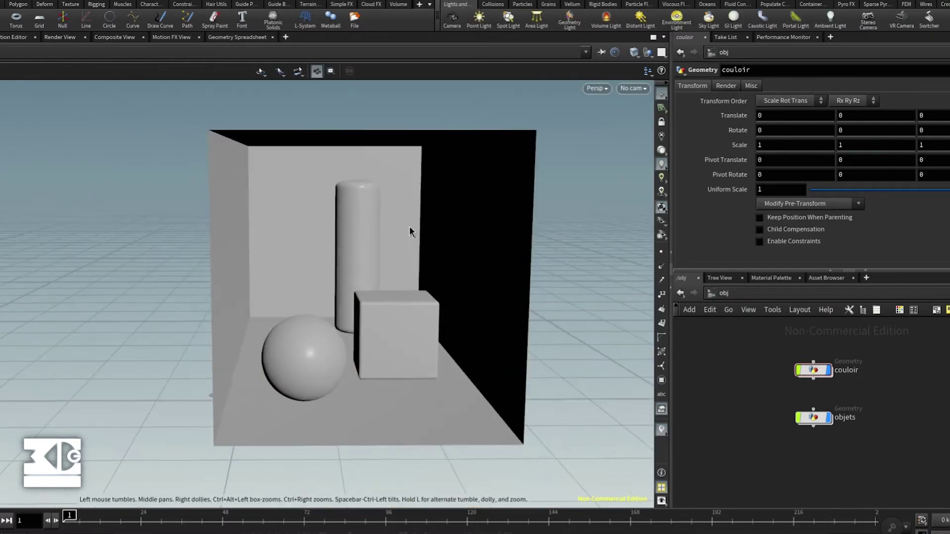
# - Create a camera from the current view of the room and place its node below the objets node
pyautogui.moveTo(410, 227); pyautogui.dragTo(436, 218, button='right')
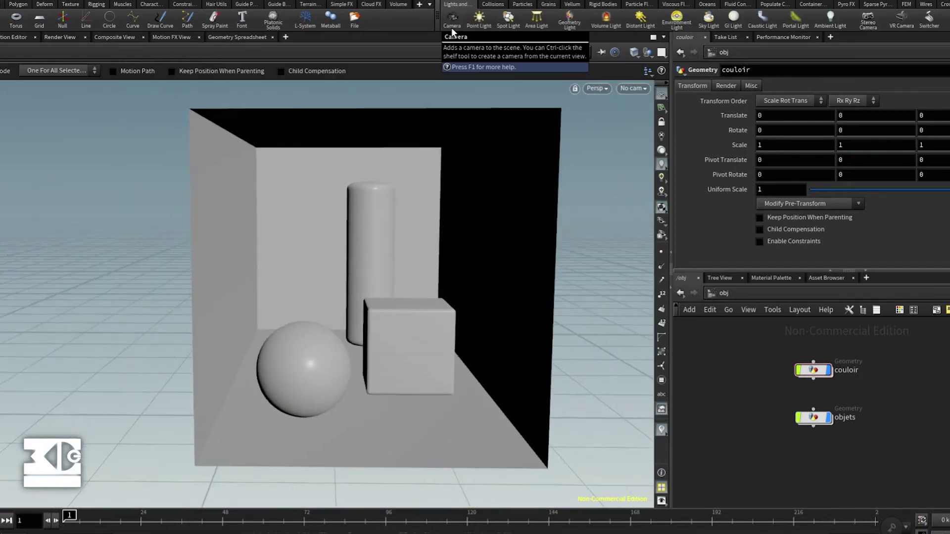
pyautogui.keyDown('ctrl'); pyautogui.click(451, 27); pyautogui.keyUp('ctrl')
pyautogui.moveTo(812, 417); pyautogui.dragTo(754, 453)
pyautogui.moveTo(228, 294); pyautogui.dragTo(308, 212)
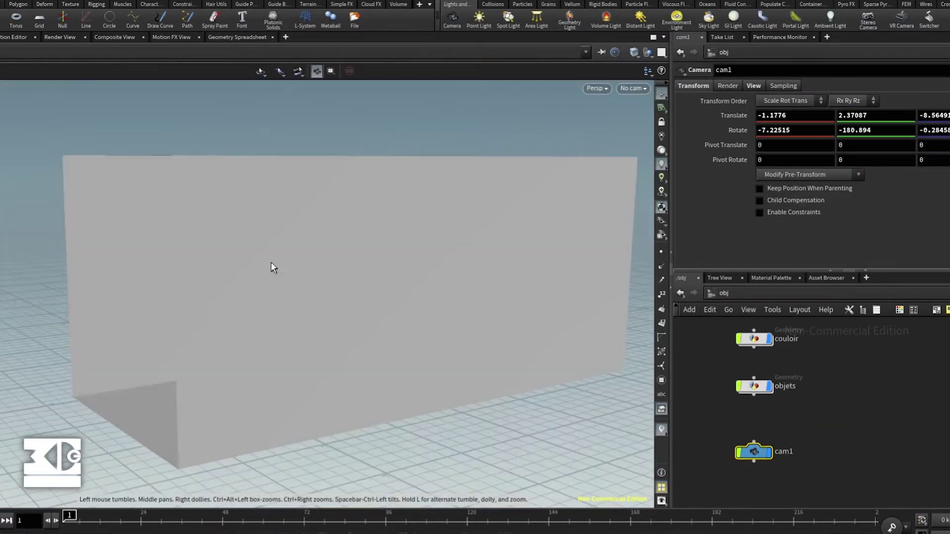
pyautogui.moveTo(272, 267); pyautogui.dragTo(87, 361)
pyautogui.press('Return')
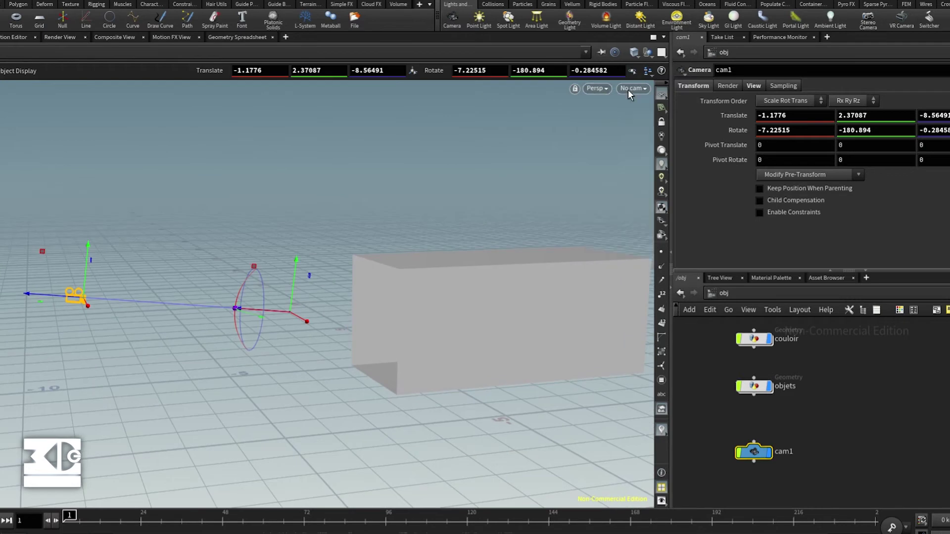
# - Look through cam1 and dolly it closer to the room, to a translation of about -1.39, 2.18, -7.14
pyautogui.click(628, 90)
pyautogui.click(612, 144)
pyautogui.moveTo(435, 268); pyautogui.dragTo(315, 183, button='right')
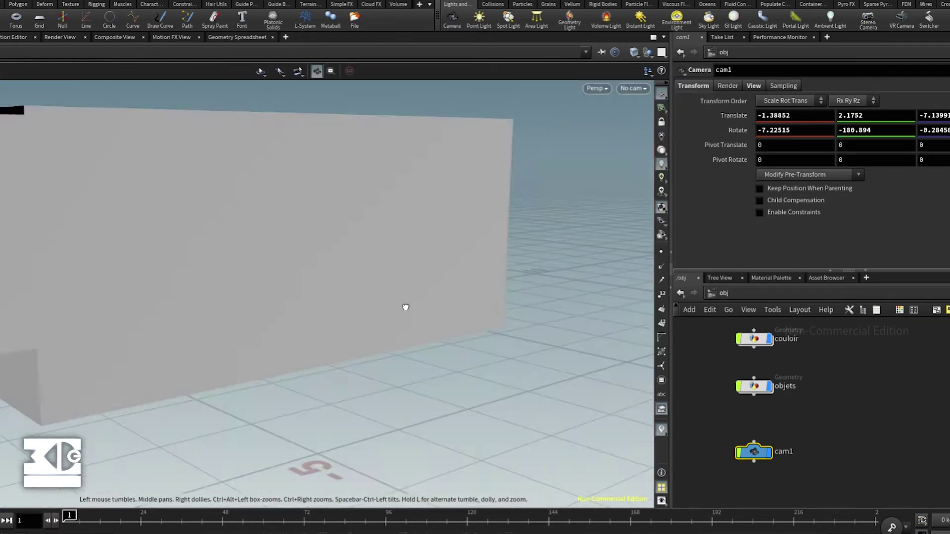
pyautogui.moveTo(755, 452); pyautogui.dragTo(762, 430)
pyautogui.press('l')
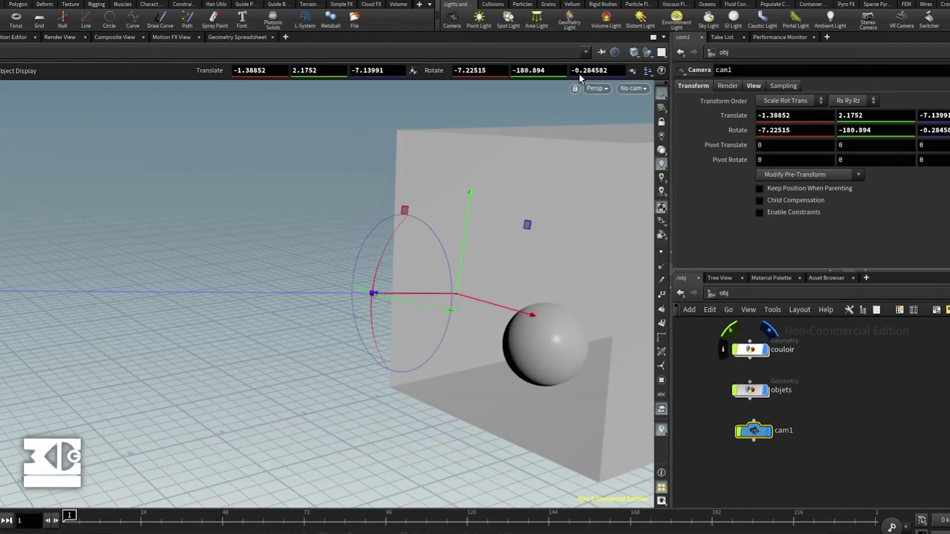
# - Add an area light to the scene and move it to the open front of the room, above the sphere
pyautogui.click(533, 24)
pyautogui.click(241, 360)
pyautogui.moveTo(293, 351); pyautogui.dragTo(463, 320)
pyautogui.moveTo(406, 242); pyautogui.dragTo(406, 175)
pyautogui.moveTo(475, 250); pyautogui.dragTo(538, 243)
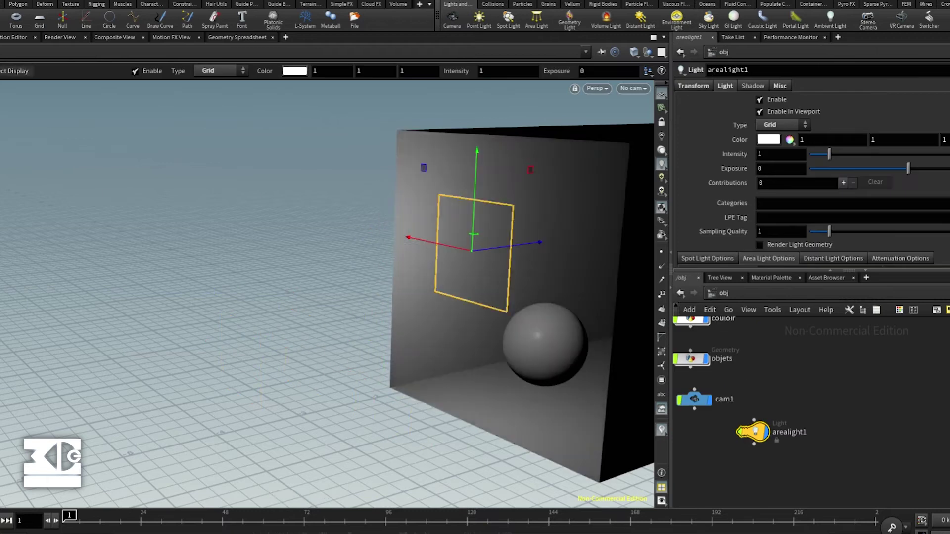
# - Try the viewport's lighting modes and options to compare how the area light shades the scene
pyautogui.rightClick(661, 167)
pyautogui.click(663, 180)
pyautogui.rightClick(665, 165)
pyautogui.click(664, 192)
pyautogui.rightClick(663, 166)
pyautogui.click(664, 180)
pyautogui.click(660, 136)
pyautogui.click(662, 150)
pyautogui.rightClick(664, 150)
pyautogui.click(662, 136)
pyautogui.click(663, 149)
pyautogui.click(662, 163)
# - Reposition and rotate the area light in the room, and briefly toggle rendering of its light geometry
pyautogui.keyDown('alt'); pyautogui.moveTo(542, 221); pyautogui.dragTo(496, 265); pyautogui.keyUp('alt')
pyautogui.press('t')
pyautogui.moveTo(747, 435); pyautogui.dragTo(692, 458)
pyautogui.press('r')
pyautogui.keyDown('alt'); pyautogui.moveTo(500, 302); pyautogui.dragTo(456, 307); pyautogui.keyUp('alt')
pyautogui.moveTo(454, 308); pyautogui.dragTo(459, 345)
pyautogui.click(761, 245)
pyautogui.click(762, 246)
# - Set the area light's X and Z rotation to 0
pyautogui.keyDown('alt'); pyautogui.moveTo(317, 247); pyautogui.dragTo(195, 346); pyautogui.keyUp('alt')
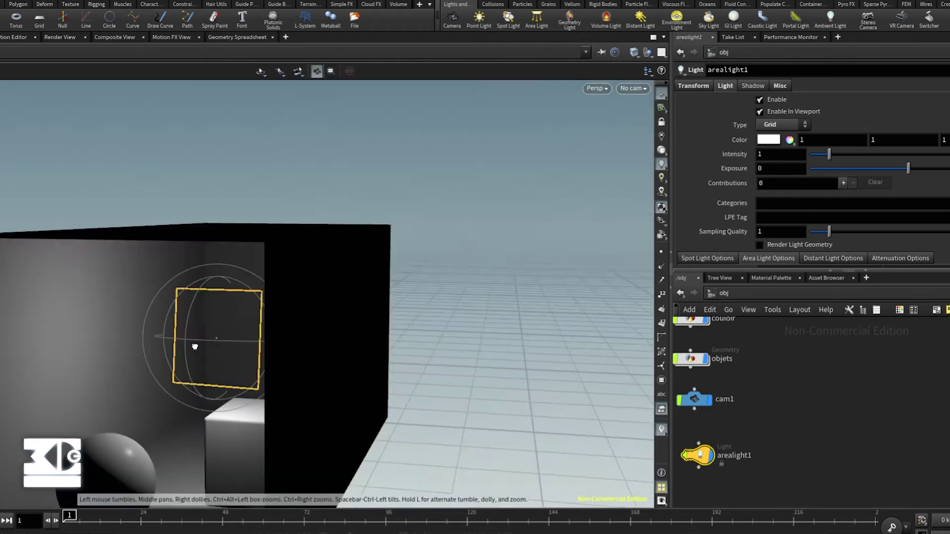
pyautogui.click(694, 86)
pyautogui.doubleClick(802, 131)
pyautogui.write('0')
pyautogui.press('Tab')
pyautogui.press('Tab')
pyautogui.write('01')
pyautogui.press('BackSpace')
# - Move the area light up and sideways inside the room, beside the cylinder
pyautogui.press('t')
pyautogui.moveTo(382, 369); pyautogui.dragTo(396, 317)
pyautogui.moveTo(336, 311); pyautogui.dragTo(297, 322)
# - Set the area light's intensity to 1.06 and its exposure to -0.23, nudging the light slightly sideways
pyautogui.click(726, 86)
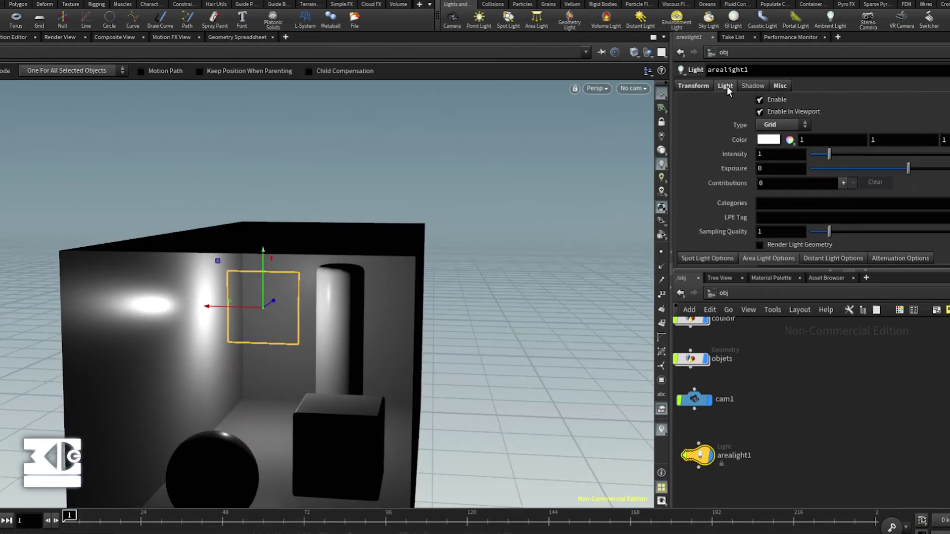
pyautogui.moveTo(829, 154); pyautogui.dragTo(831, 154)
pyautogui.moveTo(247, 308); pyautogui.dragTo(252, 307)
pyautogui.moveTo(908, 168); pyautogui.dragTo(907, 169)
# - Give the area light a warm cream colour with red 1.113 and green 0.889843
pyautogui.click(769, 140)
pyautogui.moveTo(772, 185); pyautogui.dragTo(784, 184)
pyautogui.moveTo(773, 199); pyautogui.dragTo(836, 199)
pyautogui.click(933, 25)
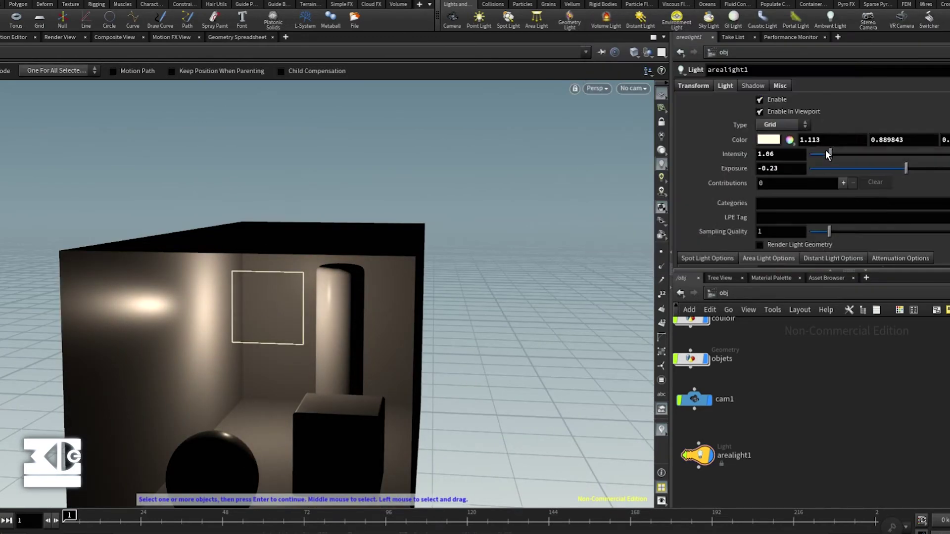
# - Toggle the area light in the viewport and try the Point and Tube types on it
pyautogui.click(758, 112)
pyautogui.click(757, 111)
pyautogui.click(767, 125)
pyautogui.click(769, 137)
pyautogui.click(776, 125)
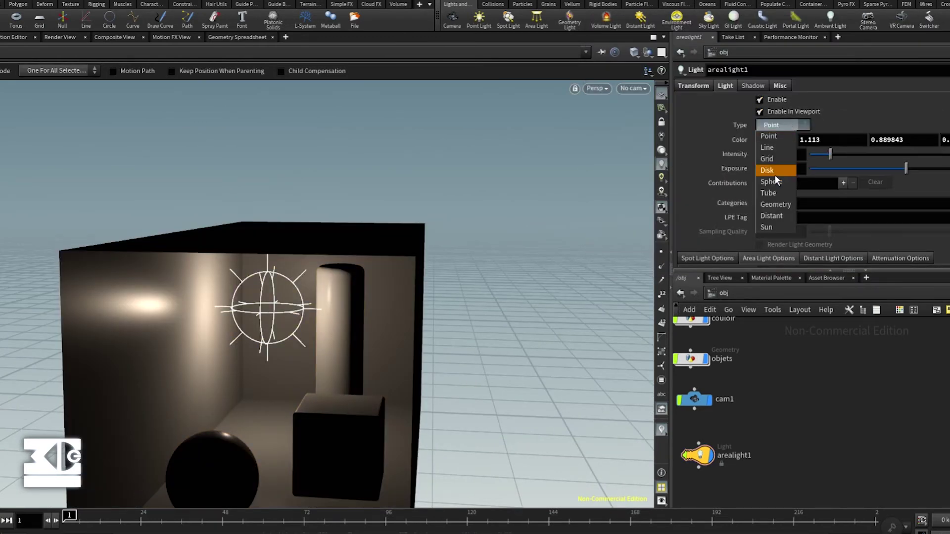
pyautogui.click(771, 197)
pyautogui.click(772, 198)
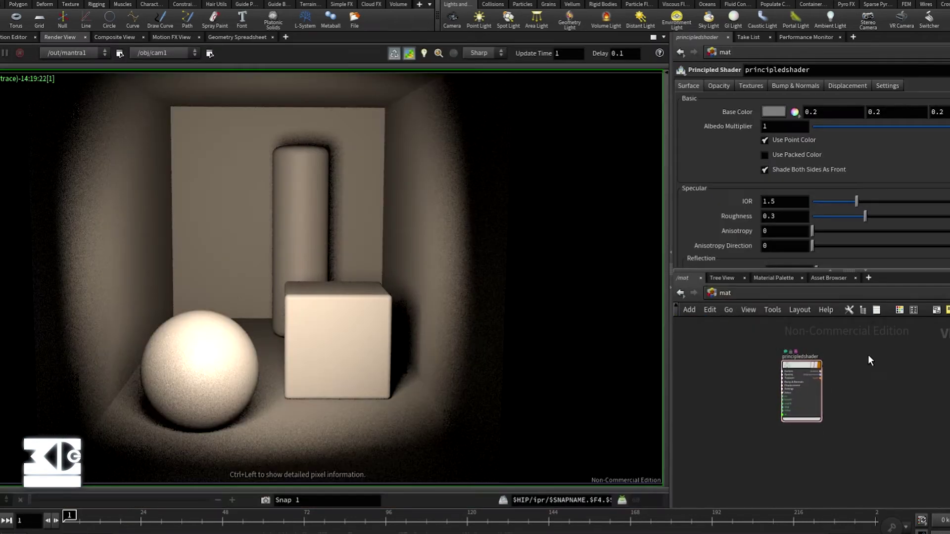
# - Return to the object network and assign a material to the couloir geometry in its render properties
pyautogui.click(712, 293)
pyautogui.click(747, 345)
pyautogui.press('u')
pyautogui.click(724, 87)
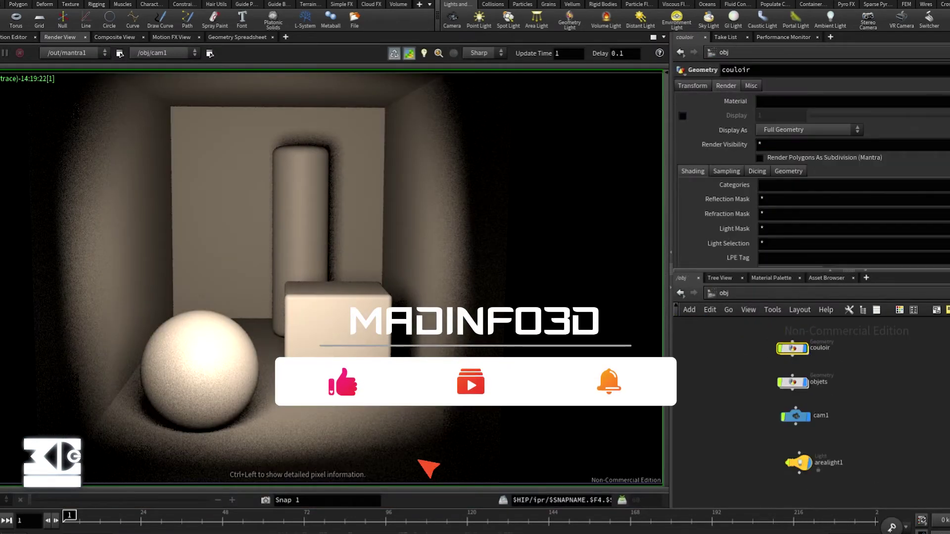
pyautogui.click(948, 101)
pyautogui.click(883, 32)
pyautogui.click(928, 43)
pyautogui.click(908, 197)
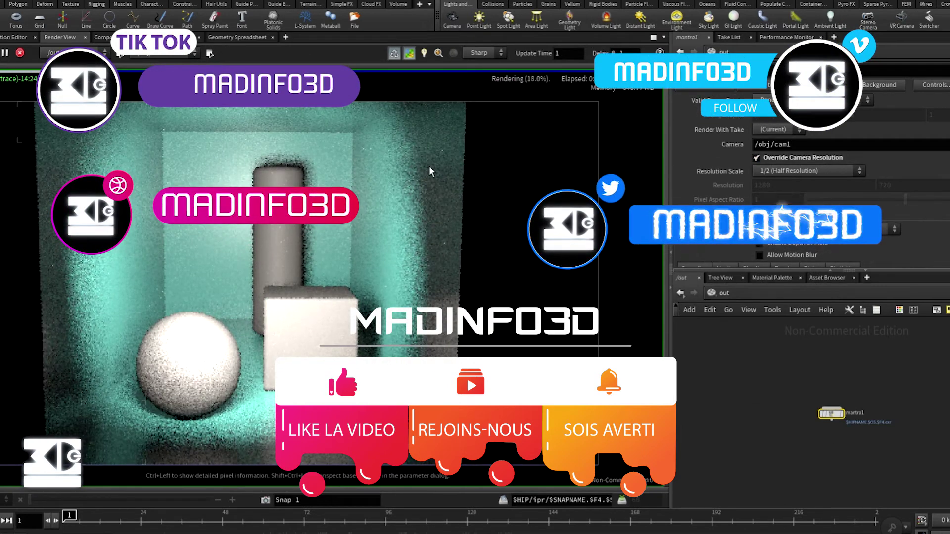
# - Add a Material node inside the objets network and place it beneath the sphere's subdivide node
pyautogui.press('Tab')
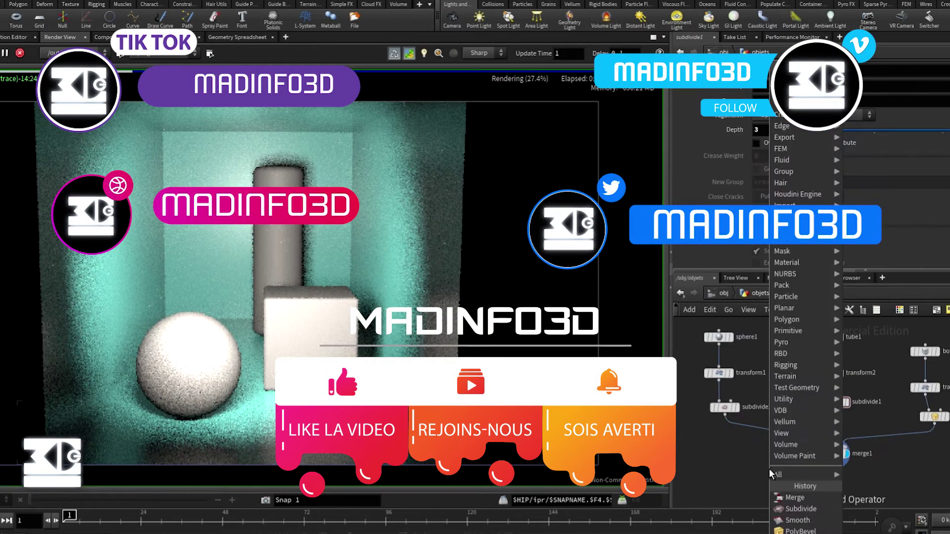
pyautogui.write('mat')
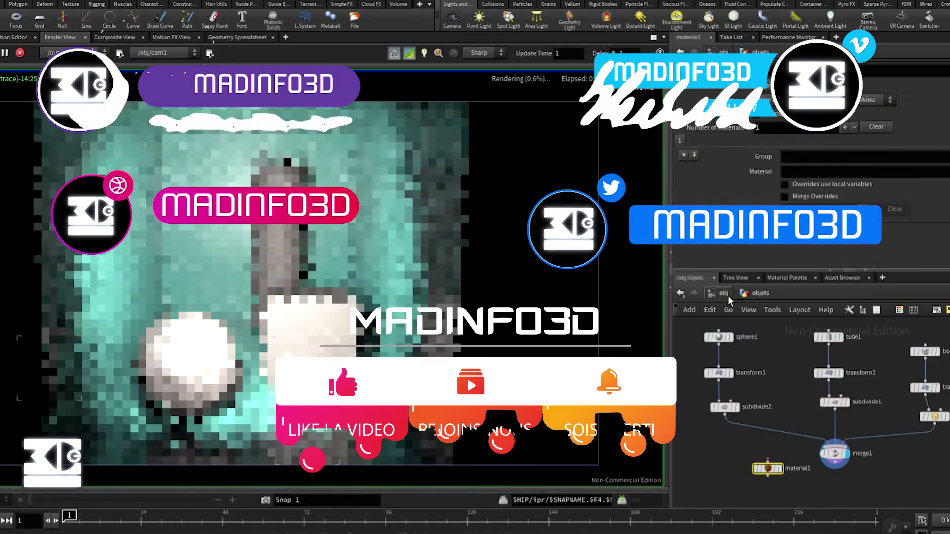
pyautogui.click(727, 295)
pyautogui.click(927, 430)
pyautogui.press('Delete')
pyautogui.doubleClick(793, 384)
pyautogui.moveTo(773, 469); pyautogui.dragTo(731, 440)
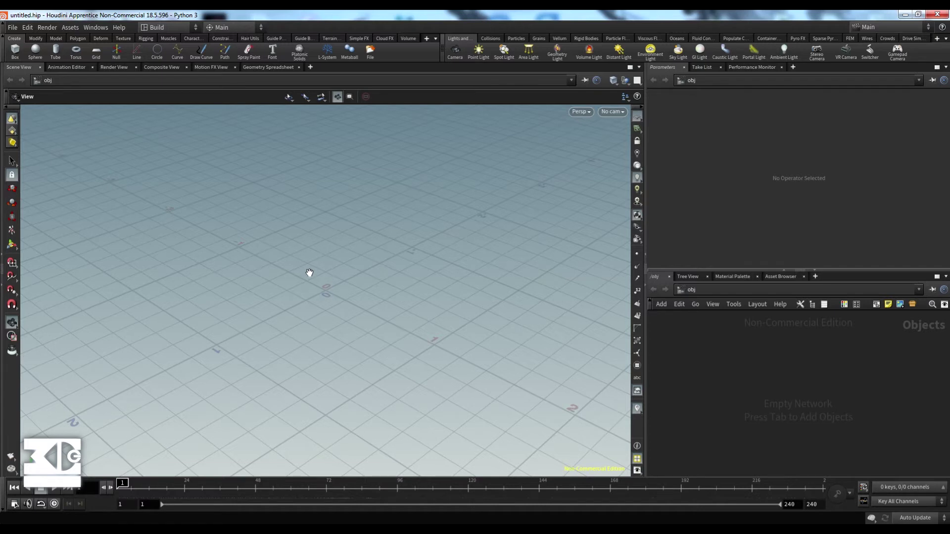
# - Tumble, pan and dolly the view around the empty scene's grid to examine viewport navigation
pyautogui.moveTo(338, 252); pyautogui.dragTo(323, 279)
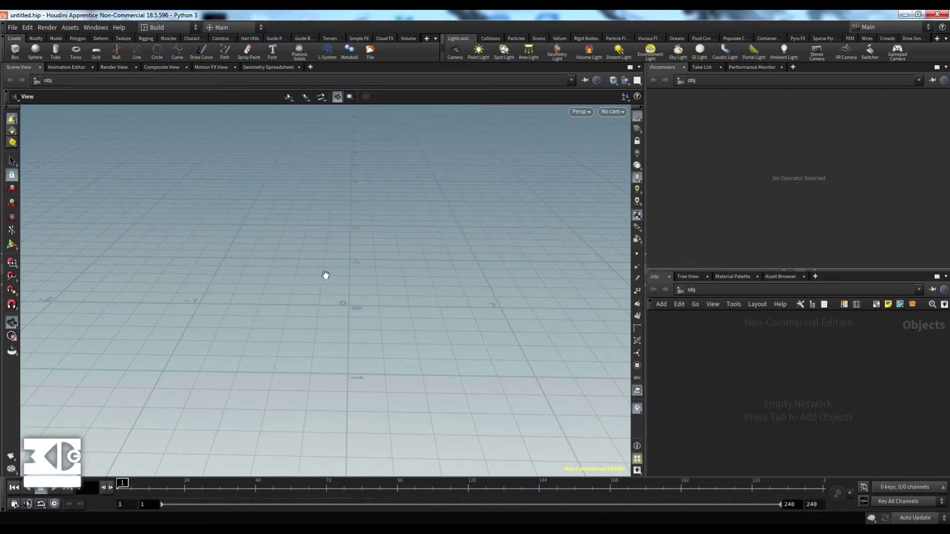
pyautogui.moveTo(285, 235); pyautogui.dragTo(316, 236, button='middle')
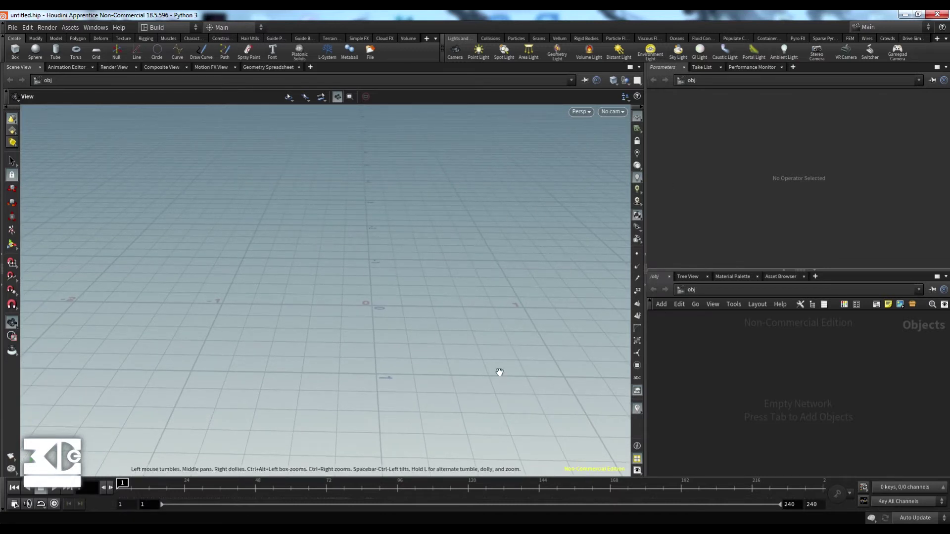
pyautogui.moveTo(534, 212); pyautogui.dragTo(475, 216, button='middle')
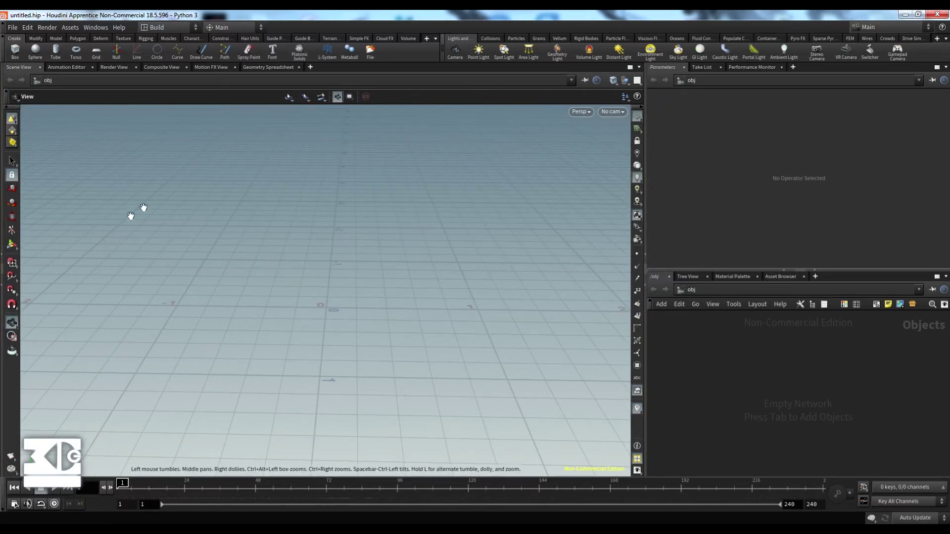
pyautogui.moveTo(245, 254); pyautogui.dragTo(299, 252)
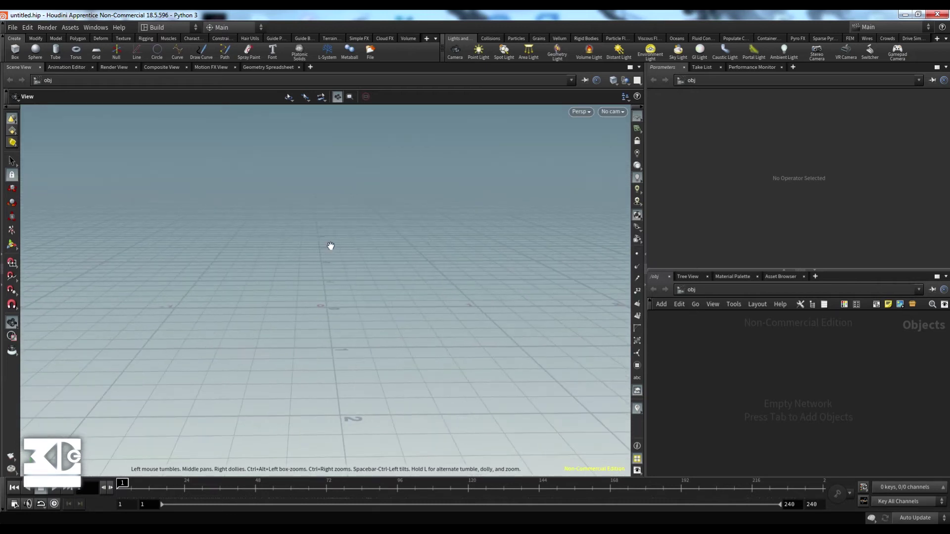
pyautogui.moveTo(317, 256); pyautogui.dragTo(355, 261)
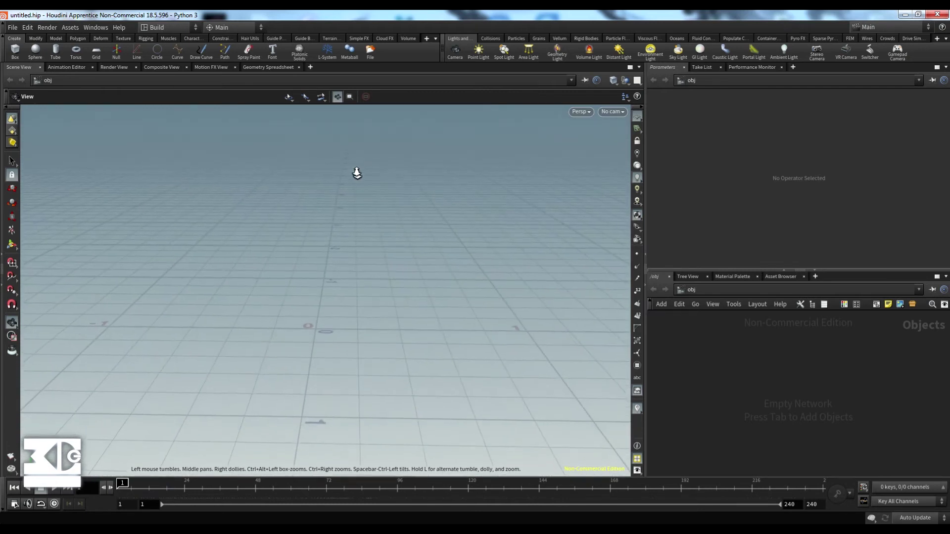
pyautogui.moveTo(380, 203); pyautogui.dragTo(354, 128, button='right')
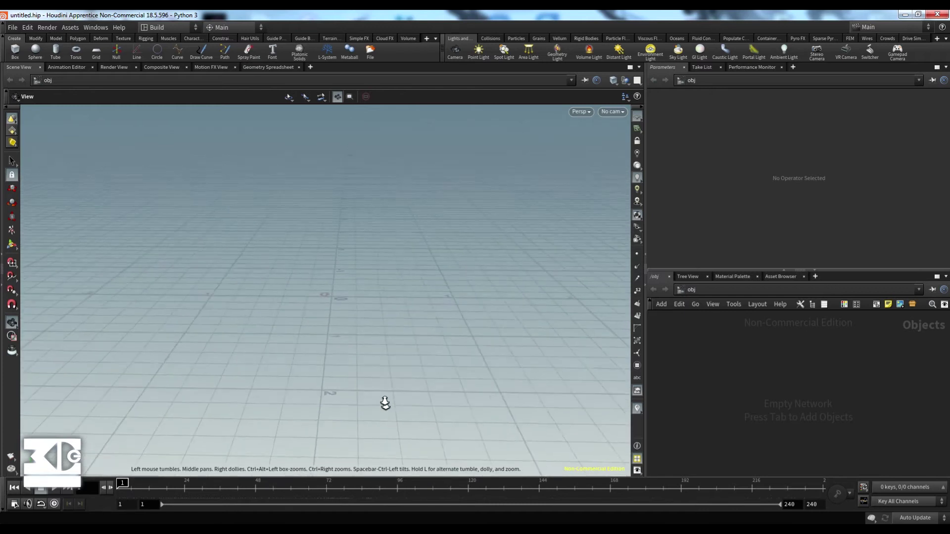
pyautogui.moveTo(385, 404); pyautogui.dragTo(350, 304, button='right')
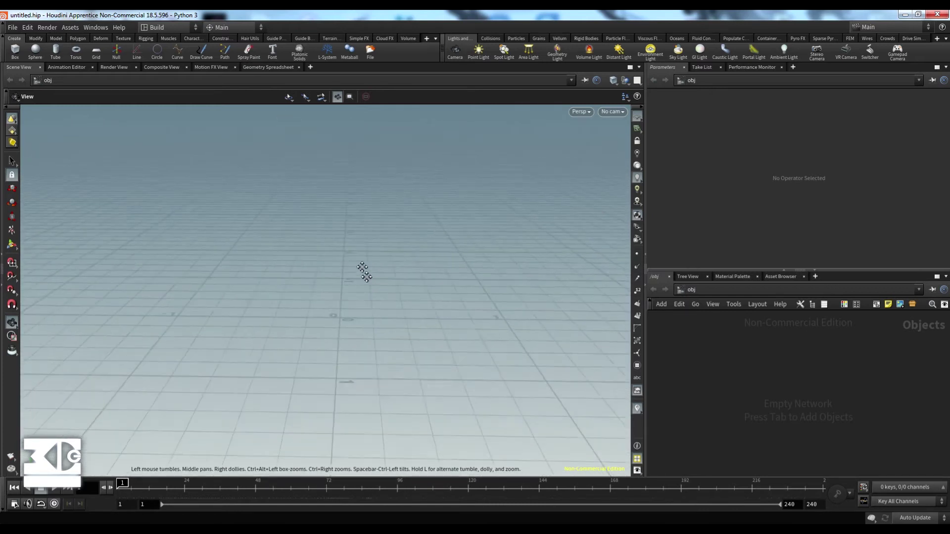
pyautogui.moveTo(360, 281); pyautogui.dragTo(344, 322, button='middle')
pyautogui.moveTo(340, 267); pyautogui.dragTo(299, 285, button='middle')
pyautogui.moveTo(435, 258); pyautogui.dragTo(411, 263, button='middle')
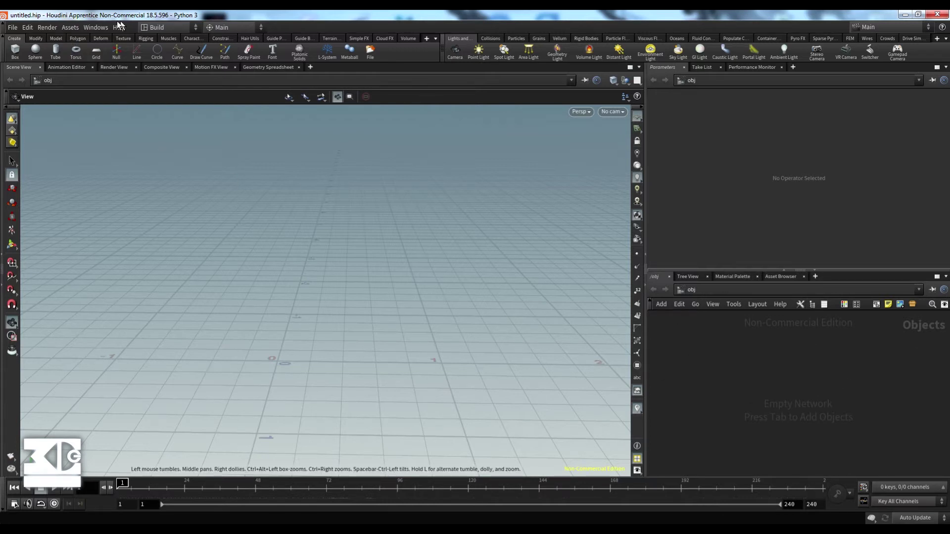
pyautogui.click(94, 27)
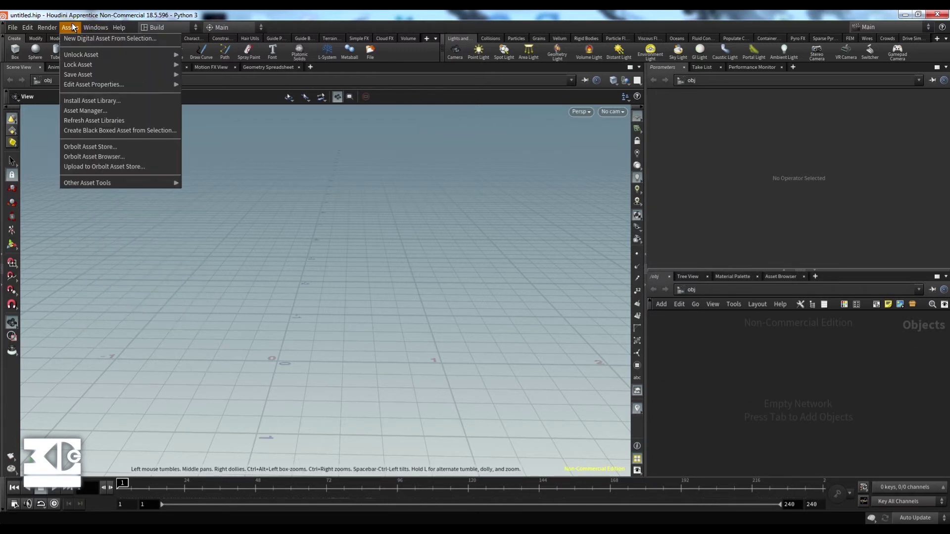
pyautogui.click(72, 11)
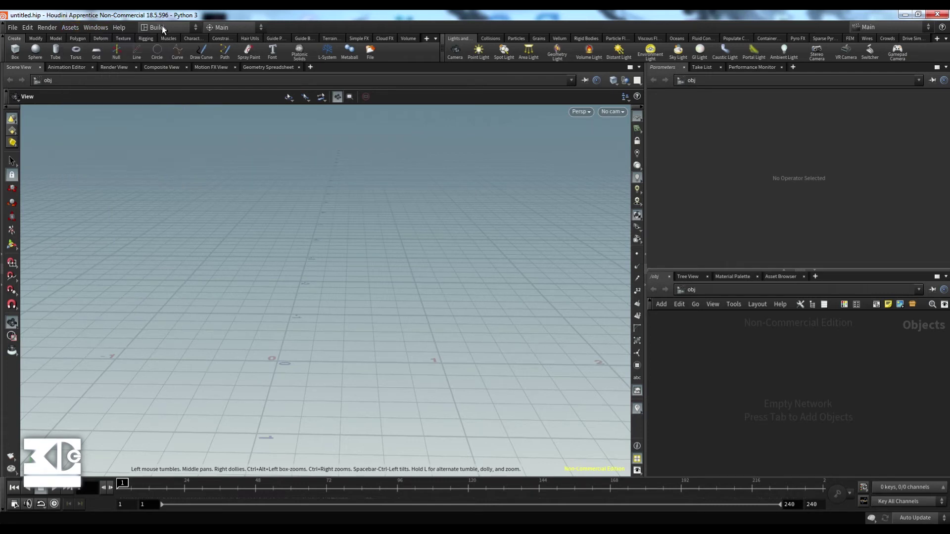
# - Try the Animate and Modeling desktop layouts, and return to the Build desktop
pyautogui.click(163, 29)
pyautogui.click(156, 39)
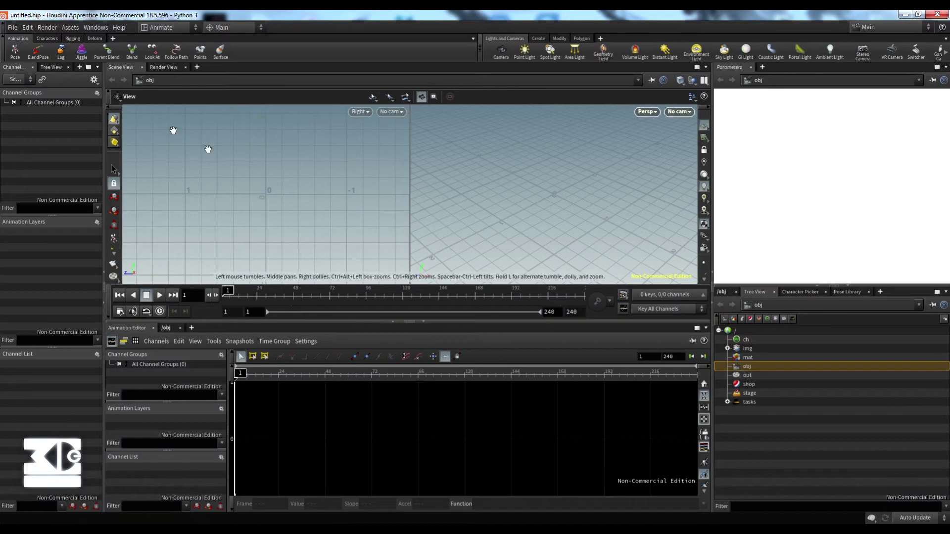
pyautogui.click(163, 27)
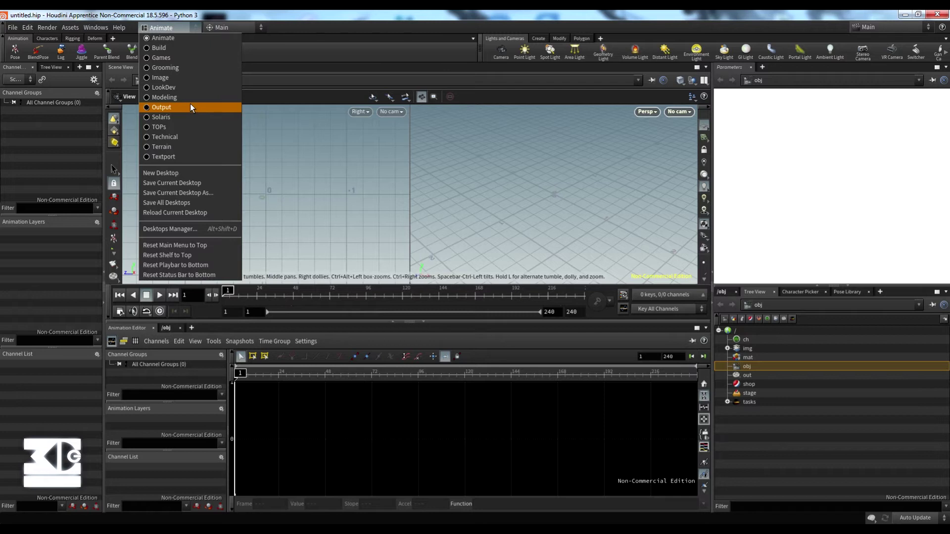
pyautogui.click(173, 97)
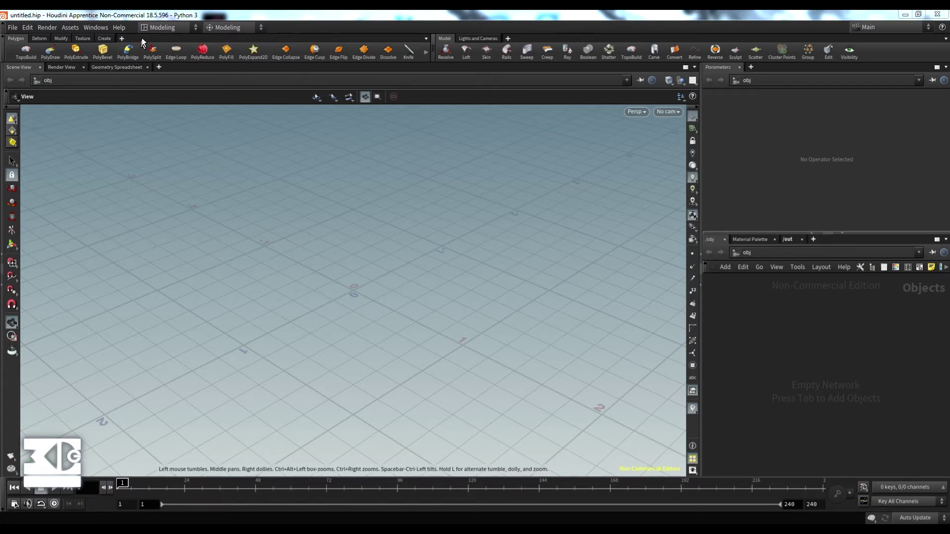
pyautogui.click(160, 28)
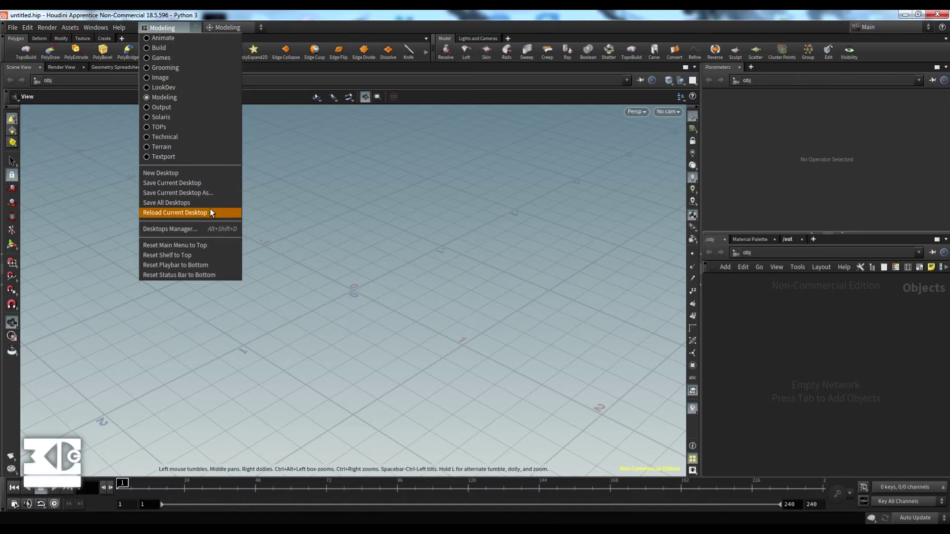
pyautogui.click(159, 48)
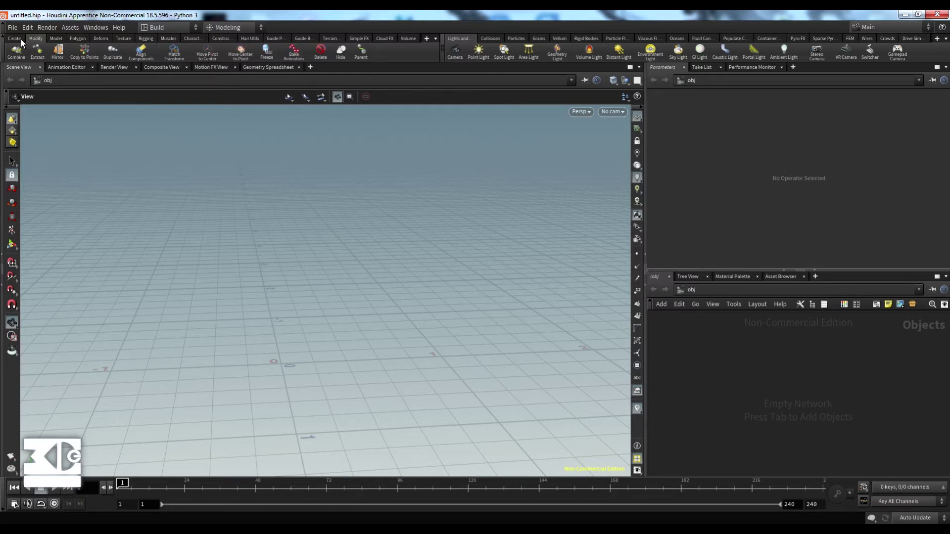
# - Examine the tools on the Modify, Model, Create and Rigging shelves
pyautogui.click(38, 39)
pyautogui.click(55, 38)
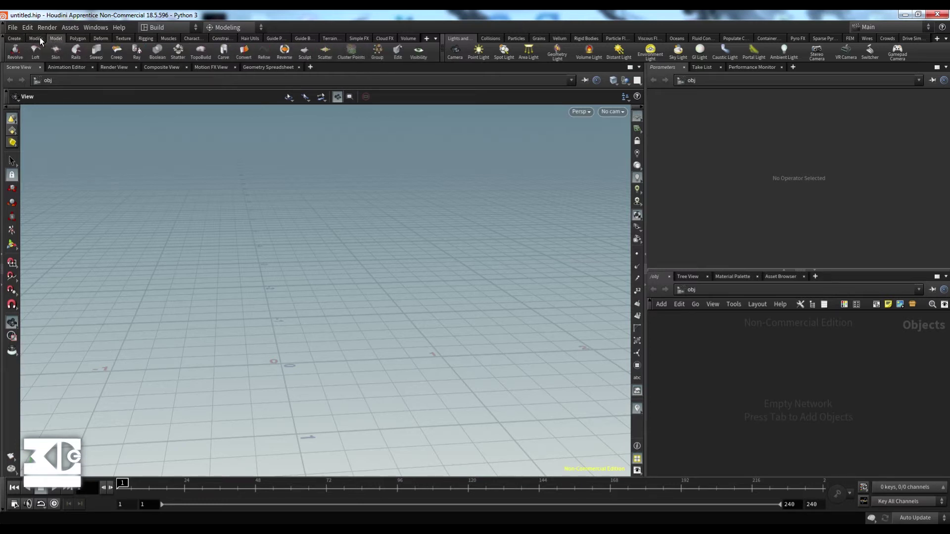
pyautogui.click(39, 39)
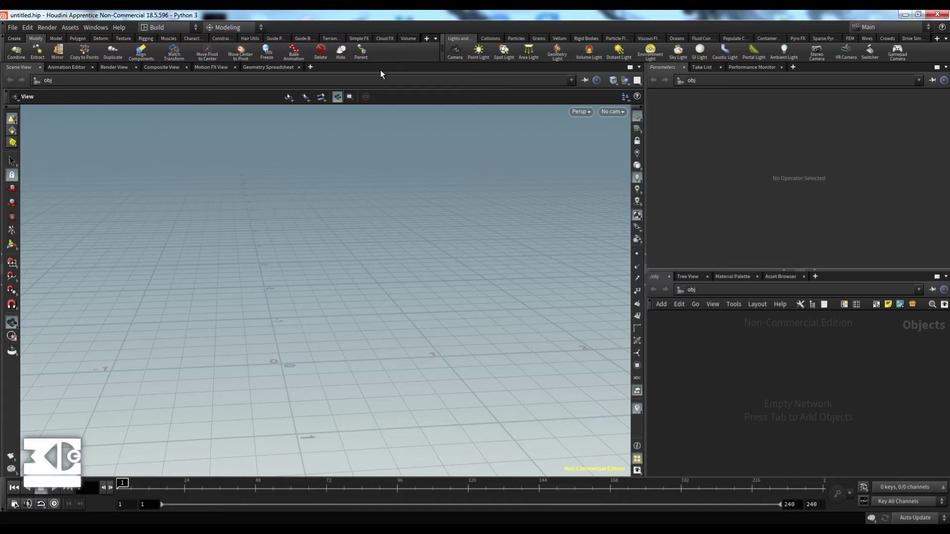
pyautogui.click(15, 38)
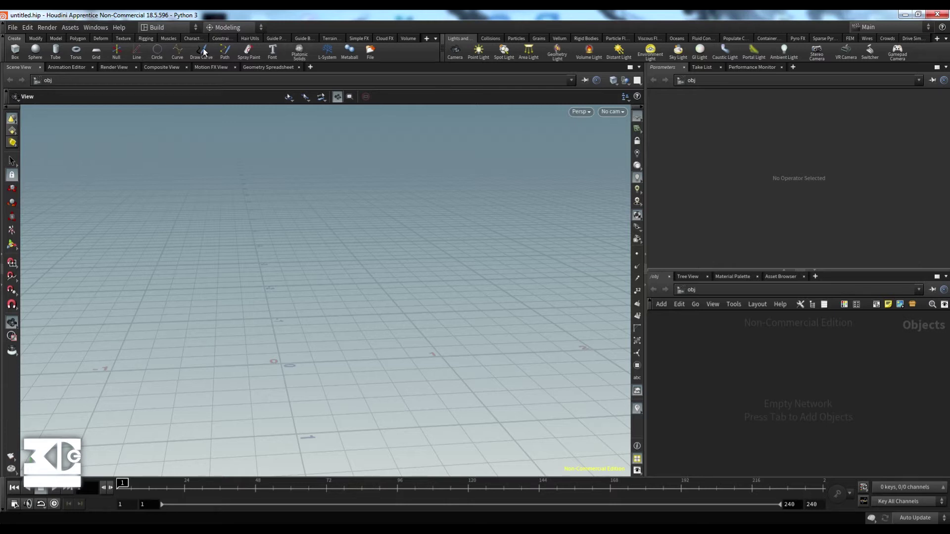
pyautogui.click(146, 40)
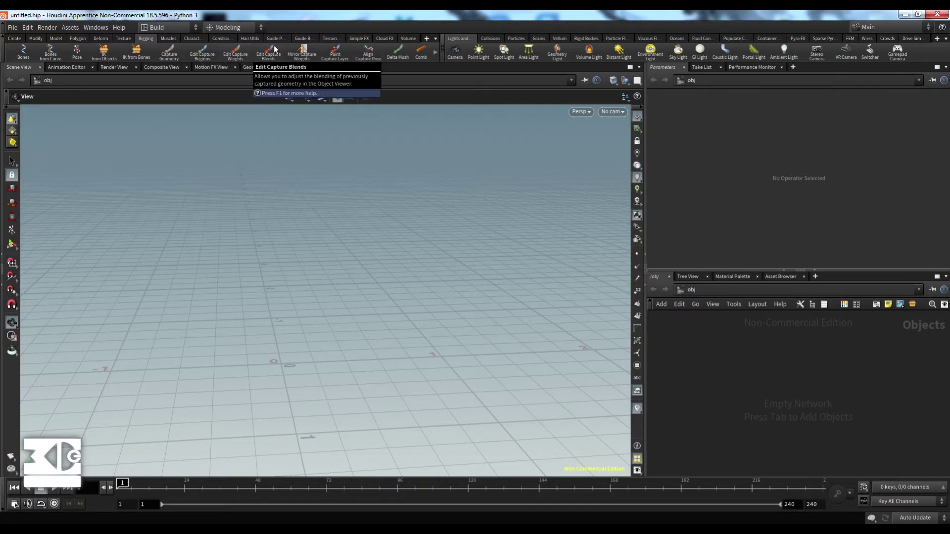
# - Examine the tools on the Terrain, Hair Utils, Collisions, Particles, Grains, Vellum, Rigid Bodies and Crowds shelves, dismissing the Windows colour scheme dialog
pyautogui.click(337, 40)
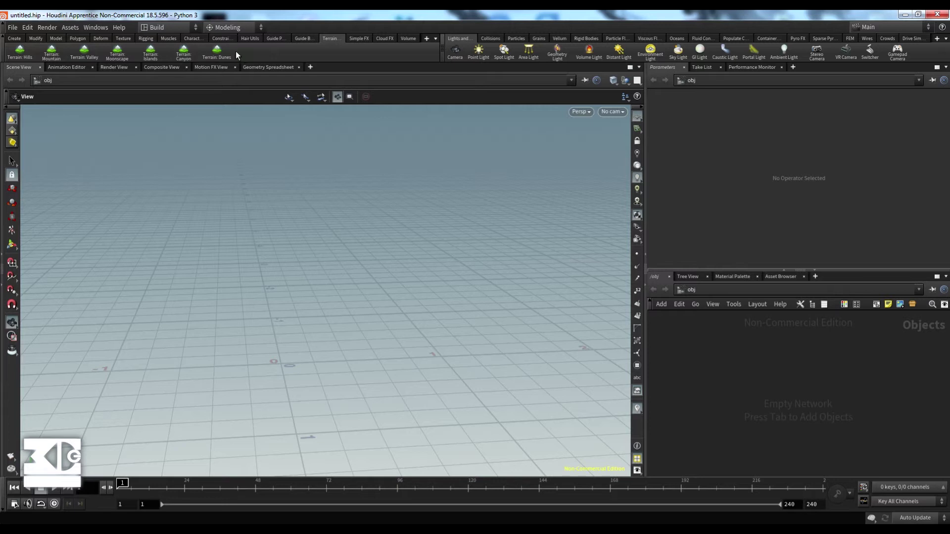
pyautogui.click(250, 41)
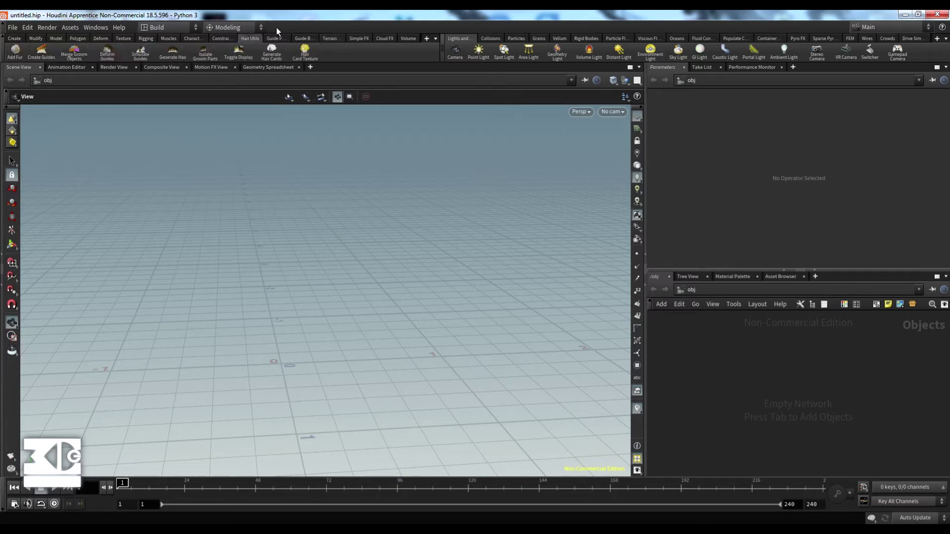
pyautogui.click(489, 39)
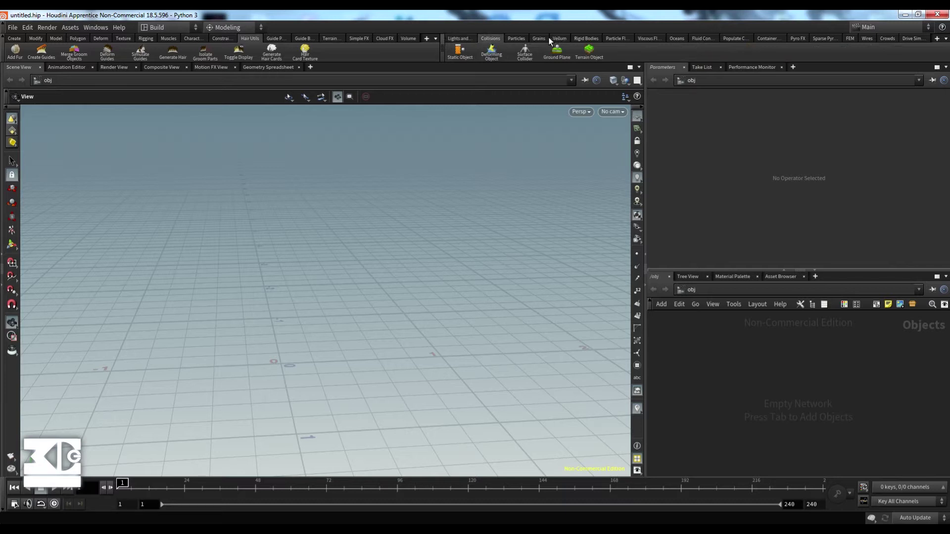
pyautogui.click(517, 38)
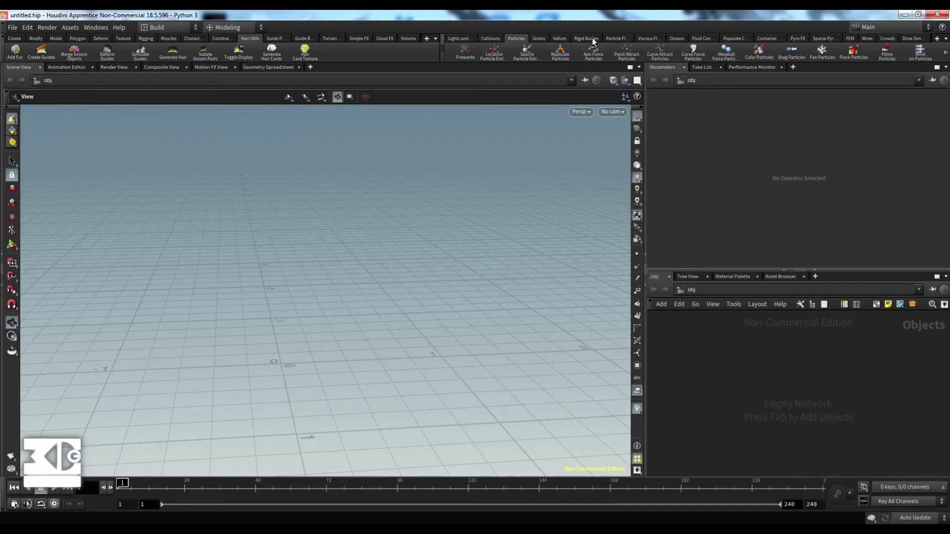
pyautogui.click(539, 40)
pyautogui.click(559, 39)
pyautogui.click(574, 38)
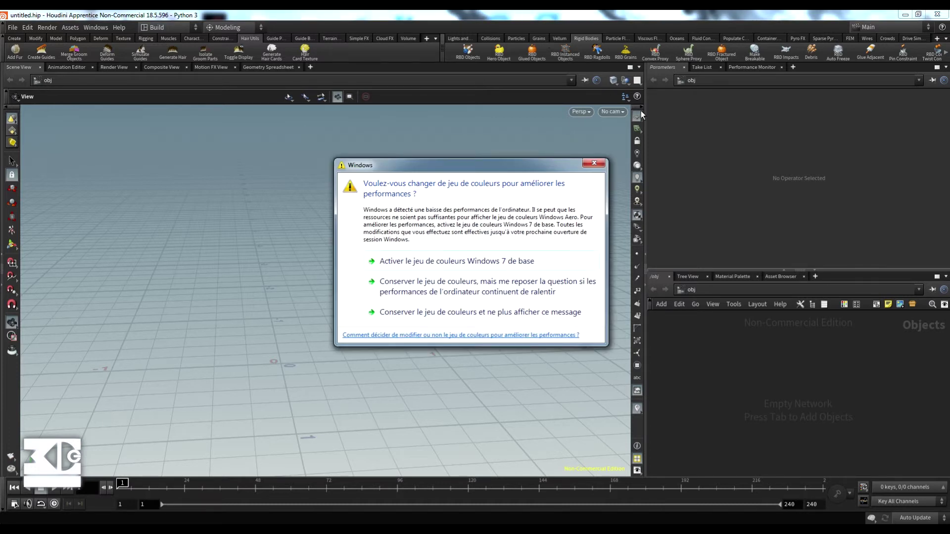
pyautogui.click(596, 164)
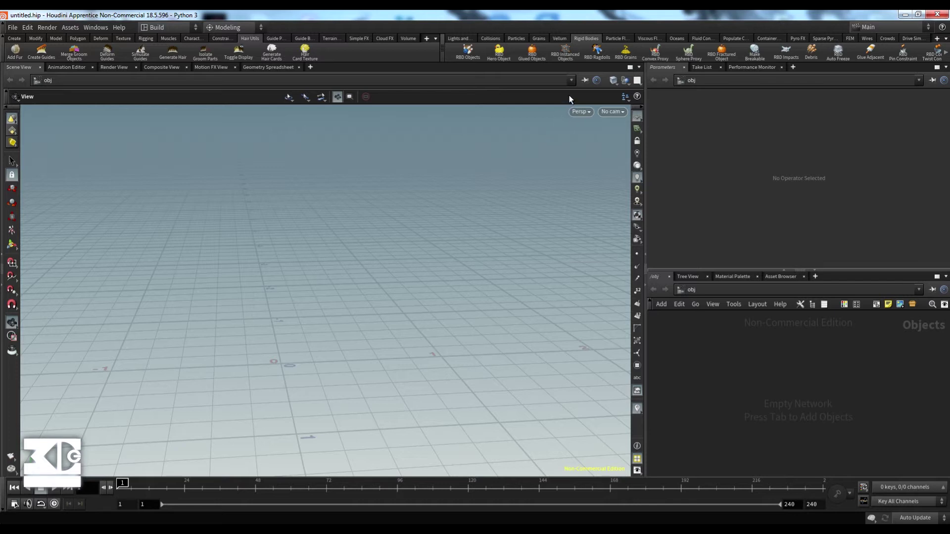
pyautogui.click(887, 39)
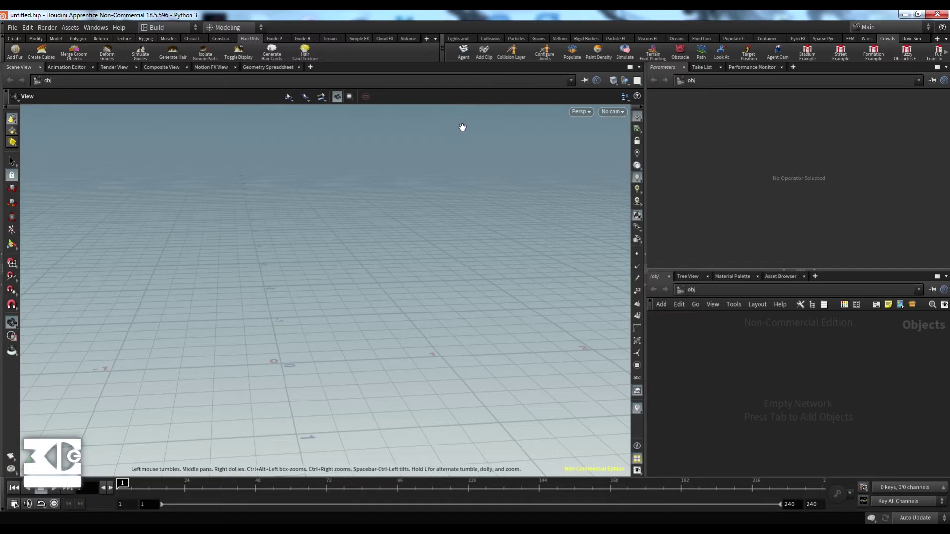
# - Create a box from the Create shelf and place it near the centre of the grid
pyautogui.moveTo(426, 217); pyautogui.dragTo(418, 207, button='middle')
pyautogui.moveTo(388, 264); pyautogui.dragTo(447, 258, button='middle')
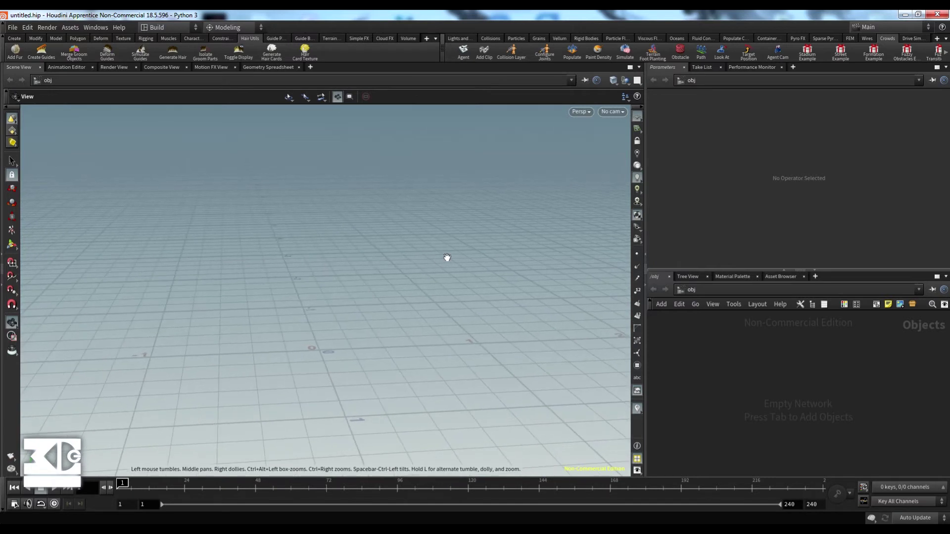
pyautogui.click(14, 38)
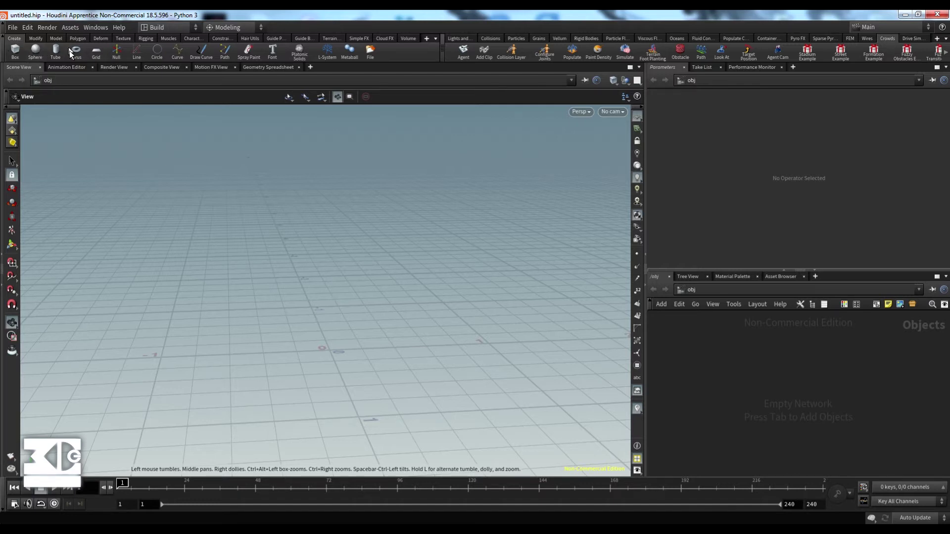
pyautogui.click(15, 52)
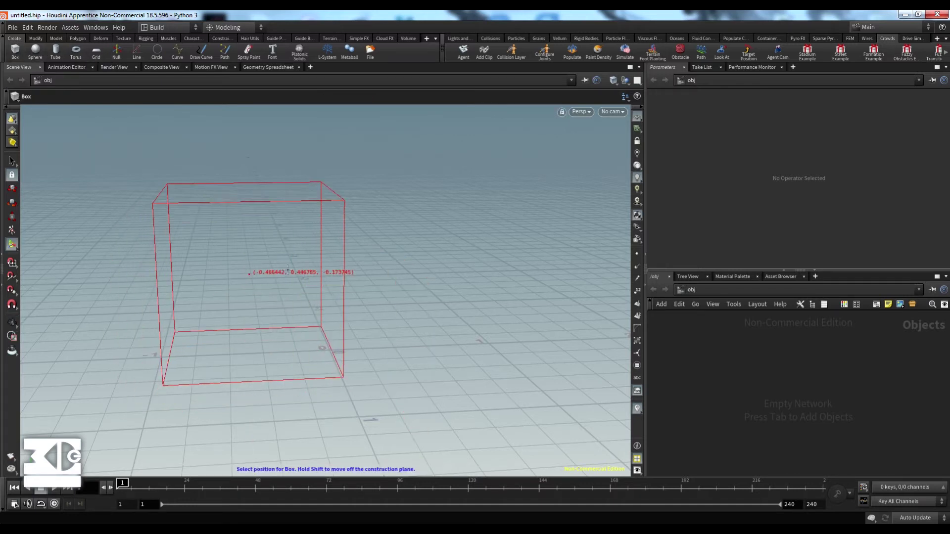
pyautogui.click(328, 271)
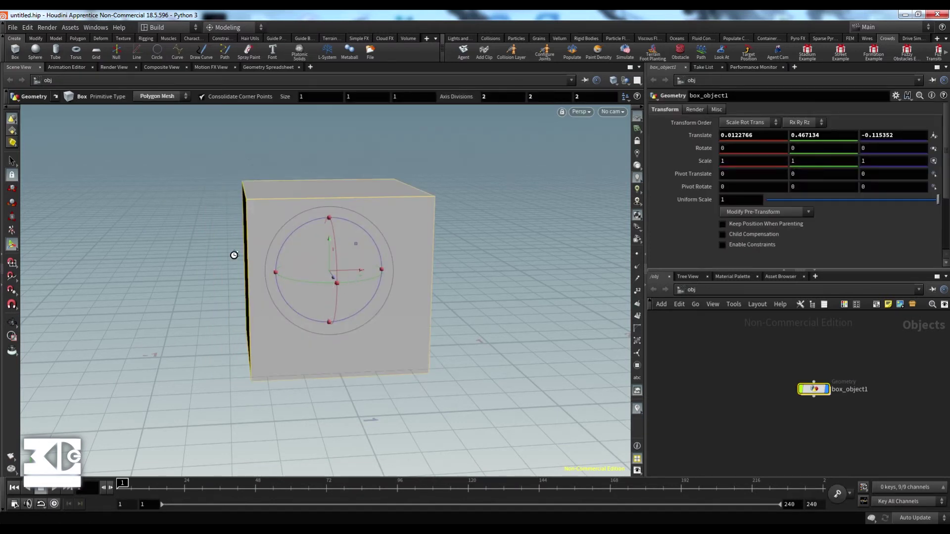
pyautogui.keyDown('alt'); pyautogui.moveTo(233, 255); pyautogui.dragTo(278, 258); pyautogui.keyUp('alt')
pyautogui.press('Return')
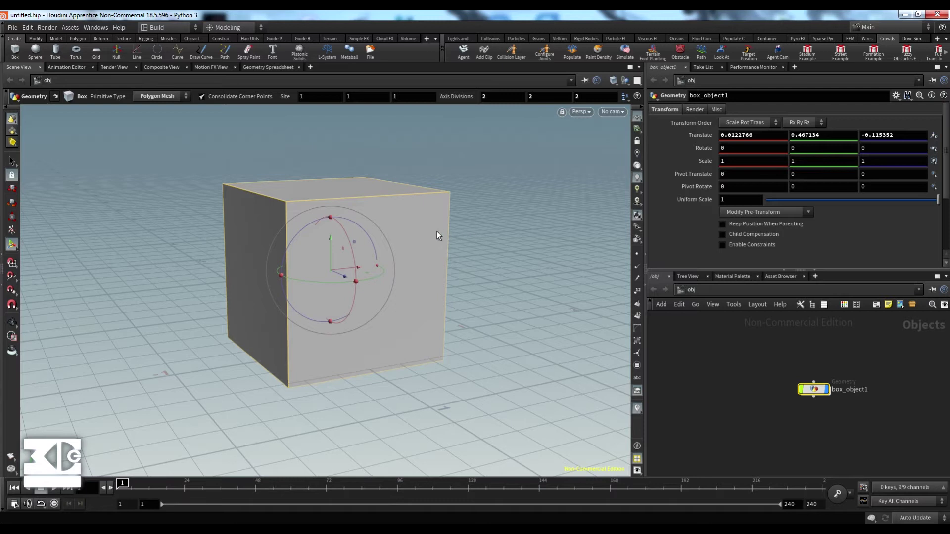
pyautogui.moveTo(497, 229)
pyautogui.keyDown('alt'); pyautogui.mouseDown()
pyautogui.moveTo(442, 236)
pyautogui.moveTo(482, 229)
pyautogui.moveTo(473, 221)
pyautogui.moveTo(472, 238)
pyautogui.moveTo(492, 230)
pyautogui.mouseUp(); pyautogui.keyUp('alt')
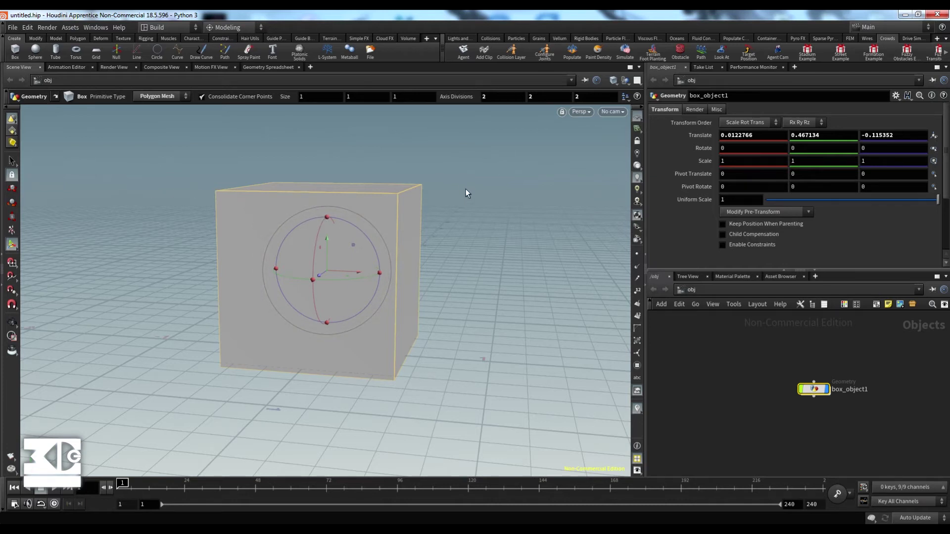
# - Try moving the box along its axes with the transform handles, undoing the last move
pyautogui.moveTo(327, 238)
pyautogui.mouseDown()
pyautogui.moveTo(337, 247)
pyautogui.moveTo(334, 230)
pyautogui.moveTo(343, 232)
pyautogui.moveTo(337, 238)
pyautogui.moveTo(369, 257)
pyautogui.moveTo(331, 251)
pyautogui.mouseUp()
pyautogui.hotkey('ctrl', 'z')
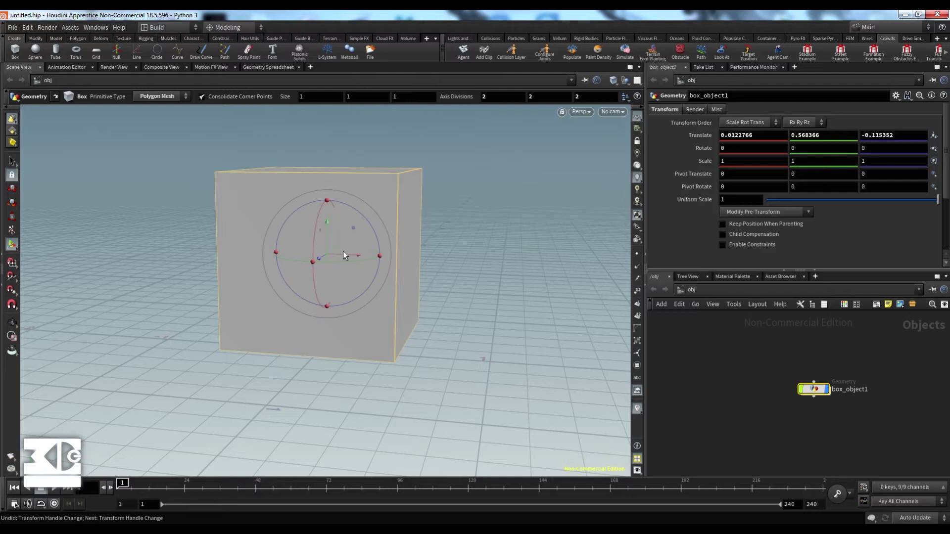
pyautogui.moveTo(355, 254); pyautogui.dragTo(361, 215)
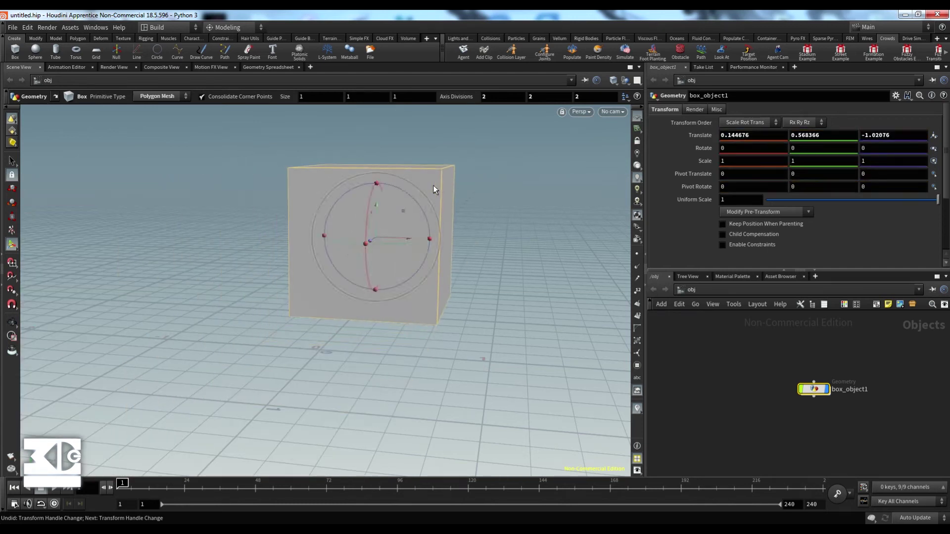
pyautogui.moveTo(415, 187); pyautogui.dragTo(347, 191)
pyautogui.hotkey('ctrl', 'z')
pyautogui.moveTo(758, 351); pyautogui.dragTo(880, 417)
pyautogui.moveTo(739, 348); pyautogui.dragTo(693, 349, button='middle')
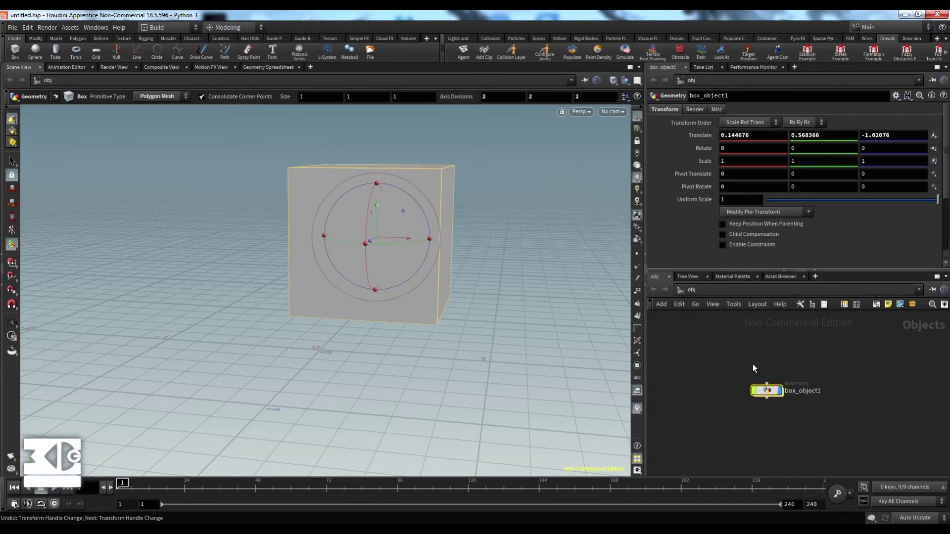
pyautogui.moveTo(761, 359); pyautogui.dragTo(791, 439)
pyautogui.moveTo(723, 362); pyautogui.dragTo(836, 432)
# - Set the box's translation to 0 on X, Y and Z to centre it on the origin
pyautogui.click(759, 141)
pyautogui.write('0')
pyautogui.press('Tab')
pyautogui.write('0')
pyautogui.press('Tab')
pyautogui.write('0')
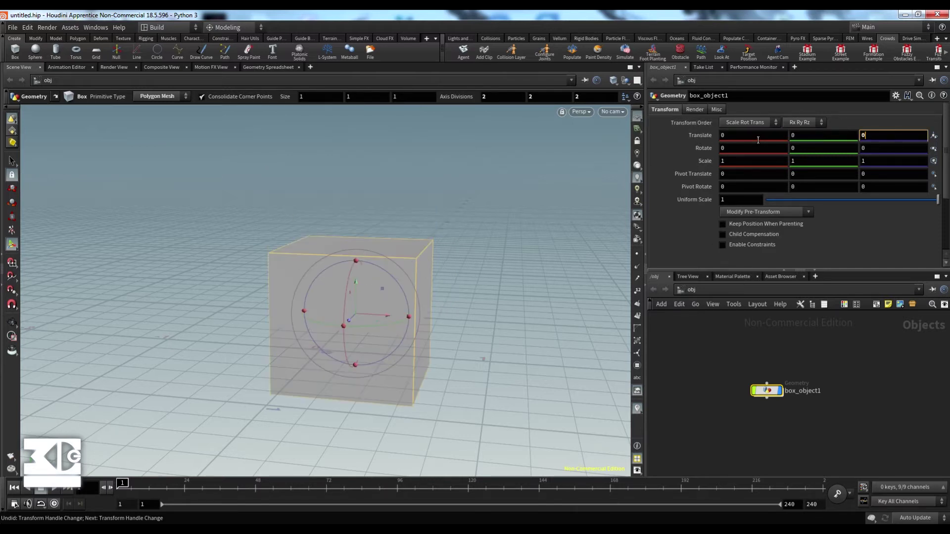
pyautogui.press('Return')
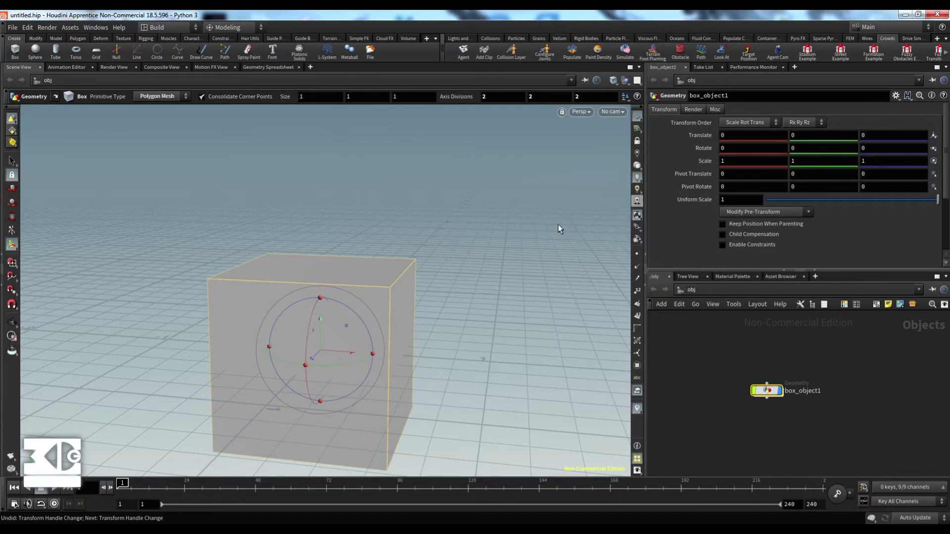
pyautogui.keyDown('alt'); pyautogui.moveTo(531, 175); pyautogui.dragTo(542, 115, button='middle'); pyautogui.keyUp('alt')
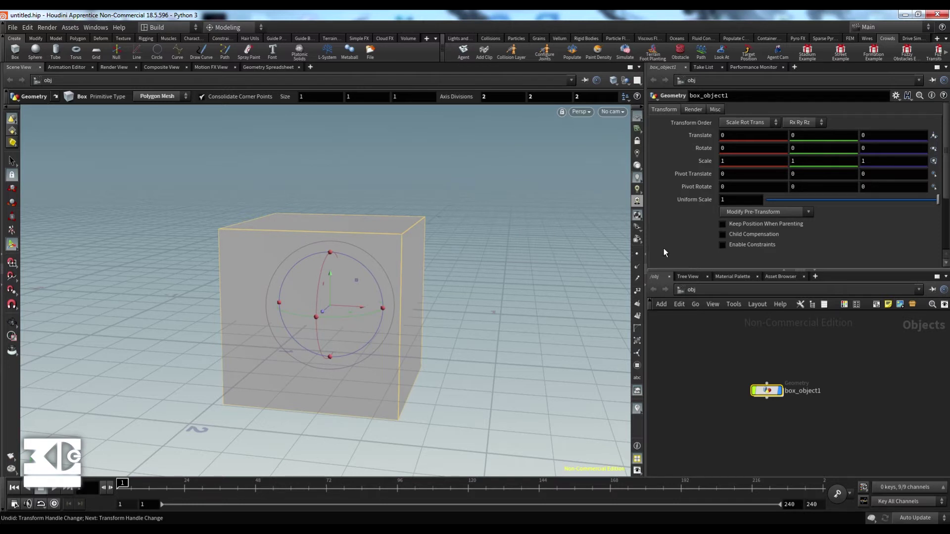
# - Try shifting the box's X translation to 0.2, and reset it to 0
pyautogui.moveTo(752, 352); pyautogui.dragTo(784, 340, button='middle')
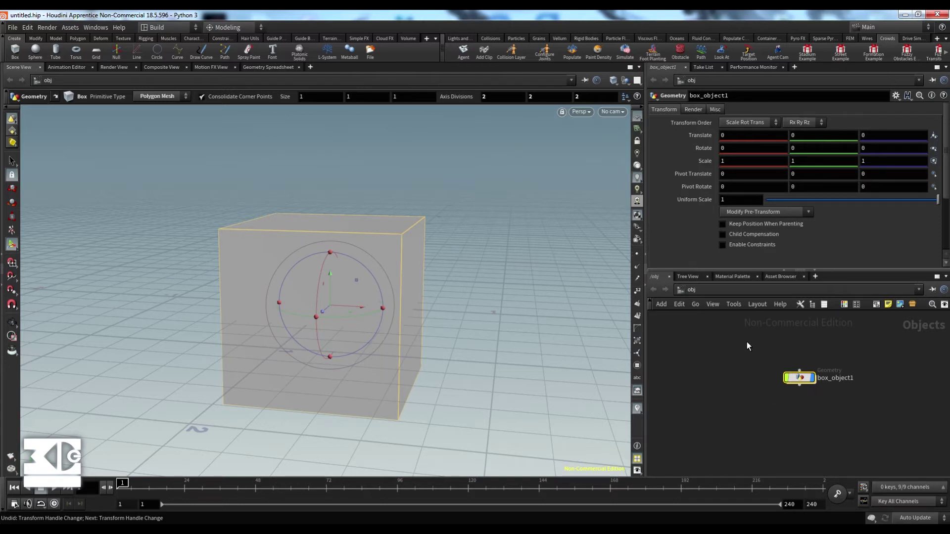
pyautogui.moveTo(733, 137)
pyautogui.mouseDown(button='middle')
pyautogui.moveTo(802, 140)
pyautogui.moveTo(712, 140)
pyautogui.moveTo(751, 138)
pyautogui.mouseUp(button='middle')
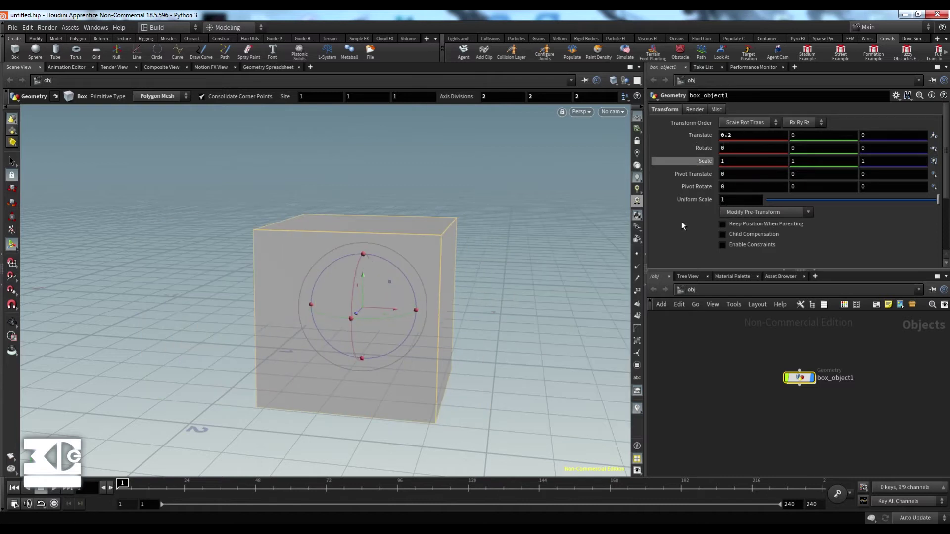
pyautogui.doubleClick(734, 136)
pyautogui.write('0')
pyautogui.press('Return')
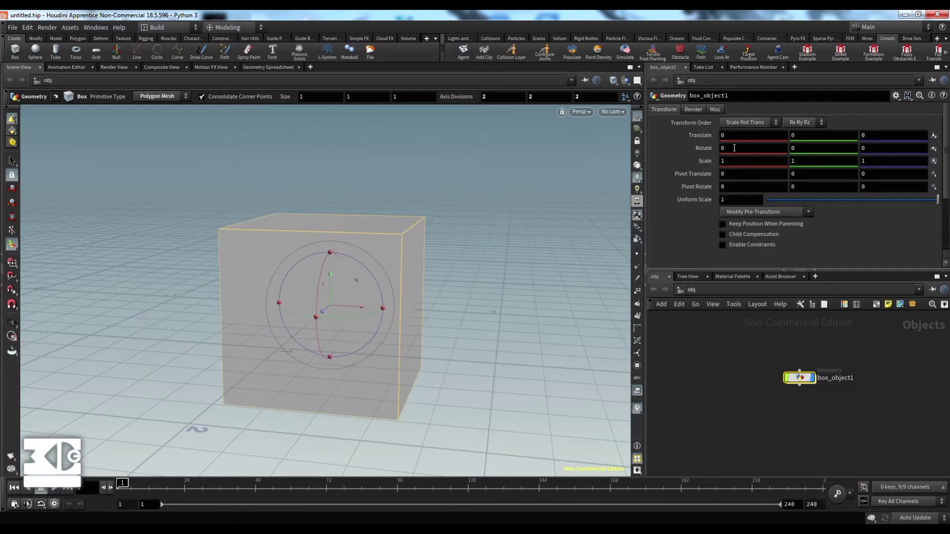
pyautogui.moveTo(760, 362); pyautogui.dragTo(728, 355, button='middle')
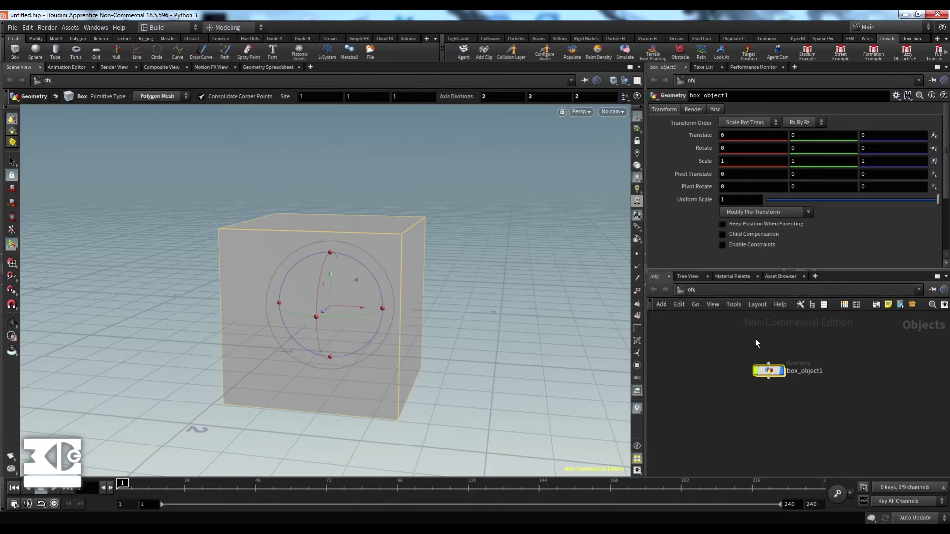
pyautogui.moveTo(790, 390); pyautogui.dragTo(815, 405)
pyautogui.moveTo(727, 345); pyautogui.dragTo(804, 391)
pyautogui.moveTo(731, 389); pyautogui.dragTo(727, 366, button='middle')
pyautogui.scroll(-2, 726, 364)
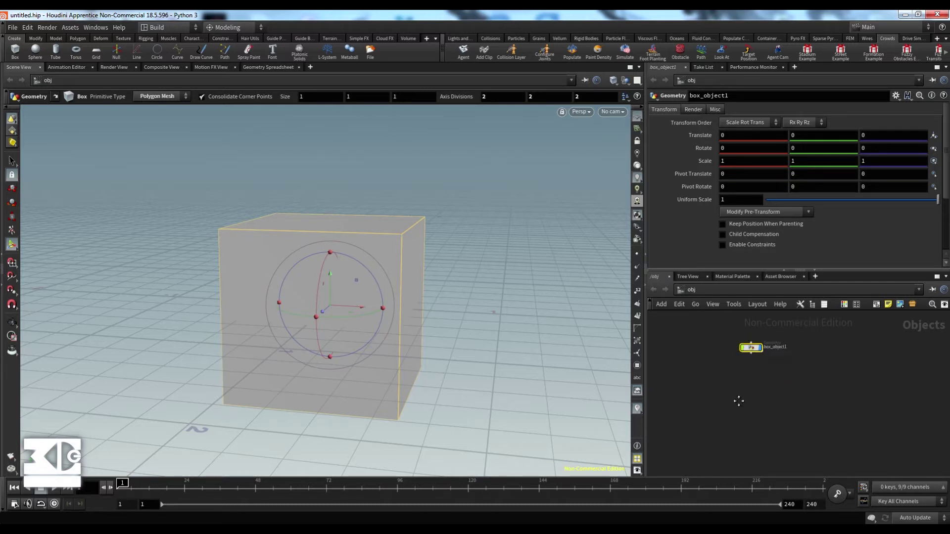
pyautogui.moveTo(739, 399); pyautogui.dragTo(741, 441, button='middle')
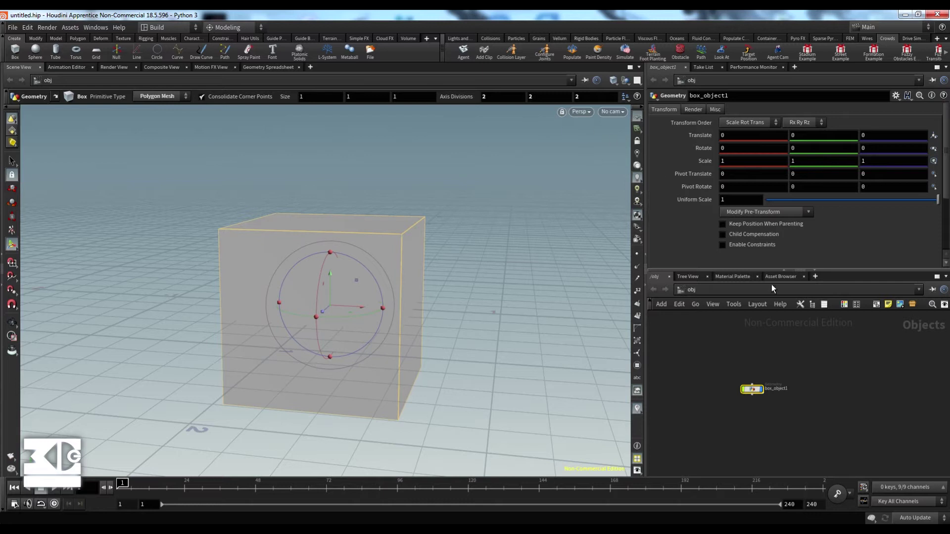
# - Look through the network contexts by switching the network editor to mat and out, and return to obj
pyautogui.click(739, 289)
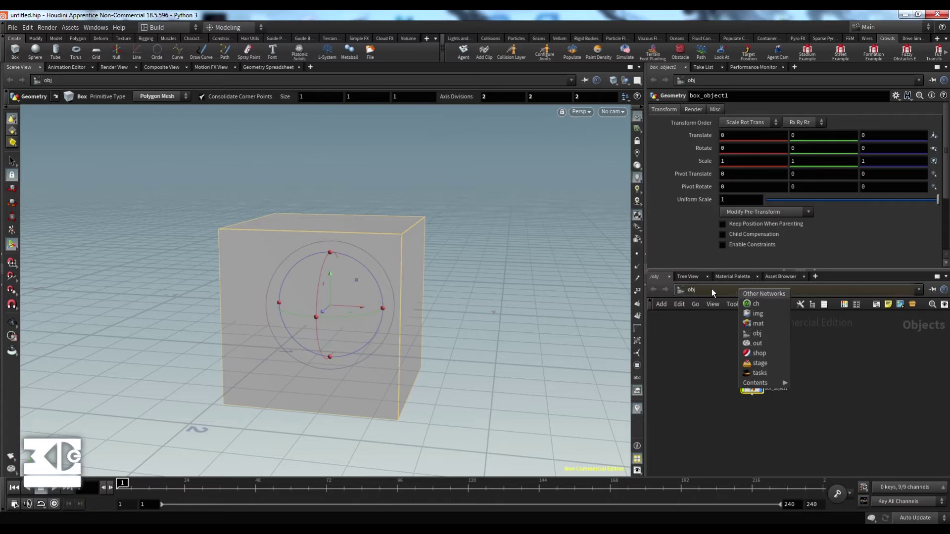
pyautogui.click(762, 333)
pyautogui.moveTo(711, 351); pyautogui.dragTo(795, 419)
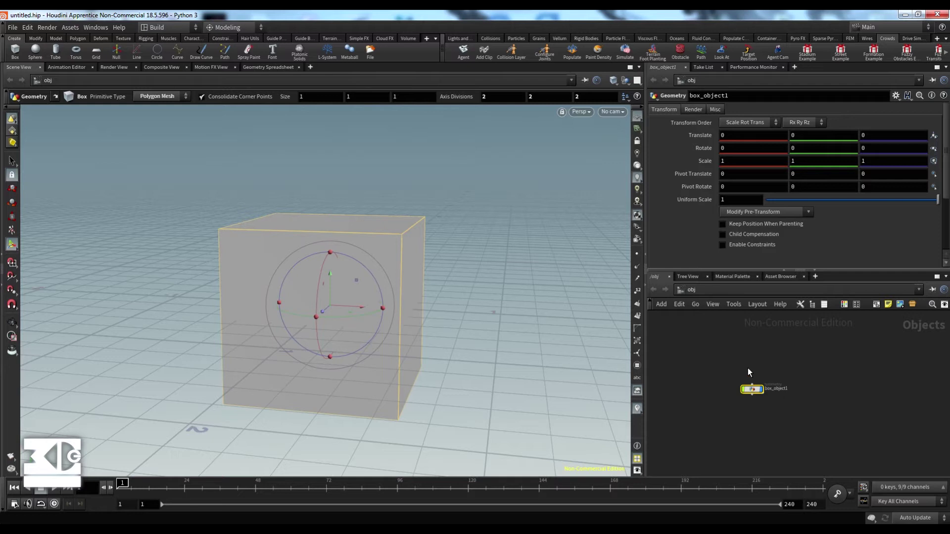
pyautogui.click(709, 290)
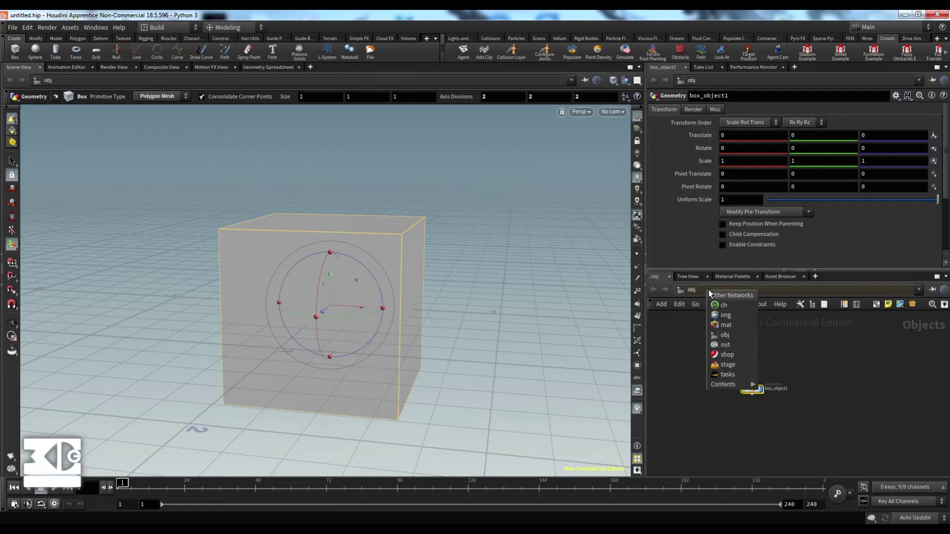
pyautogui.click(736, 325)
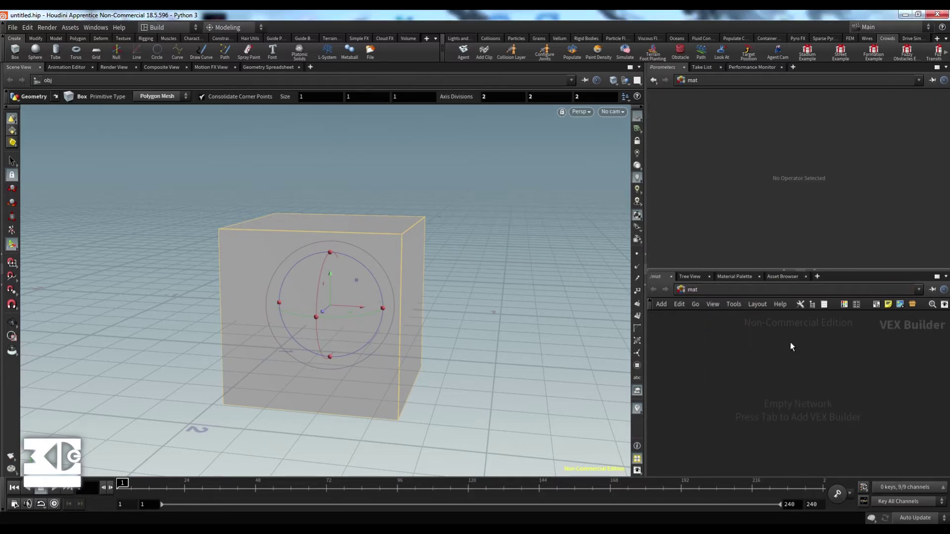
pyautogui.click(732, 292)
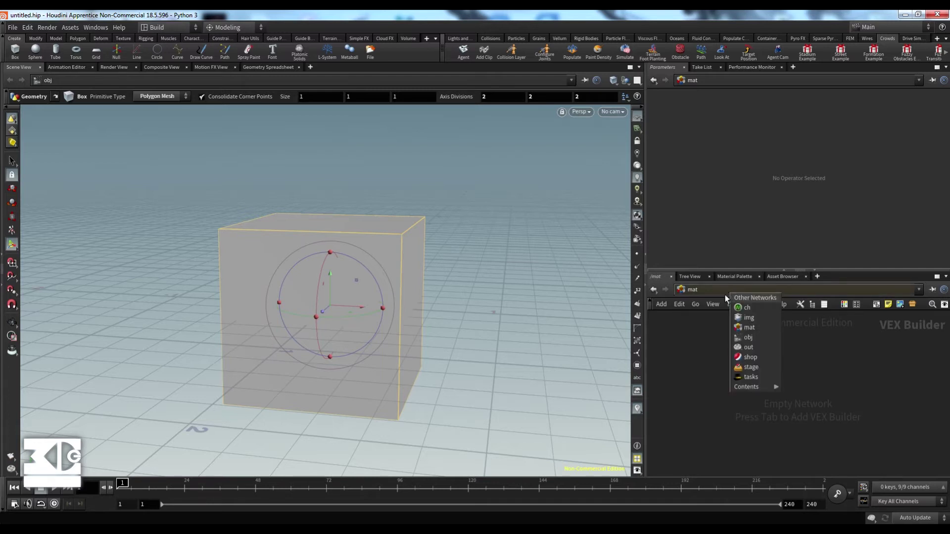
pyautogui.click(744, 347)
pyautogui.click(709, 293)
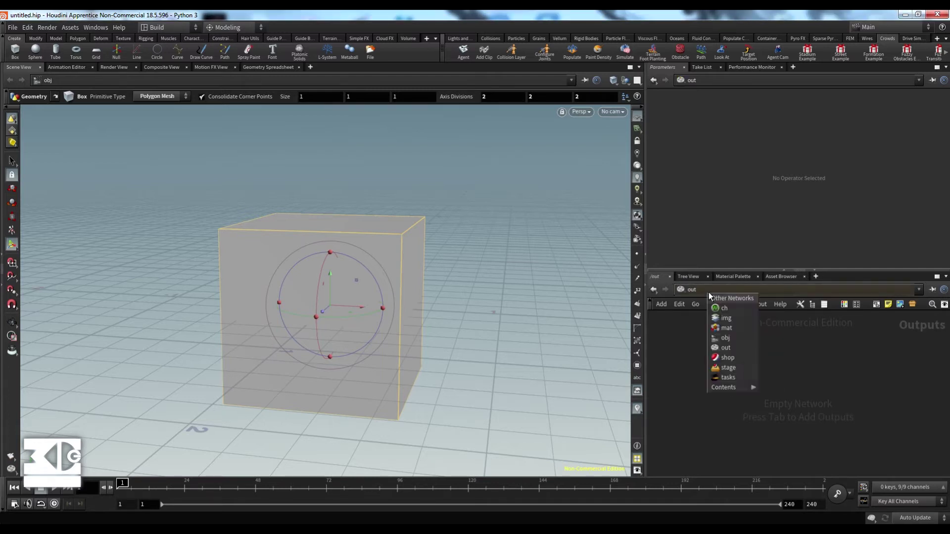
pyautogui.click(725, 339)
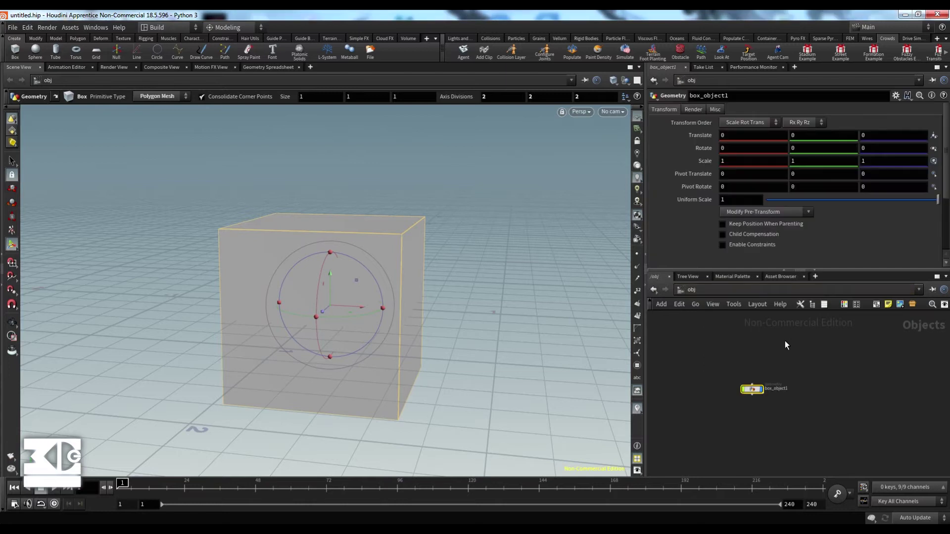
# - Examine the categories of nodes that can be added to the object network, and dismiss the list
pyautogui.press('Tab')
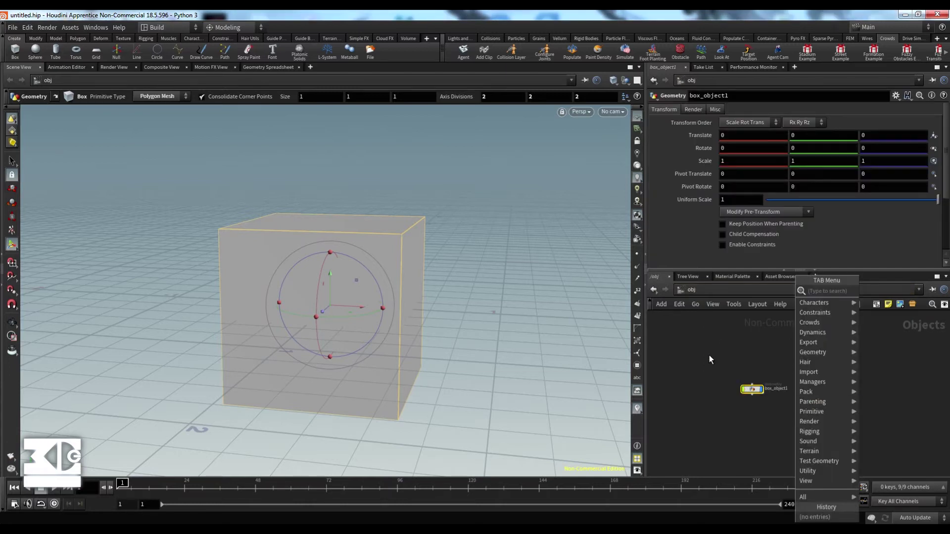
pyautogui.click(709, 355)
pyautogui.press('Tab')
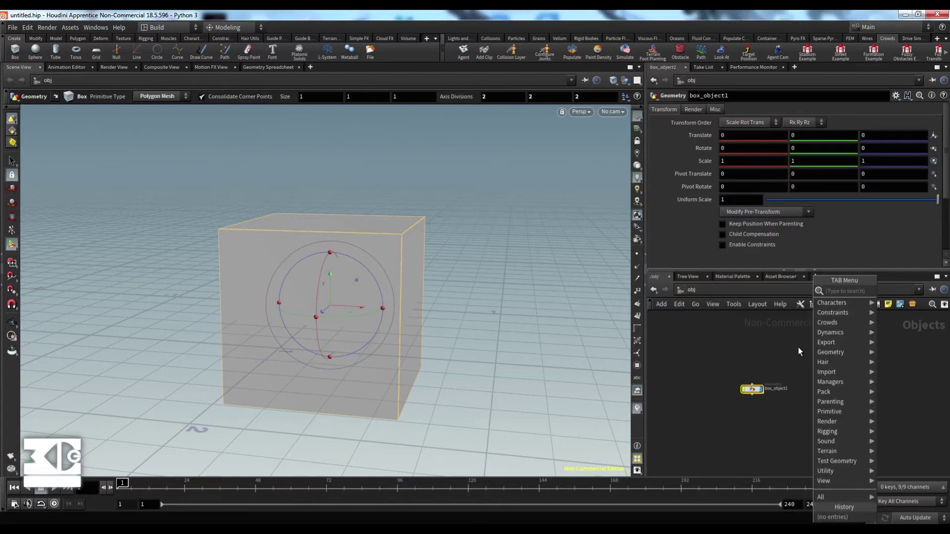
pyautogui.click(758, 359)
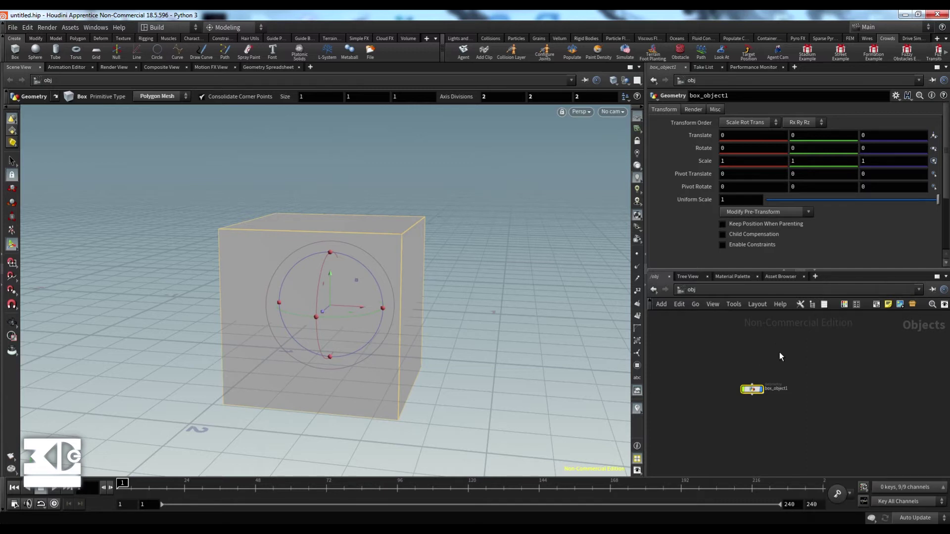
# - Check the node categories available in the object network, dismiss the list, and move the box_object1 node slightly higher
pyautogui.press('Tab')
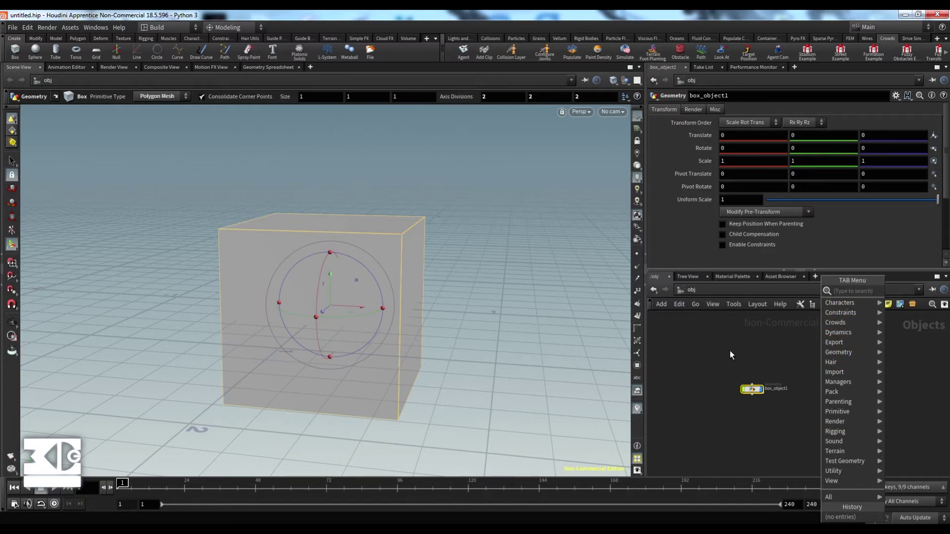
pyautogui.click(716, 351)
pyautogui.moveTo(708, 360); pyautogui.dragTo(803, 411)
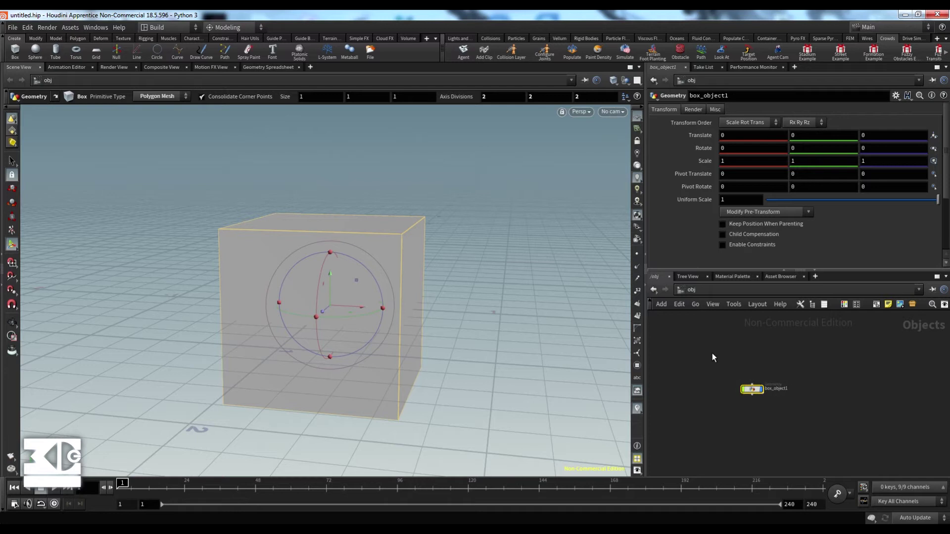
pyautogui.moveTo(712, 353); pyautogui.dragTo(800, 406)
pyautogui.moveTo(716, 353); pyautogui.dragTo(808, 412)
pyautogui.moveTo(717, 363); pyautogui.dragTo(827, 420)
pyautogui.moveTo(753, 391); pyautogui.dragTo(750, 367)
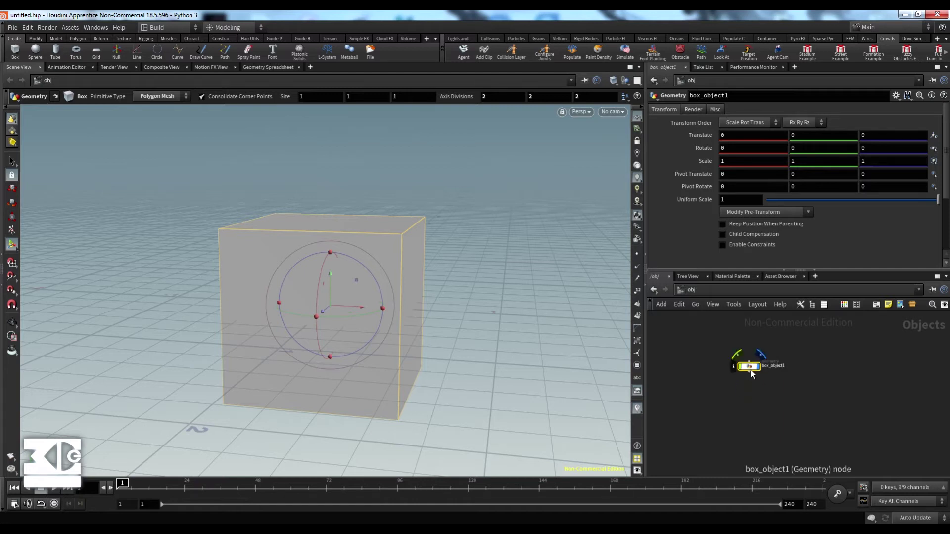
# - Look at both network levels by entering box_object1, returning to obj, and entering box_object1 again
pyautogui.doubleClick(750, 371)
pyautogui.click(692, 290)
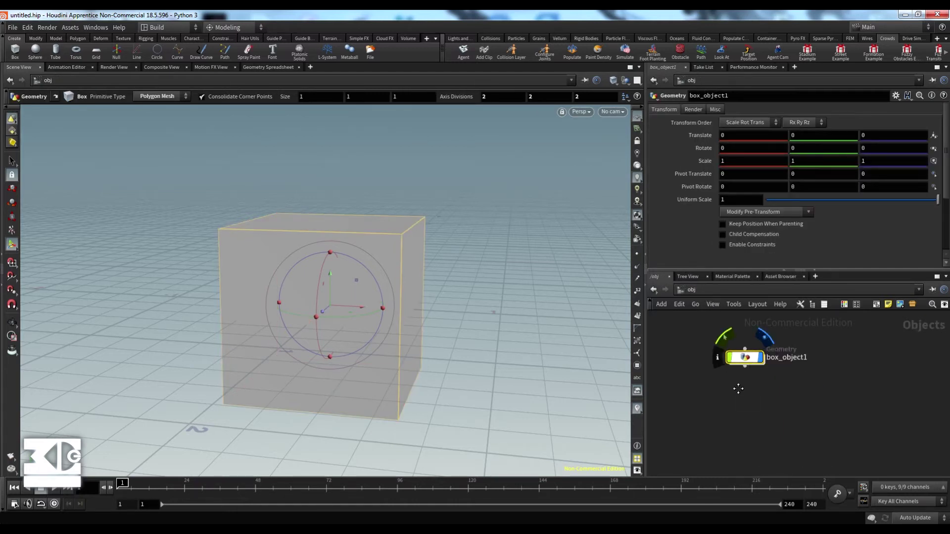
pyautogui.moveTo(746, 358); pyautogui.dragTo(779, 393)
pyautogui.doubleClick(779, 393)
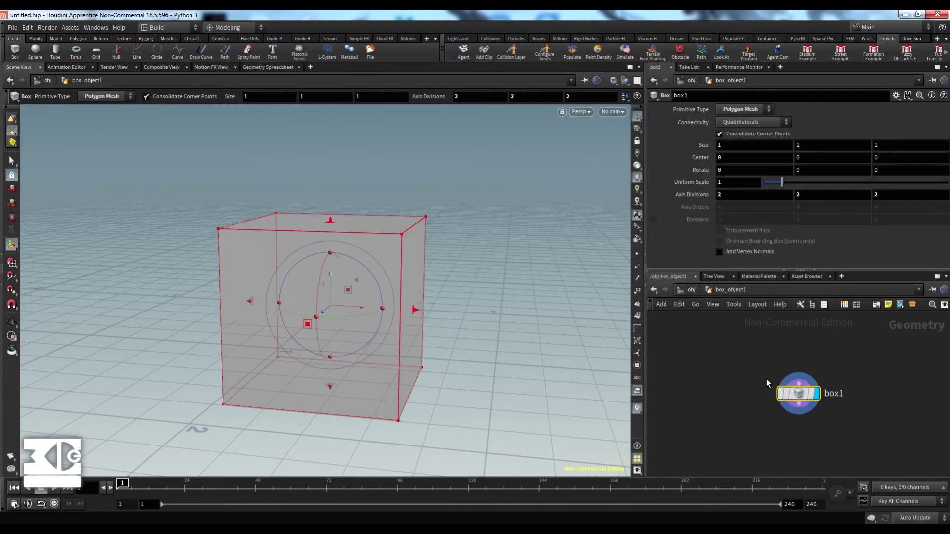
# - Examine the box1 node inside the geometry network and show the ring of flags around it
pyautogui.moveTo(705, 373); pyautogui.dragTo(682, 362, button='middle')
pyautogui.scroll(-2, 712, 364)
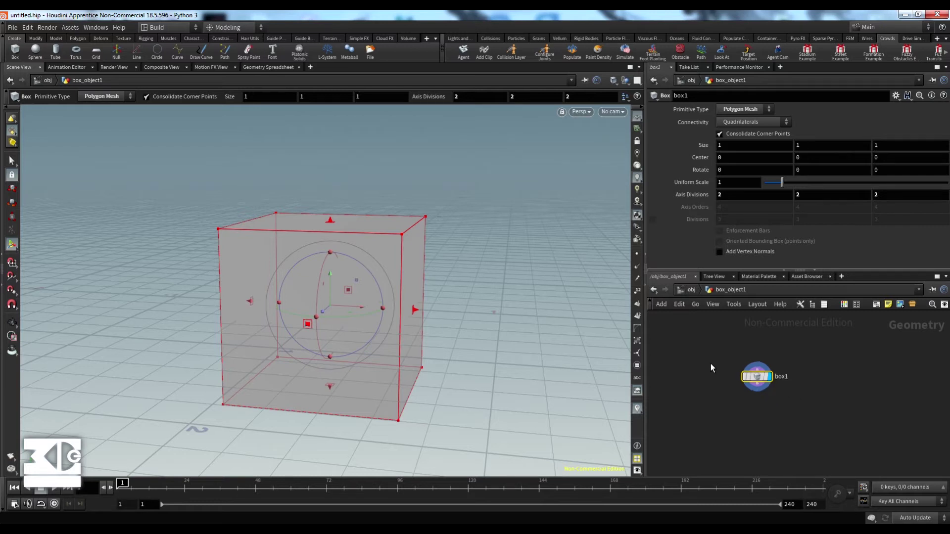
pyautogui.scroll(3, 714, 364)
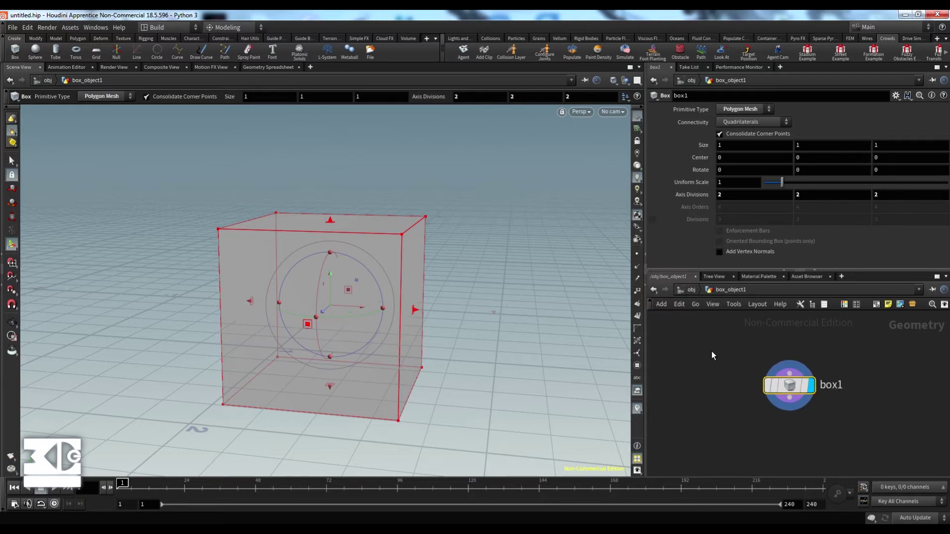
pyautogui.moveTo(712, 352); pyautogui.dragTo(860, 430)
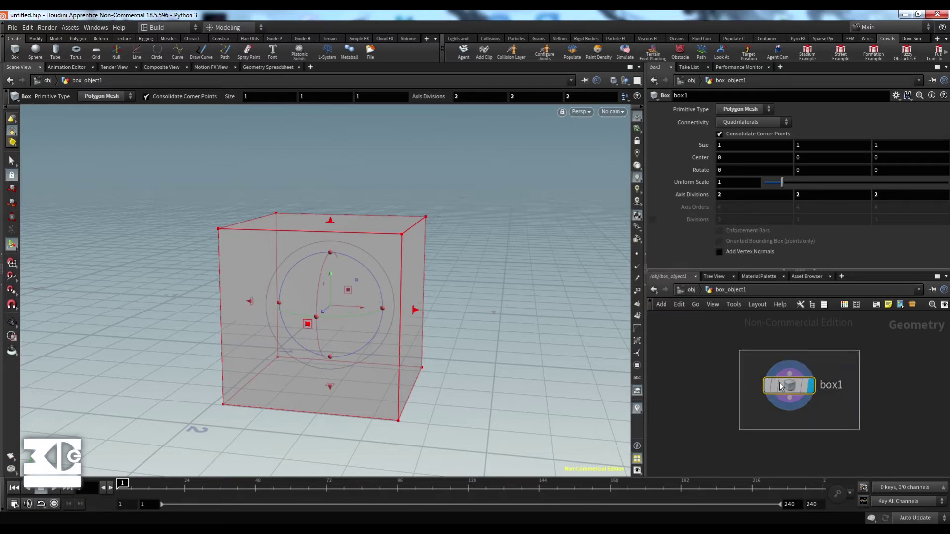
pyautogui.moveTo(729, 356); pyautogui.dragTo(709, 346, button='middle')
pyautogui.scroll(-1, 720, 355)
pyautogui.scroll(2, 720, 355)
pyautogui.scroll(-1, 719, 355)
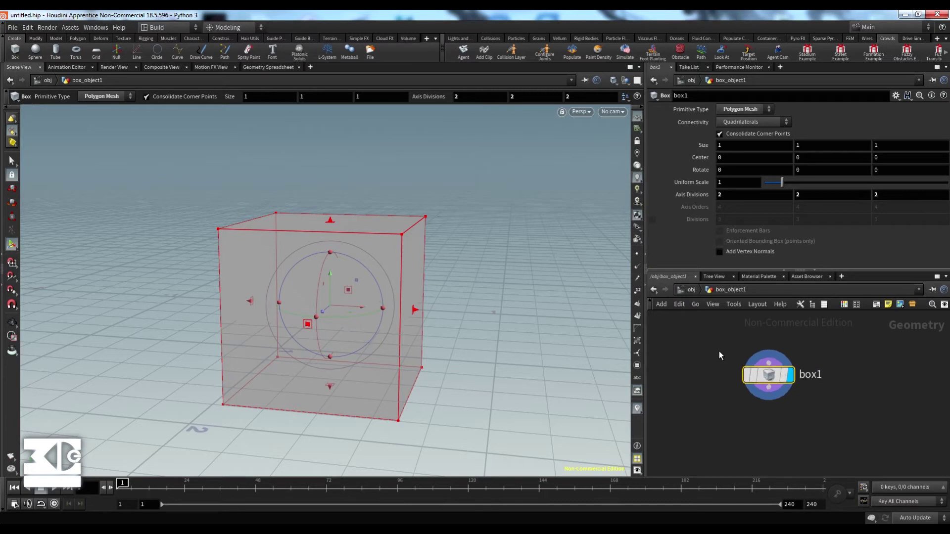
pyautogui.moveTo(771, 377)
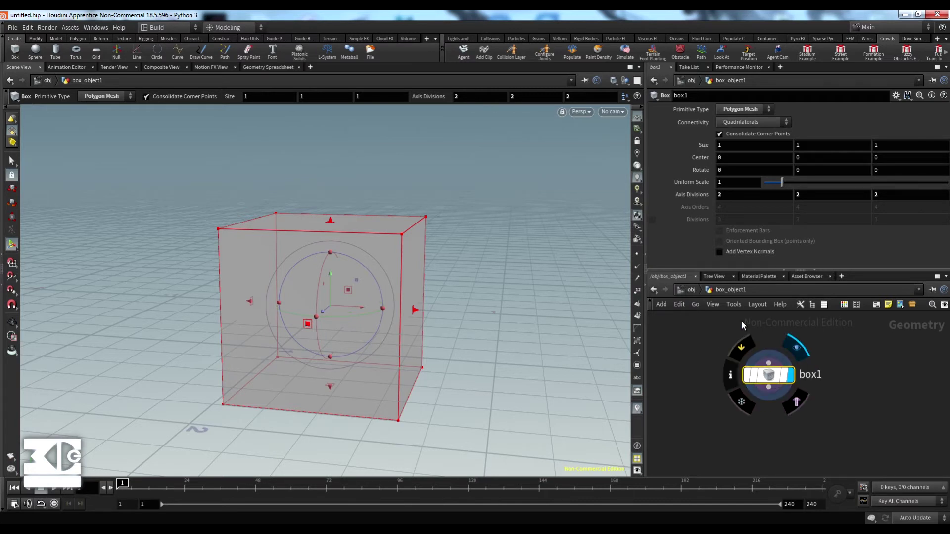
# - Compare the object and geometry levels by returning to obj, re-entering box_object1, and going back to obj
pyautogui.click(692, 290)
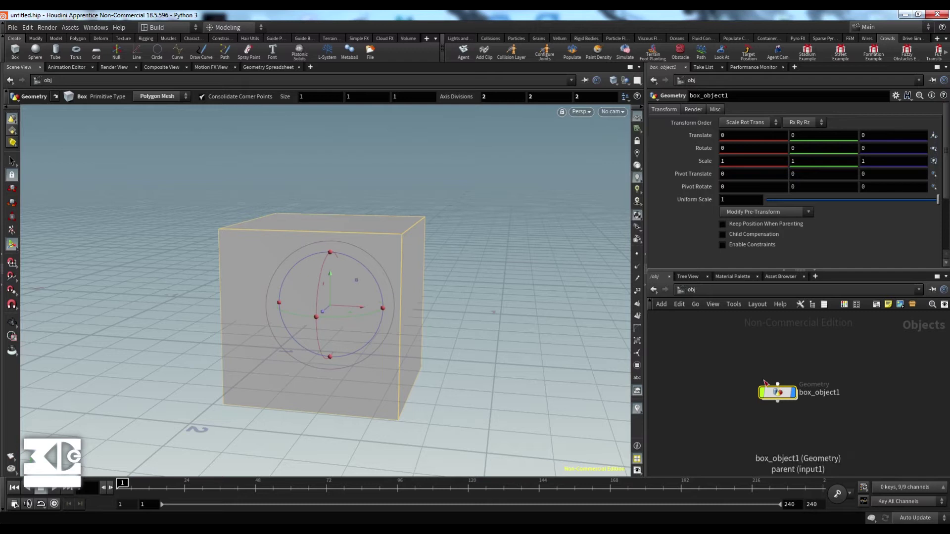
pyautogui.moveTo(714, 358); pyautogui.dragTo(828, 418)
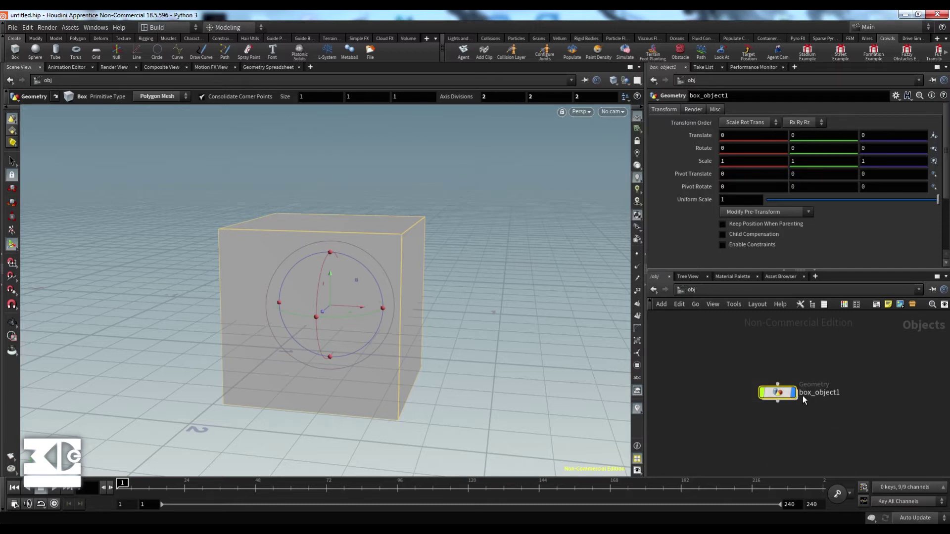
pyautogui.doubleClick(767, 376)
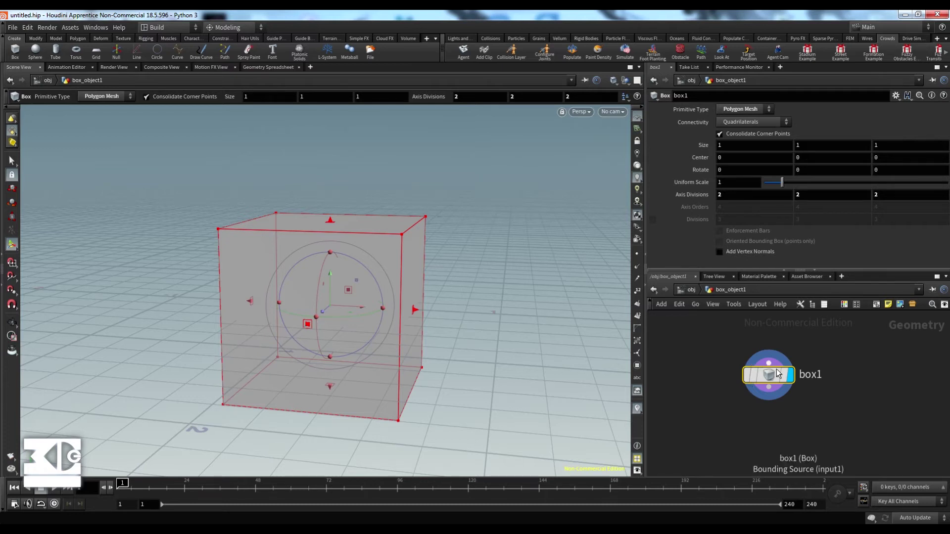
pyautogui.moveTo(771, 372); pyautogui.dragTo(764, 359)
pyautogui.click(691, 290)
pyautogui.moveTo(719, 327)
pyautogui.mouseDown()
pyautogui.moveTo(738, 357)
pyautogui.moveTo(794, 386)
pyautogui.moveTo(848, 397)
pyautogui.mouseUp()
pyautogui.moveTo(763, 373); pyautogui.dragTo(774, 364)
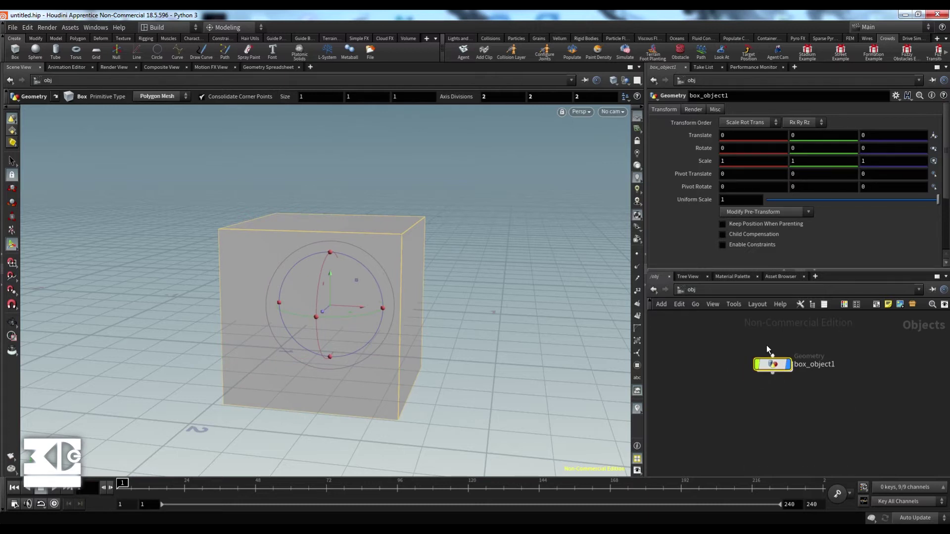
# - Enter box_object1 and reposition the box1 node in its geometry network
pyautogui.moveTo(728, 340); pyautogui.dragTo(813, 387)
pyautogui.click(771, 410)
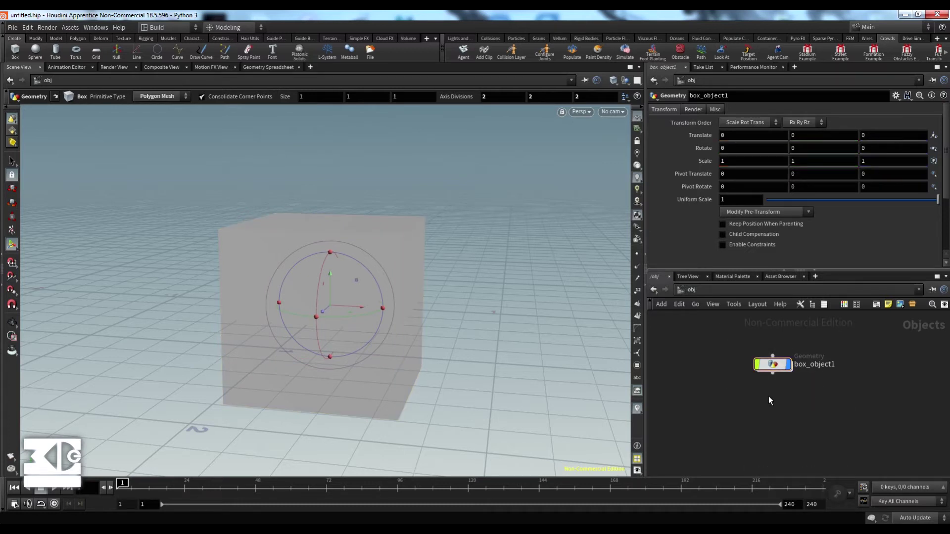
pyautogui.click(773, 369)
pyautogui.doubleClick(773, 368)
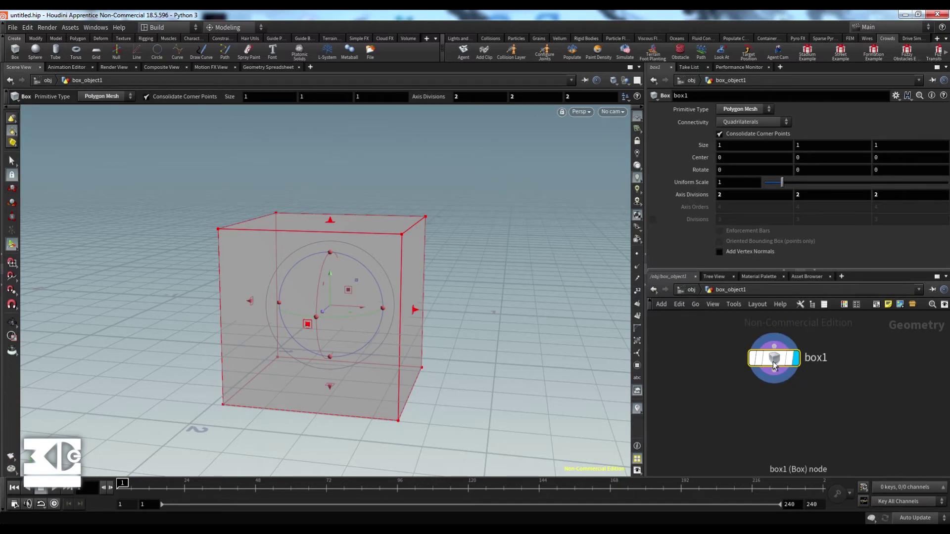
pyautogui.moveTo(719, 337); pyautogui.dragTo(850, 405)
pyautogui.moveTo(852, 376); pyautogui.dragTo(865, 408, button='middle')
pyautogui.scroll(-2, 865, 409)
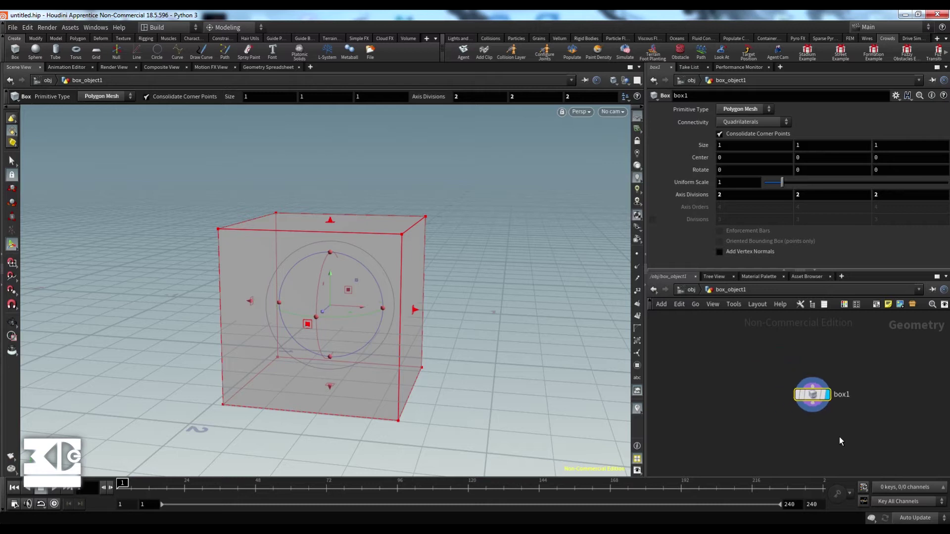
pyautogui.scroll(1, 839, 438)
pyautogui.moveTo(832, 436); pyautogui.dragTo(813, 433, button='middle')
pyautogui.moveTo(788, 380); pyautogui.dragTo(772, 367)
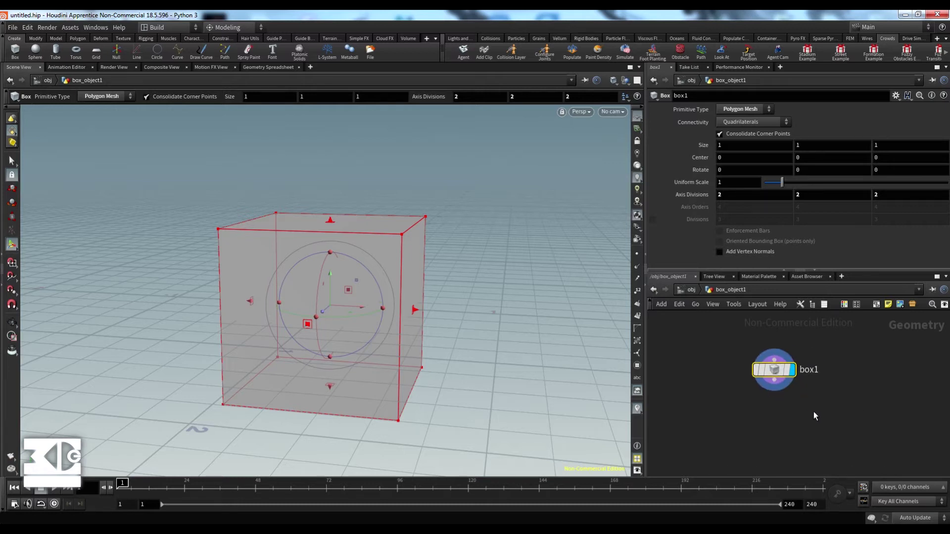
pyautogui.moveTo(812, 400); pyautogui.dragTo(783, 420, button='middle')
# - Compare the node categories offered inside box_object1 with those offered in the obj network, dismissing each list
pyautogui.press('Tab')
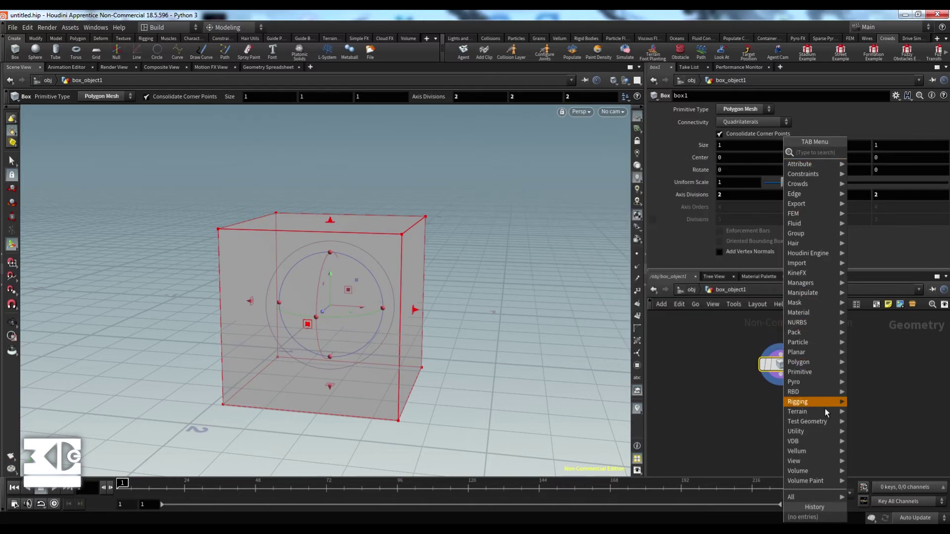
pyautogui.click(703, 323)
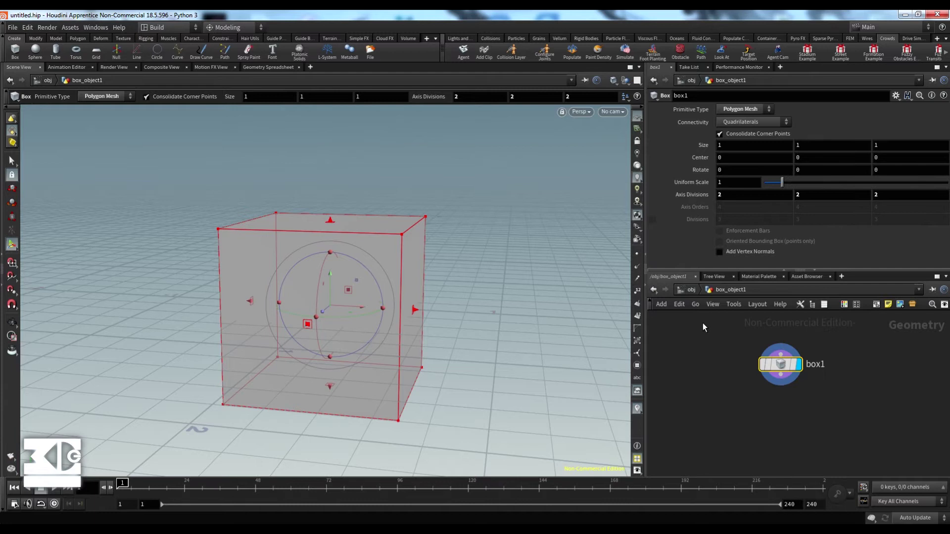
pyautogui.click(692, 289)
pyautogui.press('Tab')
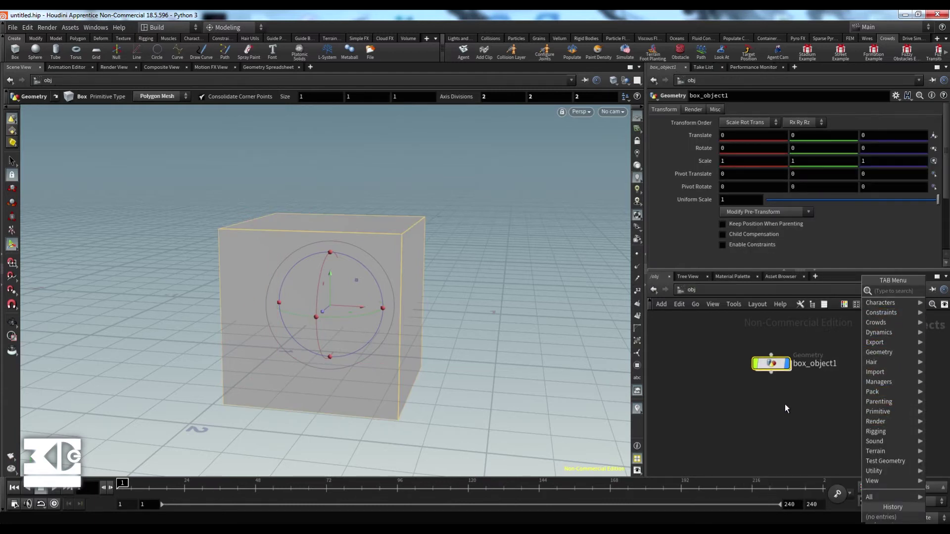
pyautogui.click(779, 423)
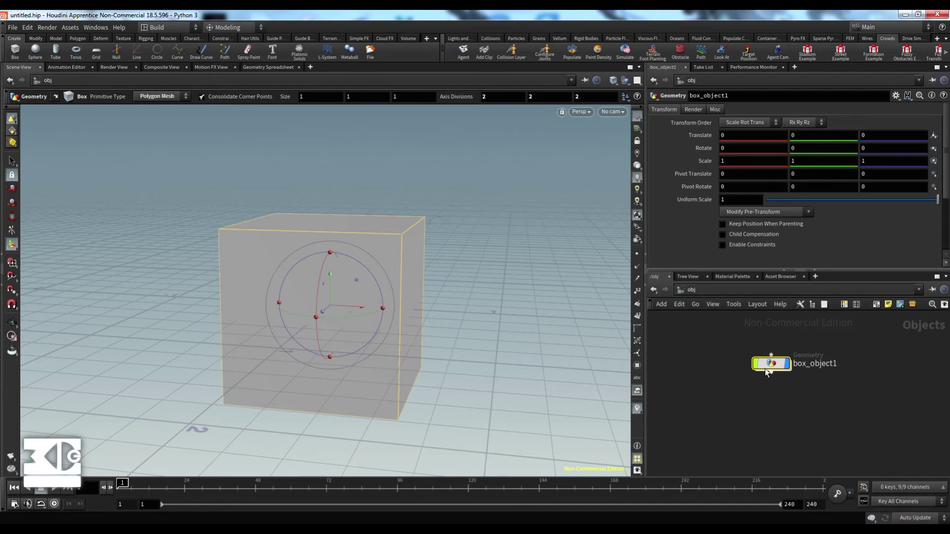
# - Enter box_object1 again, view the list of geometry nodes that can be added, and dismiss it
pyautogui.doubleClick(766, 367)
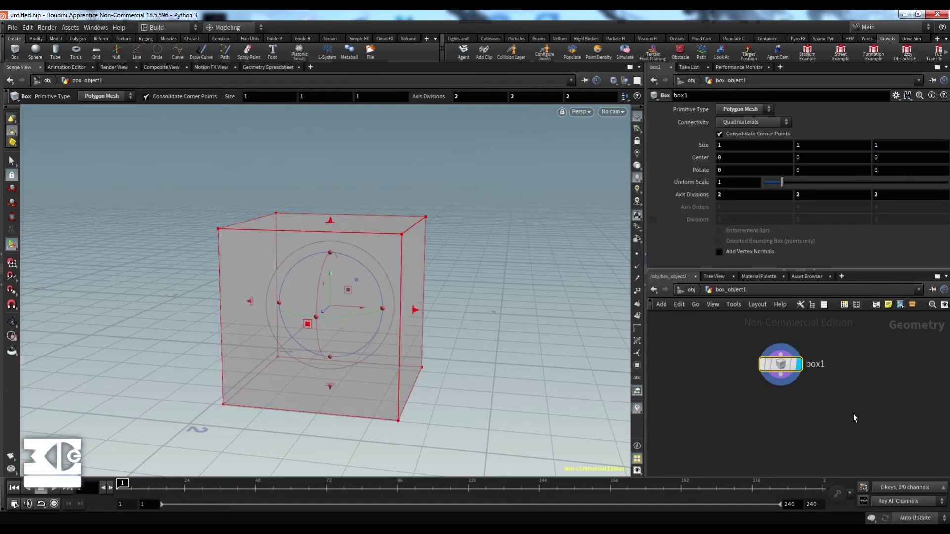
pyautogui.moveTo(854, 413); pyautogui.dragTo(789, 430, button='middle')
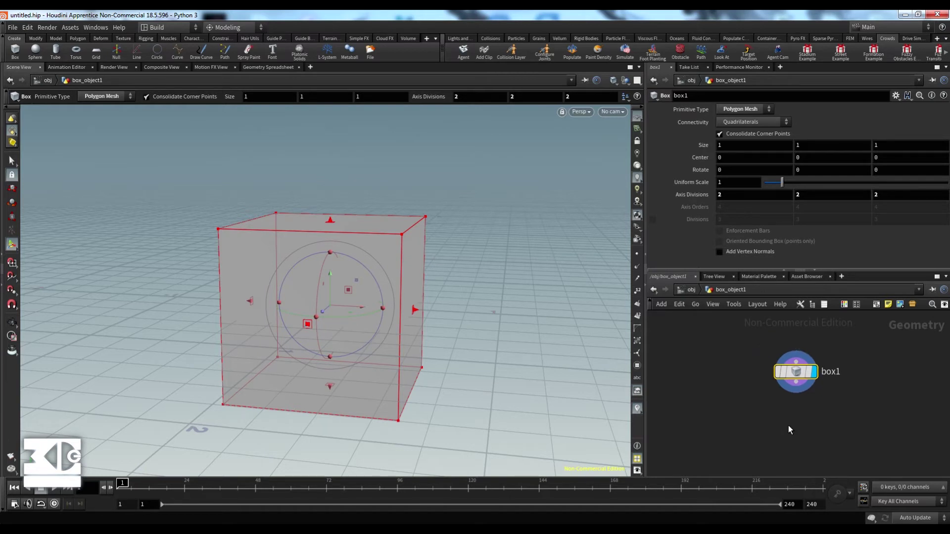
pyautogui.press('Tab')
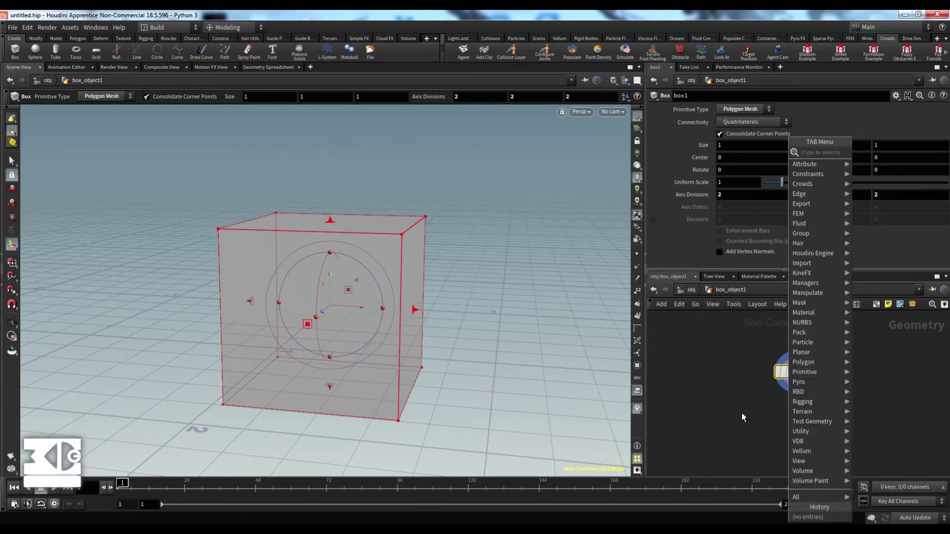
pyautogui.press('Tab')
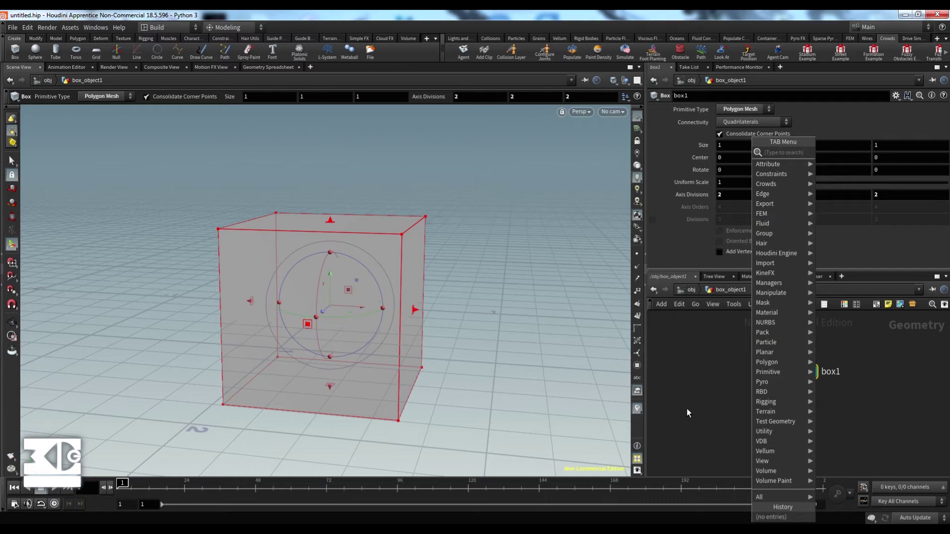
pyautogui.click(704, 409)
# - Add a Transform node directly below box1, connected to its output
pyautogui.press('Tab')
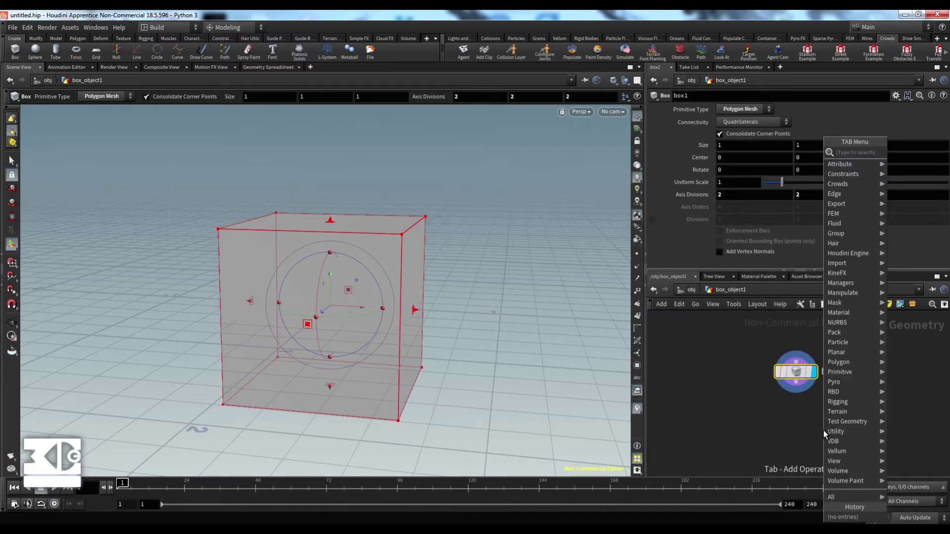
pyautogui.write('tranb')
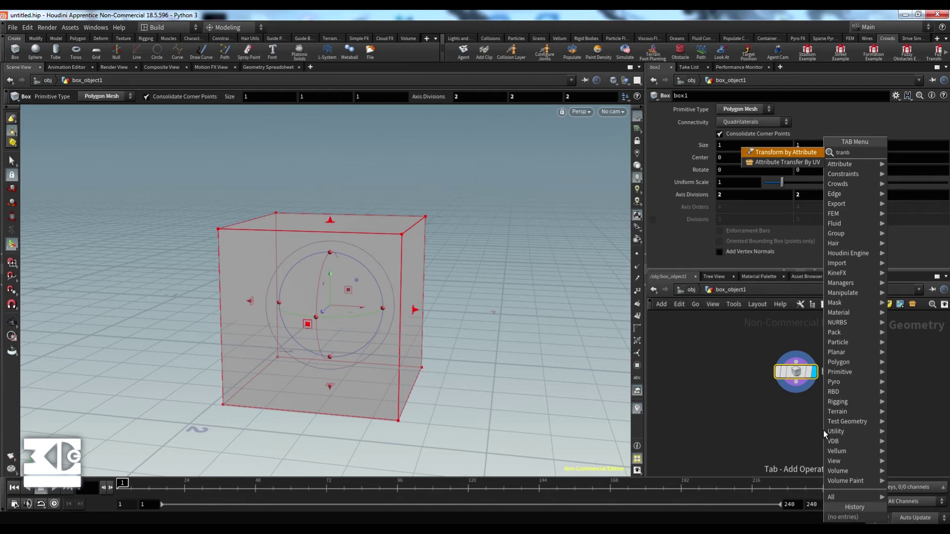
pyautogui.press('BackSpace')
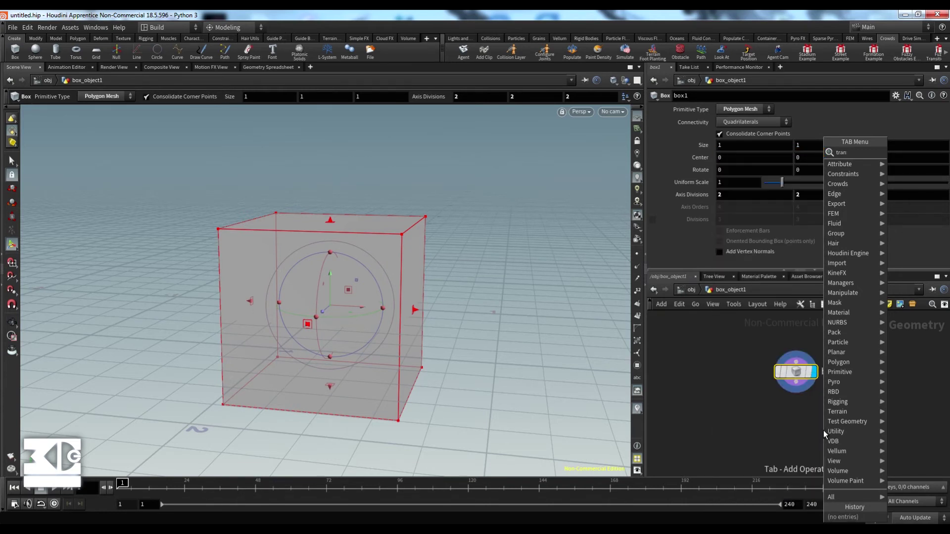
pyautogui.write('sfo')
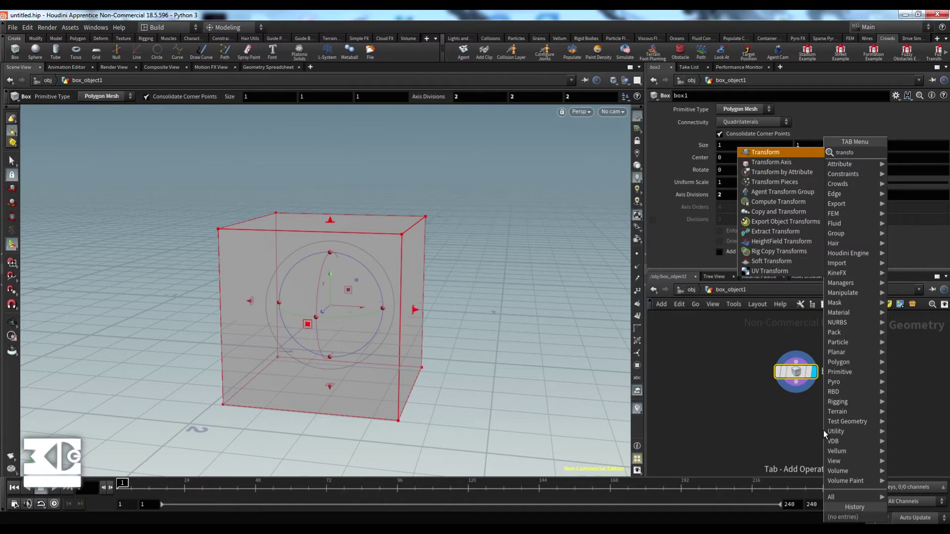
pyautogui.press('Return')
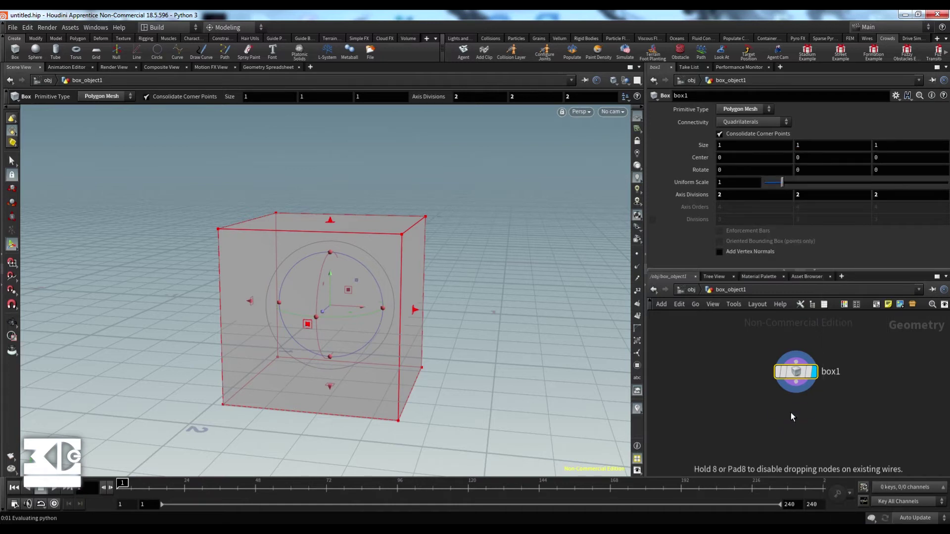
pyautogui.click(791, 413)
pyautogui.moveTo(773, 362)
pyautogui.mouseDown()
pyautogui.moveTo(762, 349)
pyautogui.moveTo(790, 401)
pyautogui.moveTo(780, 410)
pyautogui.mouseUp()
# - Rename the box1 node as cube
pyautogui.doubleClick(812, 356)
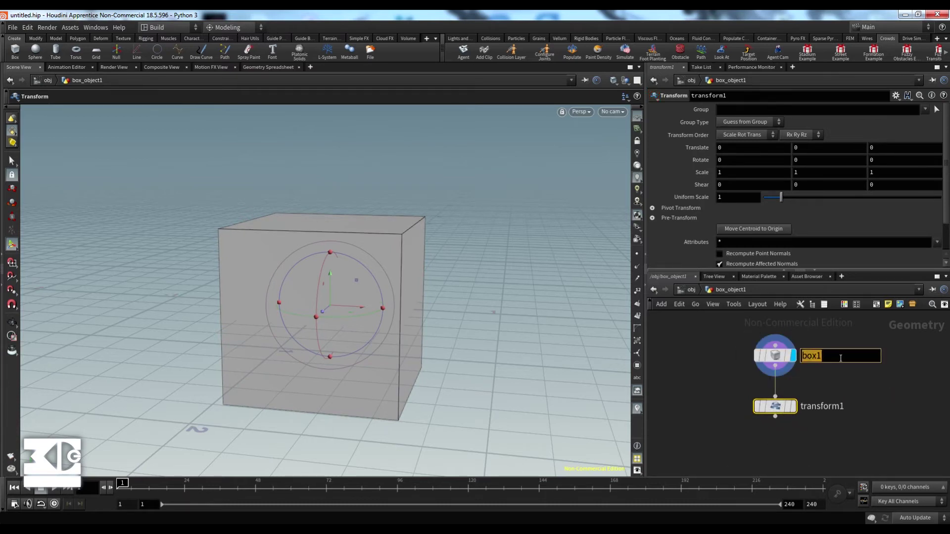
pyautogui.write('cube')
pyautogui.press('BackSpace')
pyautogui.write('be')
pyautogui.press('Return')
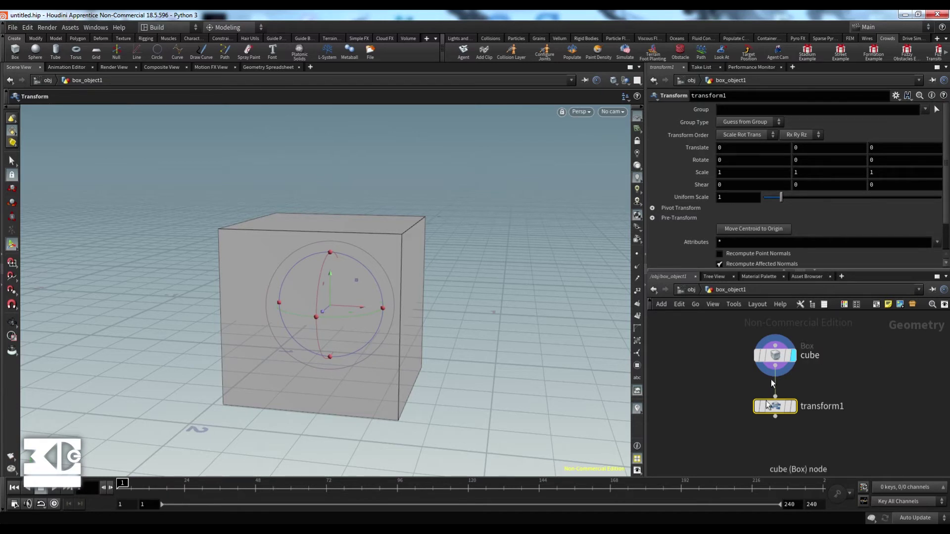
# - Rename the transform1 node as transforme and place it slightly closer beneath the cube node
pyautogui.moveTo(782, 406); pyautogui.dragTo(782, 411)
pyautogui.doubleClick(815, 411)
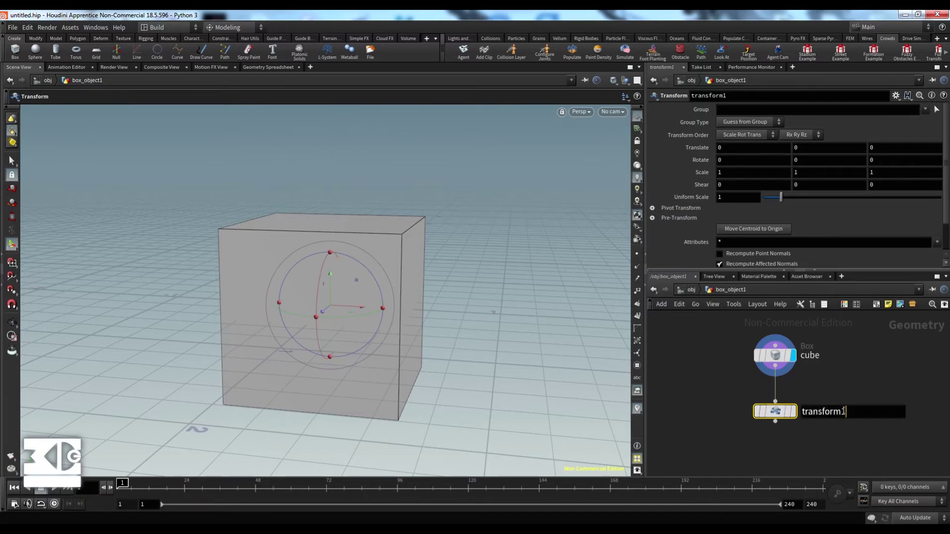
pyautogui.doubleClick(858, 412)
pyautogui.write('transforme')
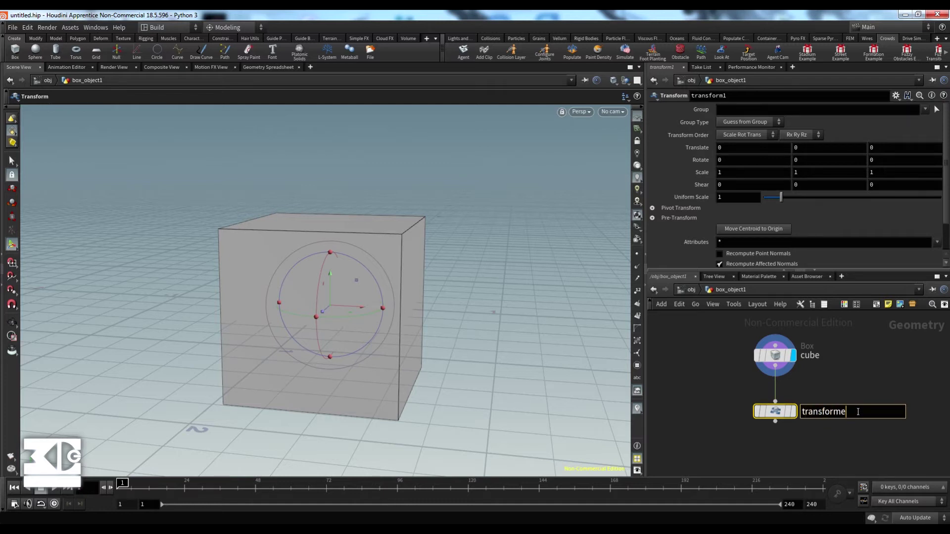
pyautogui.press('Return')
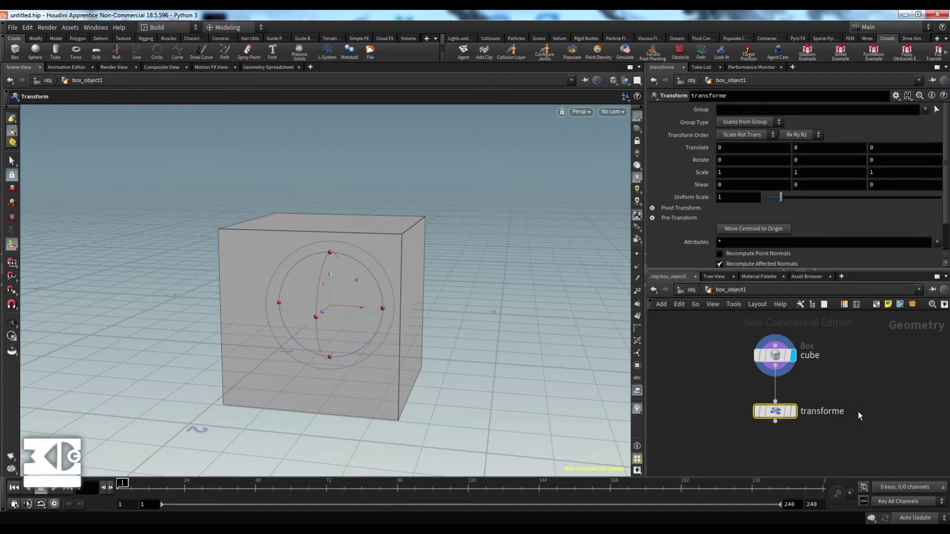
pyautogui.click(832, 385)
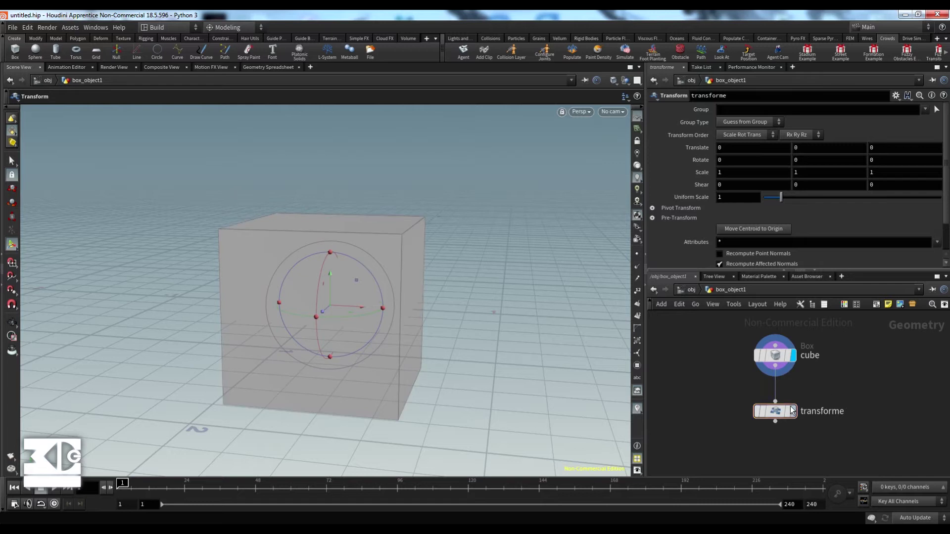
pyautogui.moveTo(777, 409); pyautogui.dragTo(777, 400)
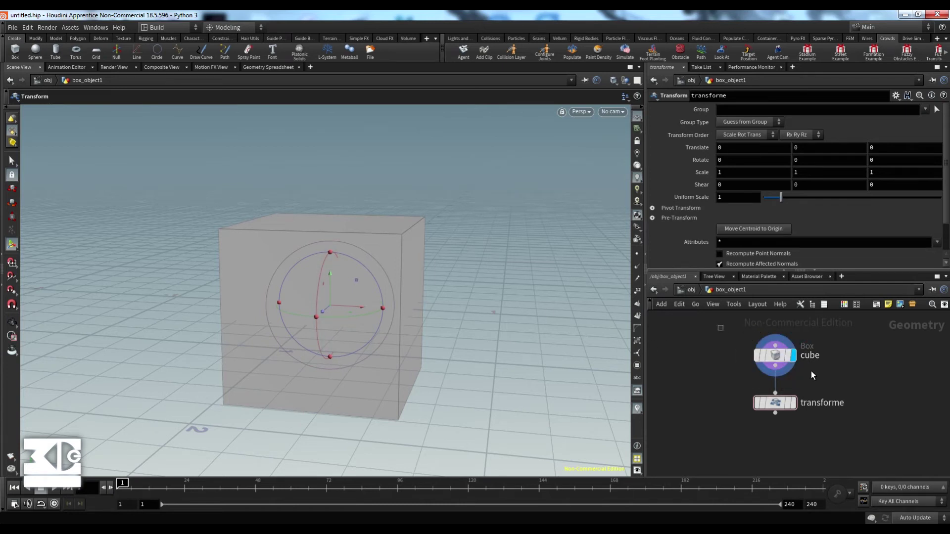
# - Bypass the cube node and switch the bypass back off
pyautogui.click(781, 358)
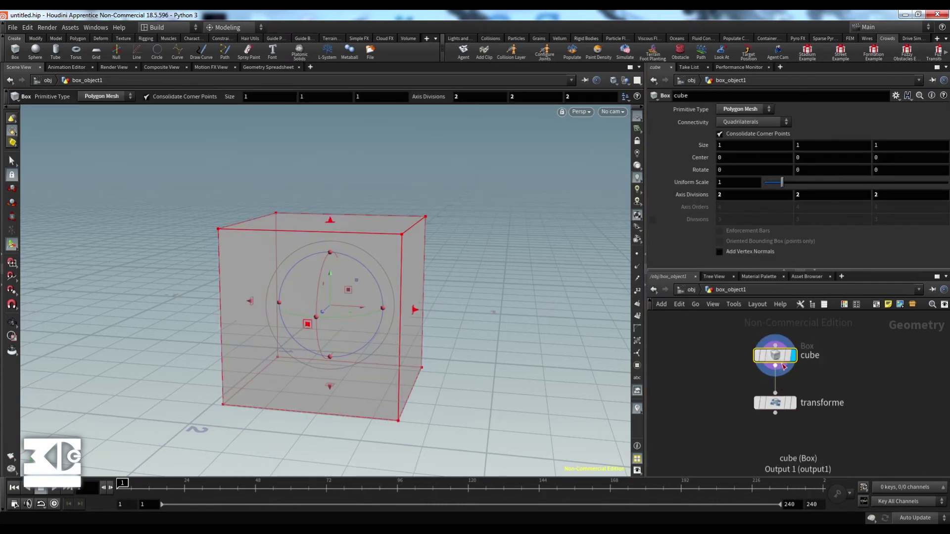
pyautogui.moveTo(778, 356)
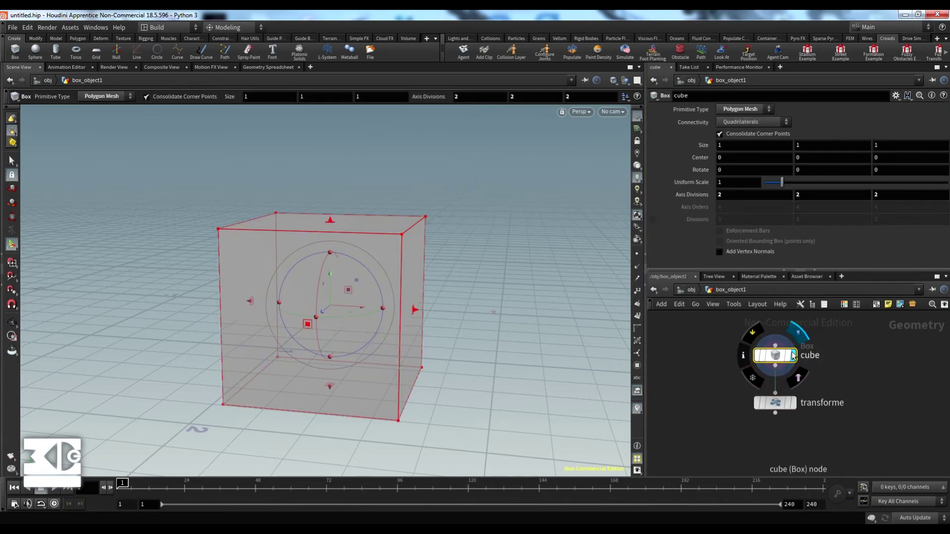
pyautogui.click(752, 338)
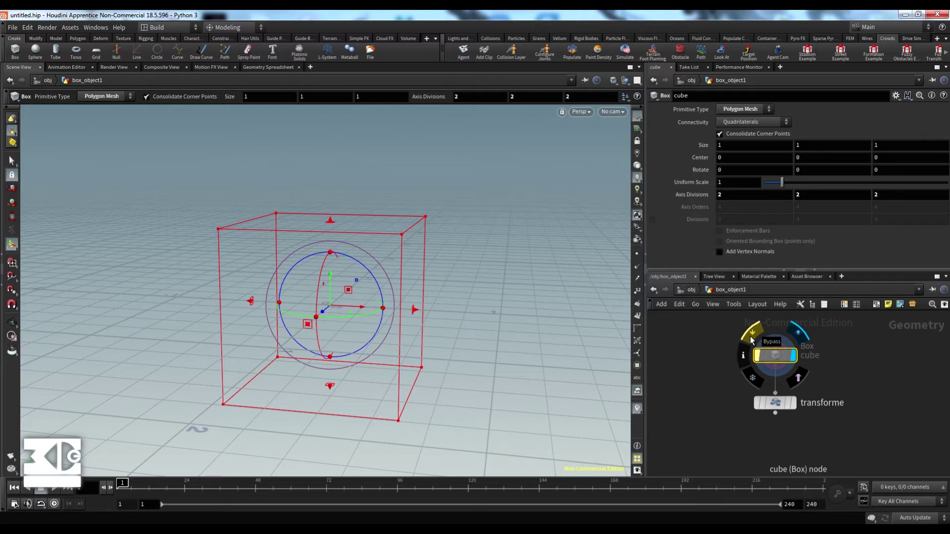
pyautogui.click(751, 340)
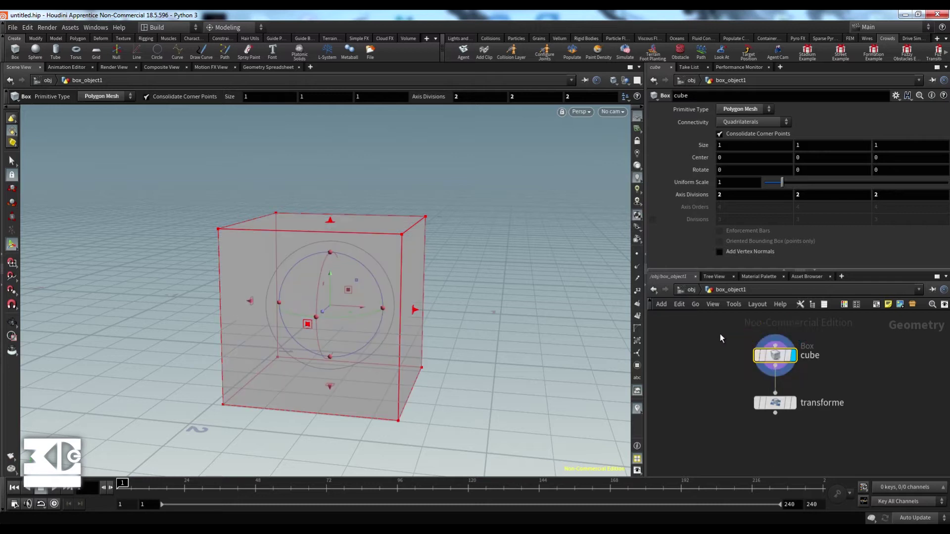
# - Offset the box with the transforme node, giving Translate values of -1.30481, 0.160773 and -0.107802
pyautogui.moveTo(717, 339); pyautogui.dragTo(851, 361)
pyautogui.click(776, 405)
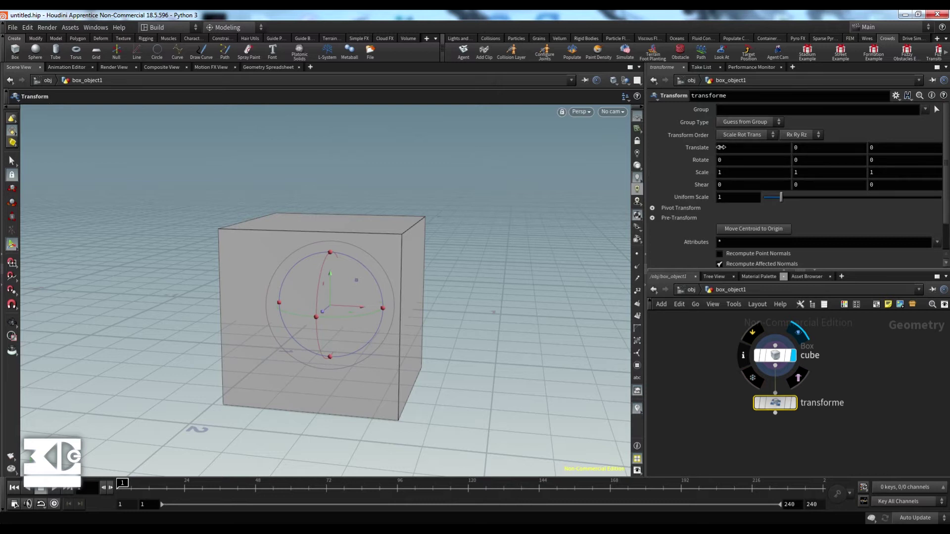
pyautogui.moveTo(721, 147); pyautogui.dragTo(646, 163, button='middle')
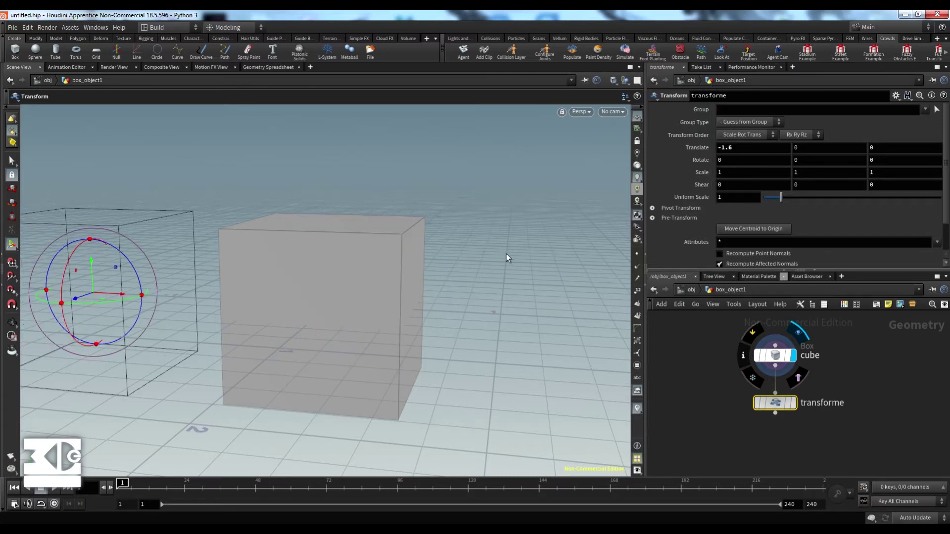
pyautogui.moveTo(451, 277); pyautogui.dragTo(504, 250, button='middle')
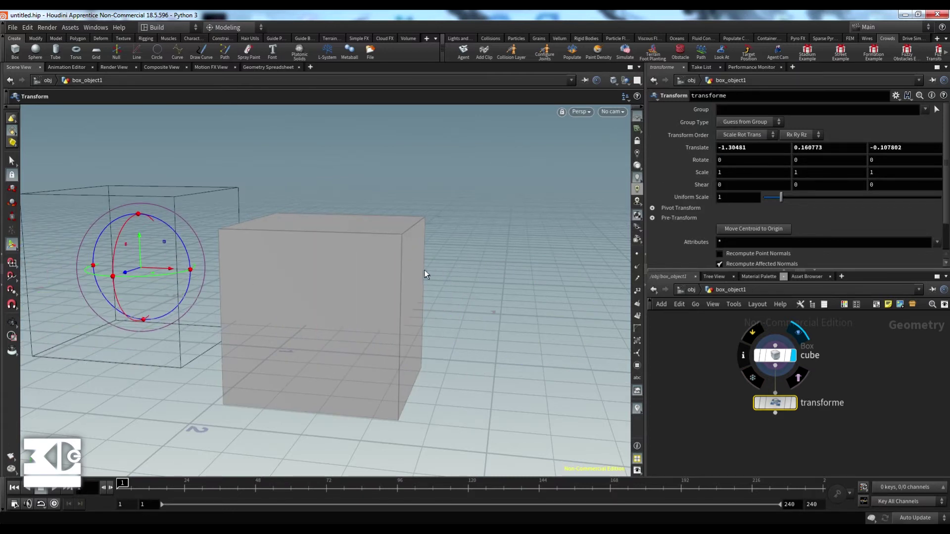
pyautogui.keyDown('alt'); pyautogui.moveTo(433, 290); pyautogui.dragTo(413, 297, button='right'); pyautogui.keyUp('alt')
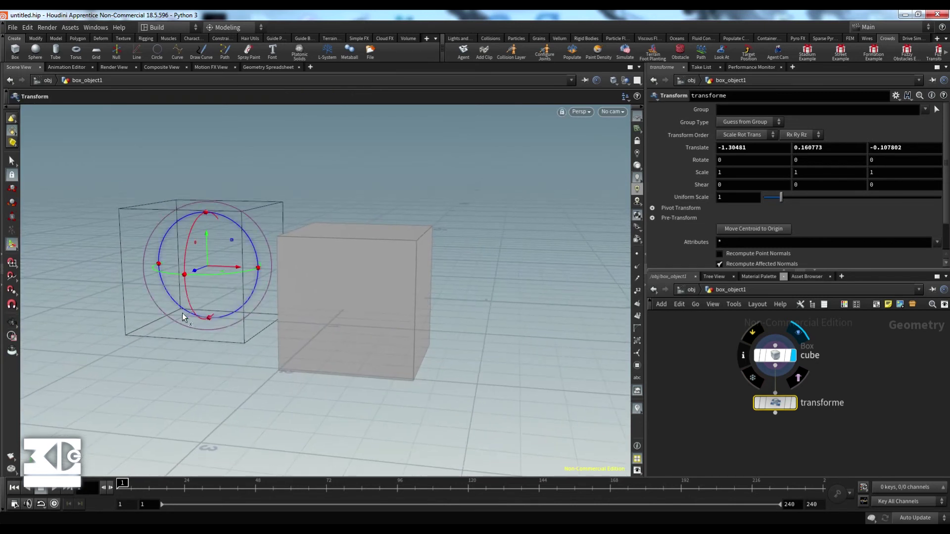
pyautogui.keyDown('alt'); pyautogui.moveTo(160, 340); pyautogui.dragTo(298, 335, button='middle'); pyautogui.keyUp('alt')
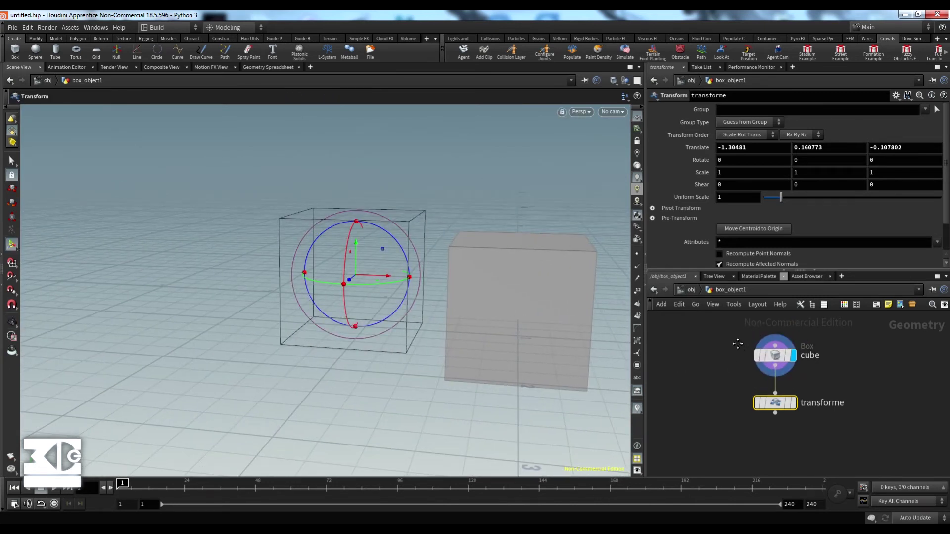
# - Move the display flag from the cube node to the transforme node so the viewport shows the transformed box
pyautogui.moveTo(738, 342); pyautogui.dragTo(706, 344, button='middle')
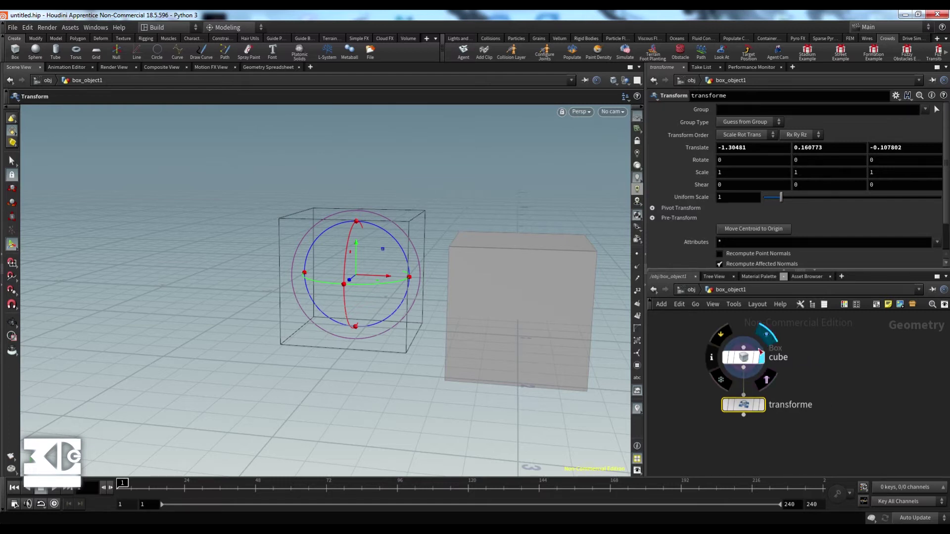
pyautogui.moveTo(744, 361)
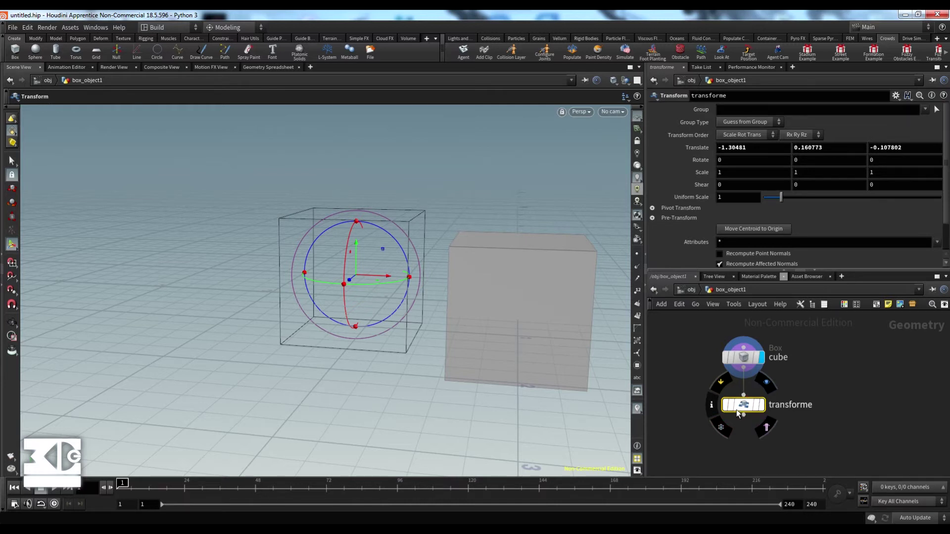
pyautogui.click(762, 411)
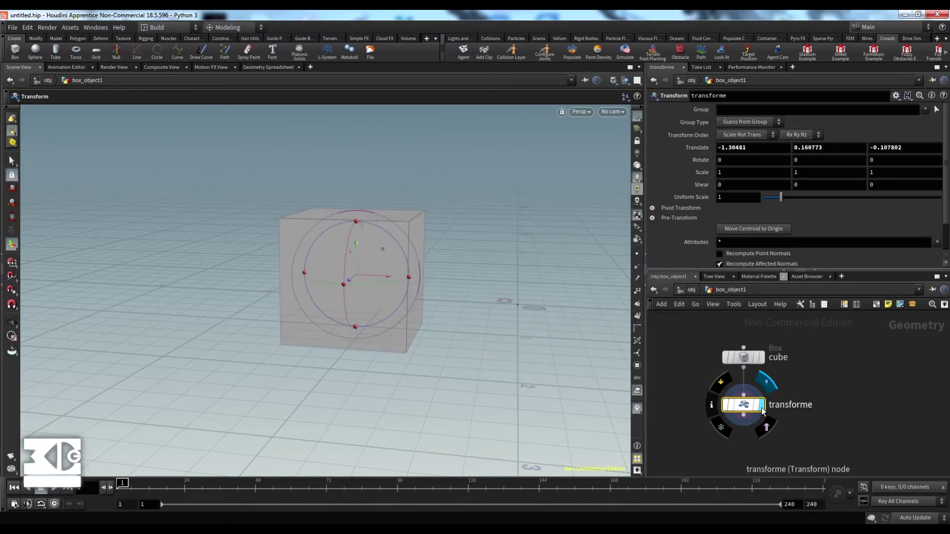
pyautogui.keyDown('alt'); pyautogui.moveTo(507, 321); pyautogui.dragTo(554, 349); pyautogui.keyUp('alt')
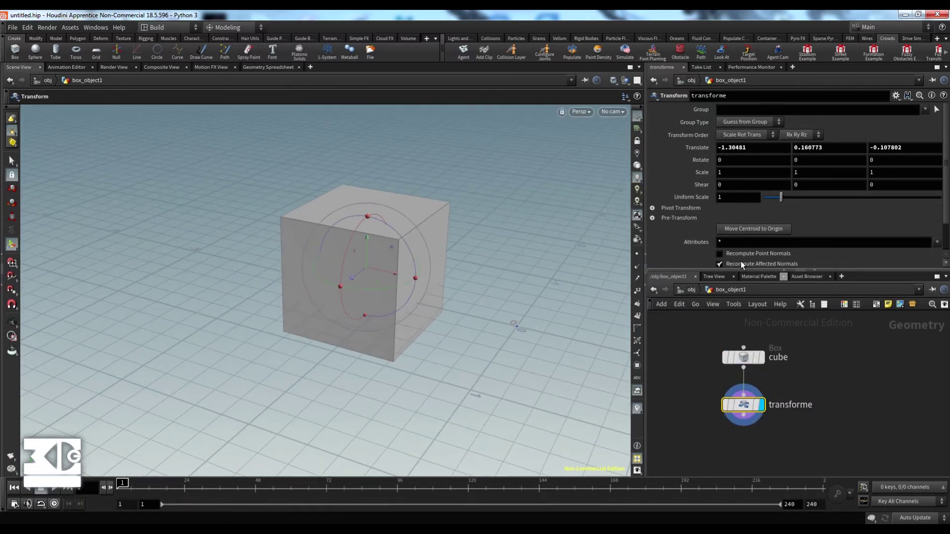
# - Set the transforme node's Scale to 2.6 in X and 2.7 in Y
pyautogui.moveTo(811, 379); pyautogui.dragTo(810, 368)
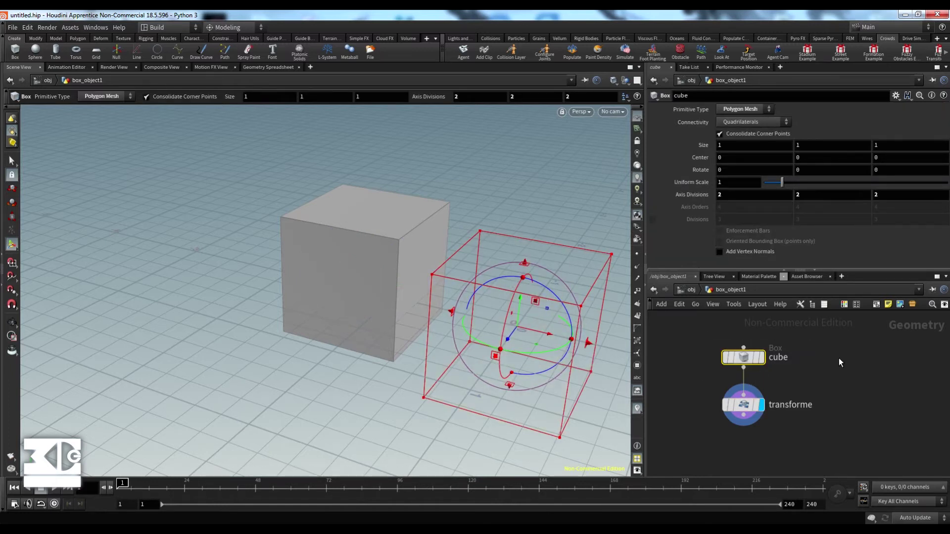
pyautogui.moveTo(787, 435); pyautogui.dragTo(797, 436)
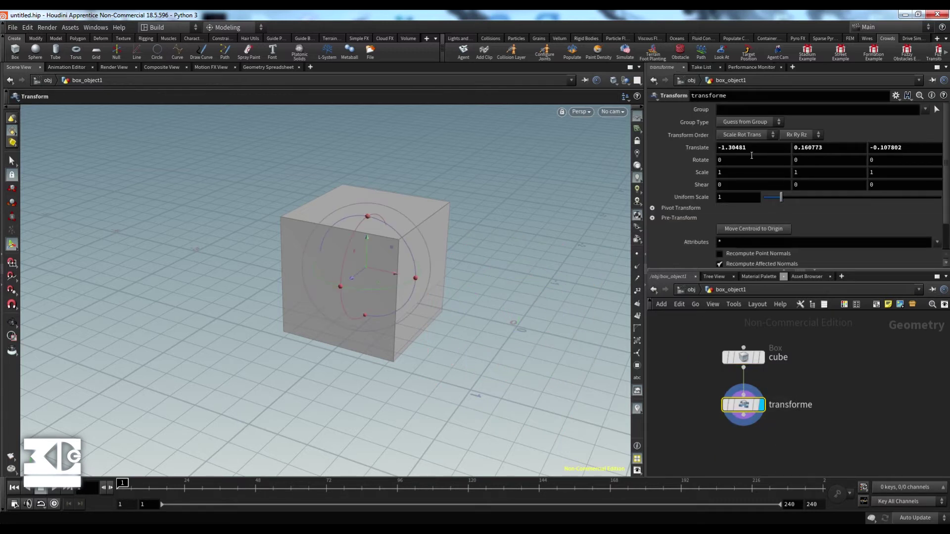
pyautogui.moveTo(722, 174); pyautogui.dragTo(894, 179, button='middle')
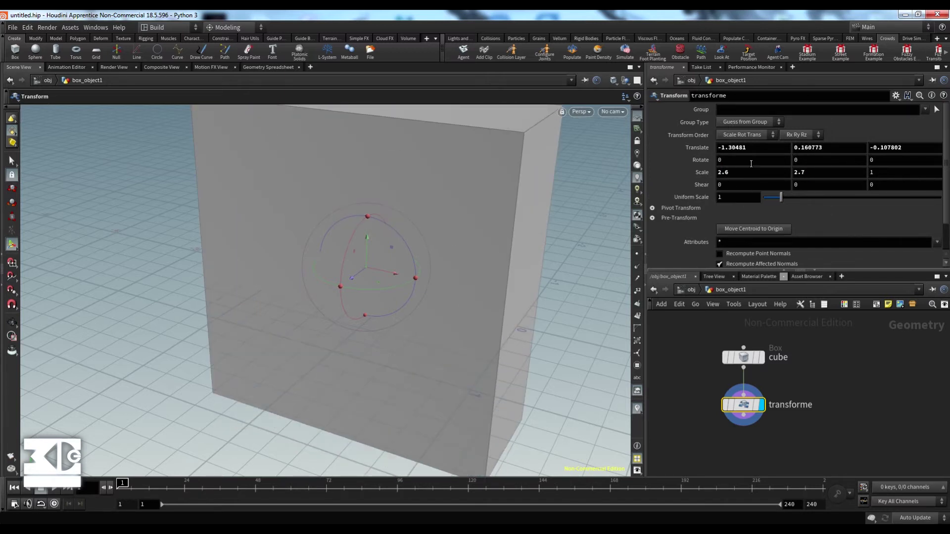
# - Box-select the cube and transforme nodes together and individually, ending with only transforme selected
pyautogui.moveTo(748, 329); pyautogui.dragTo(808, 328, button='middle')
pyautogui.scroll(-1, 754, 344)
pyautogui.scroll(-1, 740, 365)
pyautogui.moveTo(737, 367); pyautogui.dragTo(717, 390, button='middle')
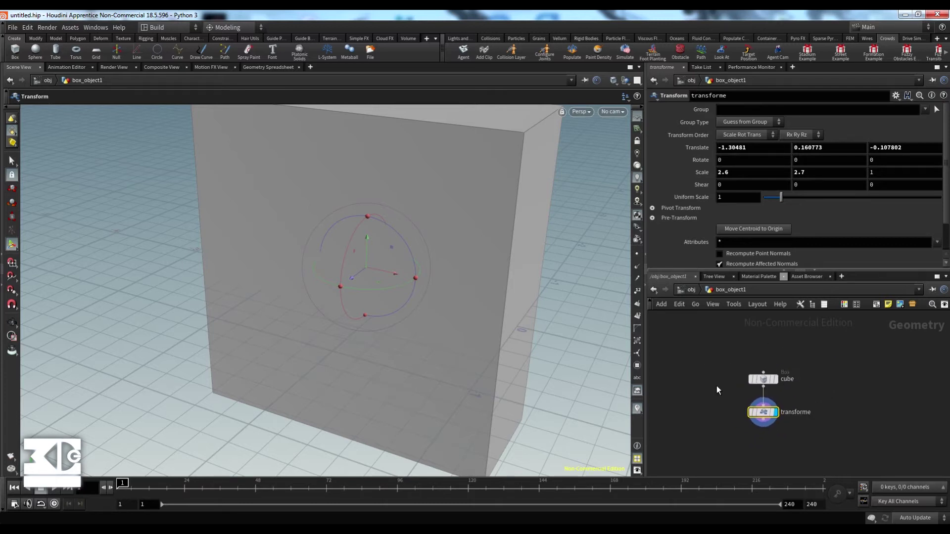
pyautogui.moveTo(723, 352); pyautogui.dragTo(830, 428)
pyautogui.moveTo(743, 381); pyautogui.dragTo(800, 443)
pyautogui.click(834, 377)
pyautogui.moveTo(719, 356); pyautogui.dragTo(817, 426)
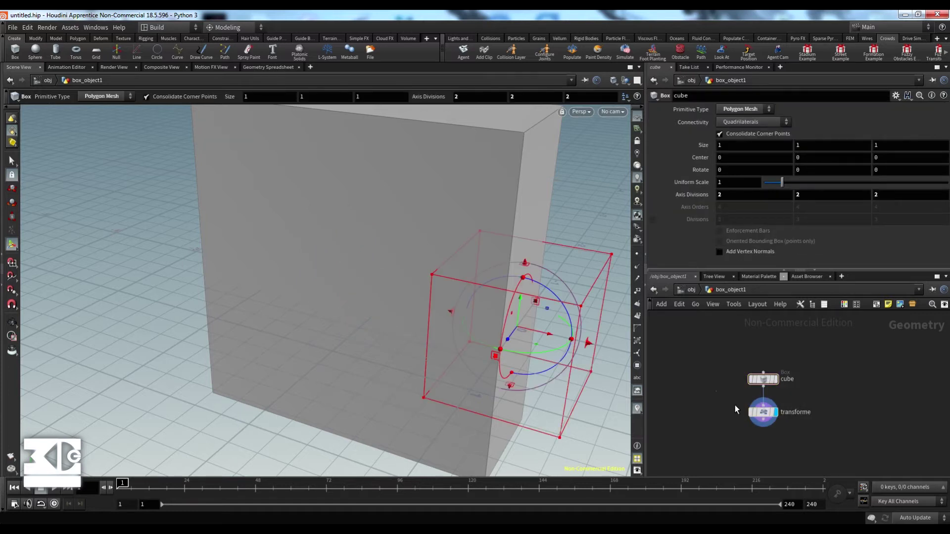
pyautogui.moveTo(735, 406); pyautogui.dragTo(790, 438)
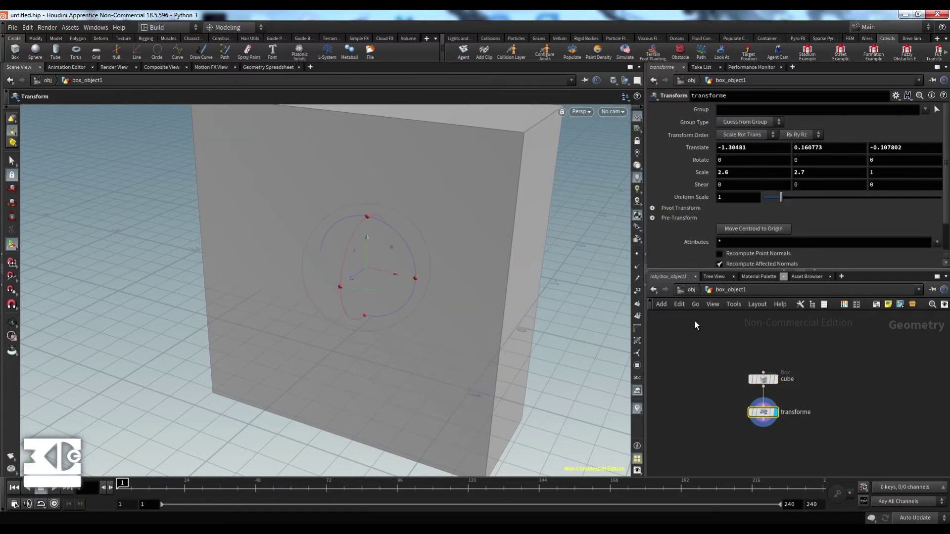
# - Move the cube node slightly farther above transforme, and select each of the two nodes in turn
pyautogui.click(764, 379)
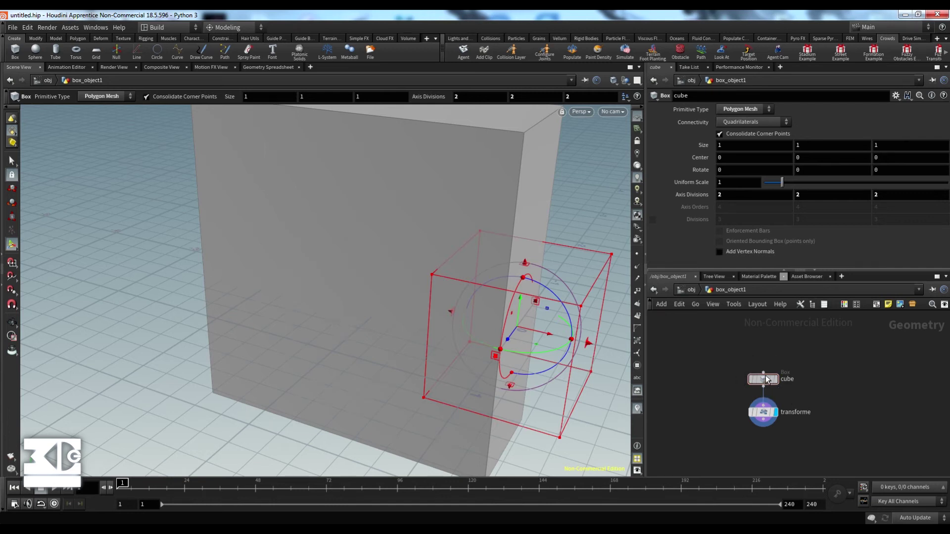
pyautogui.moveTo(766, 376); pyautogui.dragTo(792, 364)
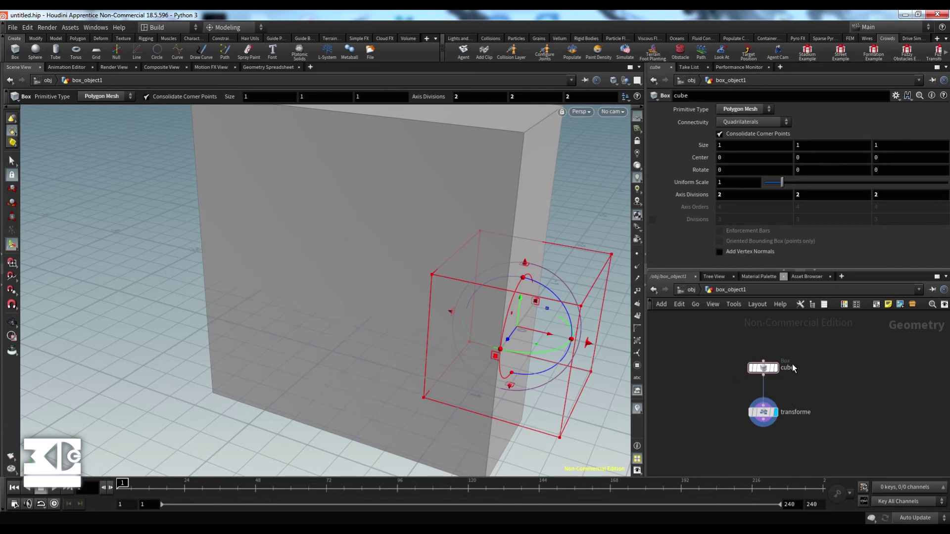
pyautogui.moveTo(695, 344); pyautogui.dragTo(791, 379)
pyautogui.click(821, 360)
pyautogui.moveTo(722, 348); pyautogui.dragTo(781, 381)
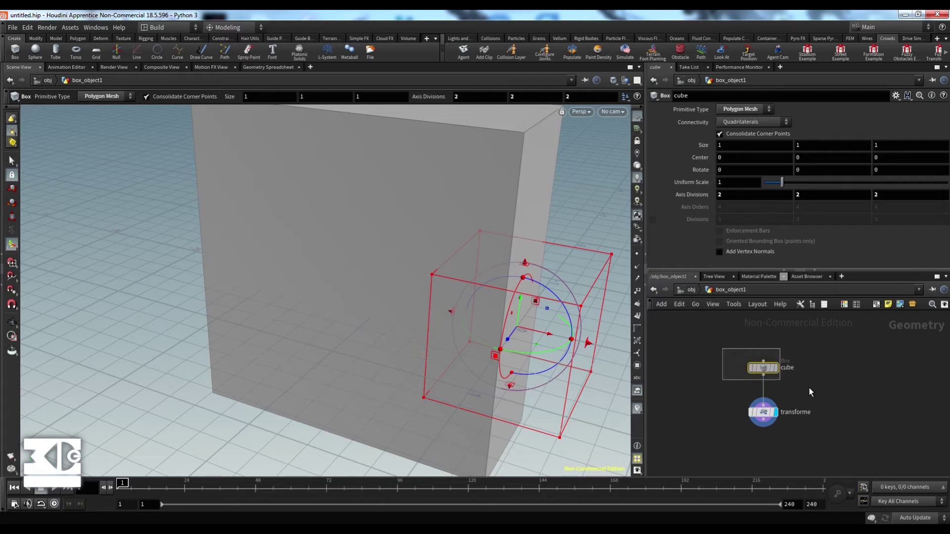
pyautogui.click(809, 388)
pyautogui.moveTo(800, 438); pyautogui.dragTo(801, 439)
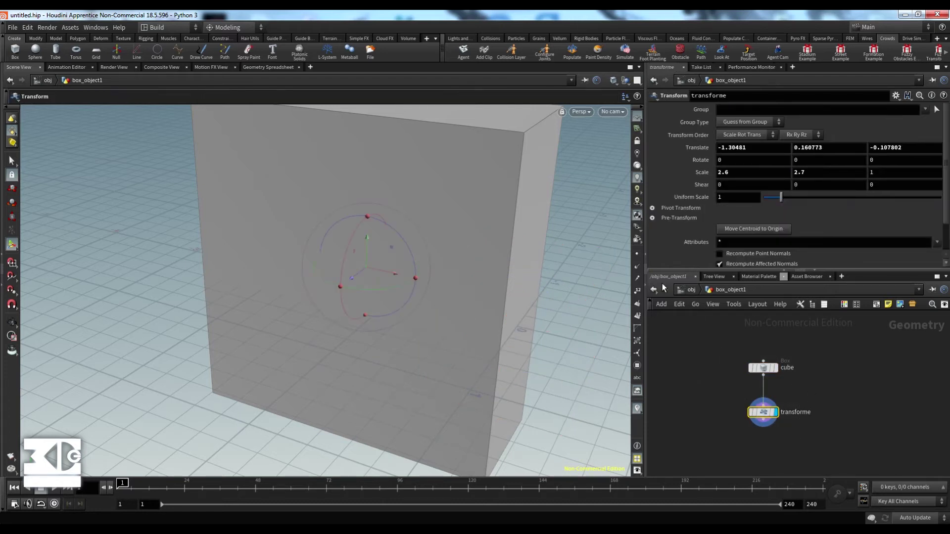
# - Go up to the obj level and back into box_object1, and select both the cube and transforme nodes
pyautogui.click(692, 289)
pyautogui.moveTo(773, 362); pyautogui.dragTo(771, 359)
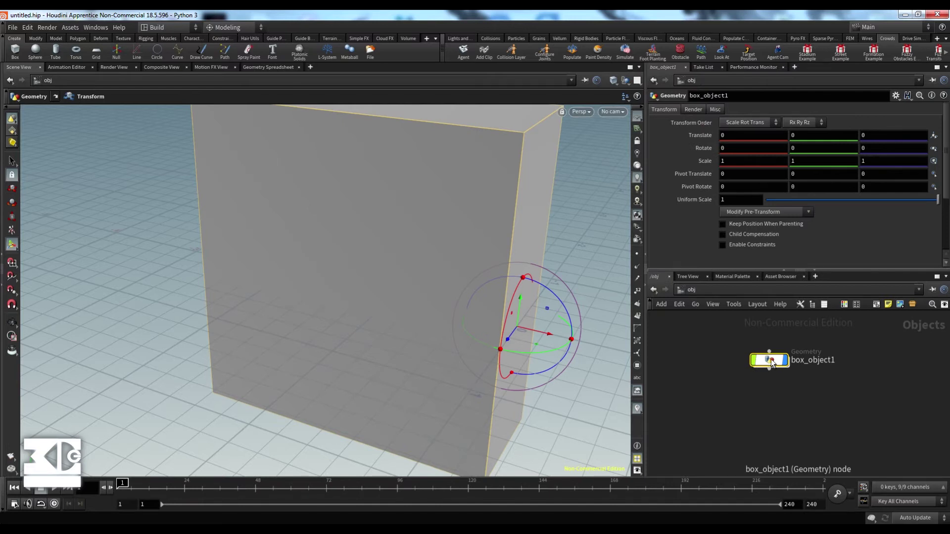
pyautogui.doubleClick(773, 361)
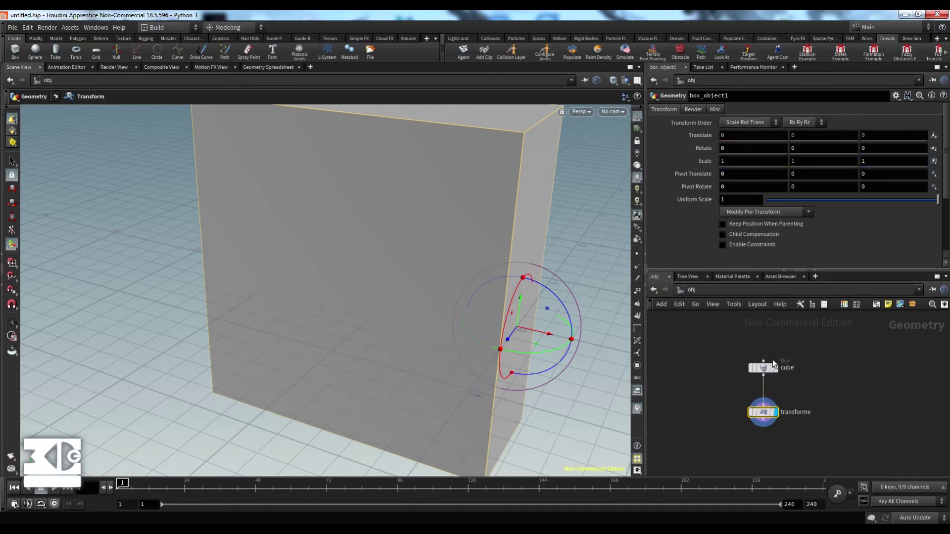
pyautogui.click(848, 394)
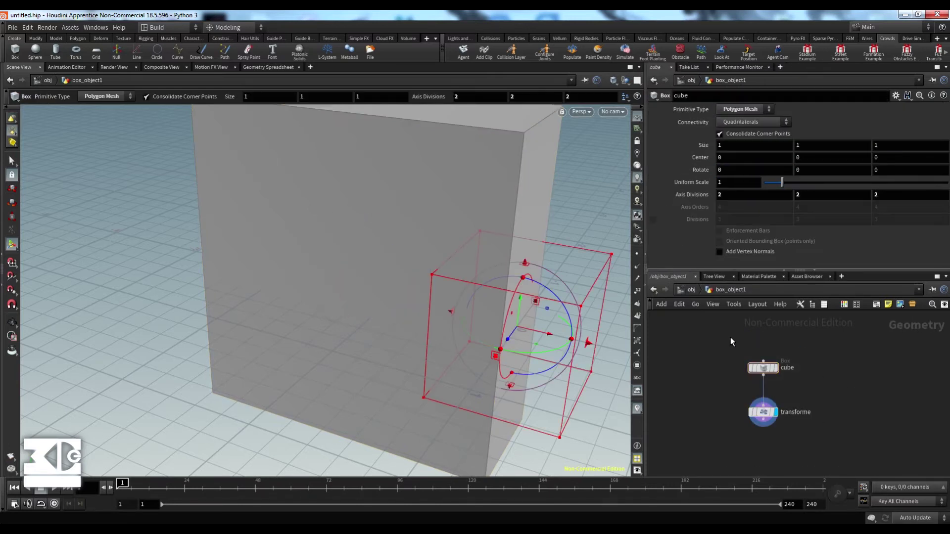
pyautogui.moveTo(728, 338); pyautogui.dragTo(812, 432)
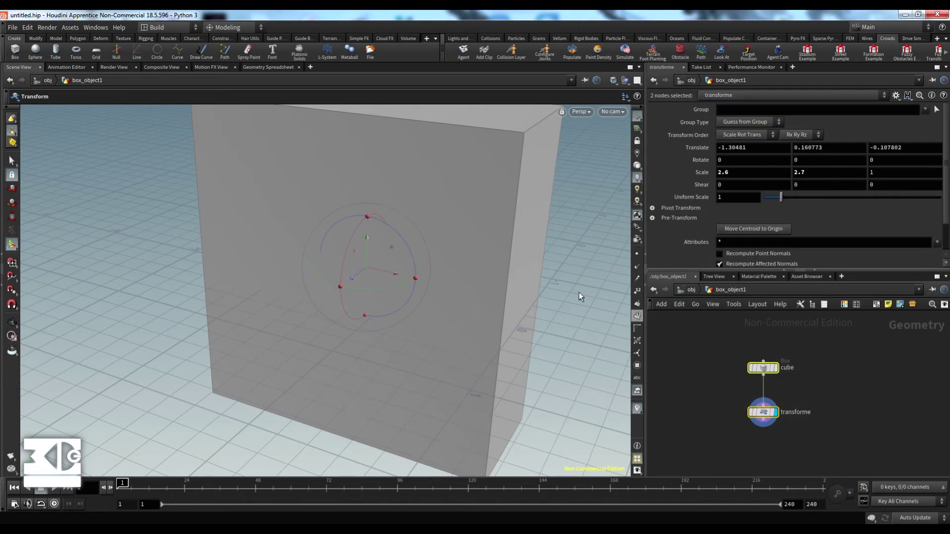
# - Return to the obj level and shift the box_object1 node slightly down and left, keeping it selected
pyautogui.click(693, 290)
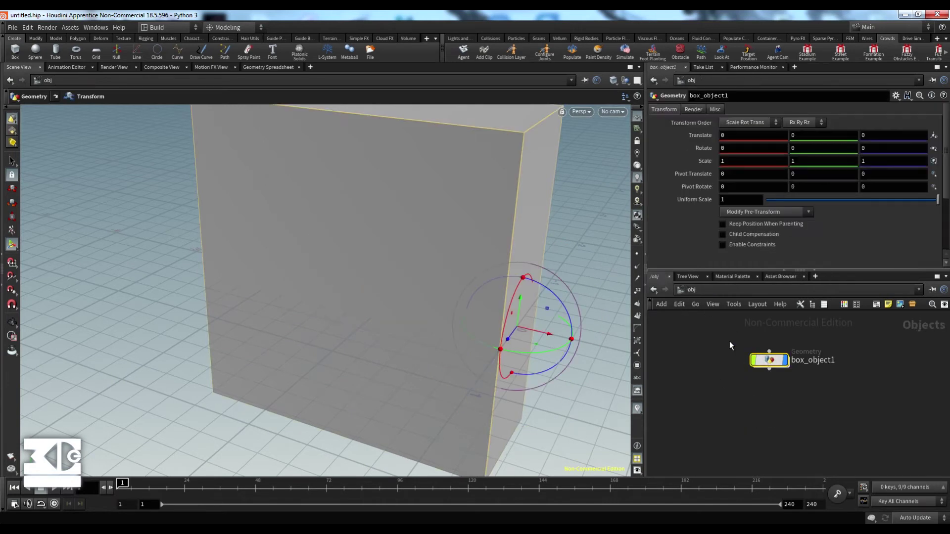
pyautogui.moveTo(730, 341); pyautogui.dragTo(812, 385)
pyautogui.moveTo(774, 364); pyautogui.dragTo(759, 374)
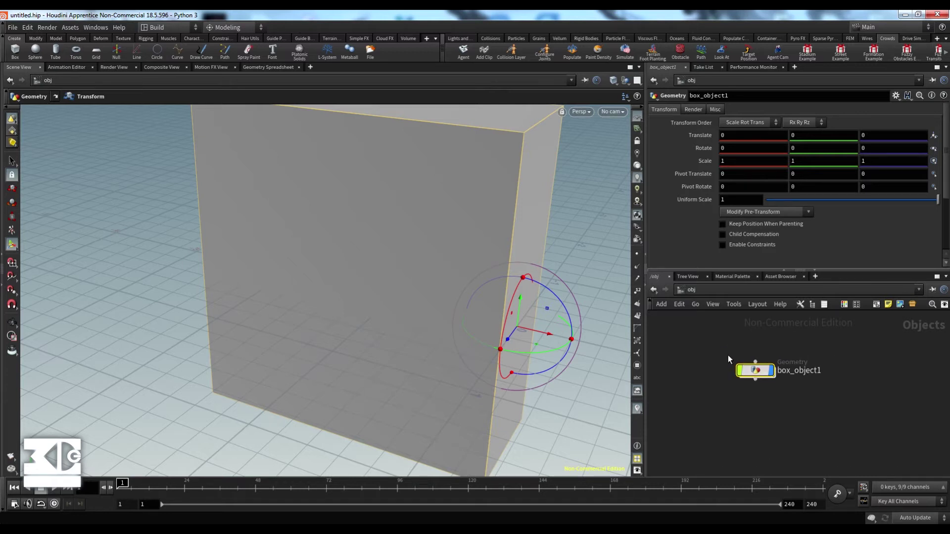
pyautogui.moveTo(703, 333); pyautogui.dragTo(793, 390)
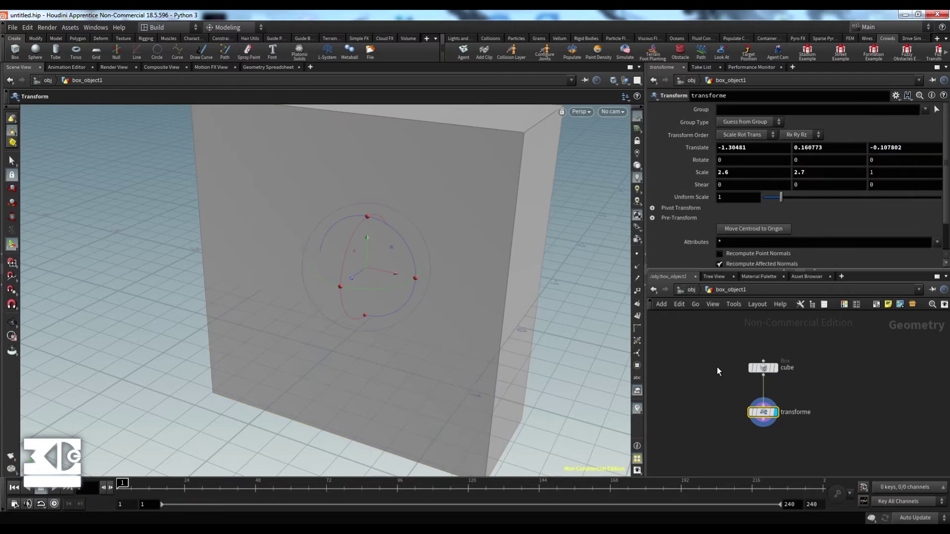
# - At the obj level, shift box_object1's Translate values to 0.13 on all axes, and reset all three to 0
pyautogui.click(688, 290)
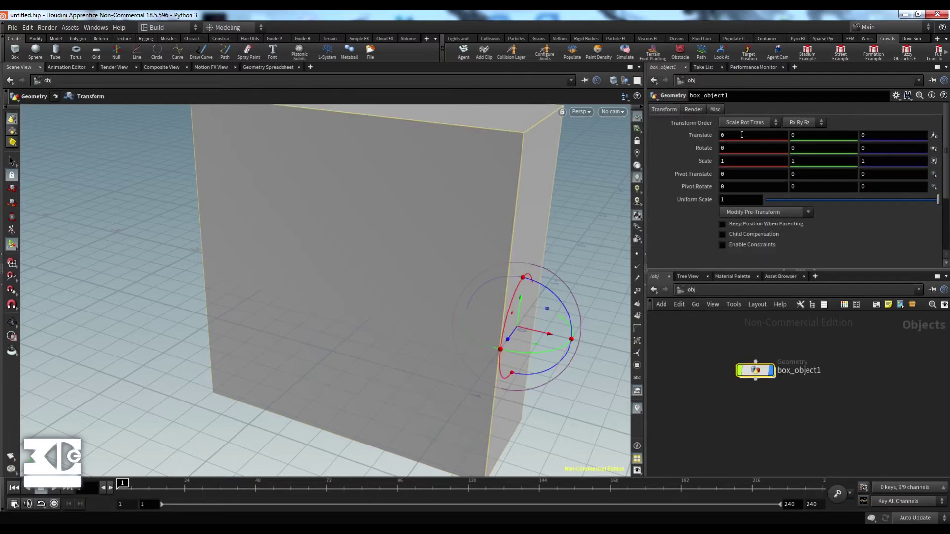
pyautogui.moveTo(718, 144); pyautogui.dragTo(849, 142, button='middle')
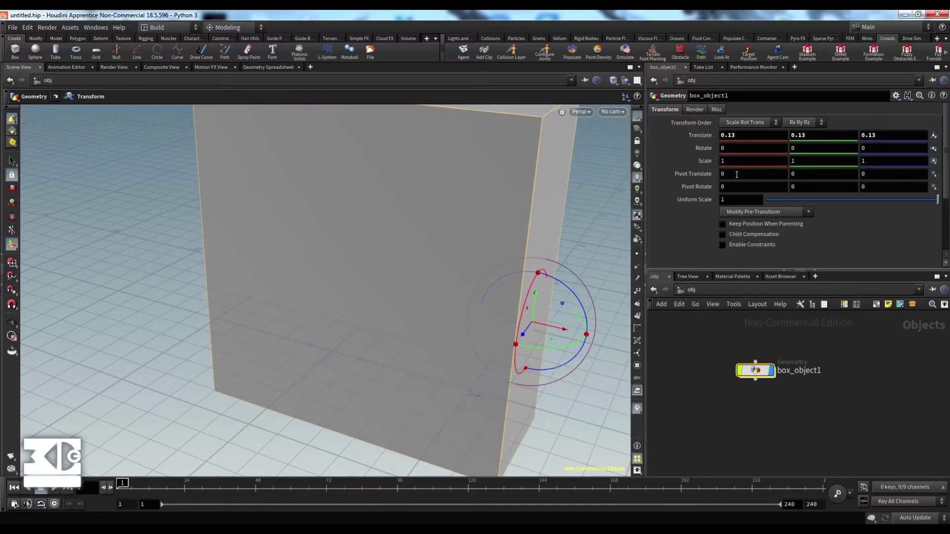
pyautogui.click(728, 137)
pyautogui.write('0')
pyautogui.press('Tab')
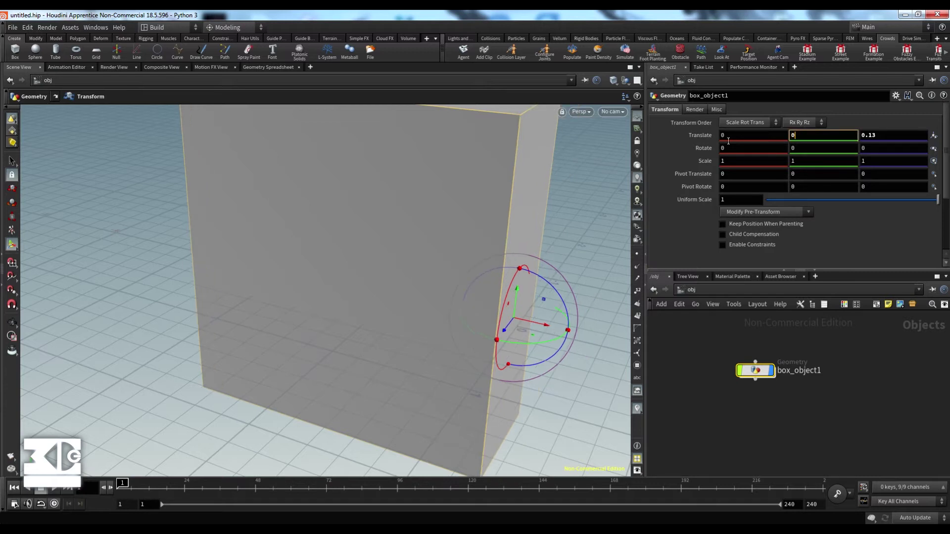
pyautogui.write('0')
pyautogui.press('Tab')
pyautogui.write('0')
pyautogui.press('Return')
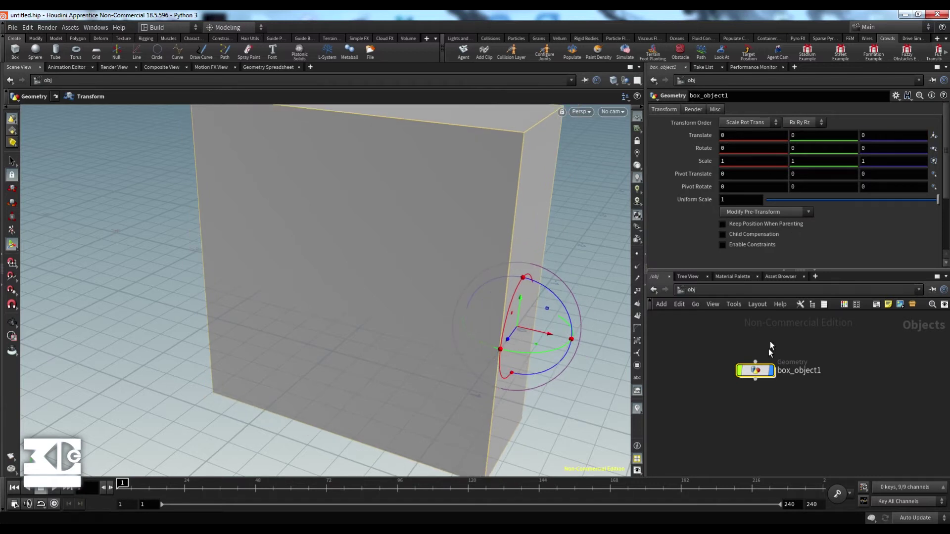
# - Go back into box_object1, move the cube node slightly up, and place the transforme node closer beneath it
pyautogui.doubleClick(759, 370)
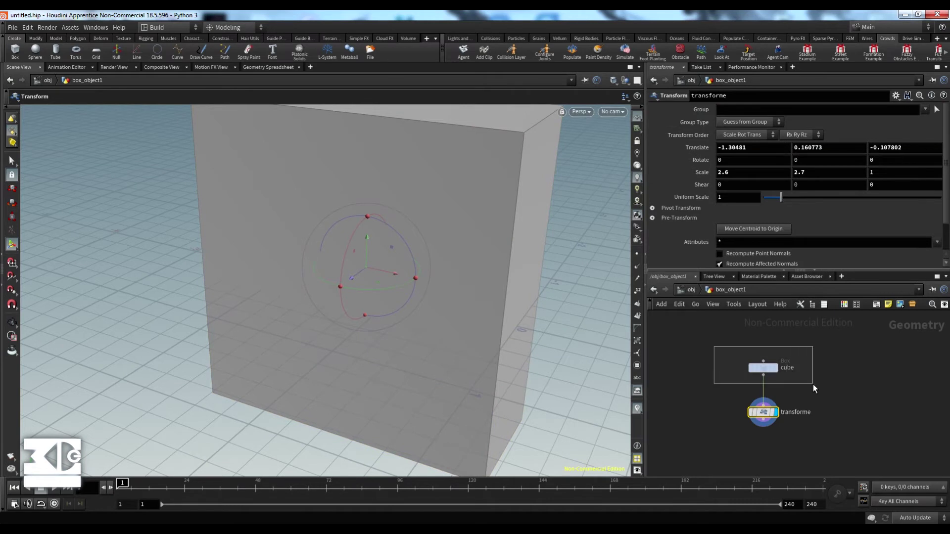
pyautogui.click(763, 368)
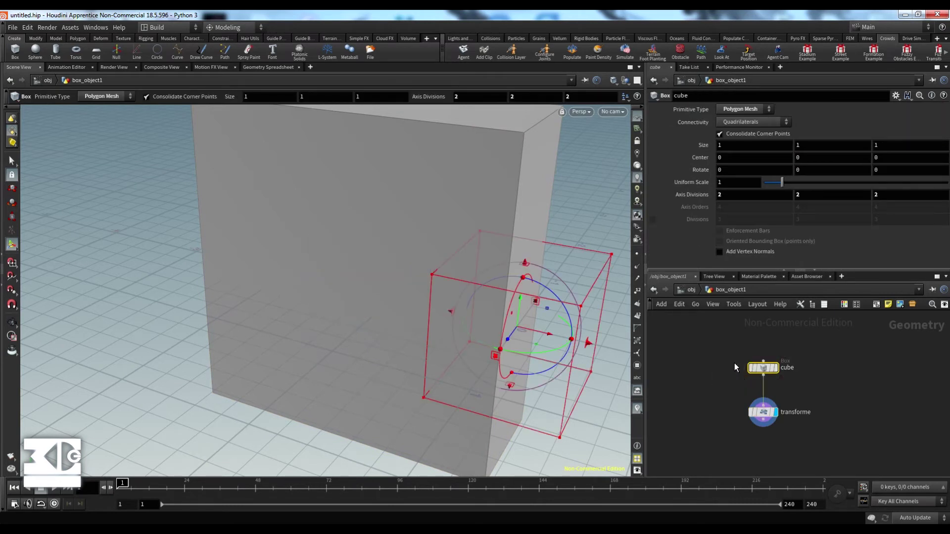
pyautogui.moveTo(777, 371); pyautogui.dragTo(782, 357)
pyautogui.moveTo(705, 341); pyautogui.dragTo(805, 385)
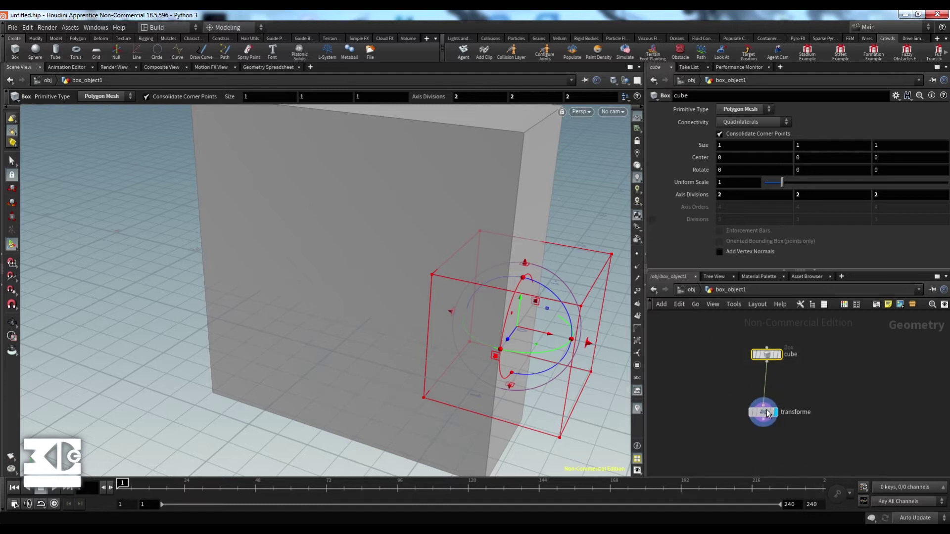
pyautogui.moveTo(767, 413); pyautogui.dragTo(768, 391)
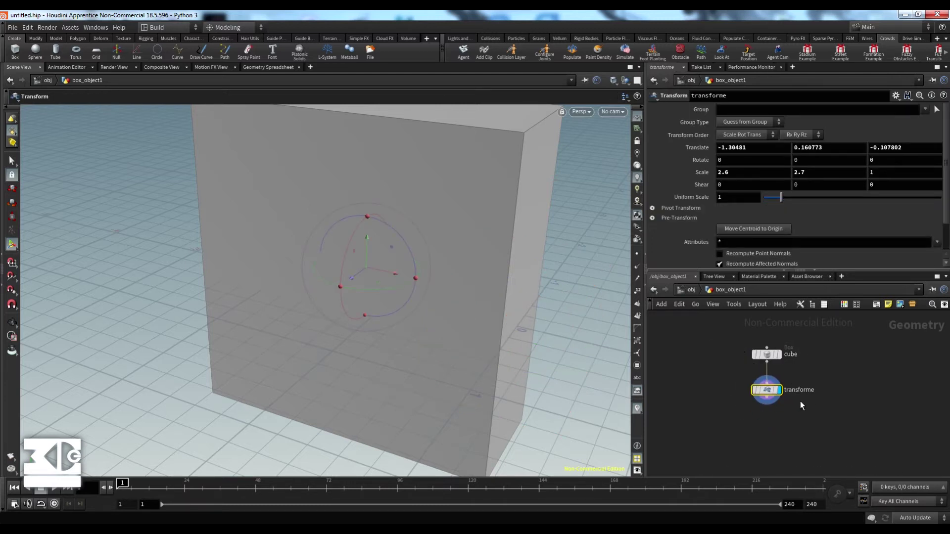
pyautogui.scroll(4, 754, 390)
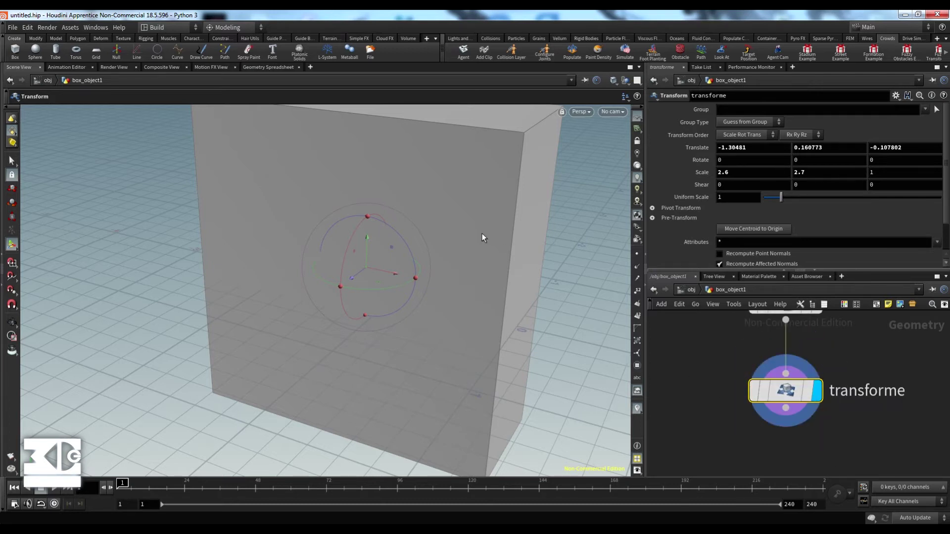
pyautogui.keyDown('alt'); pyautogui.moveTo(389, 312); pyautogui.dragTo(394, 258); pyautogui.keyUp('alt')
pyautogui.keyDown('alt'); pyautogui.moveTo(399, 328); pyautogui.dragTo(432, 248, button='middle'); pyautogui.keyUp('alt')
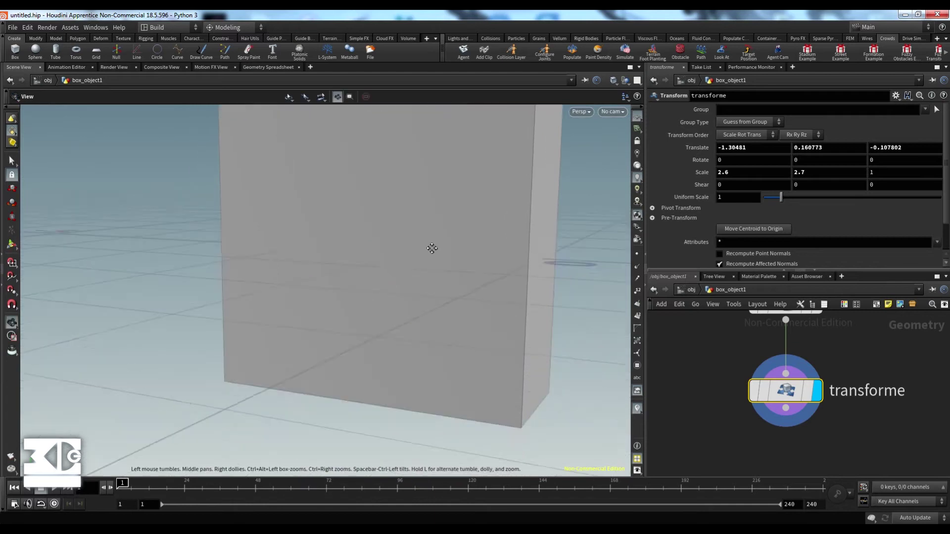
pyautogui.press('Return')
pyautogui.moveTo(428, 325)
pyautogui.keyDown('alt'); pyautogui.mouseDown()
pyautogui.moveTo(444, 344)
pyautogui.moveTo(443, 320)
pyautogui.mouseUp(); pyautogui.keyUp('alt')
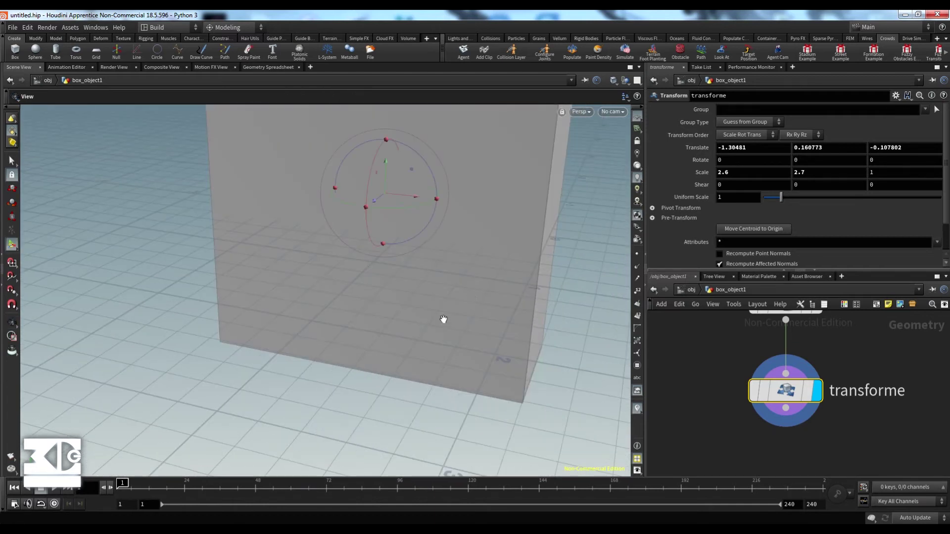
pyautogui.keyDown('alt'); pyautogui.moveTo(443, 320); pyautogui.dragTo(427, 349, button='middle'); pyautogui.keyUp('alt')
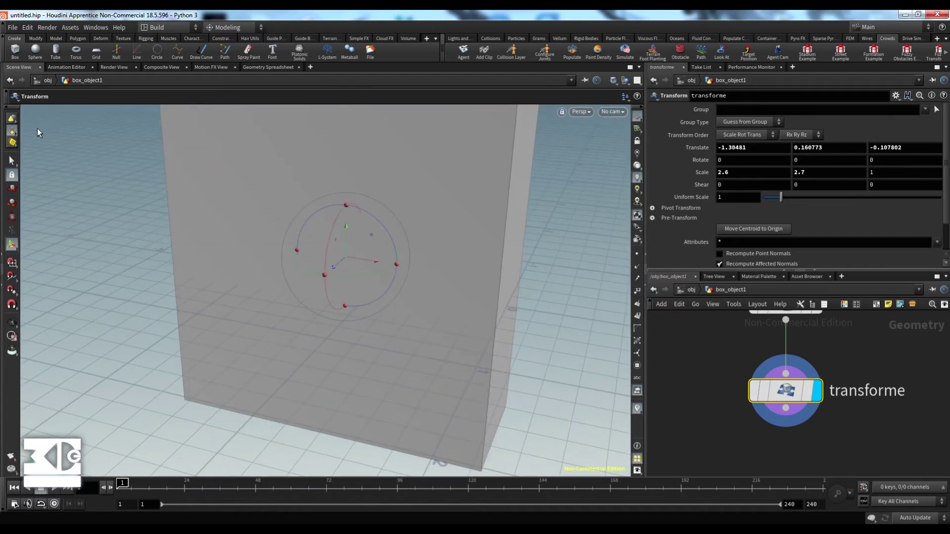
# - Hide and restore the viewport's toolbox, and switch from geometry selection to object selection and back
pyautogui.click(14, 106)
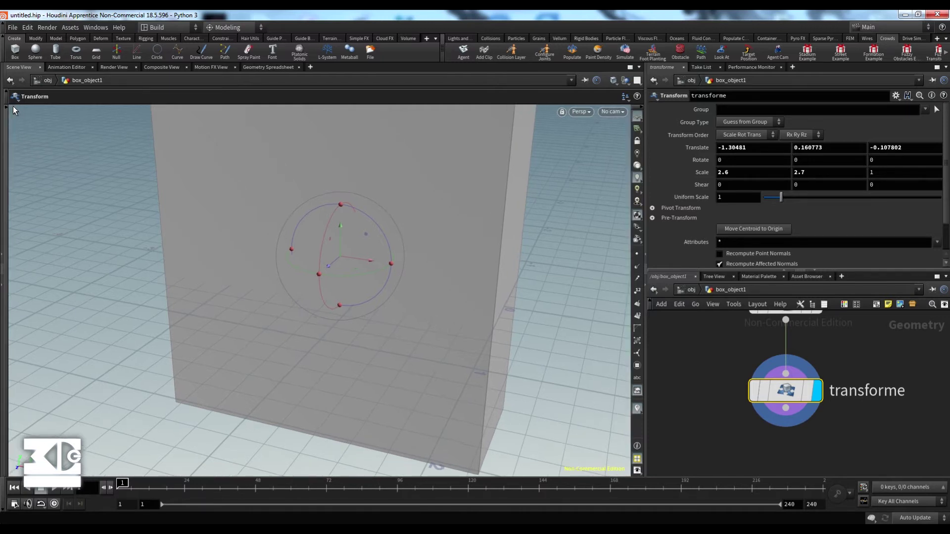
pyautogui.click(6, 108)
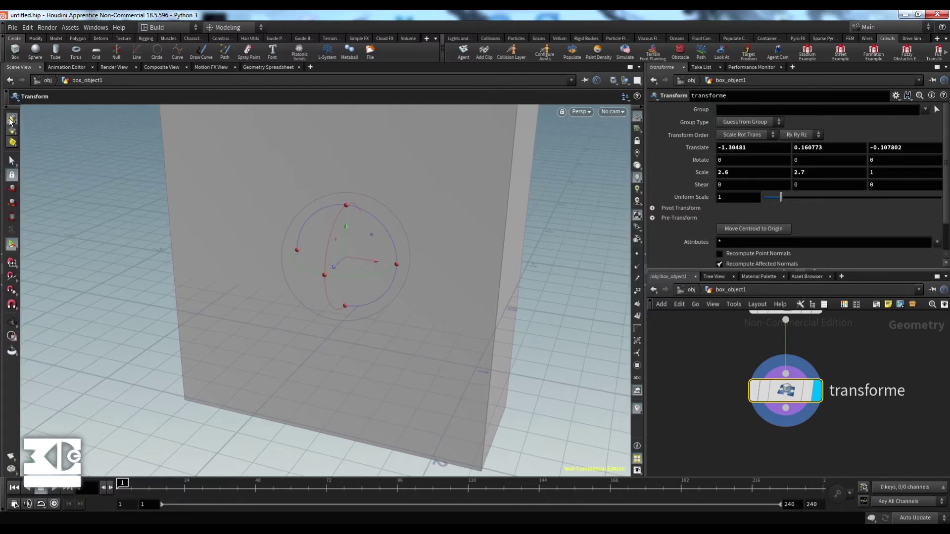
pyautogui.click(11, 121)
pyautogui.click(12, 132)
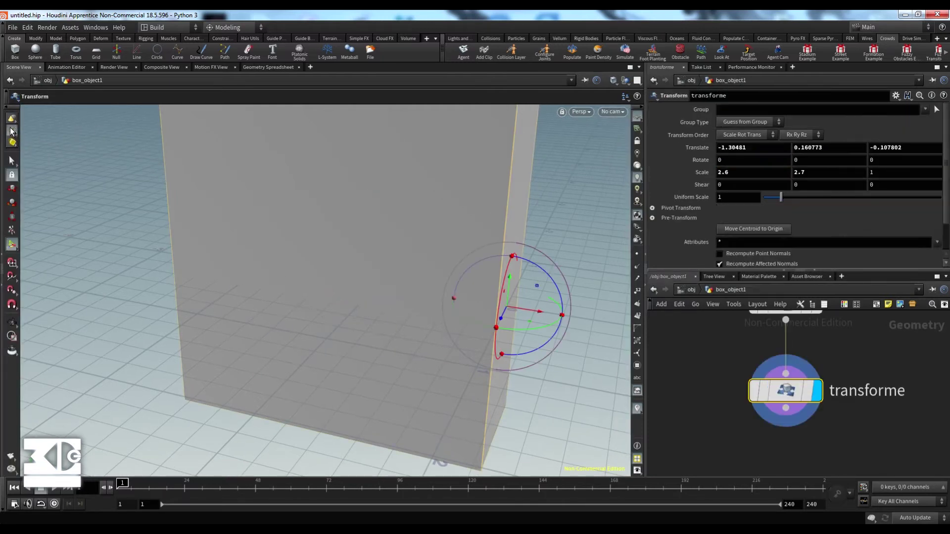
# - Set the geometry selection type to Points, and change it to Edges
pyautogui.rightClick(11, 131)
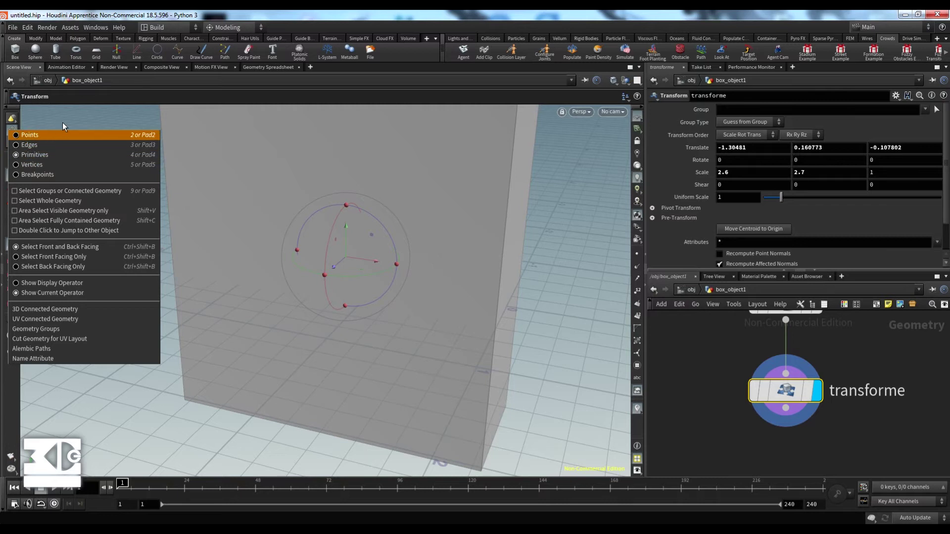
pyautogui.click(15, 137)
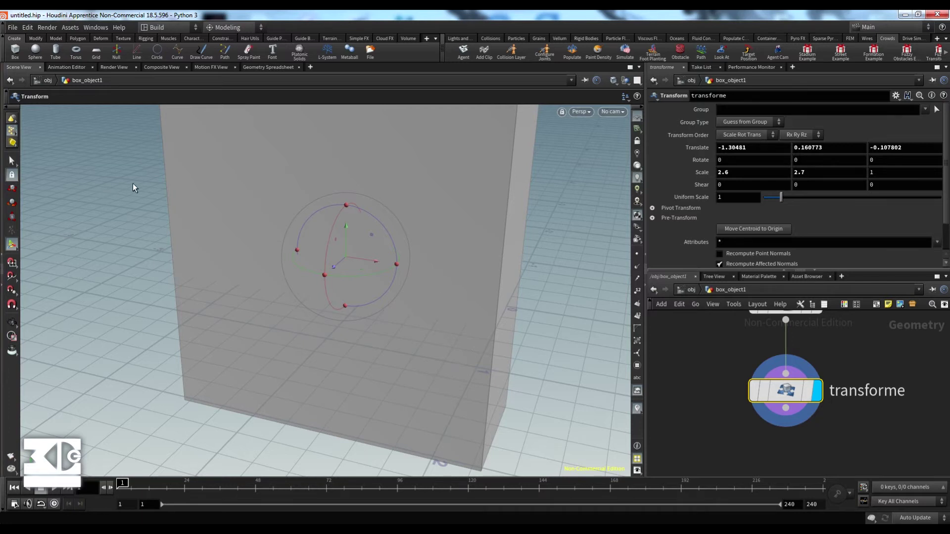
pyautogui.keyDown('alt'); pyautogui.moveTo(244, 234); pyautogui.dragTo(341, 184); pyautogui.keyUp('alt')
pyautogui.rightClick(17, 134)
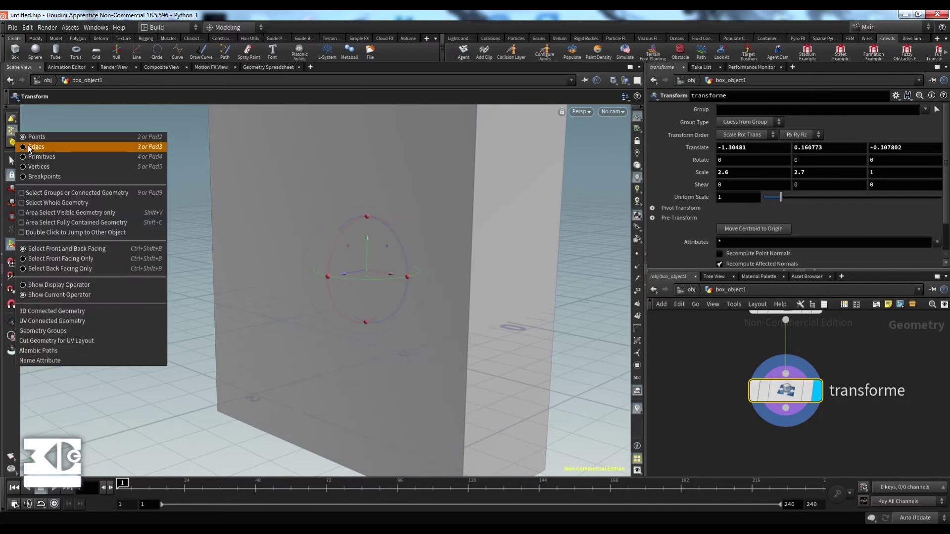
pyautogui.click(30, 147)
# - Turn on the move handle for the box, and activate the Select tool for picking its edges
pyautogui.keyDown('alt'); pyautogui.moveTo(286, 236); pyautogui.dragTo(335, 270); pyautogui.keyUp('alt')
pyautogui.press('t')
pyautogui.rightClick(483, 156)
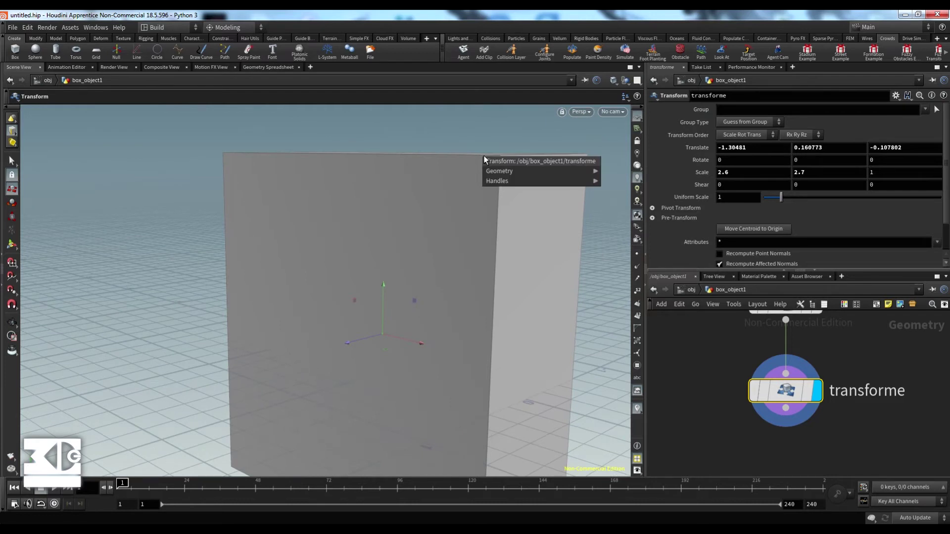
pyautogui.click(374, 156)
pyautogui.click(12, 160)
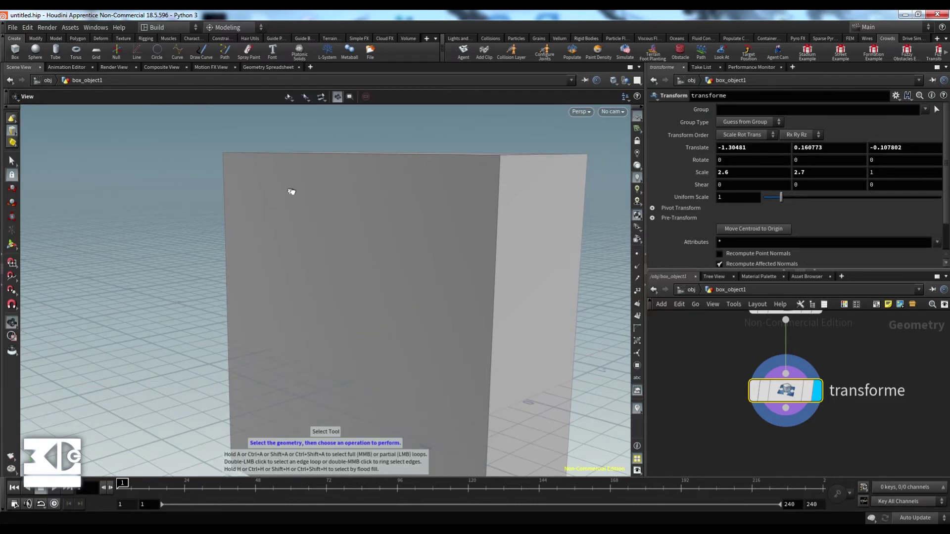
pyautogui.keyDown('alt'); pyautogui.moveTo(291, 191); pyautogui.dragTo(326, 198); pyautogui.keyUp('alt')
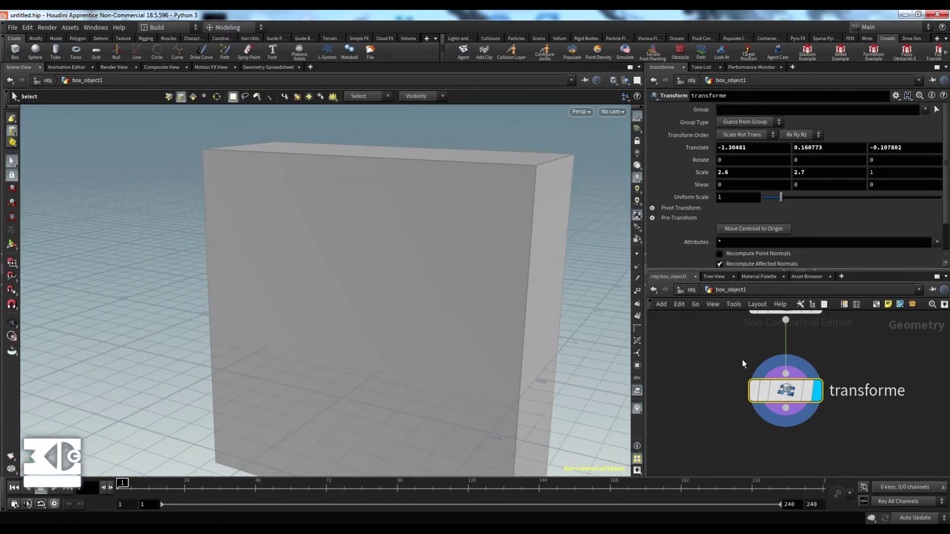
# - Set the cube node's Primitive Type to Polygon, and reselect the transforme node
pyautogui.moveTo(686, 340); pyautogui.dragTo(693, 366, button='middle')
pyautogui.keyDown('alt'); pyautogui.moveTo(430, 328); pyautogui.dragTo(378, 342, button='middle'); pyautogui.keyUp('alt')
pyautogui.keyDown('alt'); pyautogui.moveTo(397, 272); pyautogui.dragTo(397, 234); pyautogui.keyUp('alt')
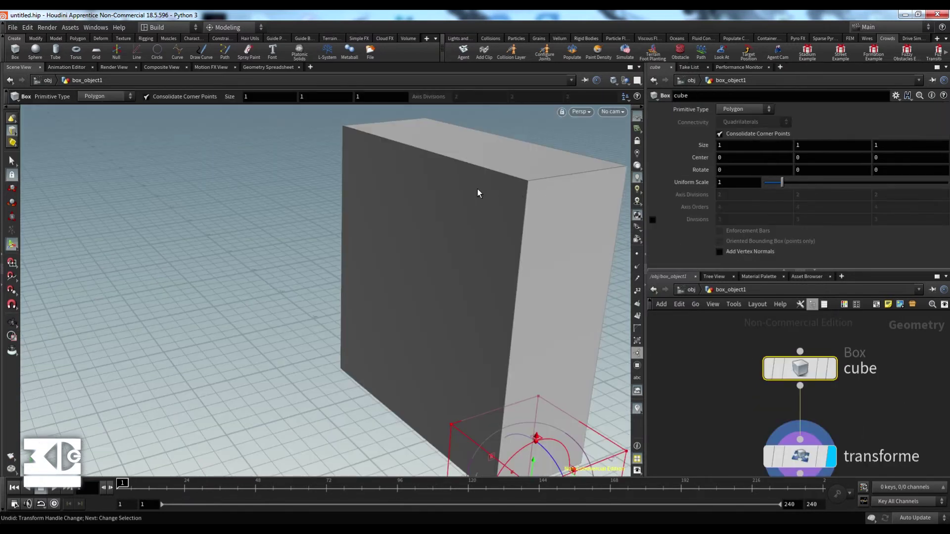
pyautogui.rightClick(477, 187)
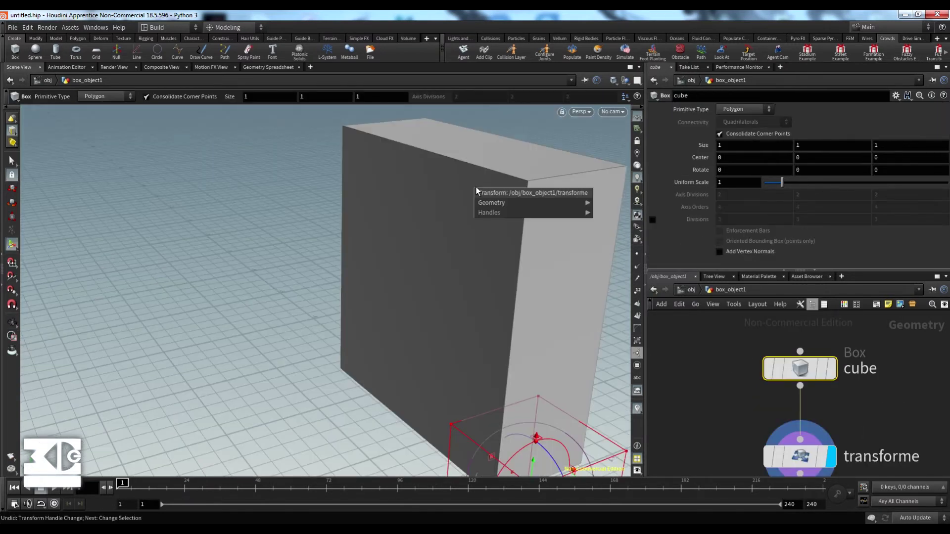
pyautogui.click(458, 176)
pyautogui.click(801, 456)
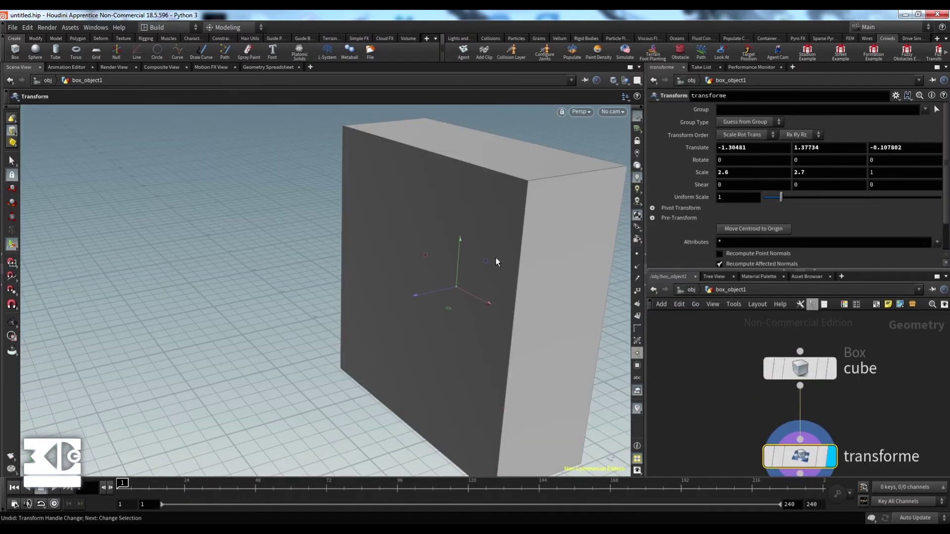
# - Set the geometry selection type to Primitives, and select the box's large front face with the Select tool
pyautogui.keyDown('alt'); pyautogui.moveTo(368, 220); pyautogui.dragTo(393, 224); pyautogui.keyUp('alt')
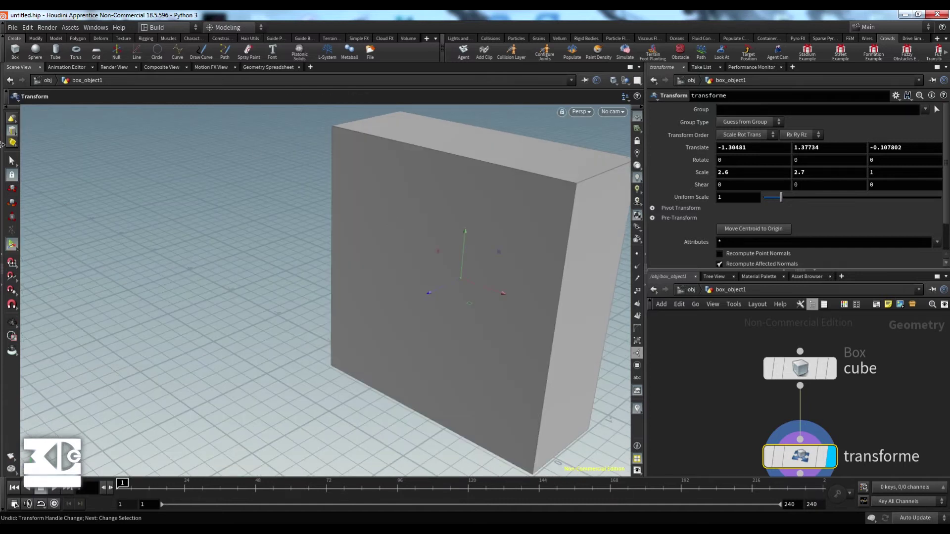
pyautogui.rightClick(8, 131)
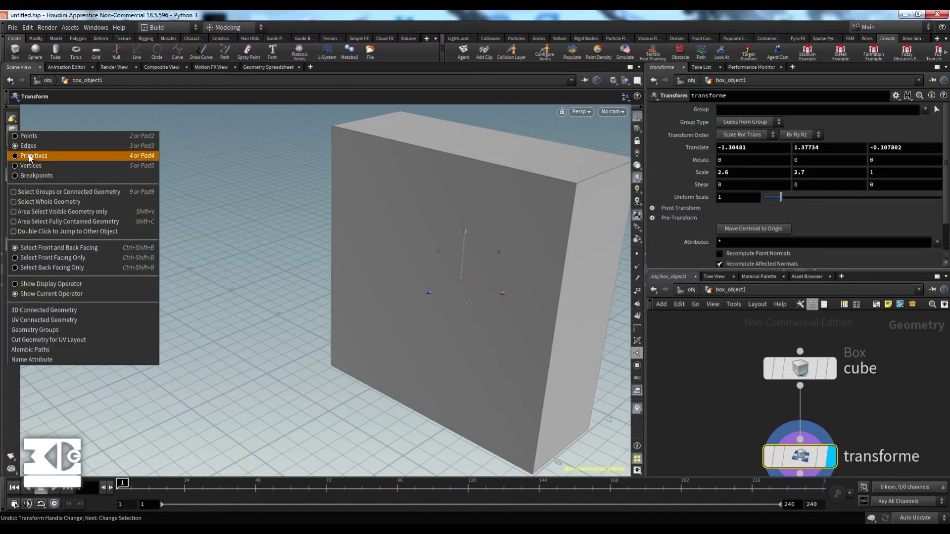
pyautogui.click(29, 155)
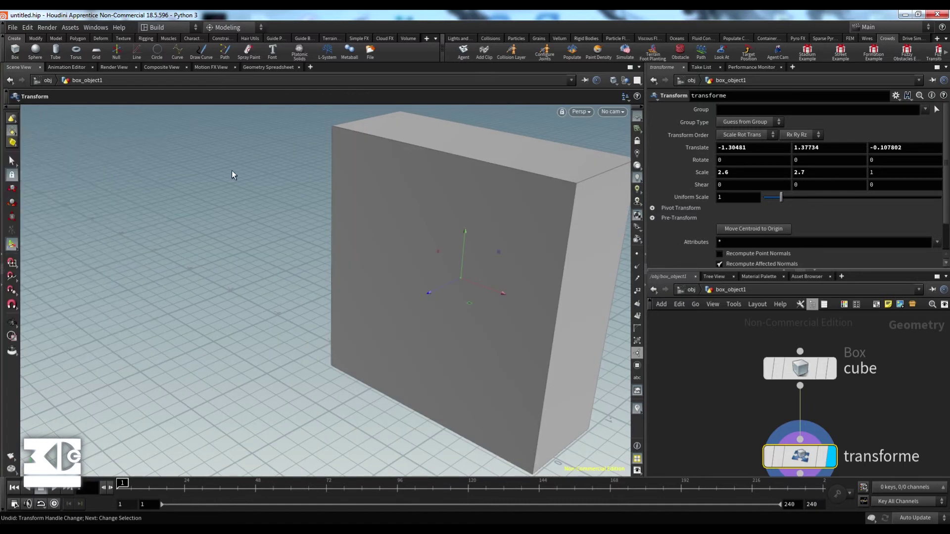
pyautogui.click(11, 161)
pyautogui.click(434, 289)
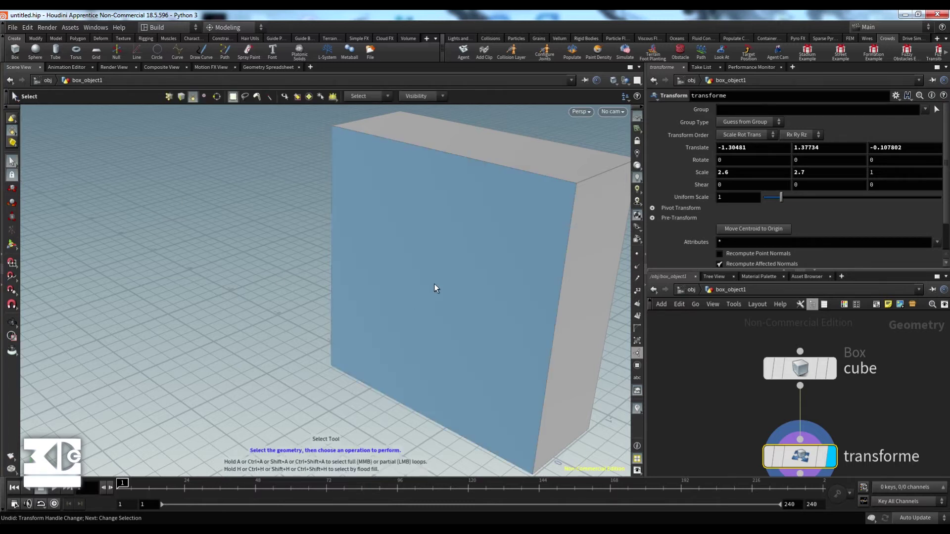
pyautogui.click(434, 280)
# - Select the box's narrow side face, its top face and its large back face one after another
pyautogui.keyDown('alt'); pyautogui.moveTo(574, 216); pyautogui.dragTo(543, 209); pyautogui.keyUp('alt')
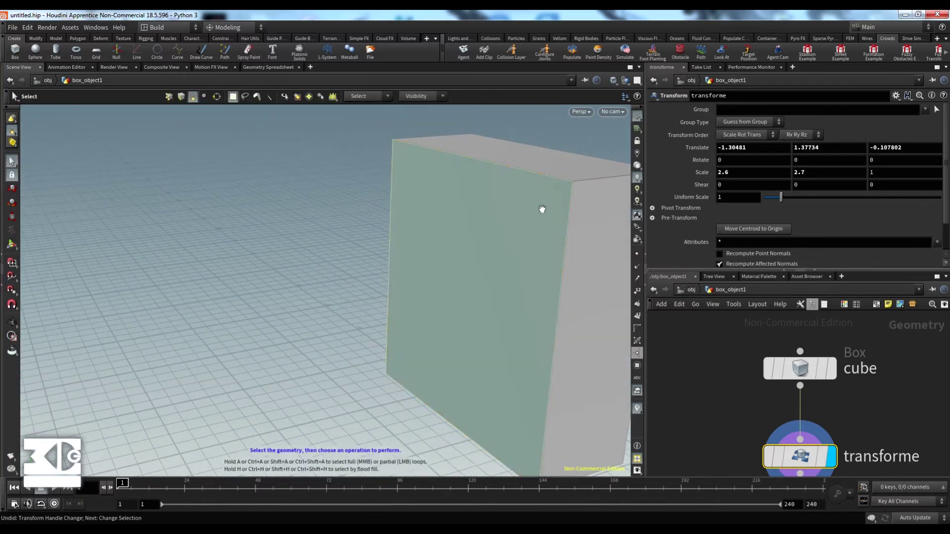
pyautogui.keyDown('alt'); pyautogui.moveTo(543, 209); pyautogui.dragTo(323, 208, button='middle'); pyautogui.keyUp('alt')
pyautogui.keyDown('alt'); pyautogui.moveTo(323, 209); pyautogui.dragTo(400, 224); pyautogui.keyUp('alt')
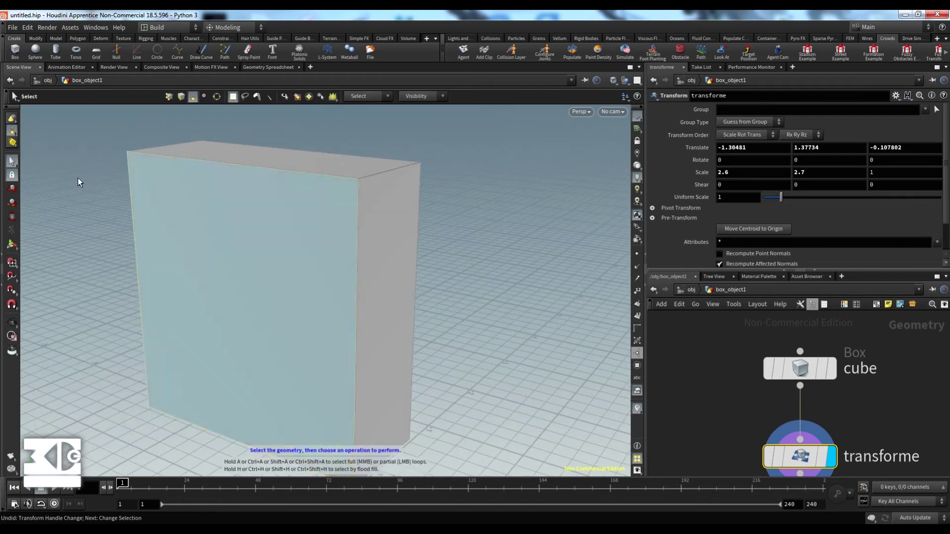
pyautogui.click(385, 252)
pyautogui.click(350, 167)
pyautogui.keyDown('alt'); pyautogui.moveTo(311, 238); pyautogui.dragTo(173, 229); pyautogui.keyUp('alt')
pyautogui.click(435, 278)
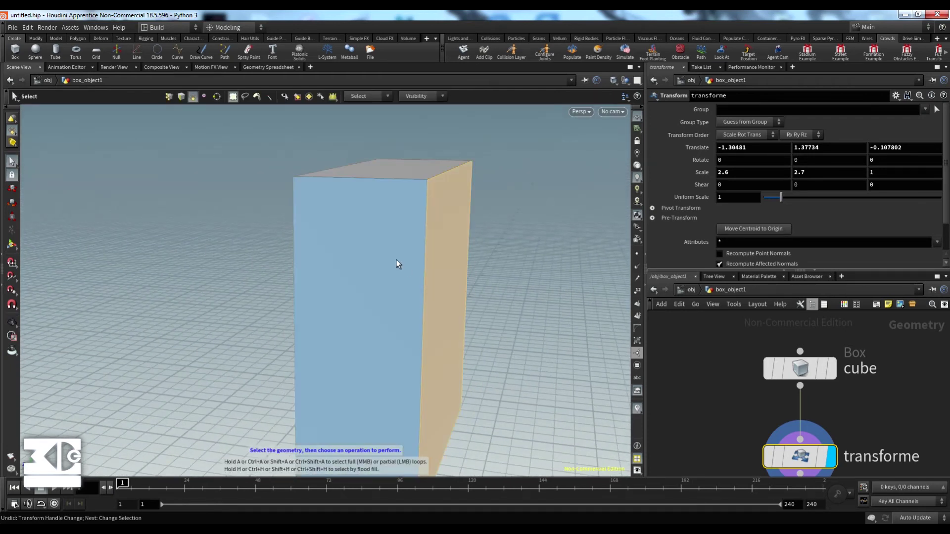
# - Move the large back face outward to a Translate Z of about -0.32, and delete the resulting edit node
pyautogui.press('t')
pyautogui.moveTo(466, 320); pyautogui.dragTo(441, 333)
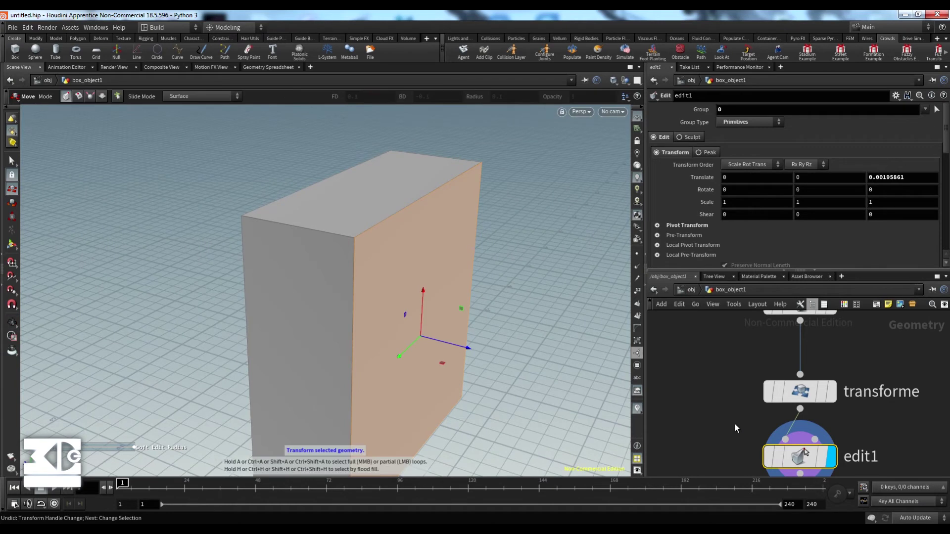
pyautogui.moveTo(735, 424); pyautogui.dragTo(702, 370, button='middle')
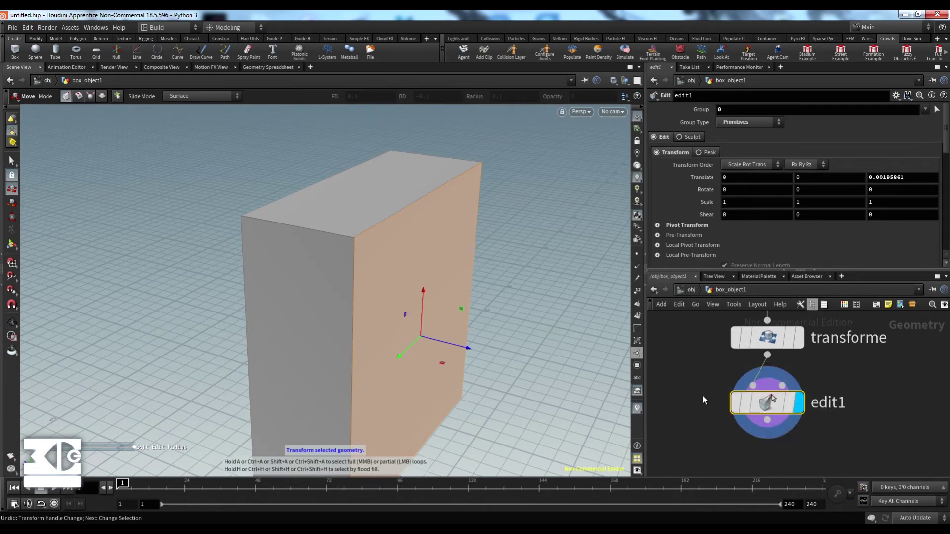
pyautogui.moveTo(429, 338); pyautogui.dragTo(441, 347)
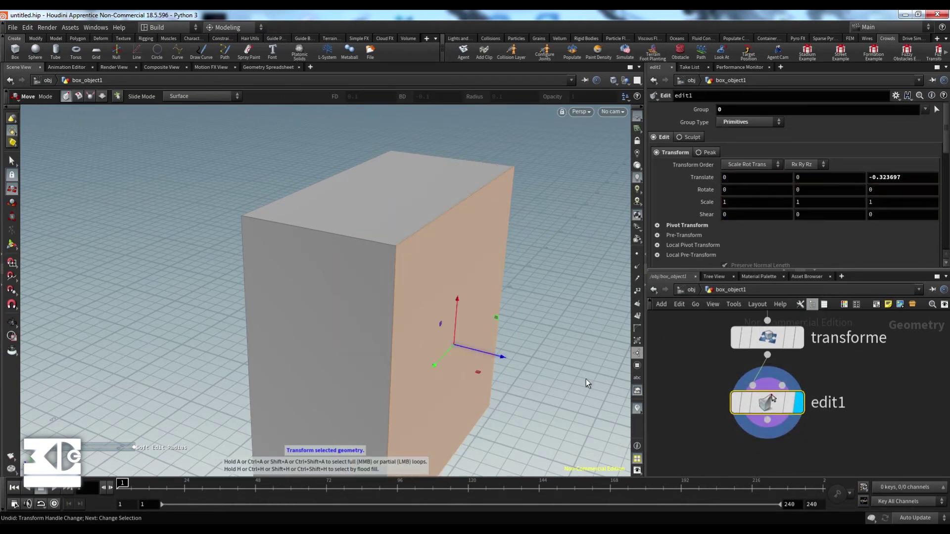
pyautogui.press('Delete')
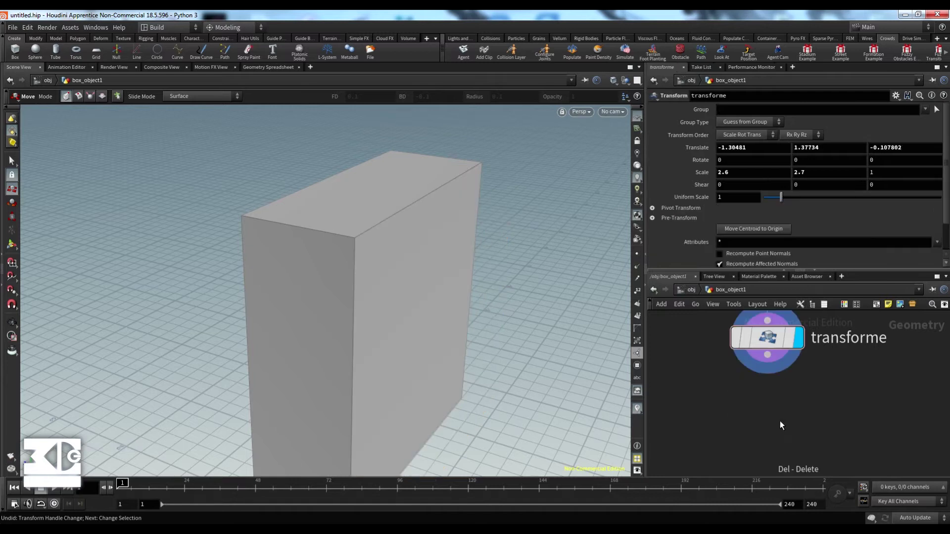
# - Set the geometry selection type to Edges, and reselect the transforme node in the network
pyautogui.rightClick(12, 133)
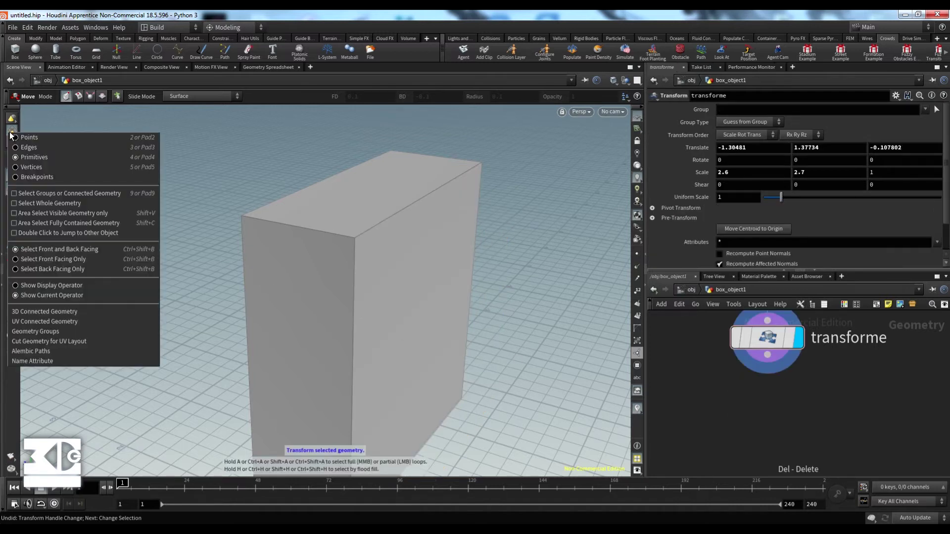
pyautogui.click(13, 137)
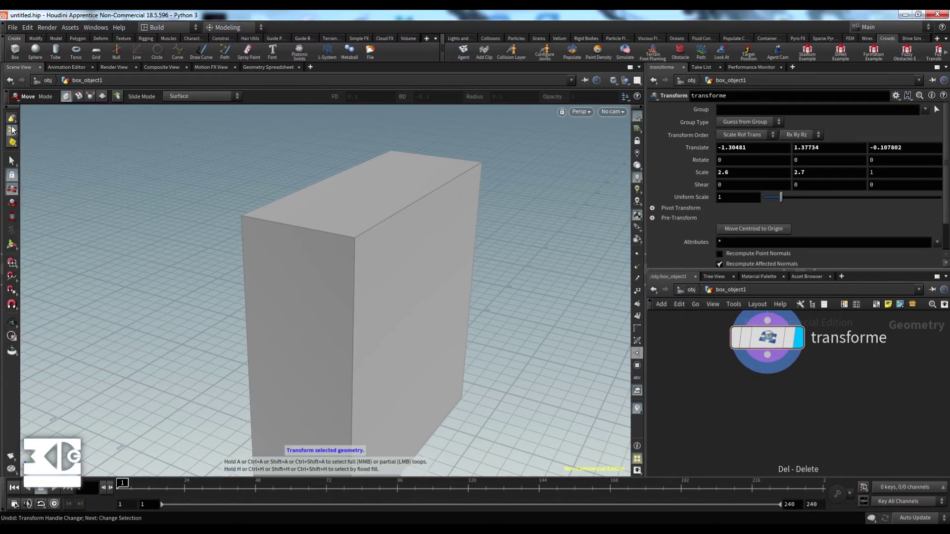
pyautogui.rightClick(11, 129)
pyautogui.click(38, 144)
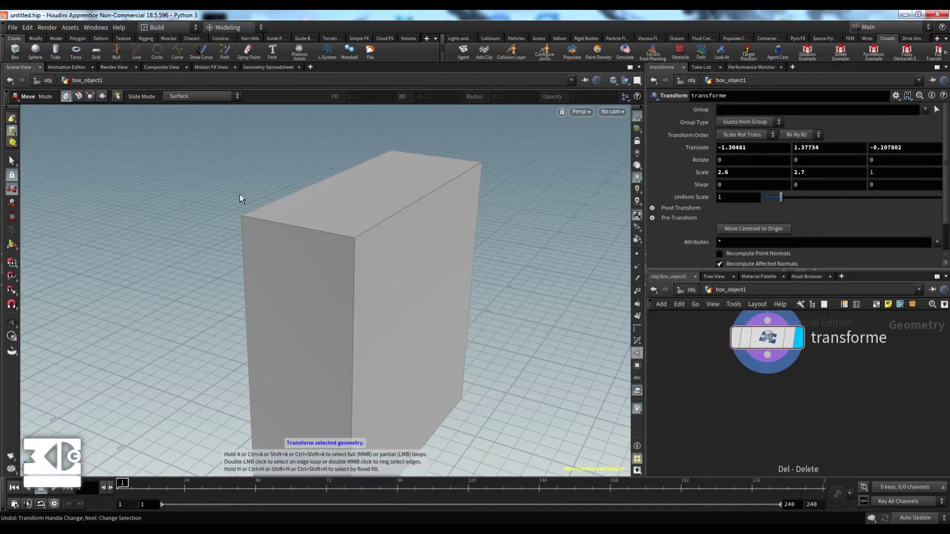
pyautogui.moveTo(702, 377); pyautogui.dragTo(715, 423, button='middle')
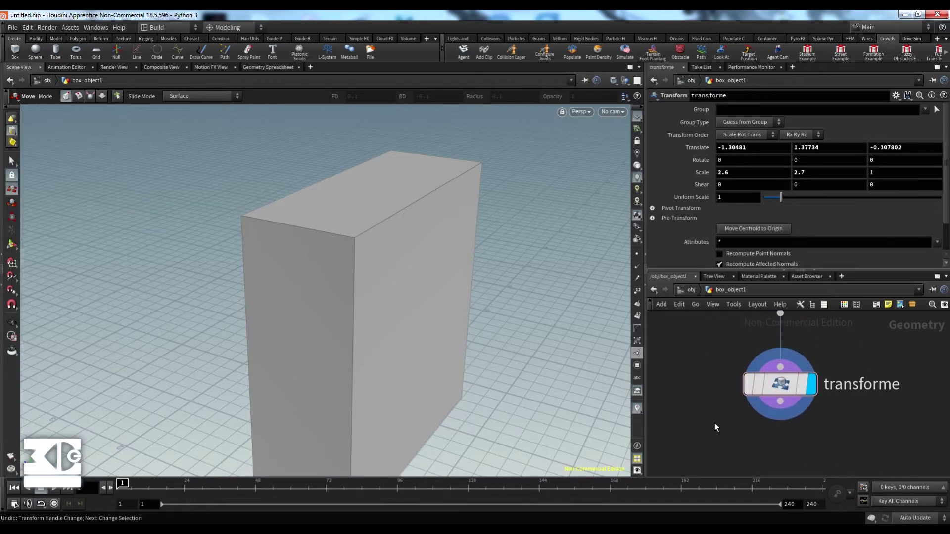
pyautogui.moveTo(741, 354); pyautogui.dragTo(735, 399, button='middle')
pyautogui.click(758, 349)
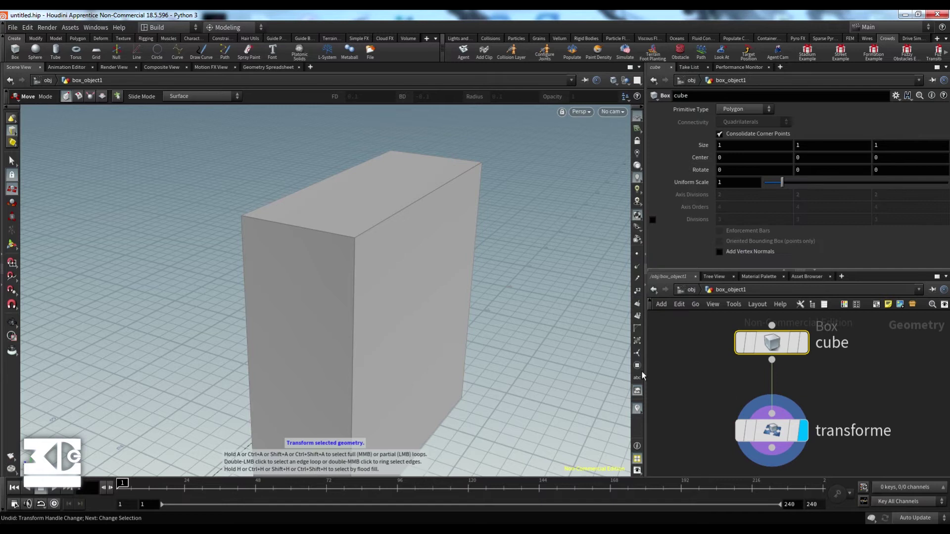
pyautogui.click(773, 433)
# - Select the long top edge of the box's large side face and move it to a Translate of about -0.31, -0.03, -1.58
pyautogui.click(12, 161)
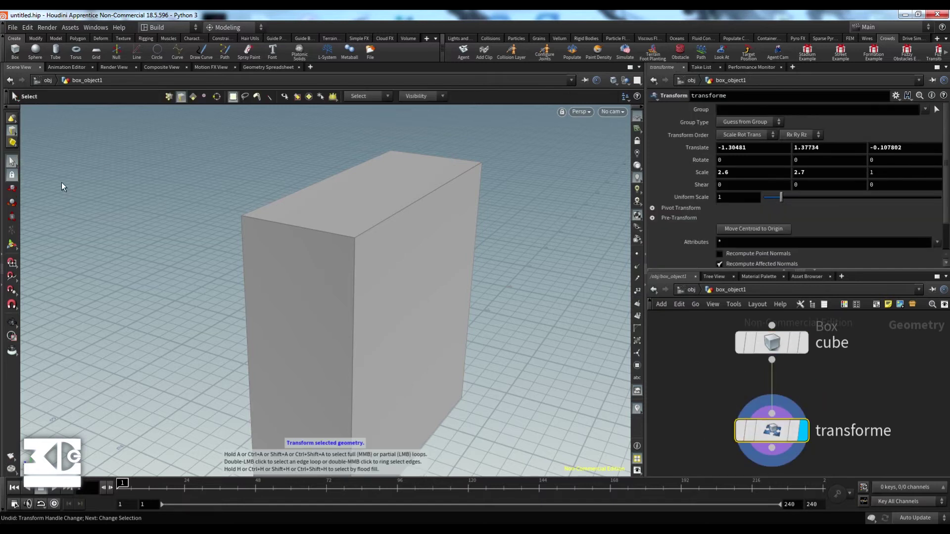
pyautogui.click(369, 229)
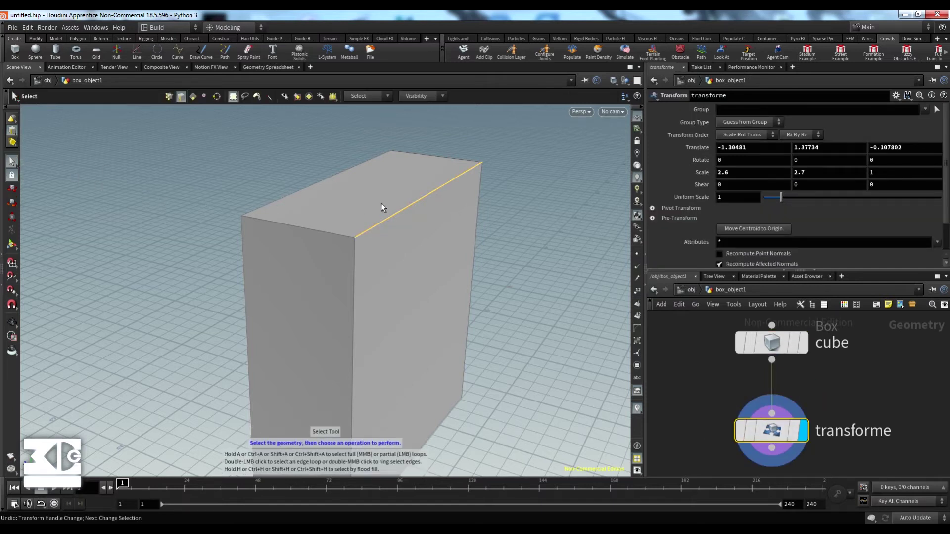
pyautogui.press('t')
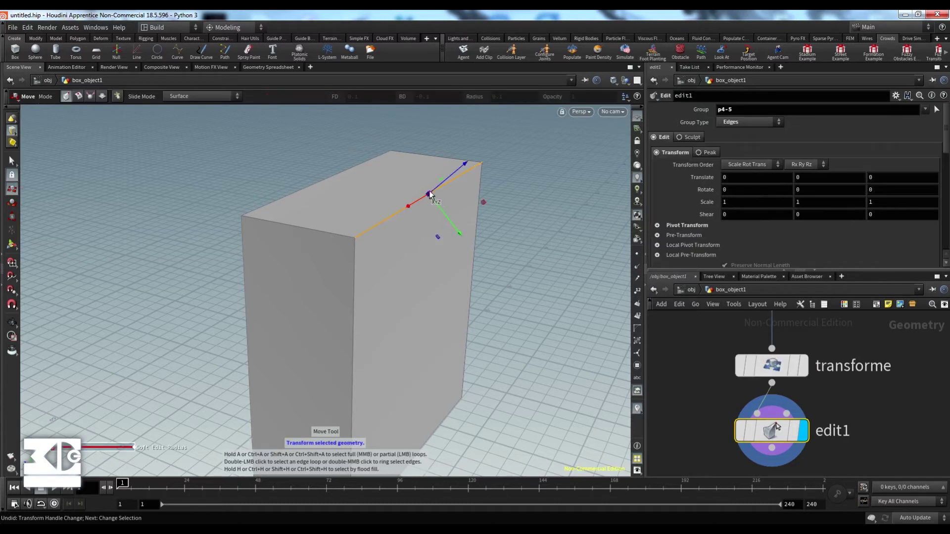
pyautogui.moveTo(429, 194); pyautogui.dragTo(397, 166)
pyautogui.keyDown('alt'); pyautogui.moveTo(331, 202); pyautogui.dragTo(404, 205); pyautogui.keyUp('alt')
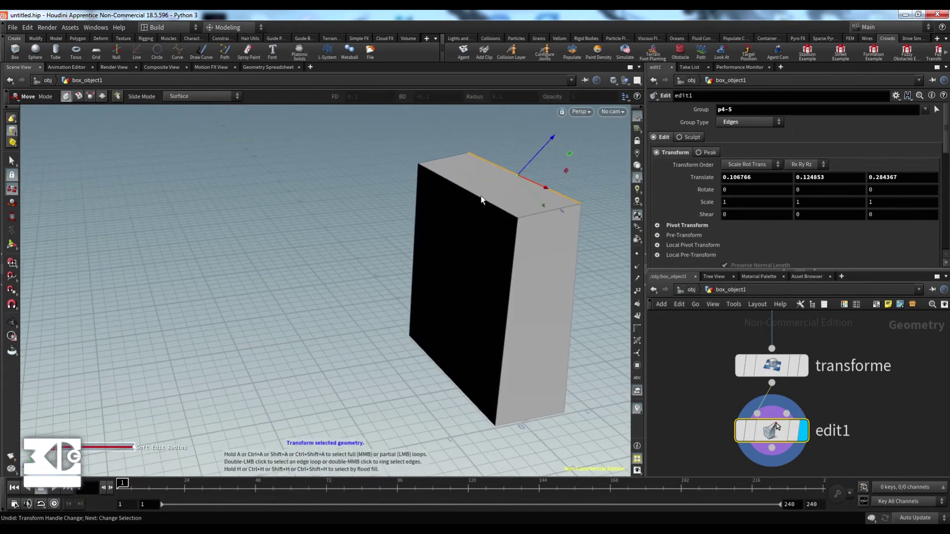
pyautogui.keyDown('alt'); pyautogui.moveTo(484, 200); pyautogui.dragTo(358, 212); pyautogui.keyUp('alt')
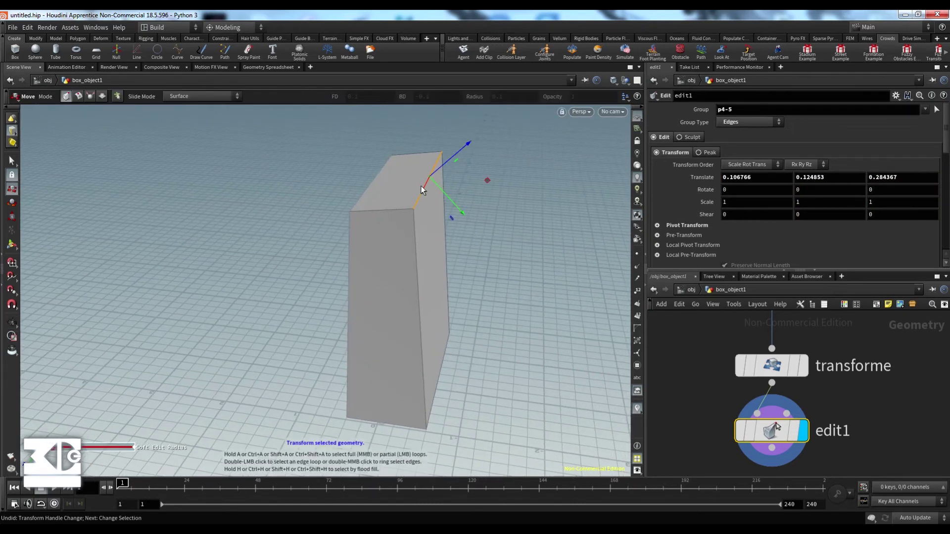
pyautogui.moveTo(430, 180); pyautogui.dragTo(588, 192)
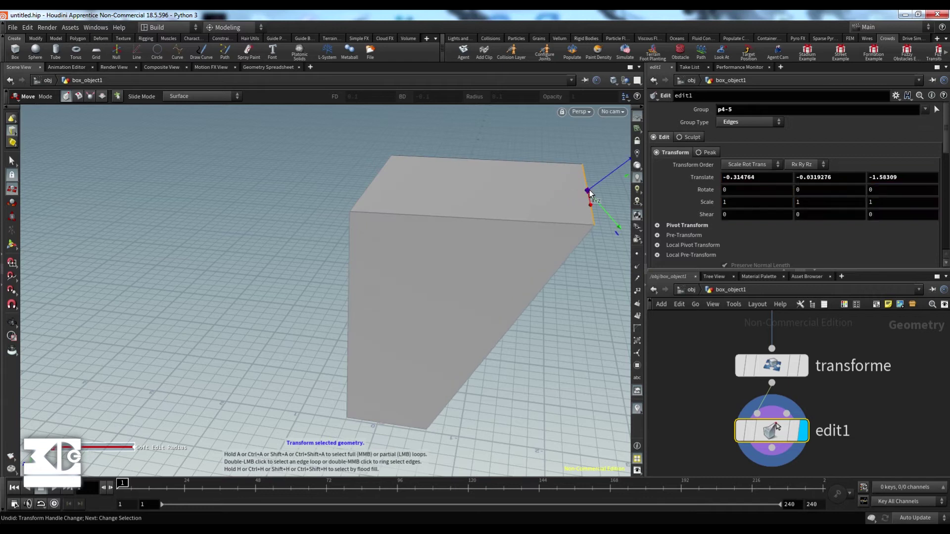
# - In Points selection mode, move one top corner point to a Translate of about -0.09, 0.01, -0.32, and delete the edit node
pyautogui.rightClick(12, 131)
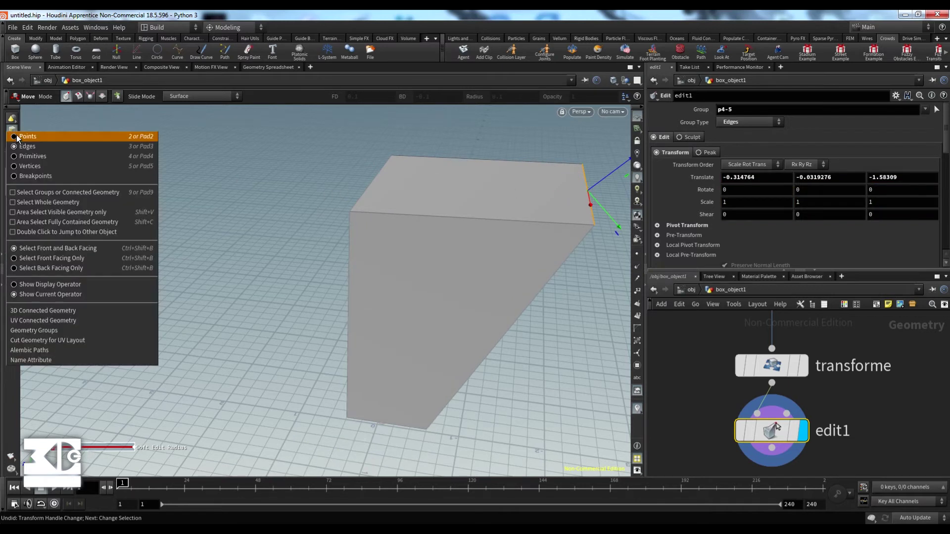
pyautogui.click(17, 137)
pyautogui.click(11, 162)
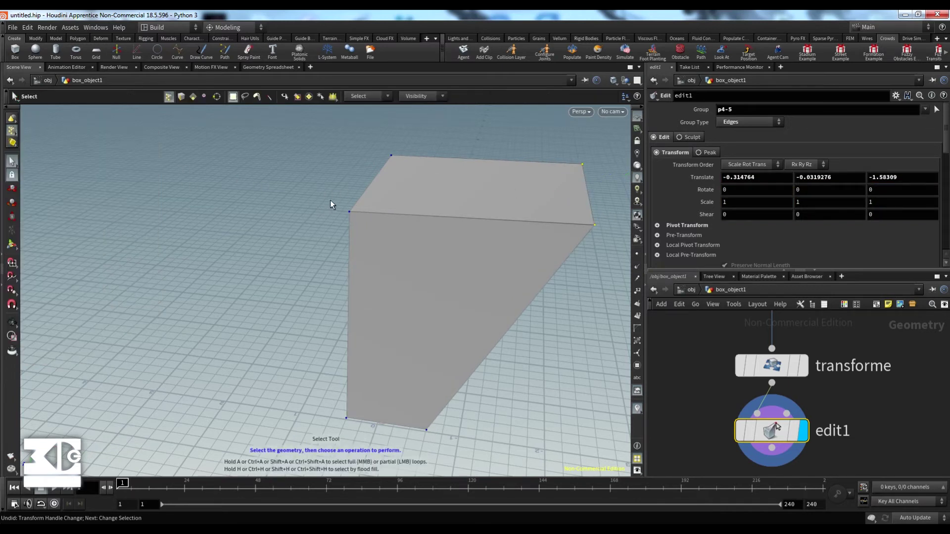
pyautogui.moveTo(331, 200); pyautogui.dragTo(372, 225)
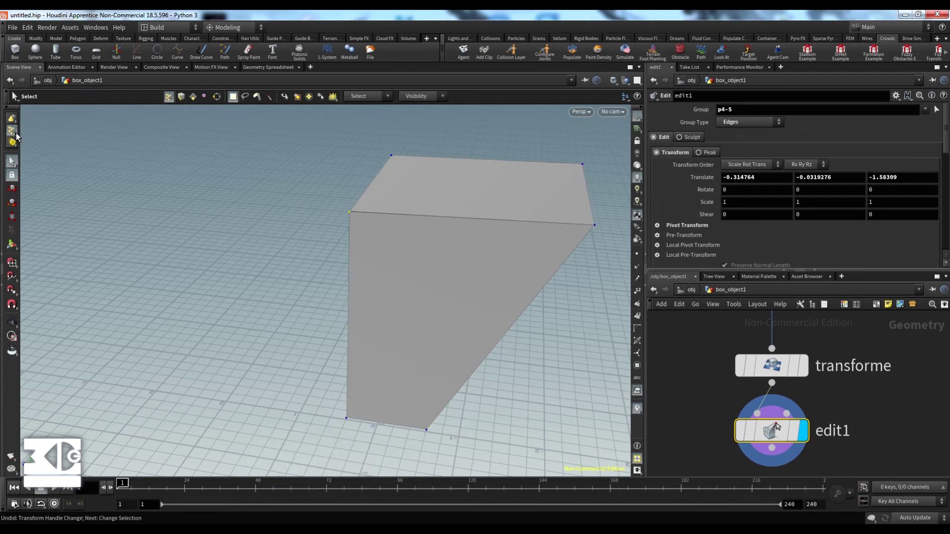
pyautogui.press('t')
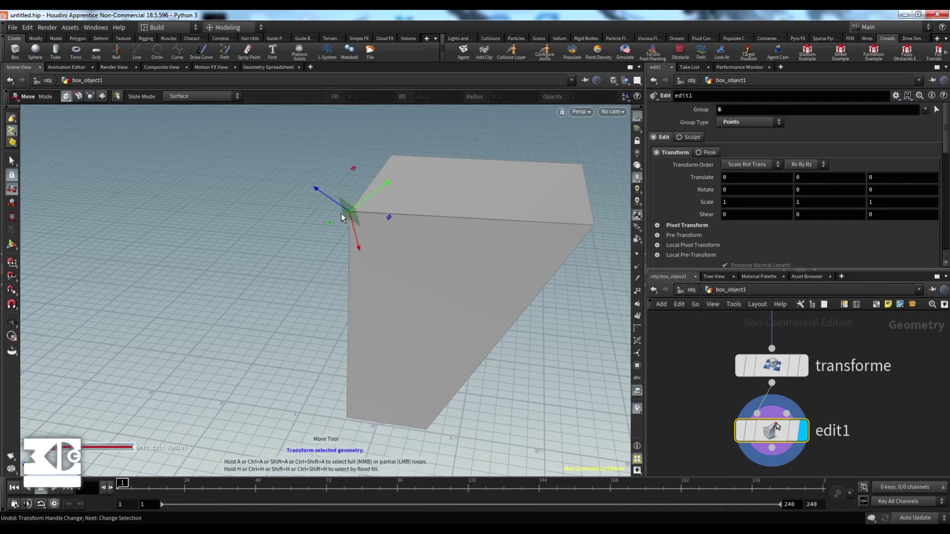
pyautogui.moveTo(353, 212); pyautogui.dragTo(384, 229)
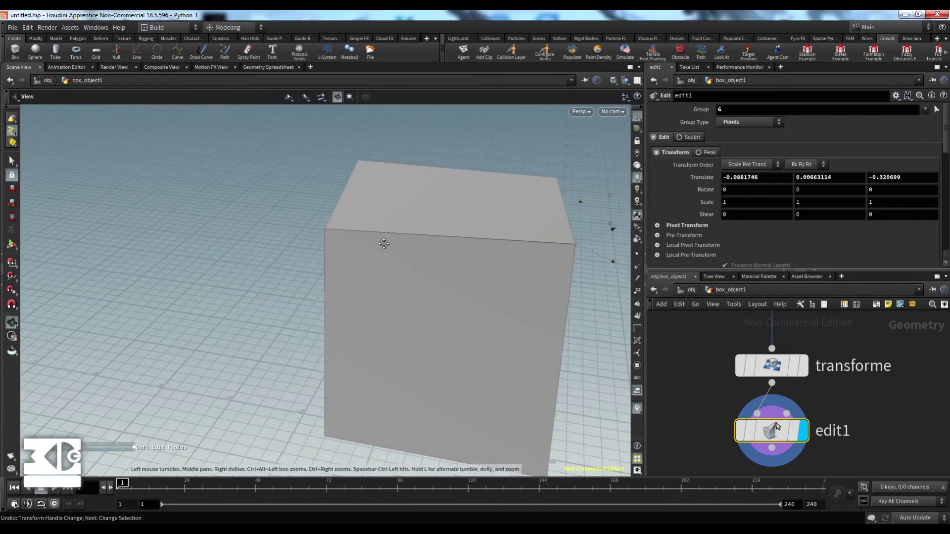
pyautogui.keyDown('alt'); pyautogui.moveTo(384, 244); pyautogui.dragTo(149, 151, button='middle'); pyautogui.keyUp('alt')
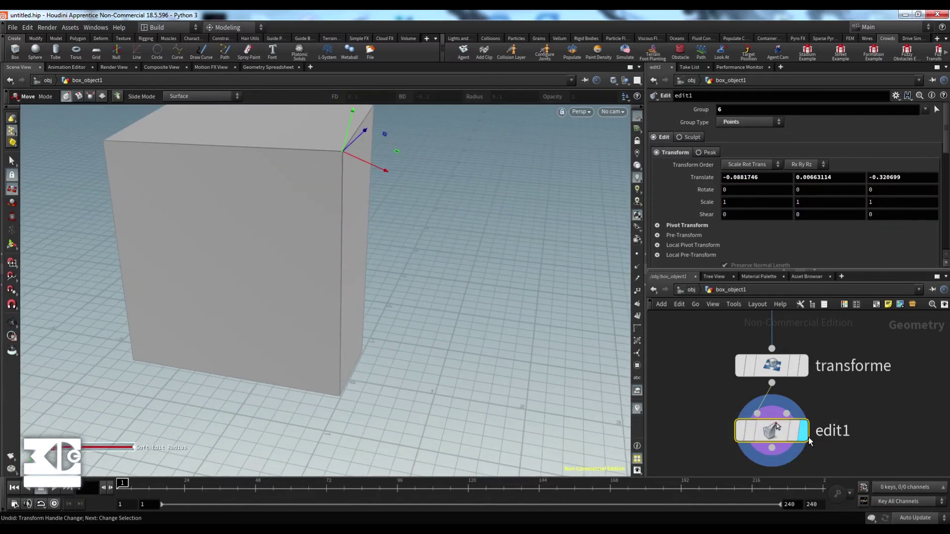
pyautogui.press('Delete')
# - Space the cube and transforme nodes further apart vertically in the network
pyautogui.moveTo(697, 426); pyautogui.dragTo(756, 420, button='middle')
pyautogui.scroll(-5, 713, 413)
pyautogui.keyDown('alt'); pyautogui.moveTo(434, 301); pyautogui.dragTo(562, 338, button='middle'); pyautogui.keyUp('alt')
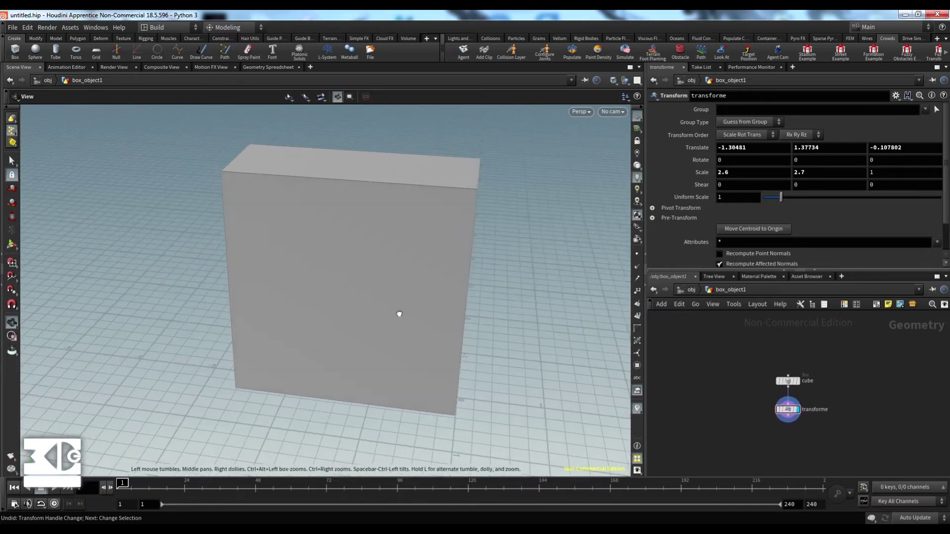
pyautogui.keyDown('alt'); pyautogui.moveTo(398, 314); pyautogui.dragTo(545, 307); pyautogui.keyUp('alt')
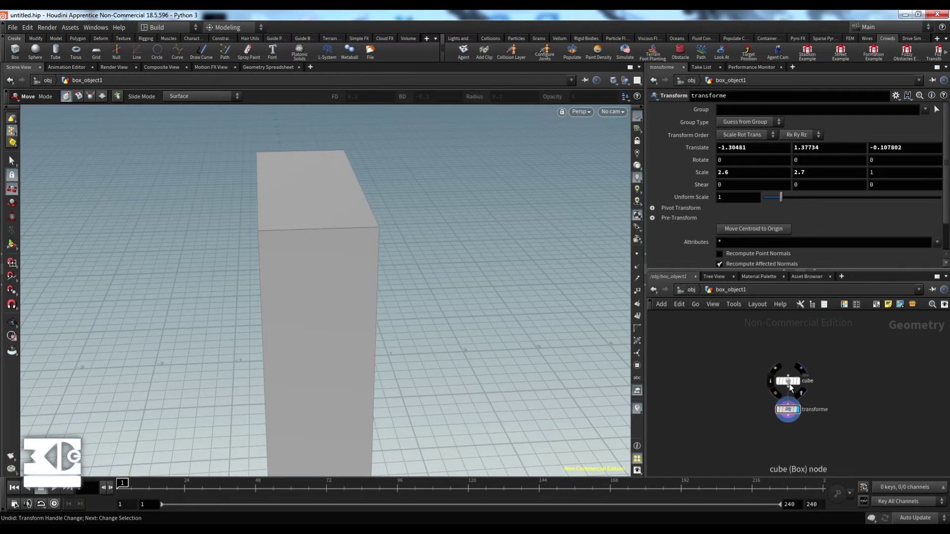
pyautogui.moveTo(788, 382); pyautogui.dragTo(788, 364)
pyautogui.moveTo(787, 412); pyautogui.dragTo(788, 397)
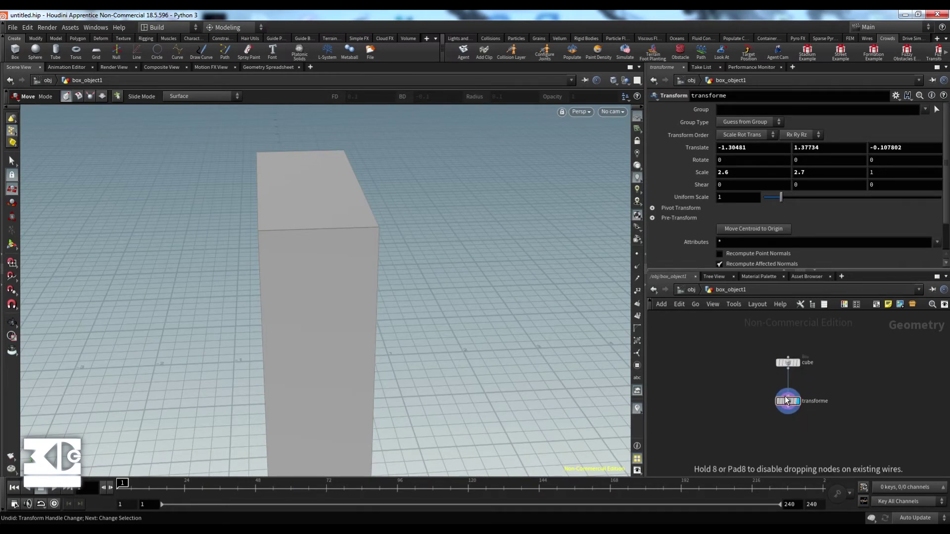
pyautogui.moveTo(750, 386); pyautogui.dragTo(732, 385, button='middle')
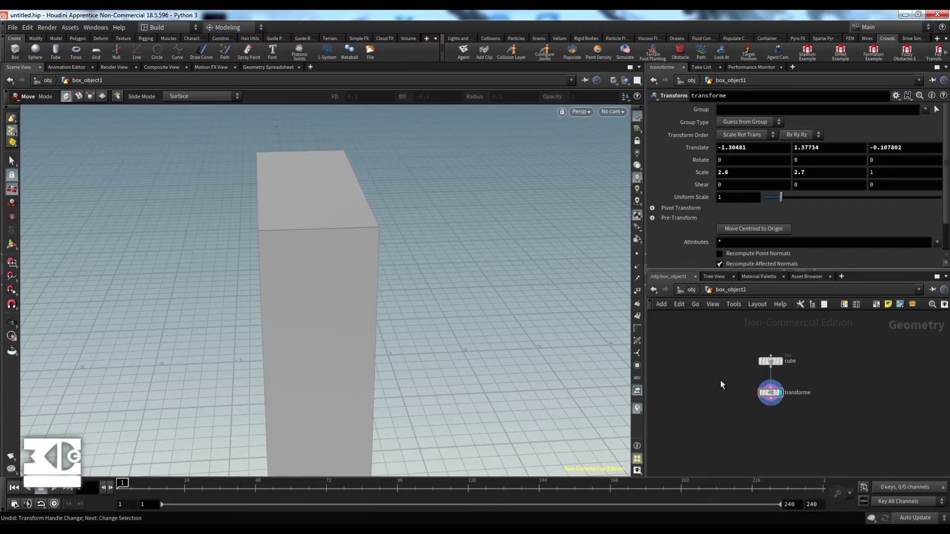
pyautogui.moveTo(730, 376); pyautogui.dragTo(718, 357, button='middle')
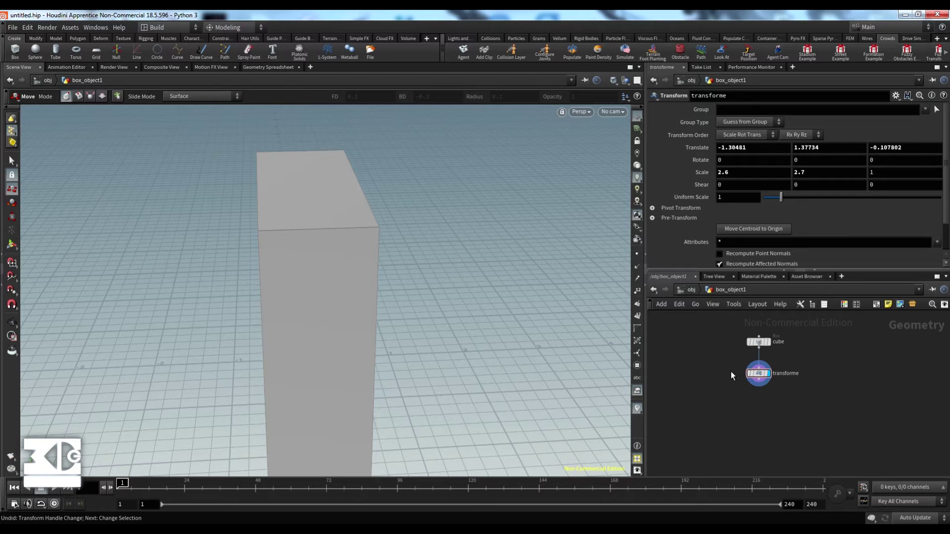
pyautogui.moveTo(725, 372); pyautogui.dragTo(718, 381, button='middle')
pyautogui.scroll(3, 729, 363)
pyautogui.keyDown('alt'); pyautogui.moveTo(354, 327); pyautogui.dragTo(375, 340); pyautogui.keyUp('alt')
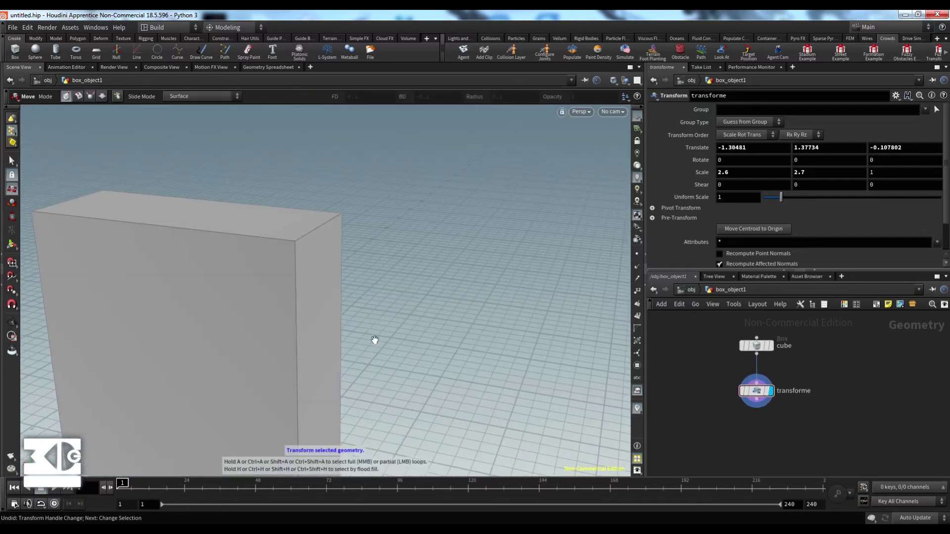
pyautogui.keyDown('alt'); pyautogui.moveTo(375, 340); pyautogui.dragTo(508, 200, button='middle'); pyautogui.keyUp('alt')
pyautogui.keyDown('alt'); pyautogui.moveTo(384, 282); pyautogui.dragTo(419, 278); pyautogui.keyUp('alt')
pyautogui.keyDown('alt'); pyautogui.moveTo(419, 278); pyautogui.dragTo(346, 288, button='middle'); pyautogui.keyUp('alt')
pyautogui.keyDown('alt'); pyautogui.moveTo(424, 287); pyautogui.dragTo(350, 288); pyautogui.keyUp('alt')
pyautogui.keyDown('alt'); pyautogui.moveTo(350, 288); pyautogui.dragTo(234, 296, button='middle'); pyautogui.keyUp('alt')
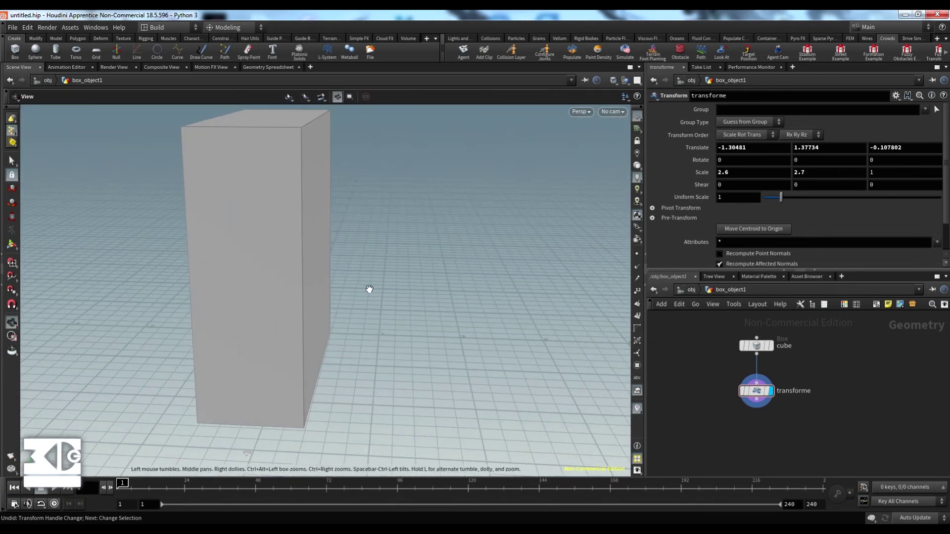
pyautogui.keyDown('alt'); pyautogui.moveTo(465, 297); pyautogui.dragTo(495, 310, button='middle'); pyautogui.keyUp('alt')
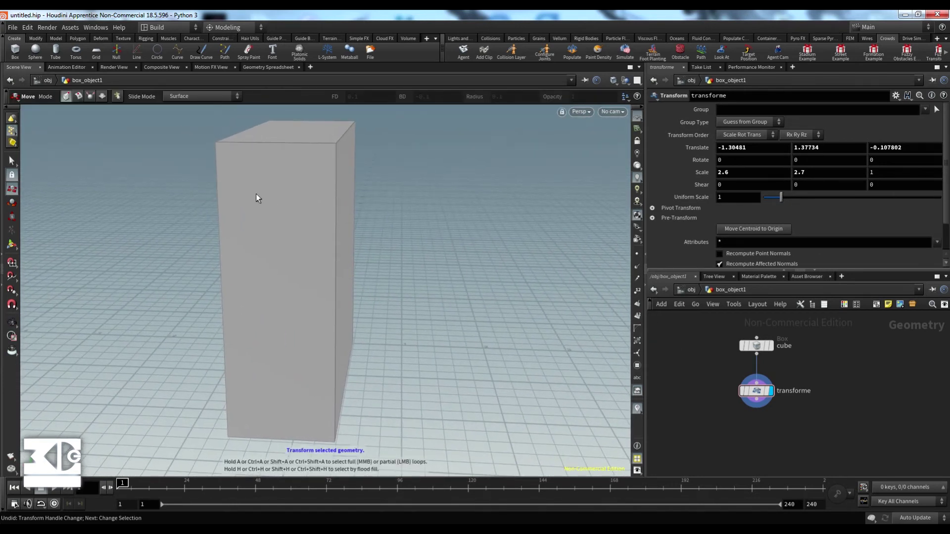
# - Set the geometry selection type to Primitives
pyautogui.rightClick(11, 130)
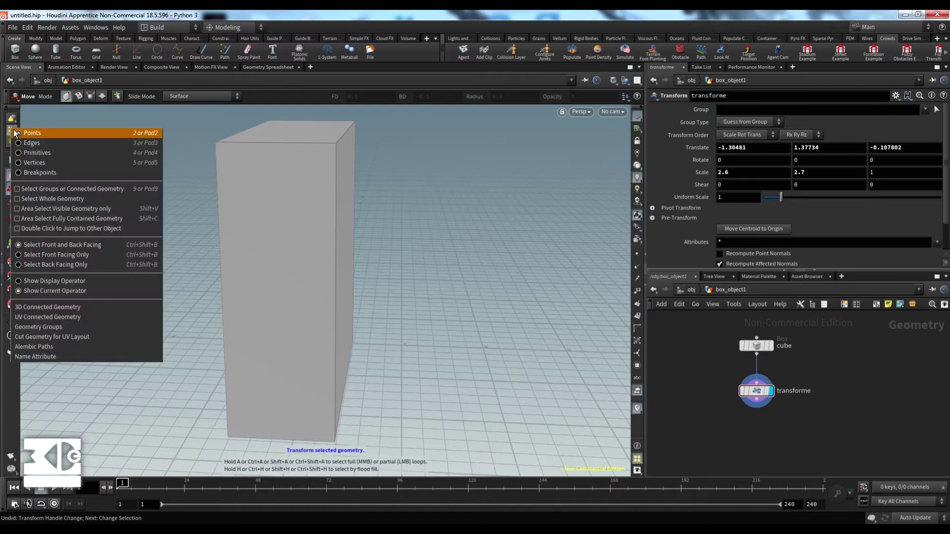
pyautogui.click(25, 155)
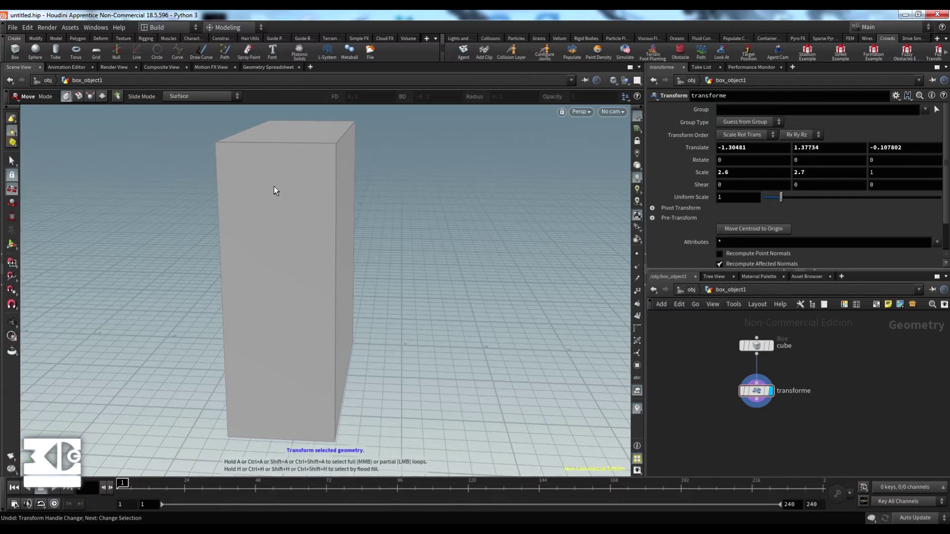
pyautogui.keyDown('alt'); pyautogui.moveTo(274, 186); pyautogui.dragTo(408, 231); pyautogui.keyUp('alt')
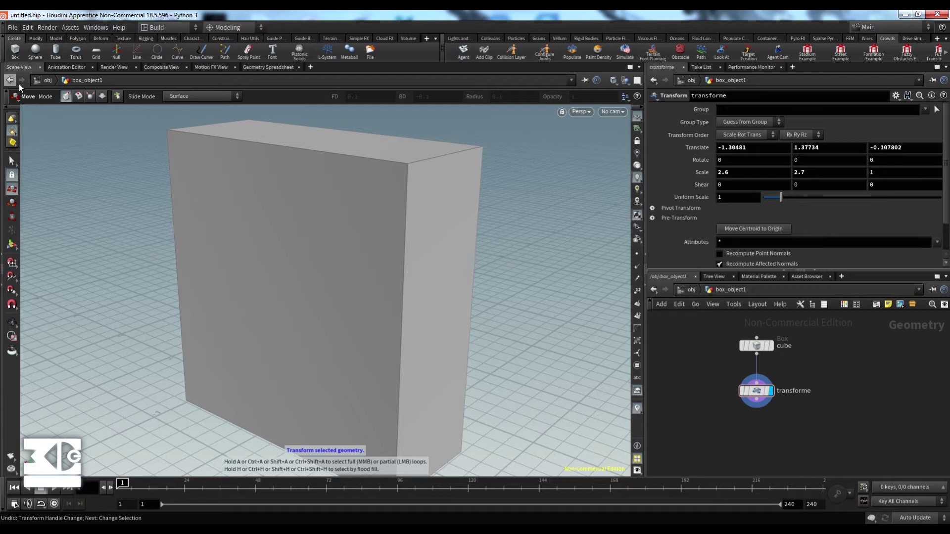
# - Select the box's large front face with the Select tool and delete it
pyautogui.click(12, 161)
pyautogui.click(295, 248)
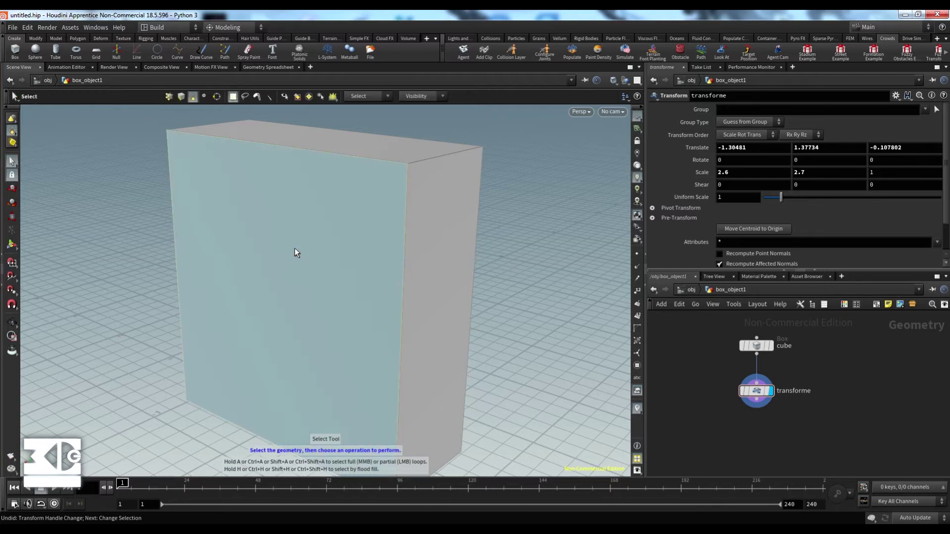
pyautogui.keyDown('alt'); pyautogui.moveTo(443, 287); pyautogui.dragTo(345, 287); pyautogui.keyUp('alt')
pyautogui.keyDown('alt'); pyautogui.moveTo(352, 218); pyautogui.dragTo(395, 261, button='middle'); pyautogui.keyUp('alt')
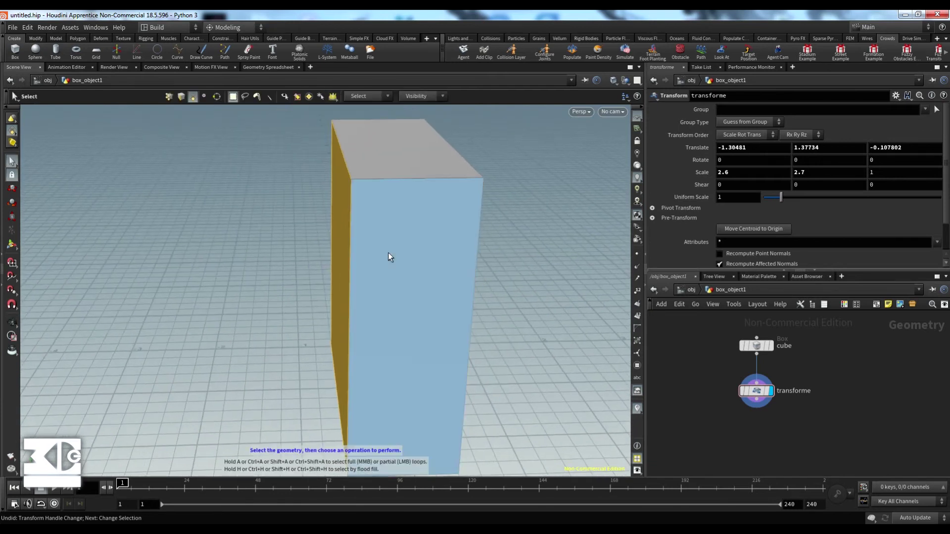
pyautogui.keyDown('alt'); pyautogui.moveTo(253, 246); pyautogui.dragTo(241, 228, button='middle'); pyautogui.keyUp('alt')
pyautogui.keyDown('alt'); pyautogui.moveTo(242, 230); pyautogui.dragTo(352, 233); pyautogui.keyUp('alt')
pyautogui.keyDown('alt'); pyautogui.moveTo(197, 242); pyautogui.dragTo(227, 256); pyautogui.keyUp('alt')
pyautogui.keyDown('alt'); pyautogui.moveTo(279, 262); pyautogui.dragTo(363, 344, button='middle'); pyautogui.keyUp('alt')
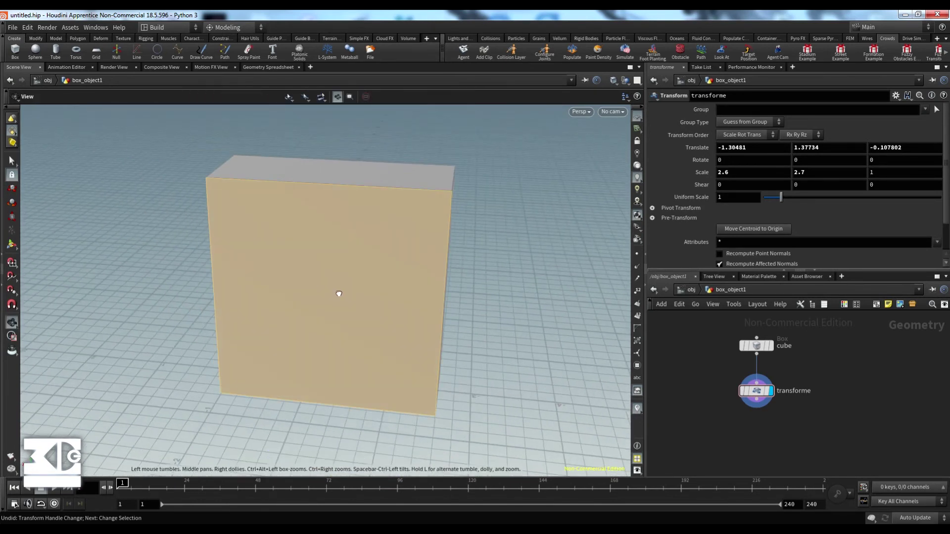
pyautogui.keyDown('alt'); pyautogui.moveTo(340, 295); pyautogui.dragTo(276, 289); pyautogui.keyUp('alt')
pyautogui.keyDown('alt'); pyautogui.moveTo(456, 260); pyautogui.dragTo(473, 250); pyautogui.keyUp('alt')
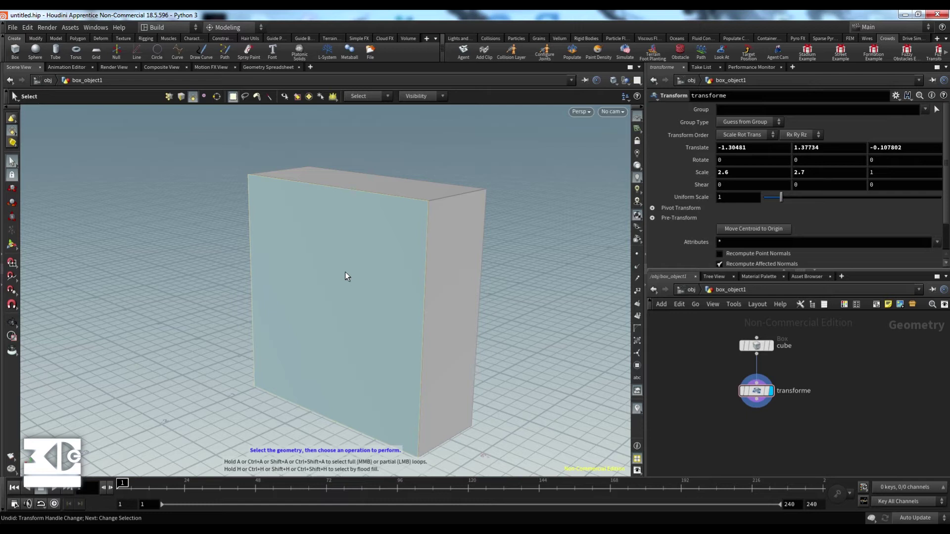
pyautogui.press('Delete')
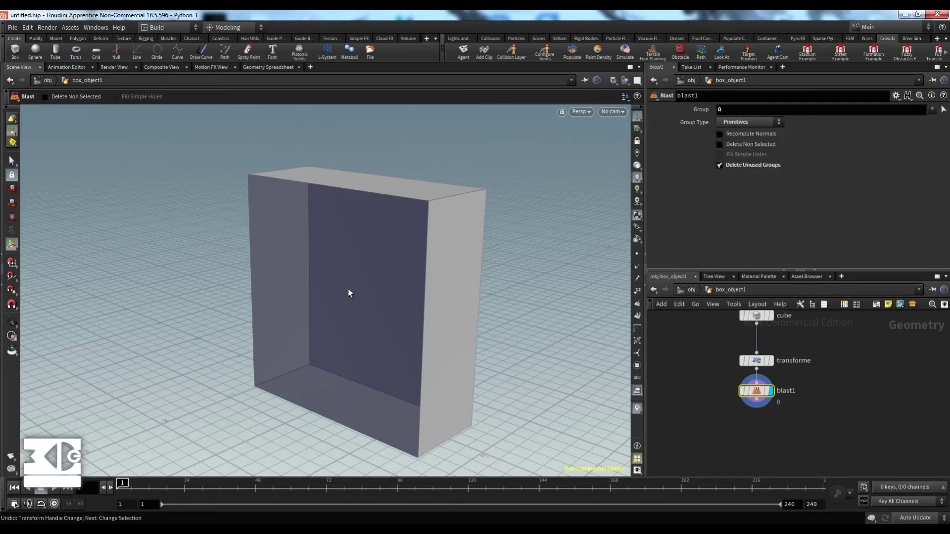
# - Place the blast node further below the transforme node in the network
pyautogui.keyDown('alt'); pyautogui.moveTo(349, 292); pyautogui.dragTo(417, 296); pyautogui.keyUp('alt')
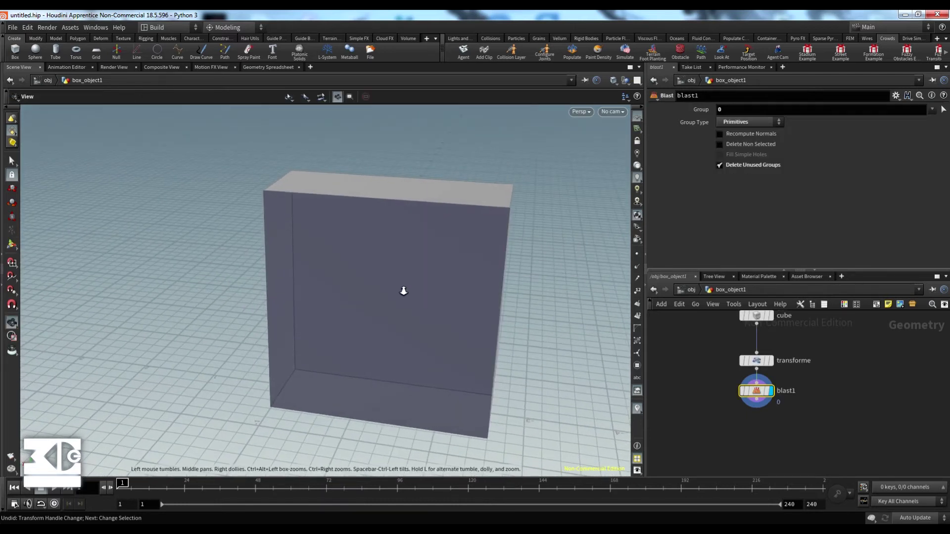
pyautogui.keyDown('alt'); pyautogui.moveTo(404, 291); pyautogui.dragTo(438, 371, button='right'); pyautogui.keyUp('alt')
pyautogui.moveTo(716, 378); pyautogui.dragTo(759, 409)
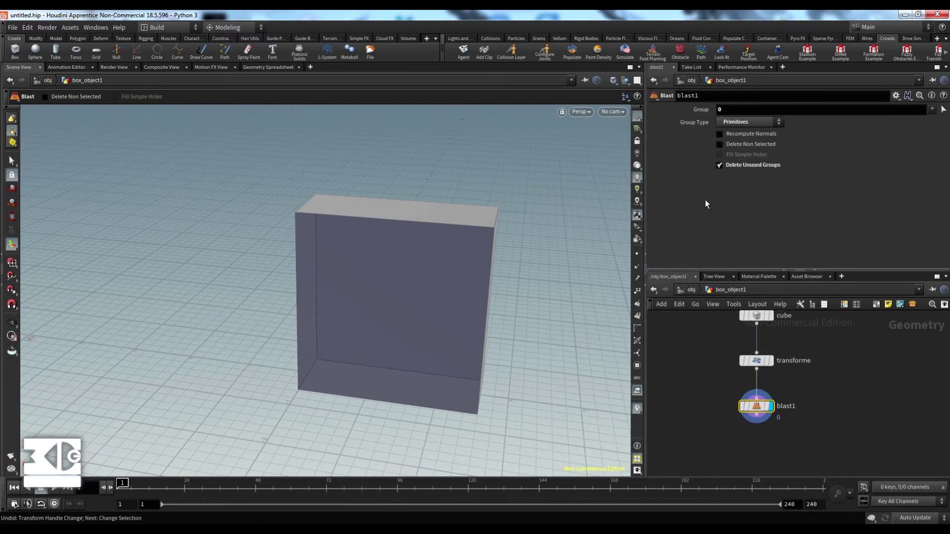
# - Toggle the blast node's Delete Unused Groups and Delete Non Selected options, restoring each to its original setting
pyautogui.click(718, 165)
pyautogui.click(718, 164)
pyautogui.click(720, 145)
pyautogui.click(719, 143)
pyautogui.click(720, 143)
pyautogui.click(720, 144)
# - Bypass the blast node and re-enable it to compare the box with and without the deleted face
pyautogui.moveTo(759, 406)
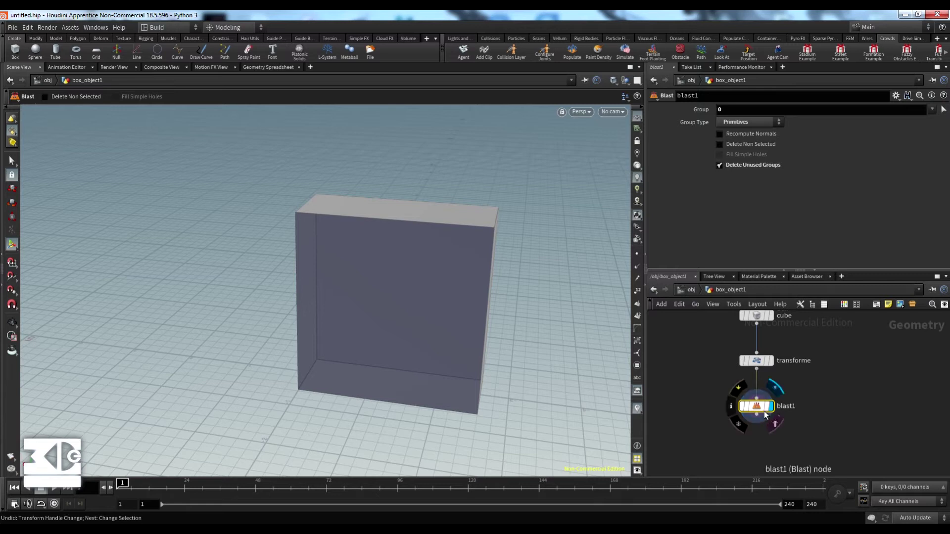
pyautogui.click(739, 390)
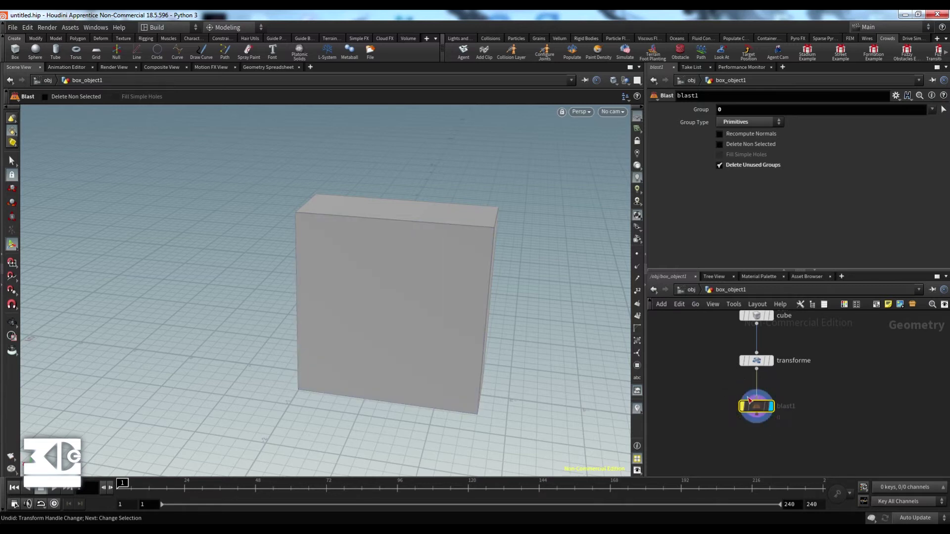
pyautogui.click(737, 391)
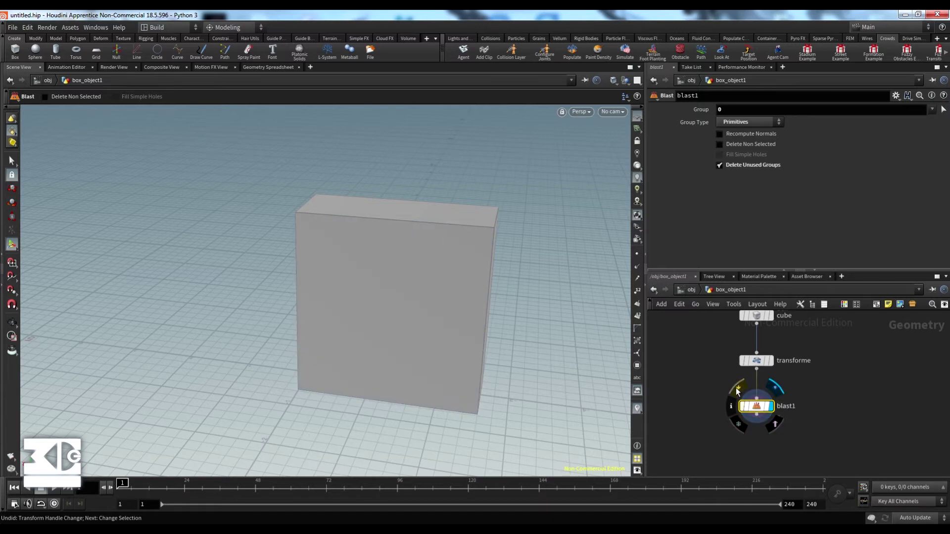
# - Select the transforme node and choose Primitives as the geometry selection type
pyautogui.press('alt')
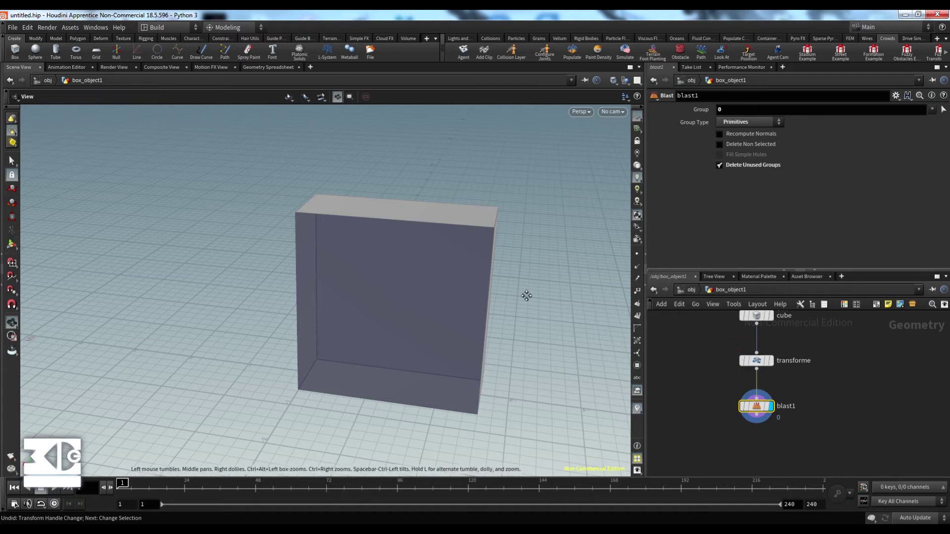
pyautogui.moveTo(526, 296); pyautogui.dragTo(539, 252)
pyautogui.moveTo(495, 265)
pyautogui.keyDown('alt'); pyautogui.mouseDown(button='middle')
pyautogui.moveTo(484, 226)
pyautogui.moveTo(500, 250)
pyautogui.mouseUp(button='middle'); pyautogui.keyUp('alt')
pyautogui.click(758, 361)
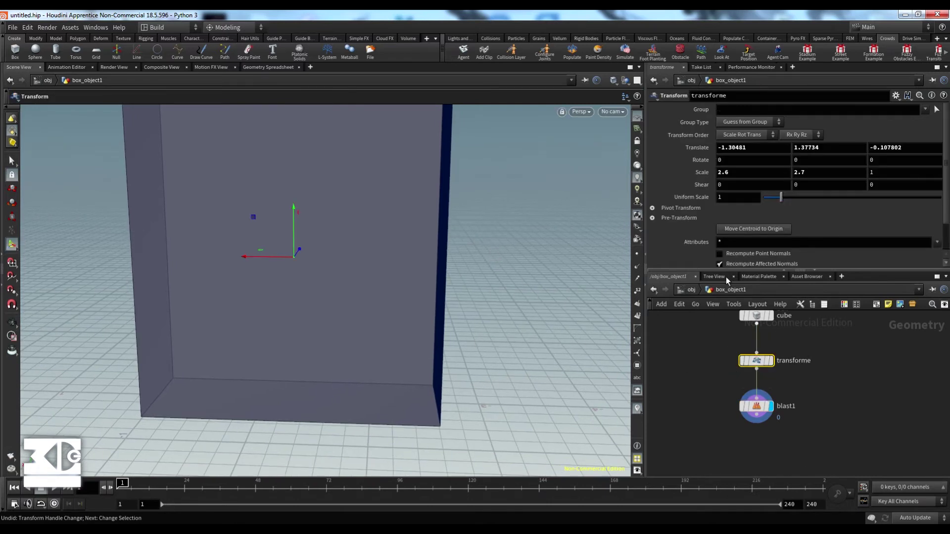
pyautogui.keyDown('alt'); pyautogui.moveTo(414, 295); pyautogui.dragTo(435, 301); pyautogui.keyUp('alt')
pyautogui.keyDown('alt'); pyautogui.moveTo(434, 301); pyautogui.dragTo(340, 311, button='right'); pyautogui.keyUp('alt')
pyautogui.rightClick(428, 260)
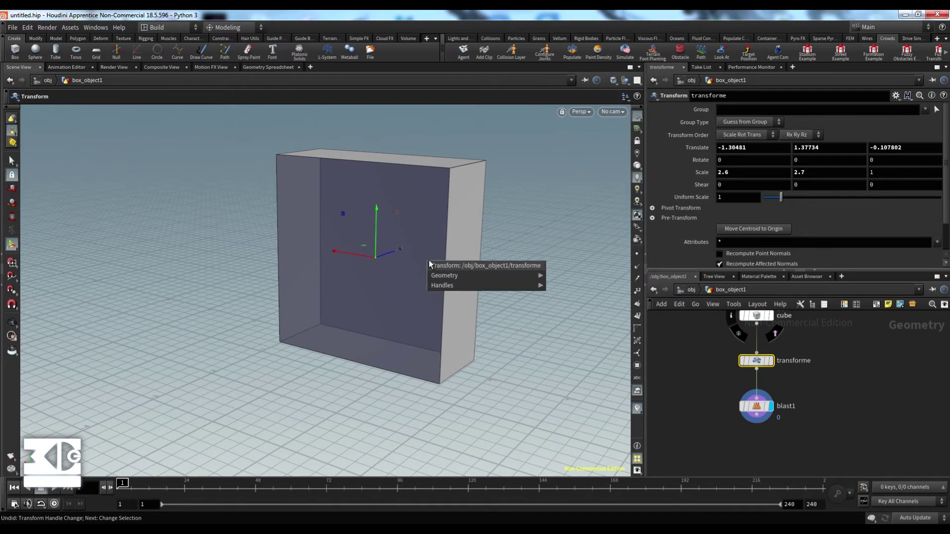
pyautogui.click(441, 261)
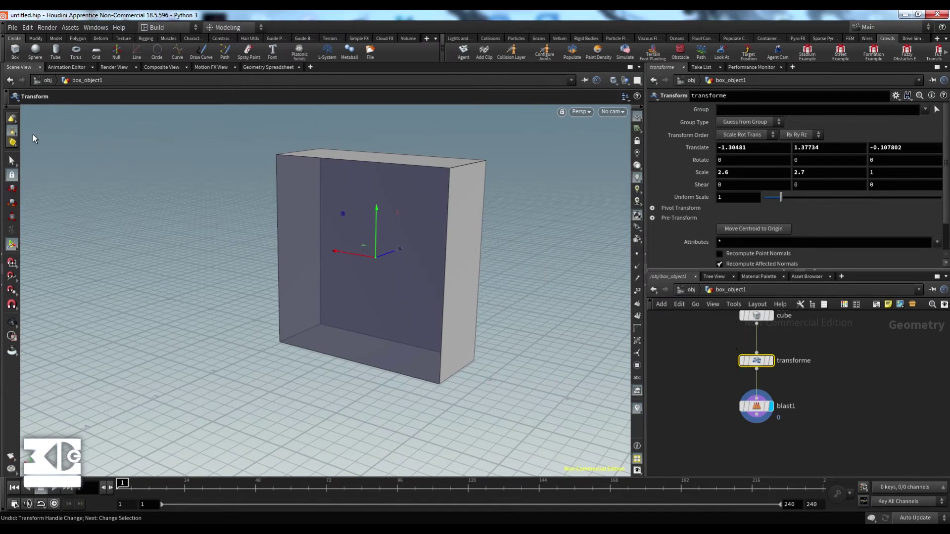
pyautogui.rightClick(12, 131)
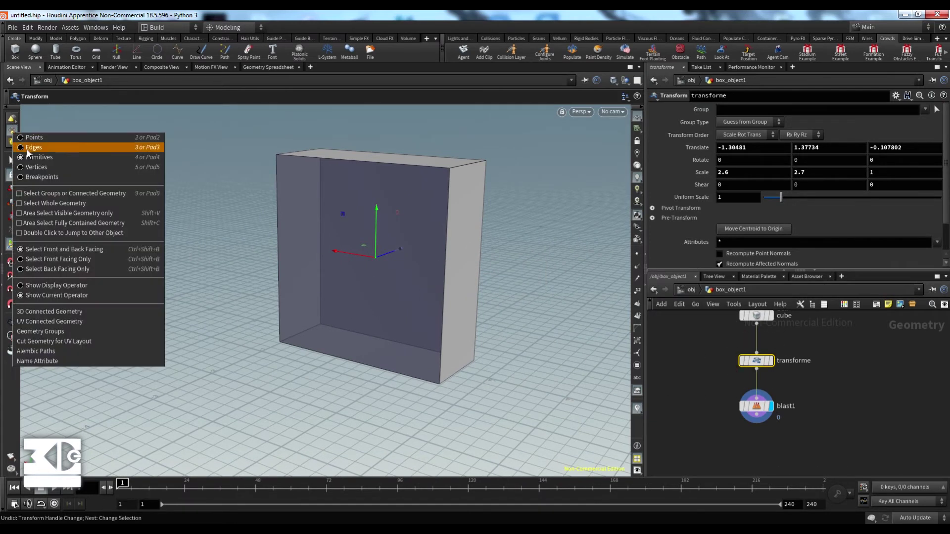
pyautogui.click(32, 159)
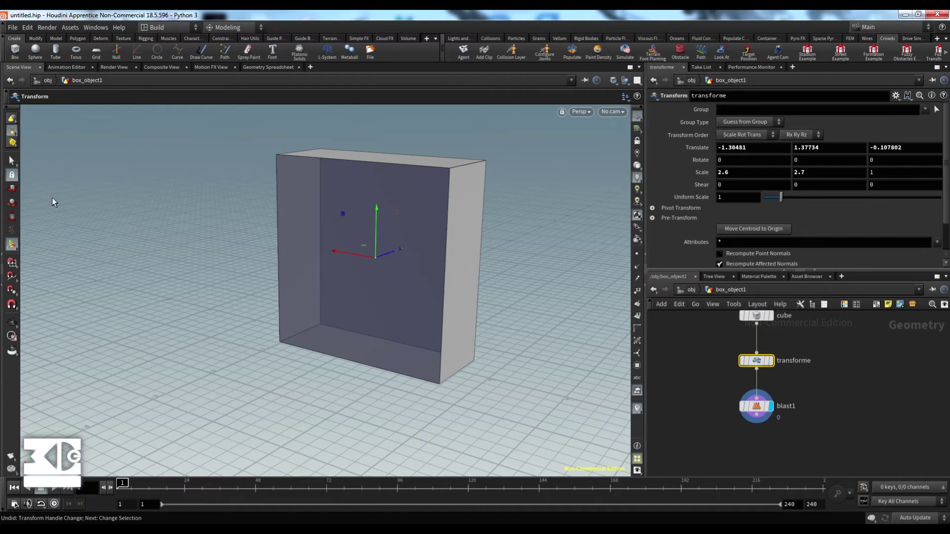
# - Select the box's intact side face and move it outward along its normal by about 3.99 units
pyautogui.click(12, 162)
pyautogui.keyDown('alt'); pyautogui.moveTo(399, 243); pyautogui.dragTo(282, 278); pyautogui.keyUp('alt')
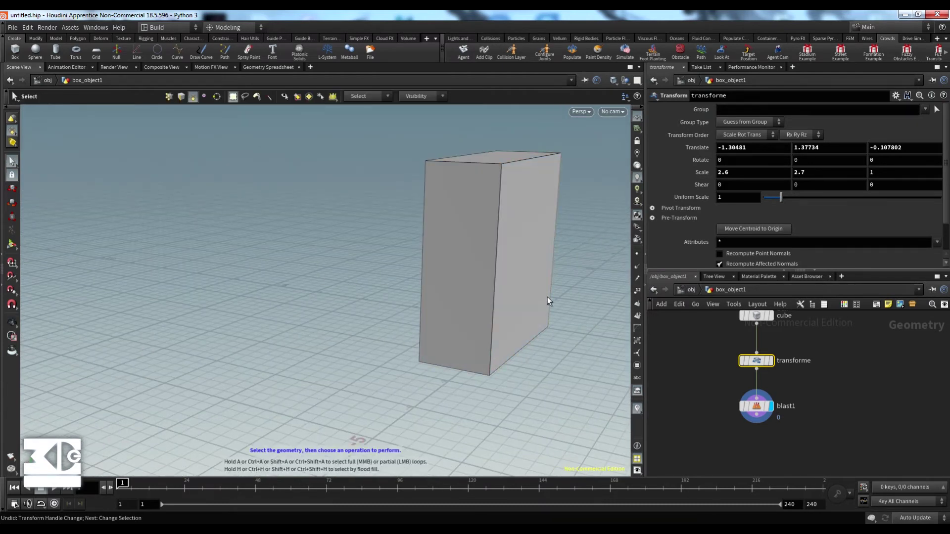
pyautogui.keyDown('alt'); pyautogui.moveTo(589, 331); pyautogui.dragTo(442, 336, button='middle'); pyautogui.keyUp('alt')
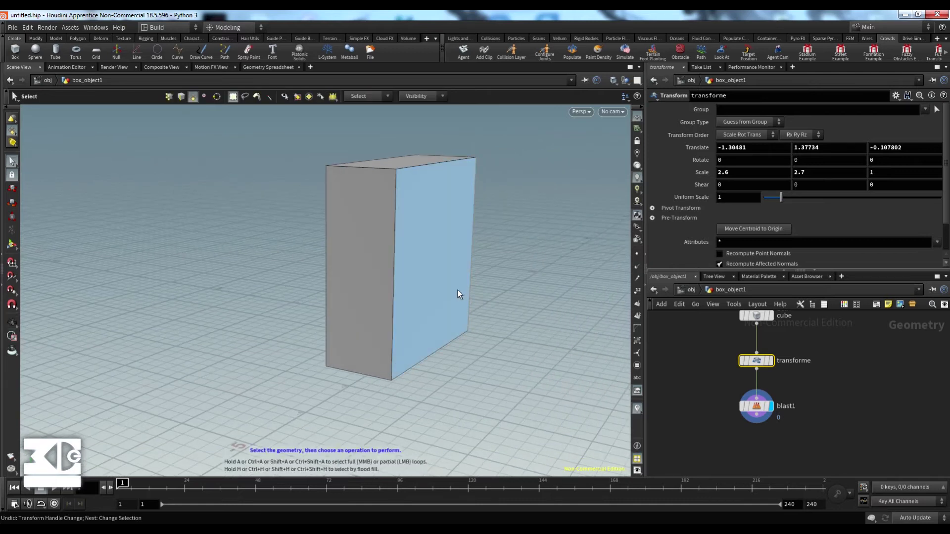
pyautogui.click(436, 238)
pyautogui.press('t')
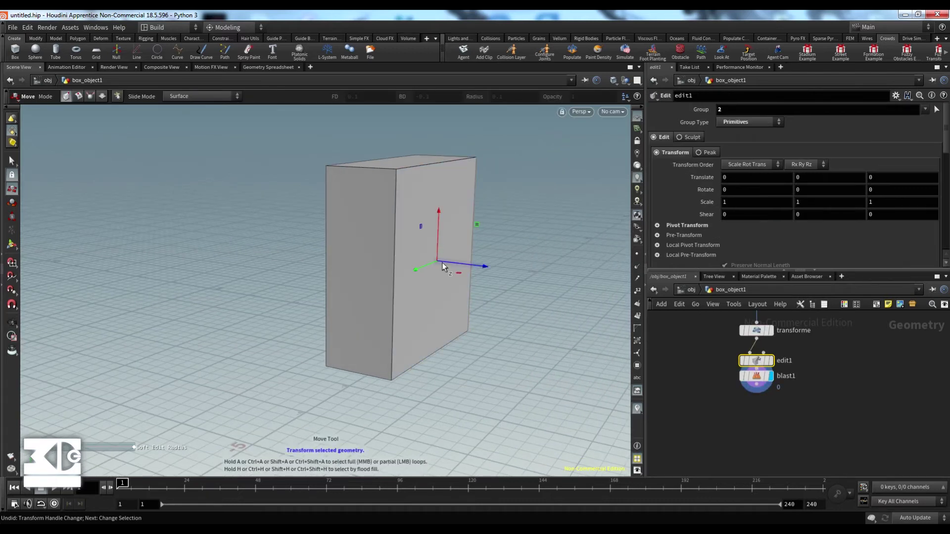
pyautogui.moveTo(443, 262); pyautogui.dragTo(587, 296)
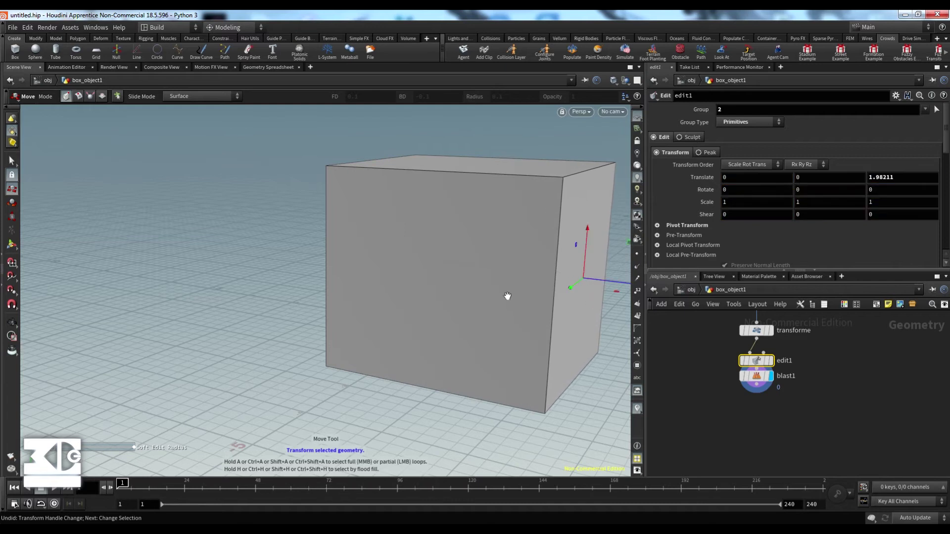
pyautogui.keyDown('alt'); pyautogui.moveTo(507, 296); pyautogui.dragTo(294, 295, button='middle'); pyautogui.keyUp('alt')
pyautogui.moveTo(439, 283); pyautogui.dragTo(613, 326)
# - Space the edit and blast nodes further apart below the transforme node
pyautogui.keyDown('alt'); pyautogui.moveTo(327, 327); pyautogui.dragTo(509, 324); pyautogui.keyUp('alt')
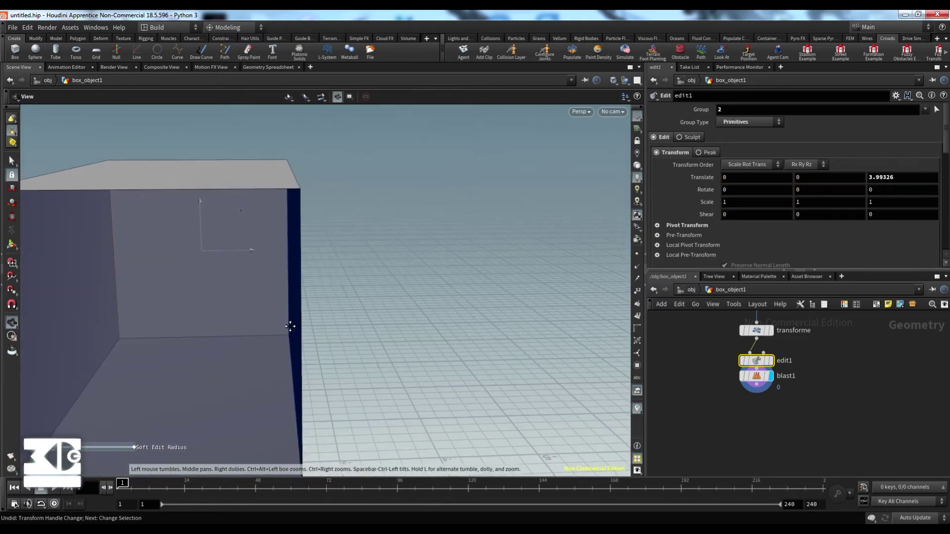
pyautogui.keyDown('alt'); pyautogui.moveTo(291, 325); pyautogui.dragTo(414, 296, button='middle'); pyautogui.keyUp('alt')
pyautogui.keyDown('alt'); pyautogui.moveTo(318, 308); pyautogui.dragTo(319, 273); pyautogui.keyUp('alt')
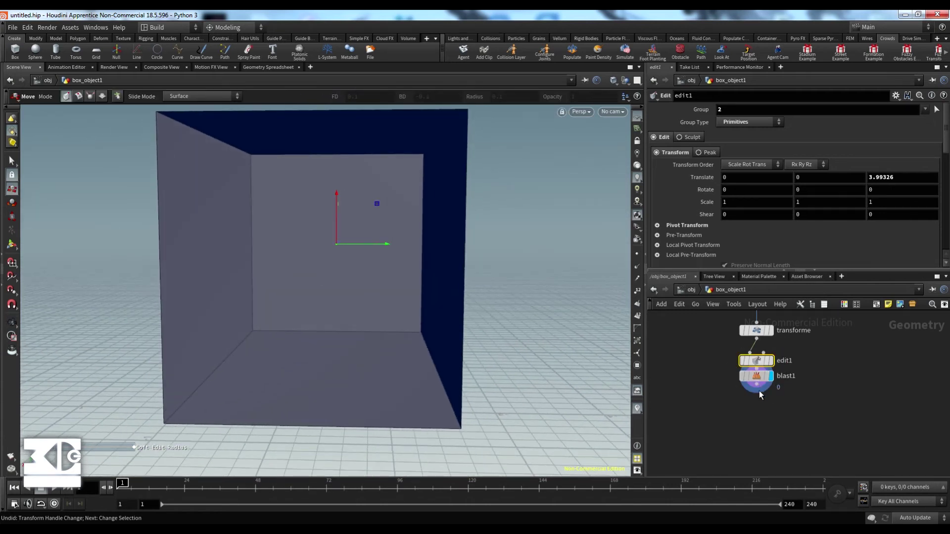
pyautogui.moveTo(757, 379); pyautogui.dragTo(757, 410)
pyautogui.moveTo(756, 366); pyautogui.dragTo(755, 383)
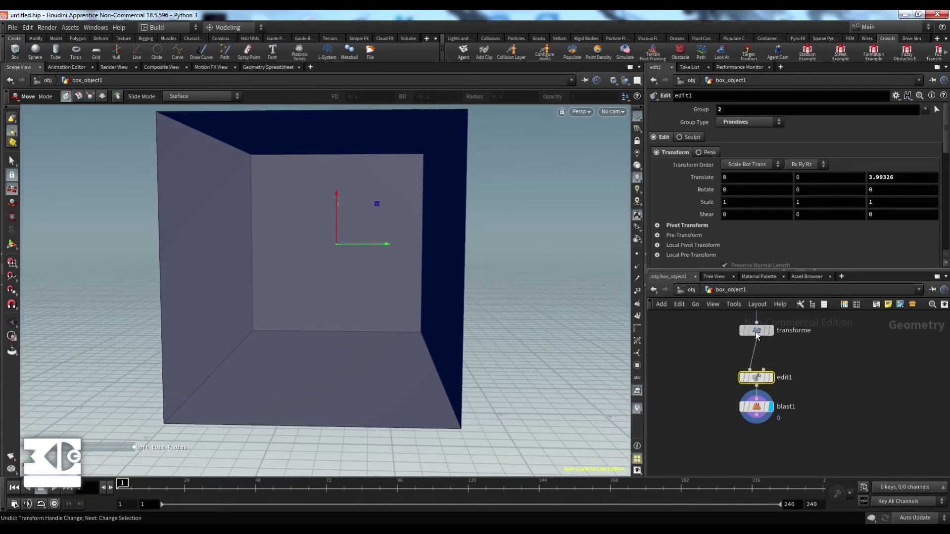
# - Set the transforme node's scale to 3 on all three axes
pyautogui.click(756, 330)
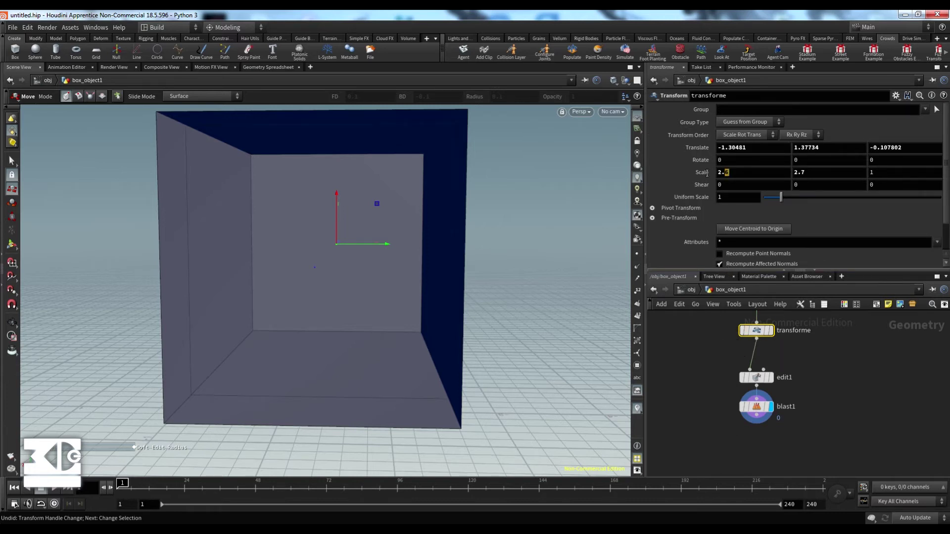
pyautogui.moveTo(708, 173); pyautogui.dragTo(641, 184)
pyautogui.write('2')
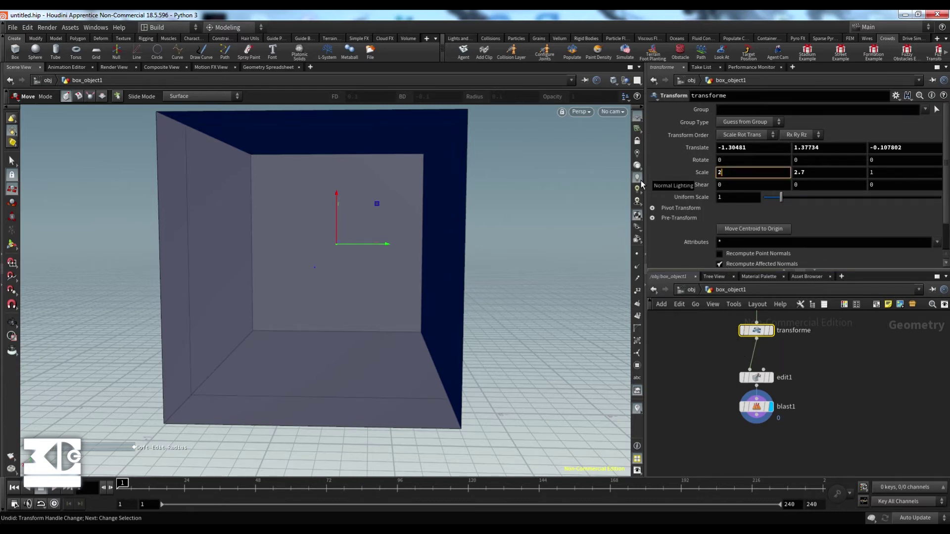
pyautogui.write('3')
pyautogui.press('Tab')
pyautogui.write('3')
pyautogui.press('Tab')
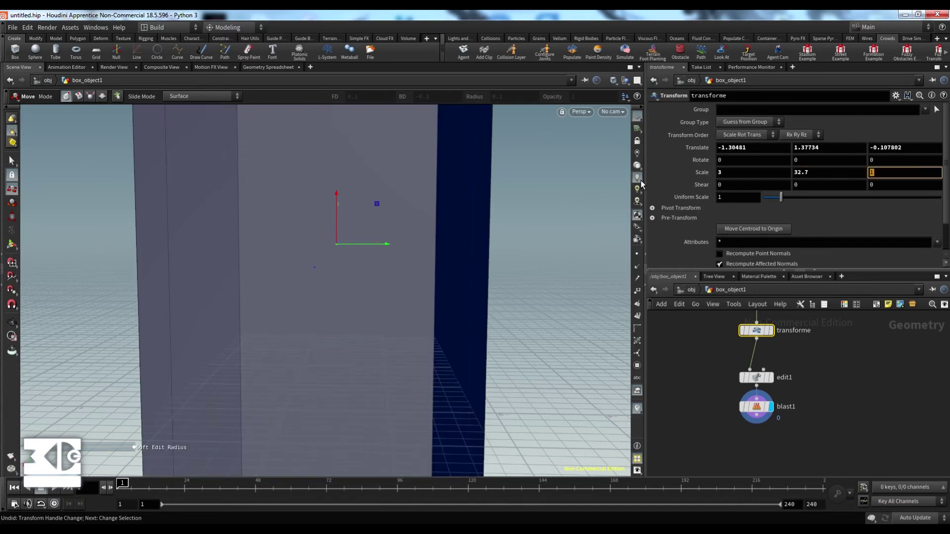
pyautogui.write('3')
pyautogui.press('Return')
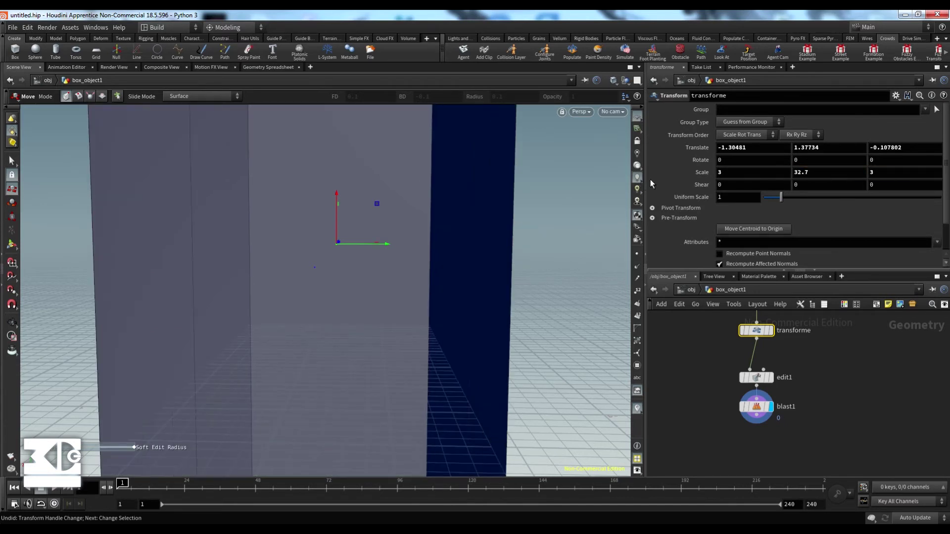
pyautogui.click(811, 171)
pyautogui.write('3')
pyautogui.press('Return')
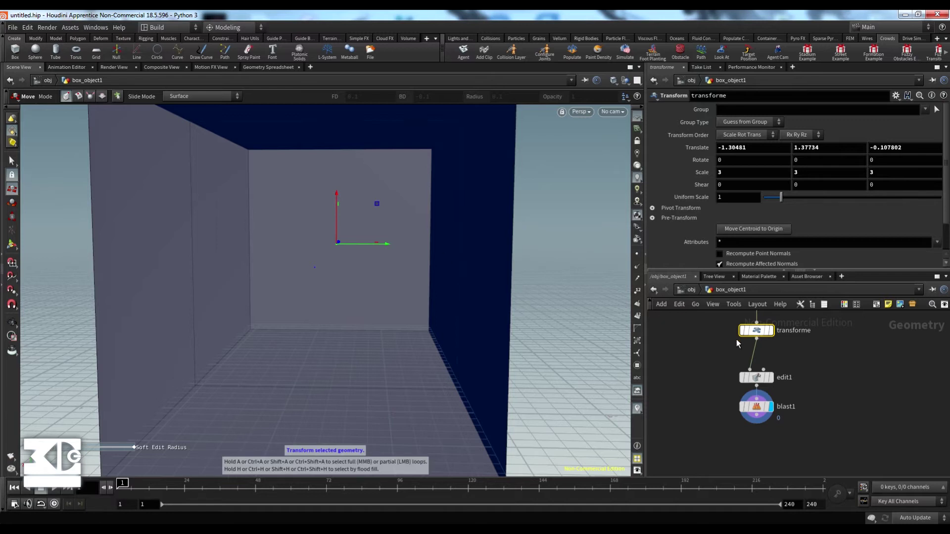
# - Try to move the selected face slightly upward with the move handle, and undo that move
pyautogui.keyDown('alt'); pyautogui.moveTo(362, 325); pyautogui.dragTo(384, 314, button='middle'); pyautogui.keyUp('alt')
pyautogui.keyDown('alt'); pyautogui.moveTo(384, 314); pyautogui.dragTo(363, 320, button='right'); pyautogui.keyUp('alt')
pyautogui.keyDown('alt'); pyautogui.moveTo(362, 320); pyautogui.dragTo(367, 297); pyautogui.keyUp('alt')
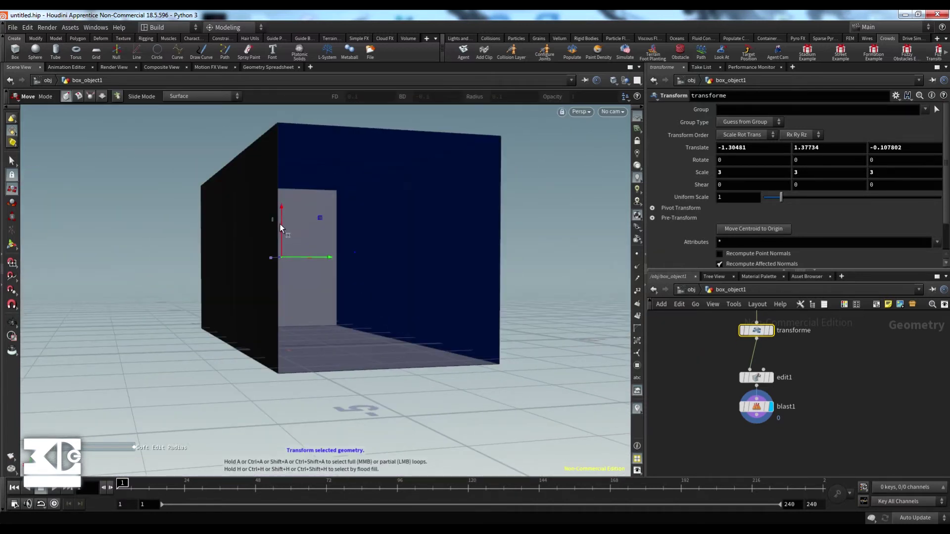
pyautogui.moveTo(280, 223); pyautogui.dragTo(278, 212)
pyautogui.hotkey('ctrl', 'z')
# - Set the transforme node's Y translation to 2 and reduce it to 1.6
pyautogui.moveTo(713, 363); pyautogui.dragTo(725, 393, button='middle')
pyautogui.click(809, 147)
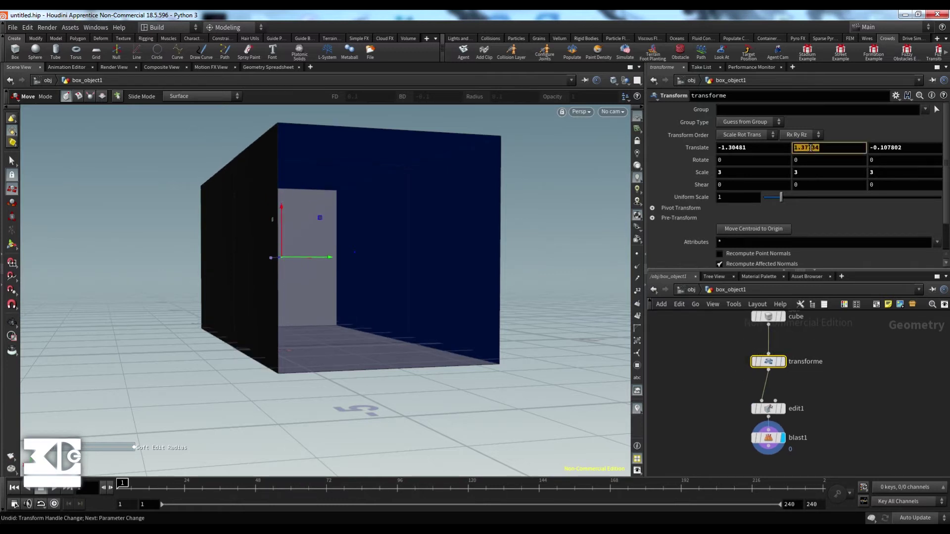
pyautogui.write('2')
pyautogui.press('Return')
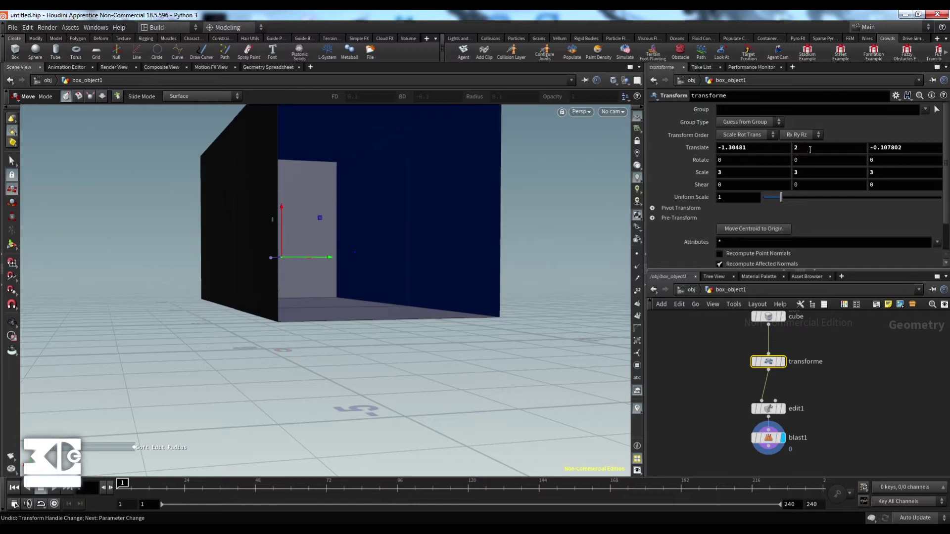
pyautogui.moveTo(812, 147); pyautogui.dragTo(782, 141, button='middle')
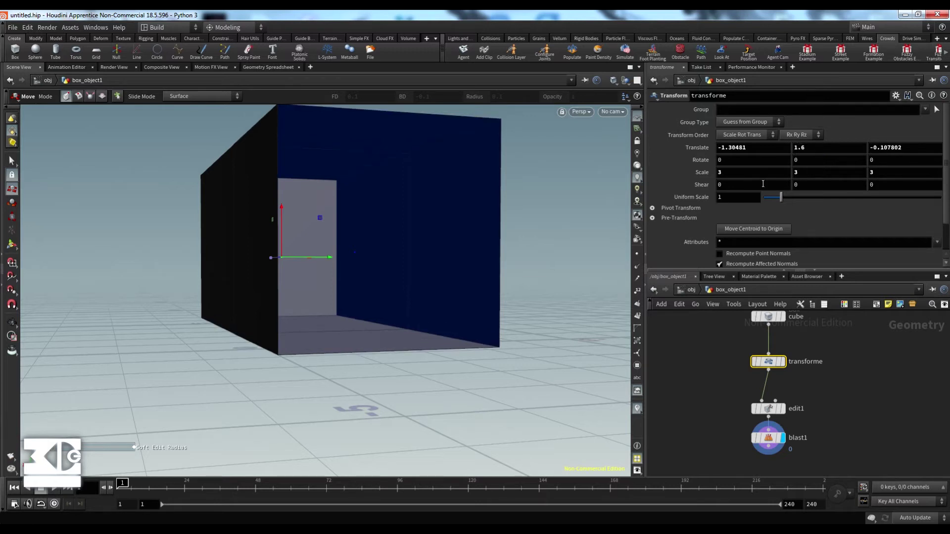
# - Set the transforme node's Y translation to 1.5
pyautogui.moveTo(510, 265)
pyautogui.keyDown('alt'); pyautogui.mouseDown()
pyautogui.moveTo(471, 270)
pyautogui.moveTo(499, 257)
pyautogui.moveTo(508, 269)
pyautogui.mouseUp(); pyautogui.keyUp('alt')
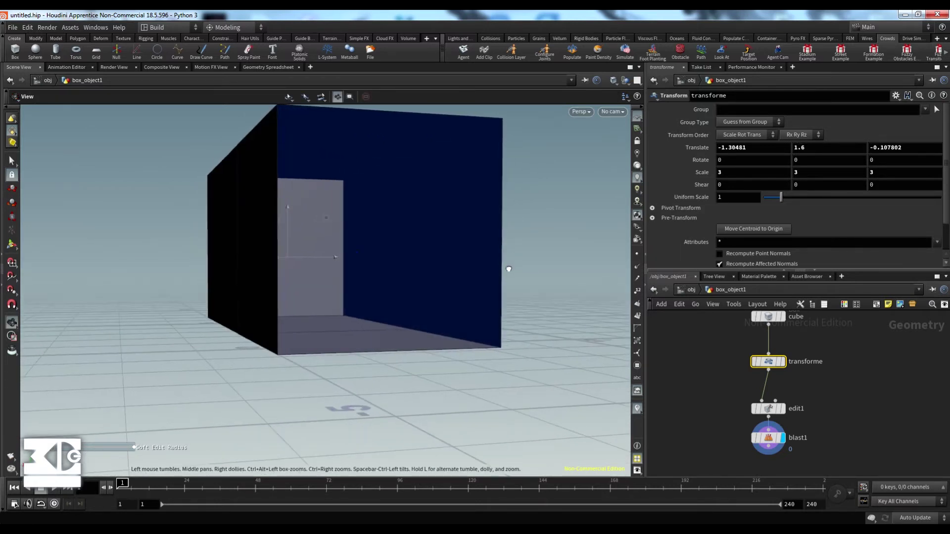
pyautogui.keyDown('alt'); pyautogui.moveTo(509, 269); pyautogui.dragTo(499, 164, button='right'); pyautogui.keyUp('alt')
pyautogui.keyDown('alt'); pyautogui.moveTo(468, 257); pyautogui.dragTo(507, 250); pyautogui.keyUp('alt')
pyautogui.moveTo(805, 148); pyautogui.dragTo(807, 149, button='middle')
pyautogui.click(809, 150)
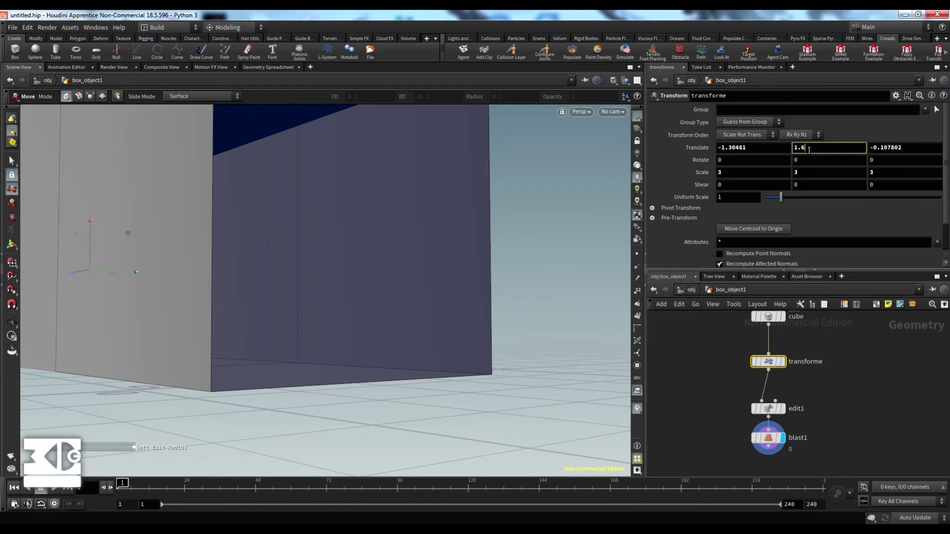
pyautogui.write('5')
pyautogui.press('Return')
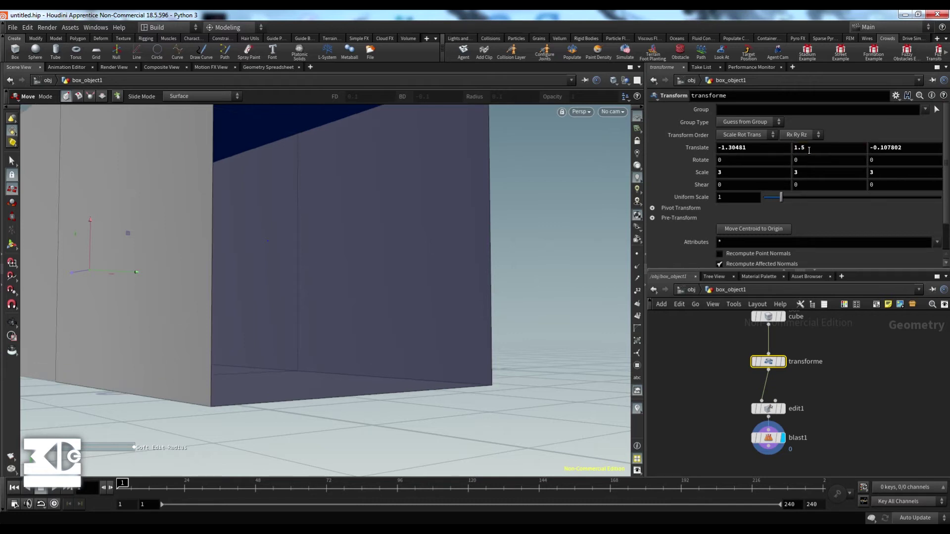
# - Select the cube, transforme, edit and blast nodes together, shift them slightly sideways in the network, and deselect them
pyautogui.keyDown('alt'); pyautogui.moveTo(465, 378); pyautogui.dragTo(391, 371); pyautogui.keyUp('alt')
pyautogui.keyDown('alt'); pyautogui.moveTo(374, 345); pyautogui.dragTo(361, 329, button='right'); pyautogui.keyUp('alt')
pyautogui.keyDown('alt'); pyautogui.moveTo(362, 329); pyautogui.dragTo(341, 348); pyautogui.keyUp('alt')
pyautogui.keyDown('alt'); pyautogui.moveTo(341, 348); pyautogui.dragTo(357, 375, button='middle'); pyautogui.keyUp('alt')
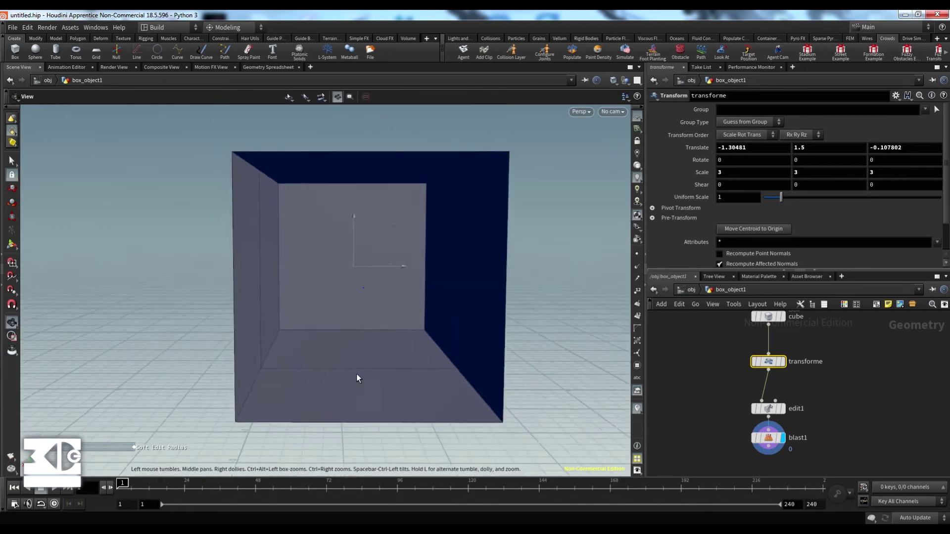
pyautogui.moveTo(357, 376)
pyautogui.keyDown('alt'); pyautogui.mouseDown()
pyautogui.moveTo(339, 368)
pyautogui.moveTo(369, 373)
pyautogui.mouseUp(); pyautogui.keyUp('alt')
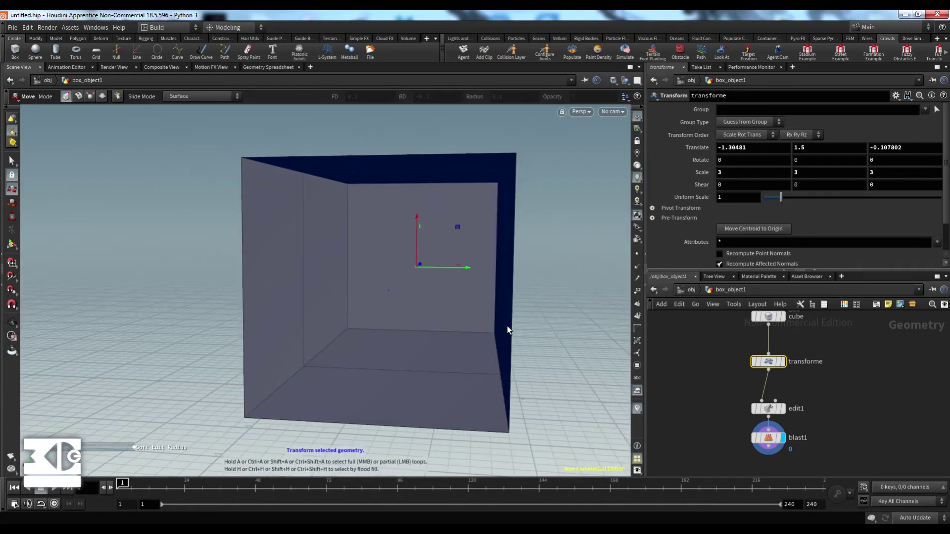
pyautogui.scroll(-3, 739, 371)
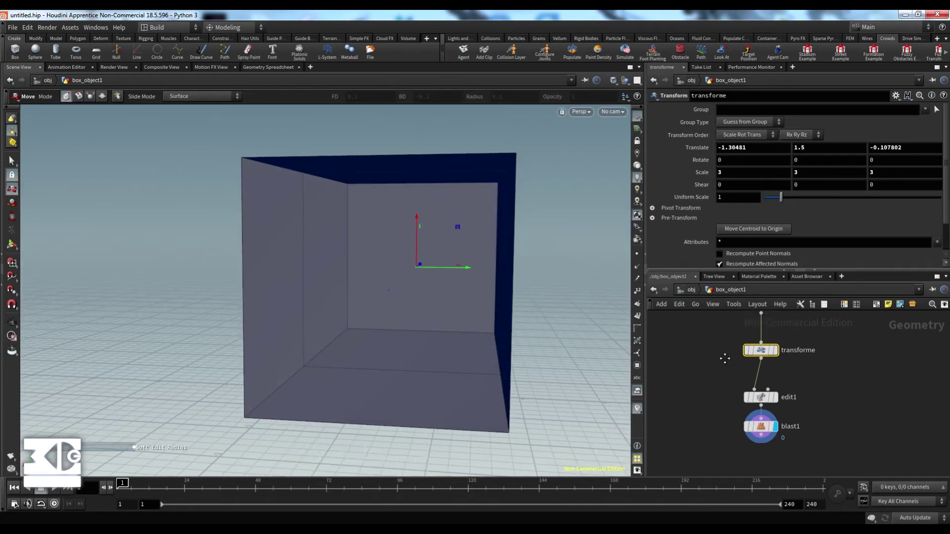
pyautogui.scroll(-2, 736, 379)
pyautogui.moveTo(715, 322); pyautogui.dragTo(814, 442)
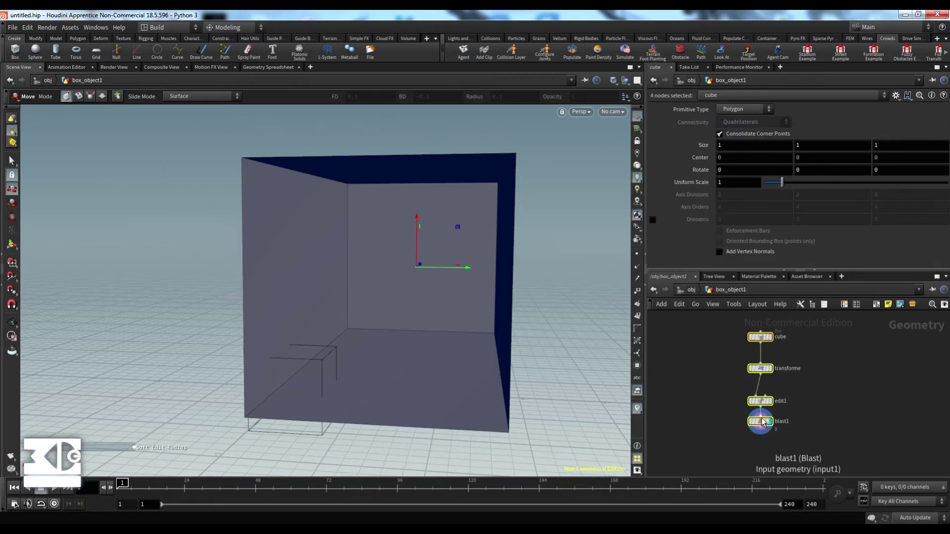
pyautogui.moveTo(761, 426); pyautogui.dragTo(770, 426)
pyautogui.click(719, 374)
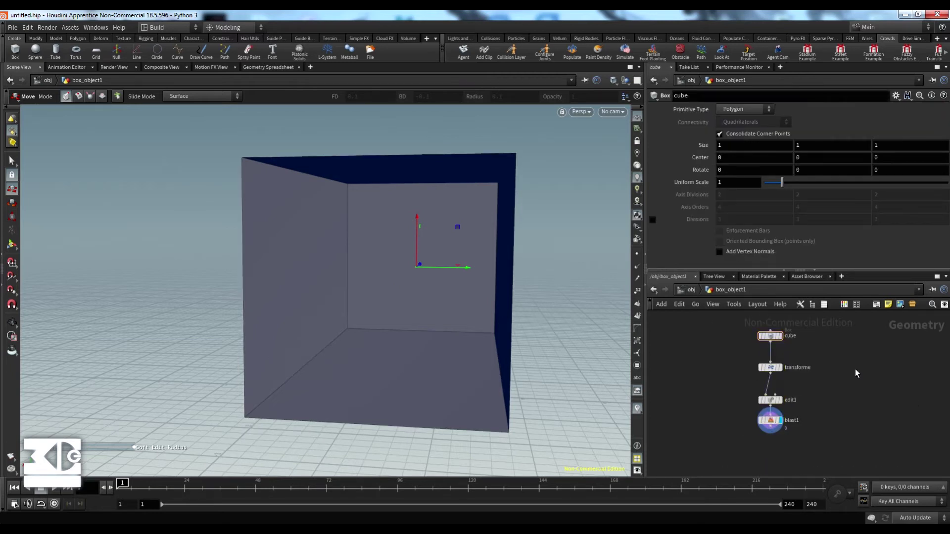
# - Add a separate Cube node beside the cube, transforme, edit and blast chain
pyautogui.press('Tab')
pyautogui.write('cu')
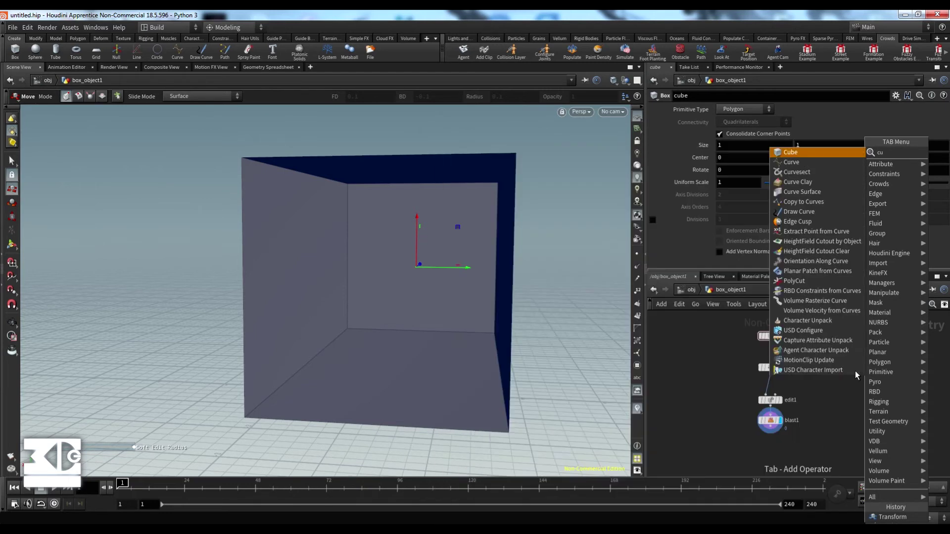
pyautogui.click(803, 152)
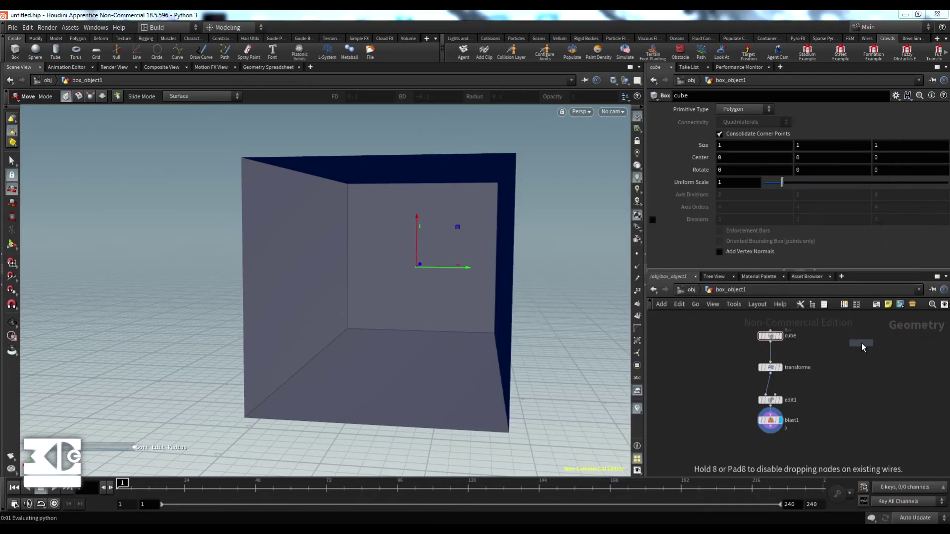
pyautogui.click(859, 331)
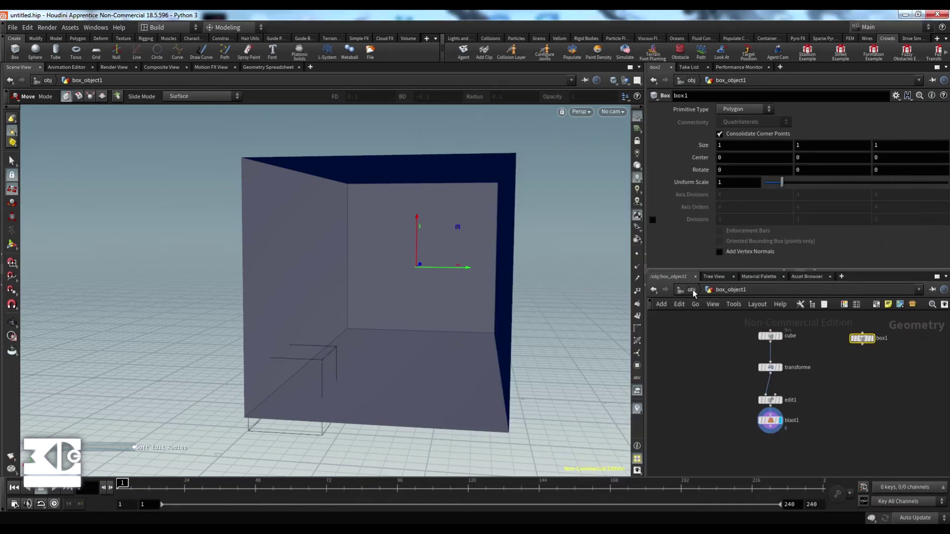
# - Go up to the object level and rename the box_object1 geometry node as scene_1
pyautogui.click(691, 290)
pyautogui.click(755, 370)
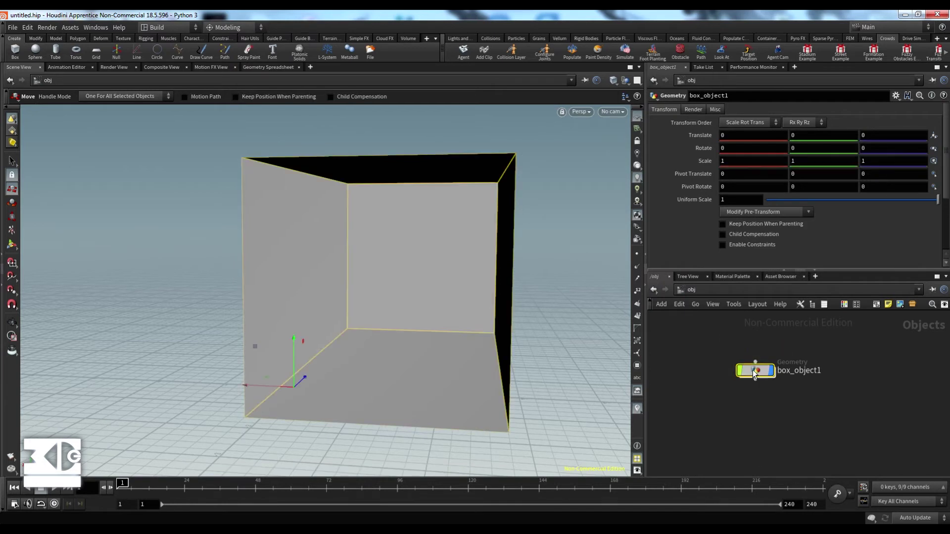
pyautogui.doubleClick(797, 370)
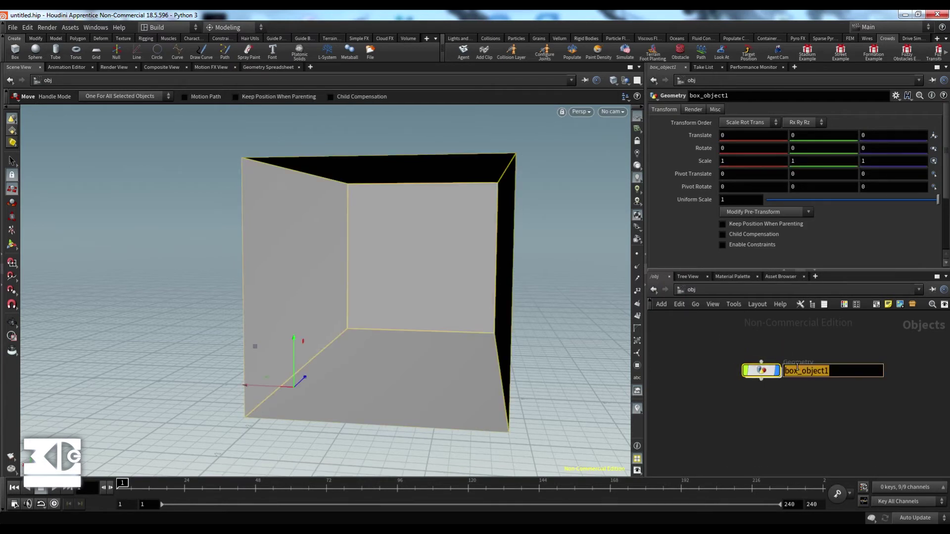
pyautogui.write('scene_')
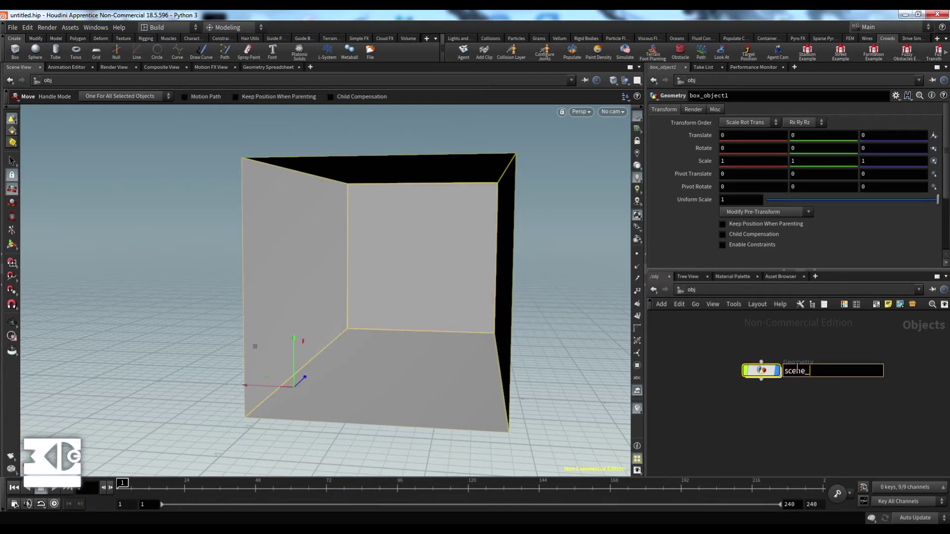
pyautogui.write('1')
pyautogui.press('Return')
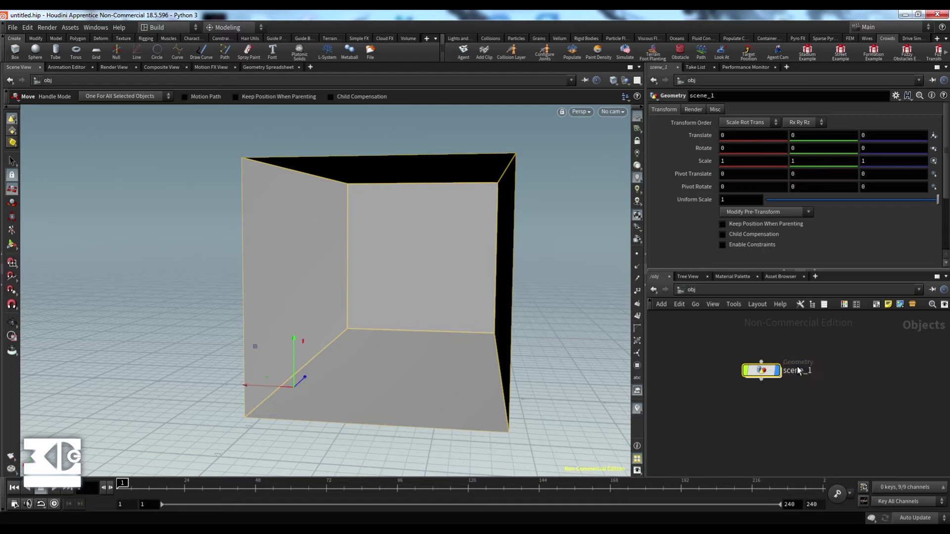
# - Inside scene_1, display the new box node and move it down beside the edit node
pyautogui.doubleClick(765, 372)
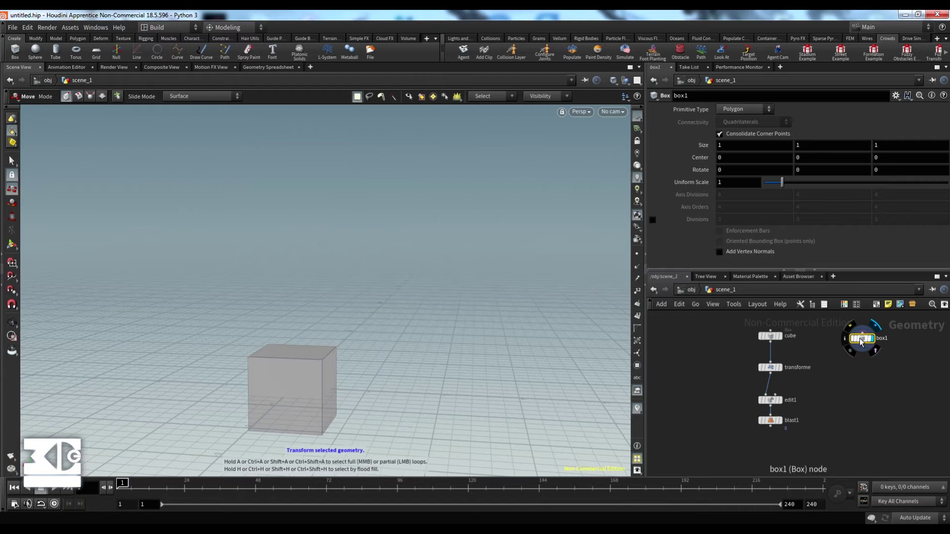
pyautogui.moveTo(863, 346); pyautogui.dragTo(868, 407)
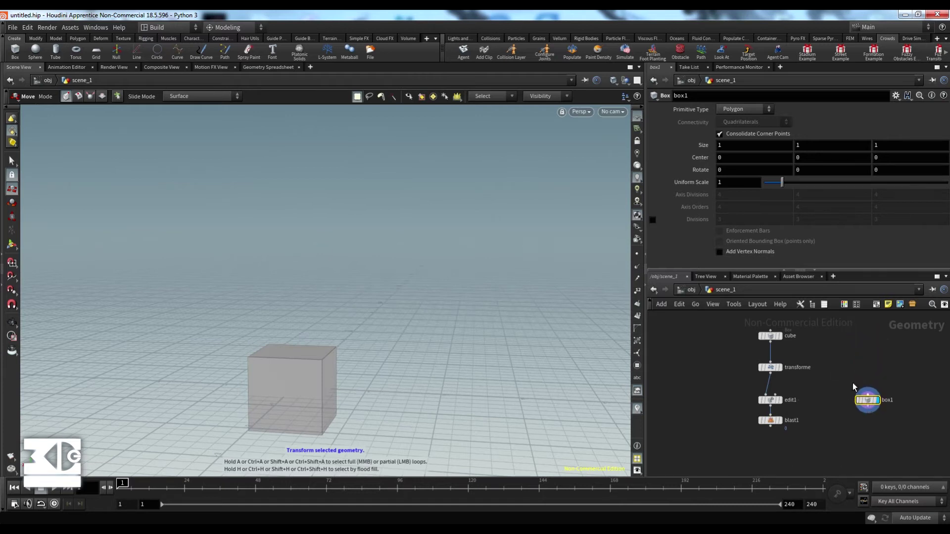
pyautogui.moveTo(795, 431); pyautogui.dragTo(781, 388, button='middle')
pyautogui.scroll(-1, 781, 388)
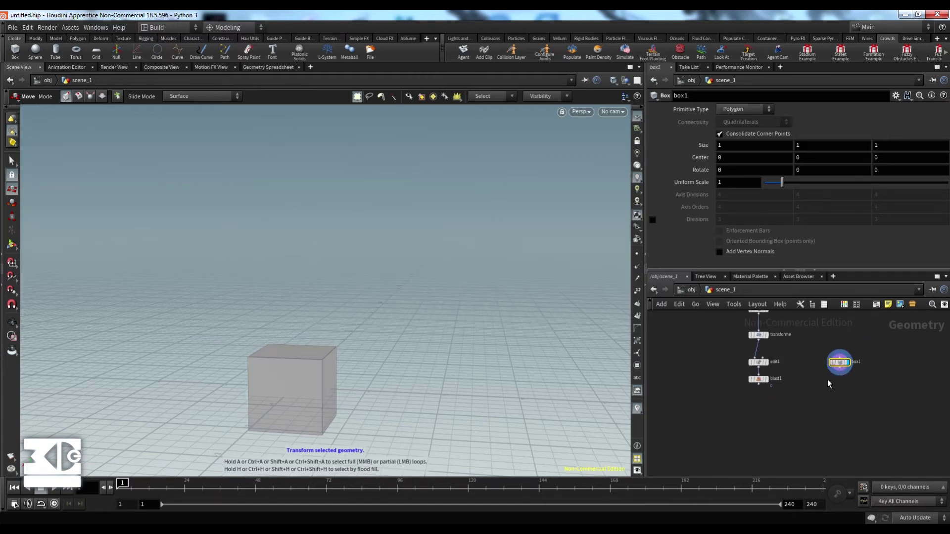
# - Add a Merge node that combines the blast node and the new box, and display its result
pyautogui.click(825, 406)
pyautogui.press('Tab')
pyautogui.write('mer')
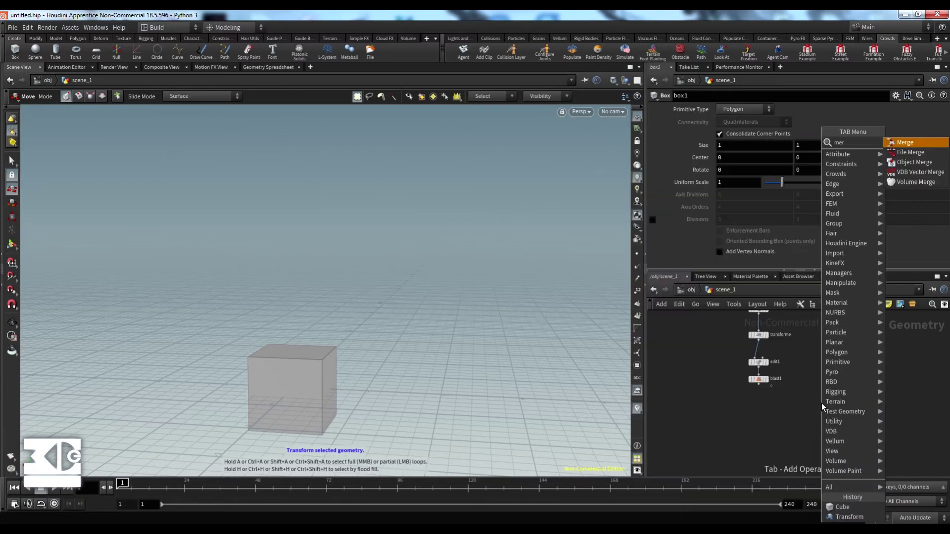
pyautogui.press('Return')
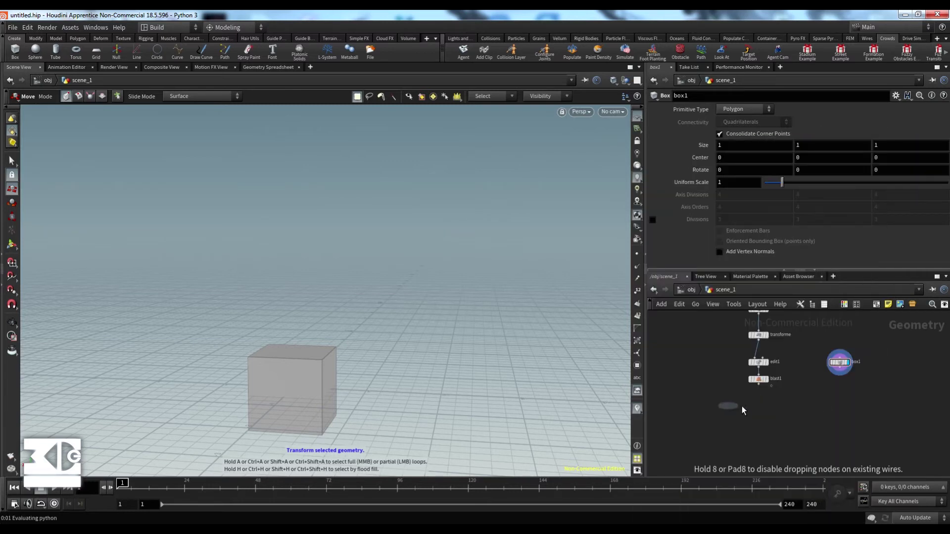
pyautogui.click(794, 409)
pyautogui.moveTo(794, 405); pyautogui.dragTo(840, 370)
pyautogui.click(802, 408)
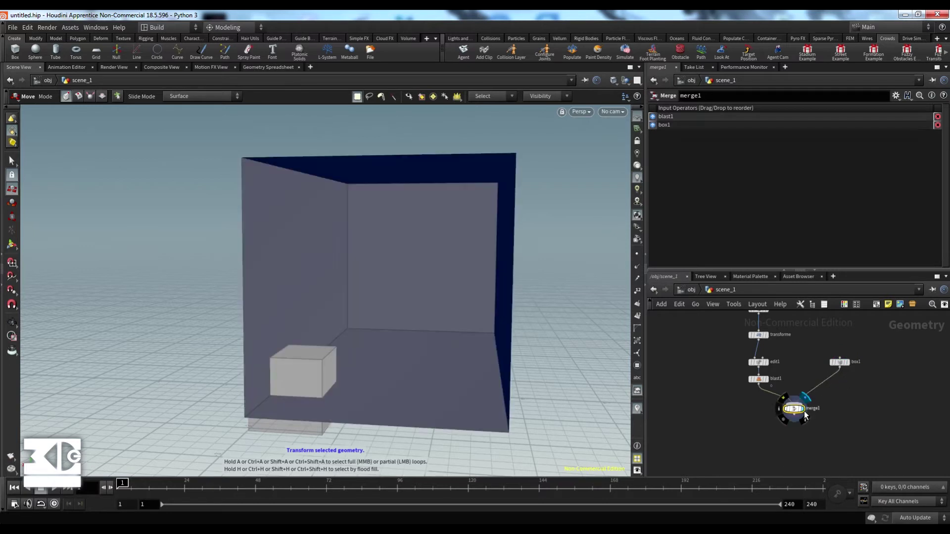
pyautogui.press('Escape')
pyautogui.keyDown('alt'); pyautogui.moveTo(401, 379); pyautogui.dragTo(377, 380); pyautogui.keyUp('alt')
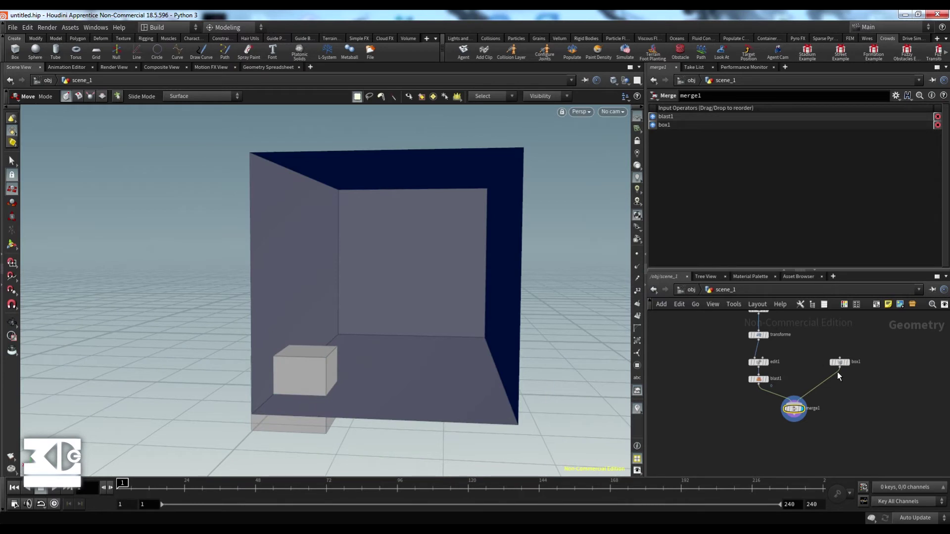
# - Delete the Merge node and the extra box node from the scene_1 network
pyautogui.moveTo(895, 407); pyautogui.dragTo(895, 411)
pyautogui.press('Delete')
pyautogui.moveTo(838, 379); pyautogui.dragTo(765, 413)
pyautogui.moveTo(829, 407); pyautogui.dragTo(773, 428)
pyautogui.press('Delete')
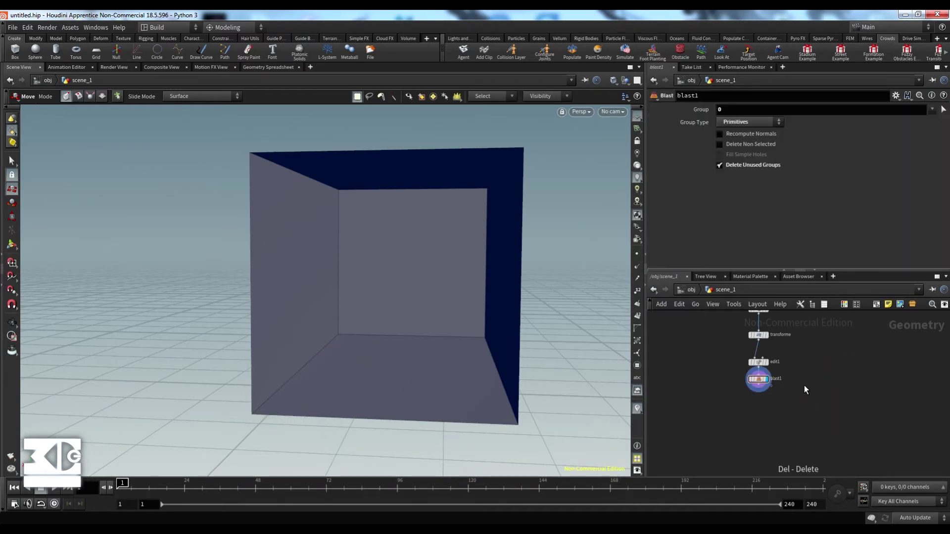
# - Return to the object level, shift the scene_1 node slightly upward, and switch its display off and on again
pyautogui.click(688, 290)
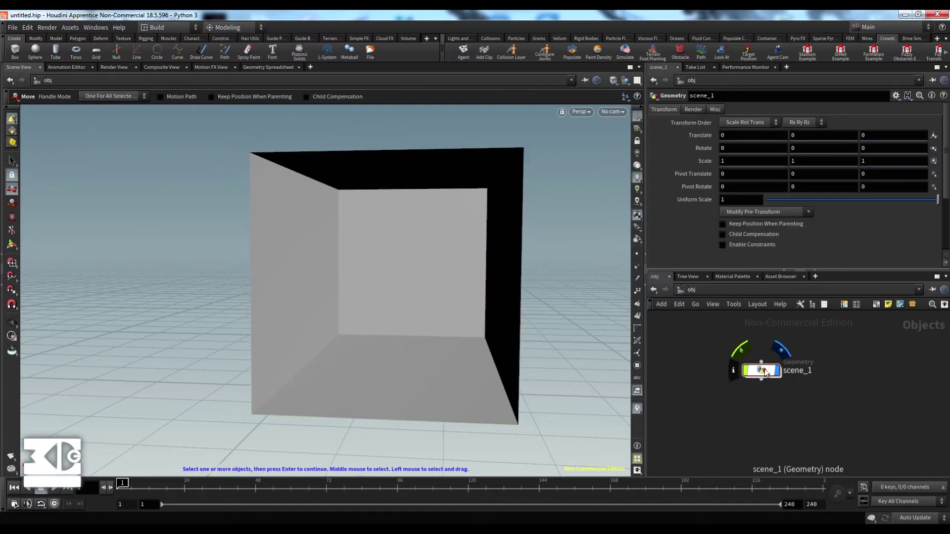
pyautogui.moveTo(761, 370); pyautogui.dragTo(761, 351)
pyautogui.click(778, 352)
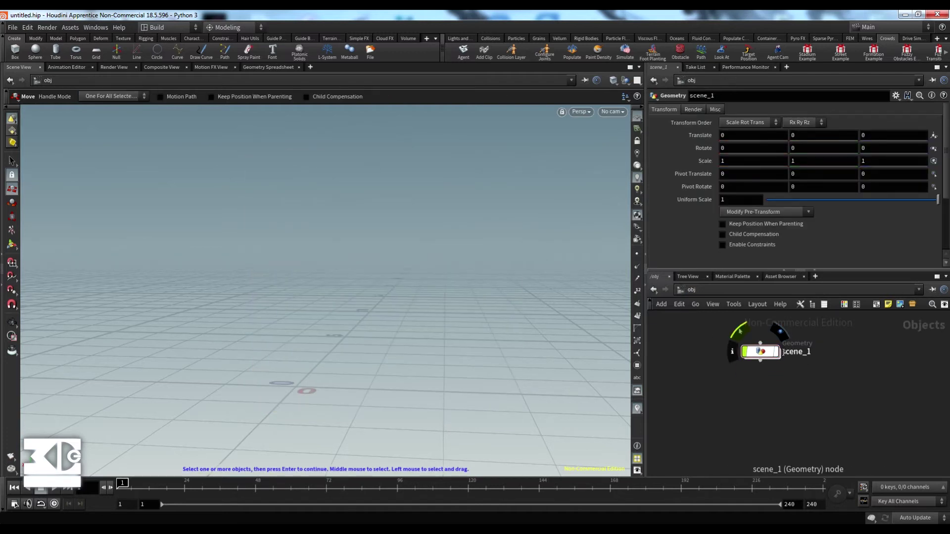
pyautogui.click(782, 354)
# - Rename the scene_1 geometry node as couloir
pyautogui.doubleClick(790, 353)
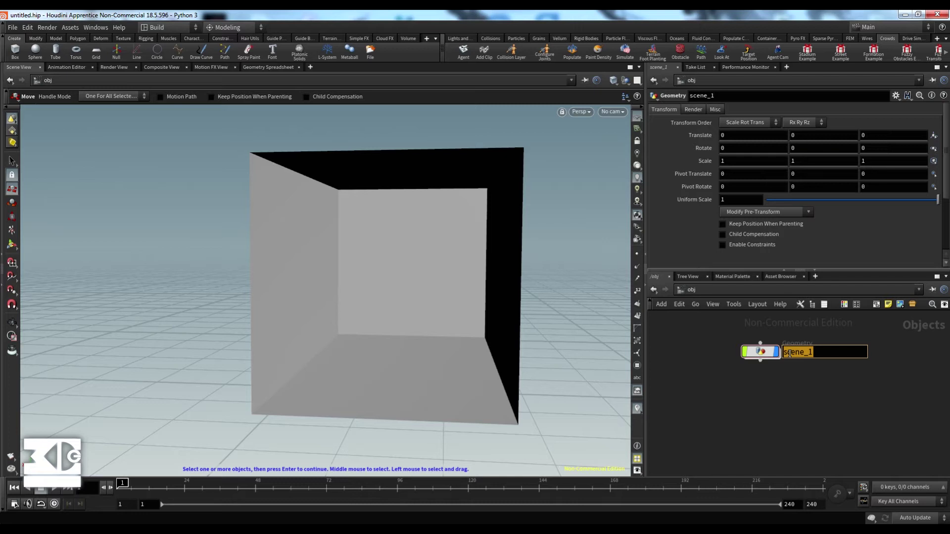
pyautogui.write('couloir')
pyautogui.press('Return')
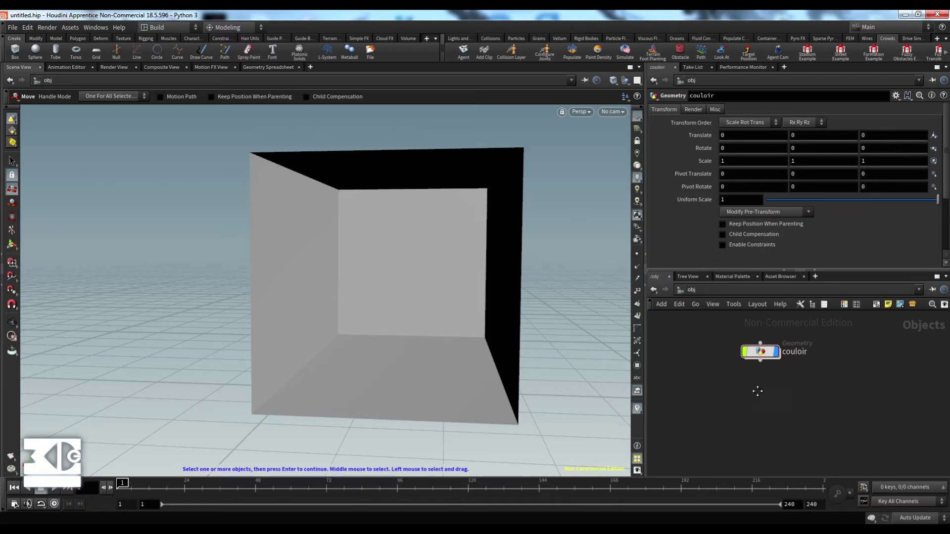
# - Add a second Geometry node below couloir and name it objets
pyautogui.press('Tab')
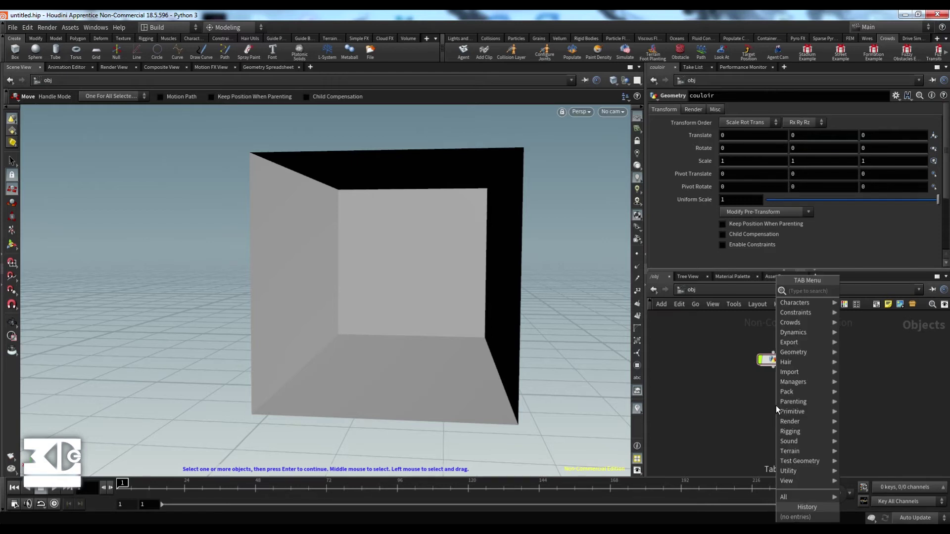
pyautogui.write('geo')
pyautogui.press('Return')
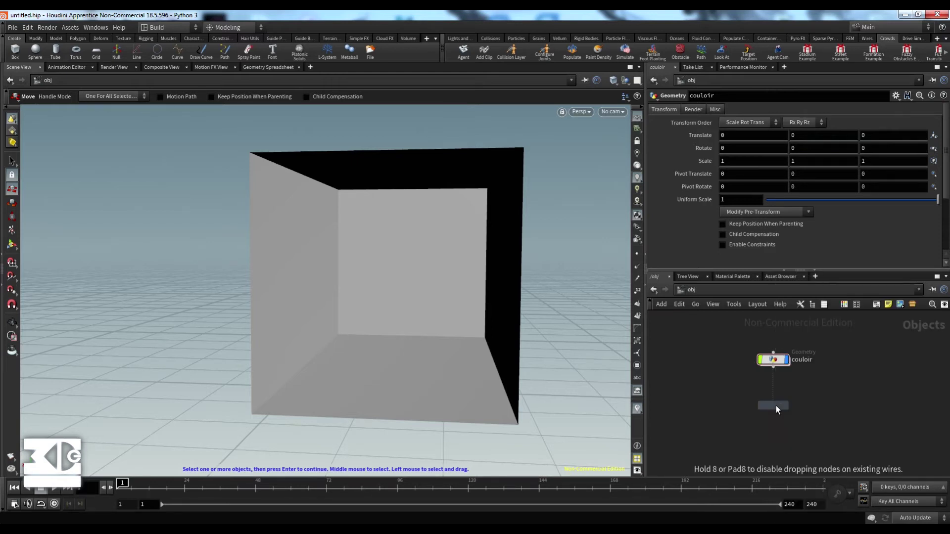
pyautogui.click(776, 406)
pyautogui.doubleClick(799, 406)
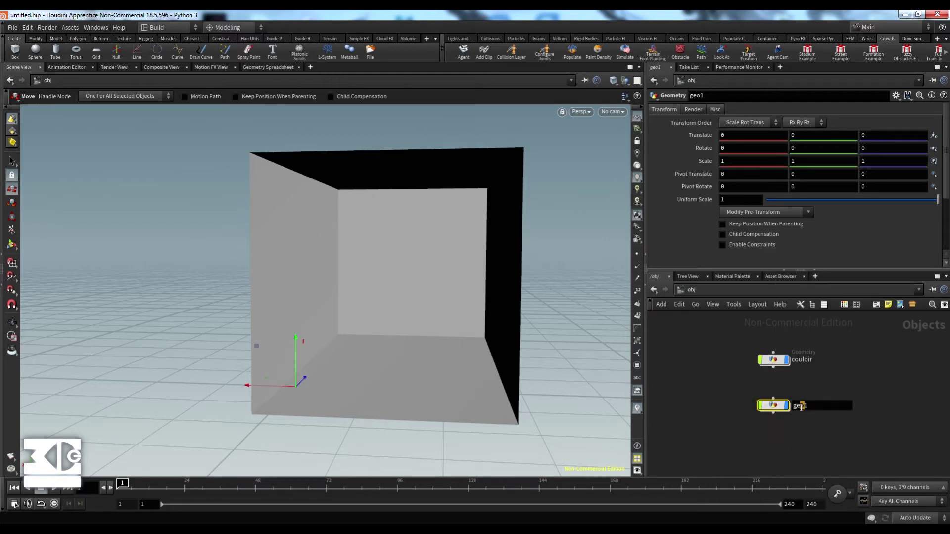
pyautogui.doubleClick(801, 408)
pyautogui.write('objets')
pyautogui.press('Return')
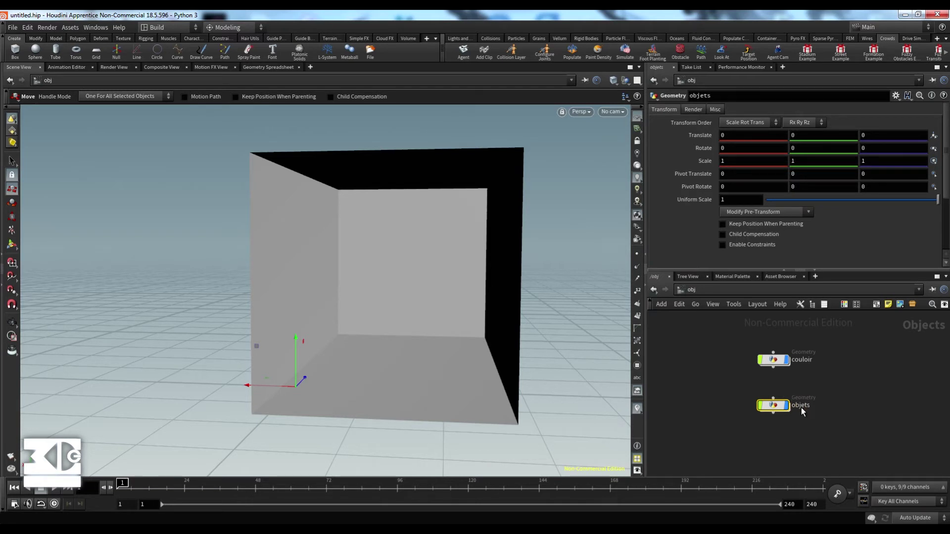
# - Add a Sphere node inside the objets geometry node
pyautogui.doubleClick(783, 407)
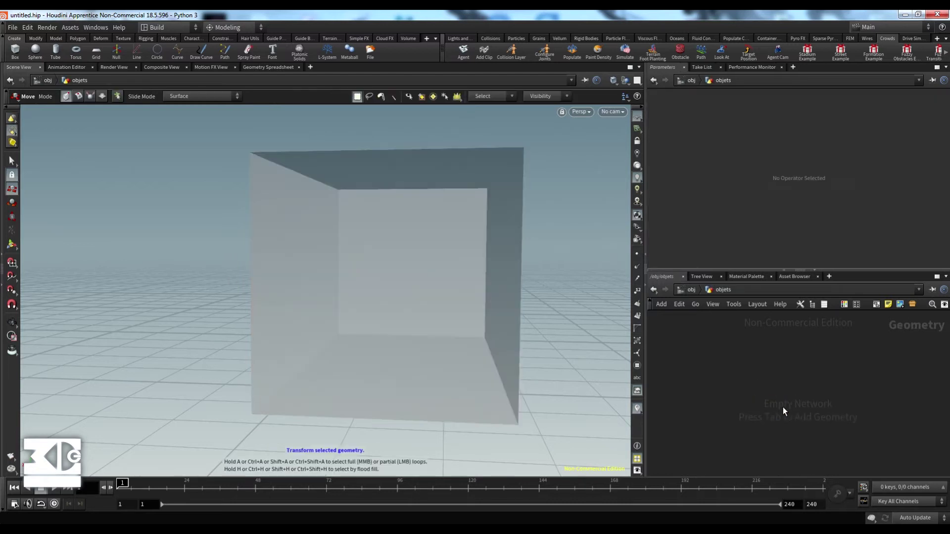
pyautogui.press('Tab')
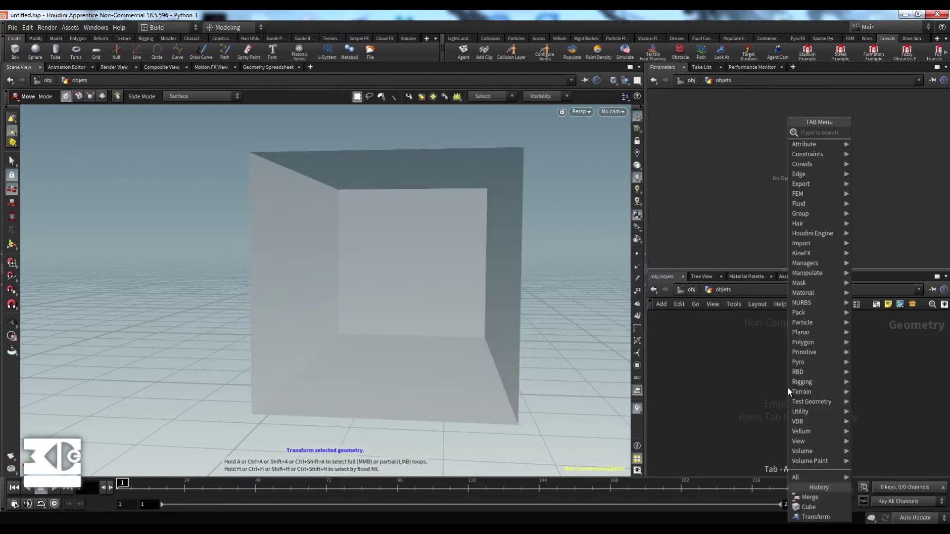
pyautogui.write('sph')
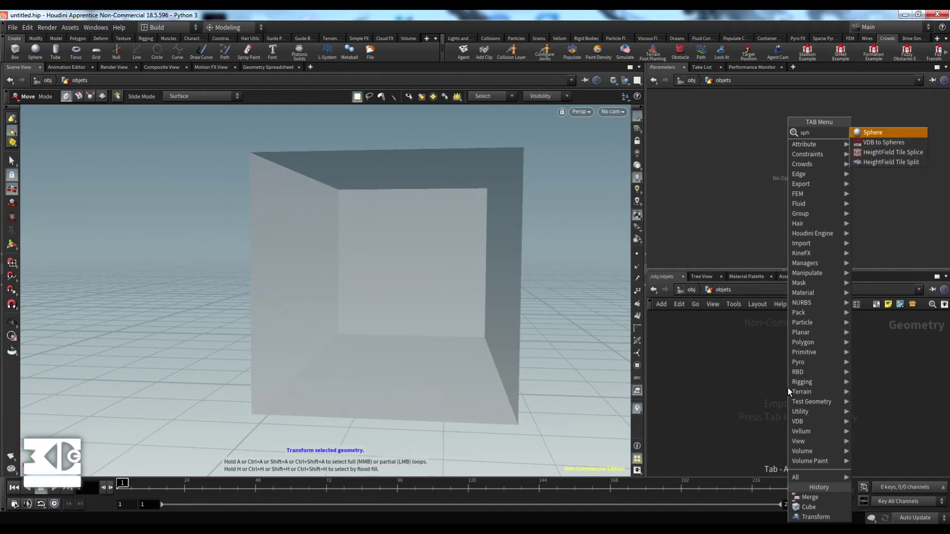
pyautogui.press('Return')
pyautogui.click(787, 388)
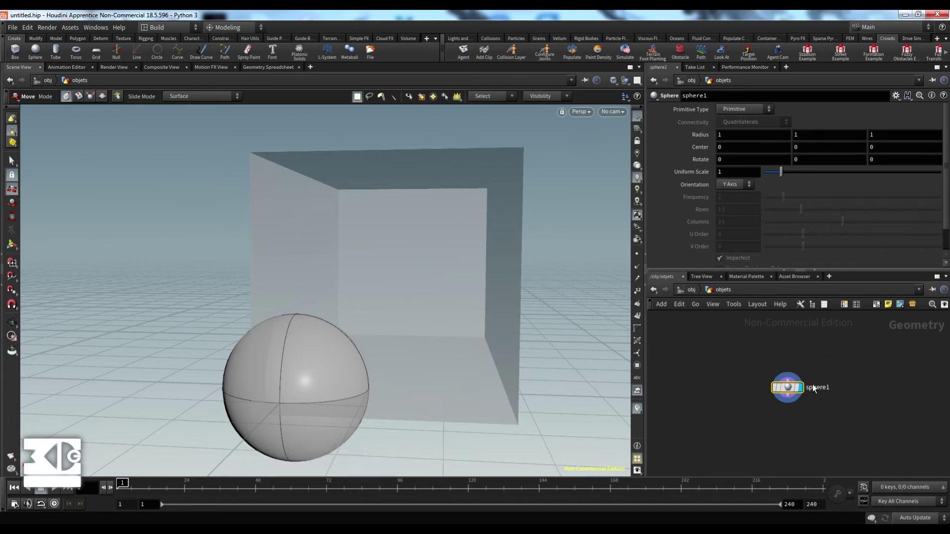
# - Move the sphere node slightly upward in the network and place a Transform node below it
pyautogui.press('s')
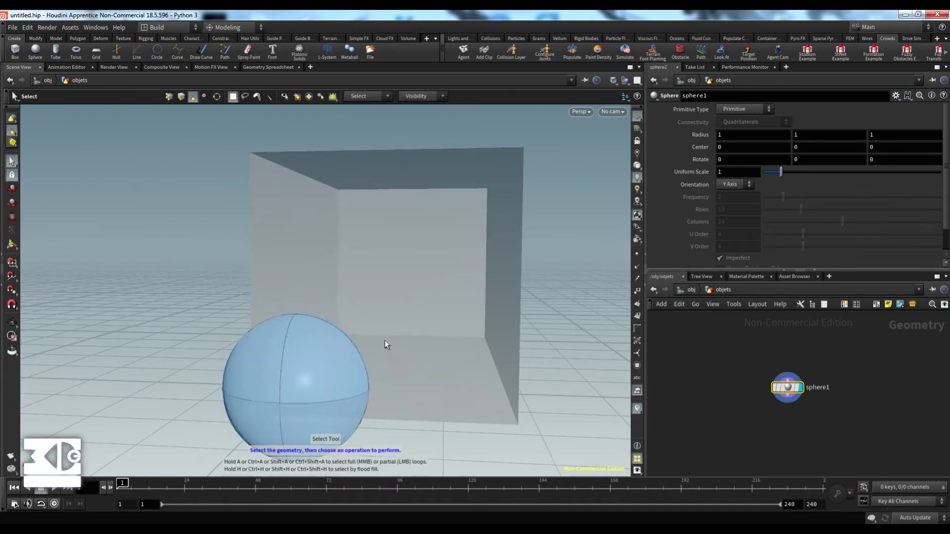
pyautogui.keyDown('alt'); pyautogui.moveTo(534, 339); pyautogui.dragTo(405, 352); pyautogui.keyUp('alt')
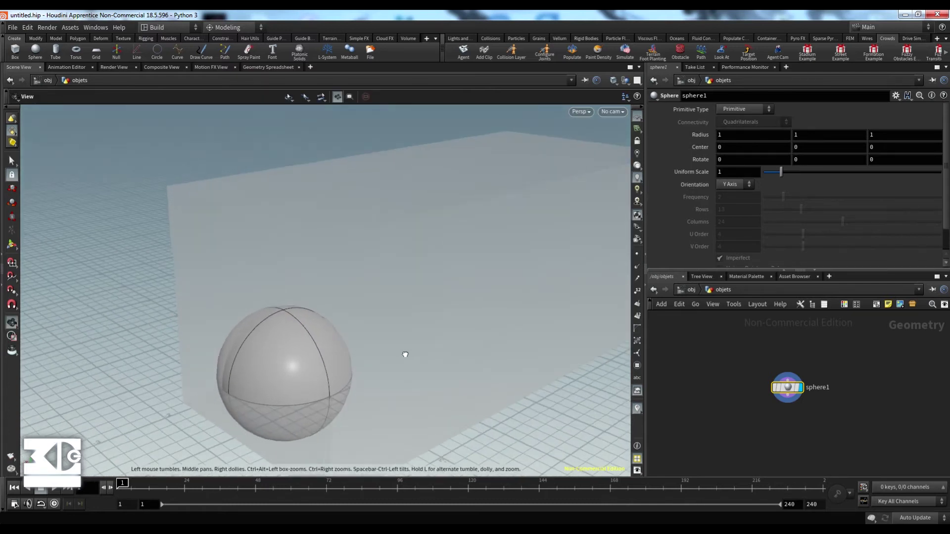
pyautogui.moveTo(786, 386); pyautogui.dragTo(779, 365)
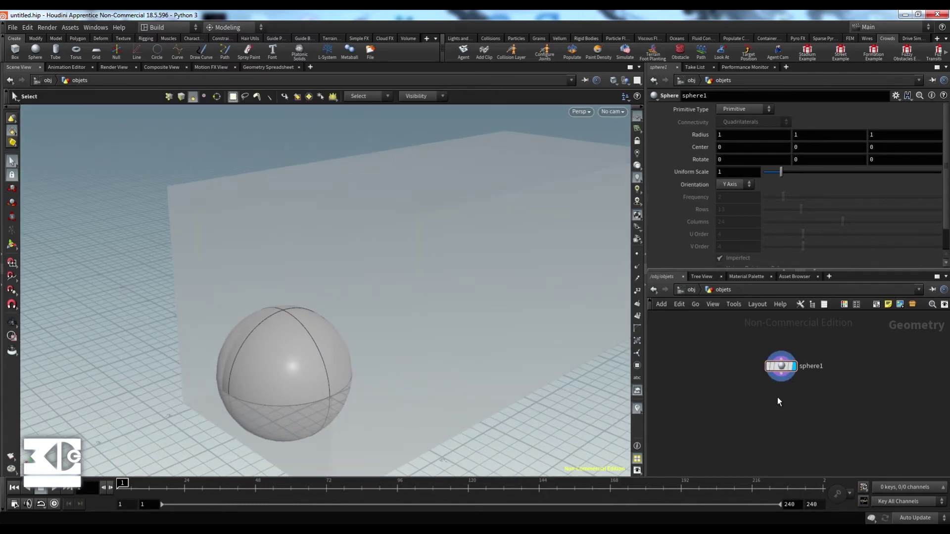
pyautogui.press('Tab')
pyautogui.write('tran')
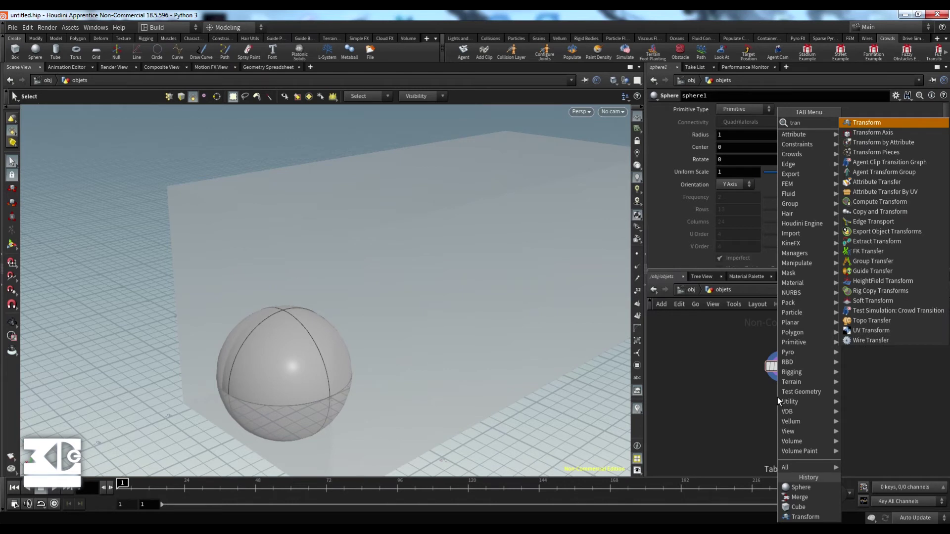
pyautogui.press('Return')
pyautogui.click(778, 397)
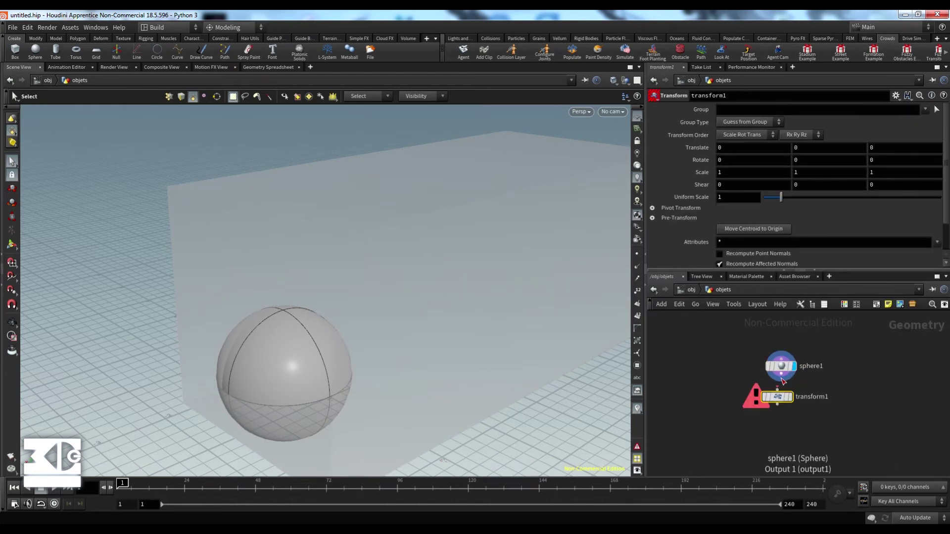
# - Connect the sphere to the transform node, display that node, and set its X translation to -0.7
pyautogui.moveTo(781, 375); pyautogui.dragTo(778, 405)
pyautogui.click(794, 404)
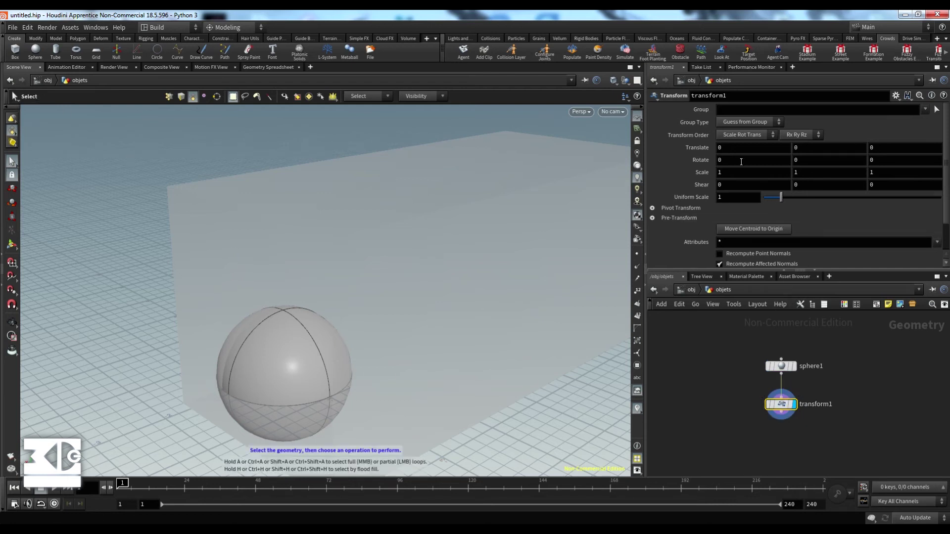
pyautogui.moveTo(730, 148); pyautogui.dragTo(692, 154, button='middle')
pyautogui.moveTo(757, 171)
pyautogui.mouseDown(button='middle')
pyautogui.moveTo(721, 171)
pyautogui.moveTo(741, 170)
pyautogui.mouseUp(button='middle')
pyautogui.click(772, 173)
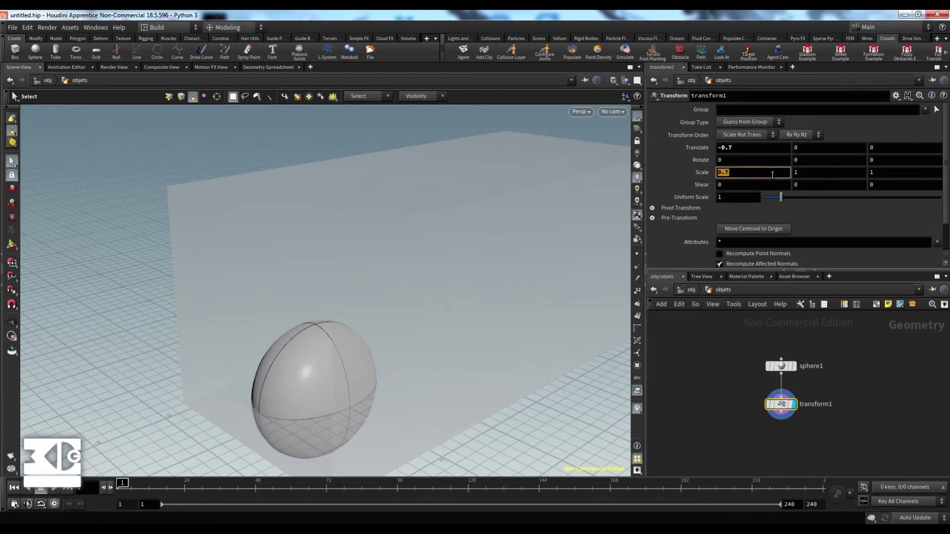
pyautogui.write('0')
pyautogui.press('BackSpace')
pyautogui.write('1')
pyautogui.press('Return')
# - Set the sphere transform's uniform scale to 0.5 and its Y translation to 0.5
pyautogui.moveTo(781, 197); pyautogui.dragTo(772, 197)
pyautogui.press('space')
pyautogui.moveTo(365, 276); pyautogui.dragTo(452, 253)
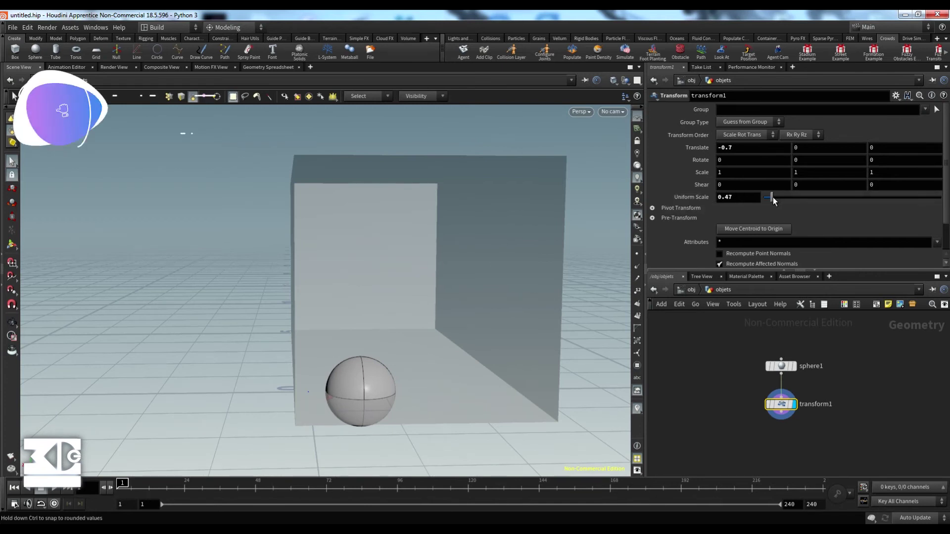
pyautogui.press('Return')
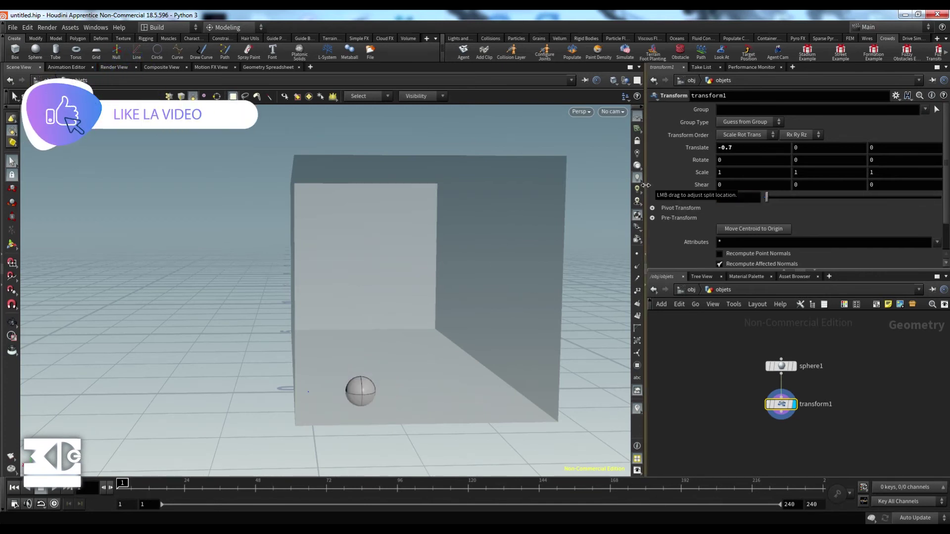
pyautogui.write('.5')
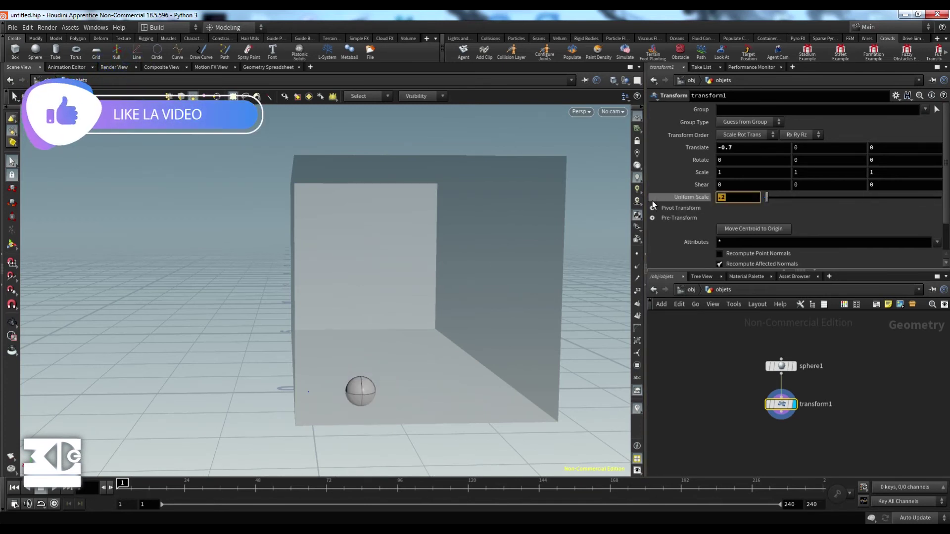
pyautogui.press('Return')
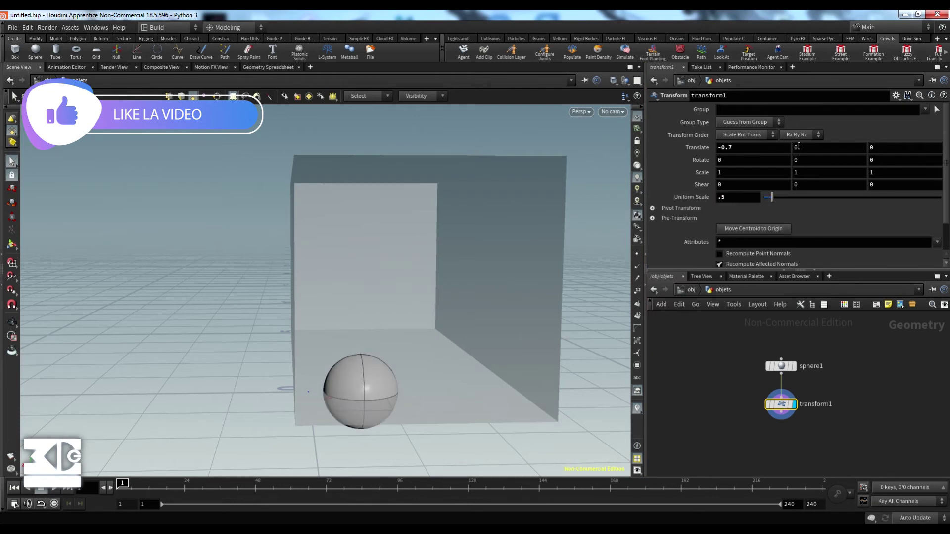
pyautogui.moveTo(799, 147); pyautogui.dragTo(830, 146, button='middle')
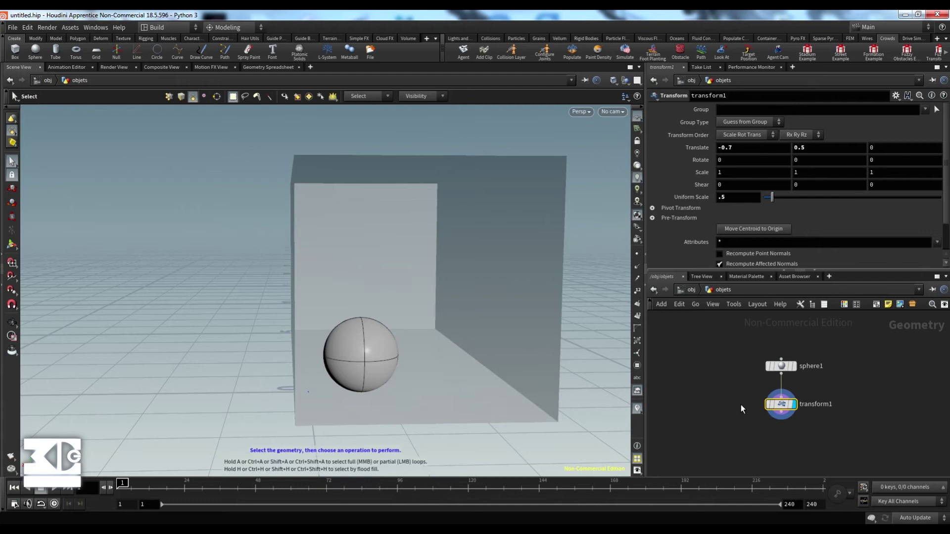
pyautogui.keyDown('alt'); pyautogui.moveTo(414, 346); pyautogui.dragTo(399, 360); pyautogui.keyUp('alt')
# - Start a new project and name it projet_houdini_debutant
pyautogui.click(11, 29)
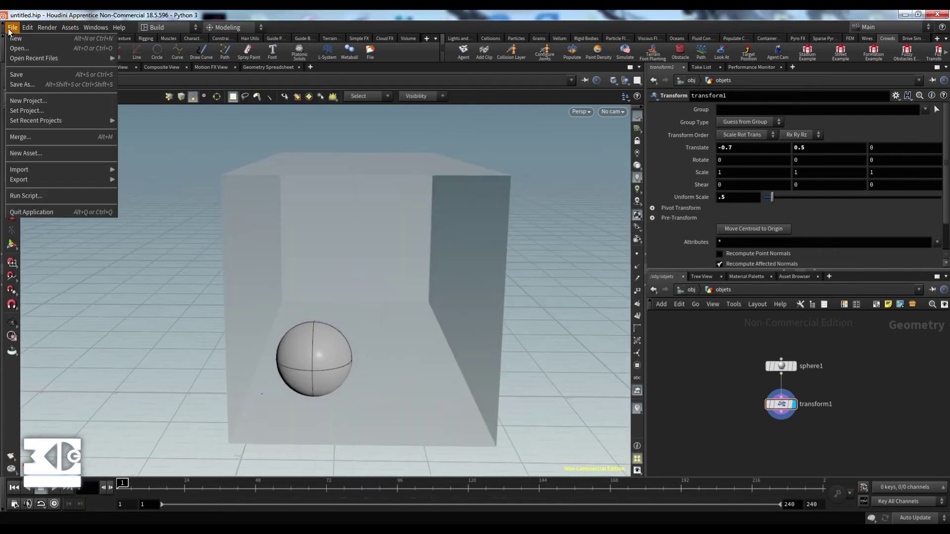
pyautogui.click(38, 100)
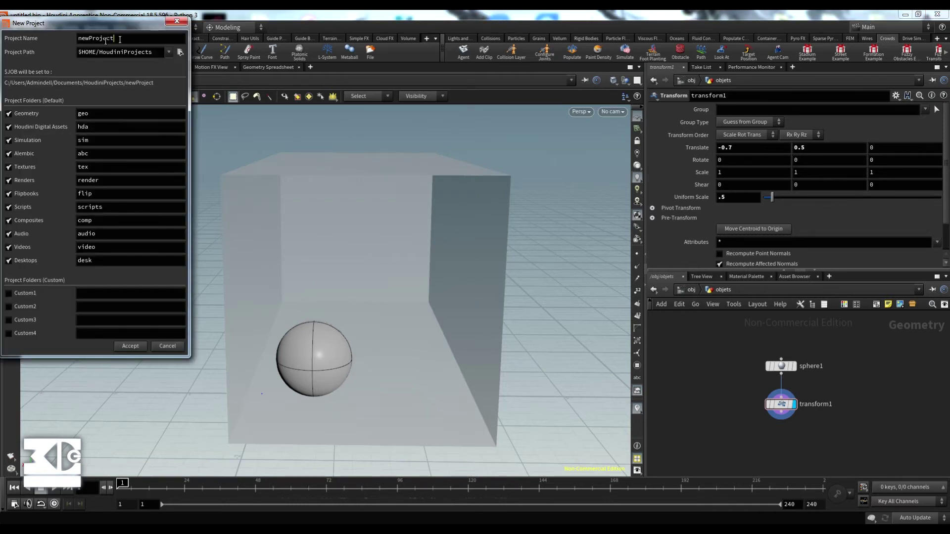
pyautogui.moveTo(119, 39); pyautogui.dragTo(57, 42)
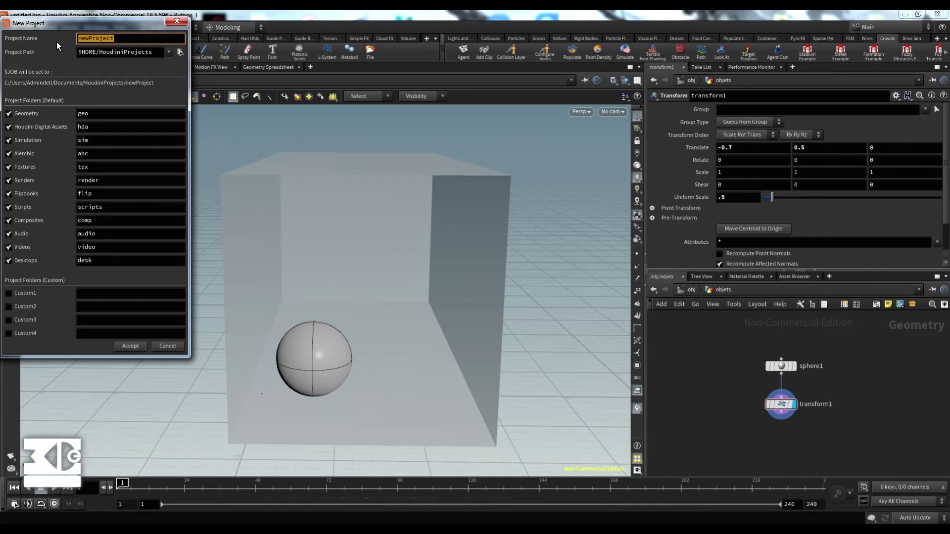
pyautogui.write('projet_houdini_debutant')
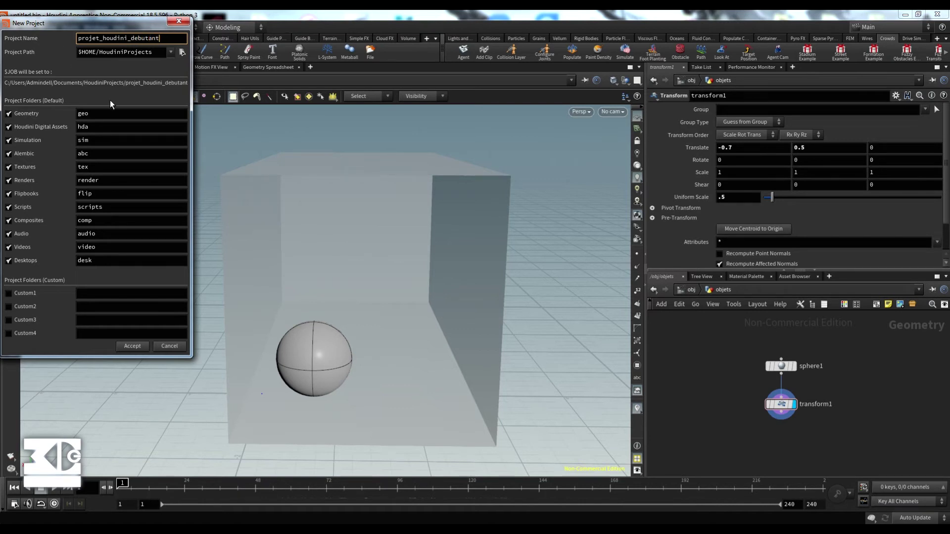
# - Set the project path to HoudiniProjects inside the desktop folder "houdini tuto debutant" and create the project with its default folders
pyautogui.click(181, 52)
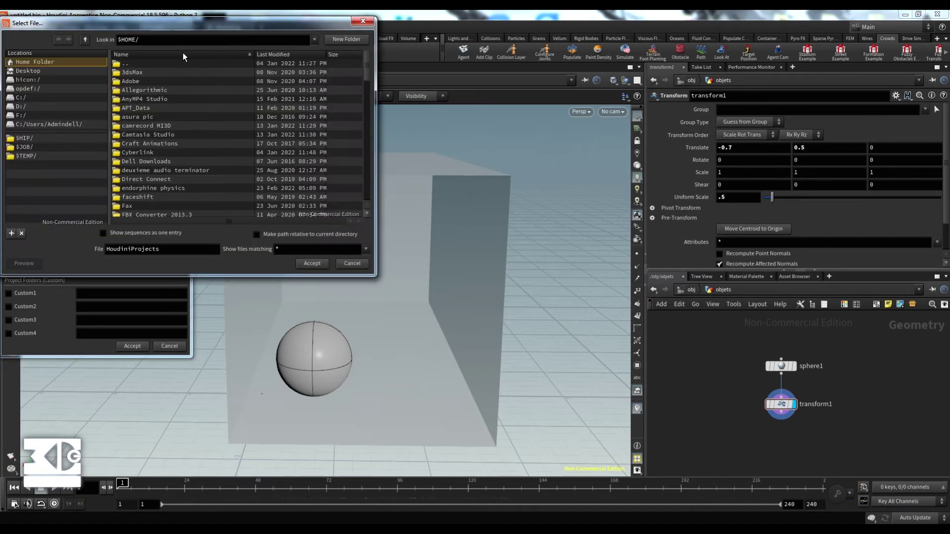
pyautogui.click(22, 70)
pyautogui.scroll(-5, 162, 154)
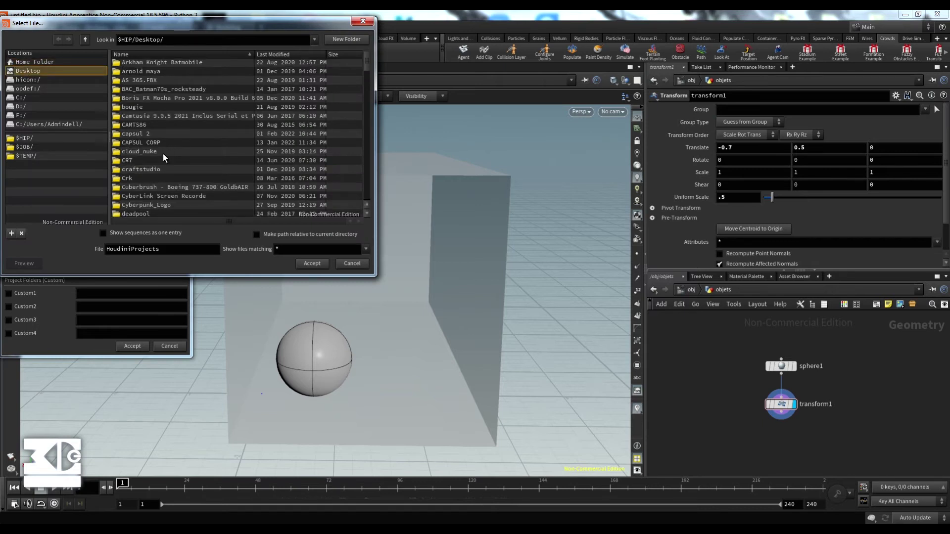
pyautogui.scroll(-8, 162, 155)
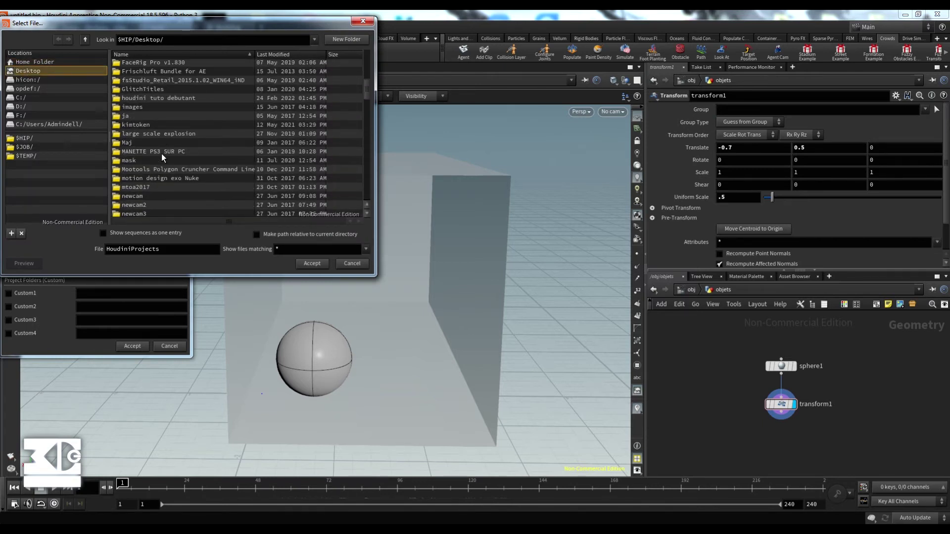
pyautogui.scroll(5, 158, 156)
pyautogui.doubleClick(147, 116)
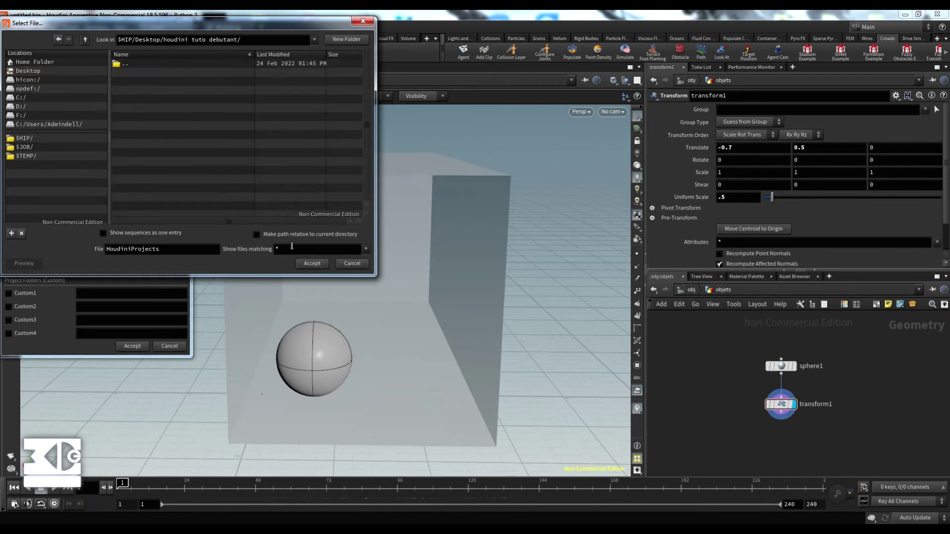
pyautogui.click(309, 263)
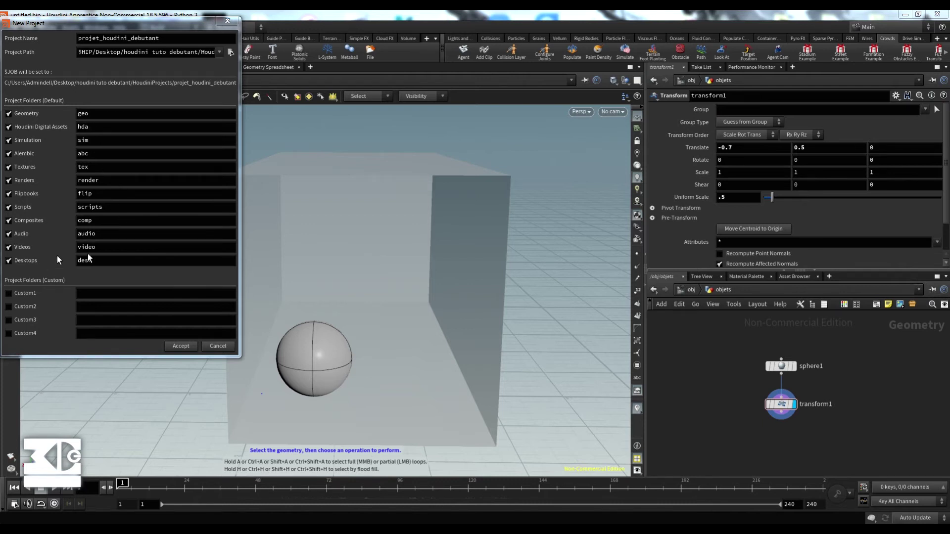
pyautogui.click(184, 347)
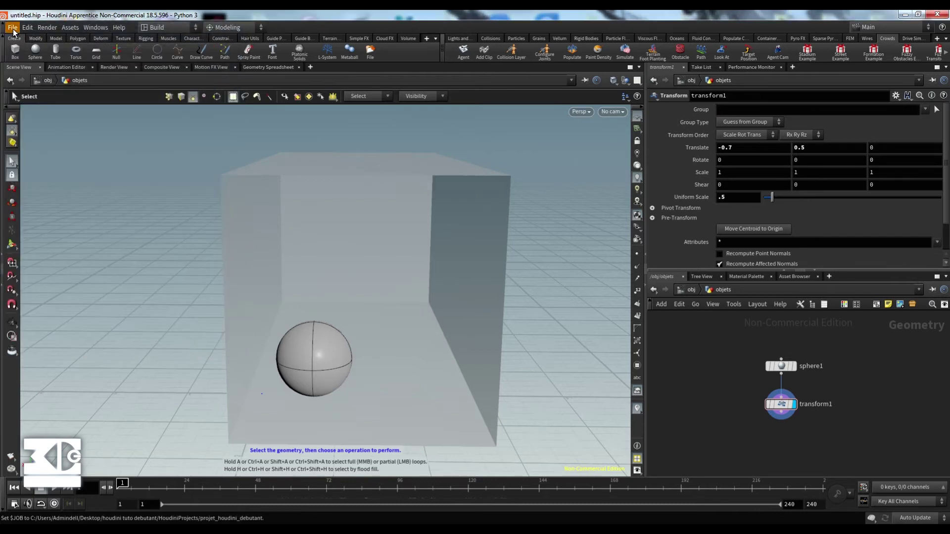
# - Save the scene in the new project folder as houdini_debutant01
pyautogui.click(12, 27)
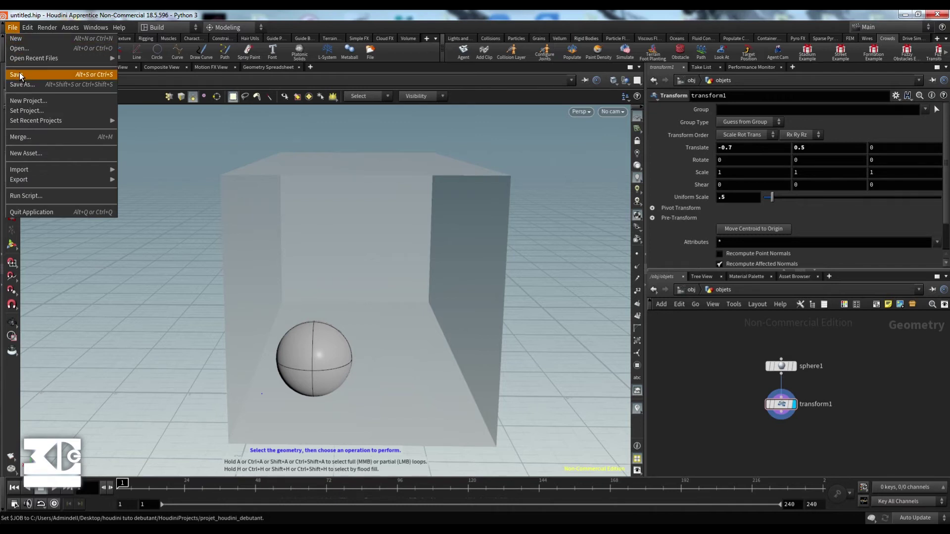
pyautogui.click(20, 76)
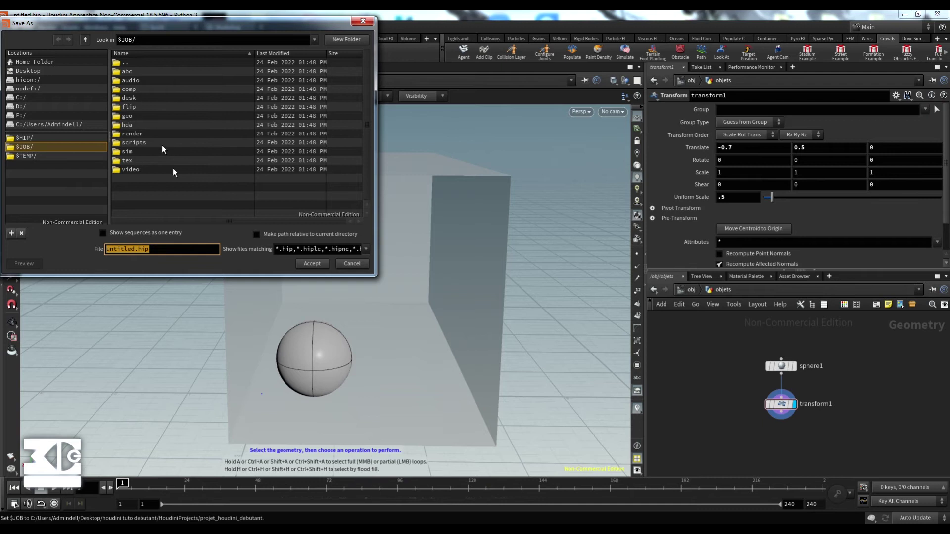
pyautogui.click(134, 250)
pyautogui.moveTo(137, 250); pyautogui.dragTo(55, 247)
pyautogui.click(135, 249)
pyautogui.write('houdini_')
pyautogui.write('debutant')
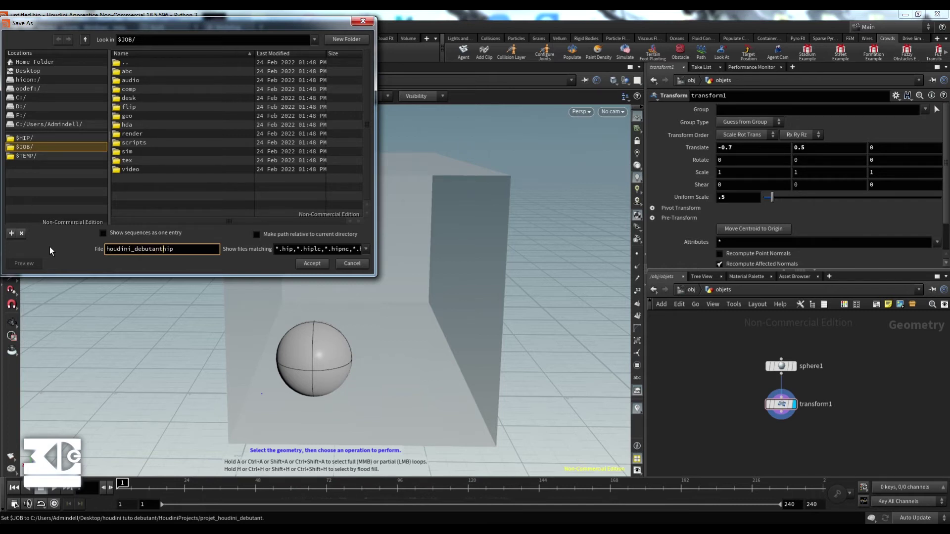
pyautogui.write('.')
pyautogui.write('01')
pyautogui.press('Return')
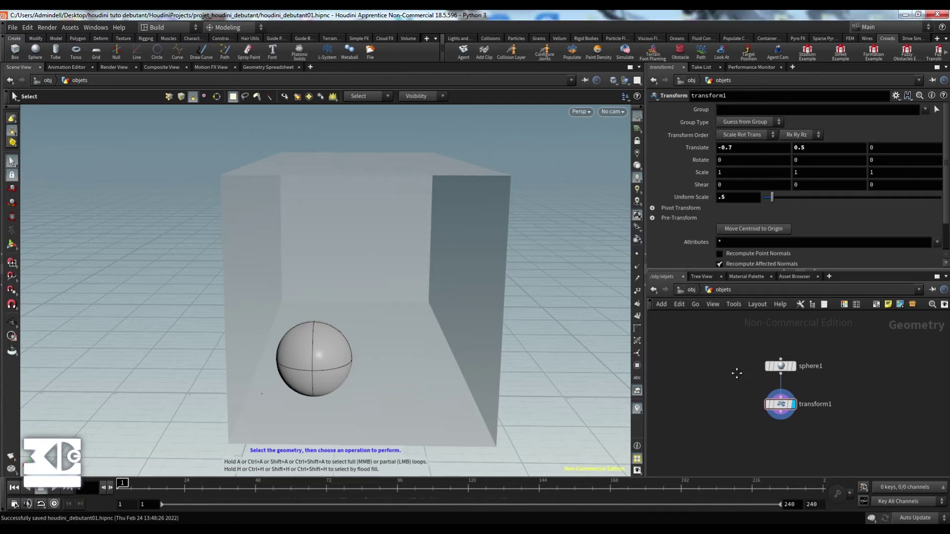
# - Add a Tube node beside the sphere node in the objets network and display it
pyautogui.moveTo(740, 373); pyautogui.dragTo(703, 361, button='middle')
pyautogui.keyDown('alt'); pyautogui.moveTo(326, 338); pyautogui.dragTo(405, 334); pyautogui.keyUp('alt')
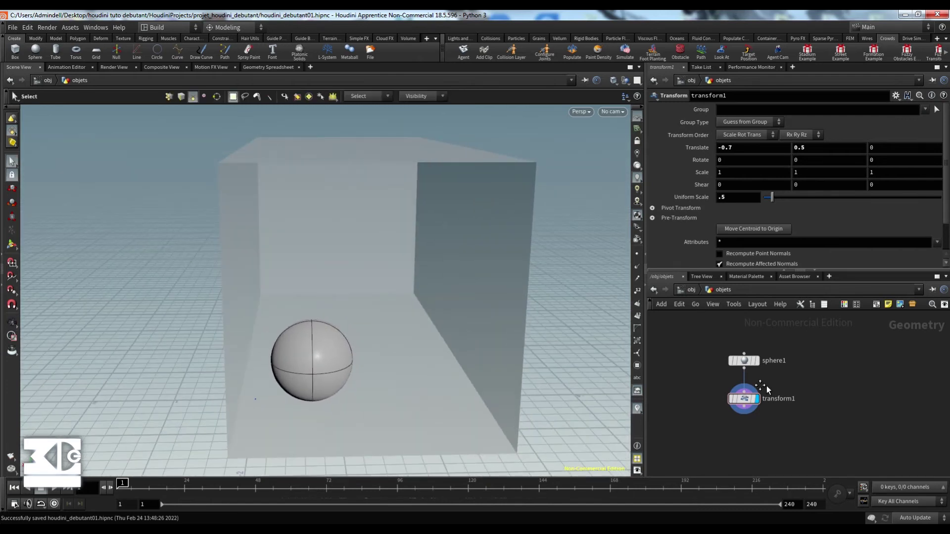
pyautogui.press('Tab')
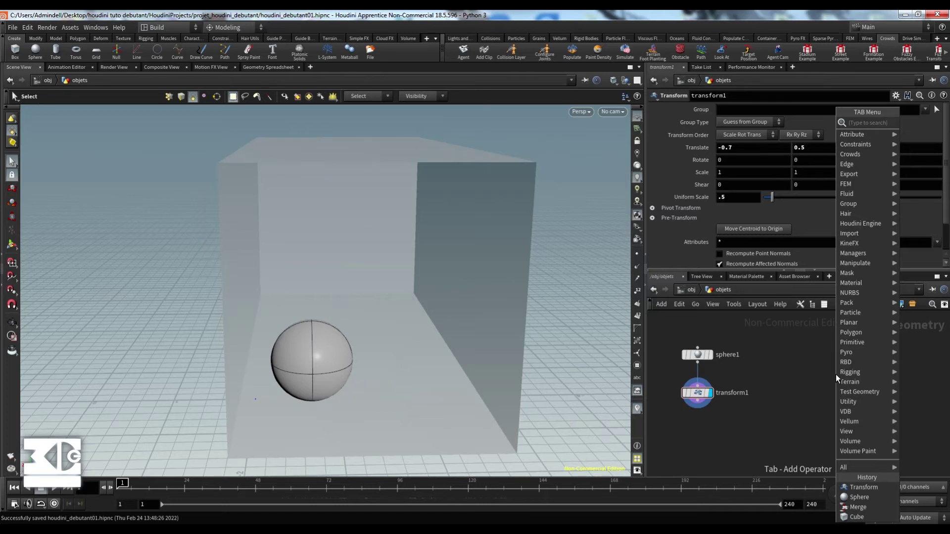
pyautogui.write('tub')
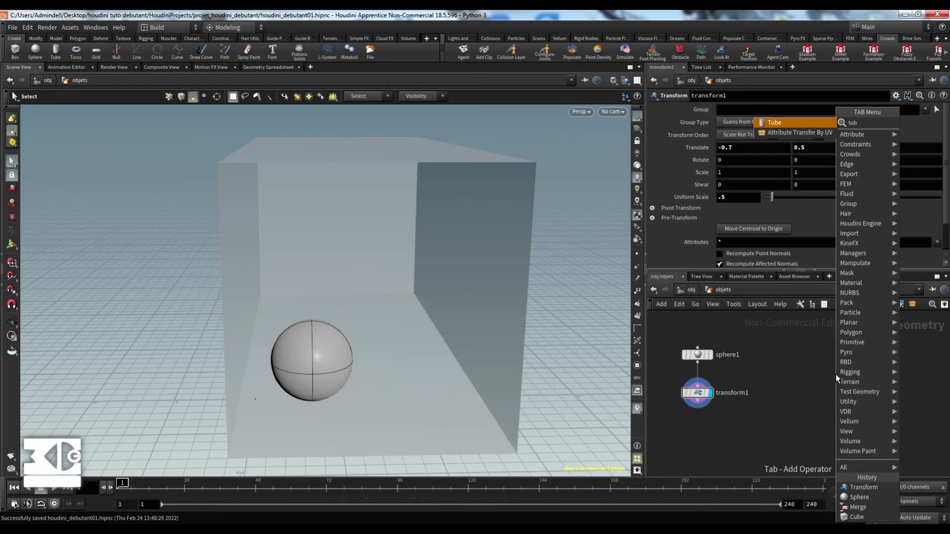
pyautogui.write('e')
pyautogui.press('Return')
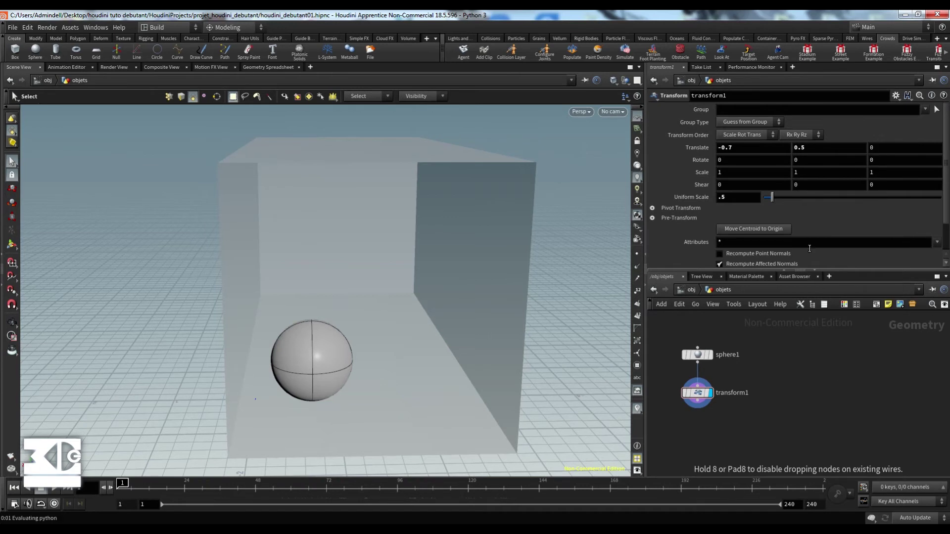
pyautogui.click(790, 356)
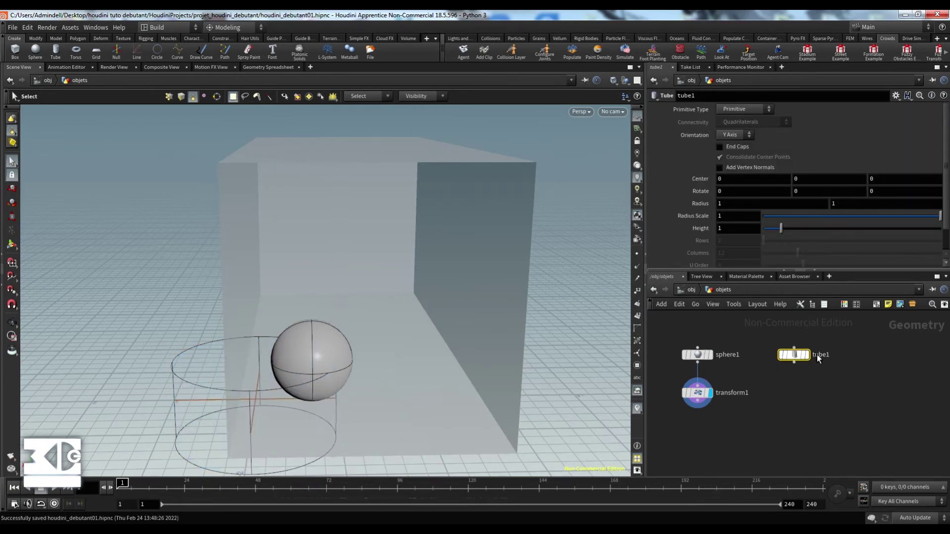
pyautogui.click(807, 355)
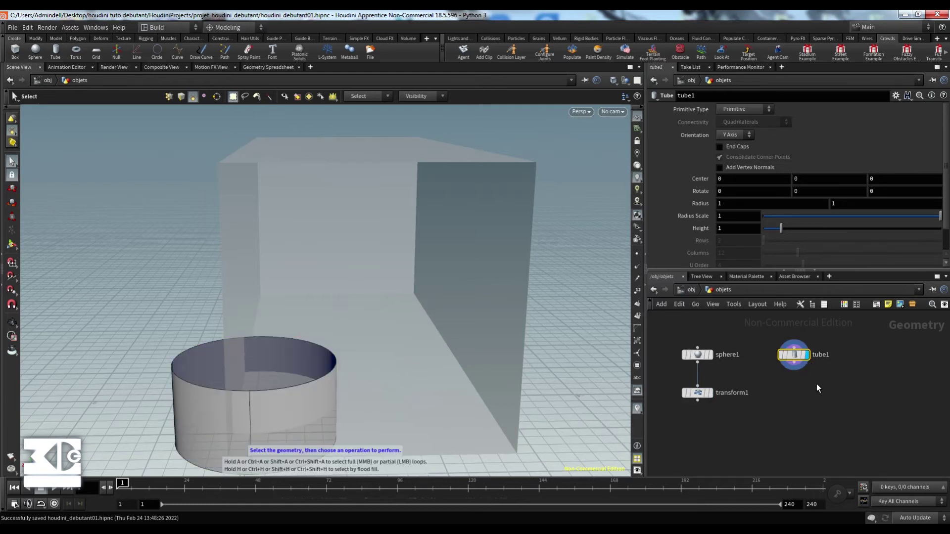
# - Add a Transform node below the tube, connect the tube to it, and display the new node
pyautogui.press('Tab')
pyautogui.write('trans')
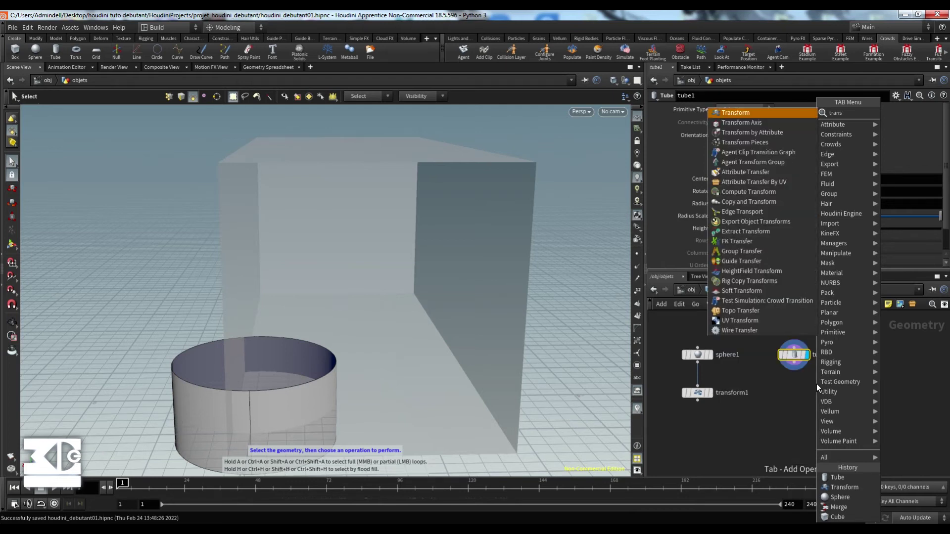
pyautogui.press('Return')
pyautogui.click(817, 385)
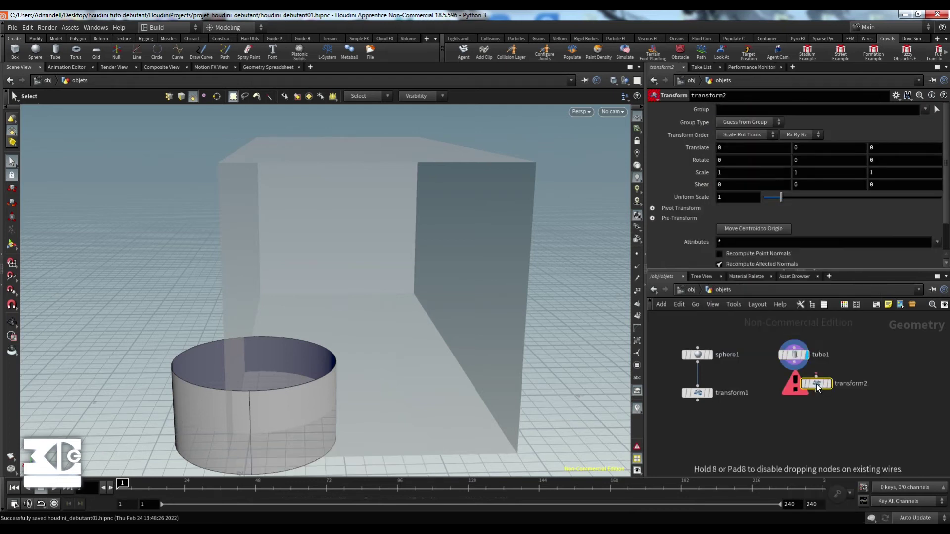
pyautogui.moveTo(816, 376); pyautogui.dragTo(798, 390)
pyautogui.click(812, 392)
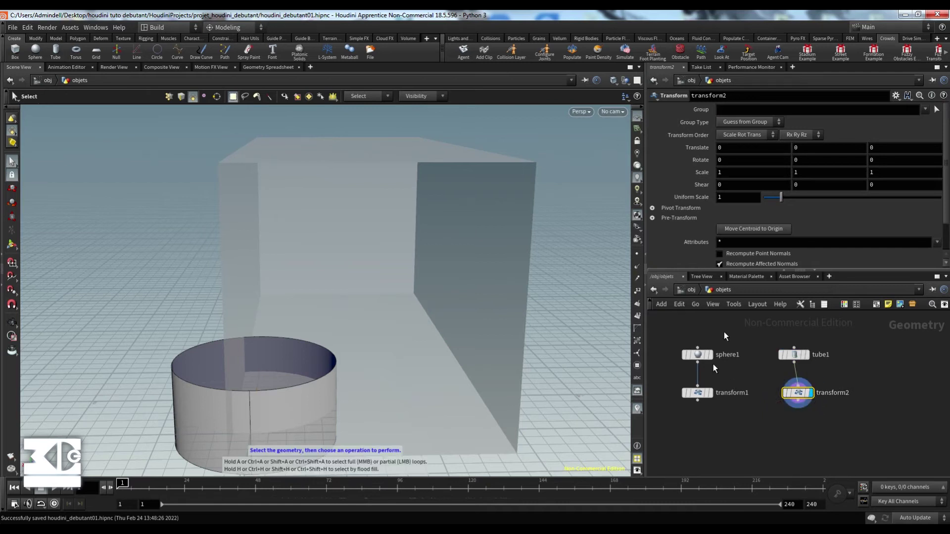
# - Set the tube transform's translation to -1.6 in X, 0.5 in Y and 4 in Z
pyautogui.moveTo(743, 147); pyautogui.dragTo(667, 160, button='middle')
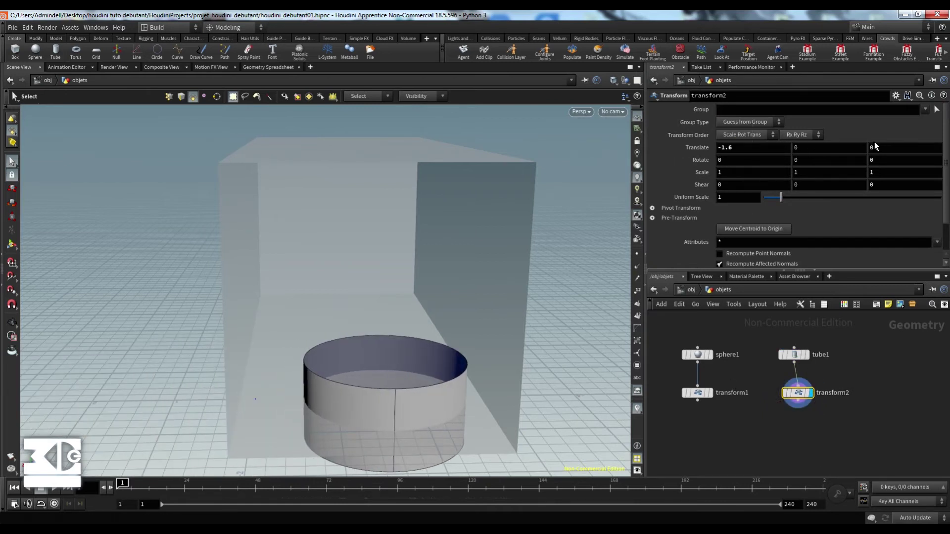
pyautogui.moveTo(875, 146); pyautogui.dragTo(836, 144, button='middle')
pyautogui.click(816, 144)
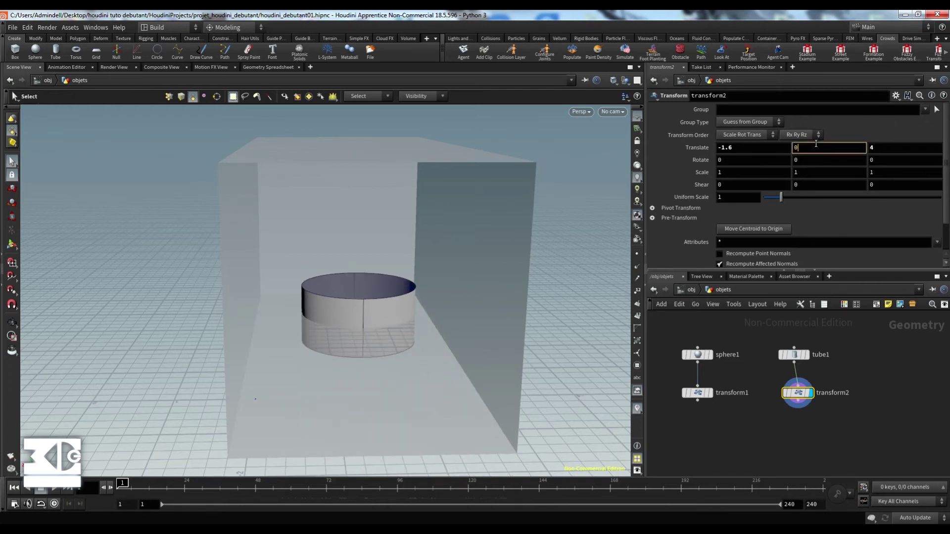
pyautogui.press('Return')
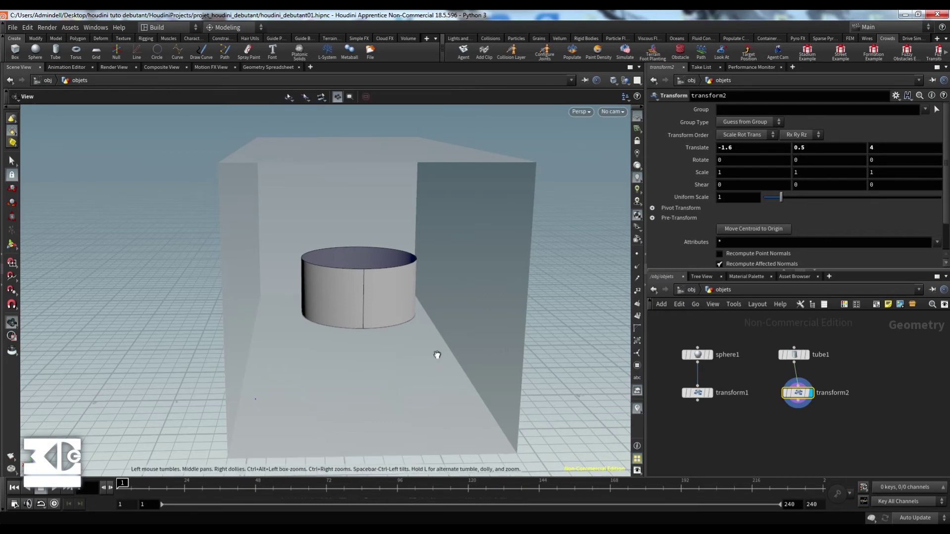
# - Slim and heighten the tube by setting its radius scale to 0.374 and its height to 2.46
pyautogui.moveTo(438, 354)
pyautogui.keyDown('alt'); pyautogui.mouseDown()
pyautogui.moveTo(439, 323)
pyautogui.moveTo(429, 350)
pyautogui.mouseUp(); pyautogui.keyUp('alt')
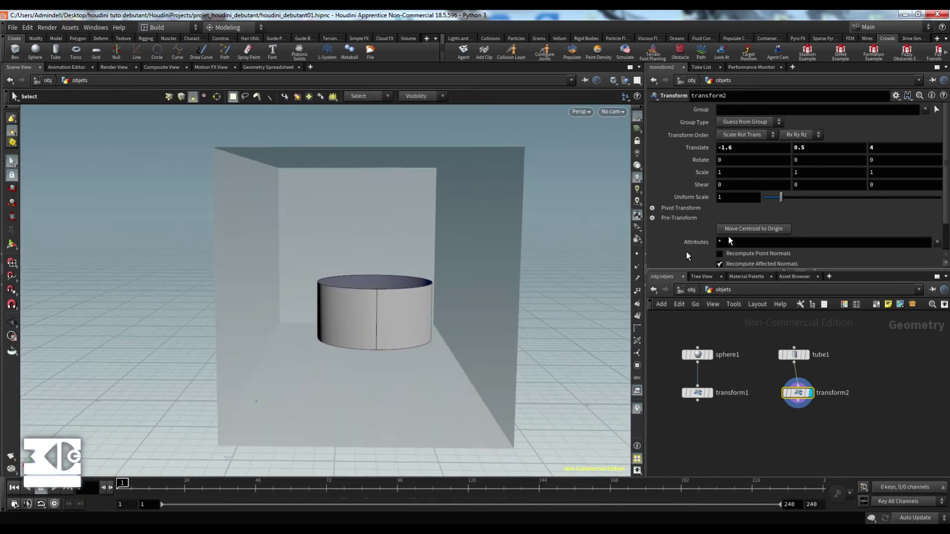
pyautogui.click(801, 354)
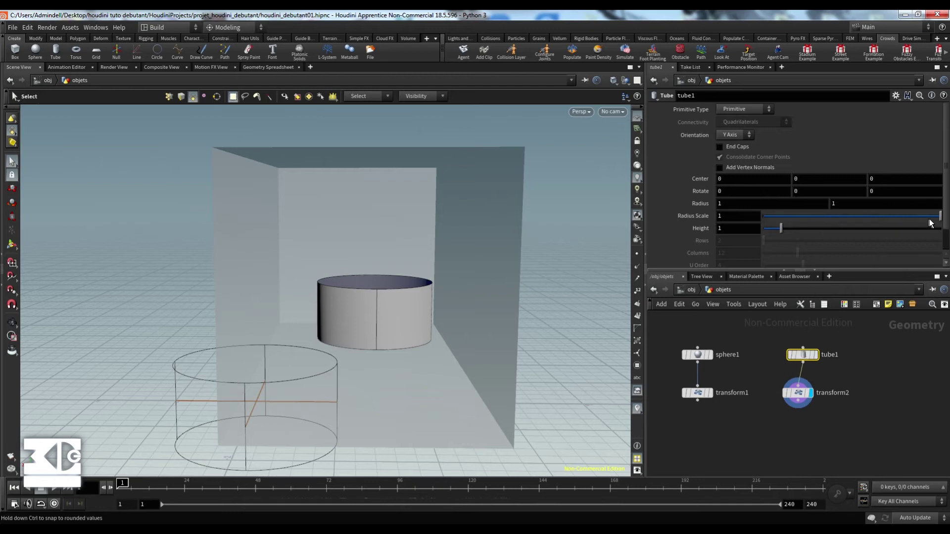
pyautogui.moveTo(939, 215); pyautogui.dragTo(830, 219)
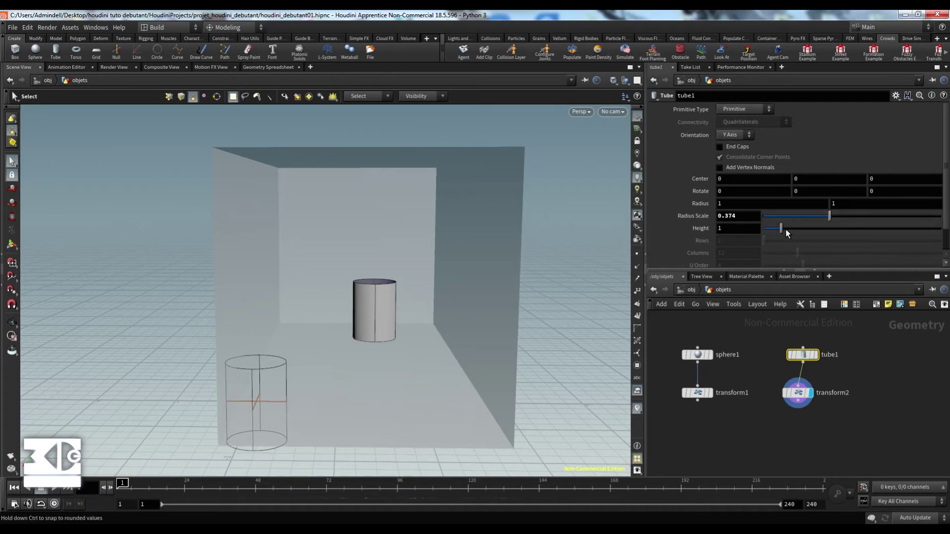
pyautogui.moveTo(783, 228); pyautogui.dragTo(807, 224)
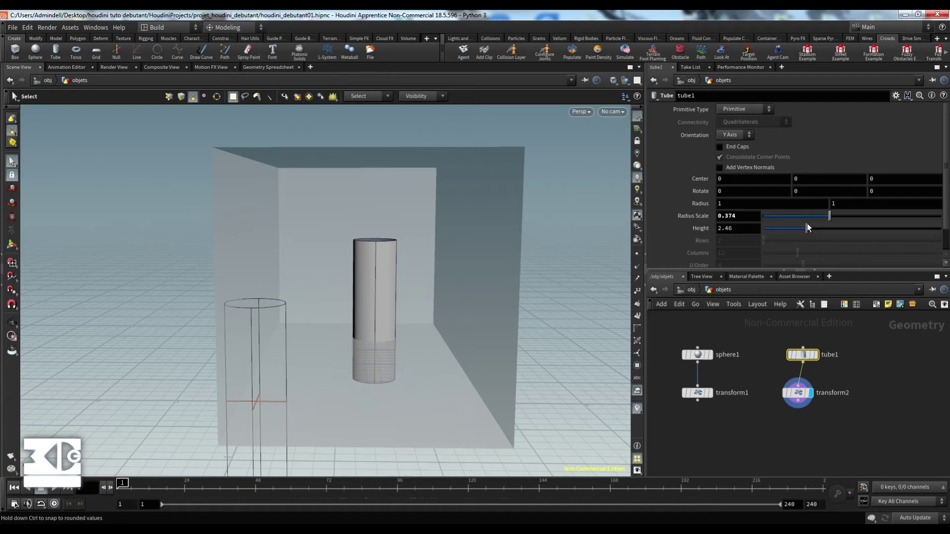
# - Close the tube's ends by enabling End Caps
pyautogui.click(720, 146)
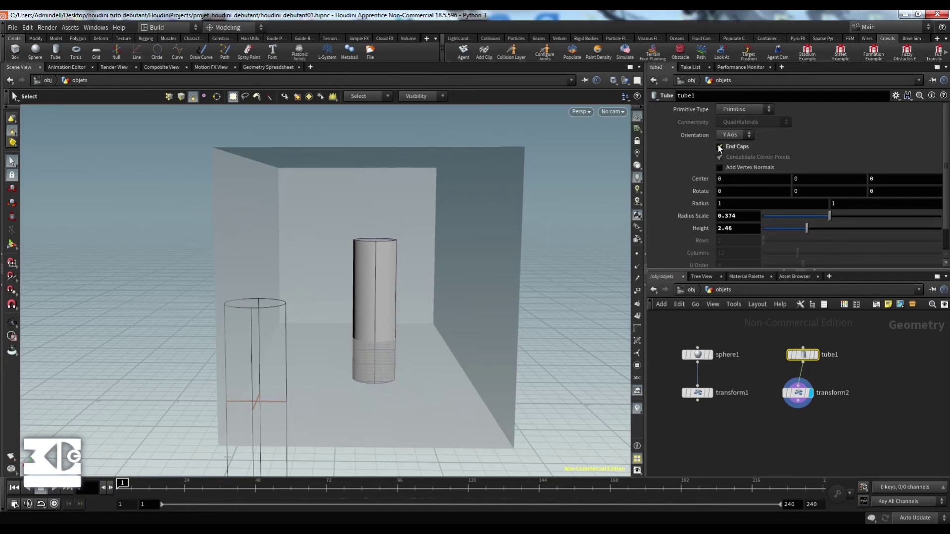
pyautogui.moveTo(385, 228)
pyautogui.keyDown('alt'); pyautogui.mouseDown()
pyautogui.moveTo(381, 246)
pyautogui.moveTo(375, 238)
pyautogui.mouseUp(); pyautogui.keyUp('alt')
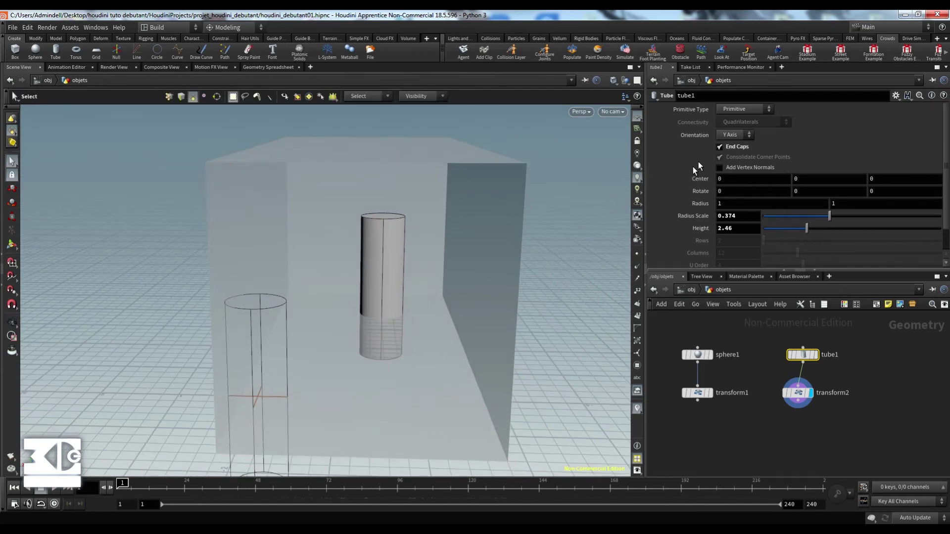
pyautogui.click(720, 147)
pyautogui.click(720, 147)
pyautogui.click(748, 110)
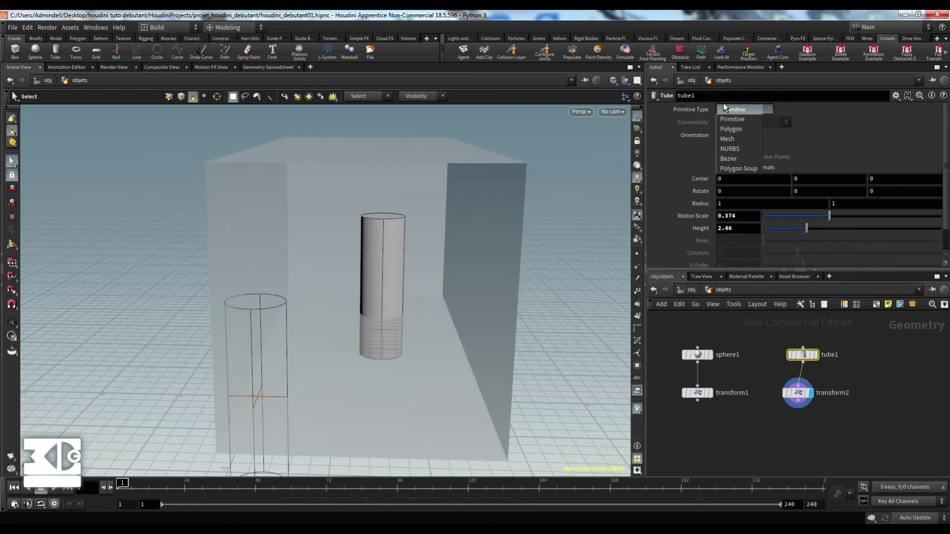
pyautogui.click(685, 107)
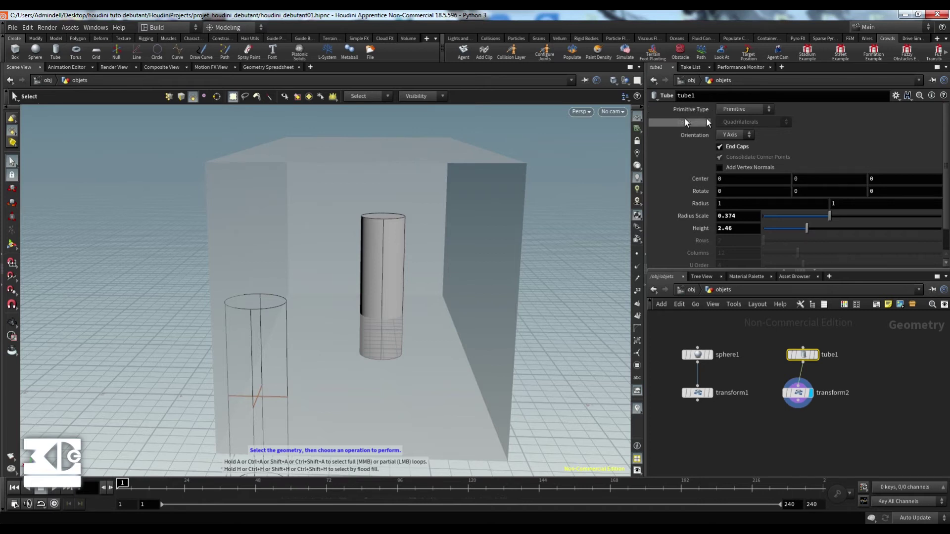
pyautogui.moveTo(677, 331); pyautogui.dragTo(675, 362)
pyautogui.click(871, 363)
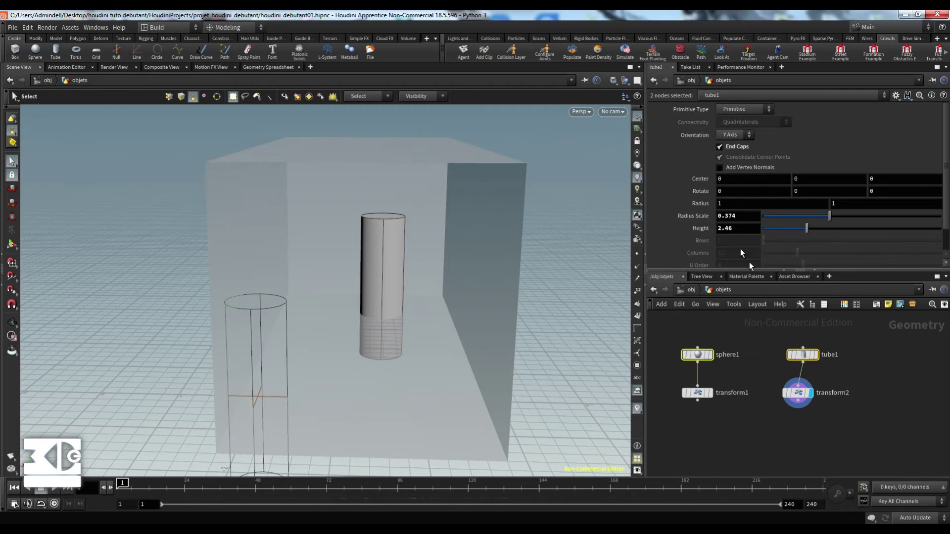
pyautogui.click(751, 345)
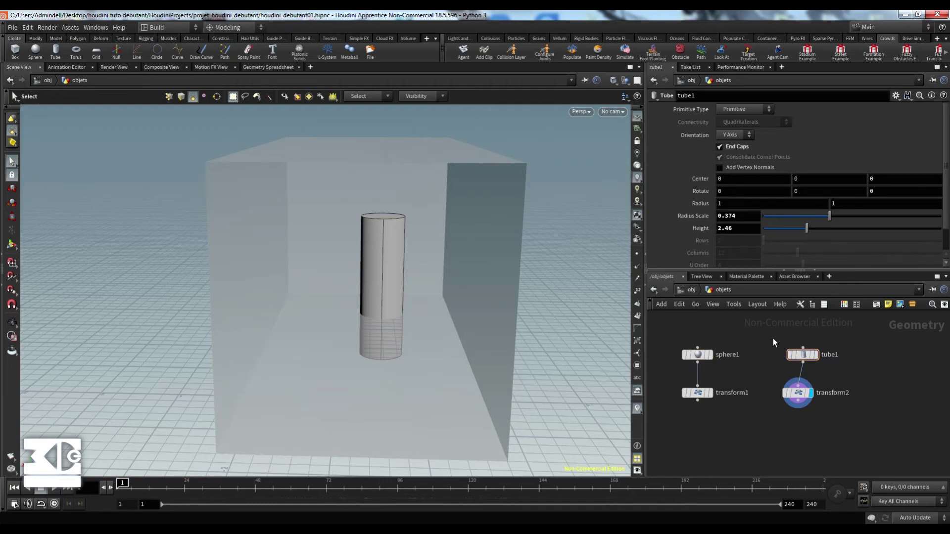
pyautogui.moveTo(837, 376); pyautogui.dragTo(839, 375)
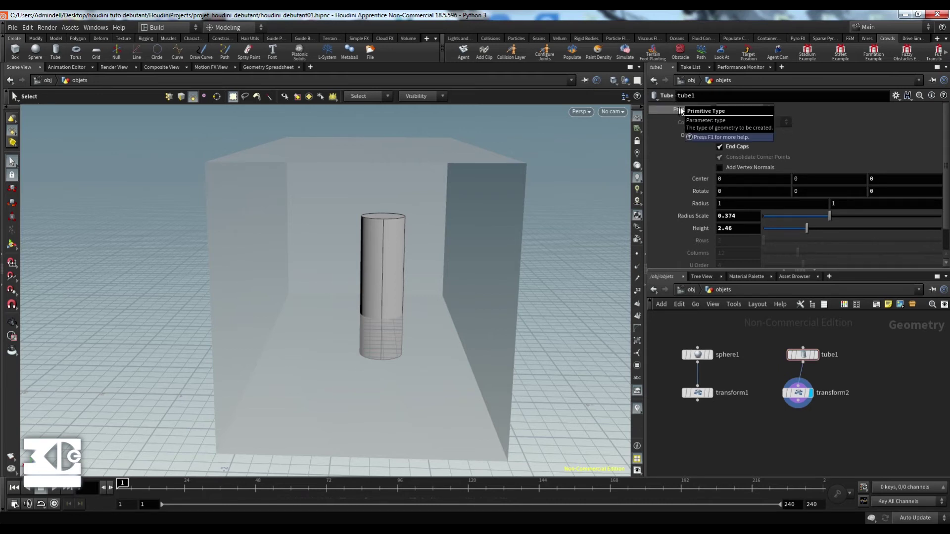
# - Change the tube's primitive type to Polygon and give it 16 rows and 11 columns
pyautogui.click(716, 110)
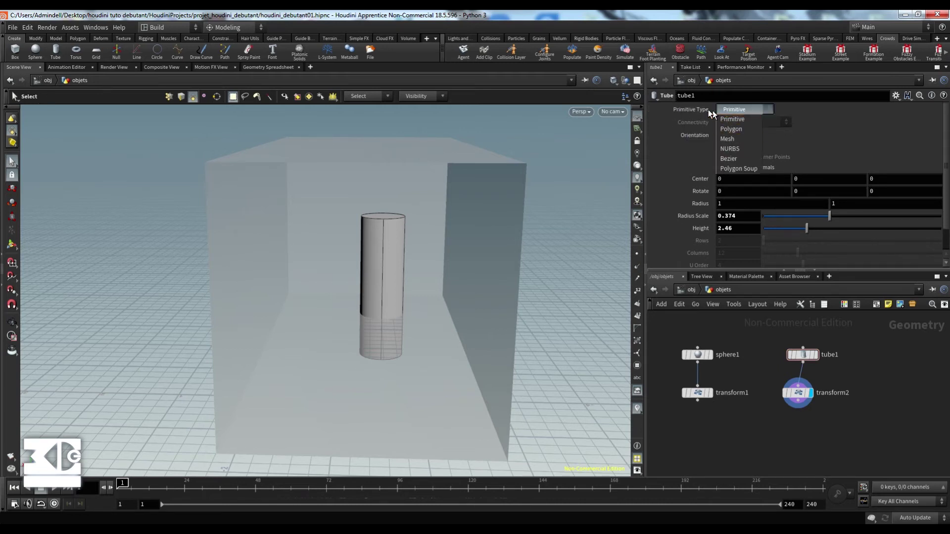
pyautogui.click(738, 129)
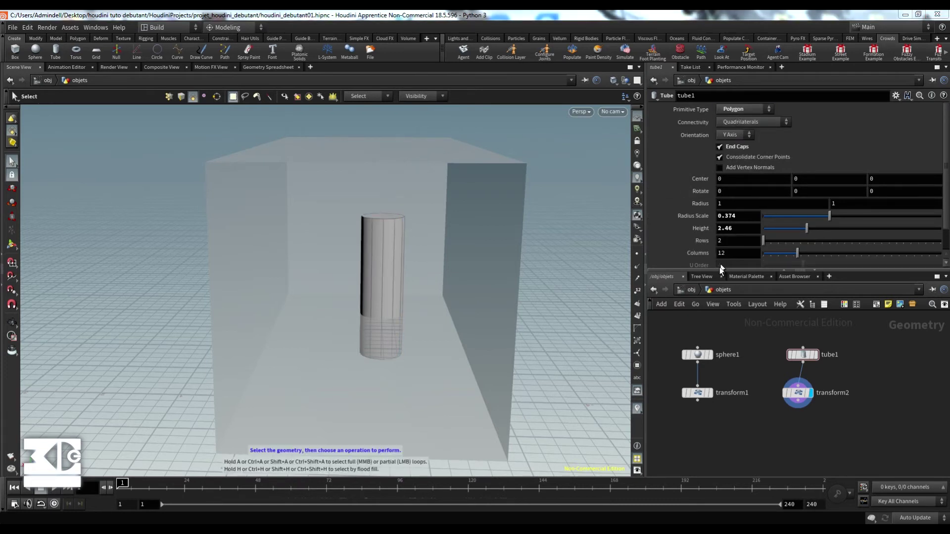
pyautogui.moveTo(797, 253); pyautogui.dragTo(815, 231)
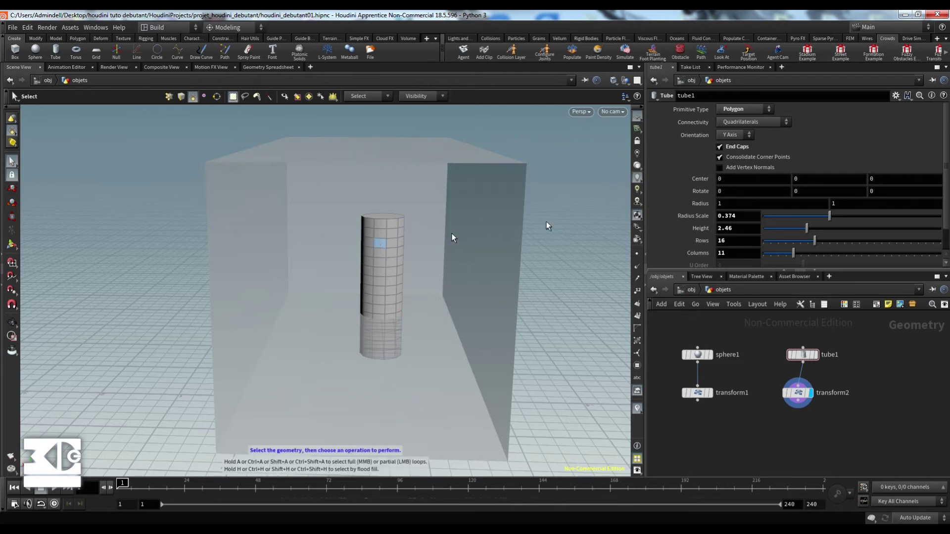
# - Switch the tube's primitive type to Primitive and back to Polygon to compare the two geometries
pyautogui.click(736, 111)
pyautogui.click(735, 118)
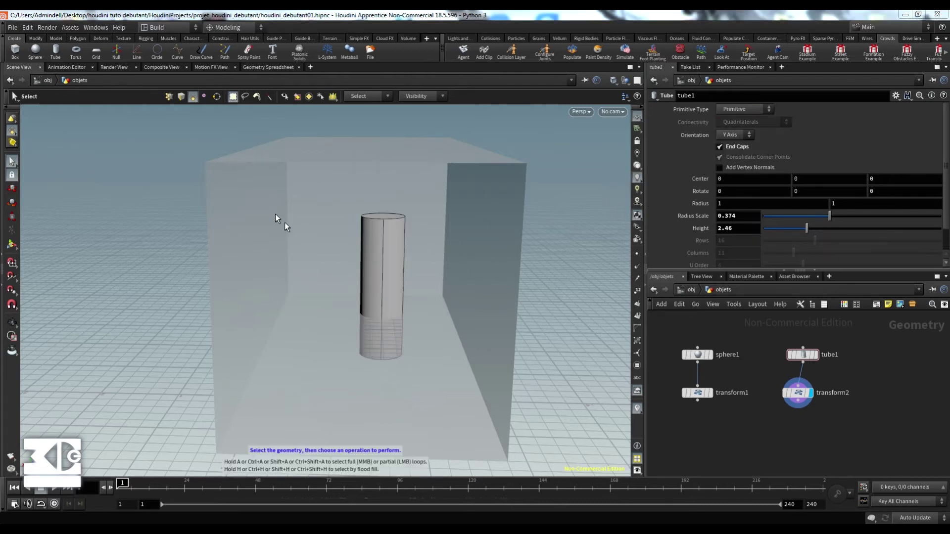
pyautogui.click(736, 108)
pyautogui.click(737, 119)
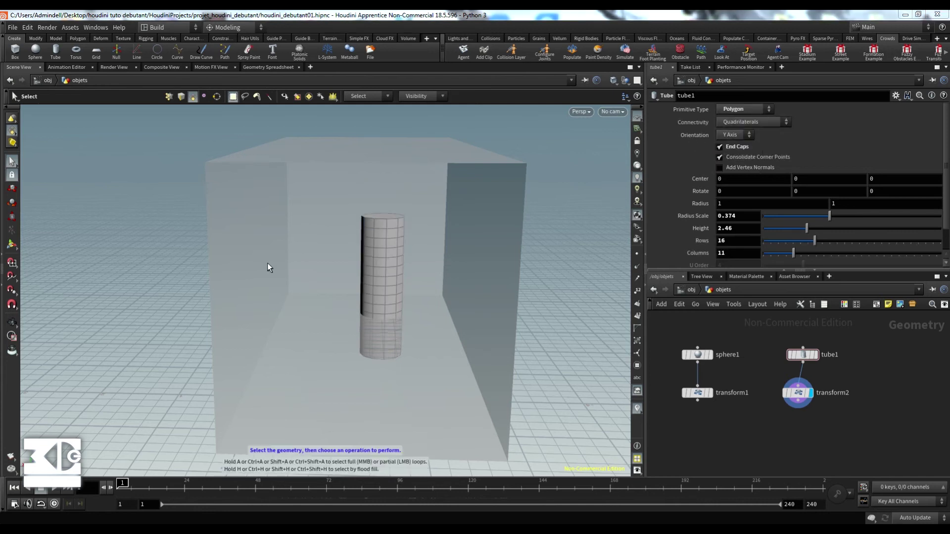
# - Pick a single face on the upper part of the tube with the Move tool in primitive selection mode
pyautogui.click(13, 143)
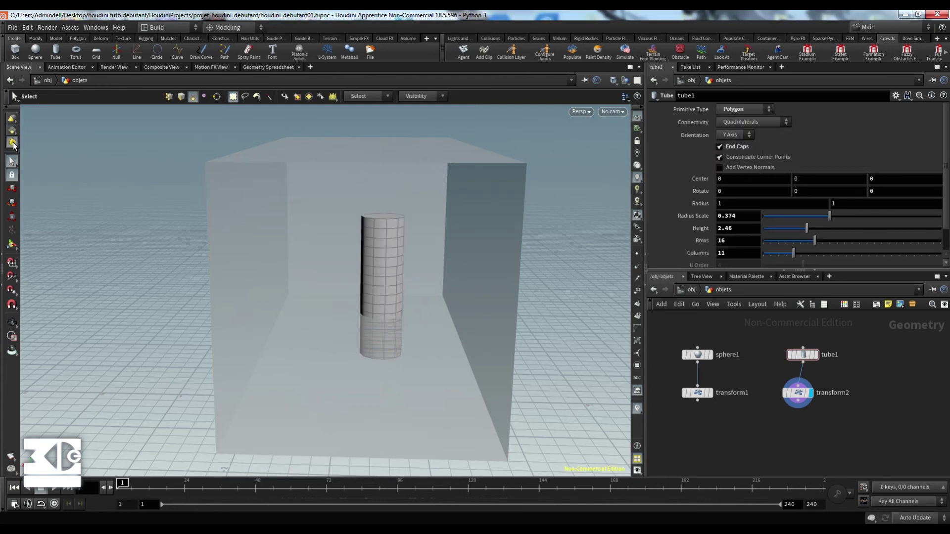
pyautogui.click(13, 131)
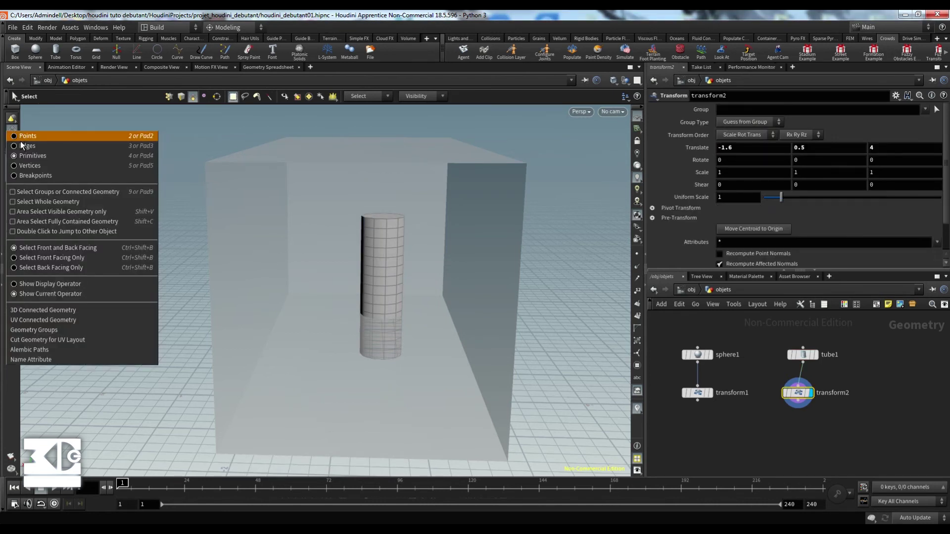
pyautogui.click(26, 154)
pyautogui.press('t')
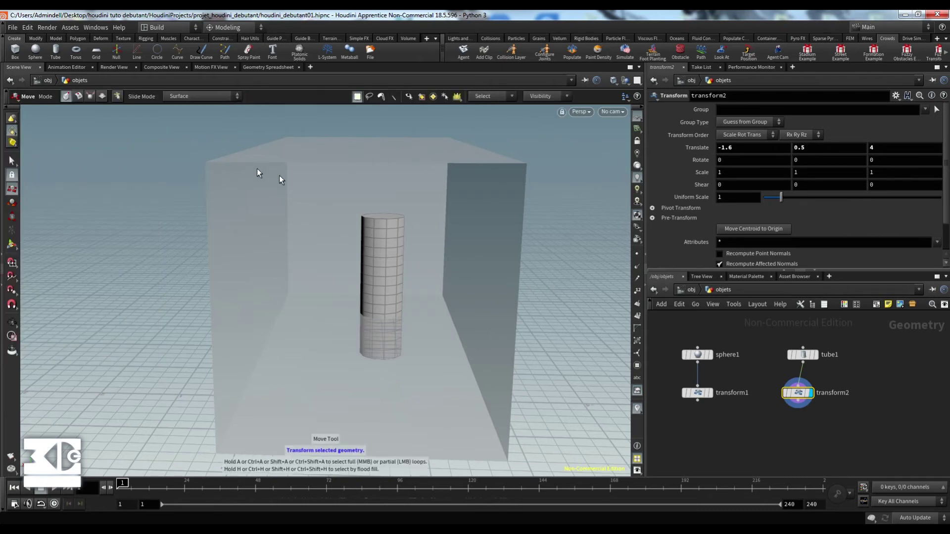
pyautogui.click(386, 245)
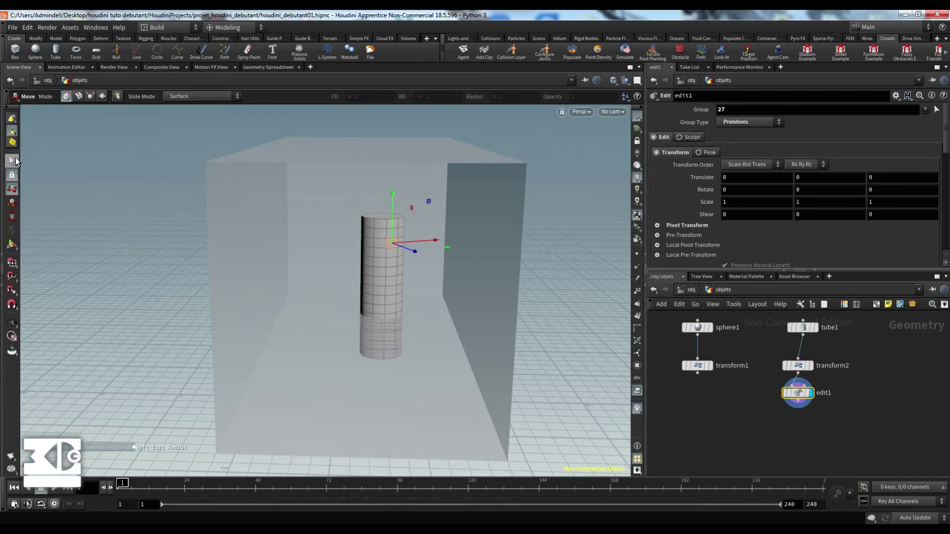
# - Delete the Edit node connected below the tube's transform
pyautogui.click(11, 143)
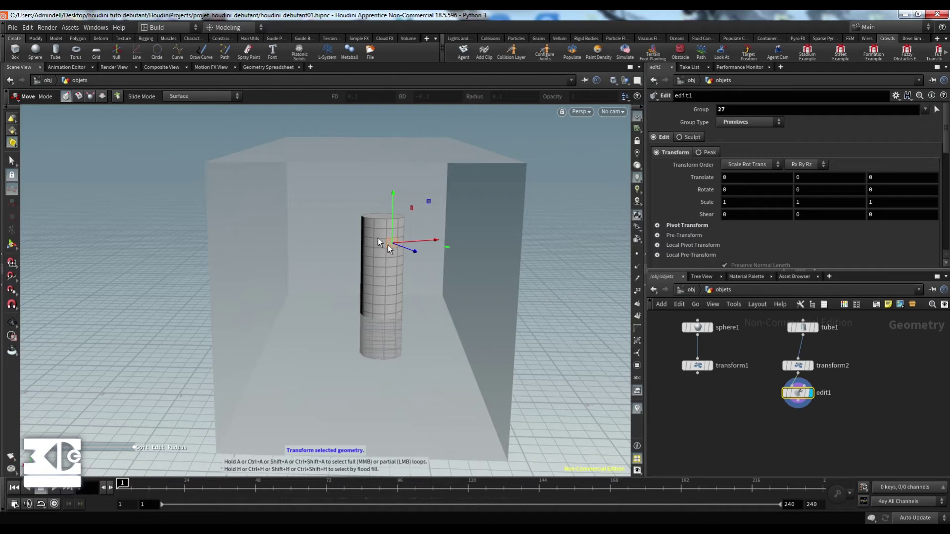
pyautogui.click(798, 367)
pyautogui.moveTo(771, 387); pyautogui.dragTo(824, 403)
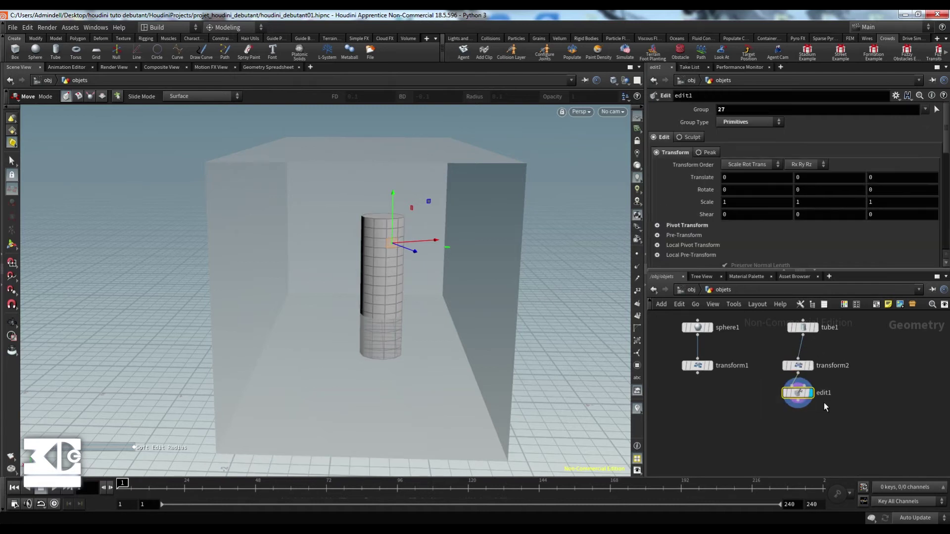
pyautogui.press('Delete')
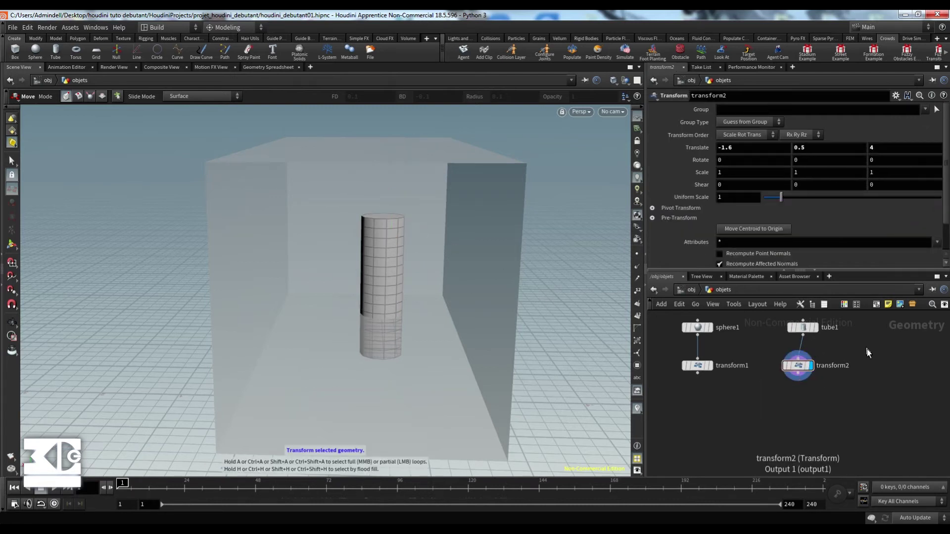
# - Raise the tube transform's Y translation to 1.3, and refine it to 1.2
pyautogui.click(797, 367)
pyautogui.moveTo(811, 147); pyautogui.dragTo(851, 146, button='middle')
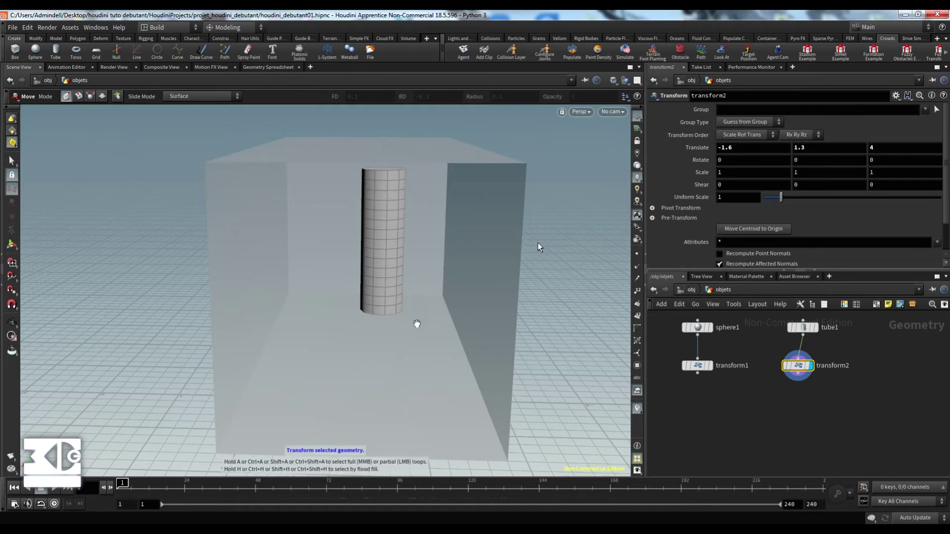
pyautogui.moveTo(418, 325)
pyautogui.keyDown('alt'); pyautogui.mouseDown()
pyautogui.moveTo(409, 330)
pyautogui.moveTo(413, 320)
pyautogui.mouseUp(); pyautogui.keyUp('alt')
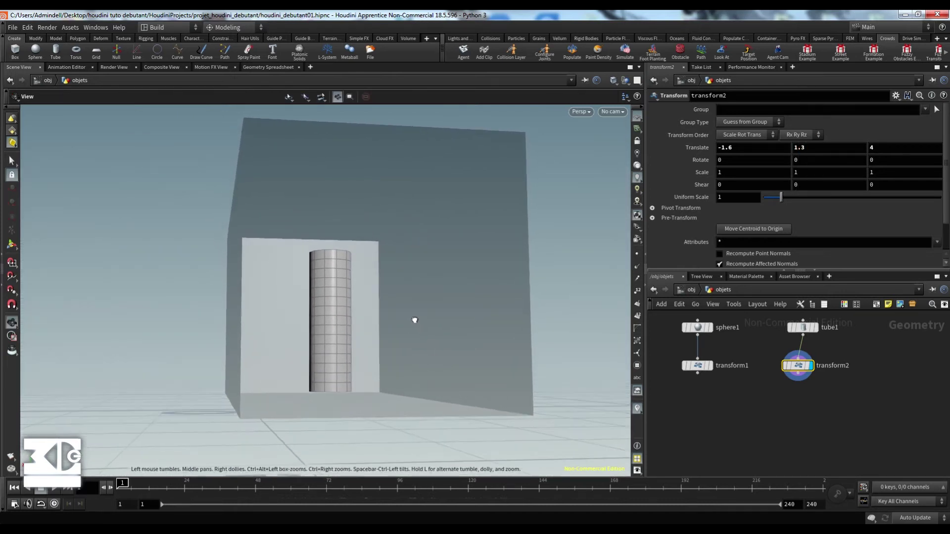
pyautogui.click(805, 149)
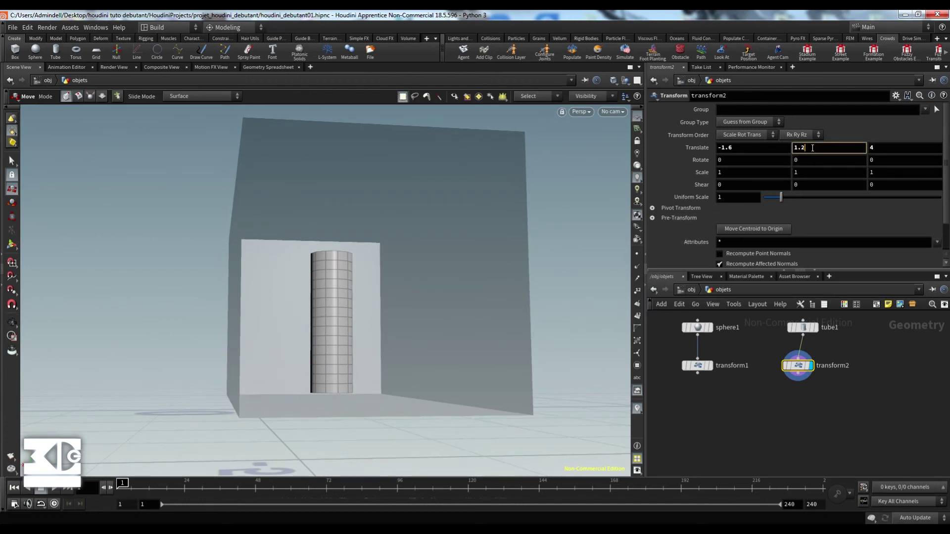
pyautogui.press('Return')
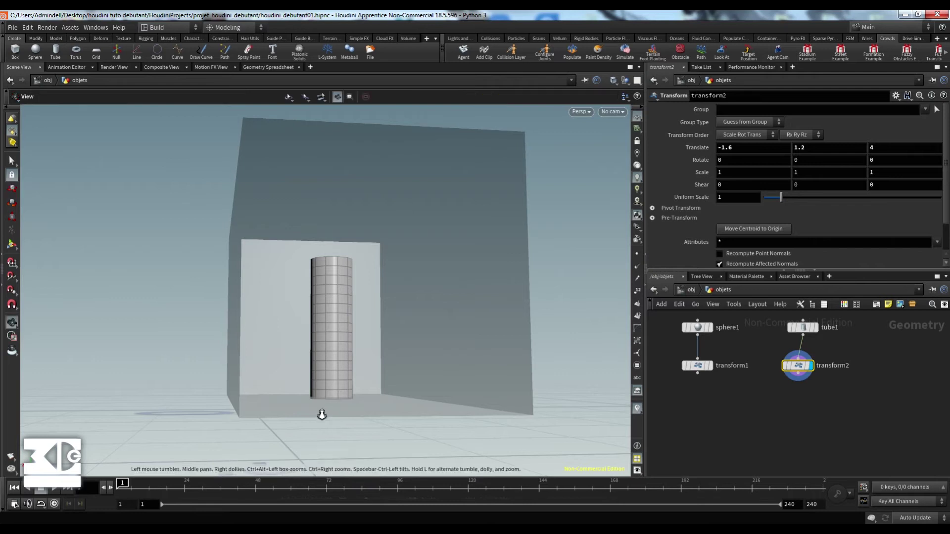
# - Set the tube transform's Y translation to 1.25
pyautogui.keyDown('alt'); pyautogui.moveTo(348, 274); pyautogui.dragTo(363, 312, button='right'); pyautogui.keyUp('alt')
pyautogui.keyDown('alt'); pyautogui.moveTo(363, 312); pyautogui.dragTo(339, 341); pyautogui.keyUp('alt')
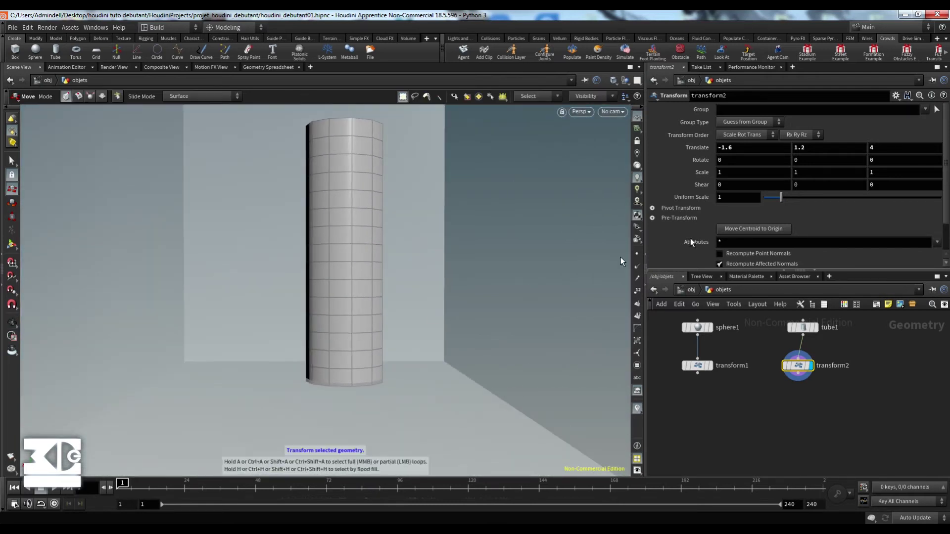
pyautogui.click(808, 146)
pyautogui.write('5')
pyautogui.press('Return')
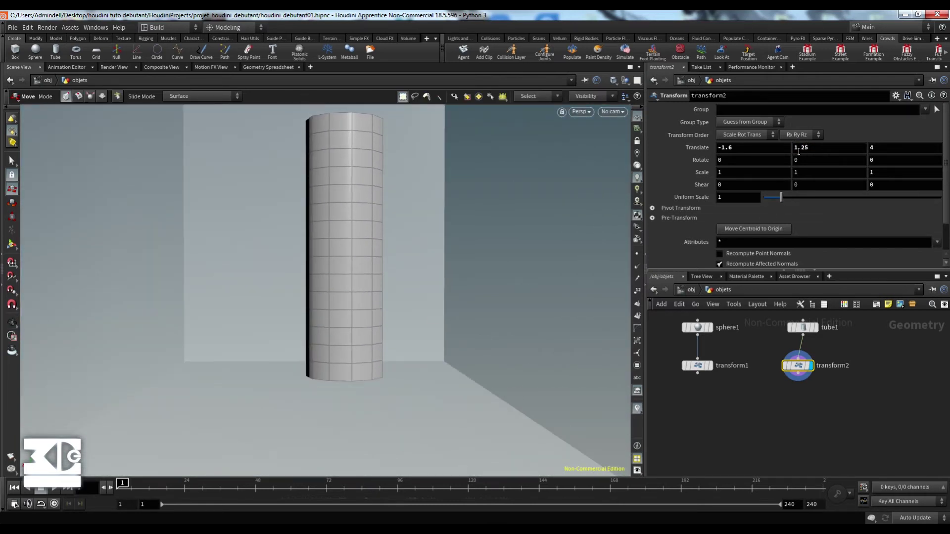
# - Fine-tune the tube transform's Y translation to 1.22 and finally 1.225 so its base sits on the room's floor
pyautogui.keyDown('alt'); pyautogui.moveTo(360, 346); pyautogui.dragTo(344, 322); pyautogui.keyUp('alt')
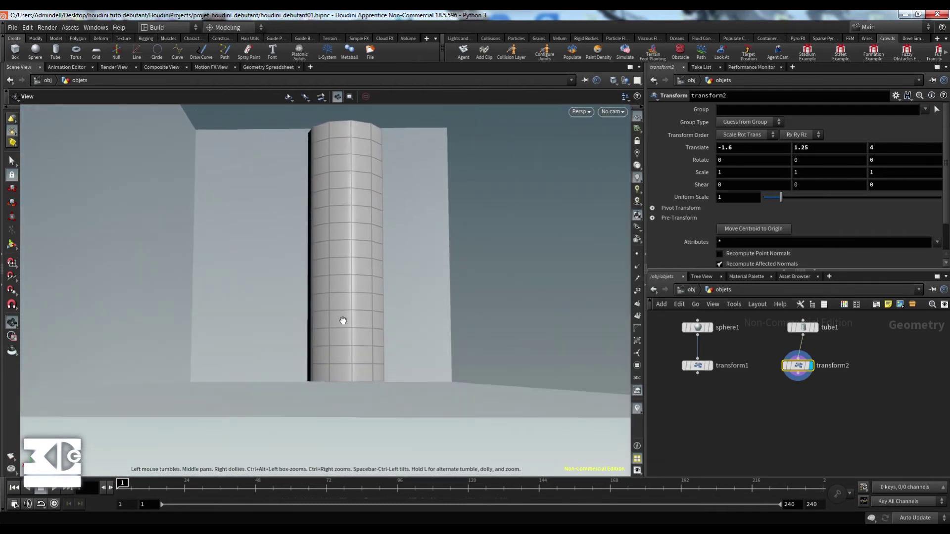
pyautogui.click(811, 148)
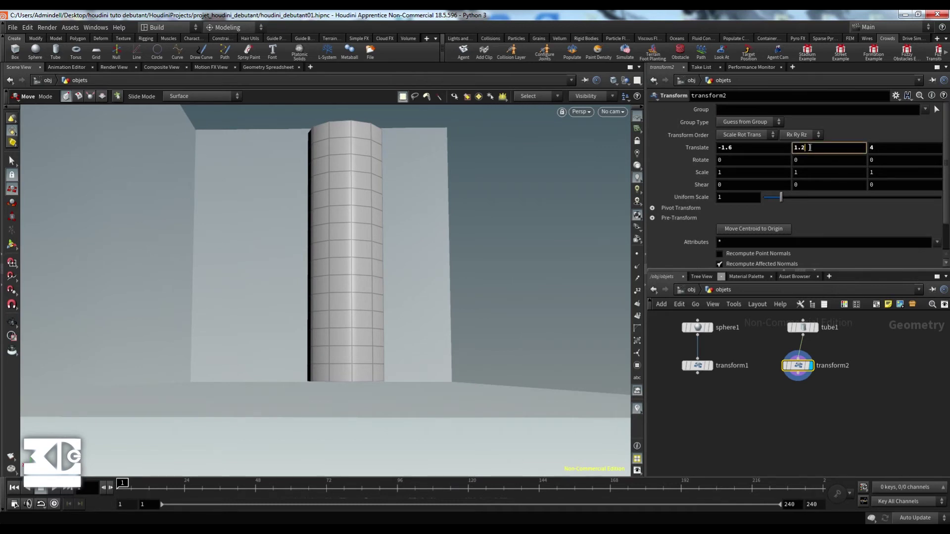
pyautogui.write('2')
pyautogui.press('Return')
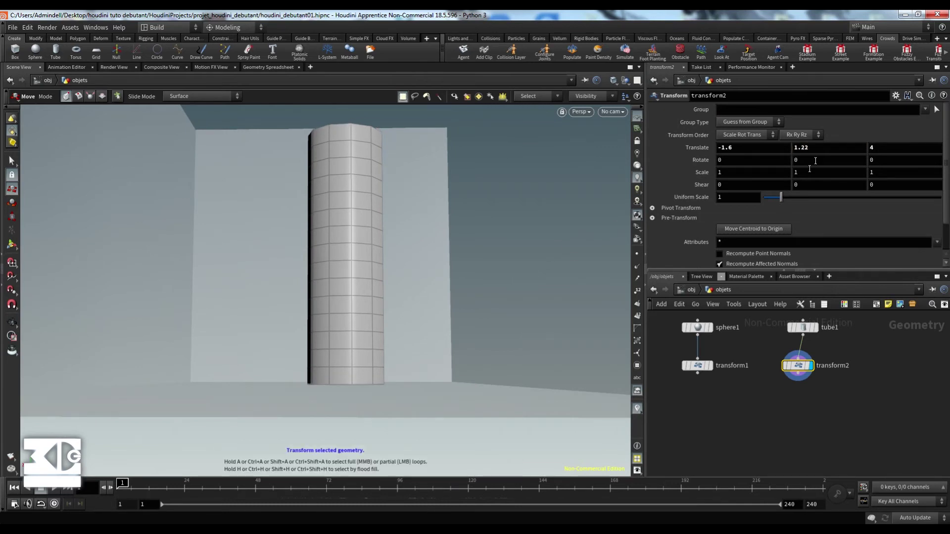
pyautogui.press('Return')
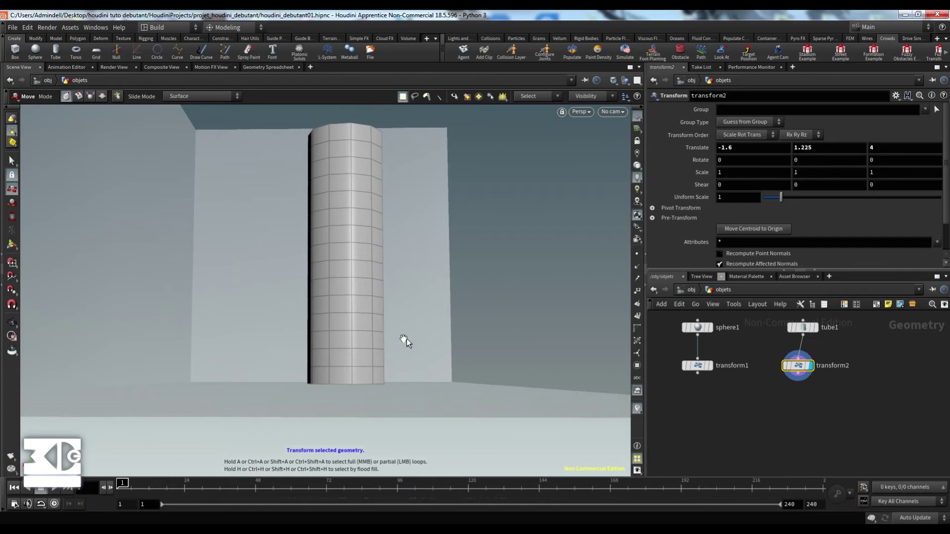
pyautogui.keyDown('alt'); pyautogui.moveTo(405, 339); pyautogui.dragTo(397, 347); pyautogui.keyUp('alt')
pyautogui.keyDown('alt'); pyautogui.moveTo(355, 329); pyautogui.dragTo(361, 362, button='middle'); pyautogui.keyUp('alt')
pyautogui.keyDown('alt'); pyautogui.moveTo(361, 362); pyautogui.dragTo(319, 317); pyautogui.keyUp('alt')
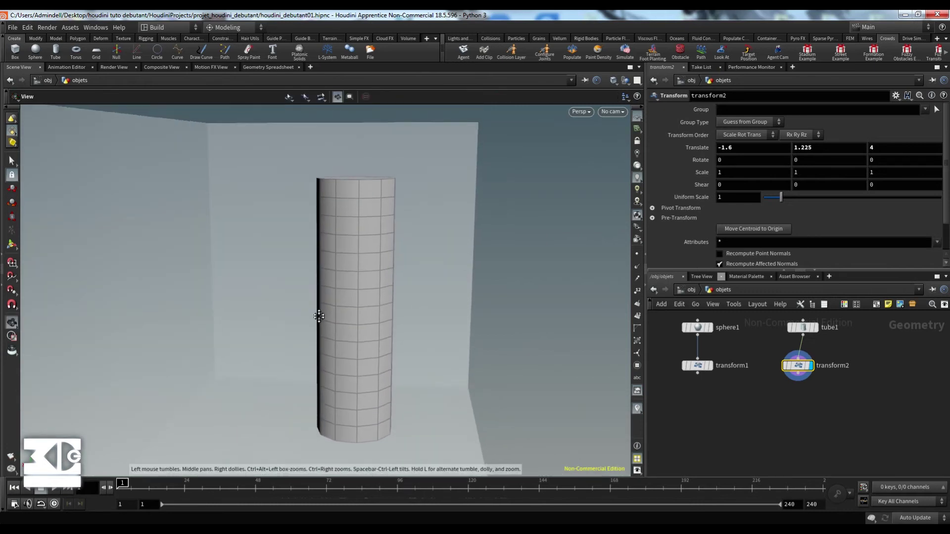
pyautogui.keyDown('alt'); pyautogui.moveTo(318, 316); pyautogui.dragTo(322, 240, button='right'); pyautogui.keyUp('alt')
pyautogui.keyDown('alt'); pyautogui.moveTo(322, 239); pyautogui.dragTo(350, 372); pyautogui.keyUp('alt')
pyautogui.keyDown('alt'); pyautogui.moveTo(350, 372); pyautogui.dragTo(351, 378, button='right'); pyautogui.keyUp('alt')
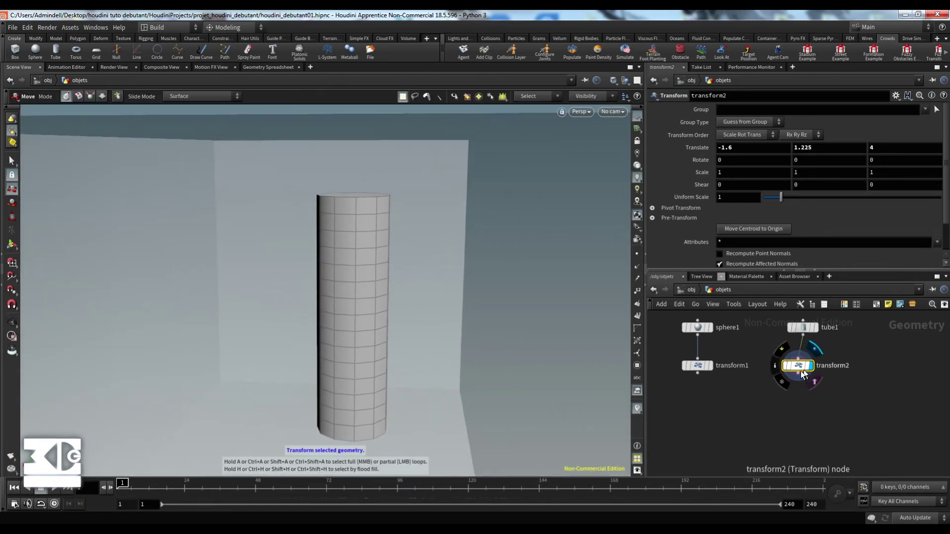
# - Align the tube's transform node directly beneath the tube node in the network
pyautogui.moveTo(800, 368); pyautogui.dragTo(813, 368)
pyautogui.keyDown('alt'); pyautogui.moveTo(409, 284); pyautogui.dragTo(370, 228); pyautogui.keyUp('alt')
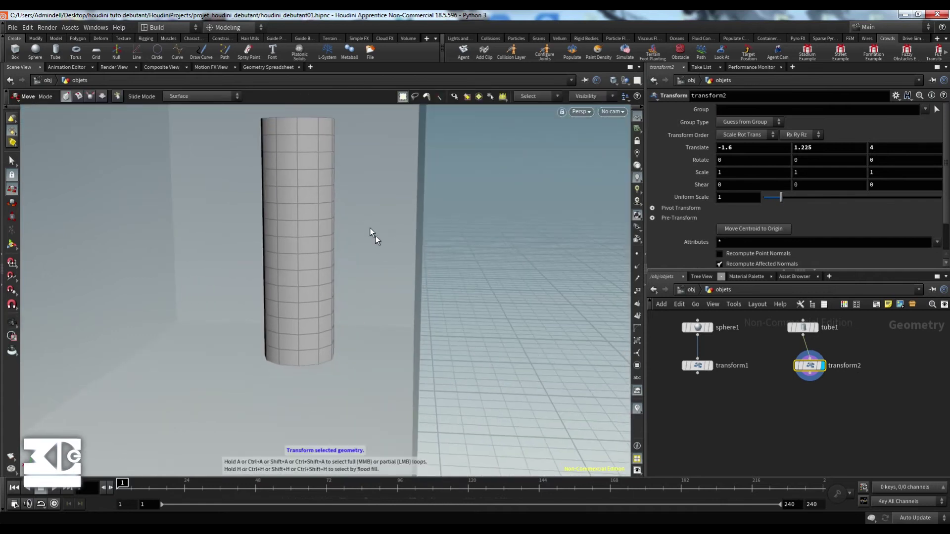
pyautogui.keyDown('alt'); pyautogui.moveTo(370, 228); pyautogui.dragTo(357, 306, button='right'); pyautogui.keyUp('alt')
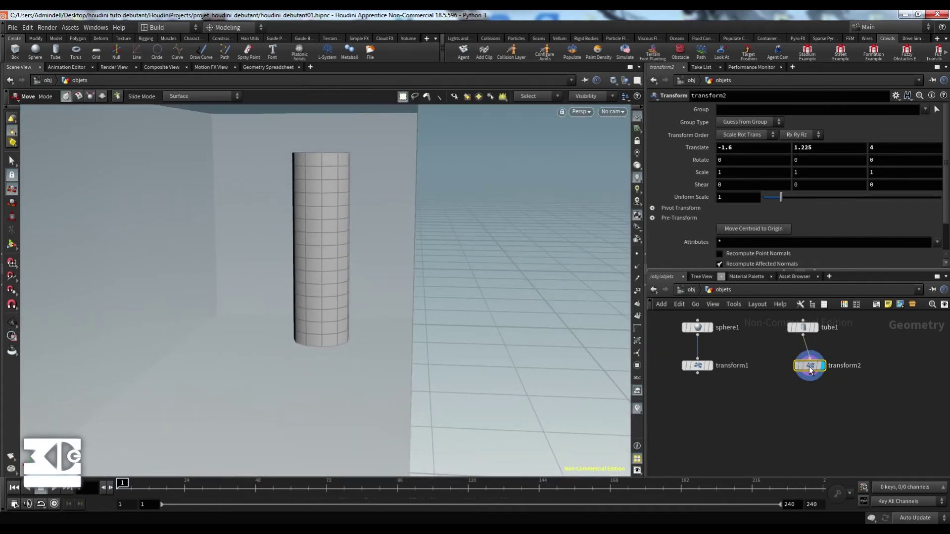
pyautogui.moveTo(811, 369); pyautogui.dragTo(804, 369)
pyautogui.moveTo(841, 399); pyautogui.dragTo(756, 404, button='middle')
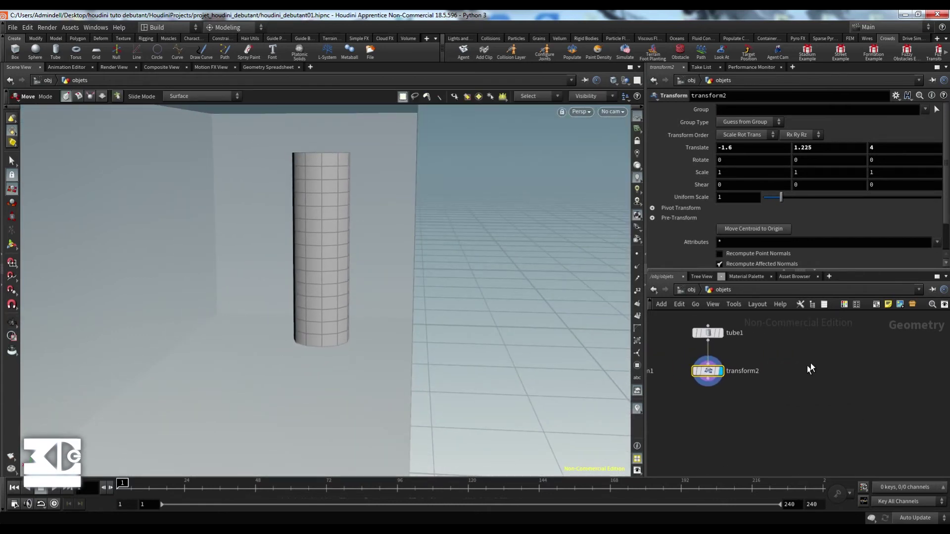
# - Add a Cube node beside the tube node and display it in the viewport
pyautogui.press('Tab')
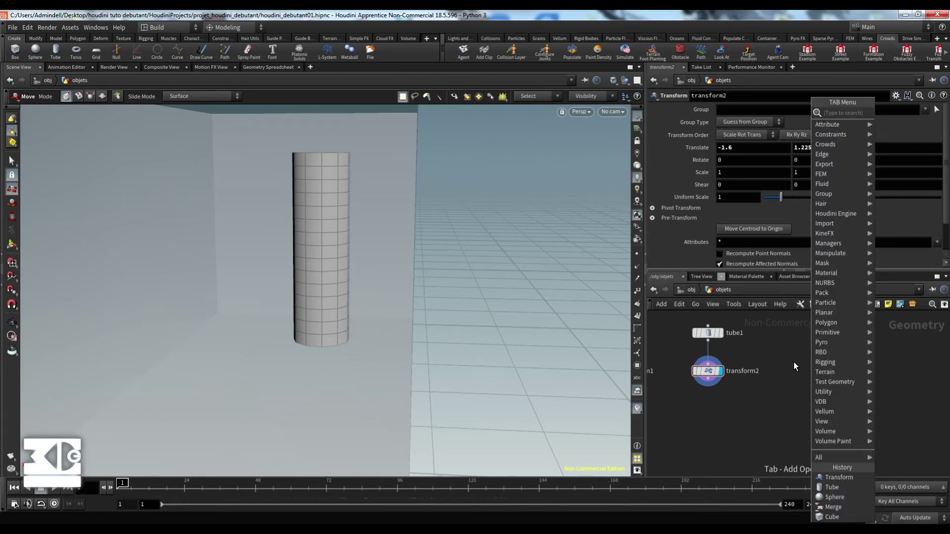
pyautogui.write('cub')
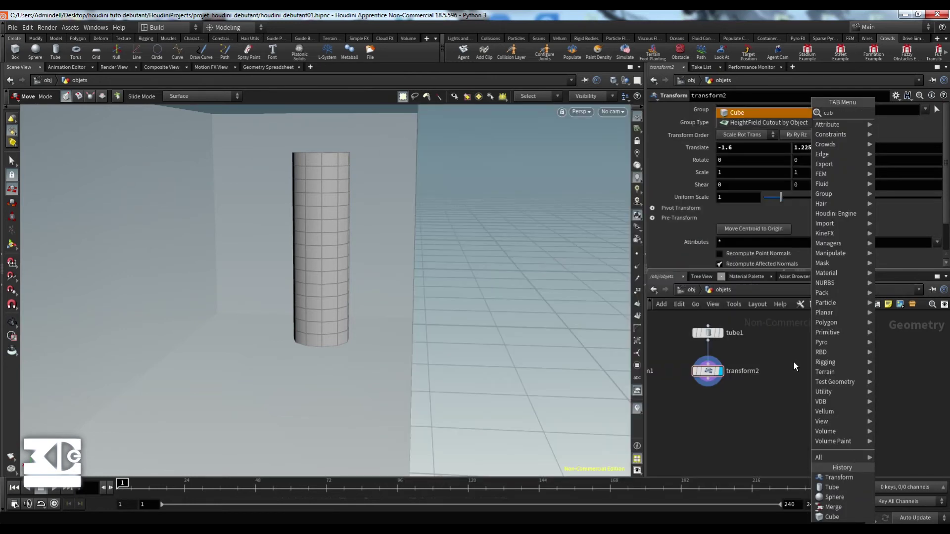
pyautogui.press('Return')
pyautogui.click(808, 343)
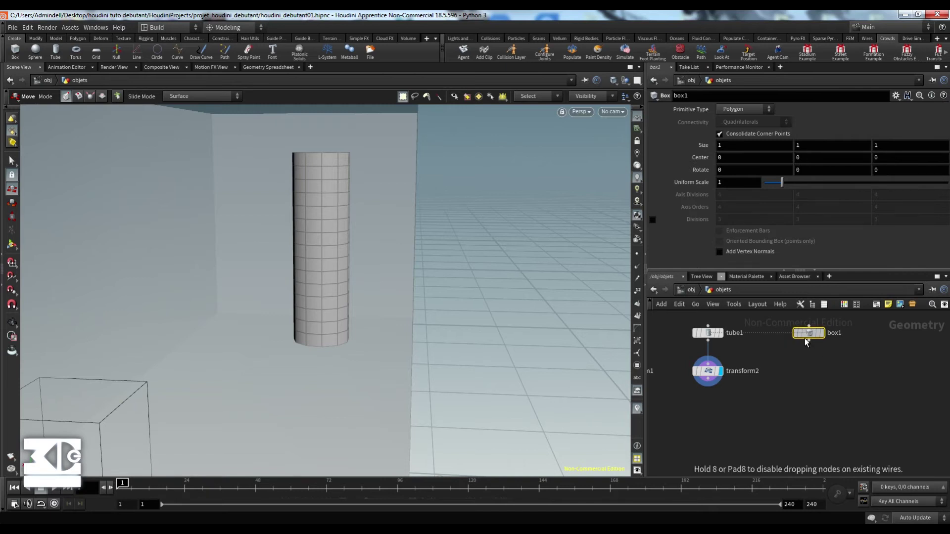
pyautogui.click(822, 333)
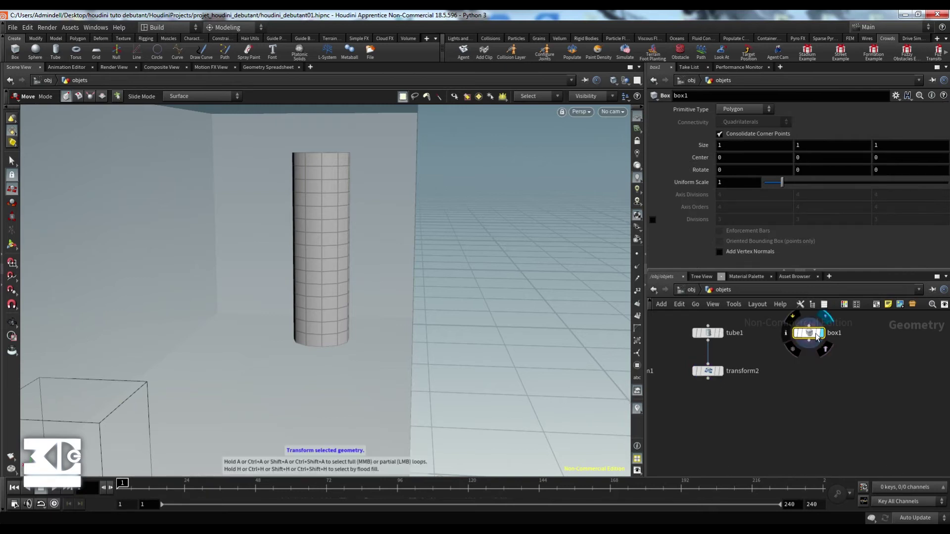
pyautogui.moveTo(810, 334); pyautogui.dragTo(811, 342)
pyautogui.keyDown('alt'); pyautogui.moveTo(250, 376); pyautogui.dragTo(339, 346, button='middle'); pyautogui.keyUp('alt')
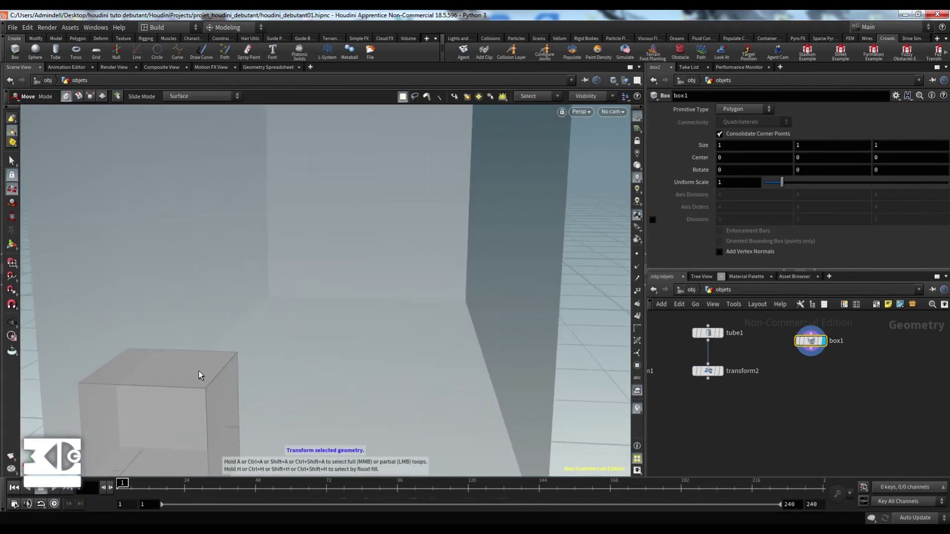
# - Preview the wireframe of the hidden tube by selecting its nodes, and adjust the box node's placement in the network
pyautogui.moveTo(802, 395); pyautogui.dragTo(844, 407, button='middle')
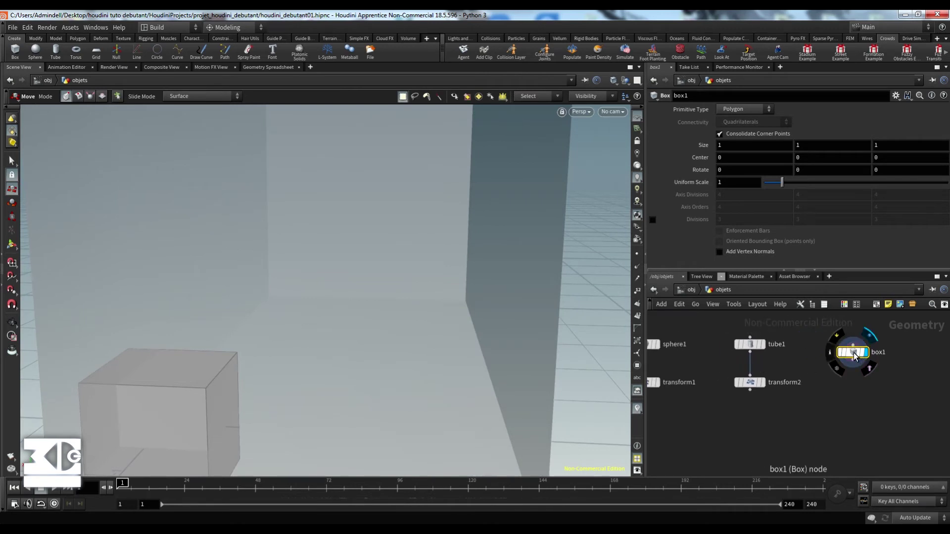
pyautogui.moveTo(853, 353); pyautogui.dragTo(852, 363)
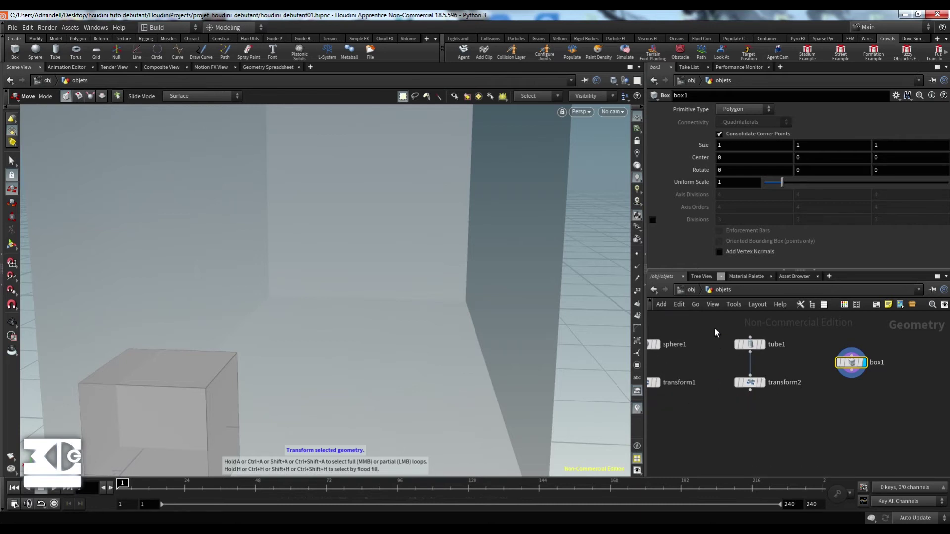
pyautogui.moveTo(715, 328); pyautogui.dragTo(791, 401)
pyautogui.click(816, 420)
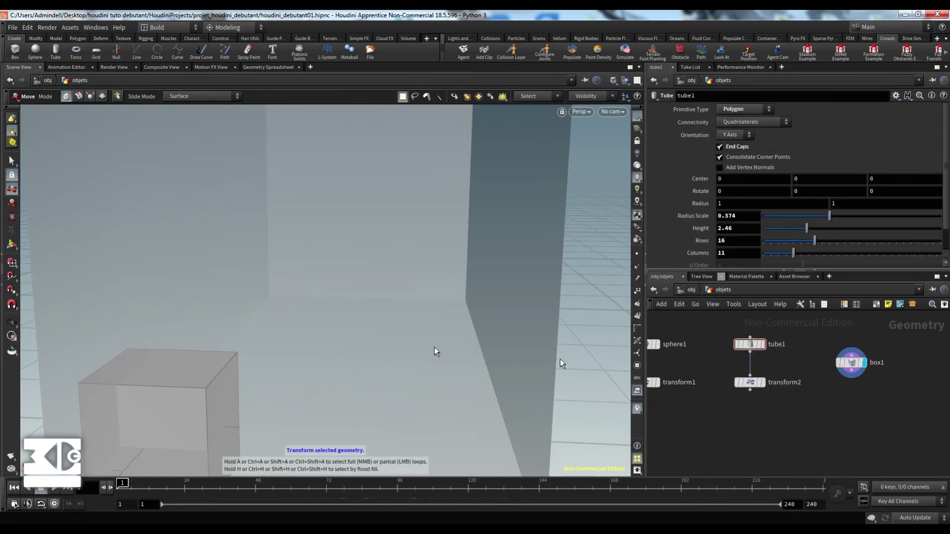
pyautogui.moveTo(717, 376); pyautogui.dragTo(774, 407)
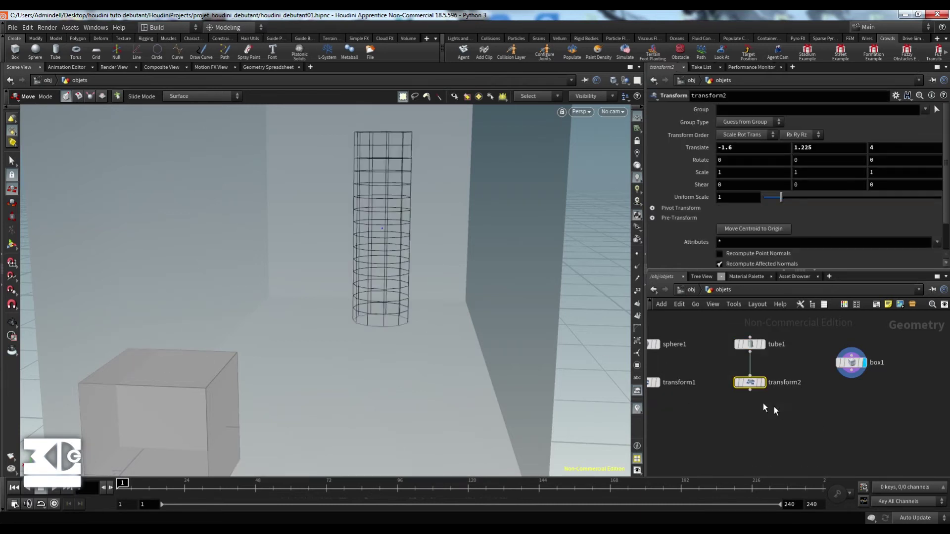
pyautogui.click(824, 388)
pyautogui.moveTo(823, 342); pyautogui.dragTo(836, 370)
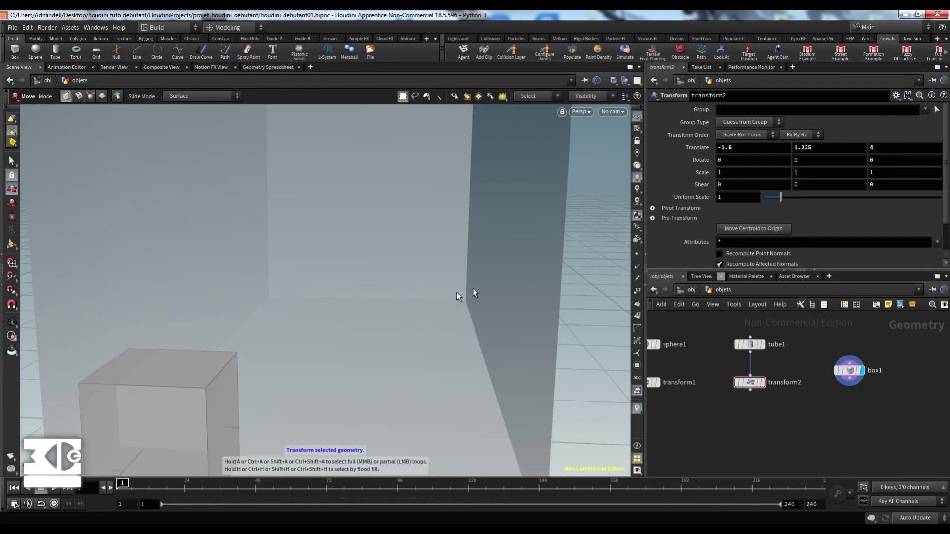
# - Turn on the template flag of the tube's transform node so the tube serves as a wireframe reference beside the box
pyautogui.moveTo(757, 389)
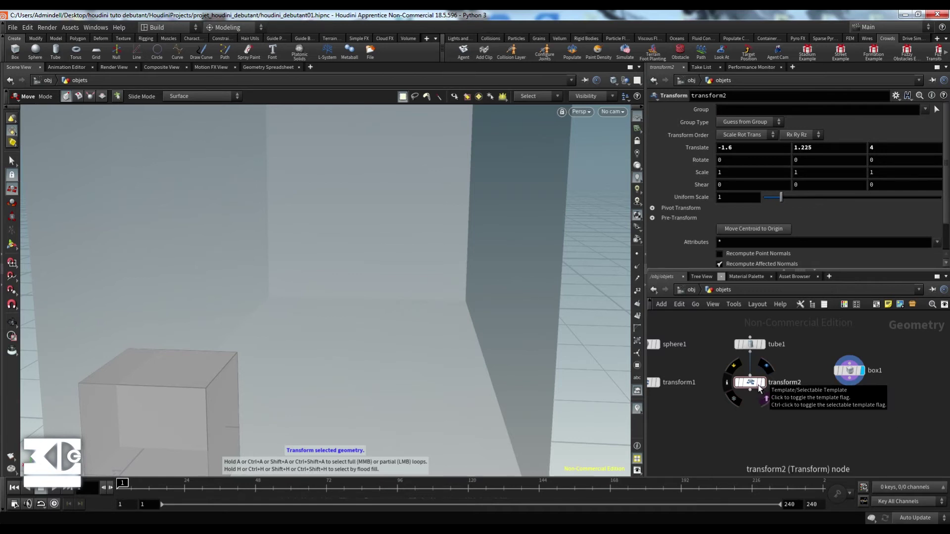
pyautogui.click(760, 388)
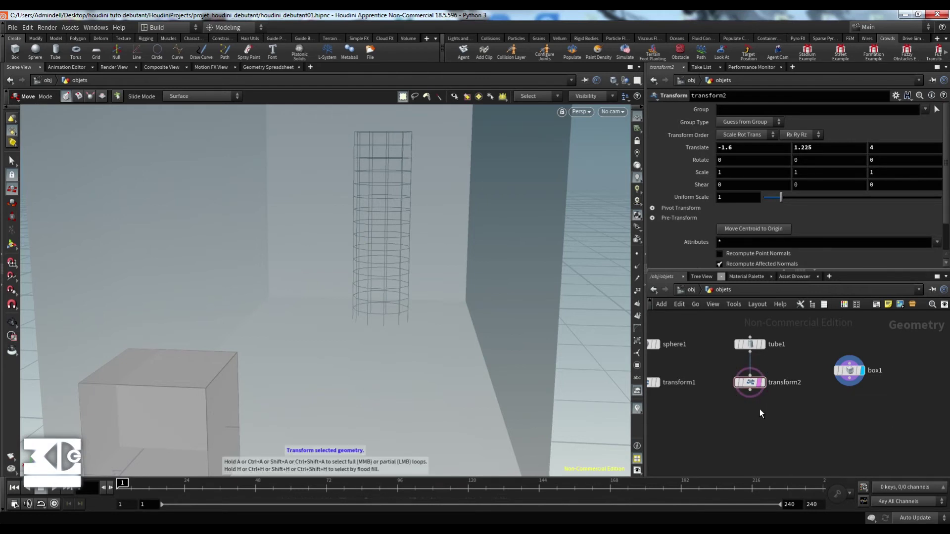
pyautogui.moveTo(852, 368); pyautogui.dragTo(843, 364)
pyautogui.moveTo(396, 246)
pyautogui.keyDown('alt'); pyautogui.mouseDown()
pyautogui.moveTo(365, 249)
pyautogui.moveTo(410, 239)
pyautogui.mouseUp(); pyautogui.keyUp('alt')
pyautogui.keyDown('alt'); pyautogui.moveTo(389, 222); pyautogui.dragTo(410, 248, button='middle'); pyautogui.keyUp('alt')
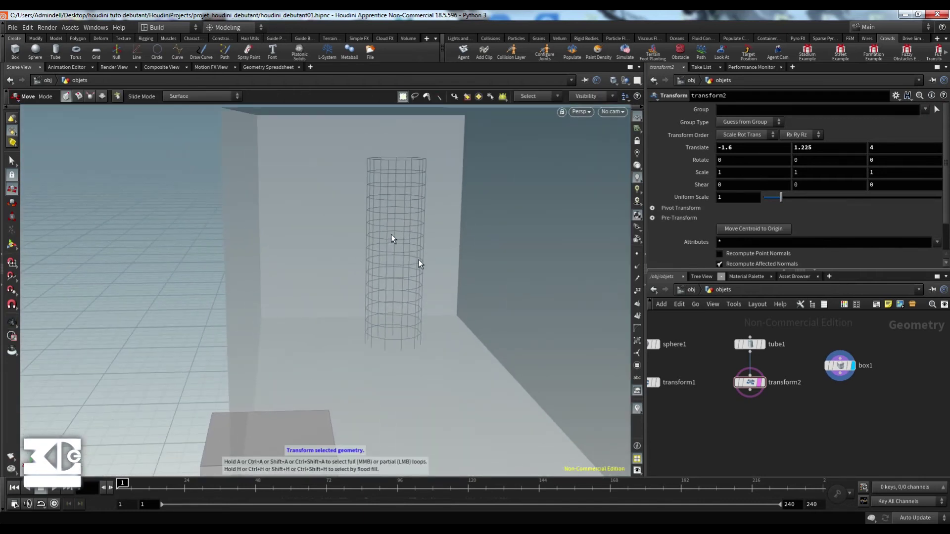
pyautogui.keyDown('alt'); pyautogui.moveTo(388, 322); pyautogui.dragTo(319, 256, button='middle'); pyautogui.keyUp('alt')
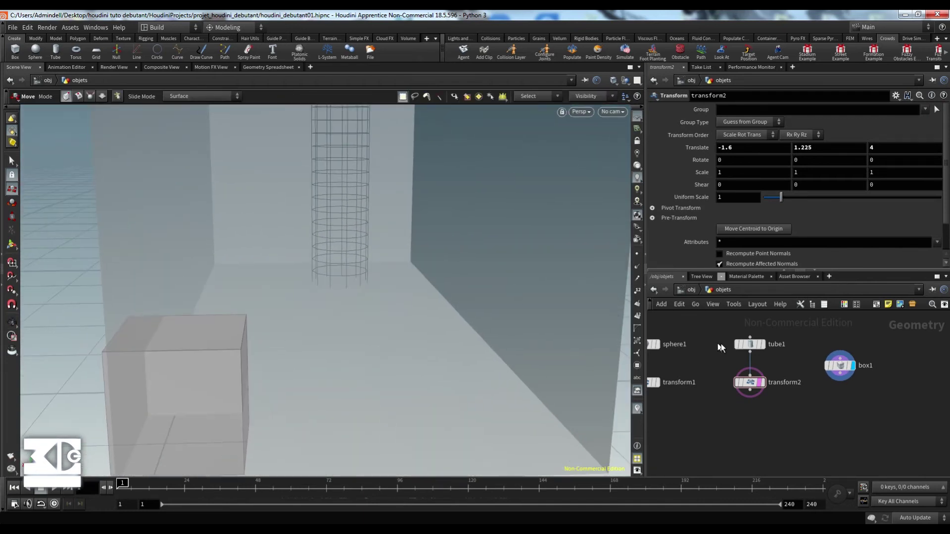
# - Add a Transform node below the box node and connect the box's output to its input
pyautogui.moveTo(842, 367); pyautogui.dragTo(840, 355)
pyautogui.press('Tab')
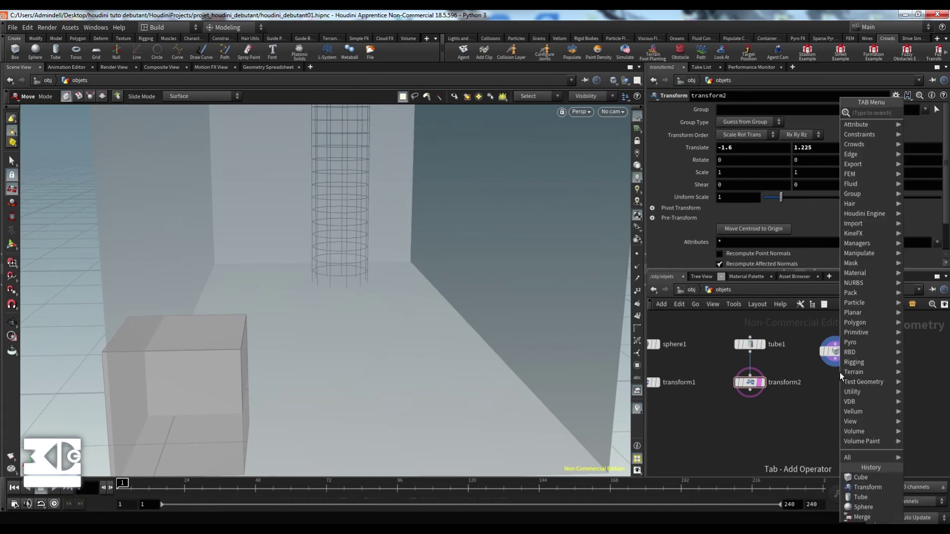
pyautogui.write('trube')
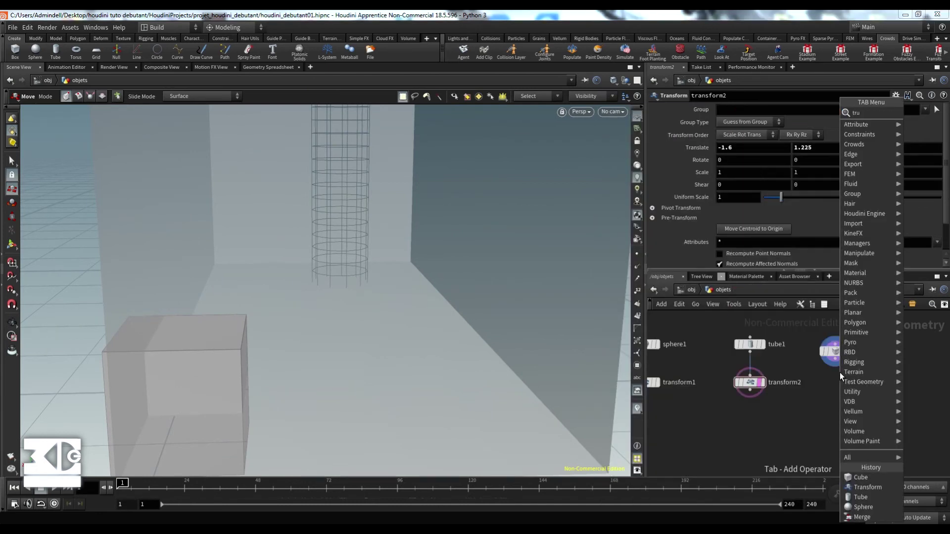
pyautogui.press('BackSpace')
pyautogui.press('BackSpace')
pyautogui.press('BackSpace')
pyautogui.press('BackSpace')
pyautogui.press('BackSpace')
pyautogui.write('trans')
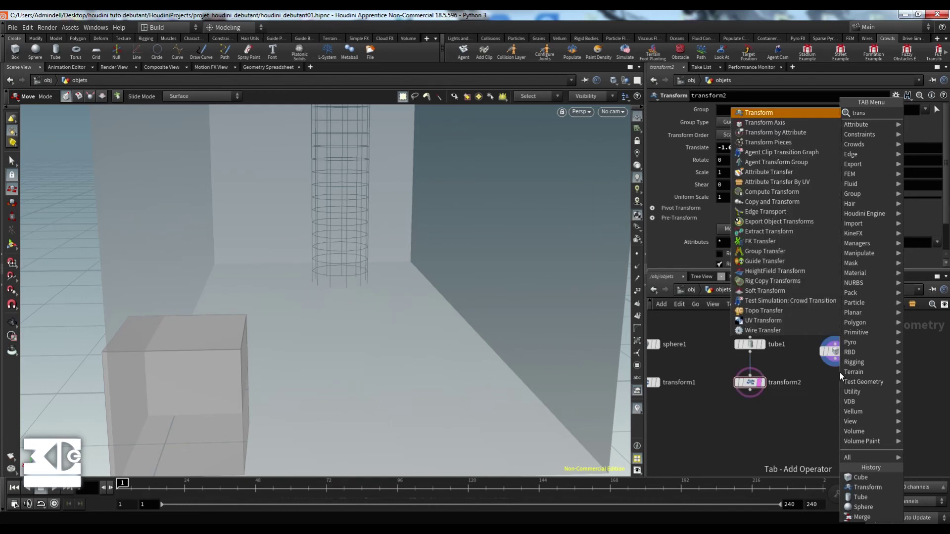
pyautogui.press('Return')
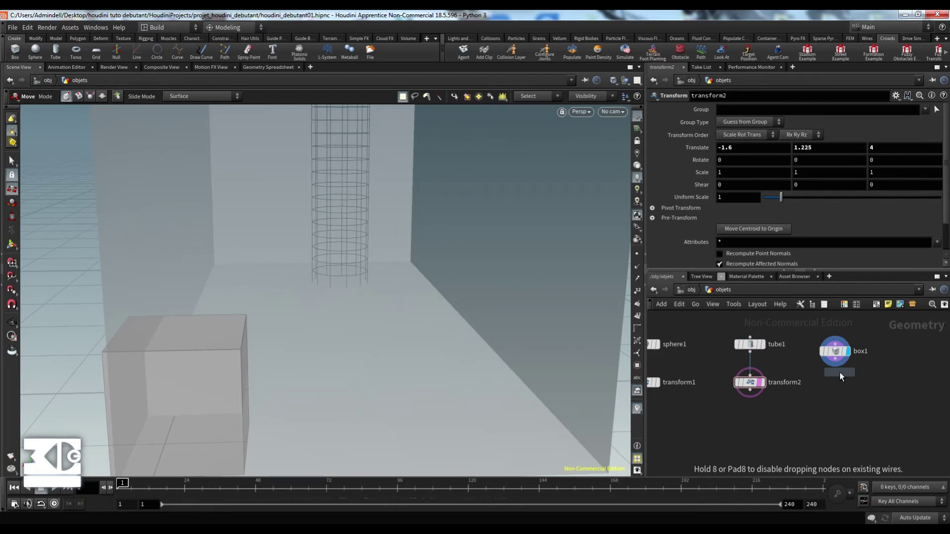
pyautogui.click(836, 371)
pyautogui.moveTo(836, 372); pyautogui.dragTo(836, 394)
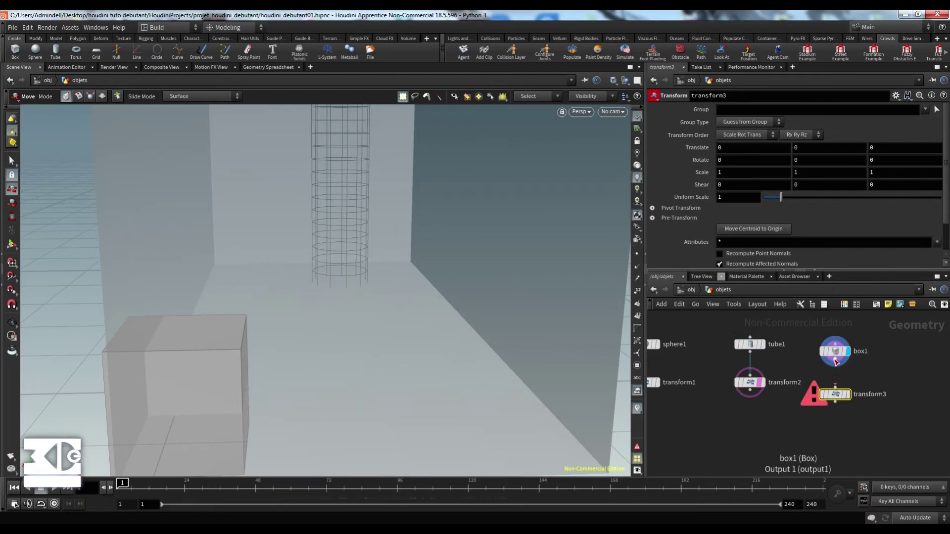
pyautogui.moveTo(836, 363)
pyautogui.mouseDown()
pyautogui.moveTo(837, 392)
pyautogui.moveTo(834, 381)
pyautogui.mouseUp()
# - Set the box transform's Y translation to 0.1 and its X translation to -1.4
pyautogui.moveTo(794, 145)
pyautogui.mouseDown(button='middle')
pyautogui.moveTo(821, 147)
pyautogui.moveTo(797, 148)
pyautogui.mouseUp(button='middle')
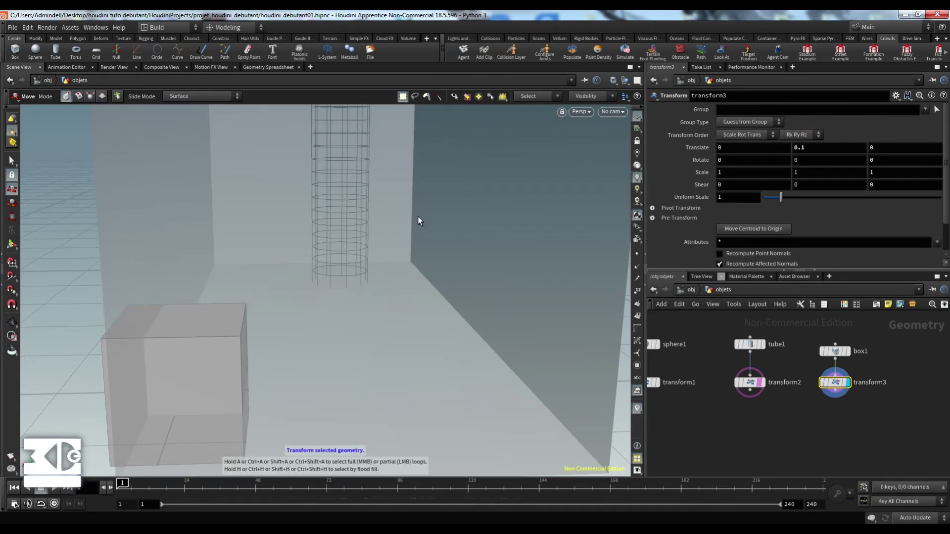
pyautogui.moveTo(734, 147); pyautogui.dragTo(663, 155, button='middle')
pyautogui.moveTo(499, 301)
pyautogui.keyDown('alt'); pyautogui.mouseDown()
pyautogui.moveTo(467, 275)
pyautogui.moveTo(499, 286)
pyautogui.mouseUp(); pyautogui.keyUp('alt')
# - Reset the box transform's X translation to 0, and change it to -1.5
pyautogui.click(728, 145)
pyautogui.doubleClick(741, 143)
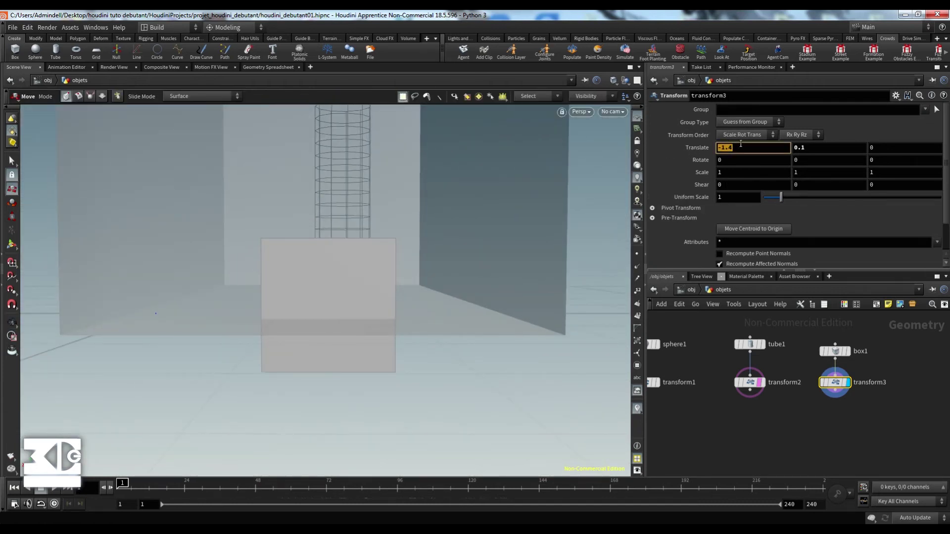
pyautogui.write('0')
pyautogui.press('Return')
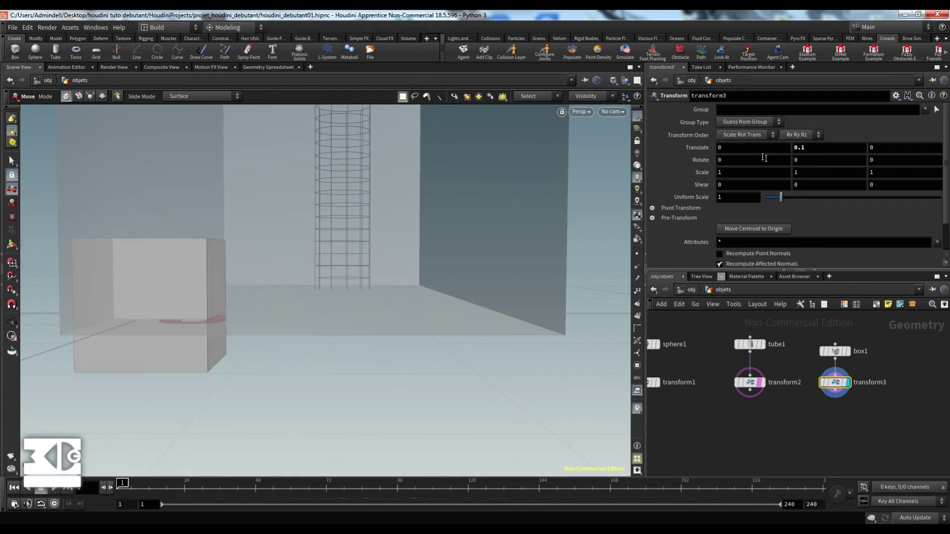
pyautogui.click(756, 149)
pyautogui.press('Return')
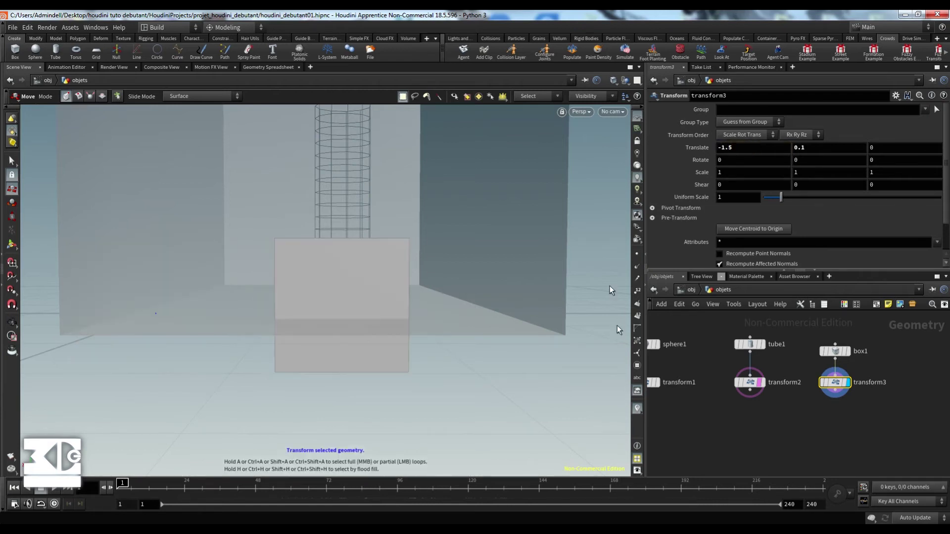
# - Turn on the template flag for the sphere's transform and turn it off for the tube's transform
pyautogui.moveTo(722, 406); pyautogui.dragTo(798, 407, button='middle')
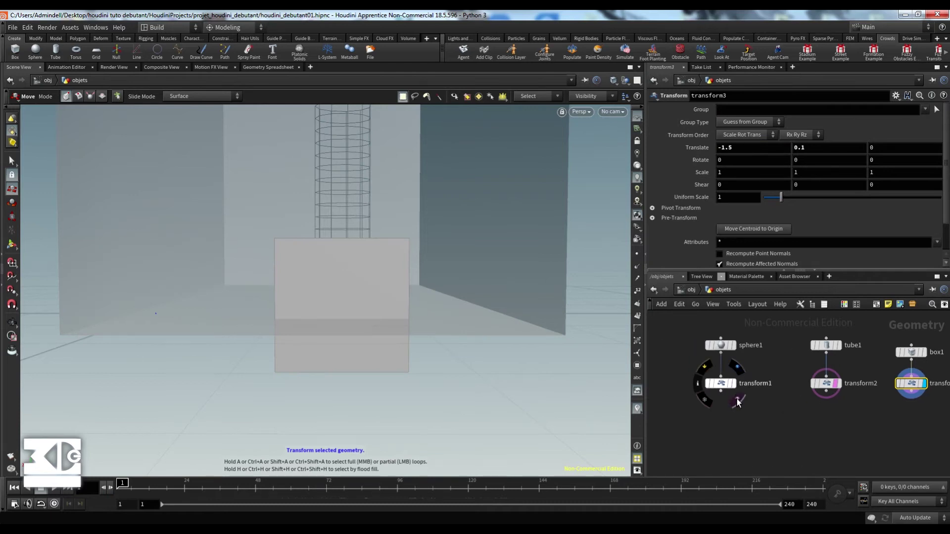
pyautogui.click(739, 400)
pyautogui.keyDown('alt'); pyautogui.moveTo(500, 336); pyautogui.dragTo(497, 371); pyautogui.keyUp('alt')
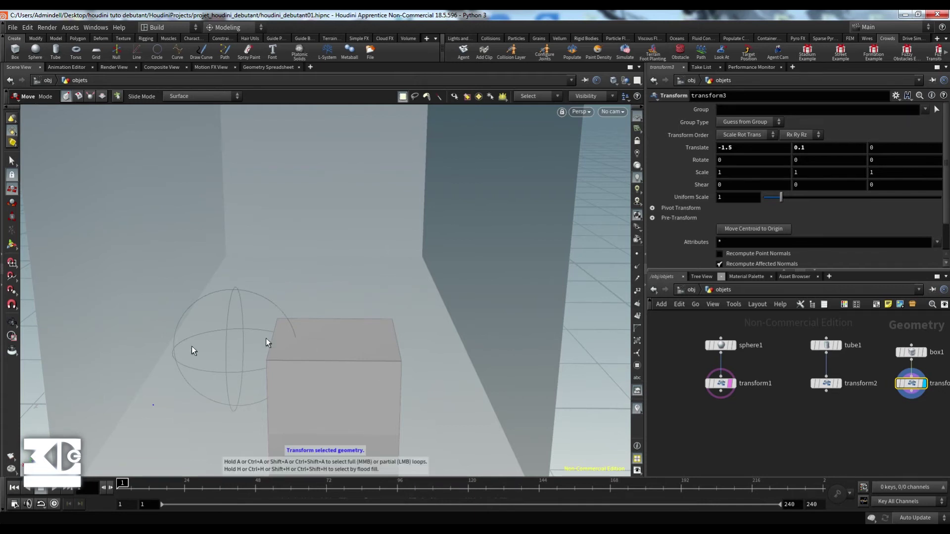
pyautogui.moveTo(762, 416); pyautogui.dragTo(741, 421, button='middle')
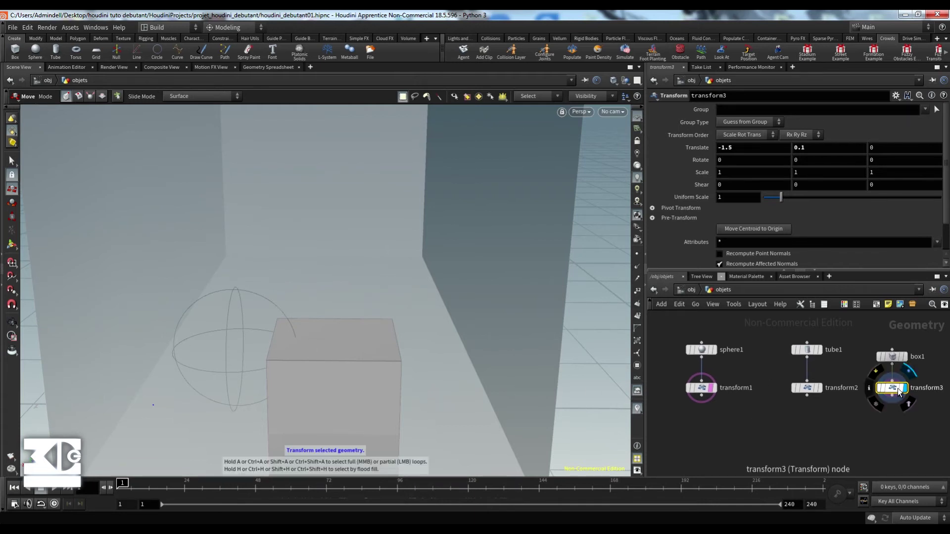
# - Raise the box transform's Y translation to 1, and refine it to 0.5 so the box rests on the floor
pyautogui.click(744, 146)
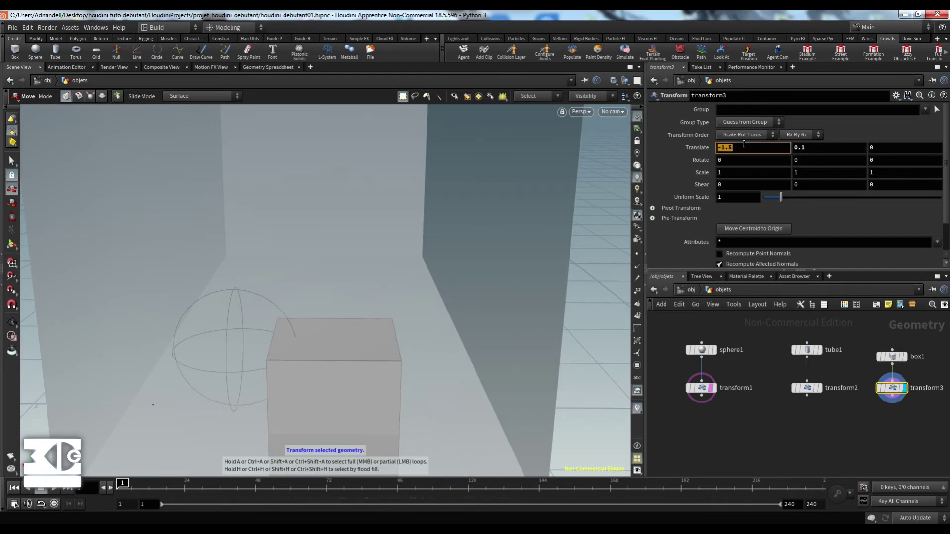
pyautogui.doubleClick(821, 147)
pyautogui.write('1')
pyautogui.press('Return')
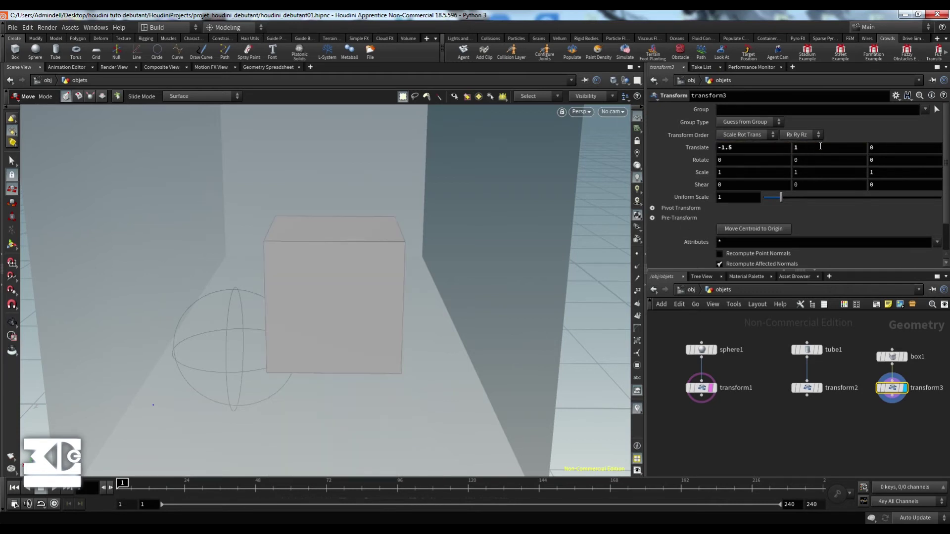
pyautogui.doubleClick(810, 149)
pyautogui.write('.5')
pyautogui.press('Return')
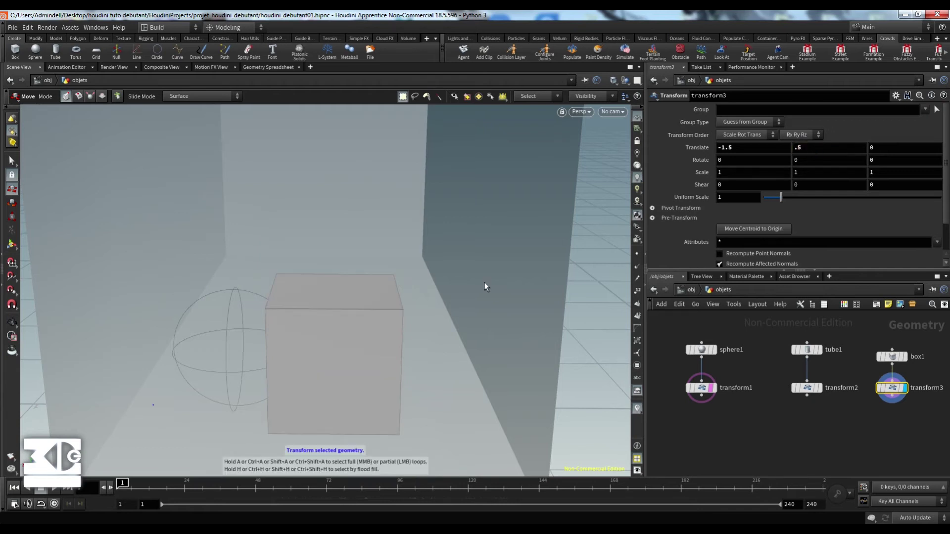
# - Set the box transform's X translation to -1.9 and its Z translation to 1.4, moving the box away from the sphere
pyautogui.keyDown('alt'); pyautogui.moveTo(382, 396); pyautogui.dragTo(399, 380); pyautogui.keyUp('alt')
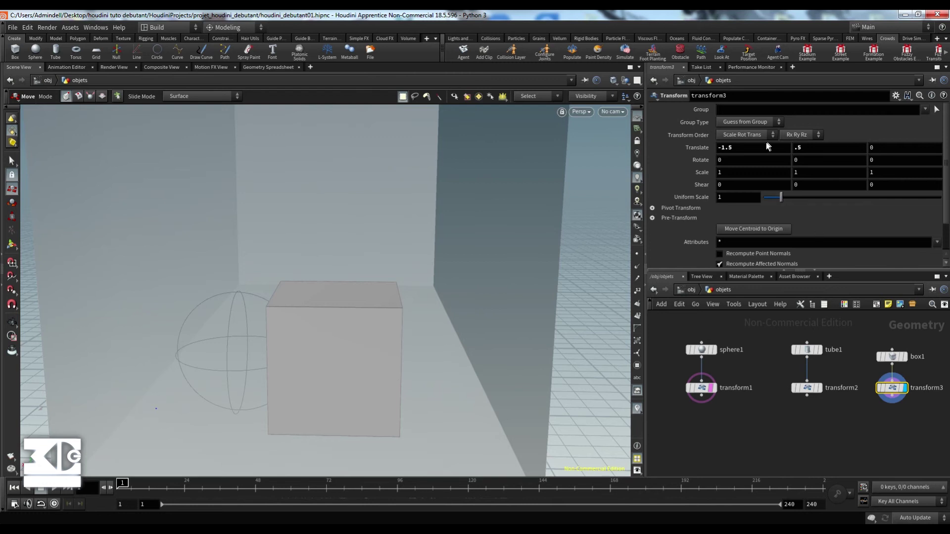
pyautogui.moveTo(752, 145); pyautogui.dragTo(726, 147, button='middle')
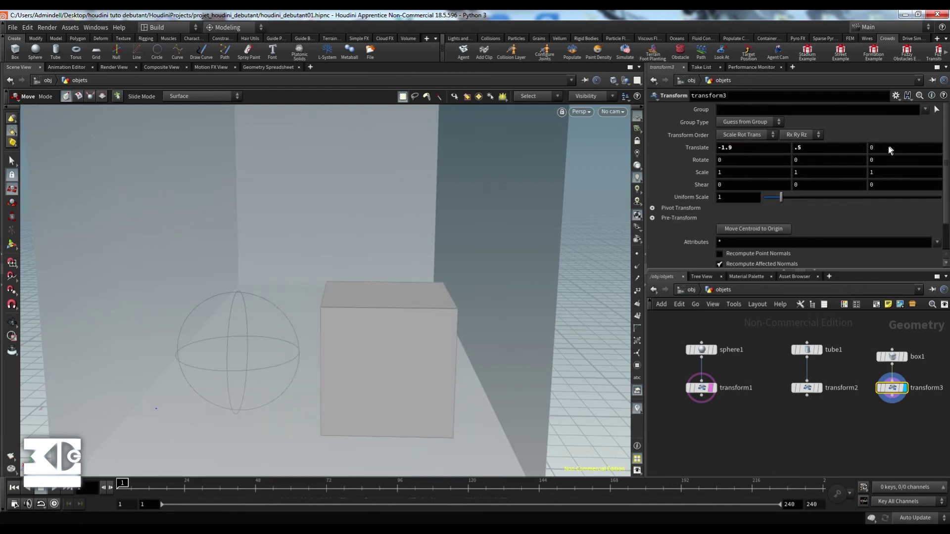
pyautogui.moveTo(887, 146); pyautogui.dragTo(949, 151, button='middle')
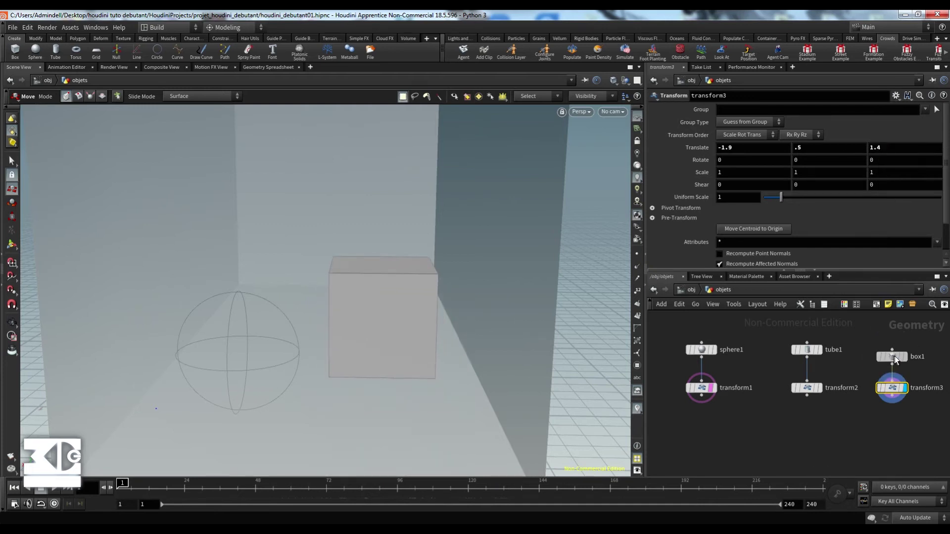
# - Switch the box's primitive type to Polygon Mesh, and return it to Polygon
pyautogui.moveTo(895, 356); pyautogui.dragTo(894, 346)
pyautogui.click(894, 347)
pyautogui.click(741, 112)
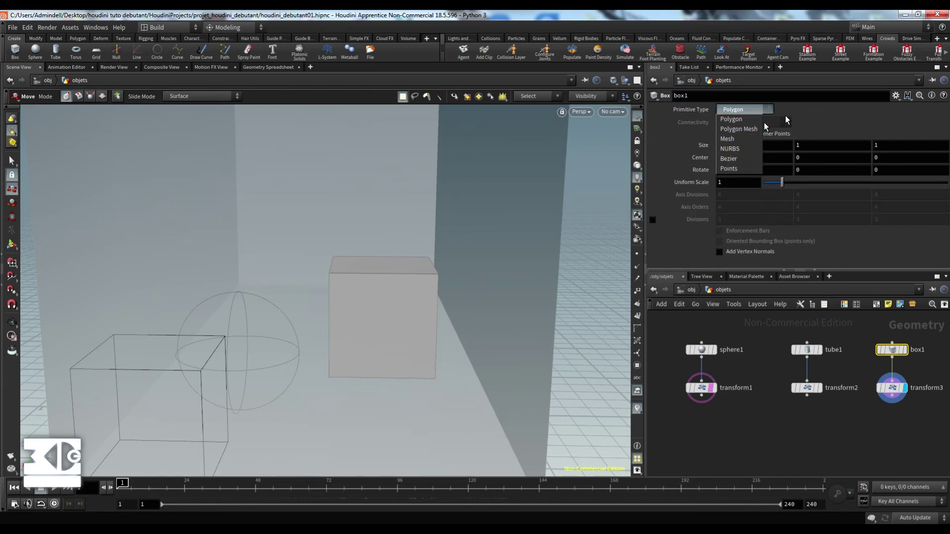
pyautogui.click(738, 130)
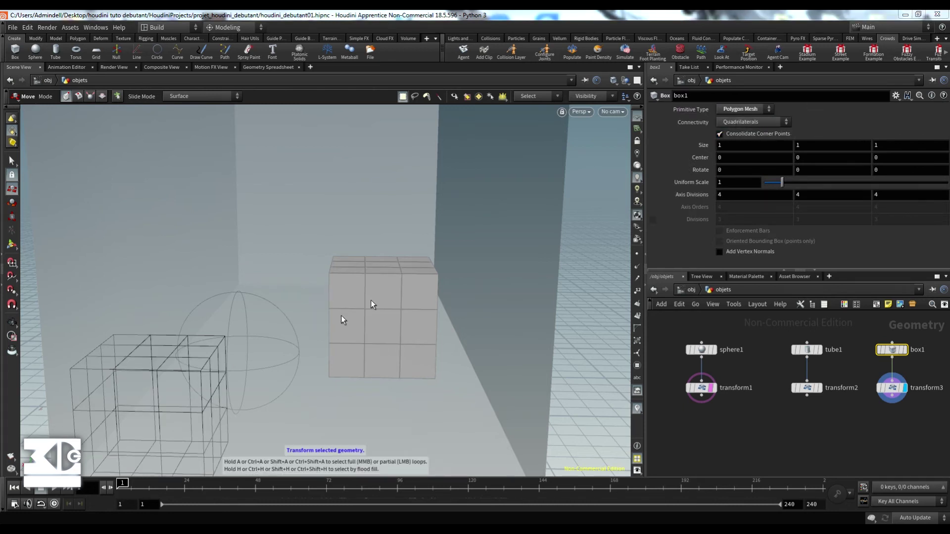
pyautogui.click(737, 110)
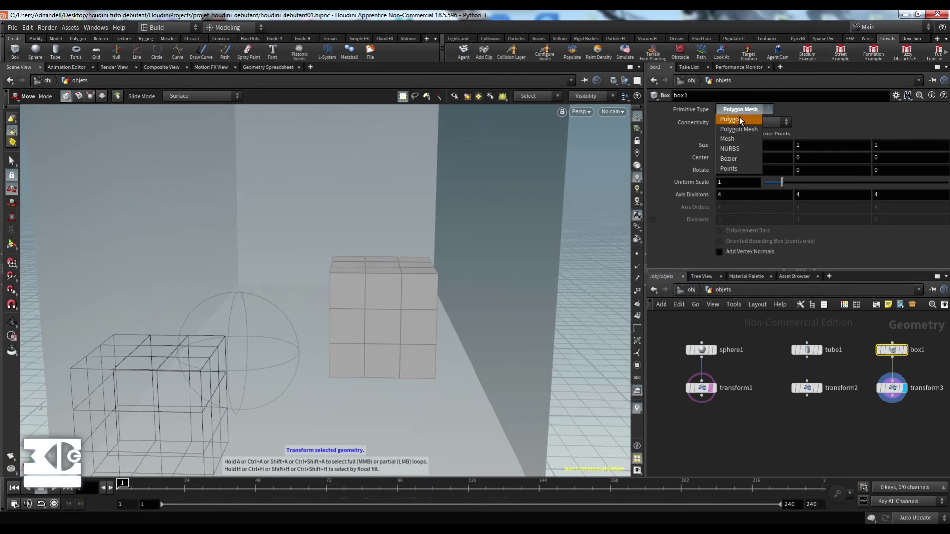
pyautogui.click(739, 119)
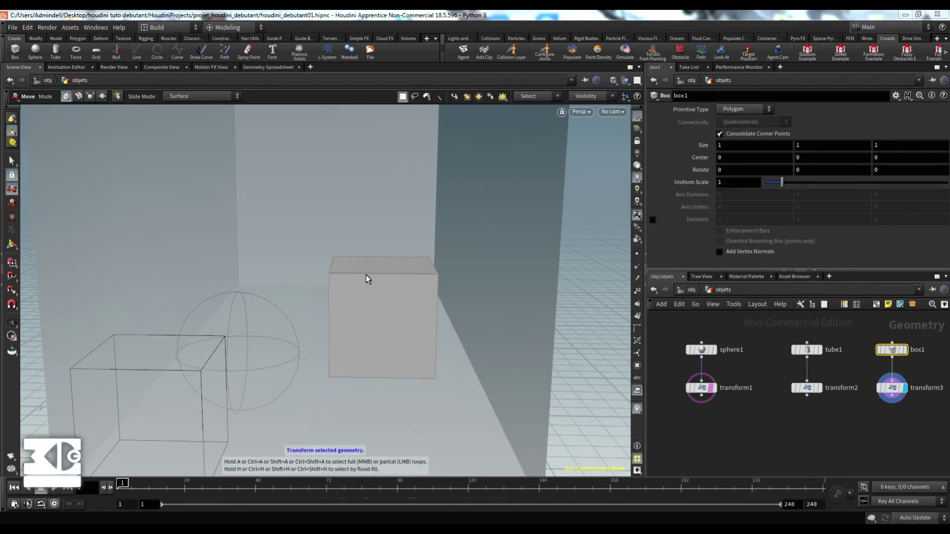
pyautogui.moveTo(779, 423); pyautogui.dragTo(731, 405, button='middle')
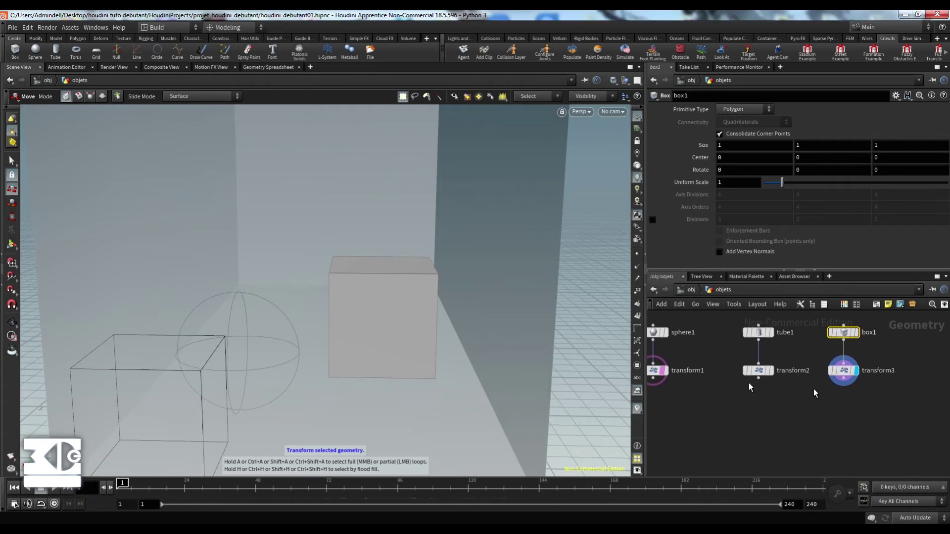
pyautogui.moveTo(824, 407)
pyautogui.mouseDown(button='middle')
pyautogui.moveTo(875, 409)
pyautogui.moveTo(813, 408)
pyautogui.mouseUp(button='middle')
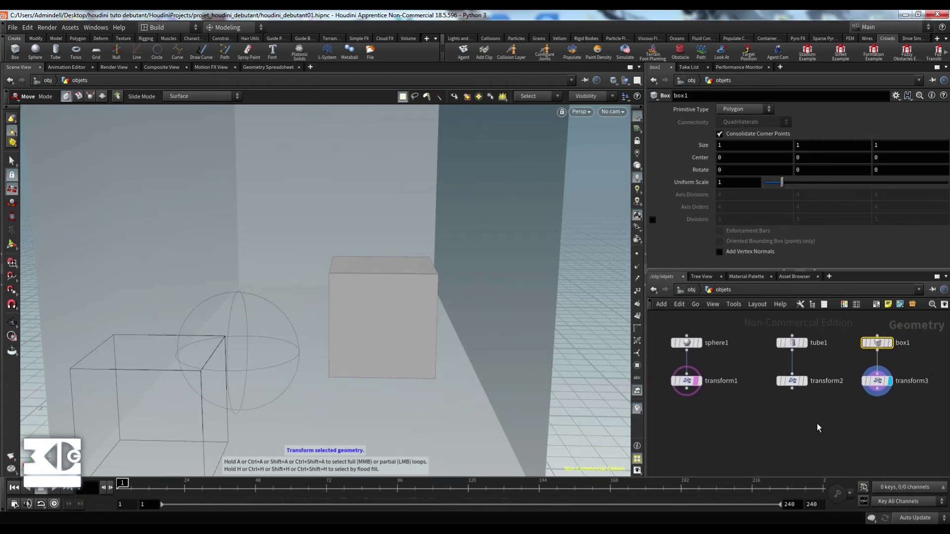
pyautogui.click(793, 382)
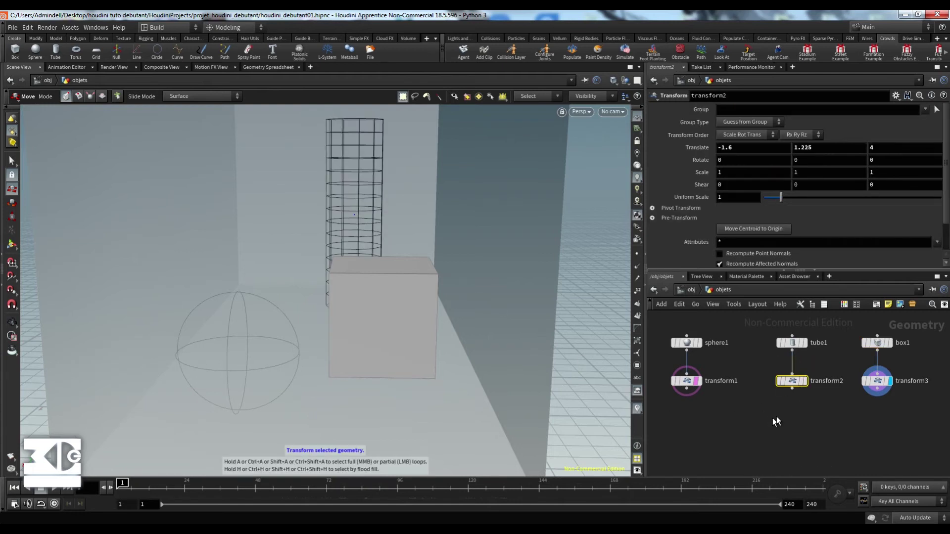
pyautogui.moveTo(773, 417); pyautogui.dragTo(744, 426, button='middle')
pyautogui.moveTo(777, 351); pyautogui.dragTo(836, 420)
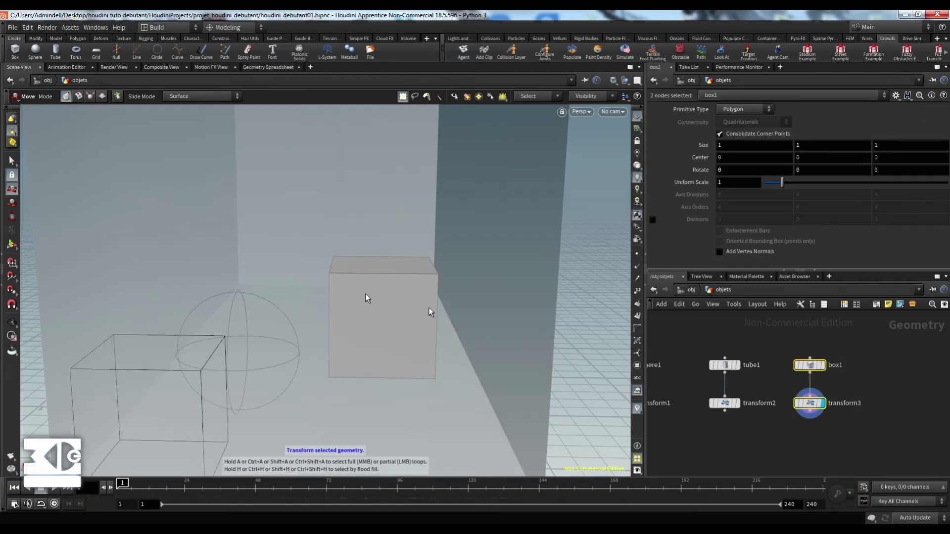
pyautogui.click(819, 425)
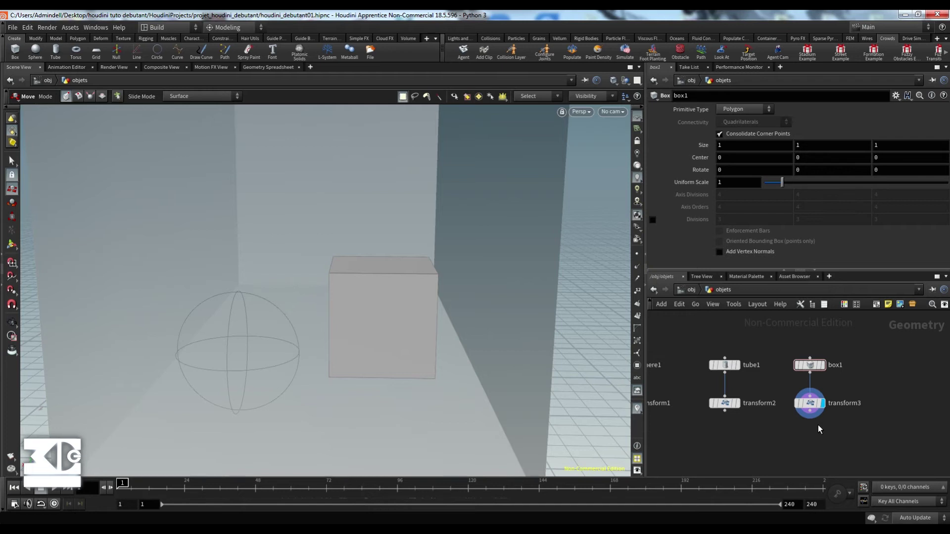
# - Add a PolyBevel node below the box's transform, connect it to the transform's output and display its result
pyautogui.press('Tab')
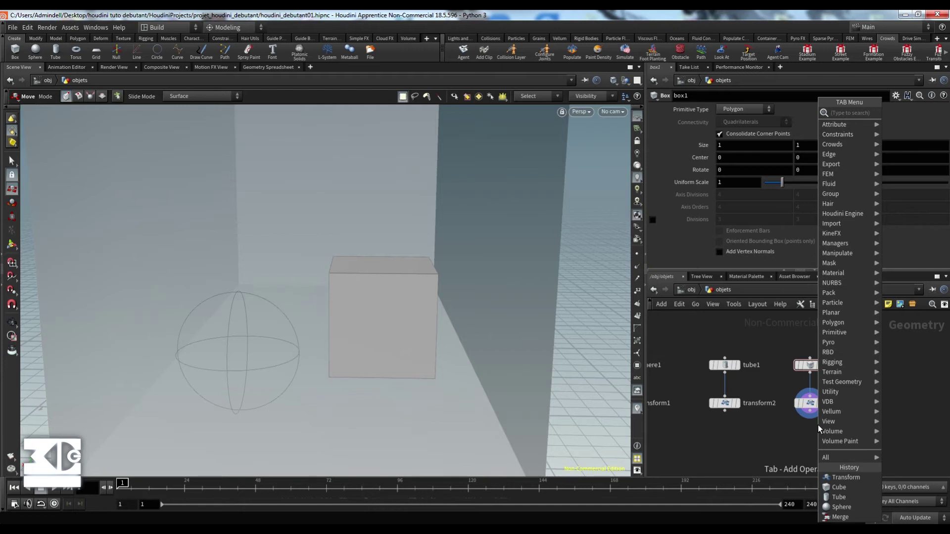
pyautogui.write('p')
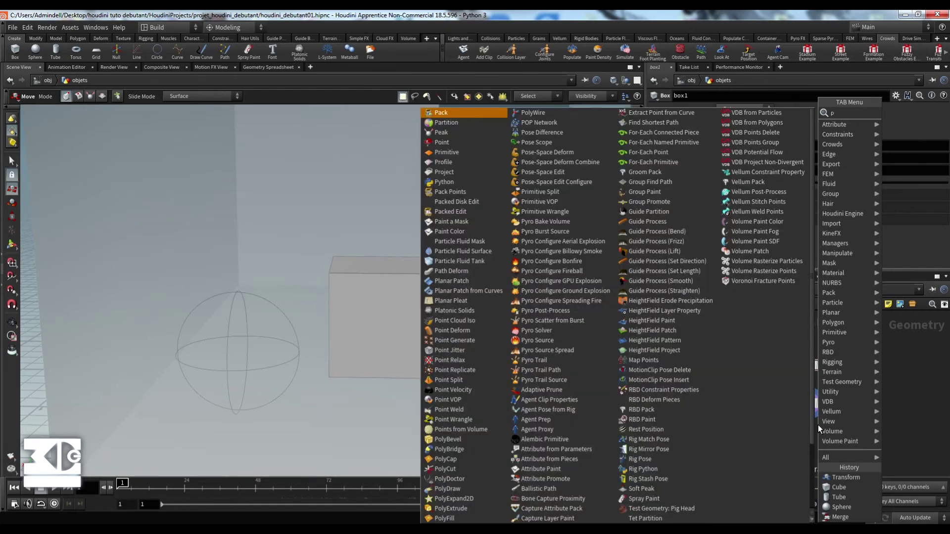
pyautogui.write('olybe')
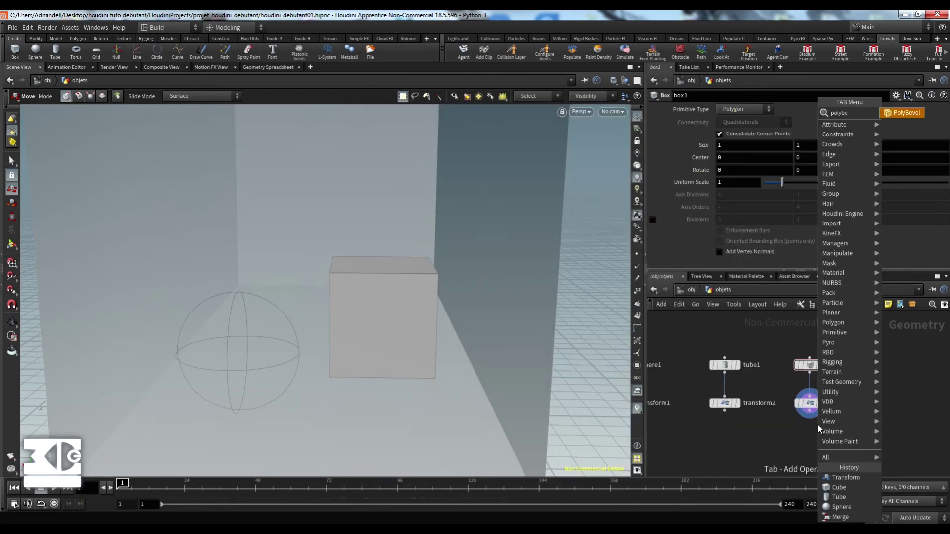
pyautogui.press('Return')
pyautogui.click(818, 425)
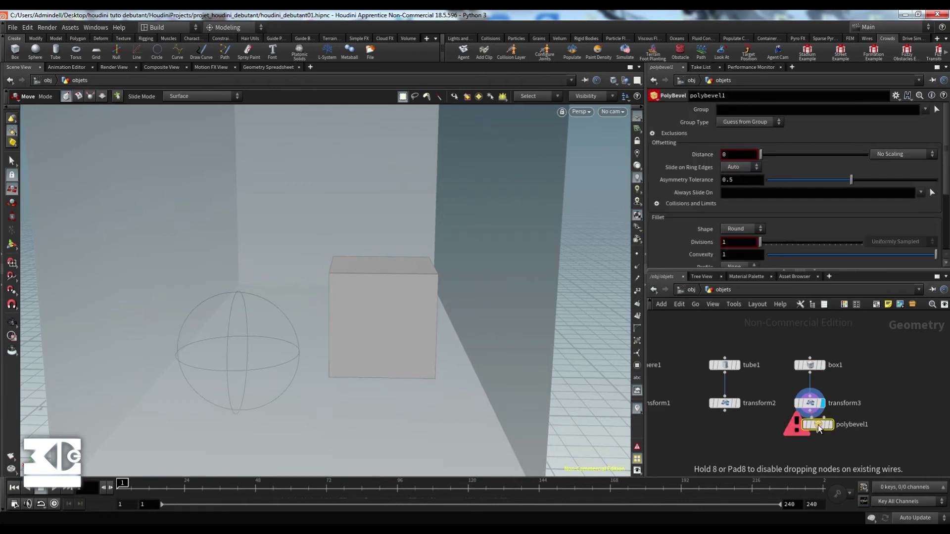
pyautogui.moveTo(818, 426)
pyautogui.mouseDown()
pyautogui.moveTo(818, 436)
pyautogui.moveTo(812, 425)
pyautogui.moveTo(830, 430)
pyautogui.mouseUp()
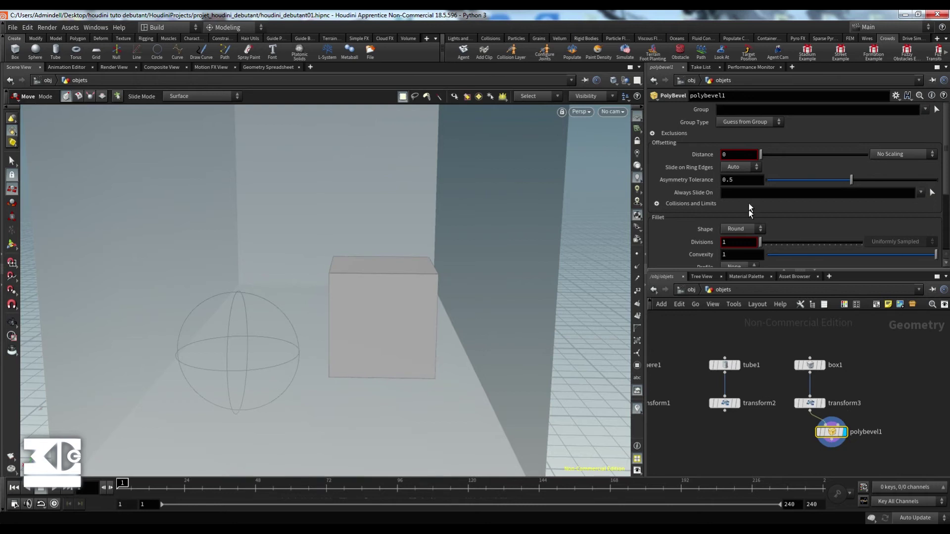
# - Set the bevel distance to about 0.047, inspect the box's edges up close, and raise the distance to about 0.056
pyautogui.moveTo(761, 154); pyautogui.dragTo(765, 154)
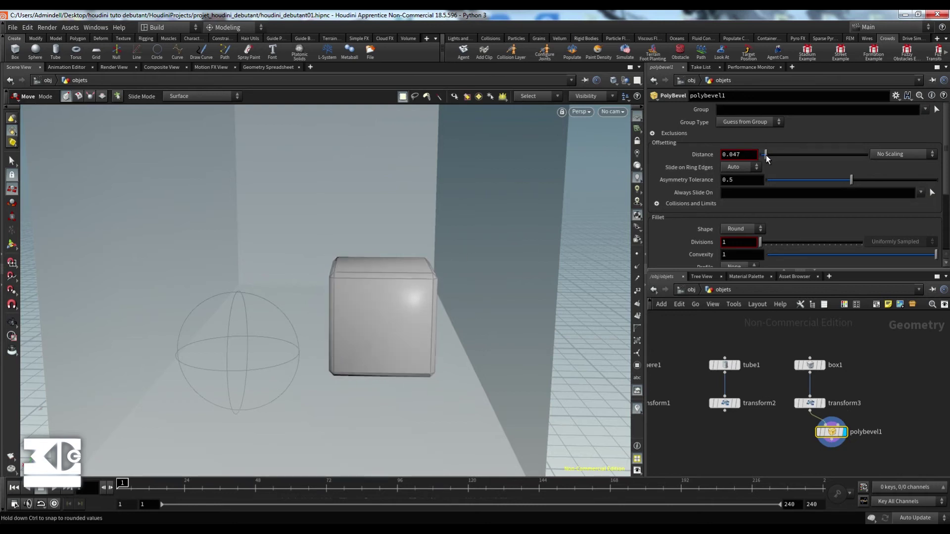
pyautogui.press('space')
pyautogui.moveTo(395, 246)
pyautogui.mouseDown()
pyautogui.moveTo(391, 238)
pyautogui.moveTo(392, 264)
pyautogui.mouseUp()
pyautogui.moveTo(392, 266); pyautogui.dragTo(432, 234, button='right')
pyautogui.moveTo(432, 234); pyautogui.dragTo(428, 301)
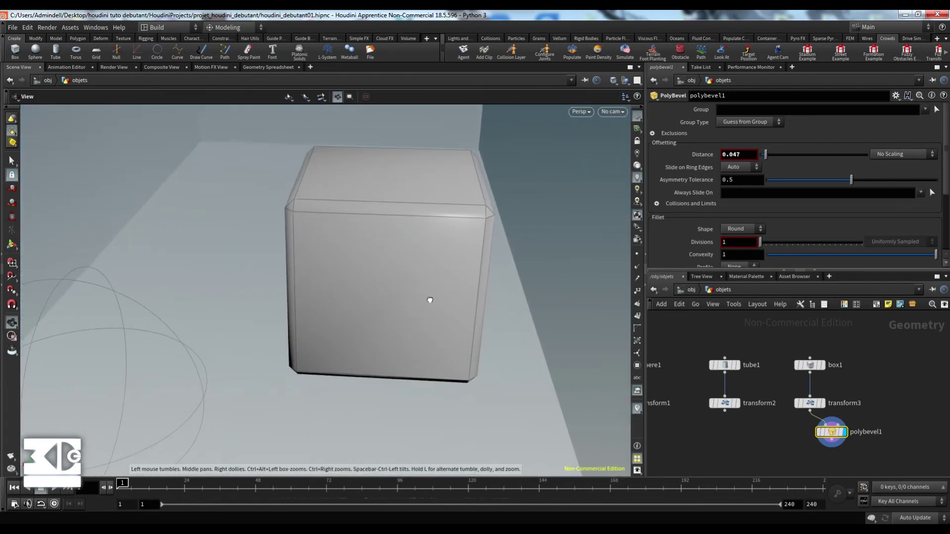
pyautogui.click(756, 166)
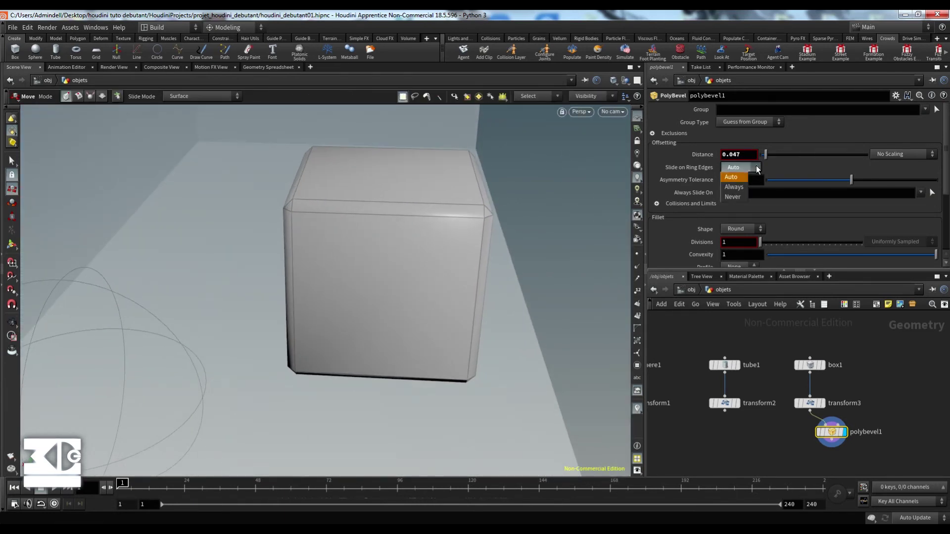
pyautogui.click(756, 165)
pyautogui.moveTo(765, 153)
pyautogui.mouseDown()
pyautogui.moveTo(791, 153)
pyautogui.moveTo(767, 153)
pyautogui.mouseUp()
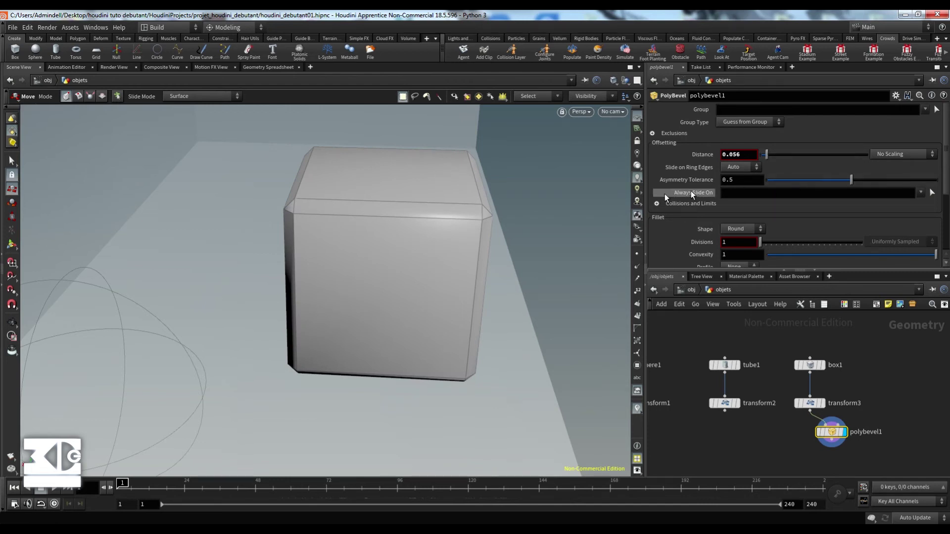
# - Increase the bevel distance to about 0.391 and vary the asymmetry tolerance to test its effect on the box
pyautogui.moveTo(850, 179)
pyautogui.mouseDown()
pyautogui.moveTo(892, 179)
pyautogui.moveTo(809, 181)
pyautogui.moveTo(845, 180)
pyautogui.mouseUp()
pyautogui.moveTo(766, 158); pyautogui.dragTo(803, 153)
pyautogui.moveTo(841, 180); pyautogui.dragTo(817, 178)
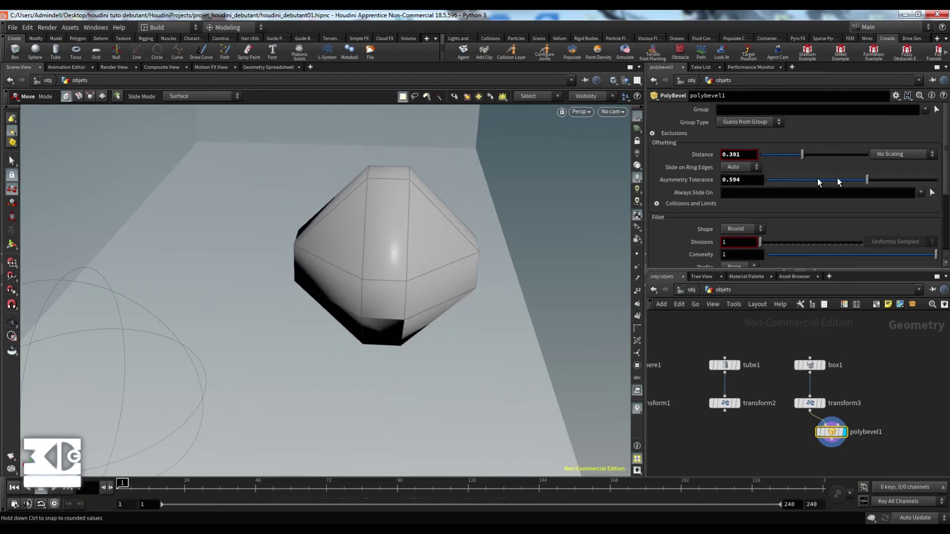
# - Switch the bevel's Slide on Ring Edges option to Always, and return it to Auto
pyautogui.click(746, 169)
pyautogui.click(738, 187)
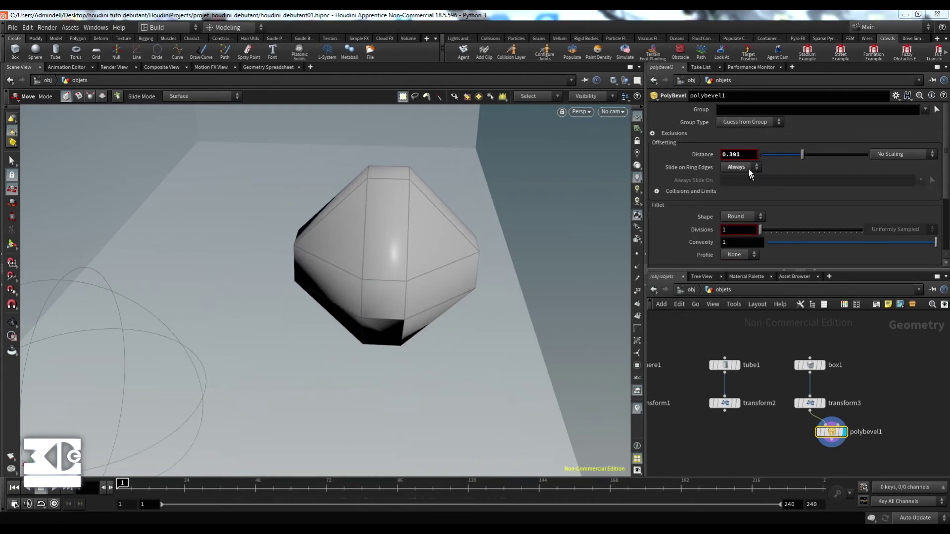
pyautogui.click(746, 169)
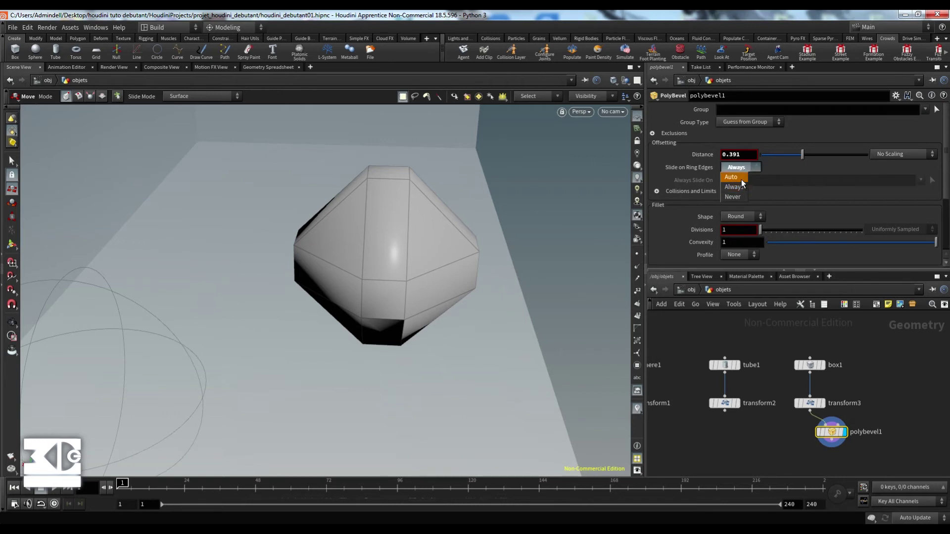
pyautogui.click(741, 179)
# - Try asymmetry tolerances of about 0.246 and 0.333 on the bevel, and restore the value to 0.5
pyautogui.moveTo(807, 178); pyautogui.dragTo(808, 177)
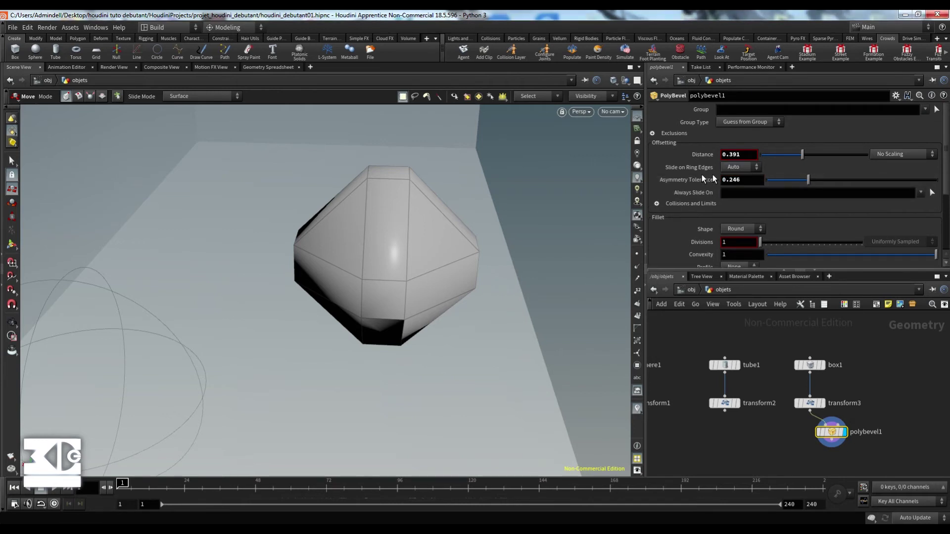
pyautogui.doubleClick(749, 179)
pyautogui.write('.5')
pyautogui.press('Return')
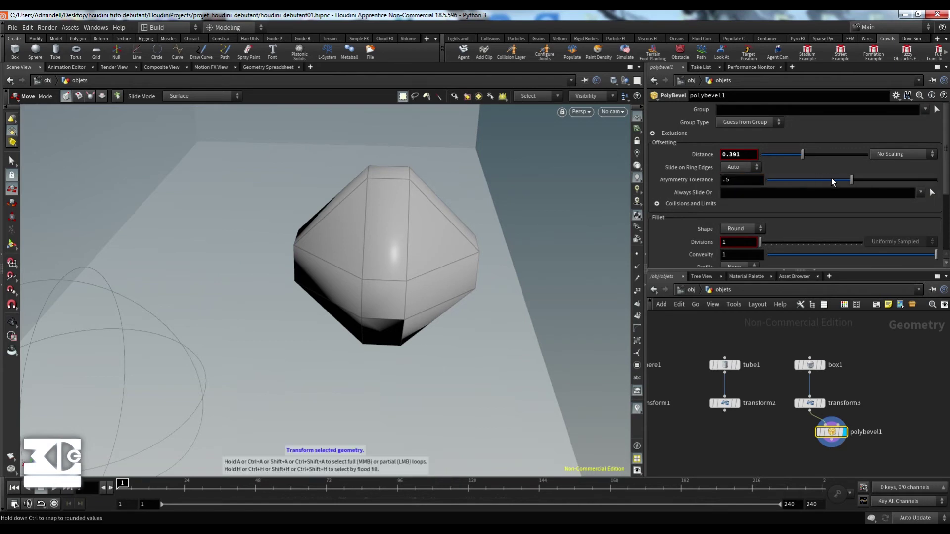
pyautogui.moveTo(833, 179); pyautogui.dragTo(830, 179)
pyautogui.click(752, 181)
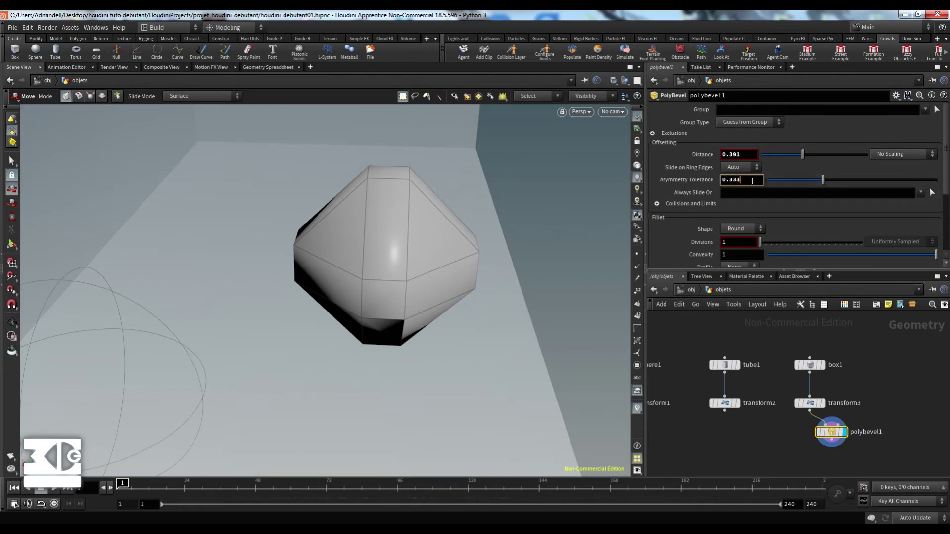
pyautogui.press('BackSpace')
pyautogui.press('BackSpace')
pyautogui.press('BackSpace')
pyautogui.write('5')
pyautogui.press('Return')
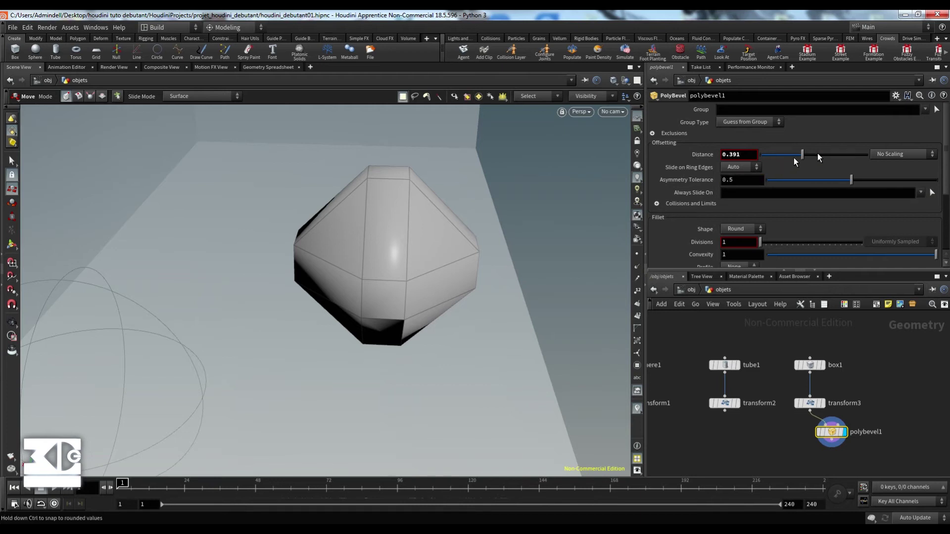
# - Check the distance scaling options and reduce the bevel distance to about 0.042
pyautogui.click(879, 155)
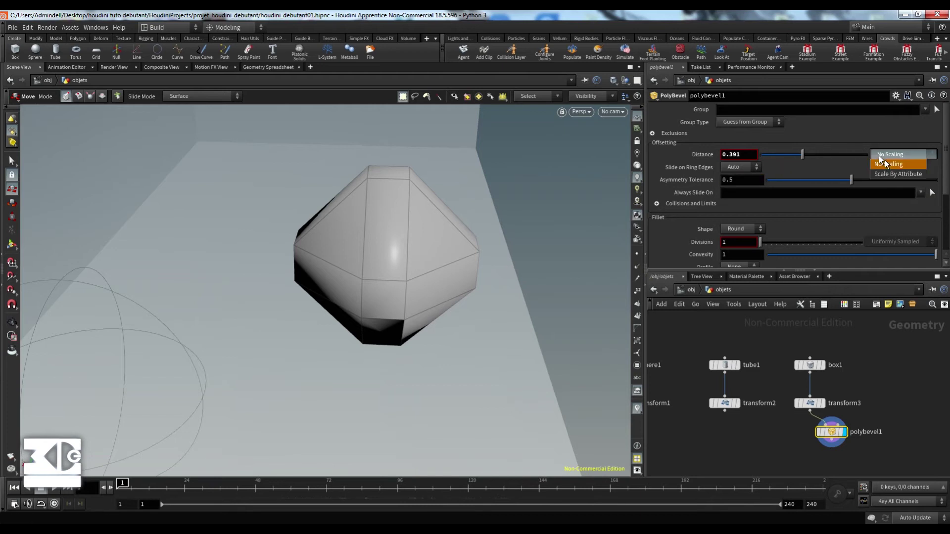
pyautogui.click(801, 144)
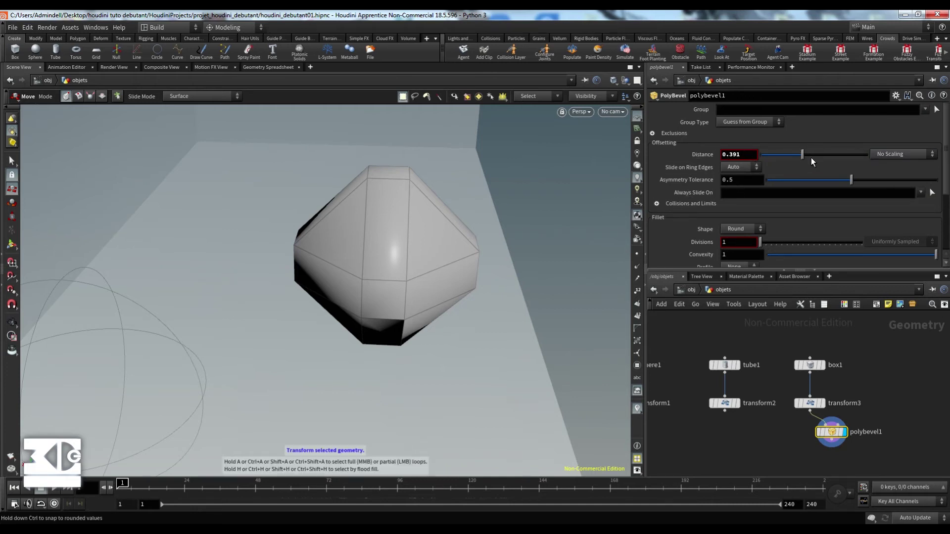
pyautogui.moveTo(802, 154); pyautogui.dragTo(765, 155)
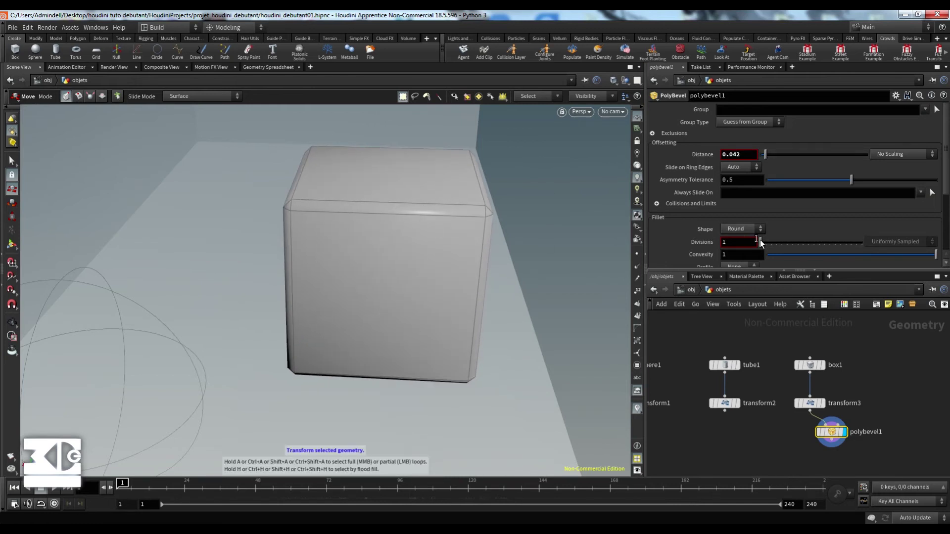
# - Review the fillet shape options, keep Round, and set the bevel's divisions to 5
pyautogui.scroll(-2, 706, 218)
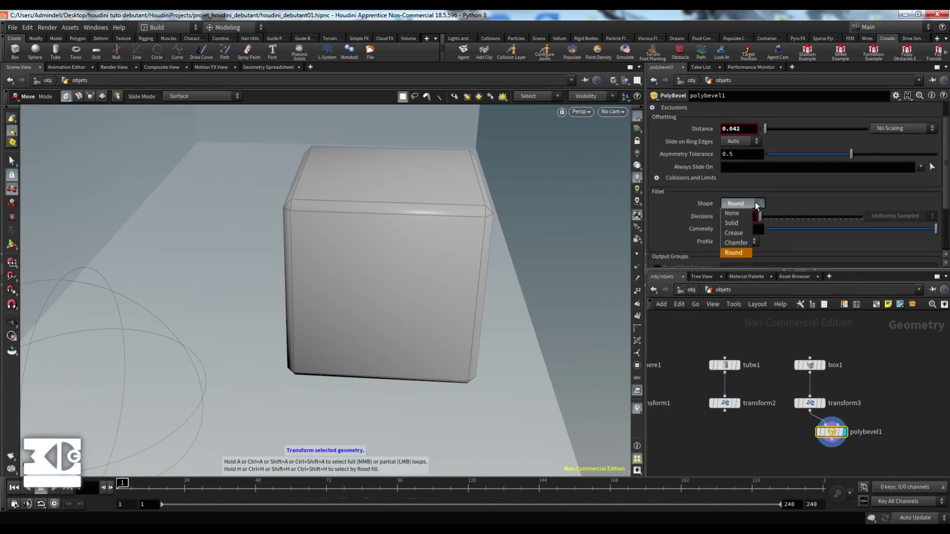
pyautogui.click(756, 203)
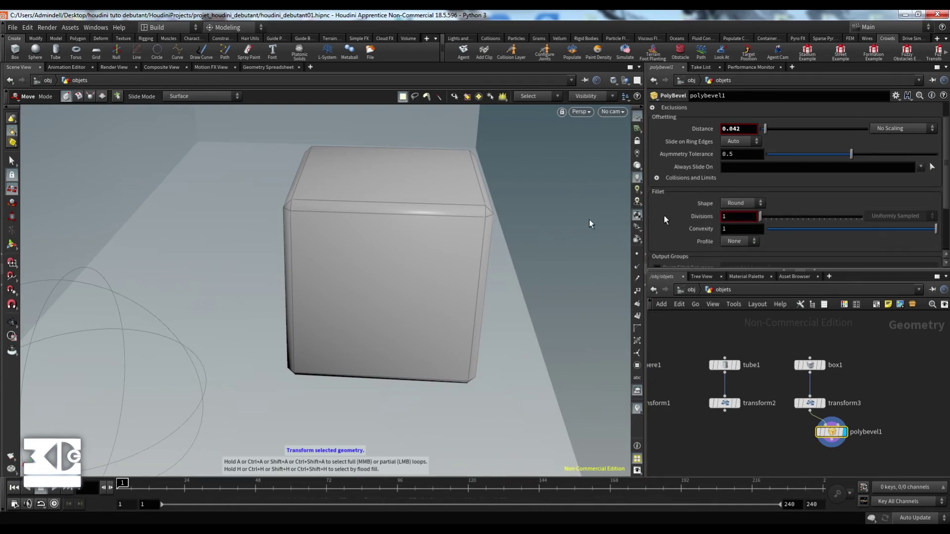
pyautogui.click(752, 203)
pyautogui.click(730, 203)
pyautogui.moveTo(761, 216); pyautogui.dragTo(783, 215)
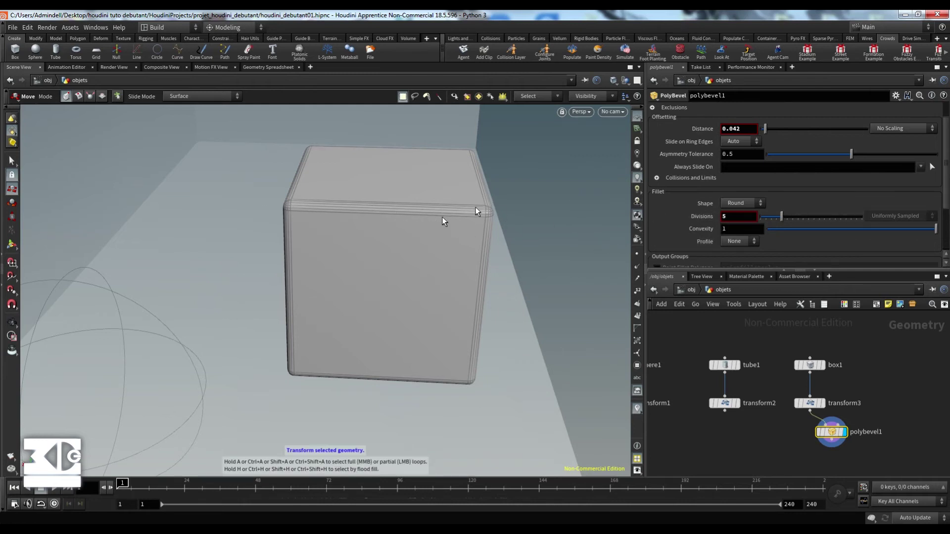
# - Switch the bevel's fillet shape to Solid and inspect the box's edges up close
pyautogui.click(748, 203)
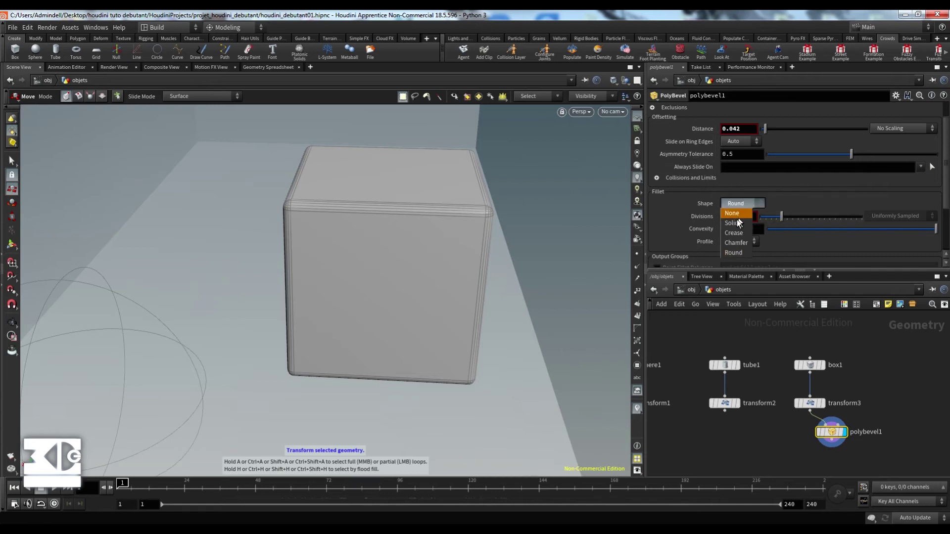
pyautogui.click(736, 224)
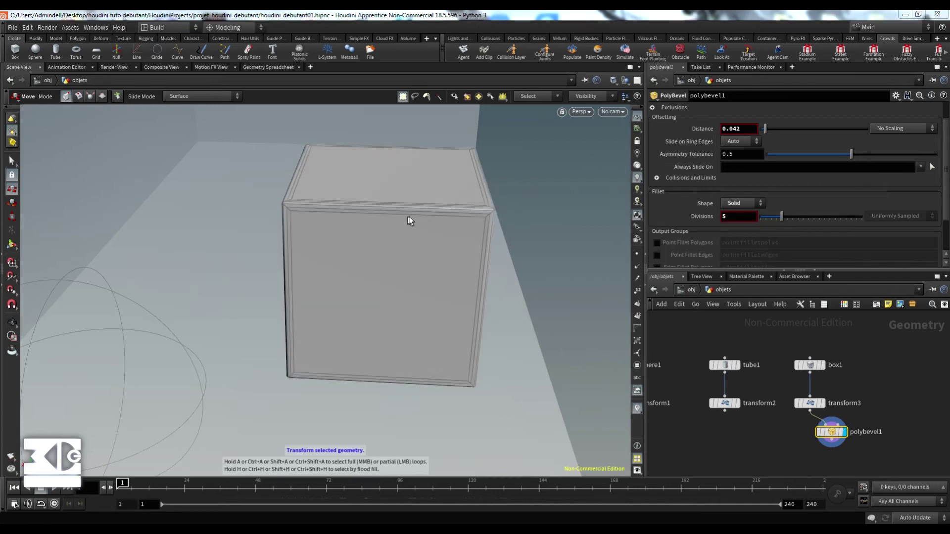
pyautogui.keyDown('alt'); pyautogui.moveTo(450, 235); pyautogui.dragTo(509, 220); pyautogui.keyUp('alt')
pyautogui.keyDown('alt'); pyautogui.moveTo(499, 213); pyautogui.dragTo(439, 189, button='right'); pyautogui.keyUp('alt')
pyautogui.keyDown('alt'); pyautogui.moveTo(439, 189); pyautogui.dragTo(399, 212); pyautogui.keyUp('alt')
# - Set the bevel's fillet shape to None and inspect the box's edges from above
pyautogui.click(730, 204)
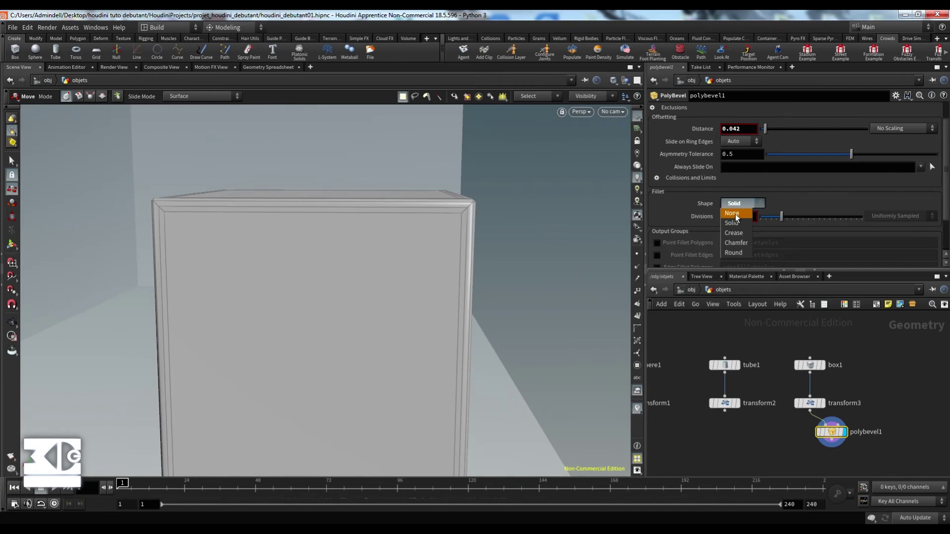
pyautogui.click(736, 213)
pyautogui.keyDown('alt'); pyautogui.moveTo(412, 244); pyautogui.dragTo(383, 211); pyautogui.keyUp('alt')
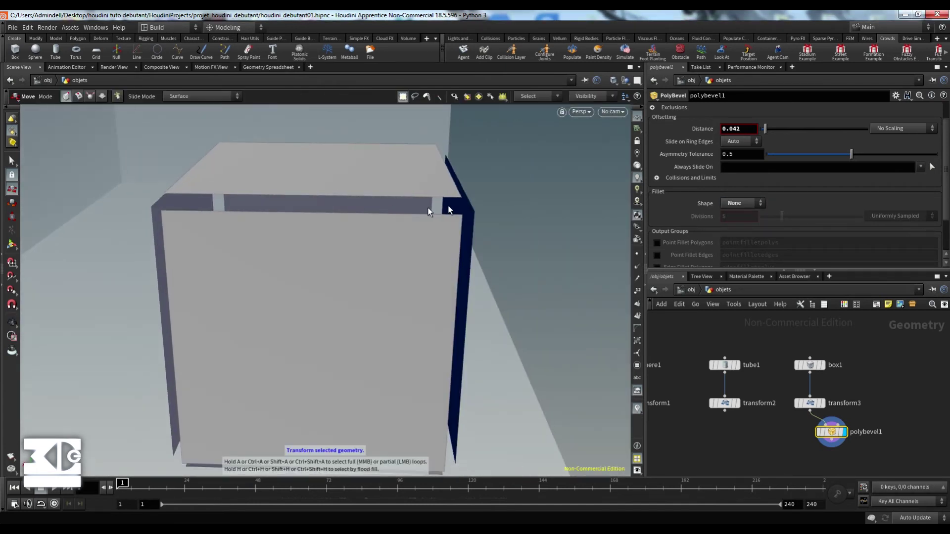
# - Compare the Crease and Solid fillet shapes on the box's bevel, viewing the corner edges up close
pyautogui.click(742, 204)
pyautogui.click(732, 230)
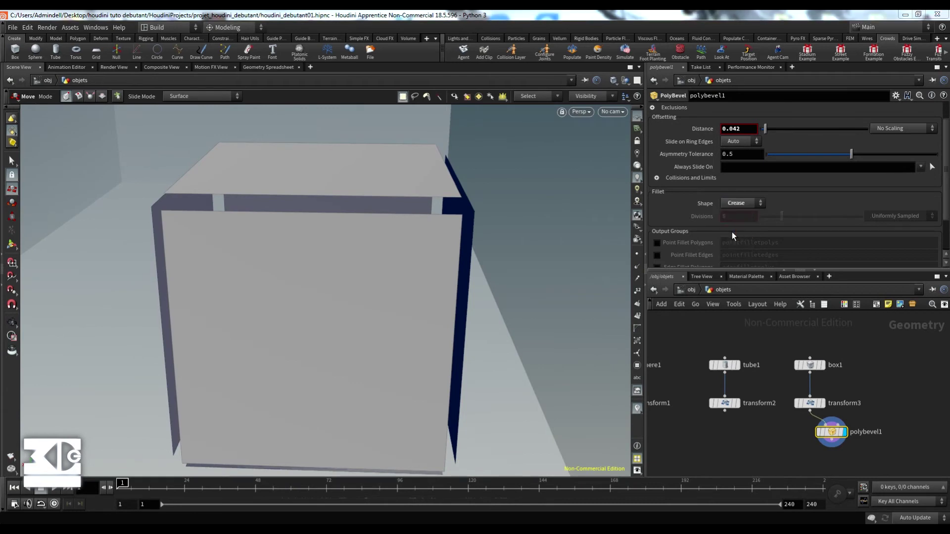
pyautogui.press('space')
pyautogui.keyDown('alt'); pyautogui.moveTo(374, 229); pyautogui.dragTo(407, 225); pyautogui.keyUp('alt')
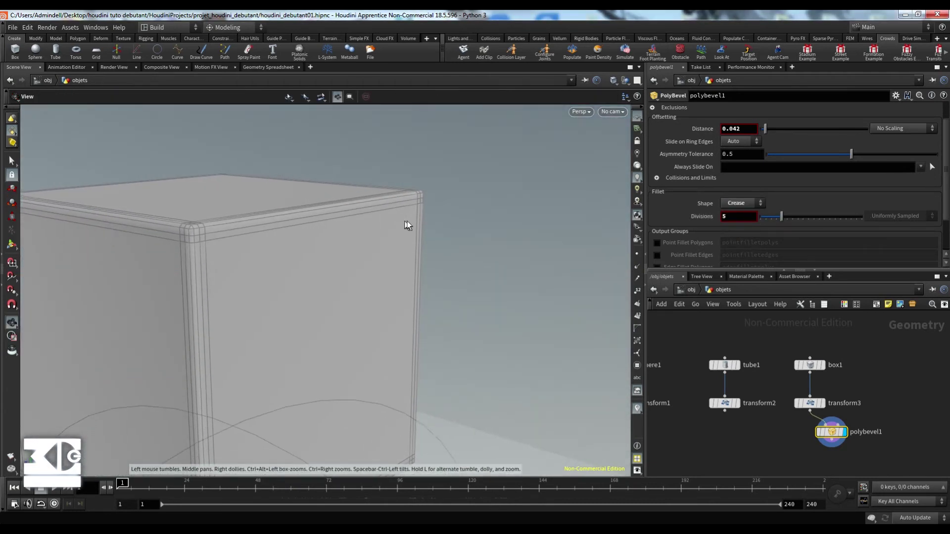
pyautogui.click(743, 203)
pyautogui.click(736, 216)
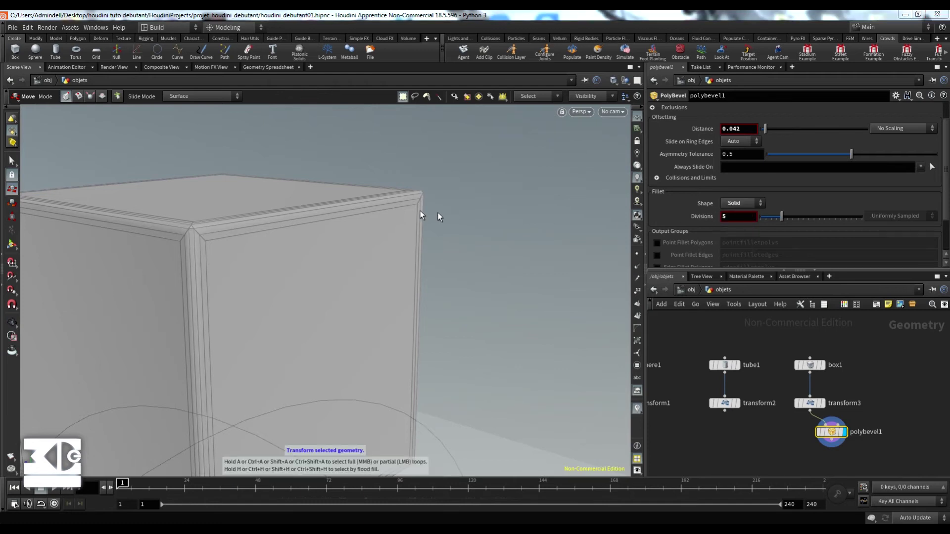
pyautogui.click(747, 203)
pyautogui.click(745, 232)
# - Set the bevel's fillet shape to Chamfer and inspect the box's edges from several angles
pyautogui.click(736, 203)
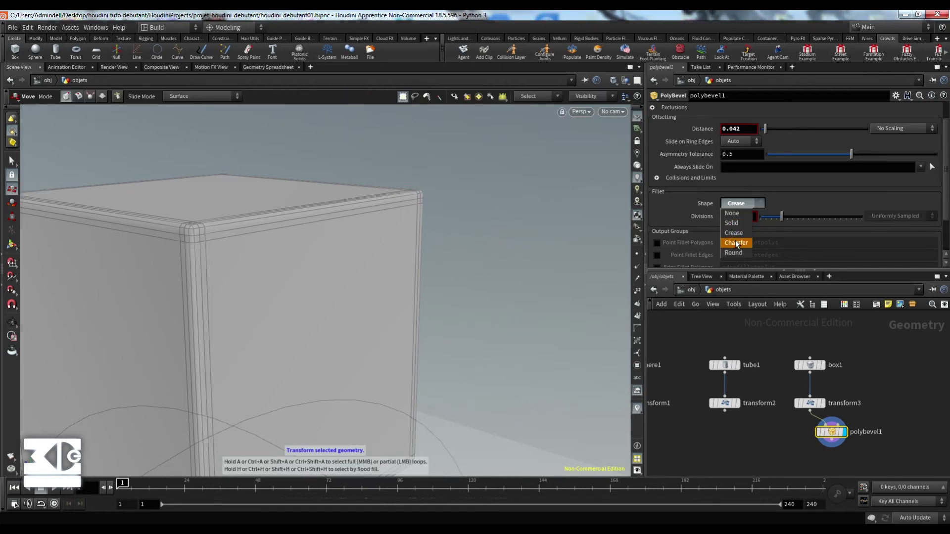
pyautogui.click(736, 242)
pyautogui.keyDown('alt'); pyautogui.moveTo(306, 227); pyautogui.dragTo(266, 262); pyautogui.keyUp('alt')
pyautogui.keyDown('alt'); pyautogui.moveTo(267, 262); pyautogui.dragTo(263, 267, button='right'); pyautogui.keyUp('alt')
pyautogui.keyDown('alt'); pyautogui.moveTo(263, 267); pyautogui.dragTo(275, 282); pyautogui.keyUp('alt')
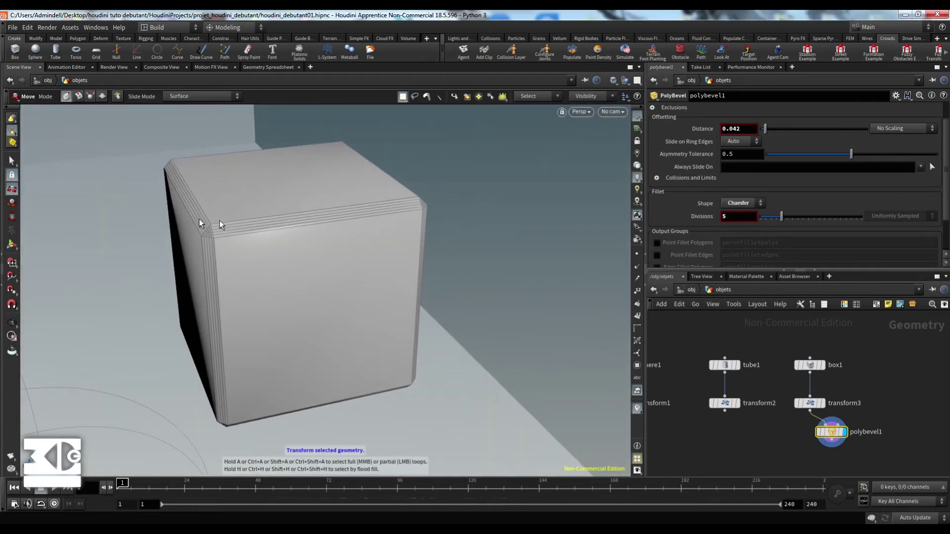
pyautogui.keyDown('alt'); pyautogui.moveTo(353, 216); pyautogui.dragTo(303, 222); pyautogui.keyUp('alt')
# - Try the Round, Solid and Crease fillet shapes in turn to compare the bevelled corners
pyautogui.click(743, 202)
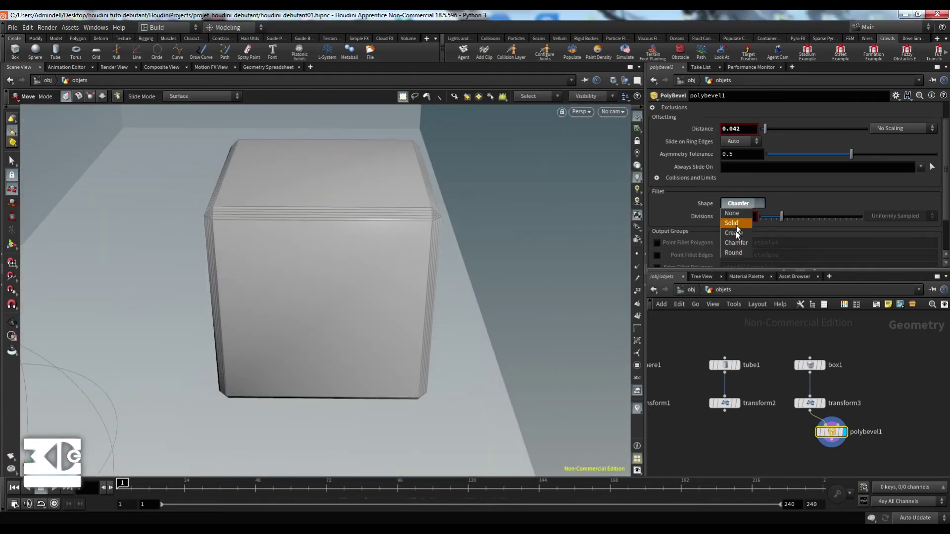
pyautogui.click(738, 254)
pyautogui.keyDown('alt'); pyautogui.moveTo(367, 248); pyautogui.dragTo(336, 199); pyautogui.keyUp('alt')
pyautogui.click(727, 205)
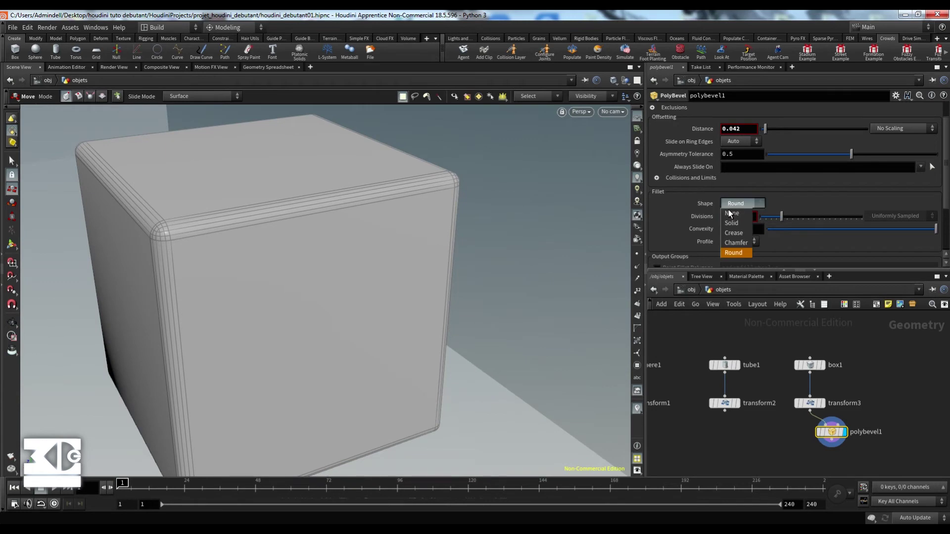
pyautogui.click(732, 226)
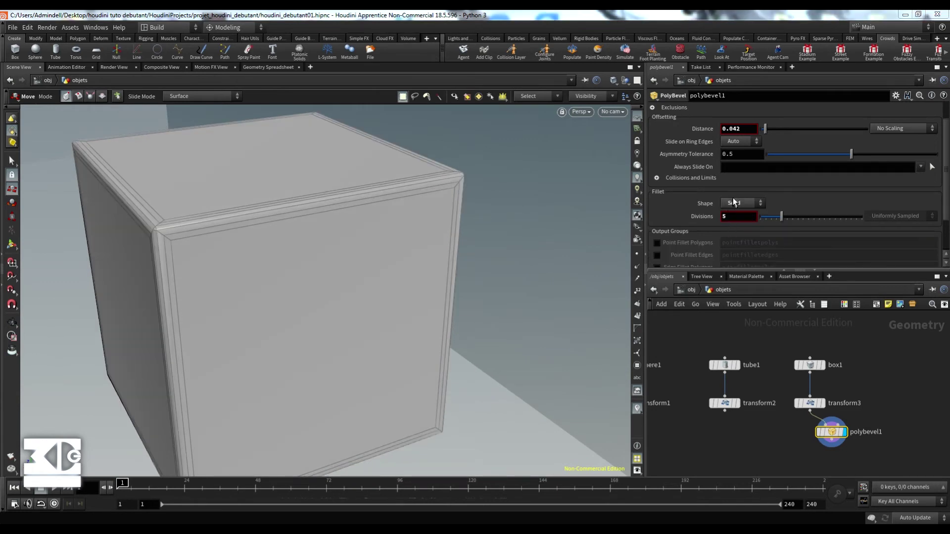
pyautogui.click(735, 203)
pyautogui.click(736, 231)
pyautogui.moveTo(317, 230)
pyautogui.keyDown('alt'); pyautogui.mouseDown()
pyautogui.moveTo(387, 222)
pyautogui.moveTo(327, 227)
pyautogui.mouseUp(); pyautogui.keyUp('alt')
# - Set the bevel's fillet shape to Round and reduce its divisions to 2
pyautogui.click(729, 201)
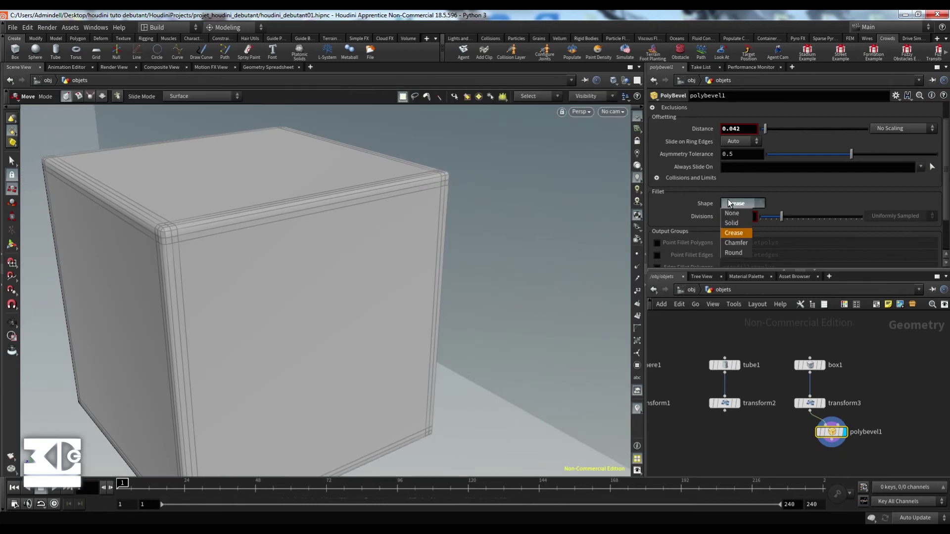
pyautogui.click(735, 252)
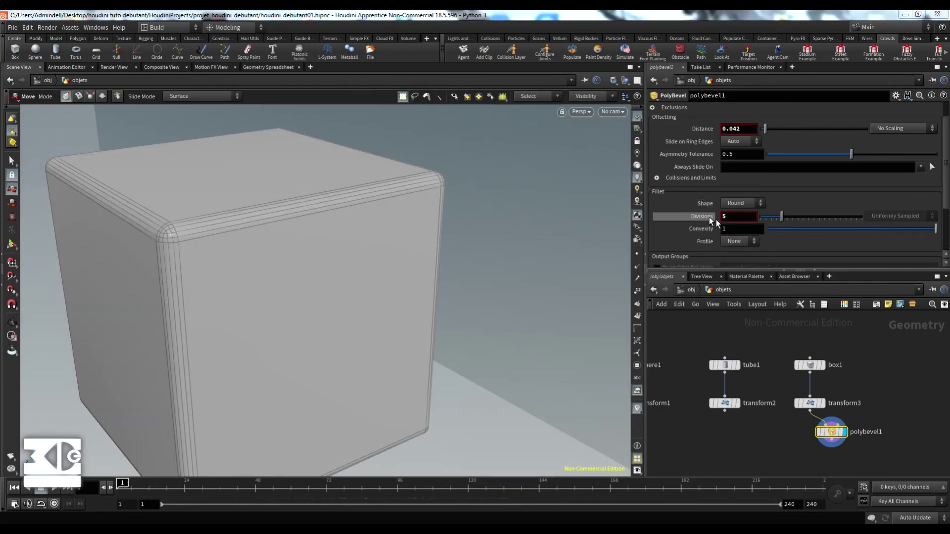
pyautogui.moveTo(778, 217); pyautogui.dragTo(767, 216)
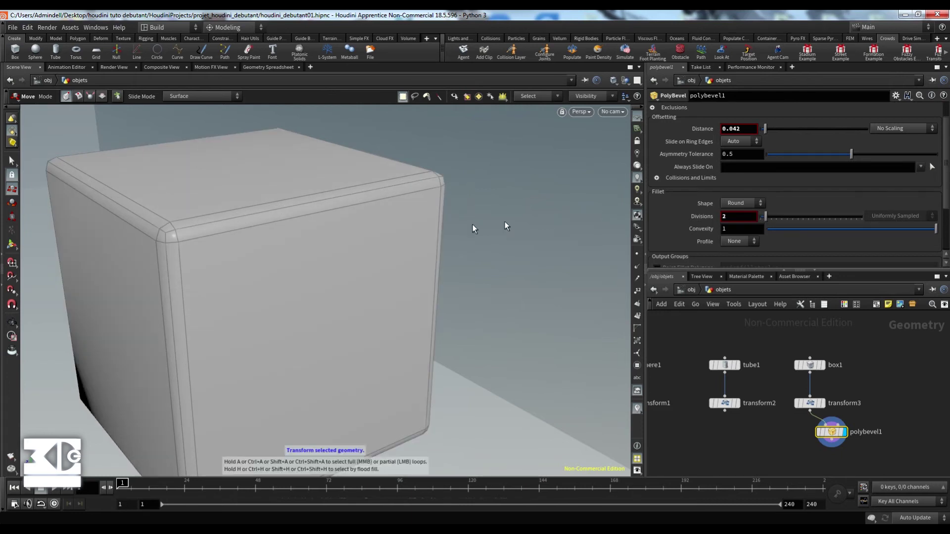
pyautogui.keyDown('alt'); pyautogui.moveTo(505, 222); pyautogui.dragTo(408, 227); pyautogui.keyUp('alt')
pyautogui.keyDown('alt'); pyautogui.moveTo(407, 227); pyautogui.dragTo(331, 252, button='right'); pyautogui.keyUp('alt')
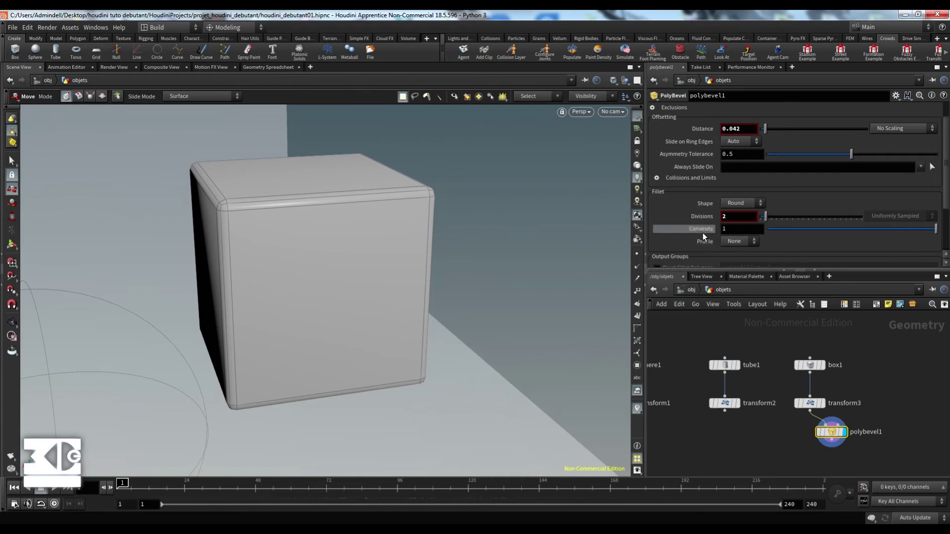
# - Look over the bevel's output group options and reposition the polybevel1 node beneath transform3
pyautogui.scroll(-3, 702, 232)
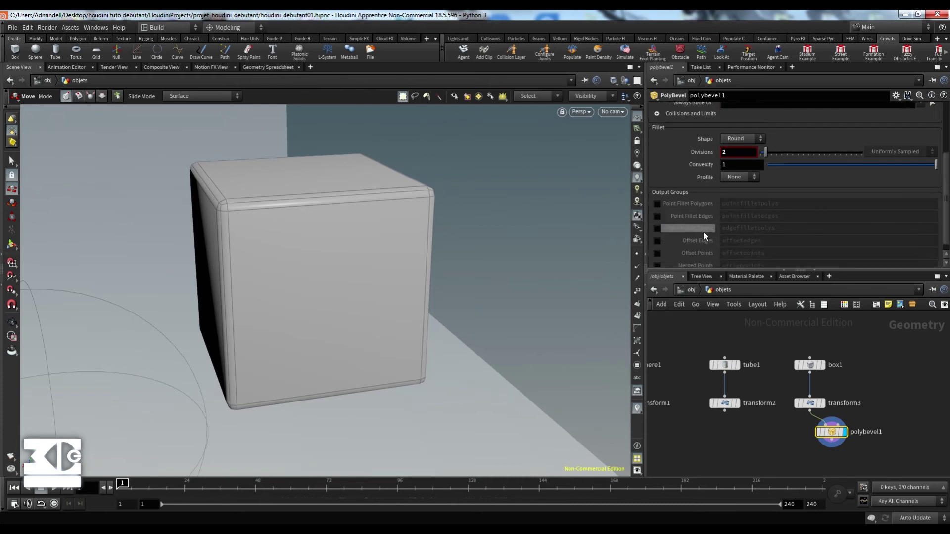
pyautogui.click(657, 196)
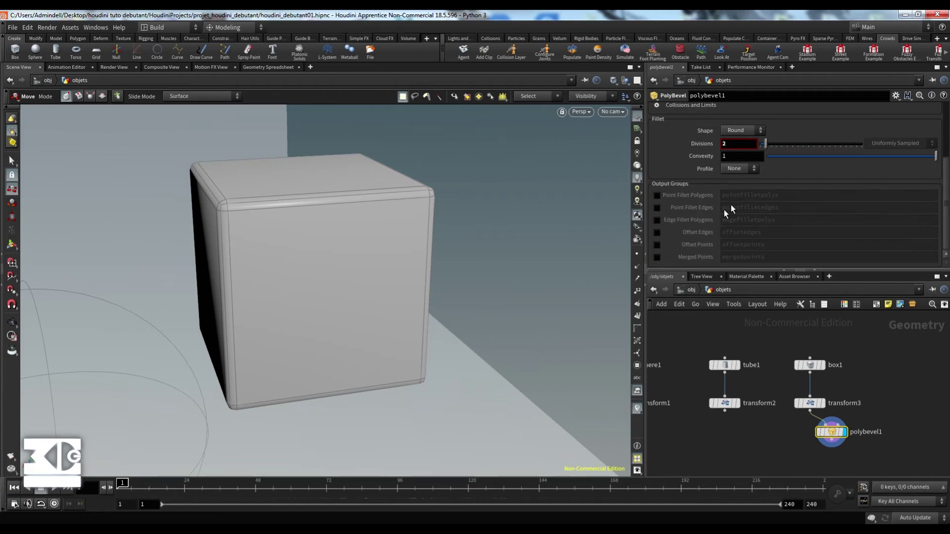
pyautogui.moveTo(833, 432); pyautogui.dragTo(816, 432)
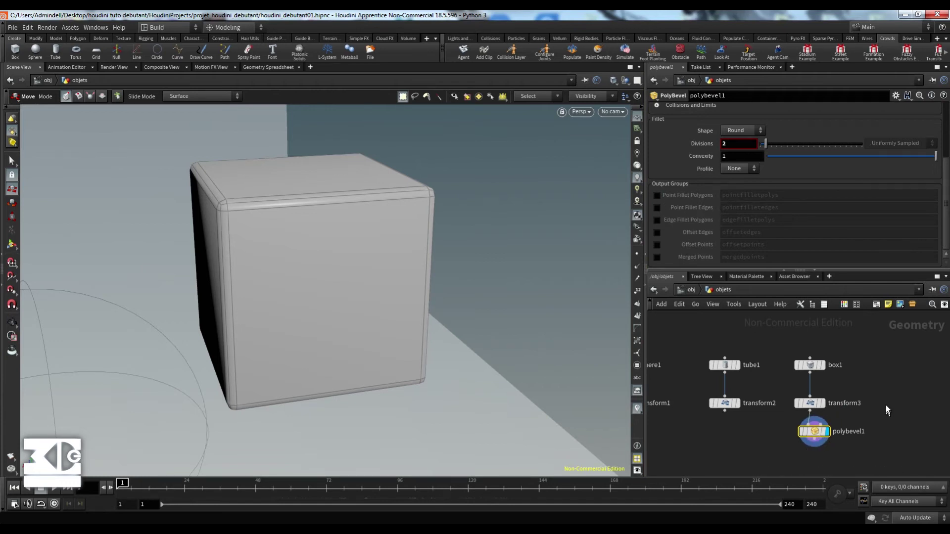
pyautogui.moveTo(885, 373); pyautogui.dragTo(891, 354, button='middle')
pyautogui.scroll(-3, 857, 379)
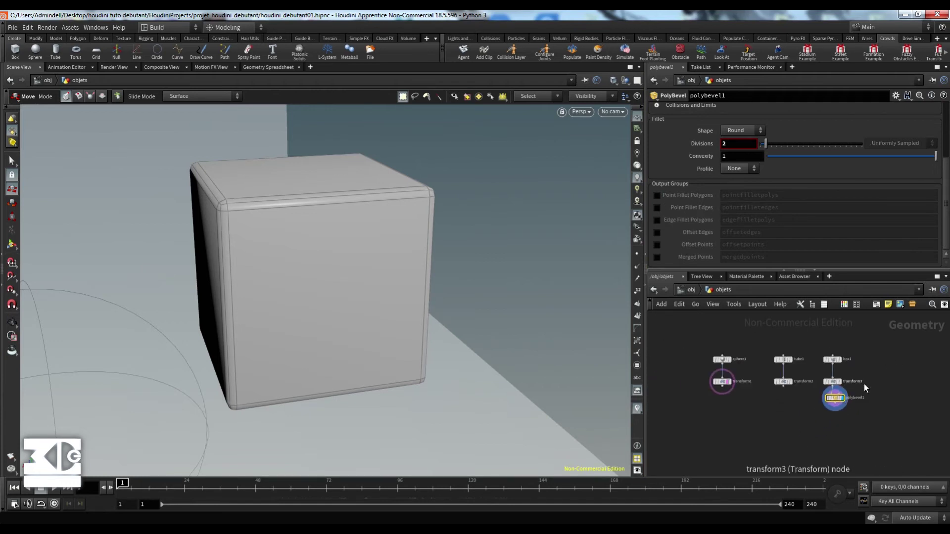
pyautogui.scroll(3, 875, 384)
pyautogui.moveTo(804, 409); pyautogui.dragTo(809, 411)
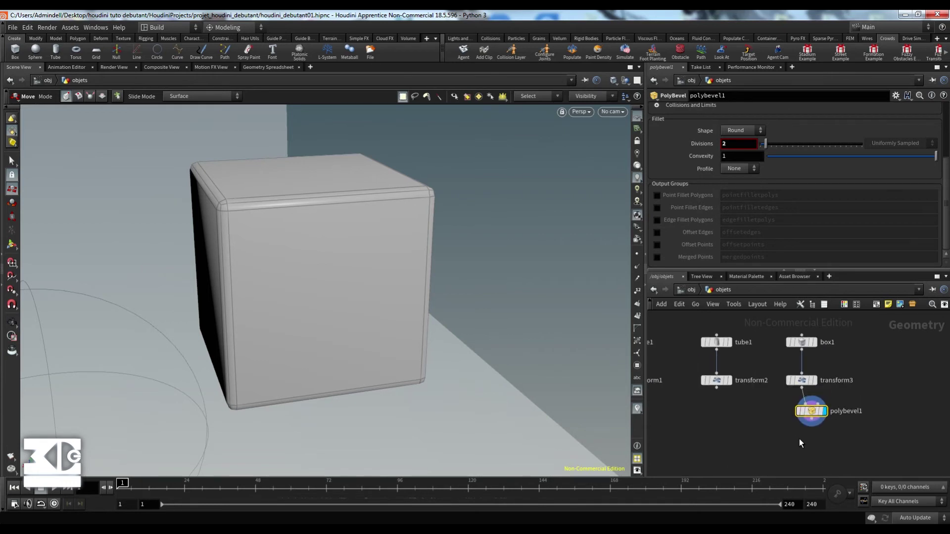
# - Add a Subdivide node after polybevel1 and display its result on the box
pyautogui.press('Tab')
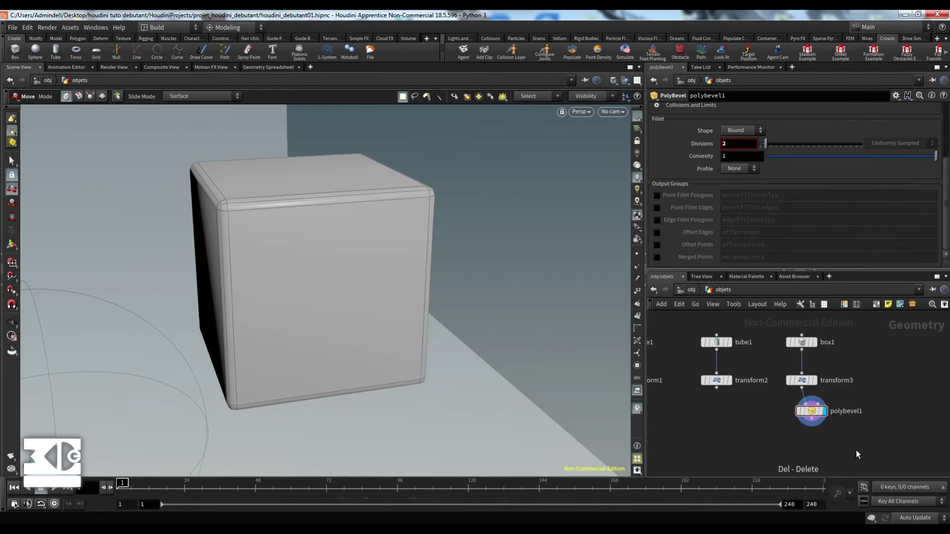
pyautogui.press('Tab')
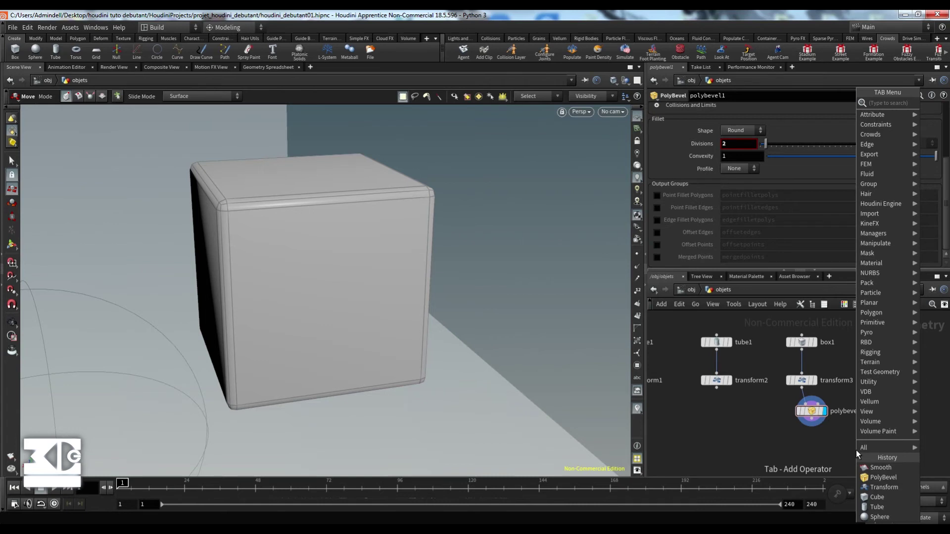
pyautogui.write('sub')
pyautogui.press('Return')
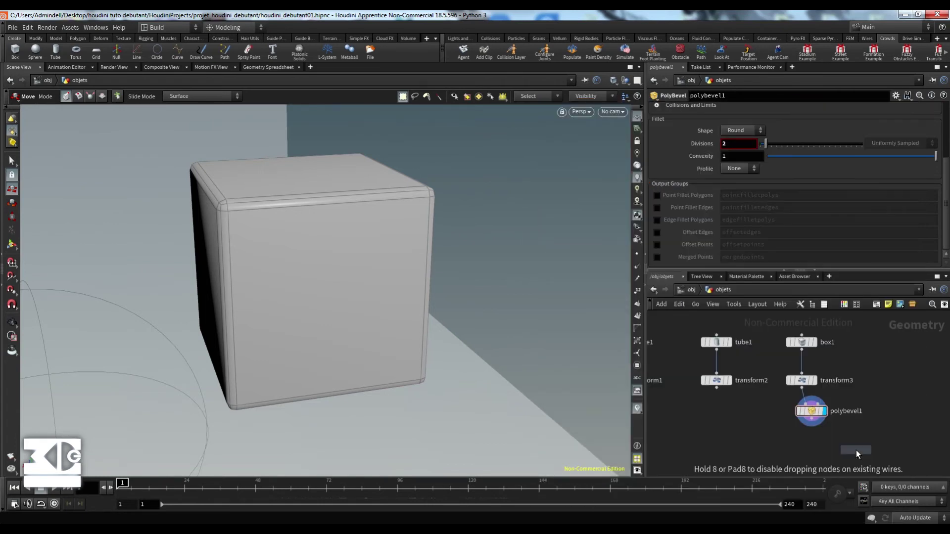
pyautogui.click(812, 442)
pyautogui.click(825, 443)
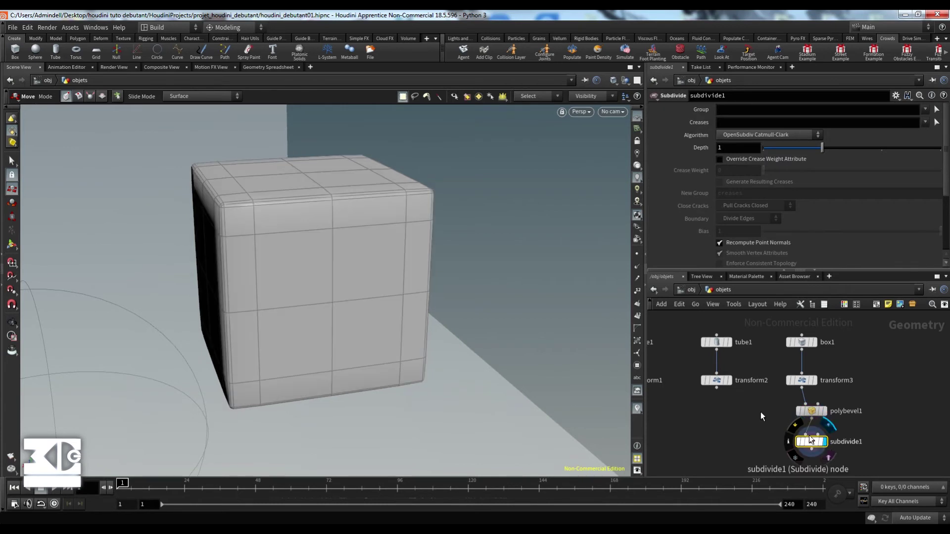
# - Raise the box's subdivision depth to 3 and inspect the mesh density around its edges
pyautogui.moveTo(282, 248)
pyautogui.keyDown('alt'); pyautogui.mouseDown()
pyautogui.moveTo(361, 254)
pyautogui.moveTo(275, 251)
pyautogui.mouseUp(); pyautogui.keyUp('alt')
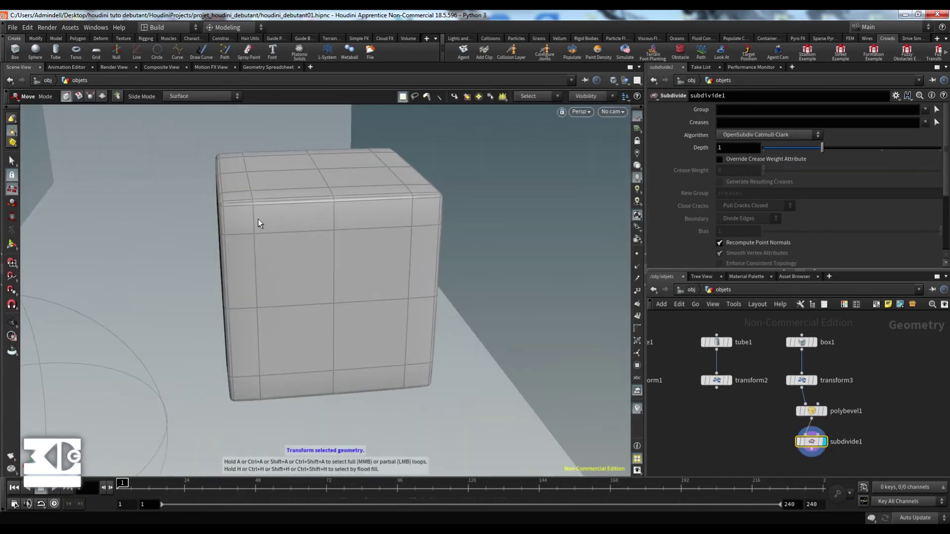
pyautogui.moveTo(822, 148); pyautogui.dragTo(942, 150)
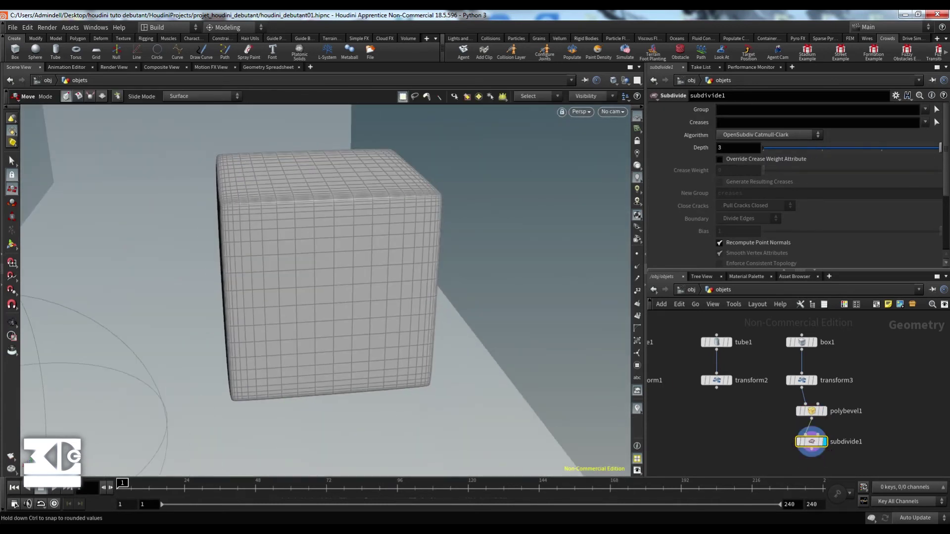
pyautogui.keyDown('alt'); pyautogui.moveTo(458, 266); pyautogui.dragTo(384, 254); pyautogui.keyUp('alt')
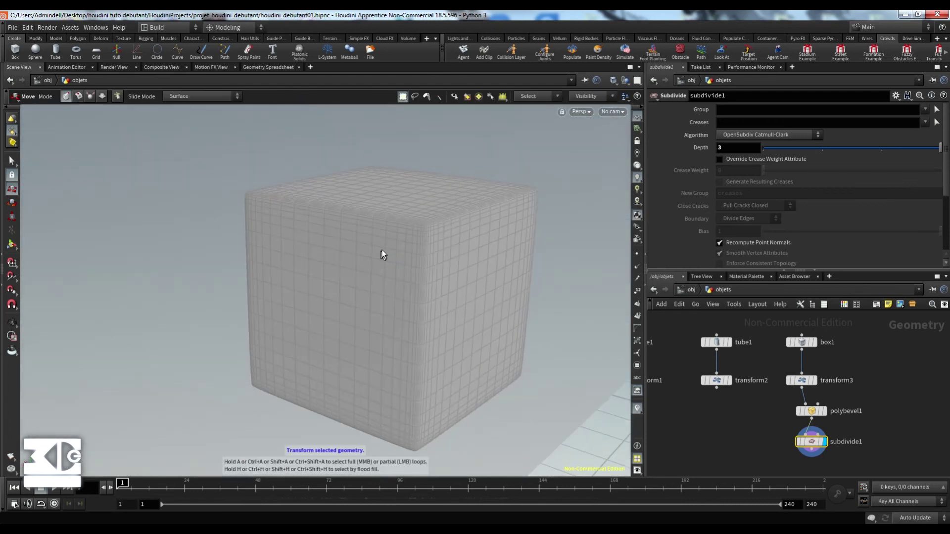
pyautogui.keyDown('alt'); pyautogui.moveTo(380, 239); pyautogui.dragTo(362, 176, button='right'); pyautogui.keyUp('alt')
pyautogui.keyDown('alt'); pyautogui.moveTo(364, 179); pyautogui.dragTo(434, 189); pyautogui.keyUp('alt')
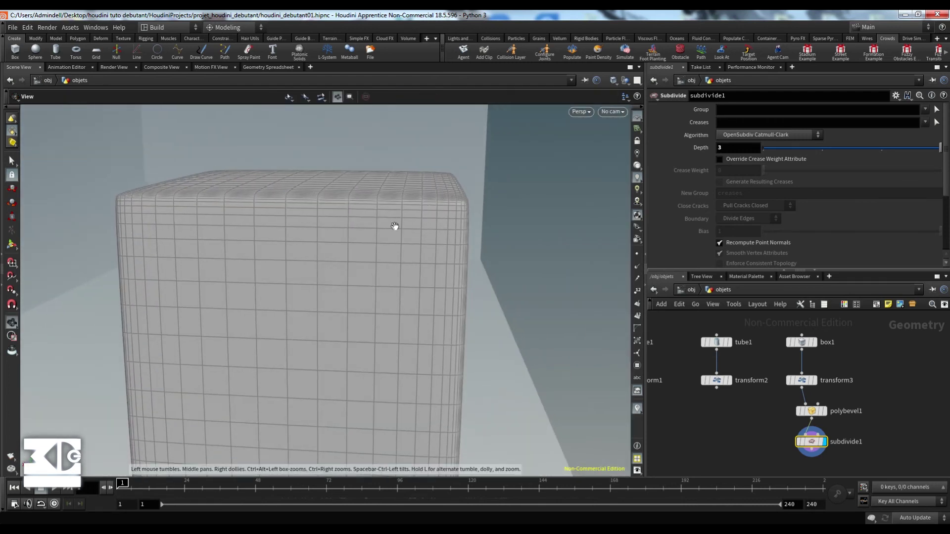
pyautogui.keyDown('alt'); pyautogui.moveTo(394, 227); pyautogui.dragTo(471, 255); pyautogui.keyUp('alt')
pyautogui.keyDown('alt'); pyautogui.moveTo(193, 278); pyautogui.dragTo(233, 235, button='right'); pyautogui.keyUp('alt')
pyautogui.moveTo(234, 235)
pyautogui.keyDown('alt'); pyautogui.mouseDown()
pyautogui.moveTo(310, 216)
pyautogui.moveTo(217, 237)
pyautogui.mouseUp(); pyautogui.keyUp('alt')
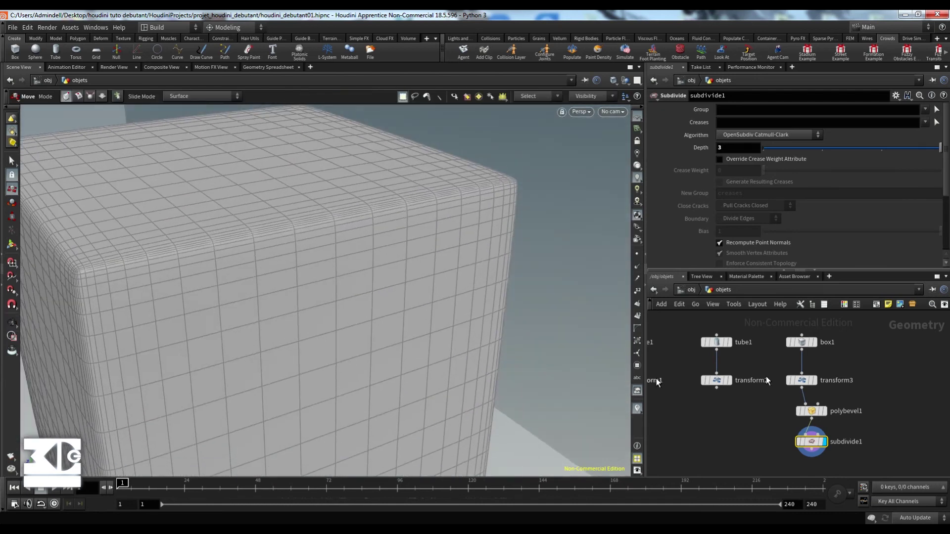
# - Delete the box's Subdivide node and set the bevel's divisions to 8
pyautogui.press('Delete')
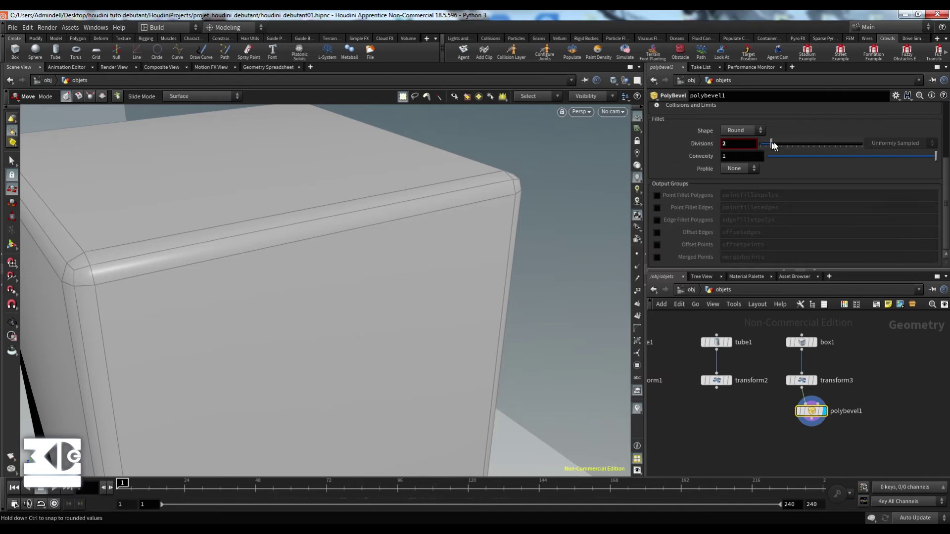
pyautogui.moveTo(774, 144); pyautogui.dragTo(797, 144)
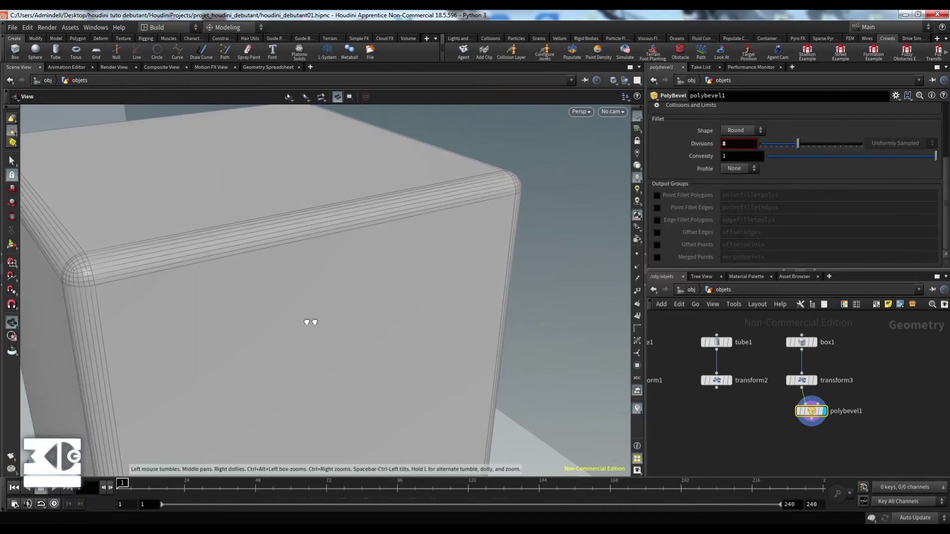
pyautogui.keyDown('alt'); pyautogui.moveTo(310, 322); pyautogui.dragTo(197, 350); pyautogui.keyUp('alt')
pyautogui.moveTo(197, 350); pyautogui.dragTo(163, 358, button='right')
pyautogui.moveTo(237, 329); pyautogui.dragTo(261, 335)
pyautogui.moveTo(261, 335); pyautogui.dragTo(349, 301, button='middle')
pyautogui.moveTo(349, 302); pyautogui.dragTo(37, 352, button='right')
pyautogui.moveTo(37, 352); pyautogui.dragTo(144, 320, button='middle')
pyautogui.keyDown('alt'); pyautogui.moveTo(282, 328); pyautogui.dragTo(216, 325); pyautogui.keyUp('alt')
pyautogui.keyDown('alt'); pyautogui.moveTo(216, 325); pyautogui.dragTo(368, 300, button='middle'); pyautogui.keyUp('alt')
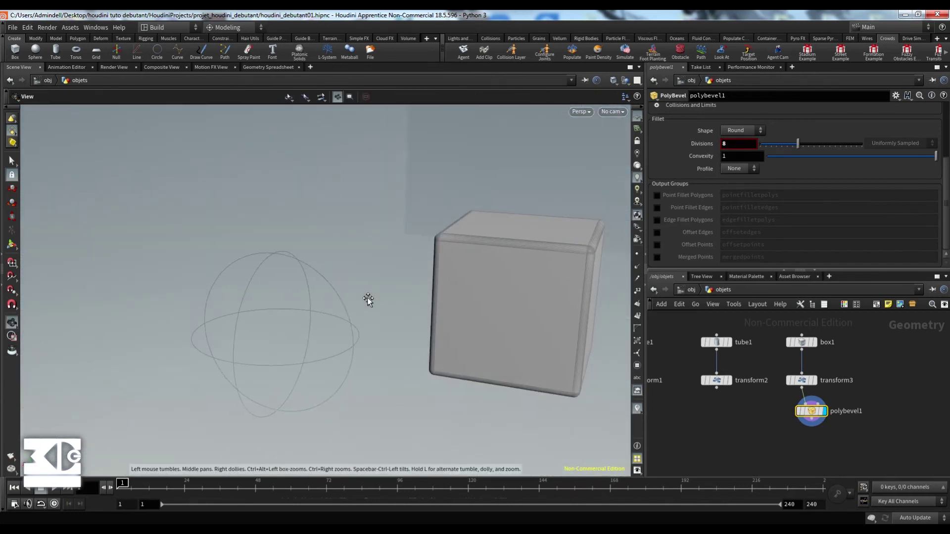
# - Display the tube's transform2 node and attach a displayed Subdivide node beneath it
pyautogui.moveTo(712, 411); pyautogui.dragTo(744, 396, button='middle')
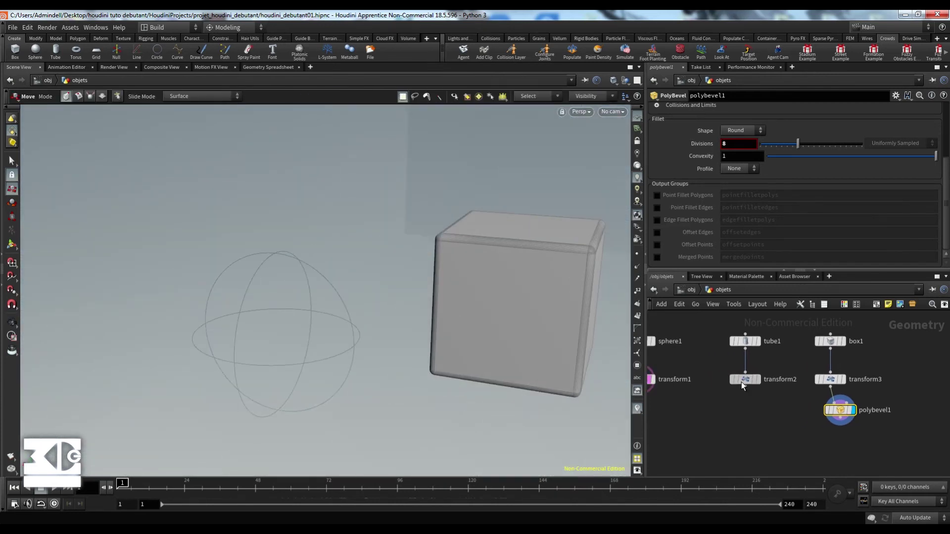
pyautogui.click(742, 383)
pyautogui.click(759, 380)
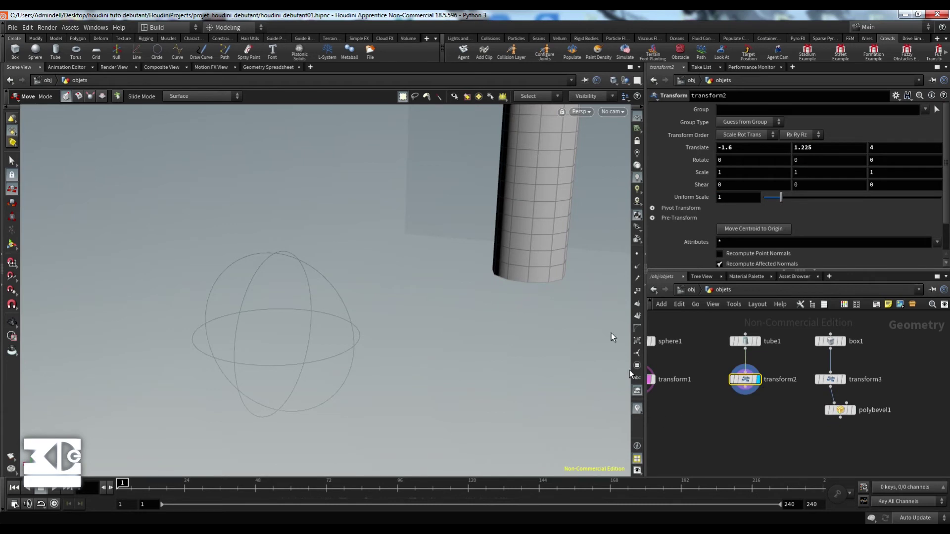
pyautogui.keyDown('alt'); pyautogui.moveTo(494, 226); pyautogui.dragTo(543, 306); pyautogui.keyUp('alt')
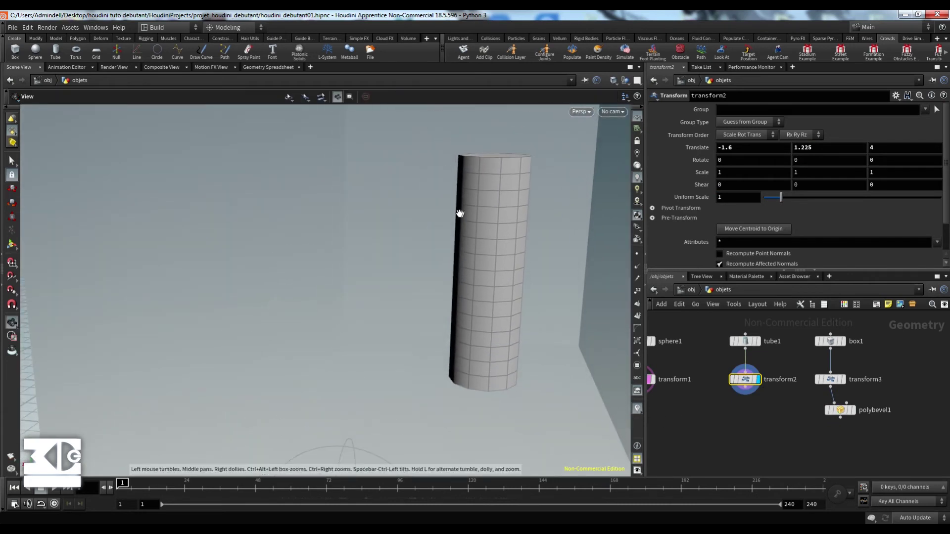
pyautogui.press('Tab')
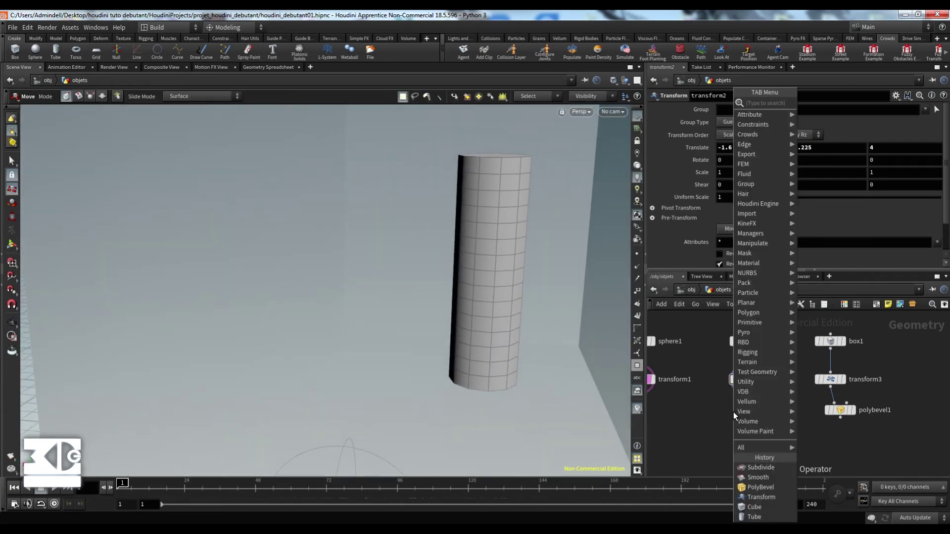
pyautogui.write('sub')
pyautogui.press('Return')
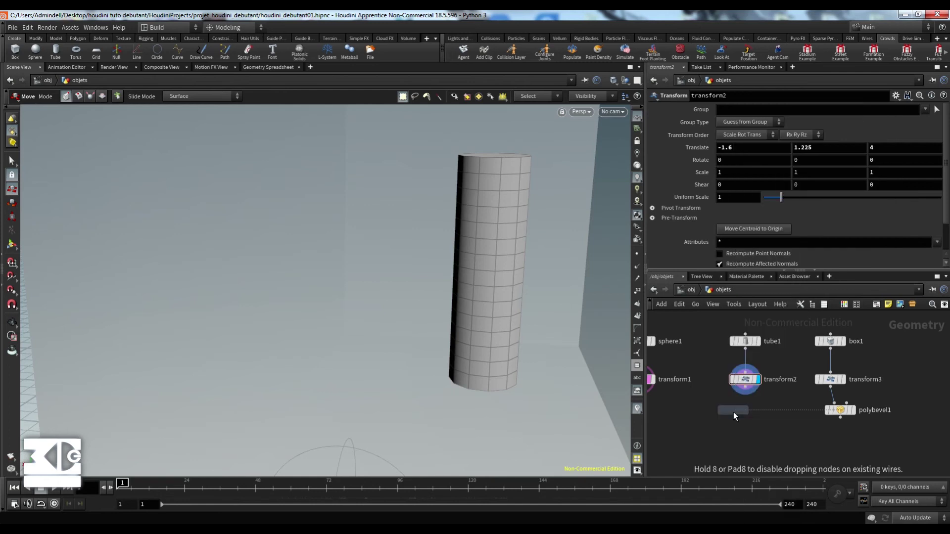
pyautogui.click(752, 404)
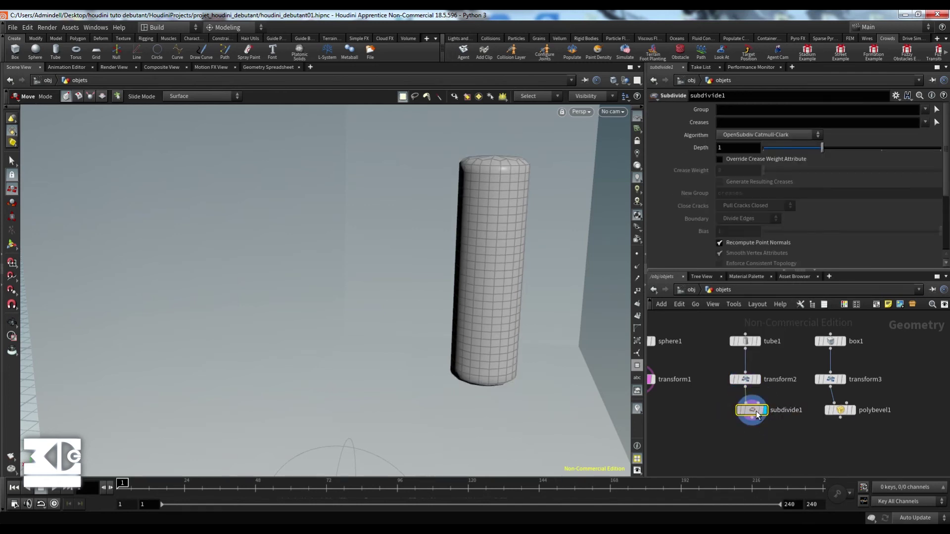
# - Set the tube's subdivision depth to 3 and inspect the mesh along its body and rounded end
pyautogui.keyDown('alt'); pyautogui.moveTo(484, 195); pyautogui.dragTo(497, 213); pyautogui.keyUp('alt')
pyautogui.scroll(5, 496, 213)
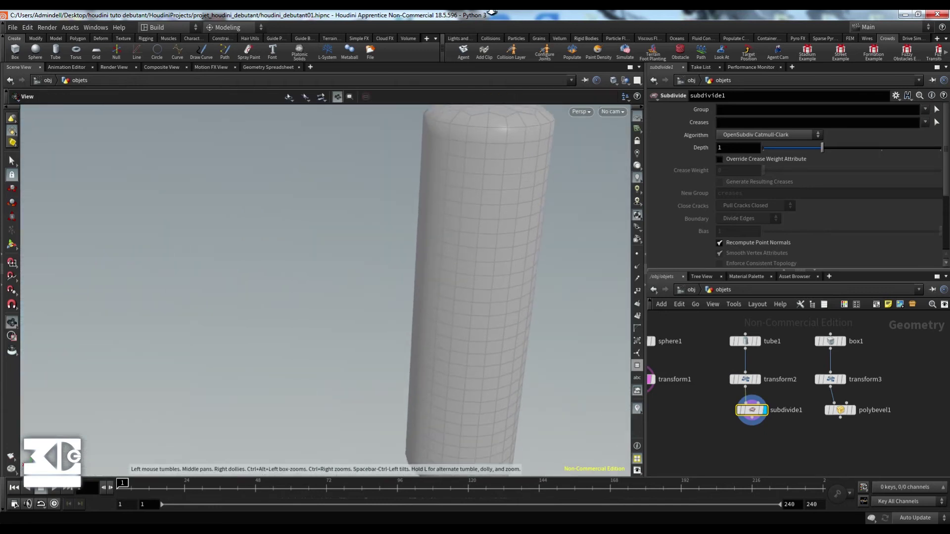
pyautogui.keyDown('alt'); pyautogui.moveTo(497, 317); pyautogui.dragTo(518, 246); pyautogui.keyUp('alt')
pyautogui.keyDown('alt'); pyautogui.moveTo(525, 233); pyautogui.dragTo(518, 272, button='middle'); pyautogui.keyUp('alt')
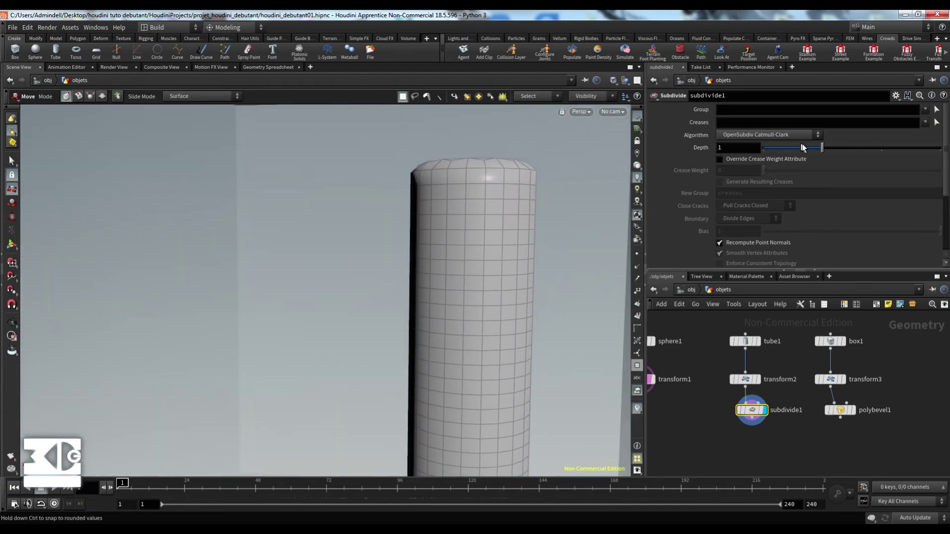
pyautogui.moveTo(824, 148); pyautogui.dragTo(940, 149)
pyautogui.moveTo(510, 271)
pyautogui.keyDown('alt'); pyautogui.mouseDown()
pyautogui.moveTo(532, 290)
pyautogui.moveTo(511, 274)
pyautogui.mouseUp(); pyautogui.keyUp('alt')
pyautogui.keyDown('alt'); pyautogui.moveTo(471, 245); pyautogui.dragTo(425, 171, button='middle'); pyautogui.keyUp('alt')
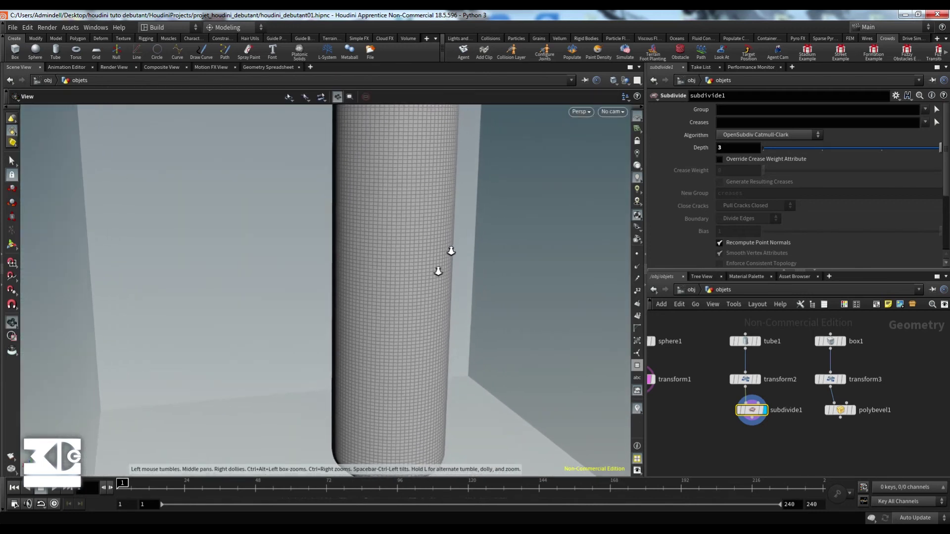
pyautogui.keyDown('alt'); pyautogui.moveTo(437, 269); pyautogui.dragTo(399, 223); pyautogui.keyUp('alt')
# - Try the Primitive type on tube1 to compare its shape, and restore the Polygon type
pyautogui.click(745, 341)
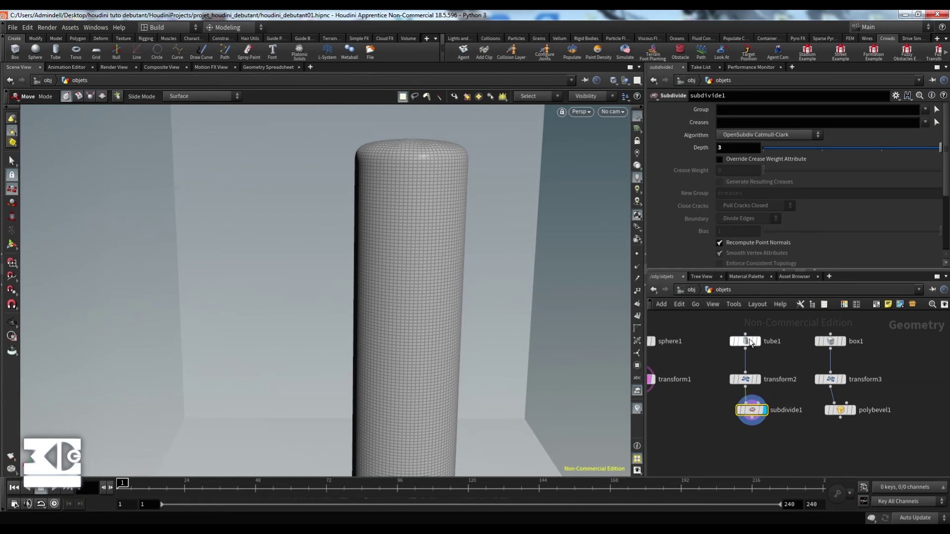
pyautogui.click(743, 111)
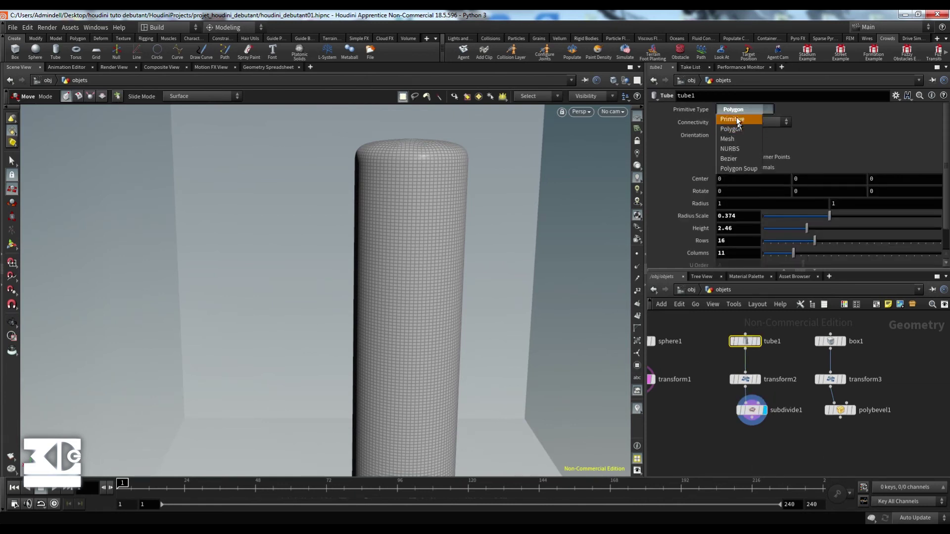
pyautogui.click(738, 119)
pyautogui.keyDown('alt'); pyautogui.moveTo(380, 311); pyautogui.dragTo(393, 296); pyautogui.keyUp('alt')
pyautogui.moveTo(715, 405); pyautogui.dragTo(810, 431)
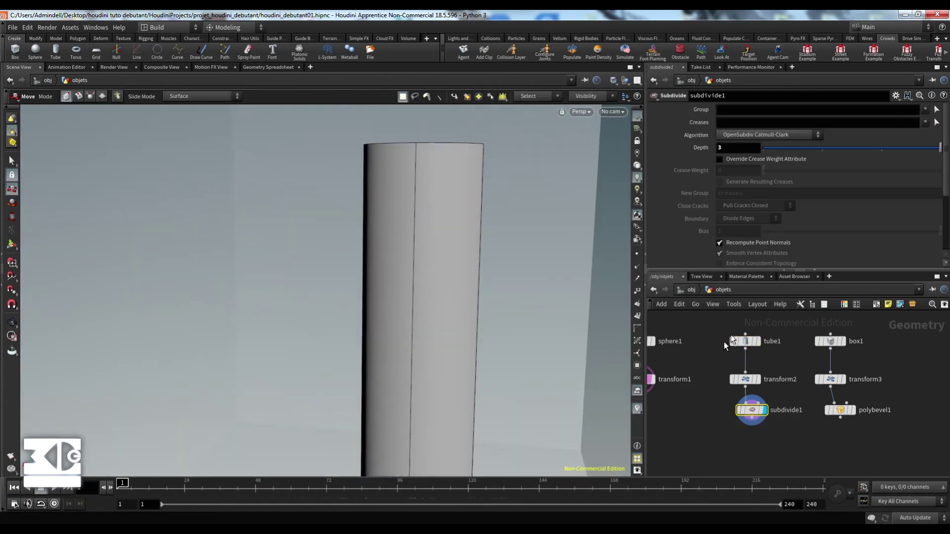
pyautogui.click(750, 343)
pyautogui.click(761, 112)
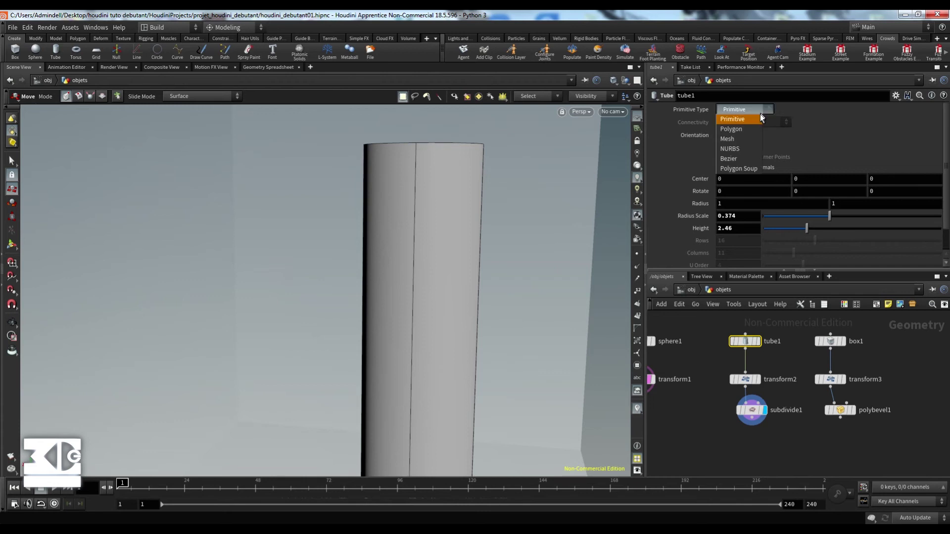
pyautogui.click(748, 126)
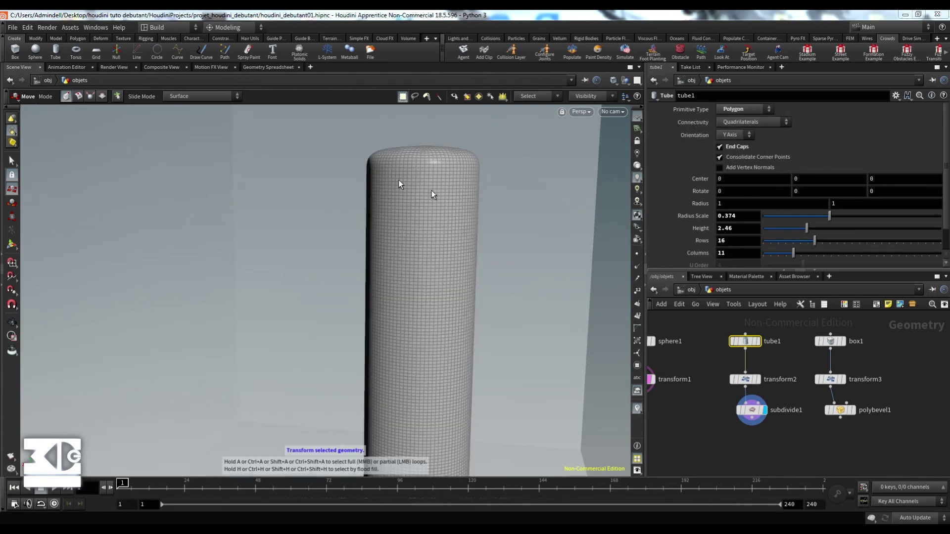
pyautogui.keyDown('alt'); pyautogui.moveTo(435, 193); pyautogui.dragTo(468, 204); pyautogui.keyUp('alt')
# - Turn the tube's end caps off to inspect its open end, and turn them back on
pyautogui.click(739, 145)
pyautogui.keyDown('alt'); pyautogui.moveTo(287, 162); pyautogui.dragTo(349, 180); pyautogui.keyUp('alt')
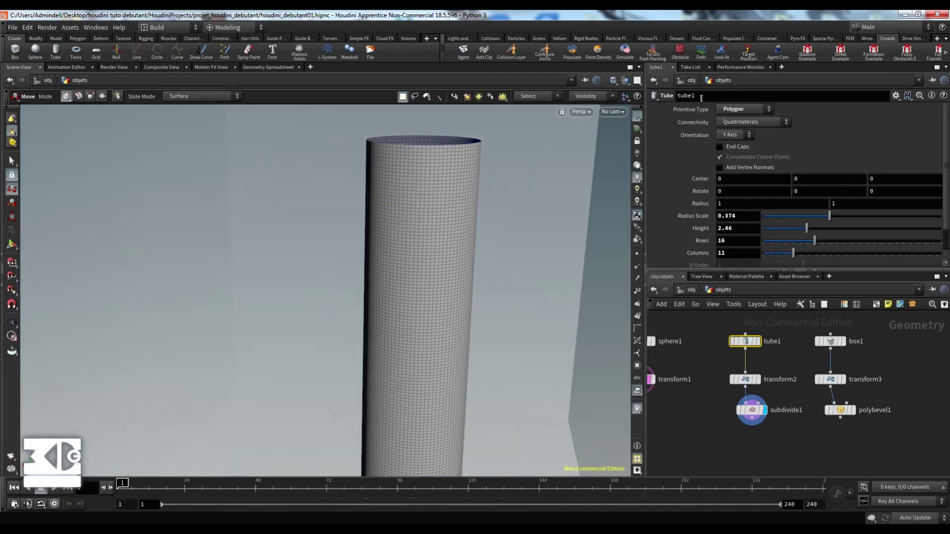
pyautogui.click(728, 147)
# - Try the Mesh primitive type on tube1 and bypass its Subdivide node
pyautogui.click(738, 109)
pyautogui.click(735, 132)
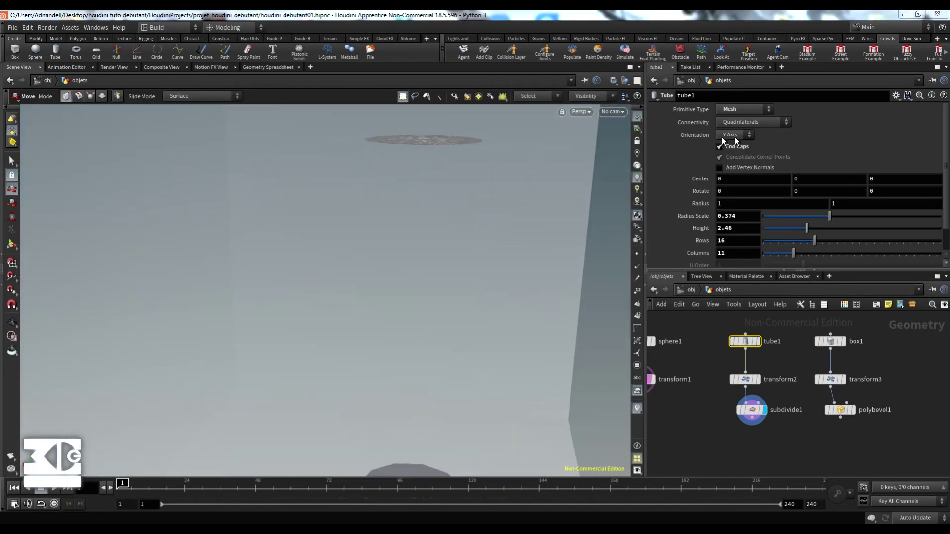
pyautogui.moveTo(449, 185)
pyautogui.keyDown('alt'); pyautogui.mouseDown()
pyautogui.moveTo(453, 221)
pyautogui.moveTo(457, 184)
pyautogui.mouseUp(); pyautogui.keyUp('alt')
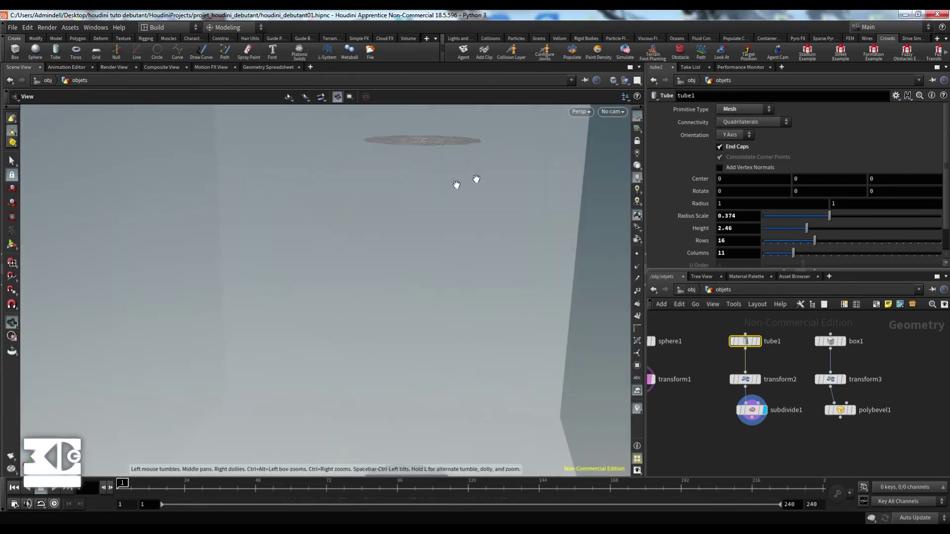
pyautogui.click(738, 410)
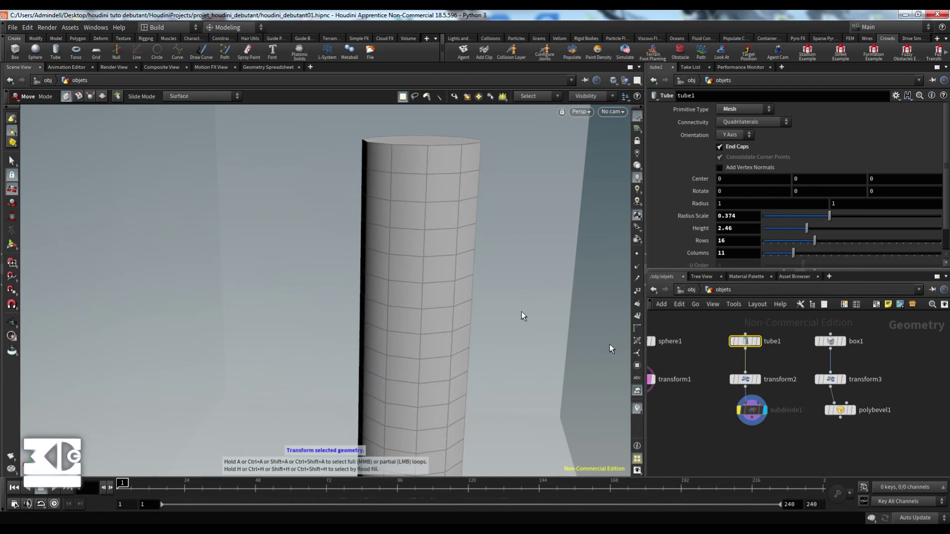
# - Try the Bezier primitive type on tube1 and re-enable the bypassed Subdivide node
pyautogui.click(754, 107)
pyautogui.click(748, 158)
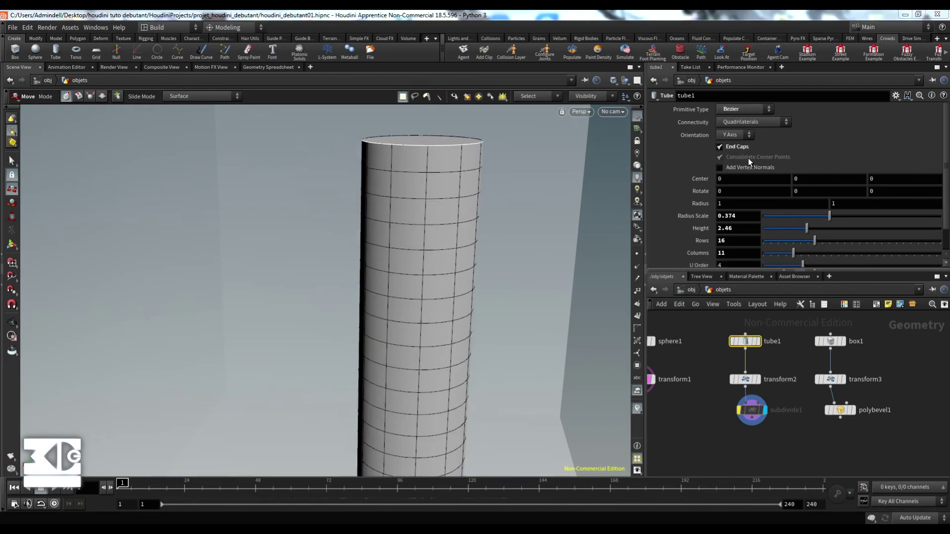
pyautogui.click(738, 410)
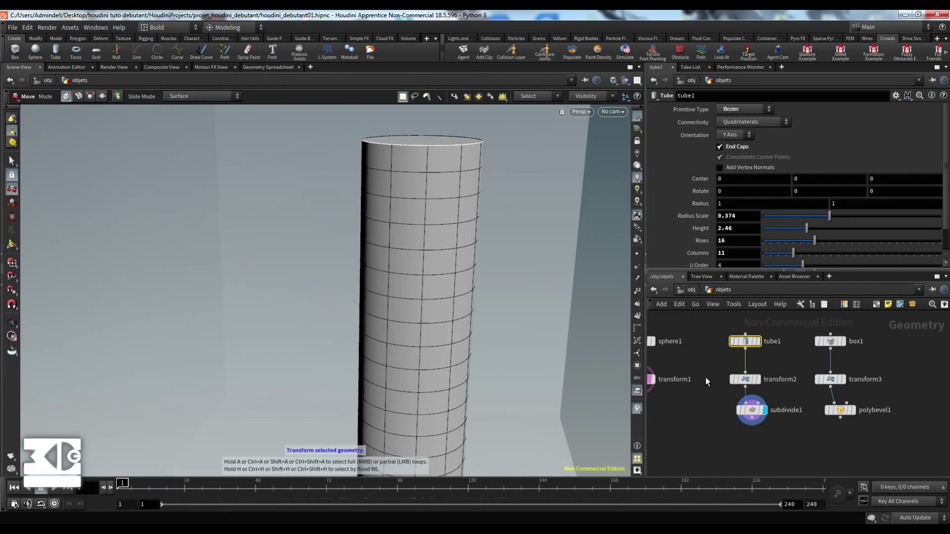
# - Set tube1's primitive type back to Polygon and check the whole smoothed tube
pyautogui.click(738, 107)
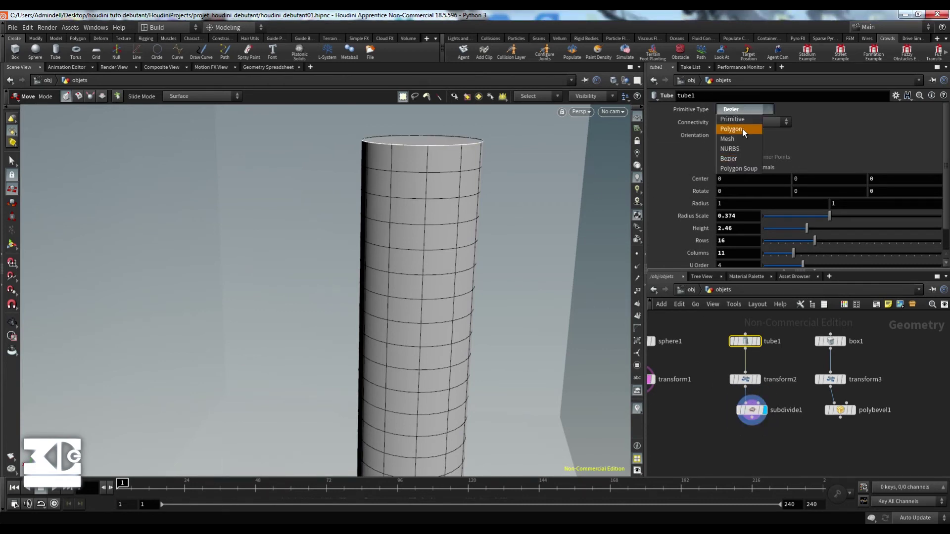
pyautogui.click(744, 129)
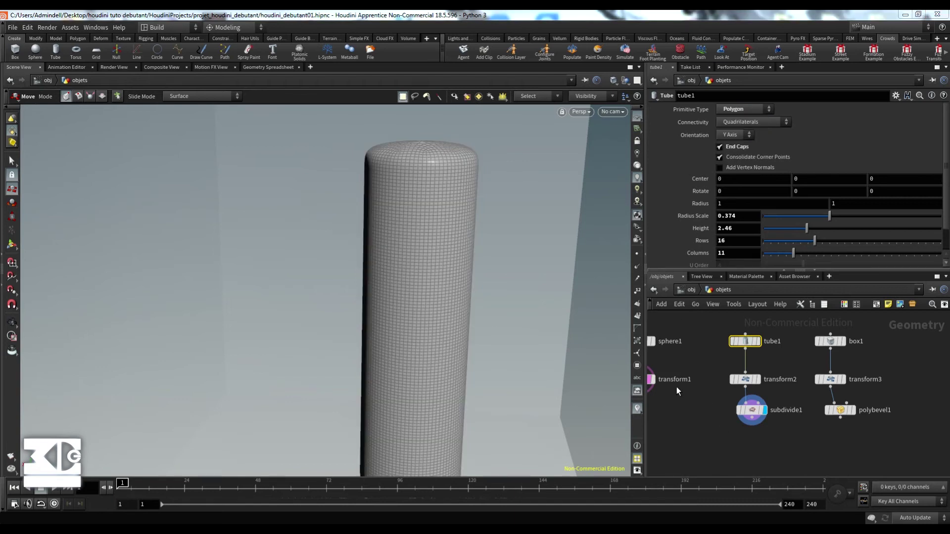
pyautogui.keyDown('alt'); pyautogui.moveTo(384, 226); pyautogui.dragTo(348, 250, button='right'); pyautogui.keyUp('alt')
pyautogui.keyDown('alt'); pyautogui.moveTo(397, 295); pyautogui.dragTo(404, 260); pyautogui.keyUp('alt')
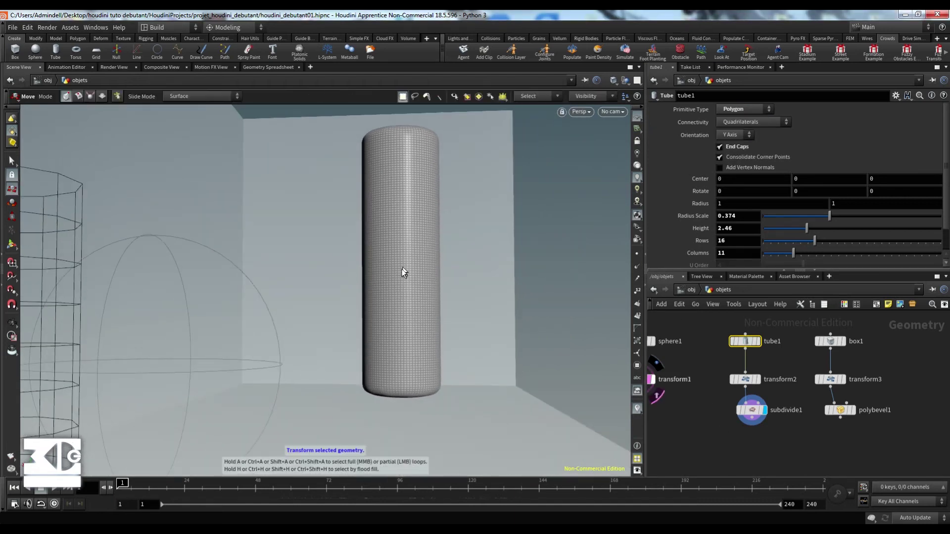
# - Set the depth of the tube's Subdivide node to 5
pyautogui.click(752, 410)
pyautogui.write('5')
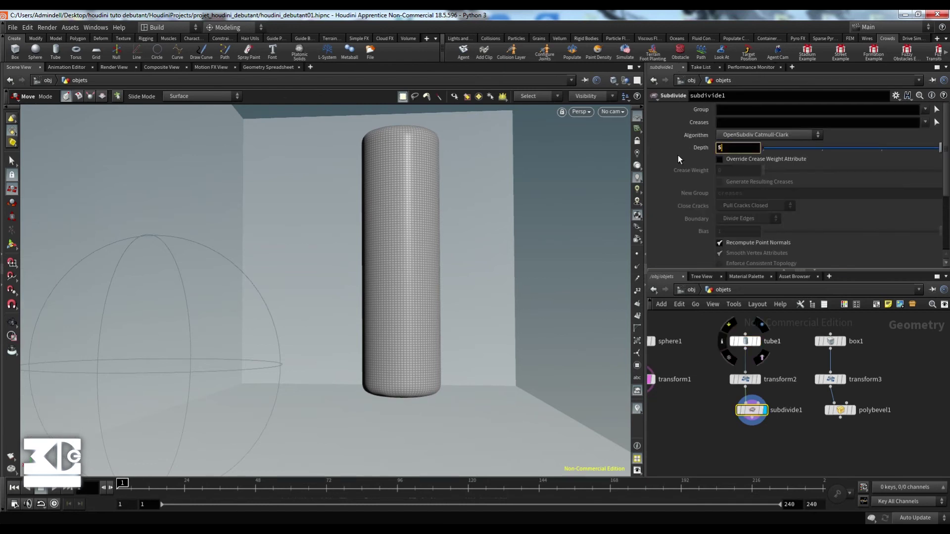
pyautogui.press('Return')
pyautogui.press('Escape')
# - Examine the tube's mesh density from a distance and close up around its top cap
pyautogui.moveTo(407, 234); pyautogui.dragTo(386, 267)
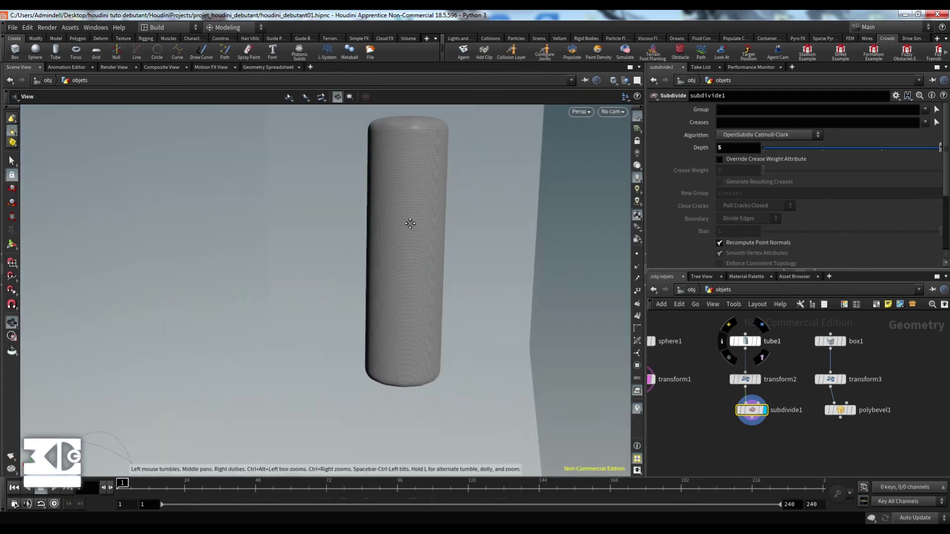
pyautogui.moveTo(409, 225); pyautogui.dragTo(448, 174, button='middle')
pyautogui.moveTo(426, 253); pyautogui.dragTo(359, 279, button='right')
pyautogui.moveTo(460, 240); pyautogui.dragTo(416, 268, button='middle')
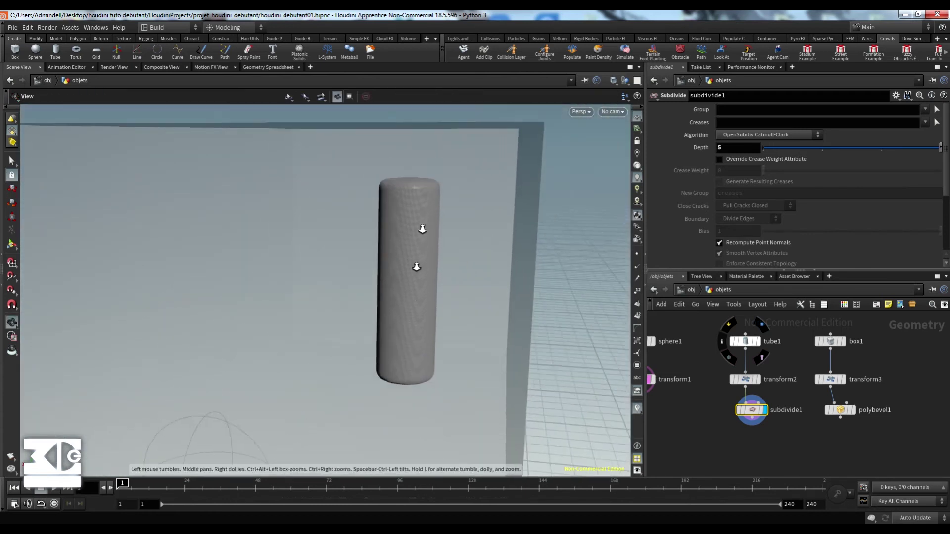
pyautogui.moveTo(415, 268); pyautogui.dragTo(435, 217, button='right')
pyautogui.moveTo(428, 227); pyautogui.dragTo(458, 272)
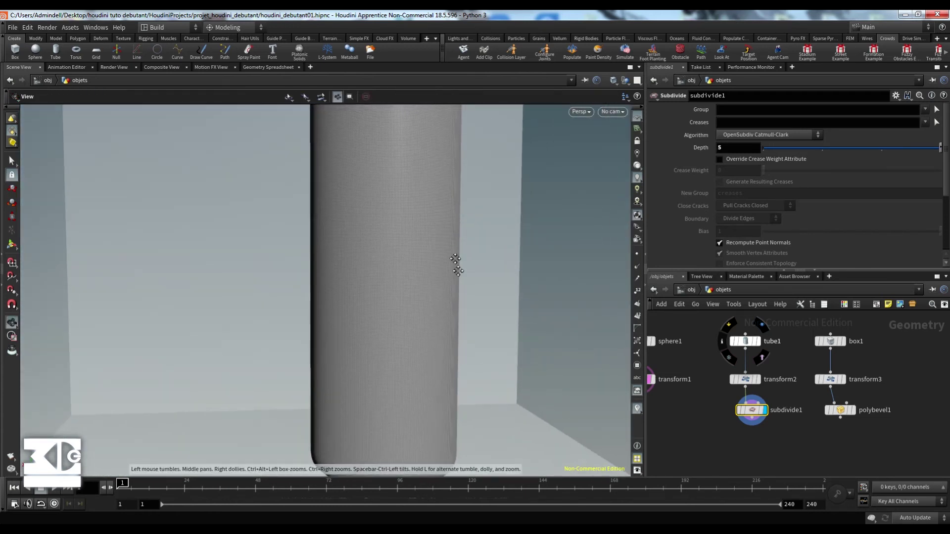
pyautogui.moveTo(421, 213); pyautogui.dragTo(434, 325, button='middle')
pyautogui.moveTo(414, 277)
pyautogui.mouseDown()
pyautogui.moveTo(415, 307)
pyautogui.moveTo(414, 271)
pyautogui.mouseUp()
pyautogui.moveTo(414, 271); pyautogui.dragTo(405, 119, button='right')
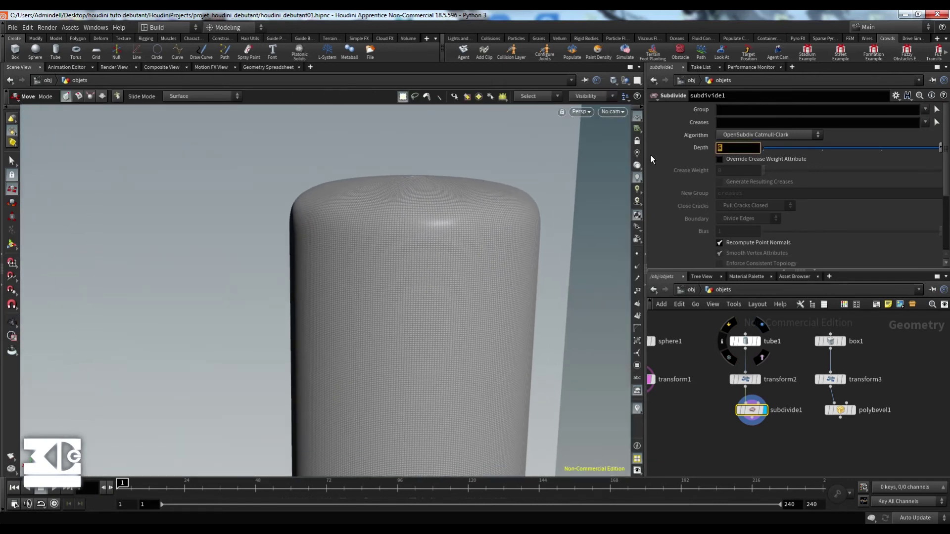
# - Set the tube's subdivision depth to 4 and inspect the mesh on its cap and side
pyautogui.press('BackSpace')
pyautogui.write('4')
pyautogui.press('Return')
pyautogui.press('space')
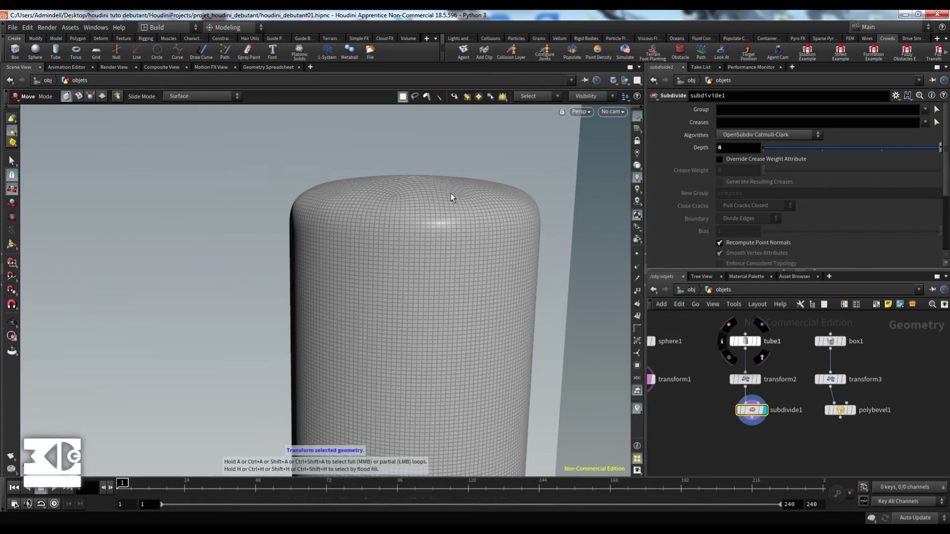
pyautogui.moveTo(452, 197); pyautogui.dragTo(401, 172)
pyautogui.press('space')
pyautogui.moveTo(444, 244); pyautogui.dragTo(407, 269)
pyautogui.moveTo(408, 270); pyautogui.dragTo(383, 235, button='middle')
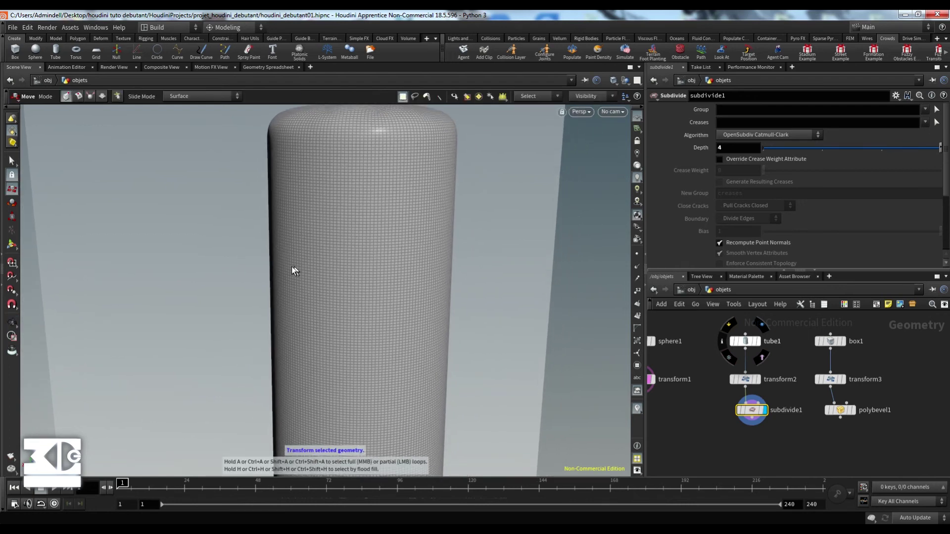
# - Examine the smoothness and silhouette of the whole tube within the room from several angles
pyautogui.press('space')
pyautogui.moveTo(283, 283); pyautogui.dragTo(253, 293, button='middle')
pyautogui.moveTo(253, 293); pyautogui.dragTo(178, 326, button='right')
pyautogui.moveTo(243, 328); pyautogui.dragTo(253, 276, button='middle')
pyautogui.moveTo(272, 280); pyautogui.dragTo(218, 297, button='right')
pyautogui.moveTo(218, 297); pyautogui.dragTo(220, 282)
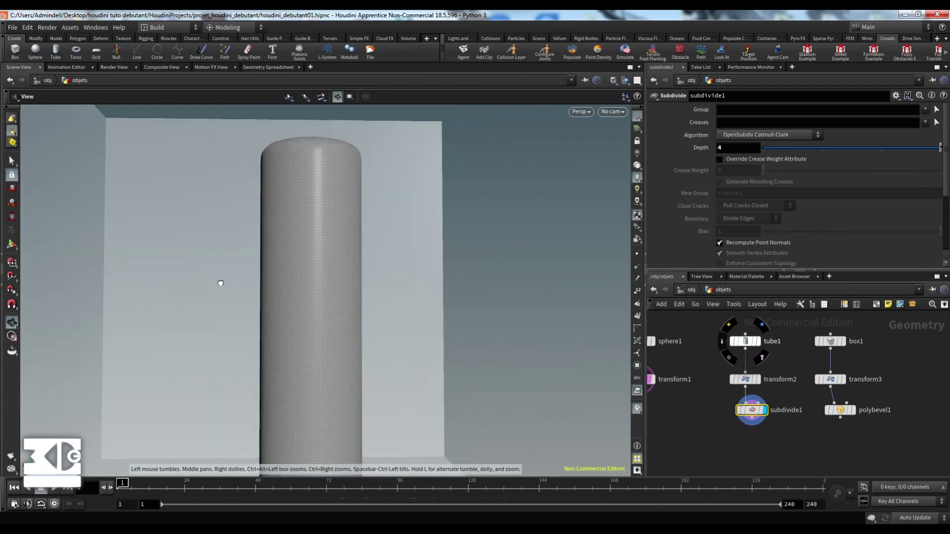
pyautogui.moveTo(252, 283); pyautogui.dragTo(284, 253, button='middle')
pyautogui.moveTo(312, 295); pyautogui.dragTo(223, 298, button='right')
pyautogui.press('space')
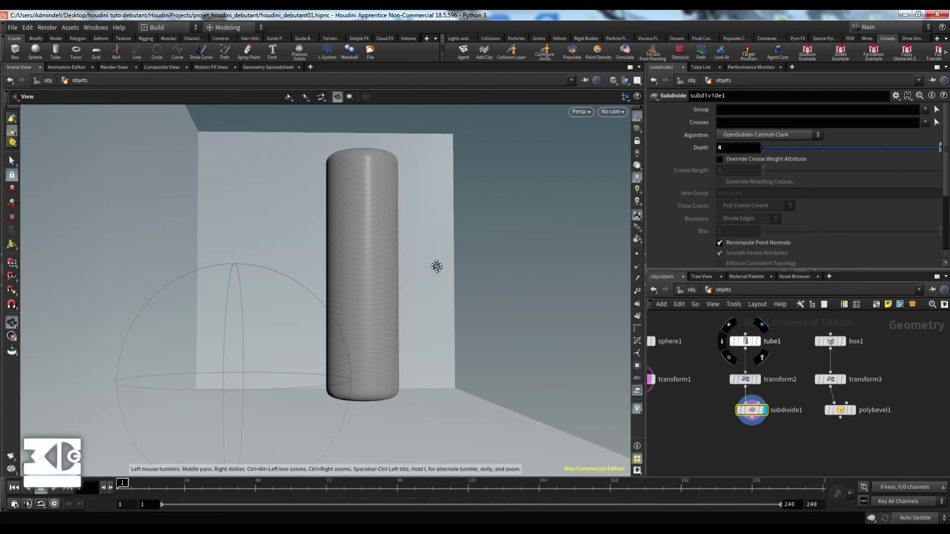
pyautogui.moveTo(437, 265); pyautogui.dragTo(448, 244, button='middle')
pyautogui.moveTo(446, 258)
pyautogui.mouseDown()
pyautogui.moveTo(447, 244)
pyautogui.moveTo(437, 262)
pyautogui.mouseUp()
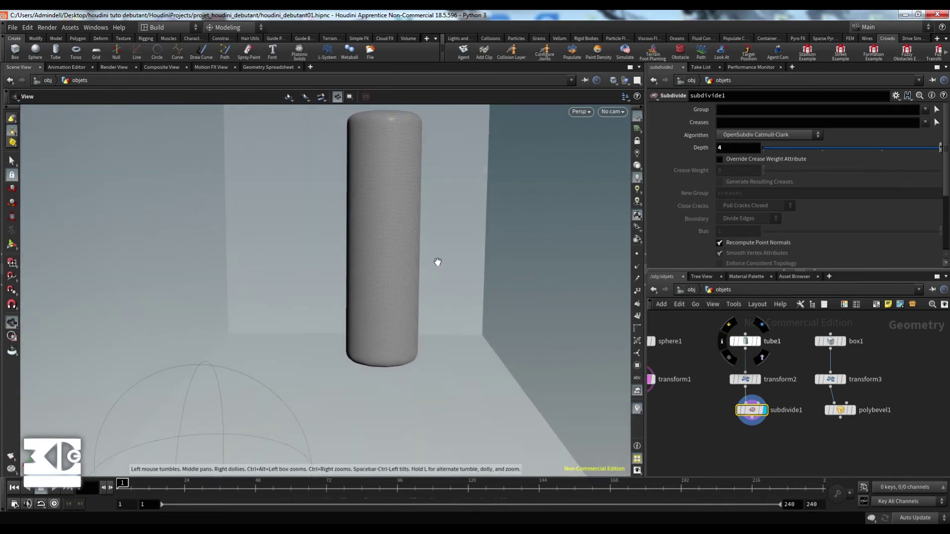
pyautogui.press('space')
pyautogui.moveTo(402, 273); pyautogui.dragTo(424, 270, button='middle')
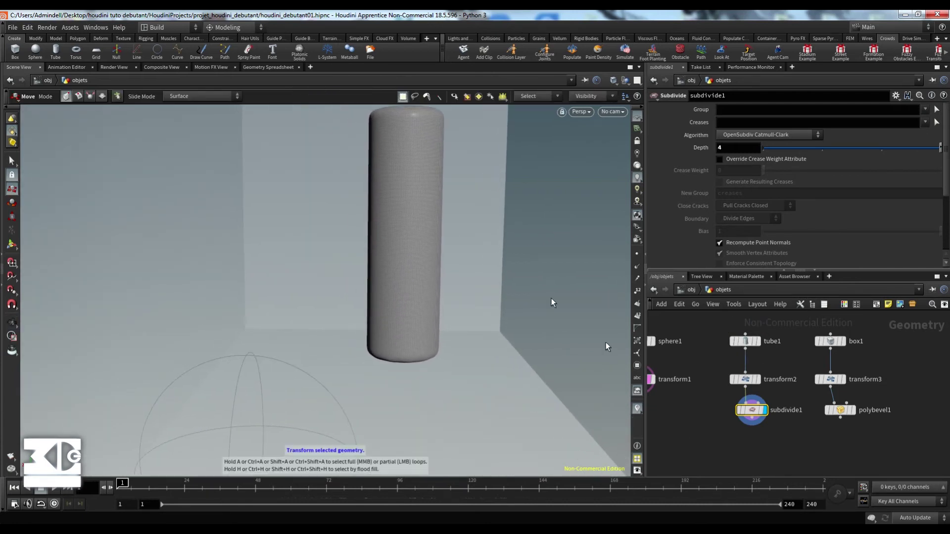
# - Set the tube's subdivision depth to 3 and check the mesh near its base
pyautogui.moveTo(751, 148); pyautogui.dragTo(701, 153)
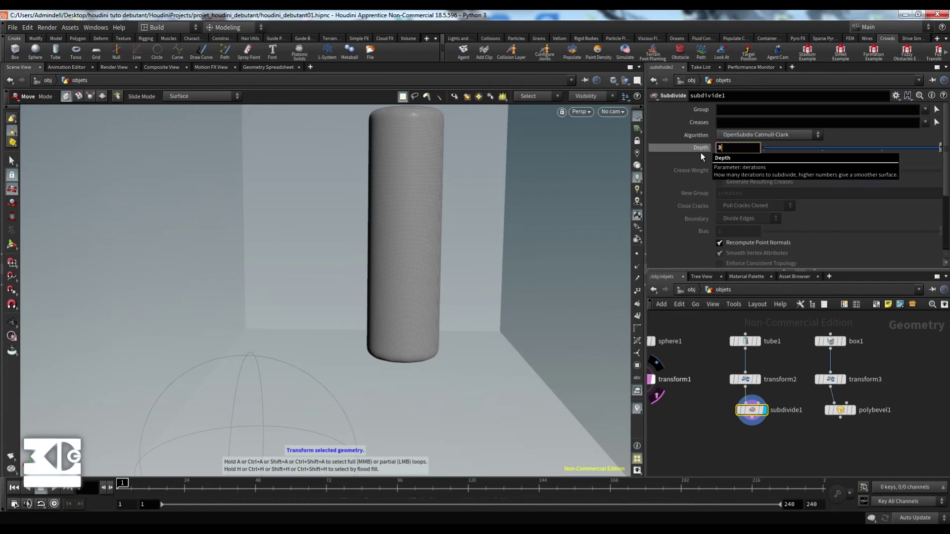
pyautogui.write('3')
pyautogui.press('Return')
pyautogui.press('space')
pyautogui.moveTo(420, 474); pyautogui.dragTo(434, 334, button='middle')
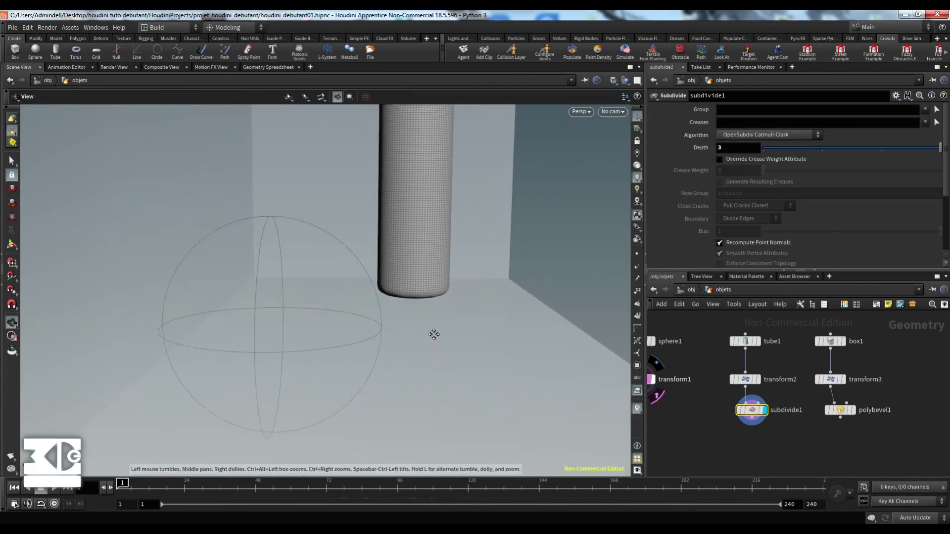
# - Display the sphere's transform1 node and view the sphere together with the room
pyautogui.moveTo(663, 401); pyautogui.dragTo(721, 403, button='middle')
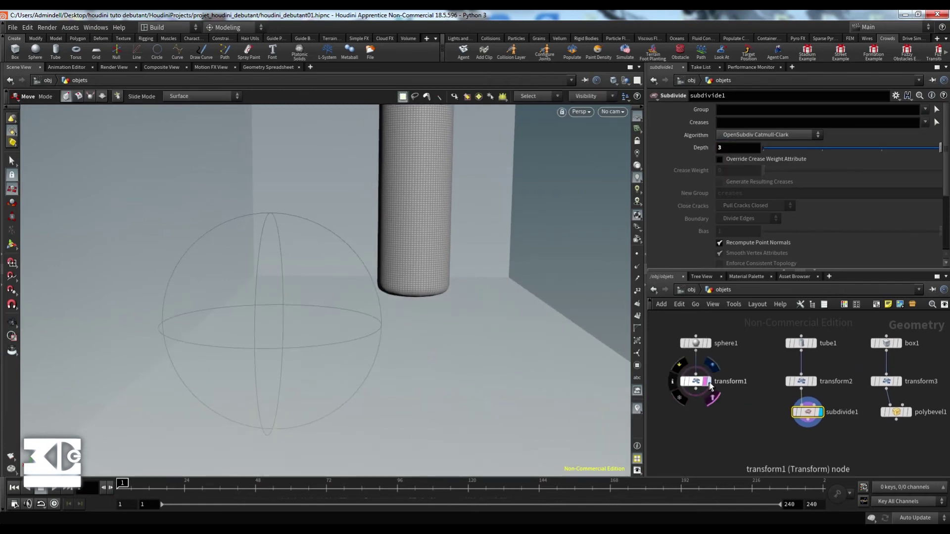
pyautogui.click(708, 383)
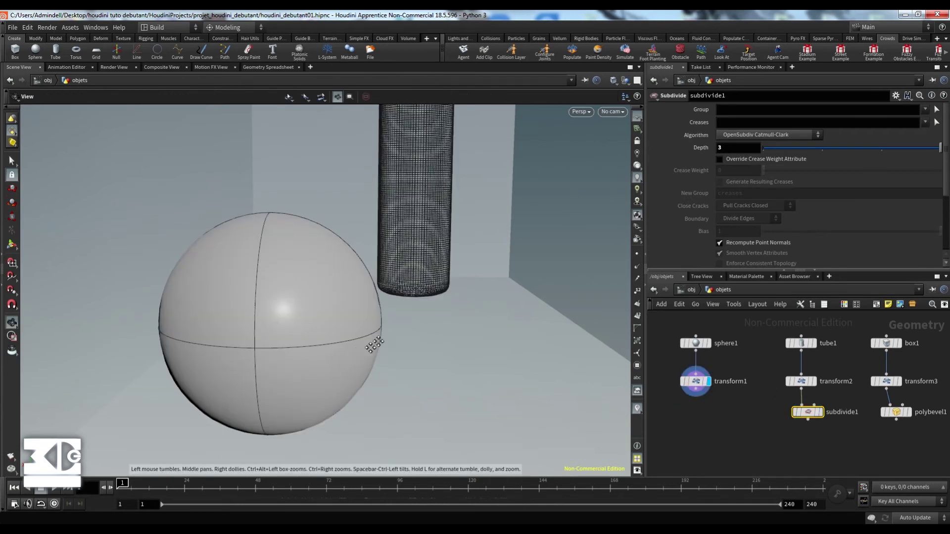
pyautogui.keyDown('alt'); pyautogui.moveTo(374, 345); pyautogui.dragTo(278, 382, button='right'); pyautogui.keyUp('alt')
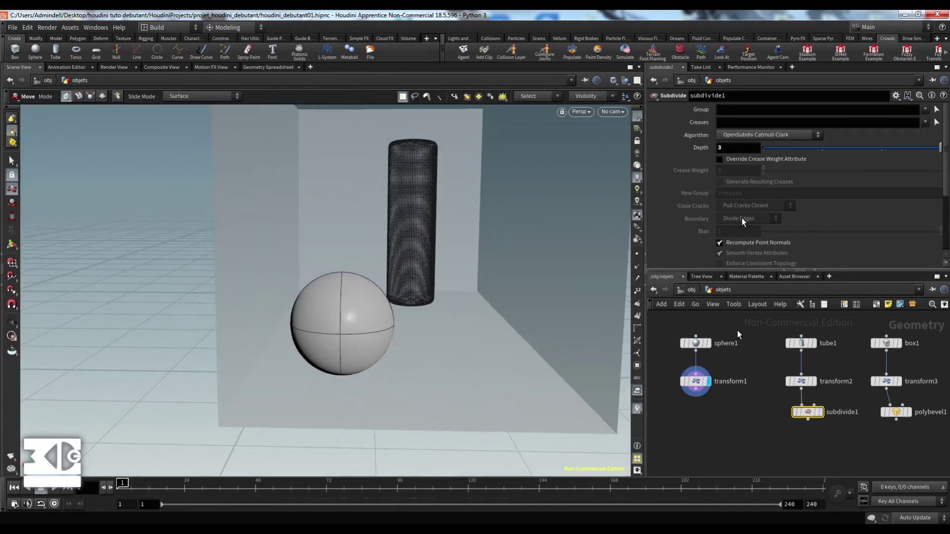
# - Change sphere1's primitive type to Polygon and inspect its faceted surface
pyautogui.click(690, 346)
pyautogui.click(725, 110)
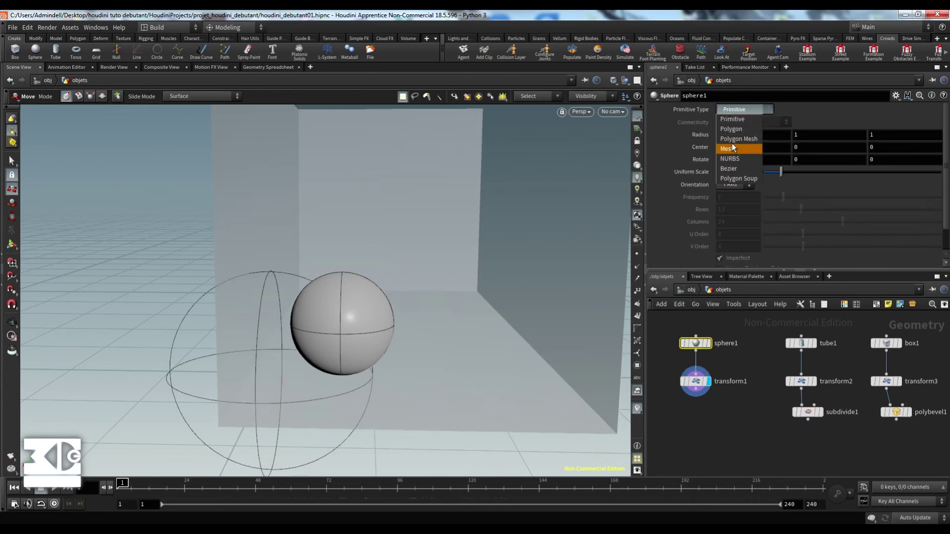
pyautogui.click(731, 128)
pyautogui.keyDown('alt'); pyautogui.moveTo(384, 271); pyautogui.dragTo(366, 285); pyautogui.keyUp('alt')
pyautogui.keyDown('alt'); pyautogui.moveTo(297, 211); pyautogui.dragTo(352, 247, button='right'); pyautogui.keyUp('alt')
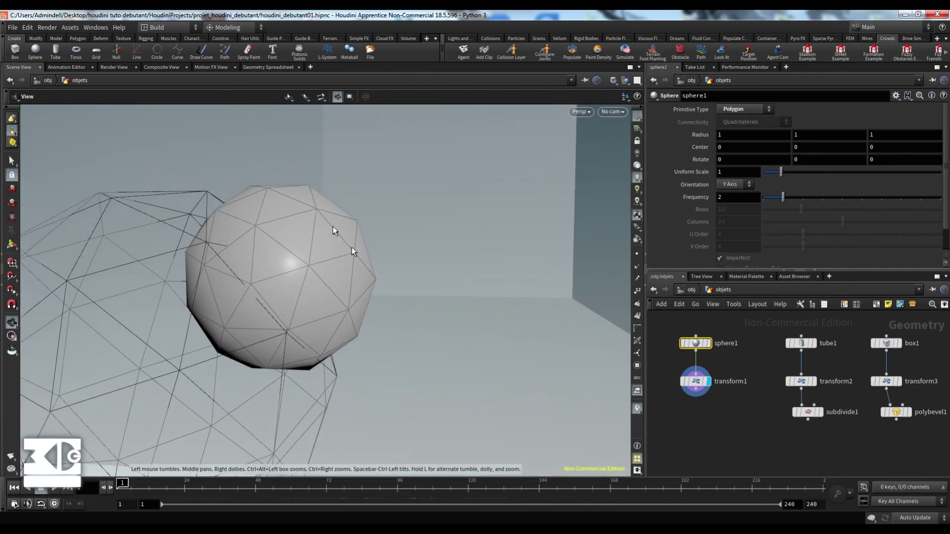
# - Add a Subdivide node below transform1, connect it to transform1's output and make it the displayed node
pyautogui.click(698, 382)
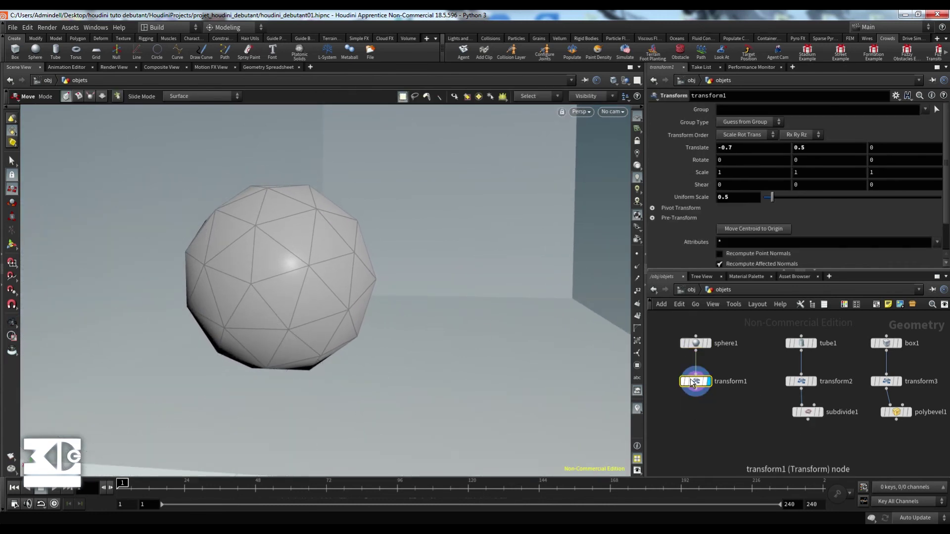
pyautogui.press('Tab')
pyautogui.write('sub')
pyautogui.press('Return')
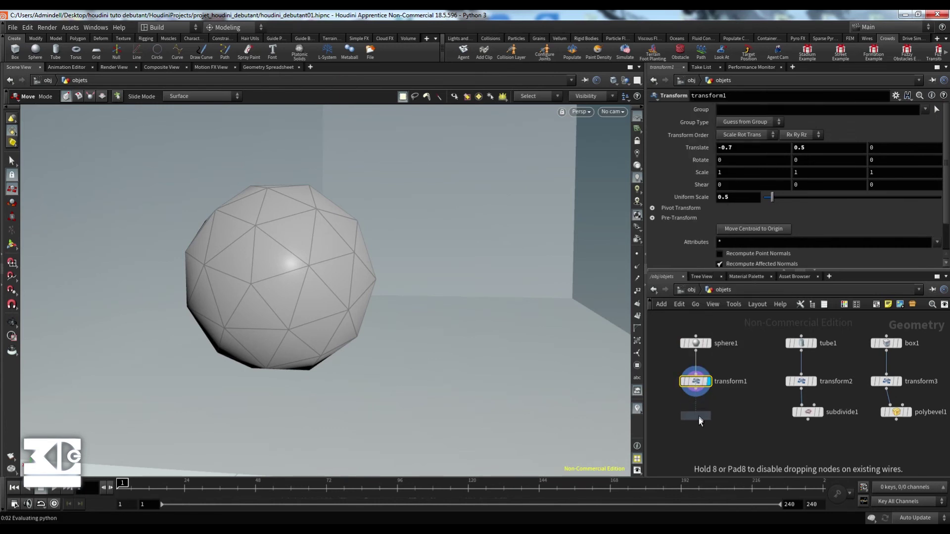
pyautogui.click(699, 421)
pyautogui.moveTo(696, 389); pyautogui.dragTo(690, 409)
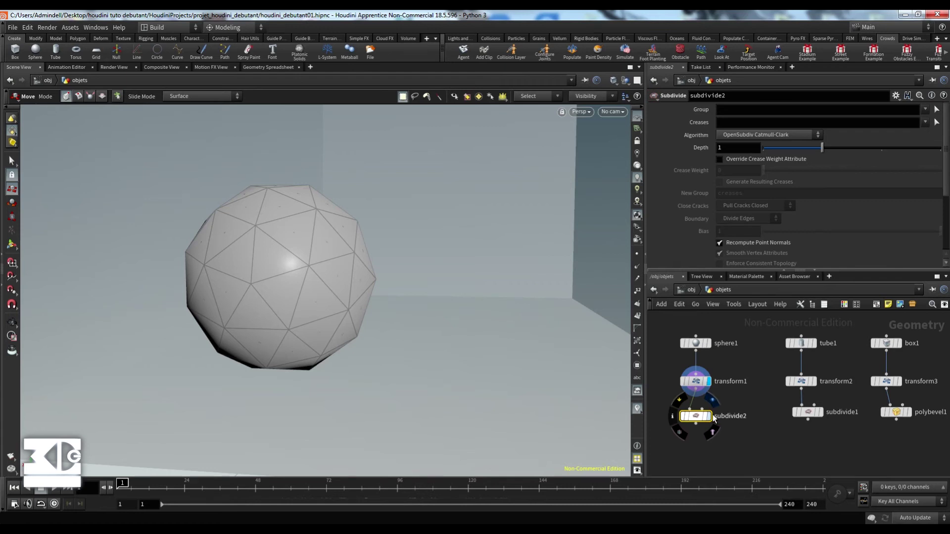
pyautogui.click(709, 416)
# - Set the sphere's subdivision depth to 2 and check its rounded surface within the room
pyautogui.moveTo(824, 148); pyautogui.dragTo(869, 148)
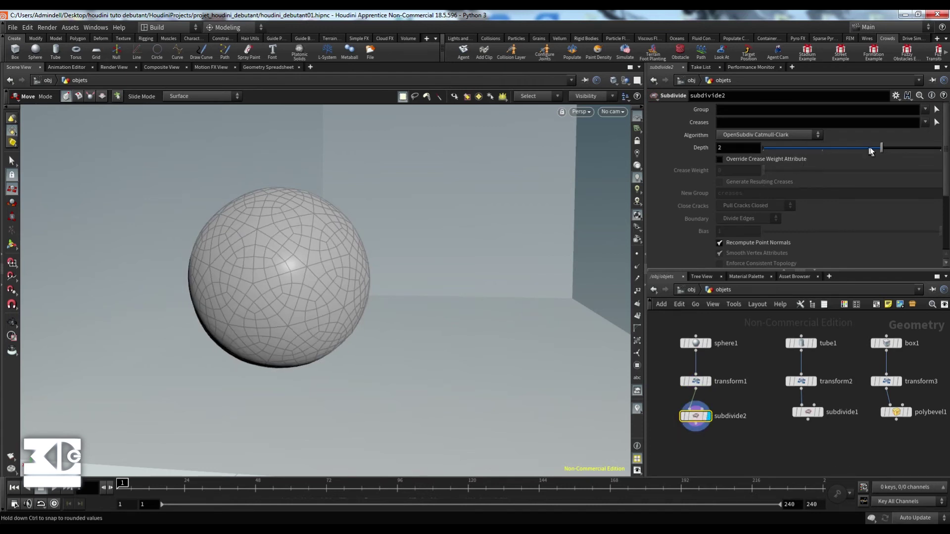
pyautogui.keyDown('alt'); pyautogui.moveTo(339, 316); pyautogui.dragTo(303, 337); pyautogui.keyUp('alt')
pyautogui.keyDown('alt'); pyautogui.moveTo(303, 337); pyautogui.dragTo(140, 403, button='right'); pyautogui.keyUp('alt')
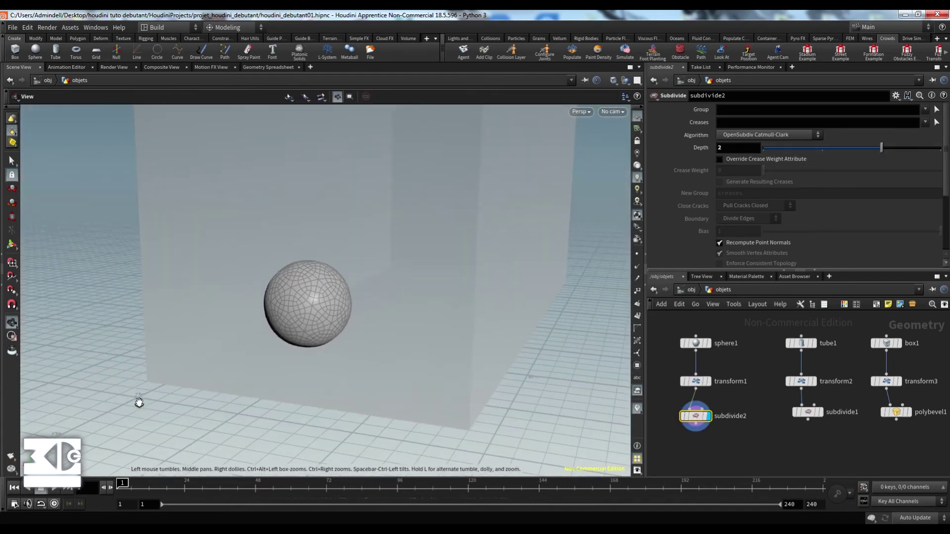
pyautogui.keyDown('alt'); pyautogui.moveTo(337, 342); pyautogui.dragTo(372, 354); pyautogui.keyUp('alt')
pyautogui.moveTo(696, 417); pyautogui.dragTo(711, 419)
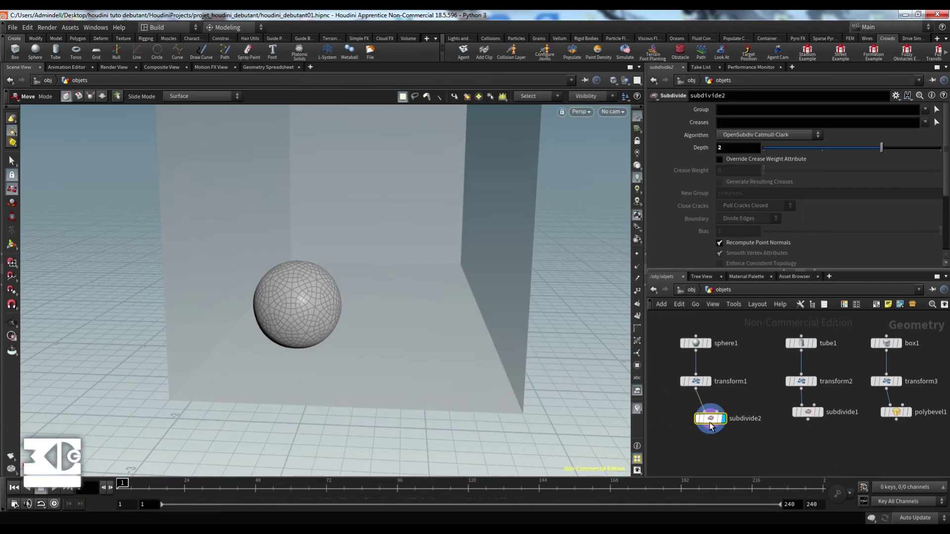
# - Change sphere1's primitive type to Polygon Mesh and make room for more nodes below the three chains
pyautogui.click(696, 347)
pyautogui.click(741, 110)
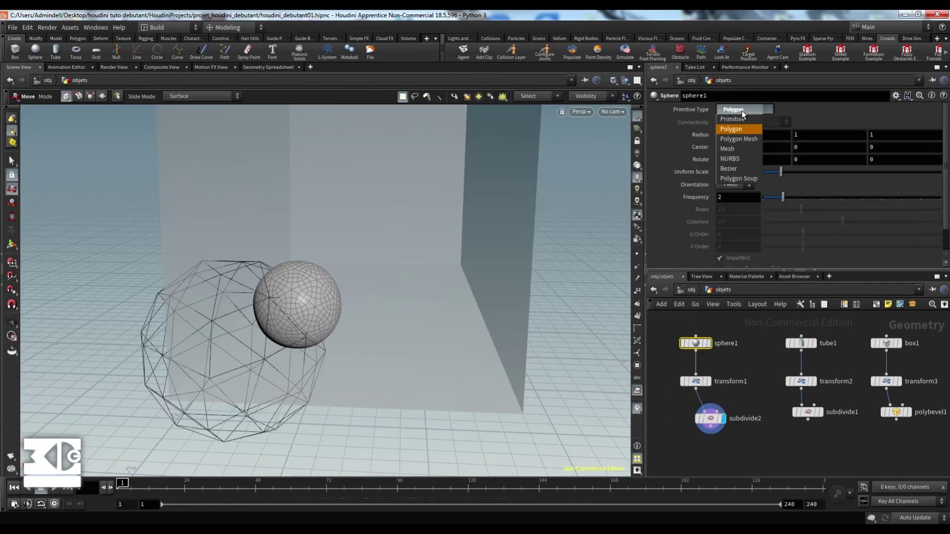
pyautogui.click(744, 140)
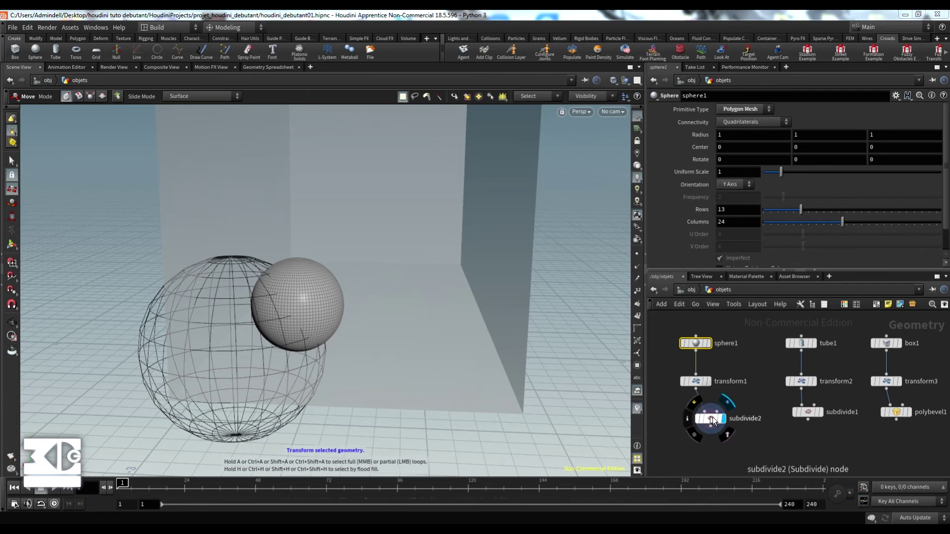
pyautogui.moveTo(712, 420); pyautogui.dragTo(704, 418)
pyautogui.moveTo(725, 451); pyautogui.dragTo(727, 429, button='middle')
pyautogui.scroll(-3, 724, 416)
pyautogui.scroll(2, 749, 425)
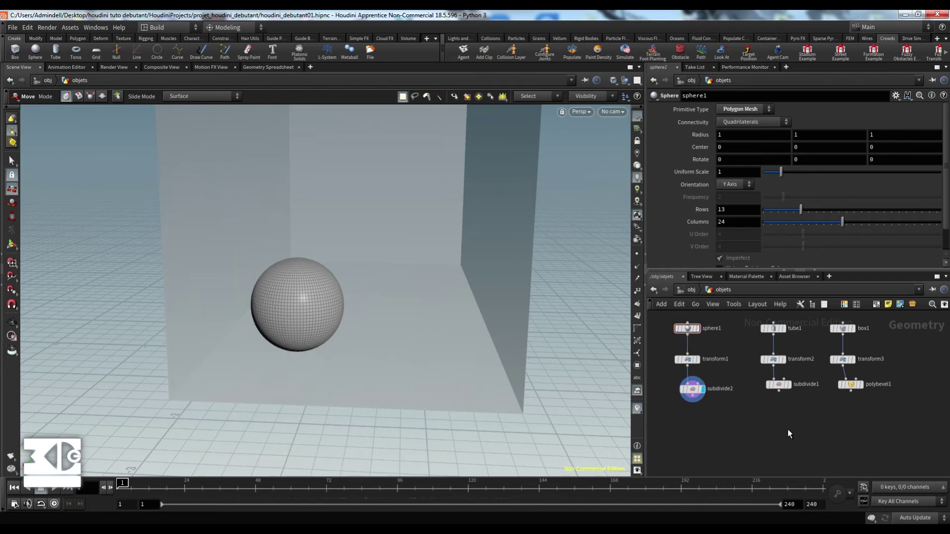
# - Add a Merge node below the three chains and connect subdivide2, polybevel1 and subdivide1 to its input
pyautogui.press('Tab')
pyautogui.write('mer')
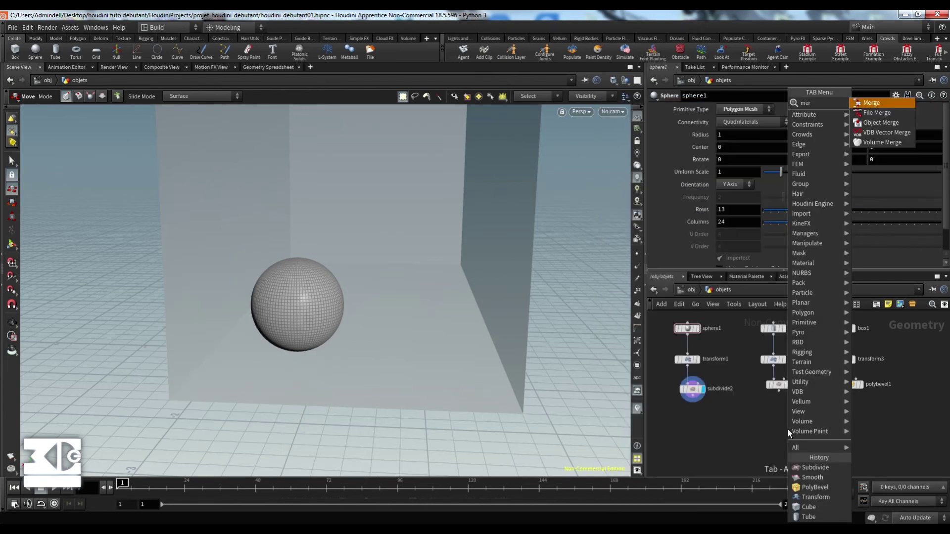
pyautogui.press('Return')
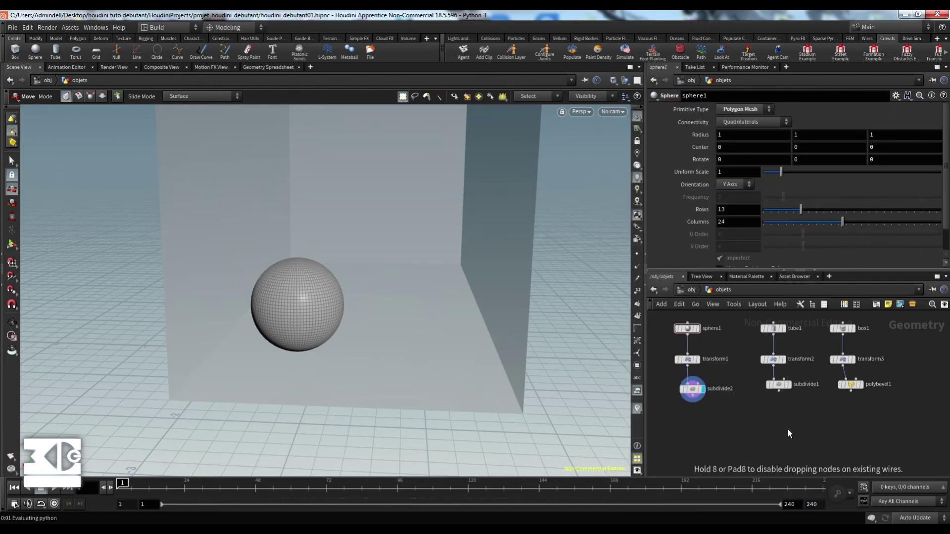
pyautogui.click(788, 430)
pyautogui.moveTo(698, 401); pyautogui.dragTo(788, 422)
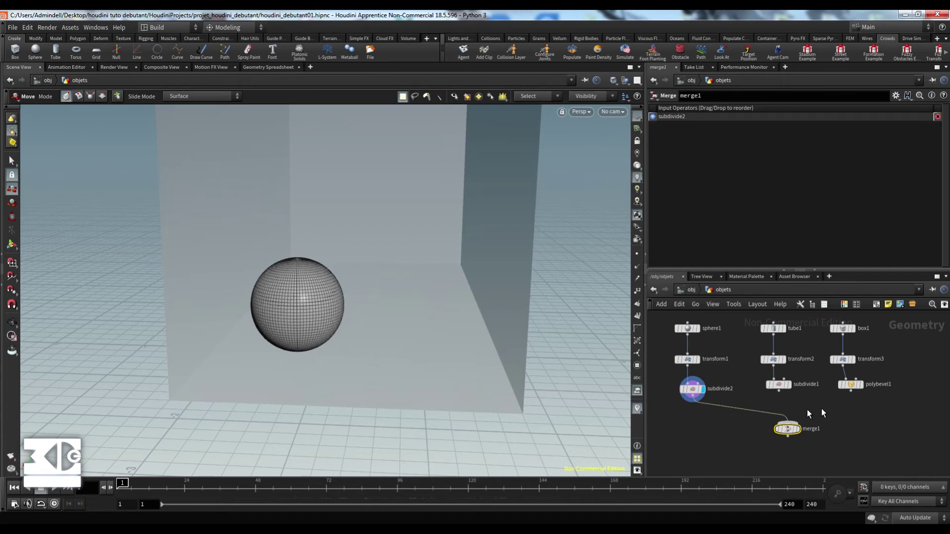
pyautogui.moveTo(851, 392); pyautogui.dragTo(792, 424)
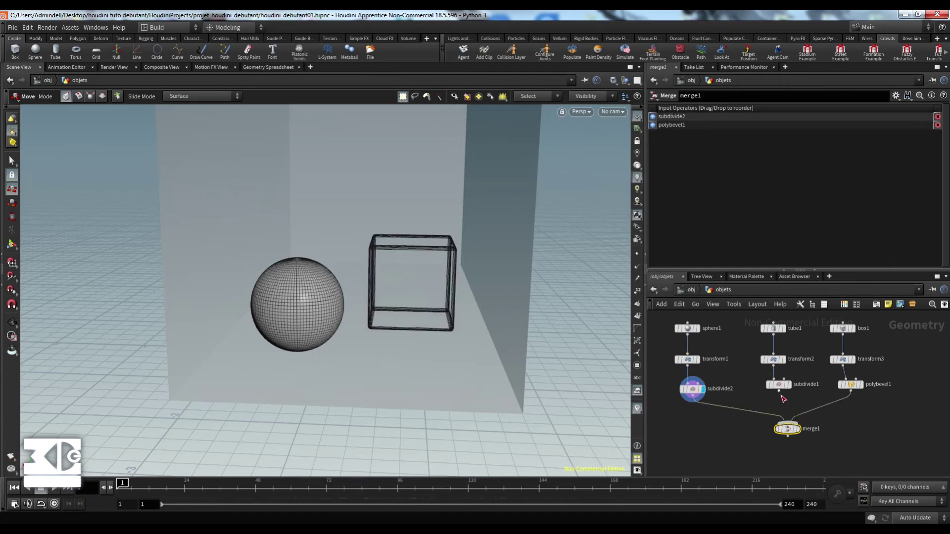
pyautogui.moveTo(779, 392); pyautogui.dragTo(790, 425)
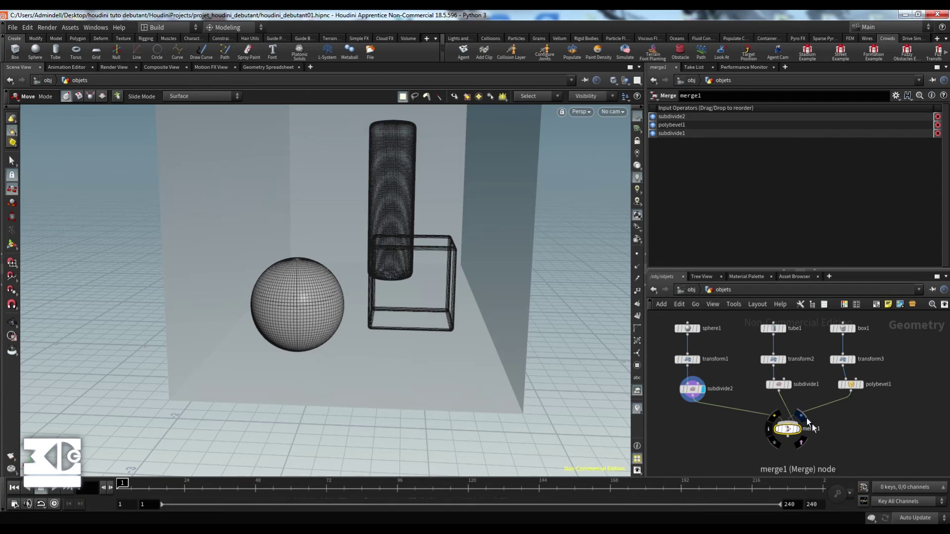
# - Display the merge1 node and move polybevel1 to the end of its input order
pyautogui.click(798, 430)
pyautogui.moveTo(485, 367)
pyautogui.keyDown('alt'); pyautogui.mouseDown()
pyautogui.moveTo(452, 360)
pyautogui.moveTo(475, 358)
pyautogui.mouseUp(); pyautogui.keyUp('alt')
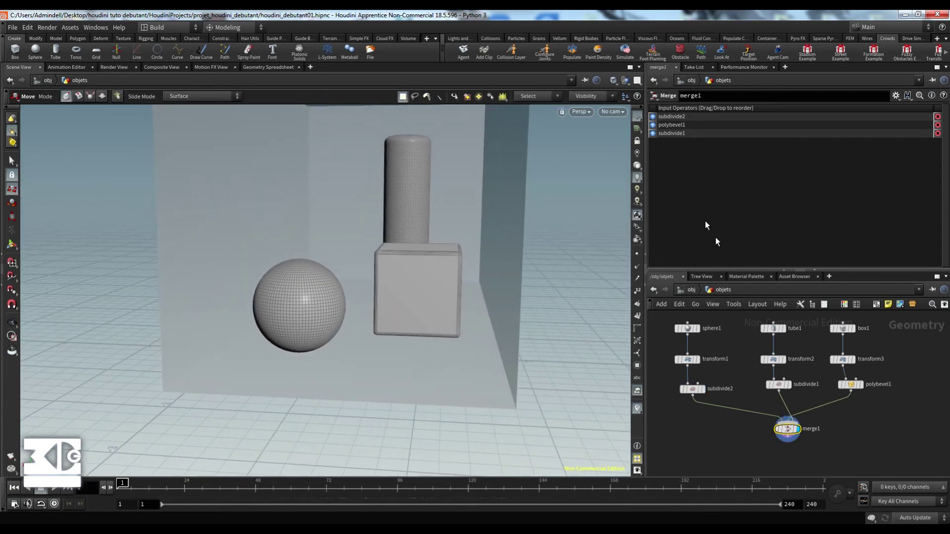
pyautogui.moveTo(664, 126); pyautogui.dragTo(681, 157)
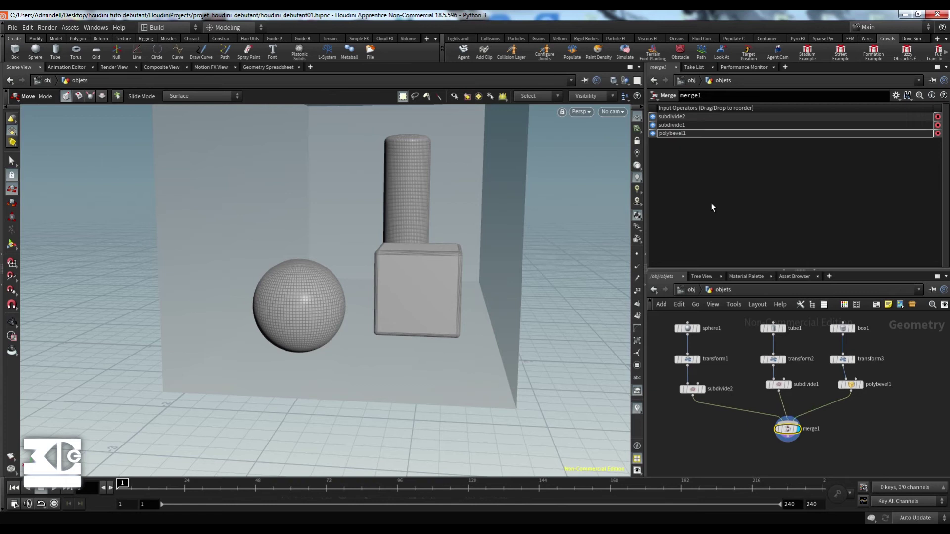
# - Examine the merged sphere, tube and bevelled box in the room from several angles and distances
pyautogui.keyDown('alt'); pyautogui.moveTo(417, 298); pyautogui.dragTo(425, 287); pyautogui.keyUp('alt')
pyautogui.keyDown('alt'); pyautogui.moveTo(424, 286); pyautogui.dragTo(416, 216, button='right'); pyautogui.keyUp('alt')
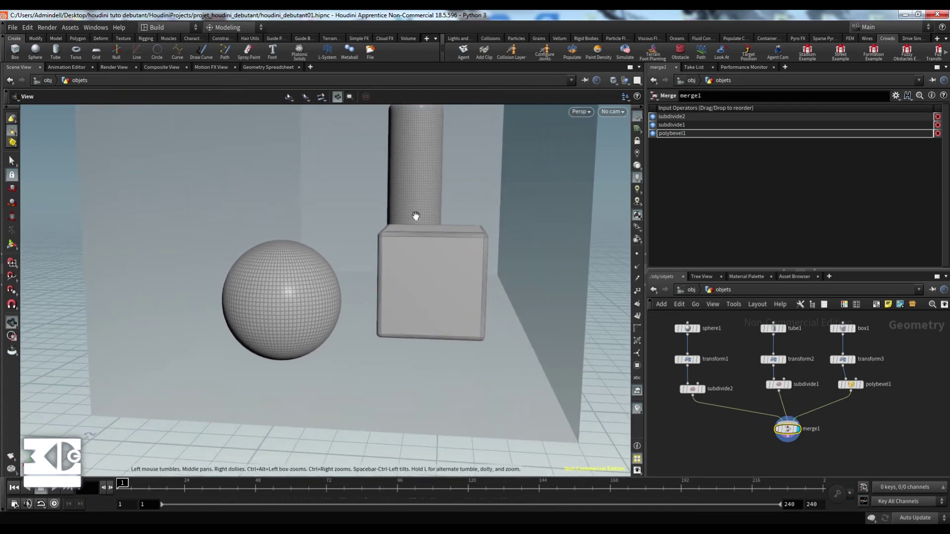
pyautogui.keyDown('alt'); pyautogui.moveTo(415, 216); pyautogui.dragTo(450, 266); pyautogui.keyUp('alt')
pyautogui.keyDown('alt'); pyautogui.moveTo(450, 266); pyautogui.dragTo(439, 293, button='right'); pyautogui.keyUp('alt')
pyautogui.keyDown('alt'); pyautogui.moveTo(445, 307); pyautogui.dragTo(401, 298); pyautogui.keyUp('alt')
pyautogui.keyDown('alt'); pyautogui.moveTo(402, 298); pyautogui.dragTo(385, 348, button='right'); pyautogui.keyUp('alt')
pyautogui.keyDown('alt'); pyautogui.moveTo(422, 326); pyautogui.dragTo(410, 324); pyautogui.keyUp('alt')
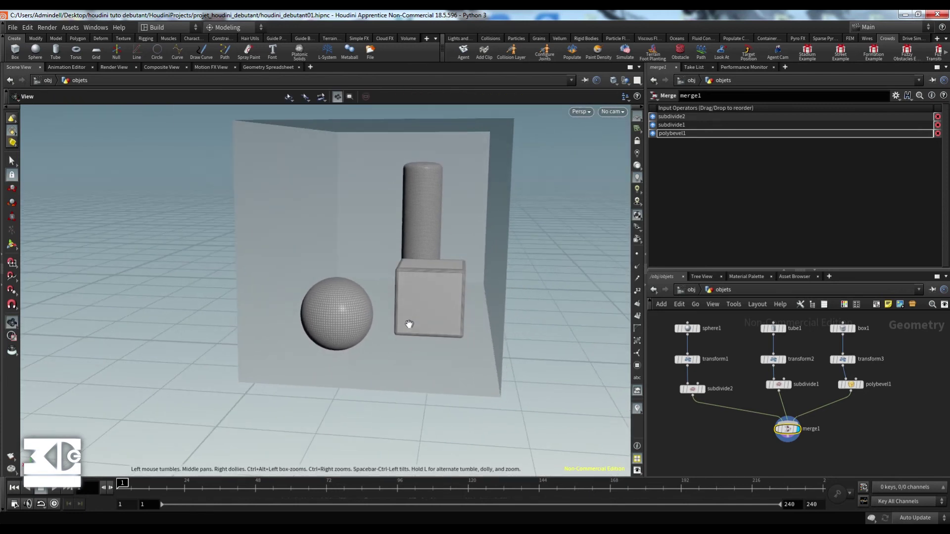
pyautogui.keyDown('alt'); pyautogui.moveTo(395, 237); pyautogui.dragTo(371, 289, button='middle'); pyautogui.keyUp('alt')
pyautogui.keyDown('alt'); pyautogui.moveTo(371, 289); pyautogui.dragTo(376, 228, button='right'); pyautogui.keyUp('alt')
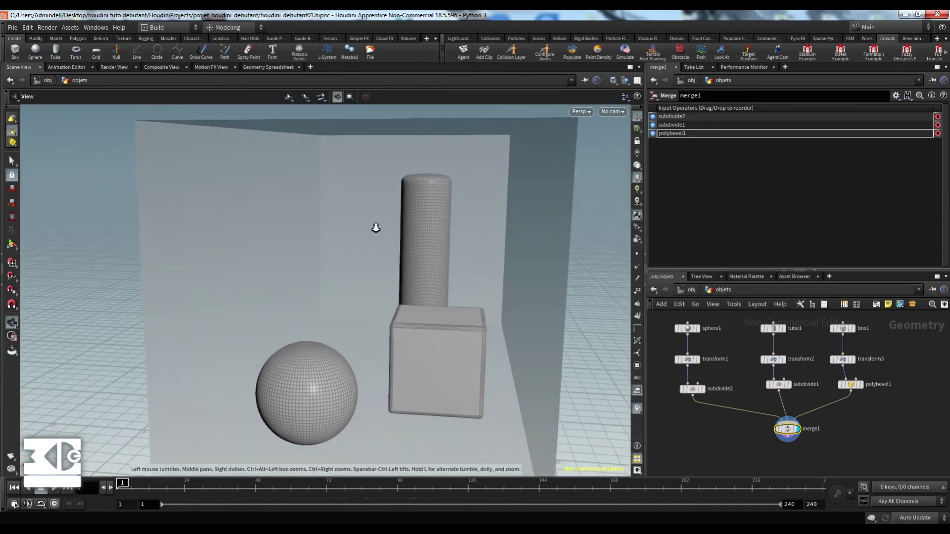
pyautogui.keyDown('alt'); pyautogui.moveTo(388, 285); pyautogui.dragTo(395, 263); pyautogui.keyUp('alt')
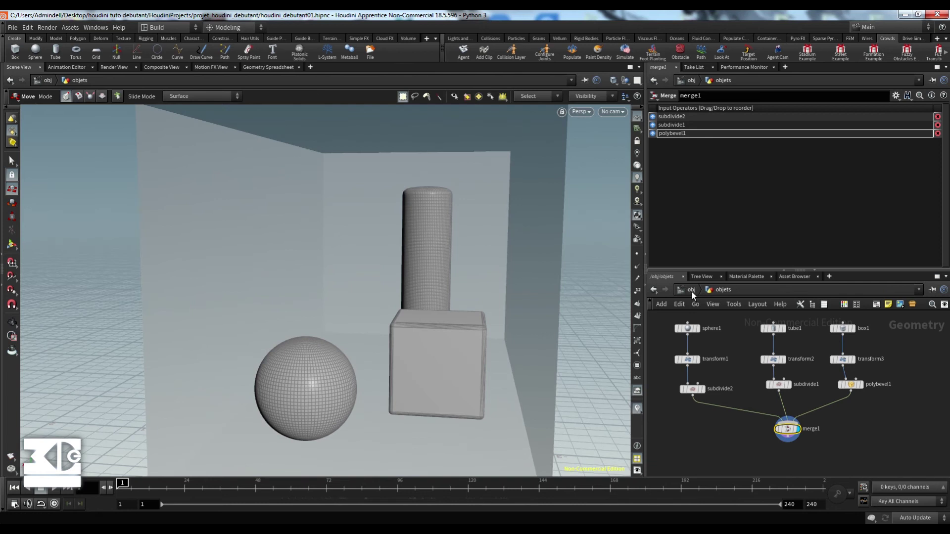
# - Tidy the objets network by spacing out the box chain and the tube chain above the merge node
pyautogui.moveTo(902, 327); pyautogui.dragTo(871, 400)
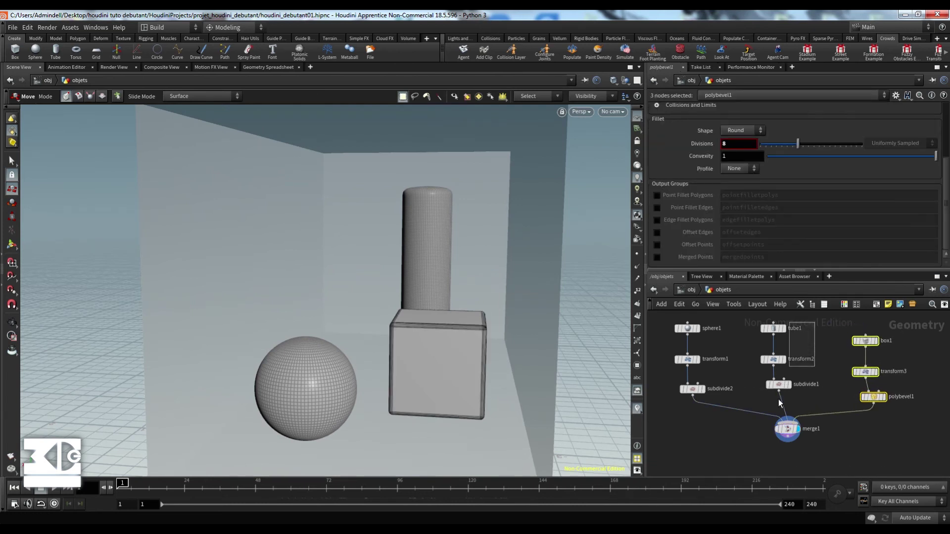
pyautogui.moveTo(779, 400); pyautogui.dragTo(737, 385)
pyautogui.moveTo(739, 323); pyautogui.dragTo(805, 393)
pyautogui.moveTo(779, 386); pyautogui.dragTo(788, 387)
pyautogui.click(742, 356)
# - Move the edit1 and blast1 nodes lower inside the couloir network and return to the object level
pyautogui.click(692, 290)
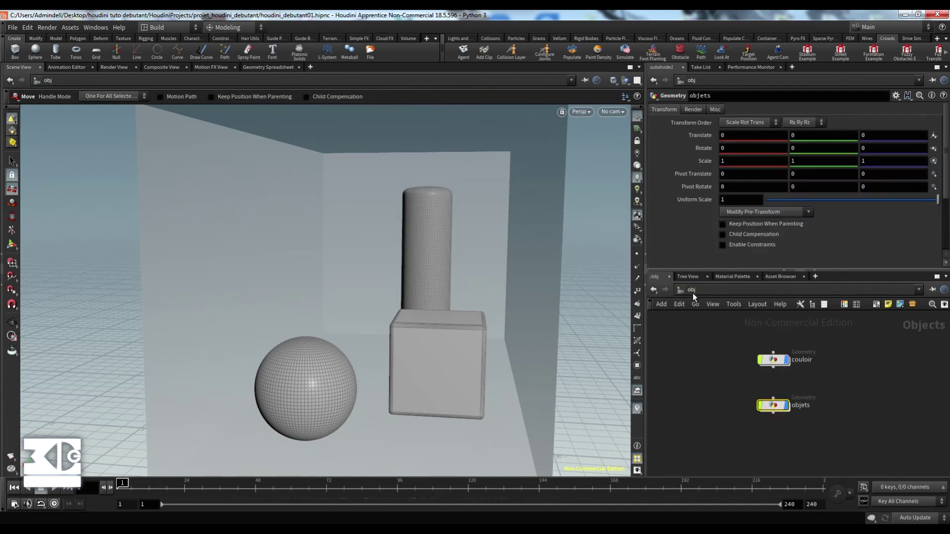
pyautogui.moveTo(707, 337); pyautogui.dragTo(882, 390)
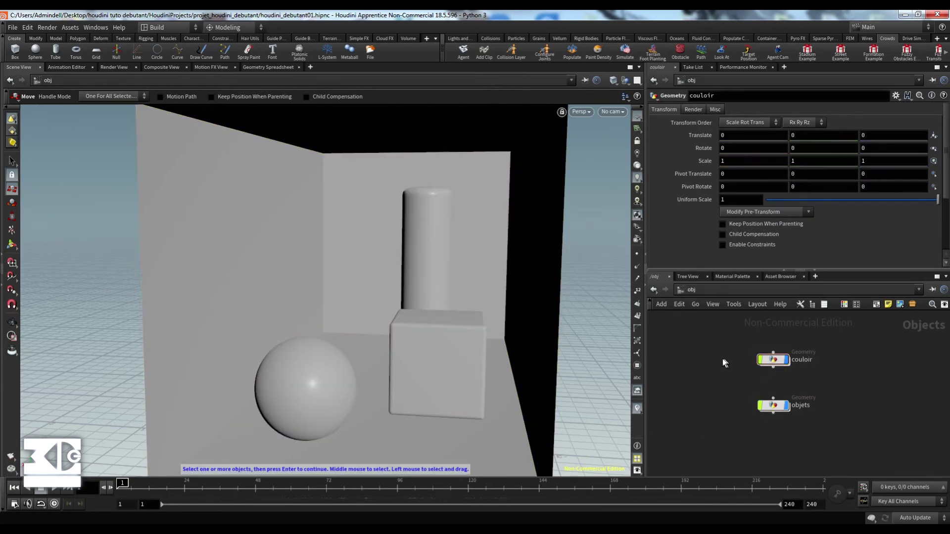
pyautogui.doubleClick(770, 358)
pyautogui.moveTo(733, 378); pyautogui.dragTo(738, 415, button='middle')
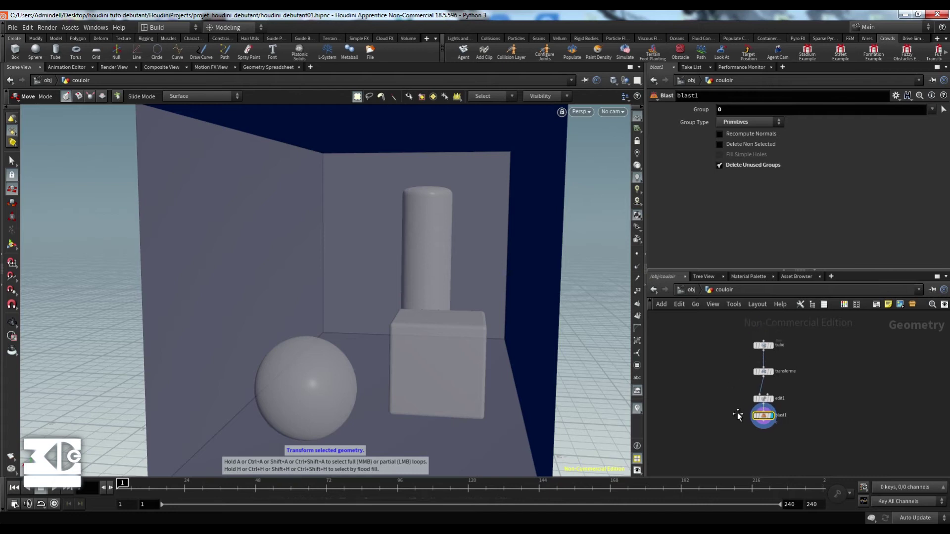
pyautogui.moveTo(784, 425); pyautogui.dragTo(773, 430)
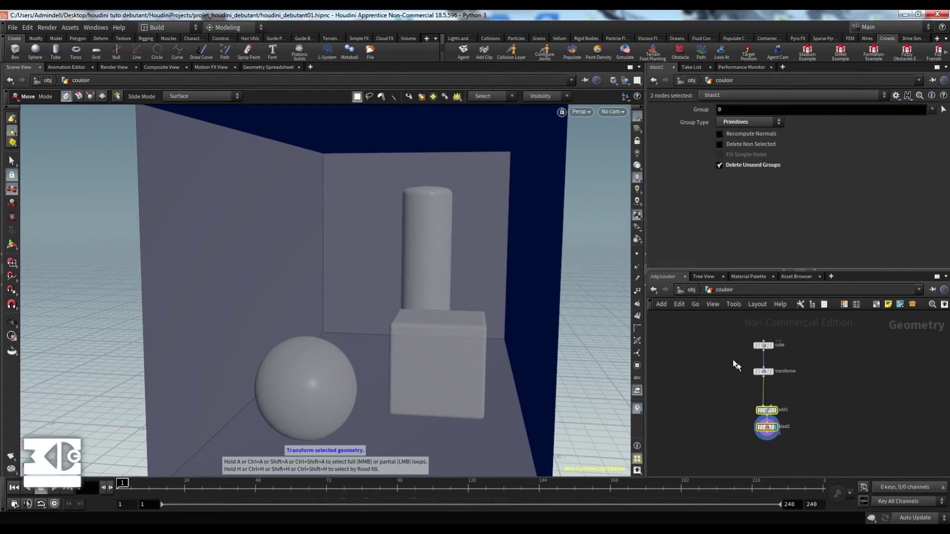
pyautogui.click(690, 291)
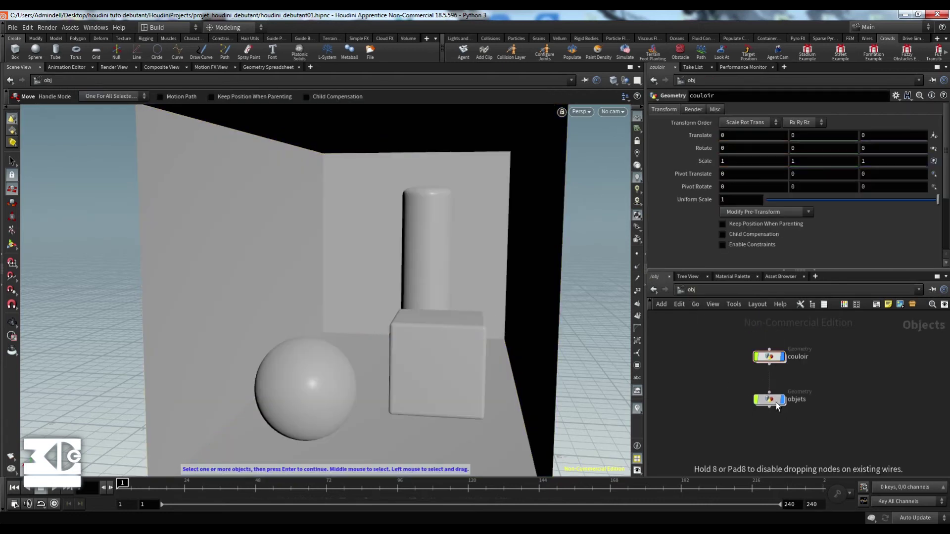
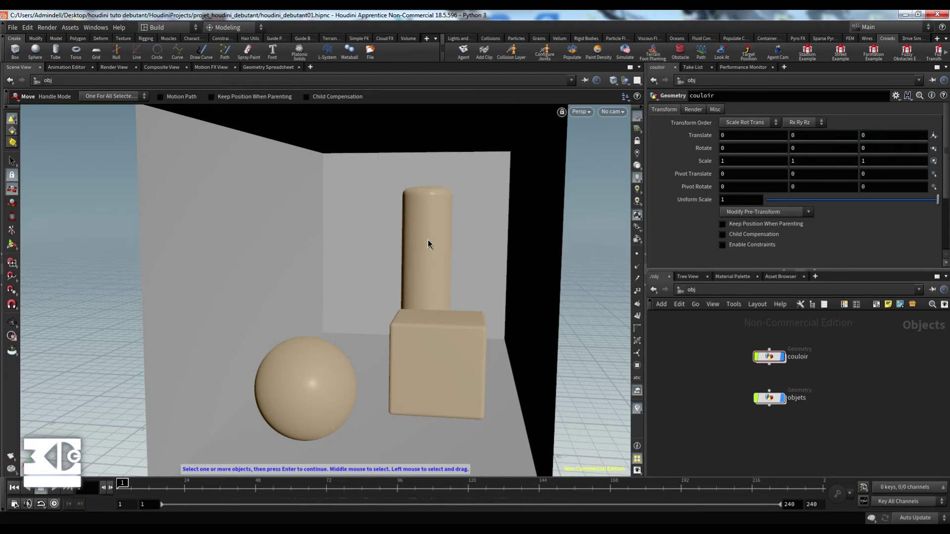
# - Frame the whole room with its three objects, create a camera from the current view and place its node below objets
pyautogui.moveTo(367, 248)
pyautogui.keyDown('alt'); pyautogui.mouseDown(button='middle')
pyautogui.moveTo(365, 218)
pyautogui.moveTo(372, 232)
pyautogui.mouseUp(button='middle'); pyautogui.keyUp('alt')
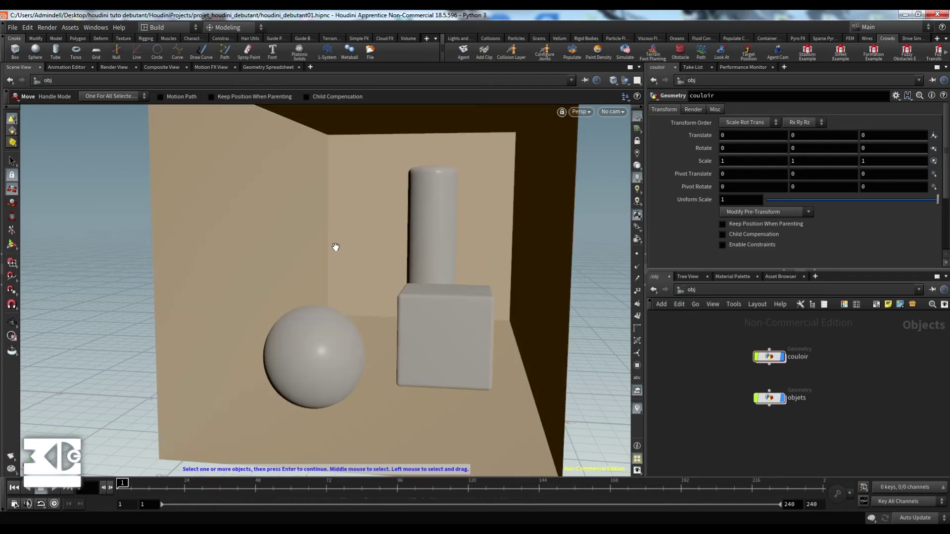
pyautogui.moveTo(287, 248)
pyautogui.keyDown('alt'); pyautogui.mouseDown()
pyautogui.moveTo(366, 254)
pyautogui.moveTo(271, 250)
pyautogui.mouseUp(); pyautogui.keyUp('alt')
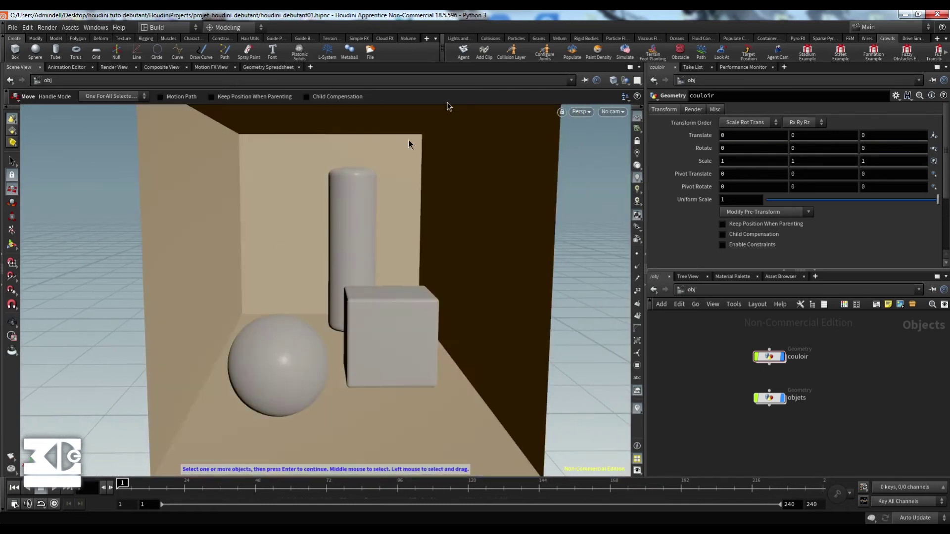
pyautogui.click(460, 38)
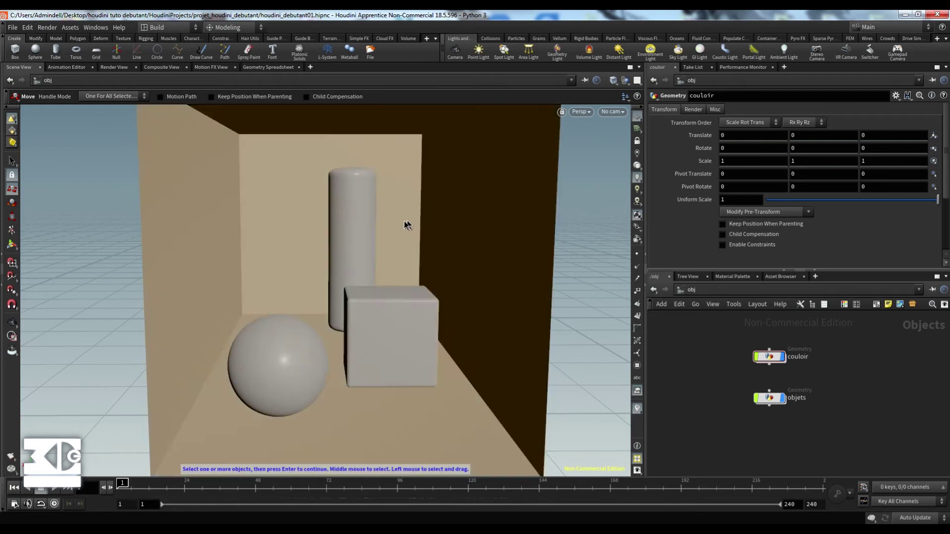
pyautogui.keyDown('alt'); pyautogui.moveTo(407, 224); pyautogui.dragTo(378, 216, button='right'); pyautogui.keyUp('alt')
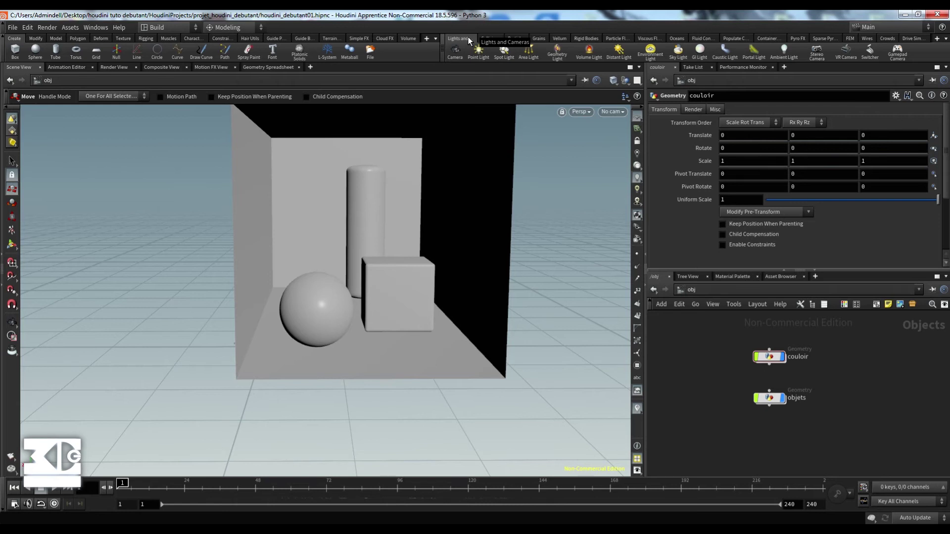
pyautogui.keyDown('alt'); pyautogui.moveTo(412, 212); pyautogui.dragTo(419, 232, button='middle'); pyautogui.keyUp('alt')
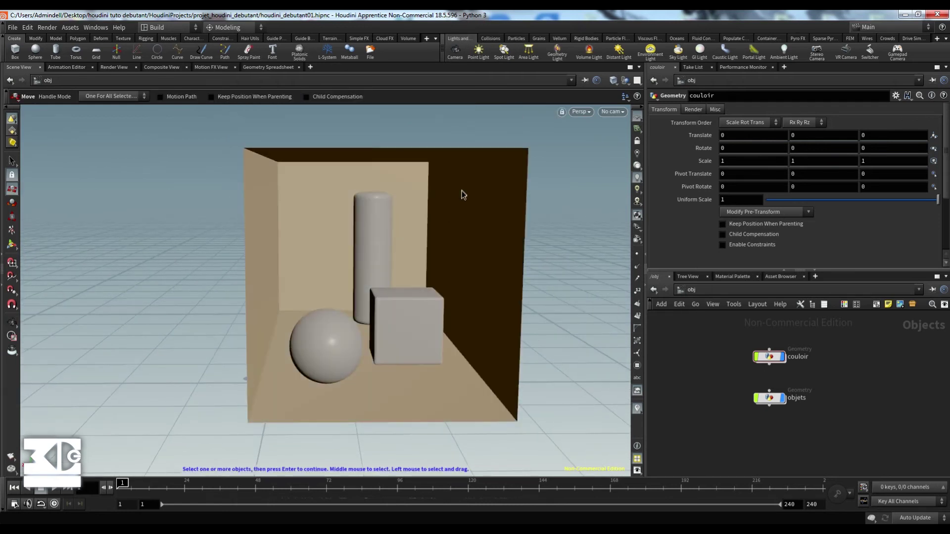
pyautogui.keyDown('alt'); pyautogui.moveTo(444, 234); pyautogui.dragTo(435, 225); pyautogui.keyUp('alt')
pyautogui.keyDown('alt'); pyautogui.moveTo(435, 224); pyautogui.dragTo(437, 235, button='middle'); pyautogui.keyUp('alt')
pyautogui.keyDown('alt'); pyautogui.moveTo(437, 235); pyautogui.dragTo(435, 180, button='right'); pyautogui.keyUp('alt')
pyautogui.keyDown('alt'); pyautogui.moveTo(429, 198); pyautogui.dragTo(431, 166, button='middle'); pyautogui.keyUp('alt')
pyautogui.keyDown('alt'); pyautogui.moveTo(431, 166); pyautogui.dragTo(424, 212, button='right'); pyautogui.keyUp('alt')
pyautogui.keyDown('alt'); pyautogui.moveTo(424, 213); pyautogui.dragTo(429, 233, button='middle'); pyautogui.keyUp('alt')
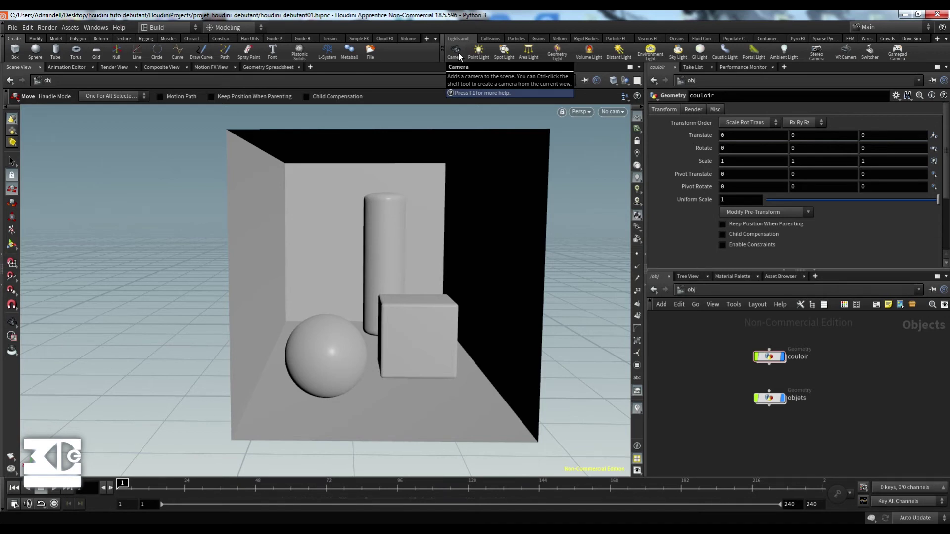
pyautogui.keyDown('ctrl'); pyautogui.click(457, 51); pyautogui.keyUp('ctrl')
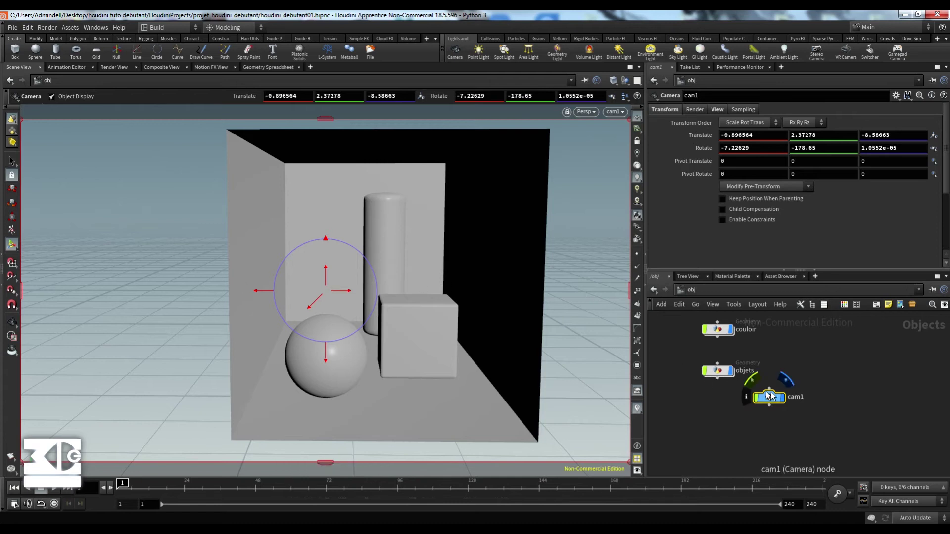
pyautogui.moveTo(769, 397); pyautogui.dragTo(718, 433)
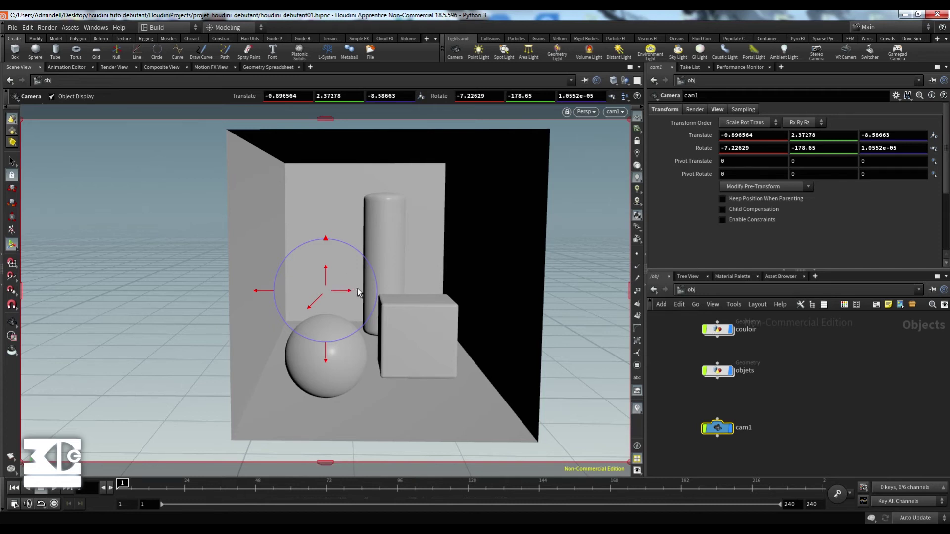
# - Shift and turn cam1 with its viewport handles so the room moves left in the camera frame
pyautogui.moveTo(351, 291); pyautogui.dragTo(393, 292)
pyautogui.moveTo(269, 292); pyautogui.dragTo(284, 292)
pyautogui.moveTo(345, 291); pyautogui.dragTo(311, 292)
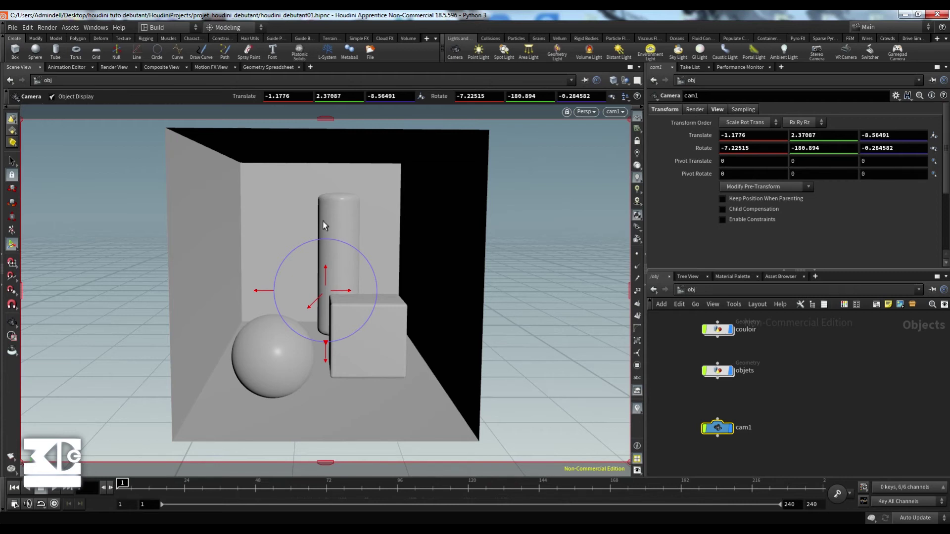
# - Leave the camera view and examine cam1's position relative to the room from outside
pyautogui.keyDown('alt'); pyautogui.moveTo(345, 305); pyautogui.dragTo(327, 208, button='right'); pyautogui.keyUp('alt')
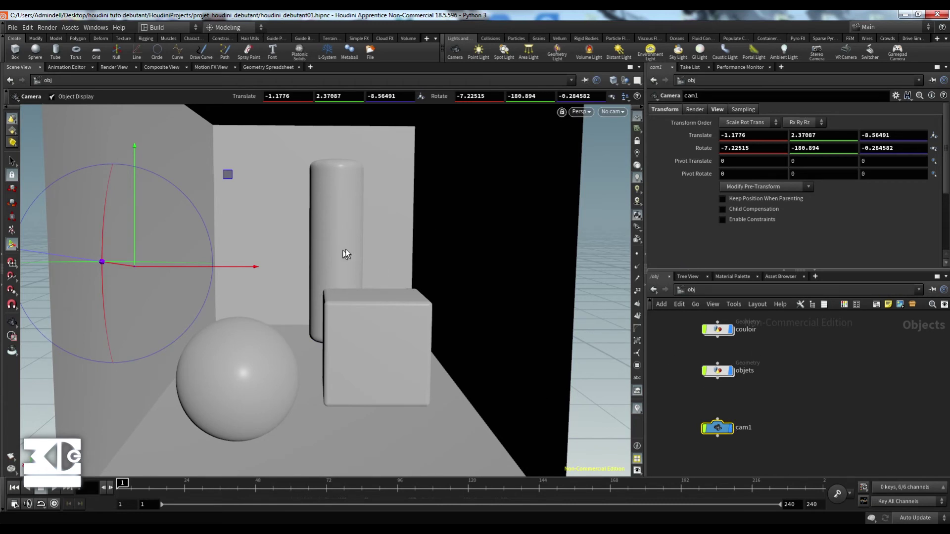
pyautogui.keyDown('alt'); pyautogui.moveTo(396, 249); pyautogui.dragTo(369, 277, button='right'); pyautogui.keyUp('alt')
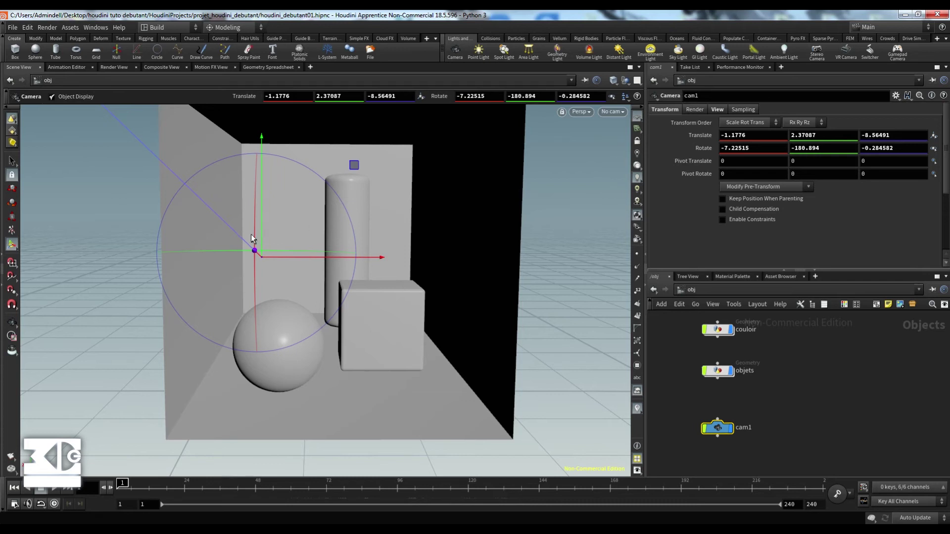
pyautogui.keyDown('alt'); pyautogui.moveTo(390, 241); pyautogui.dragTo(435, 282, button='middle'); pyautogui.keyUp('alt')
pyautogui.keyDown('alt'); pyautogui.moveTo(477, 263); pyautogui.dragTo(351, 260); pyautogui.keyUp('alt')
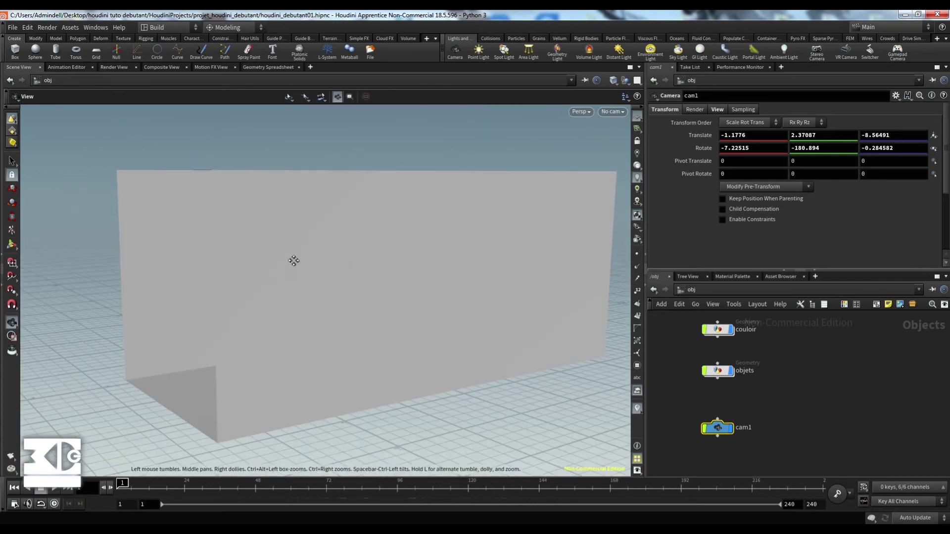
pyautogui.keyDown('alt'); pyautogui.moveTo(294, 260); pyautogui.dragTo(411, 253, button='middle'); pyautogui.keyUp('alt')
pyautogui.keyDown('alt'); pyautogui.moveTo(412, 252); pyautogui.dragTo(266, 259); pyautogui.keyUp('alt')
pyautogui.keyDown('alt'); pyautogui.moveTo(148, 263); pyautogui.dragTo(257, 262, button='middle'); pyautogui.keyUp('alt')
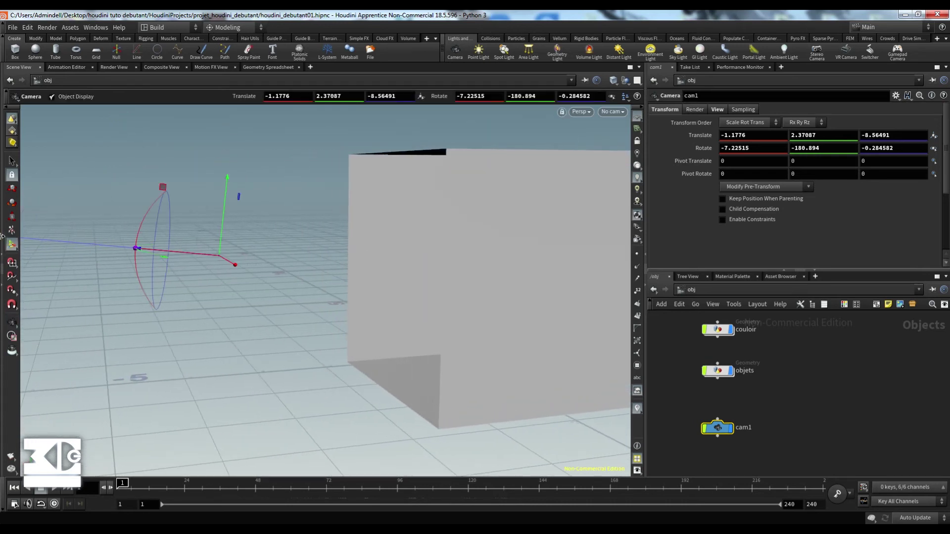
pyautogui.keyDown('alt'); pyautogui.moveTo(282, 330); pyautogui.dragTo(255, 333); pyautogui.keyUp('alt')
pyautogui.keyDown('alt'); pyautogui.moveTo(254, 333); pyautogui.dragTo(58, 344, button='right'); pyautogui.keyUp('alt')
pyautogui.keyDown('alt'); pyautogui.moveTo(72, 345); pyautogui.dragTo(161, 355, button='middle'); pyautogui.keyUp('alt')
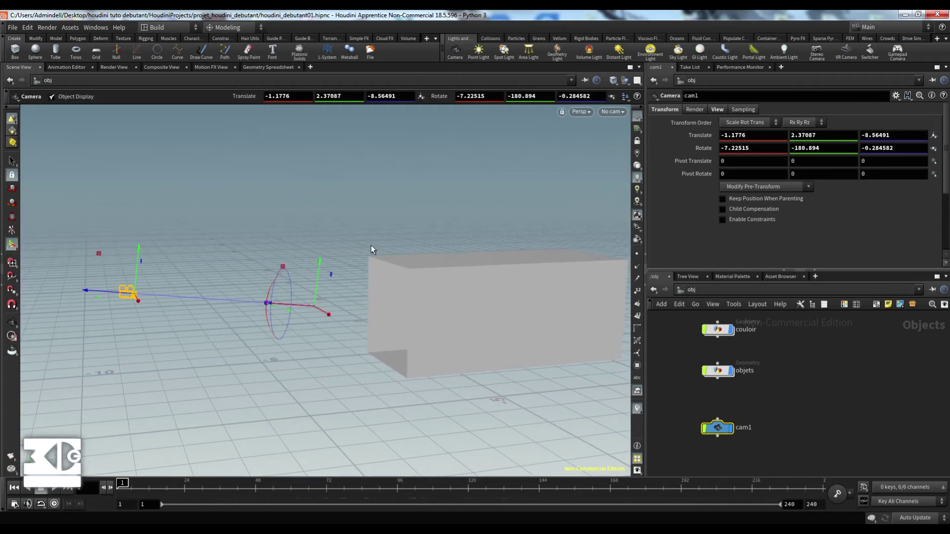
# - Look through cam1 again in the viewport
pyautogui.click(588, 113)
pyautogui.click(609, 113)
pyautogui.click(609, 114)
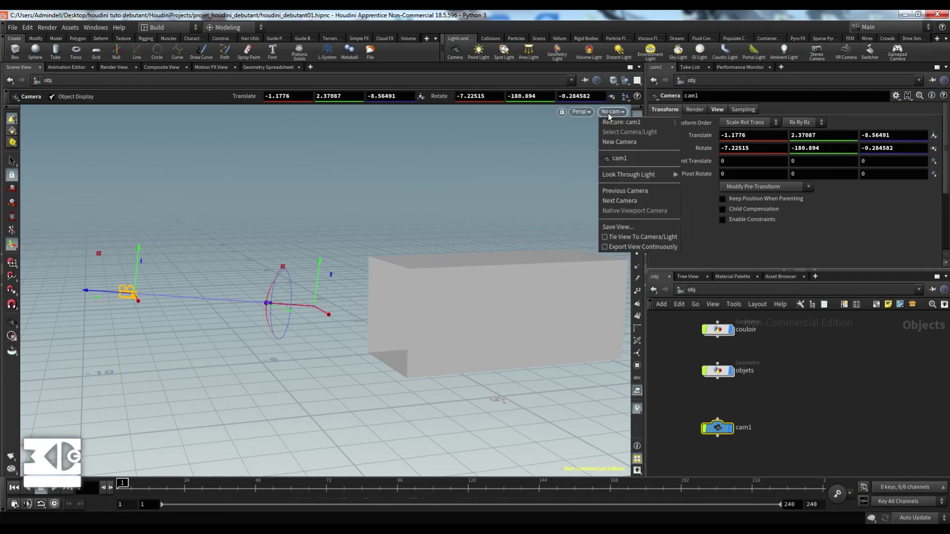
pyautogui.click(581, 112)
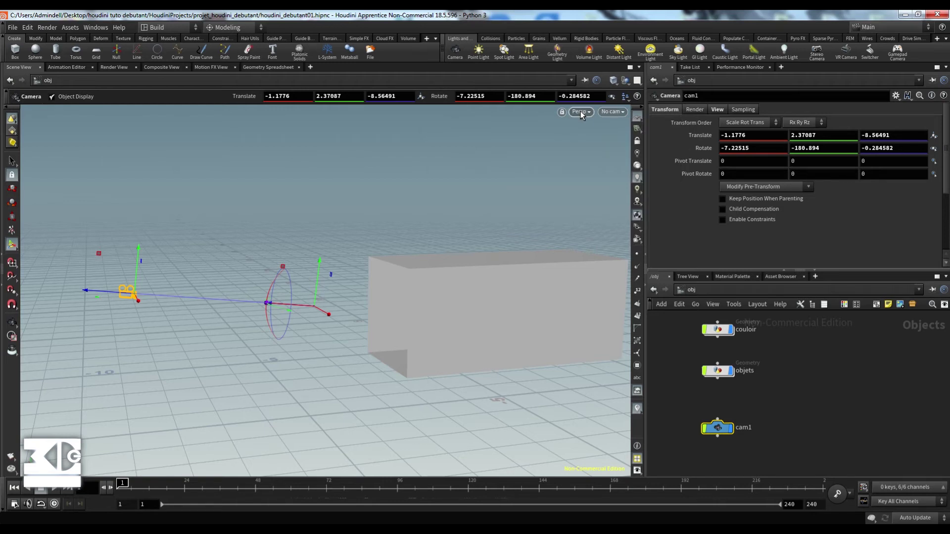
pyautogui.click(610, 112)
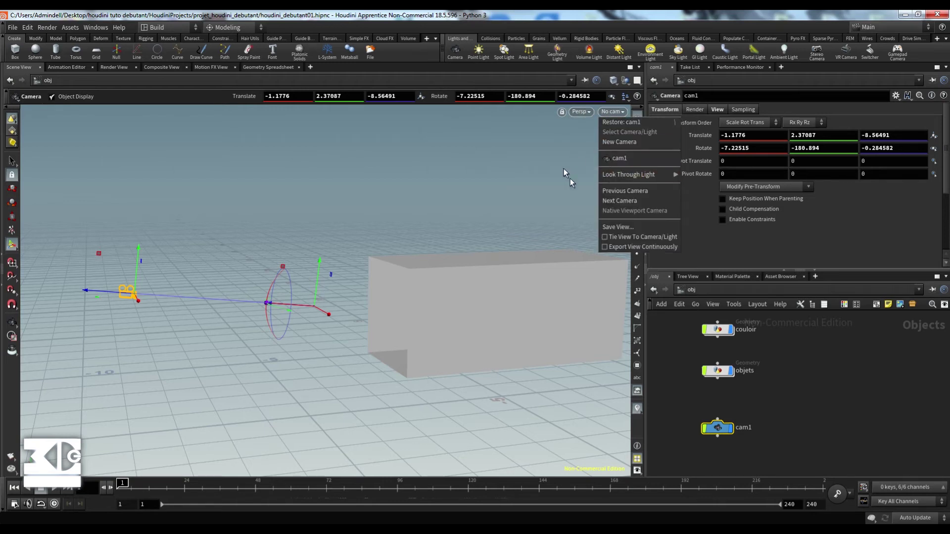
pyautogui.click(617, 158)
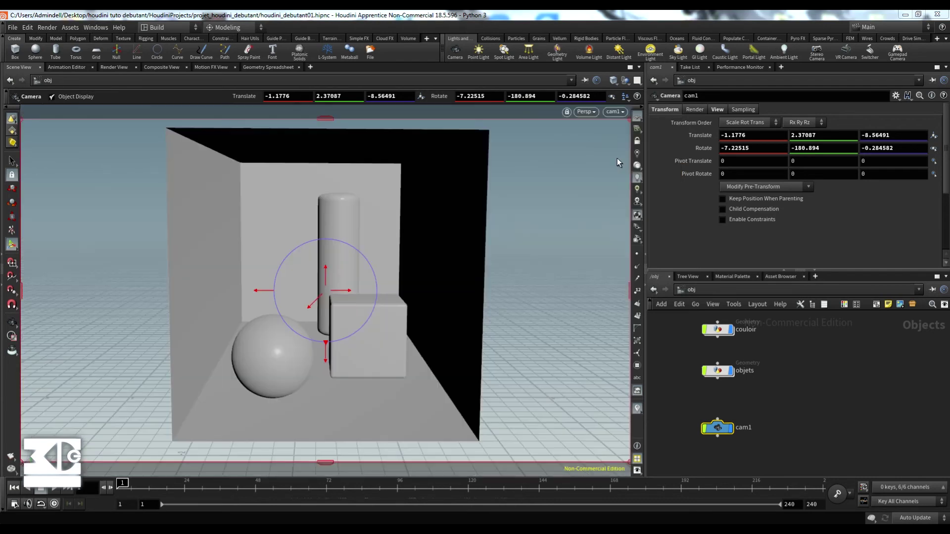
# - Lock cam1 to the view, reframe closer on the three objects inside the room, and unlock it
pyautogui.click(638, 142)
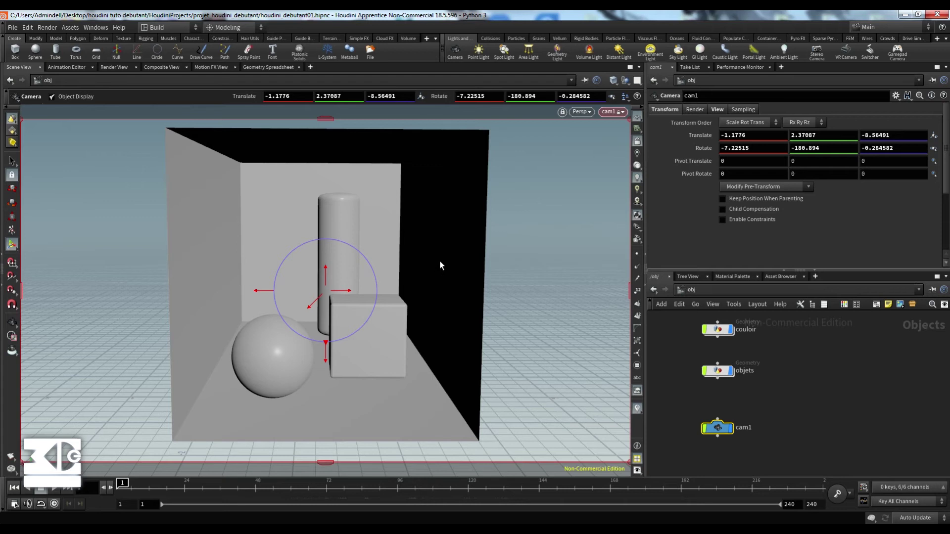
pyautogui.moveTo(427, 279)
pyautogui.keyDown('alt'); pyautogui.mouseDown(button='middle')
pyautogui.moveTo(413, 285)
pyautogui.moveTo(426, 286)
pyautogui.mouseUp(button='middle'); pyautogui.keyUp('alt')
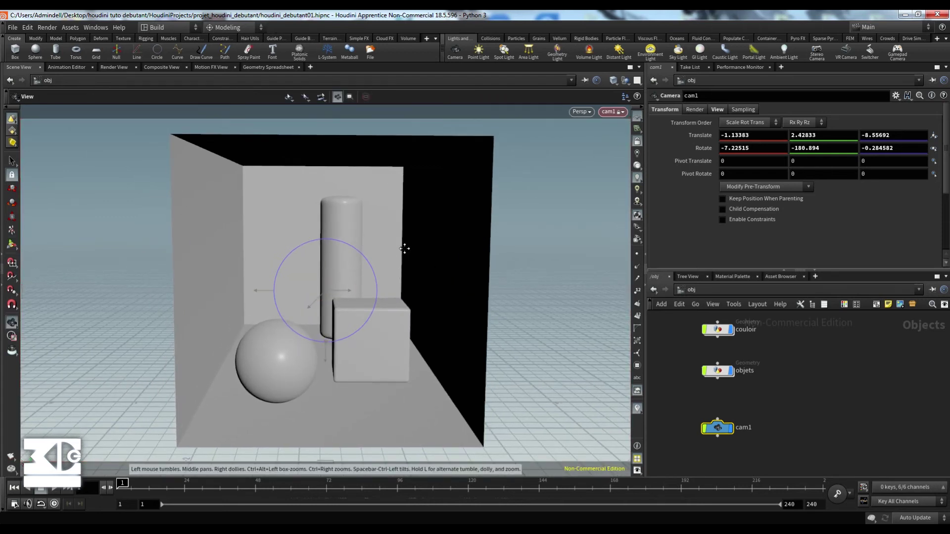
pyautogui.keyDown('alt'); pyautogui.moveTo(405, 250); pyautogui.dragTo(401, 242, button='middle'); pyautogui.keyUp('alt')
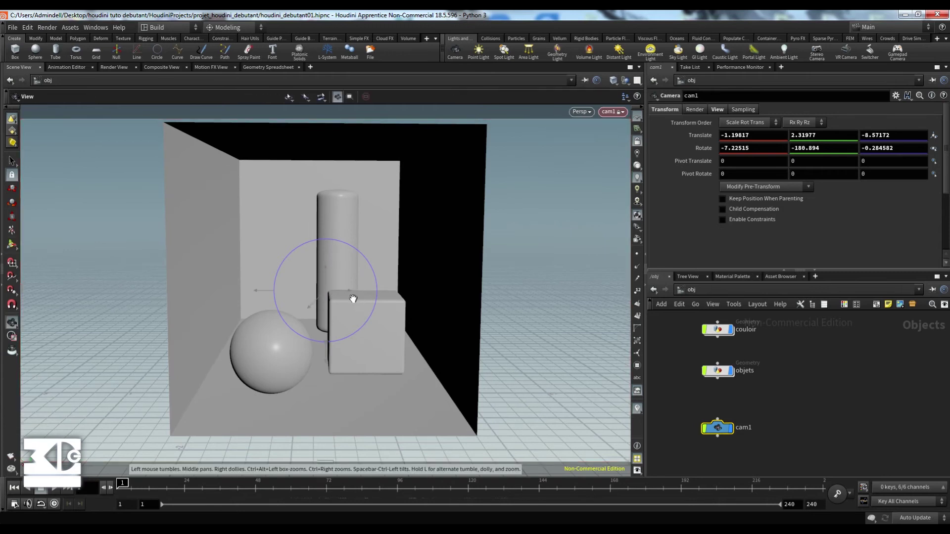
pyautogui.keyDown('alt'); pyautogui.moveTo(356, 298); pyautogui.dragTo(351, 286, button='middle'); pyautogui.keyUp('alt')
pyautogui.keyDown('alt'); pyautogui.moveTo(351, 287); pyautogui.dragTo(349, 183, button='right'); pyautogui.keyUp('alt')
pyautogui.moveTo(349, 183)
pyautogui.keyDown('alt'); pyautogui.mouseDown(button='middle')
pyautogui.moveTo(346, 208)
pyautogui.moveTo(337, 190)
pyautogui.mouseUp(button='middle'); pyautogui.keyUp('alt')
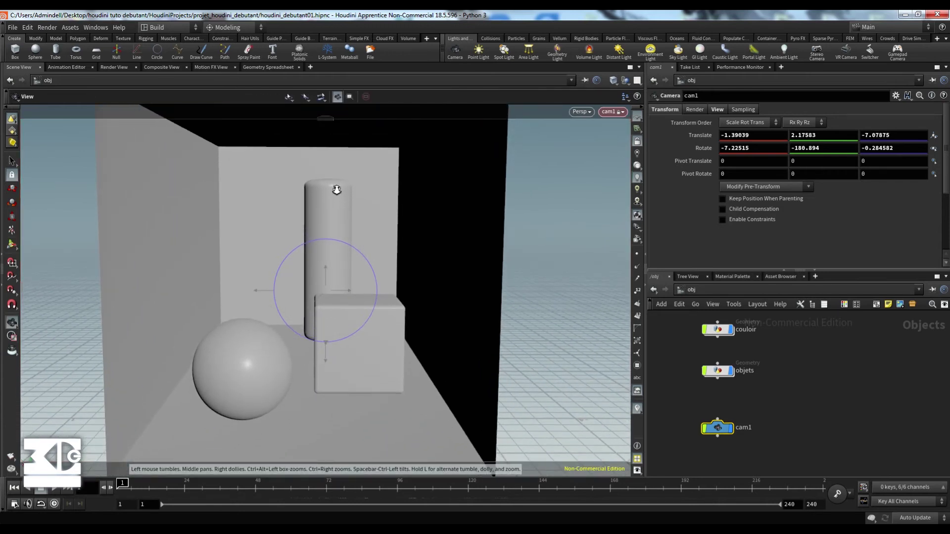
pyautogui.keyDown('alt'); pyautogui.moveTo(337, 191); pyautogui.dragTo(337, 195, button='right'); pyautogui.keyUp('alt')
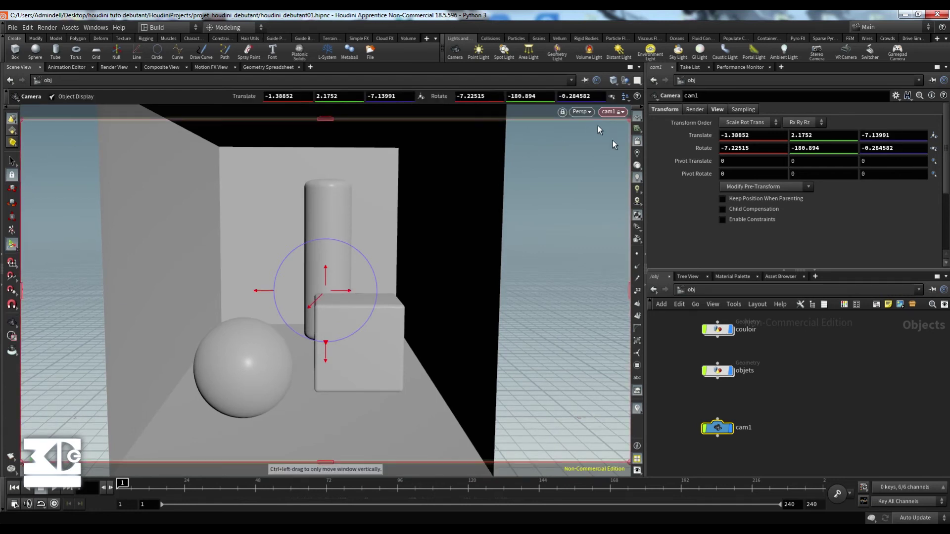
pyautogui.click(638, 142)
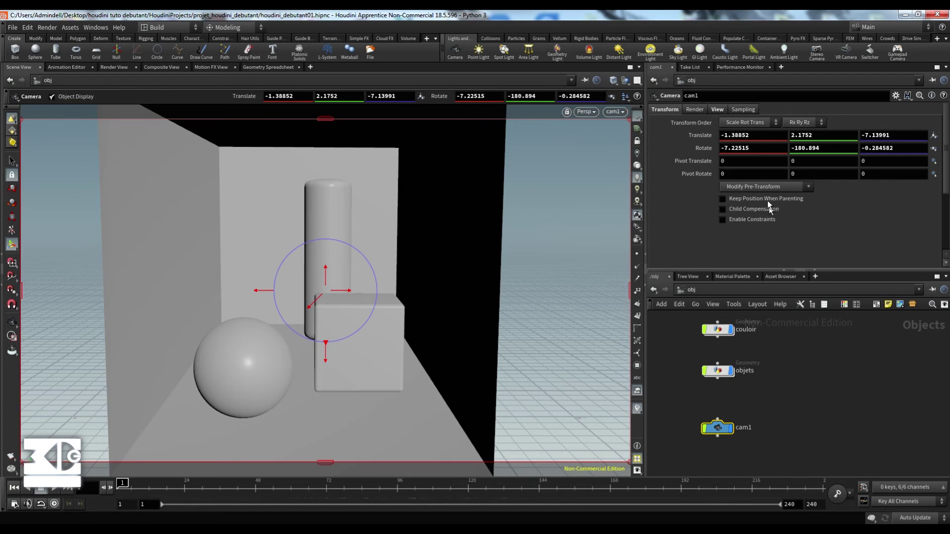
# - Leave the cam1 view and look at the room's open end from outside at an angle
pyautogui.keyDown('alt'); pyautogui.moveTo(512, 293); pyautogui.dragTo(378, 302); pyautogui.keyUp('alt')
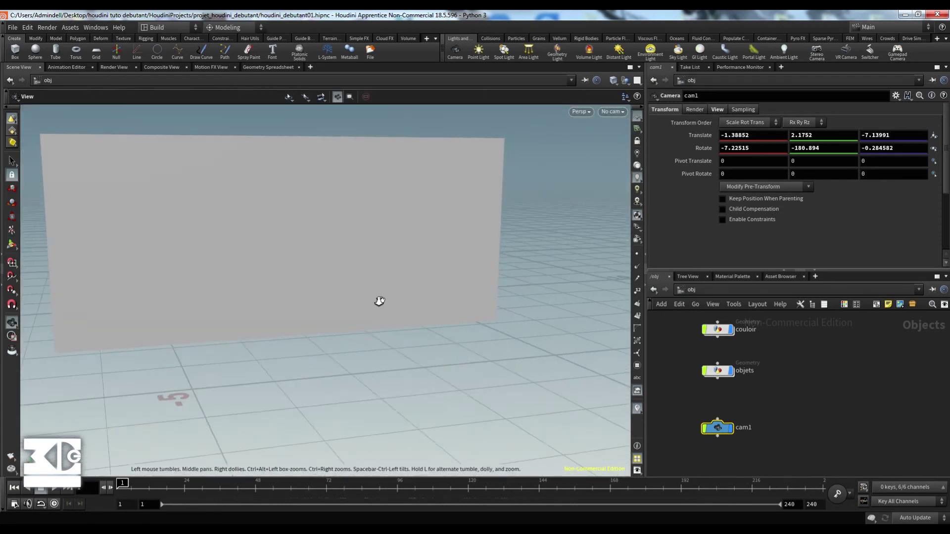
pyautogui.keyDown('alt'); pyautogui.moveTo(377, 302); pyautogui.dragTo(363, 302, button='right'); pyautogui.keyUp('alt')
pyautogui.keyDown('alt'); pyautogui.moveTo(364, 301); pyautogui.dragTo(640, 309, button='middle'); pyautogui.keyUp('alt')
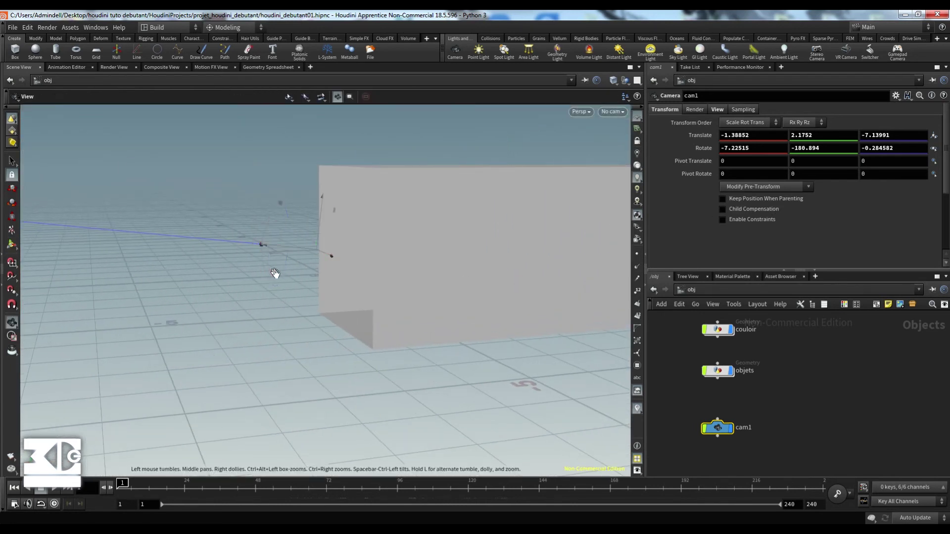
pyautogui.keyDown('alt'); pyautogui.moveTo(274, 273); pyautogui.dragTo(374, 332, button='middle'); pyautogui.keyUp('alt')
pyautogui.keyDown('alt'); pyautogui.moveTo(374, 332); pyautogui.dragTo(386, 203, button='right'); pyautogui.keyUp('alt')
pyautogui.keyDown('alt'); pyautogui.moveTo(371, 277); pyautogui.dragTo(450, 339); pyautogui.keyUp('alt')
# - Align the couloir, objets and cam1 nodes in an evenly spaced vertical column
pyautogui.moveTo(721, 423); pyautogui.dragTo(726, 402)
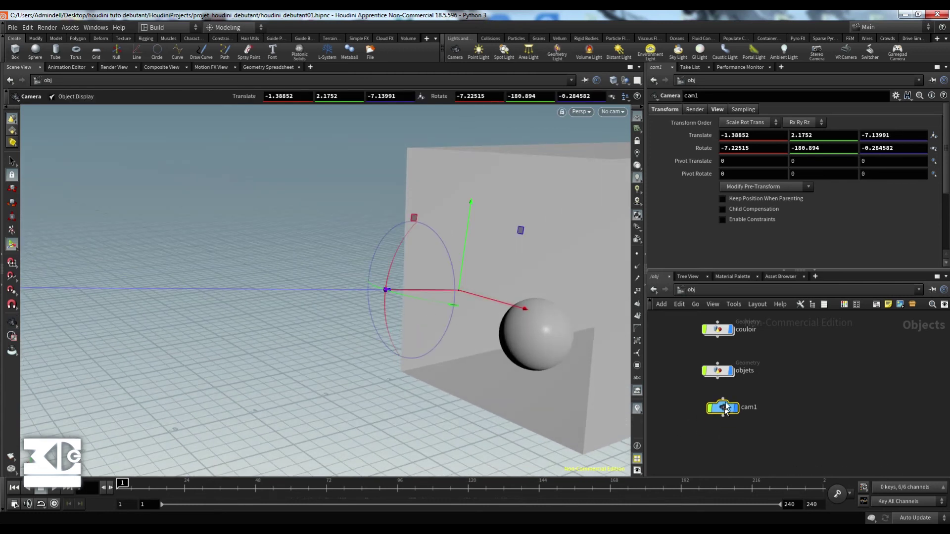
pyautogui.moveTo(722, 337); pyautogui.dragTo(718, 346)
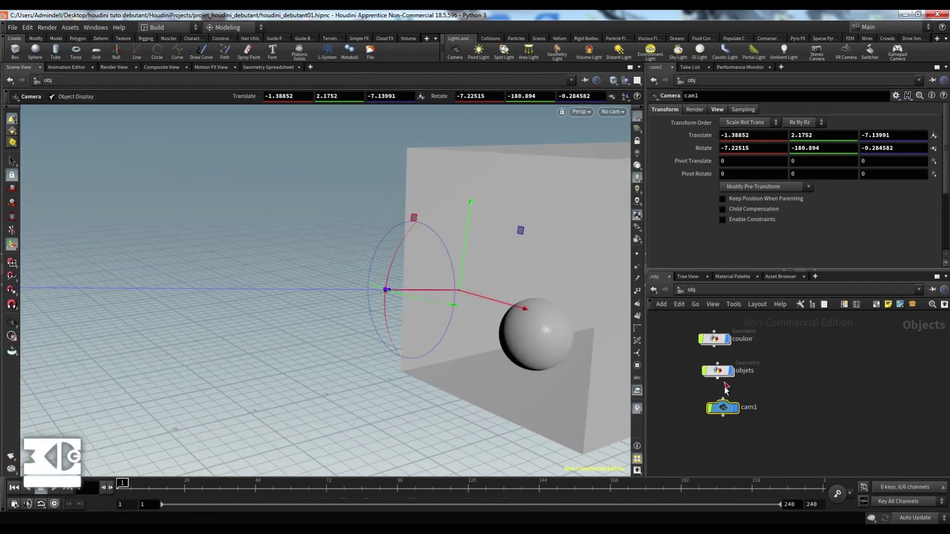
pyautogui.moveTo(722, 412); pyautogui.dragTo(717, 414)
pyautogui.moveTo(718, 374); pyautogui.dragTo(715, 376)
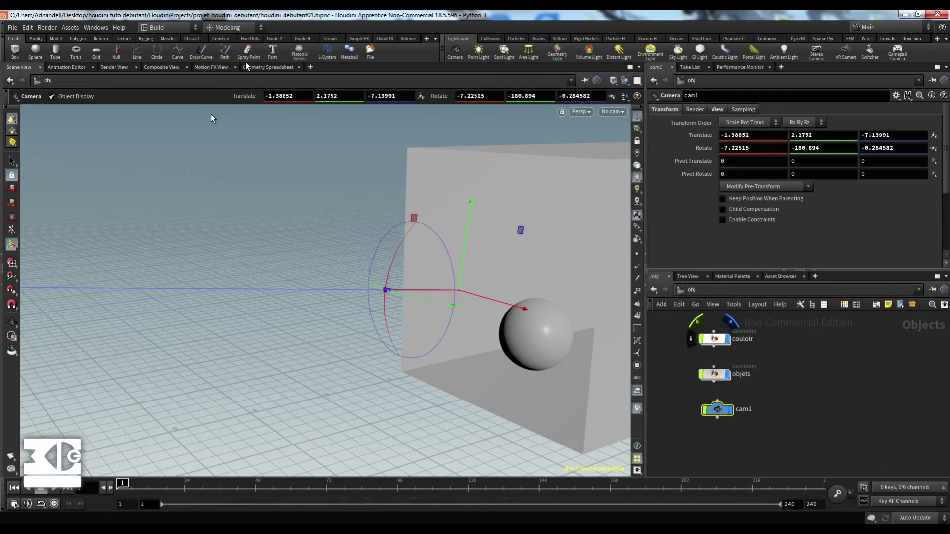
# - Add an area light, raise it in front of the room's open end, and try hiding and showing it
pyautogui.click(529, 51)
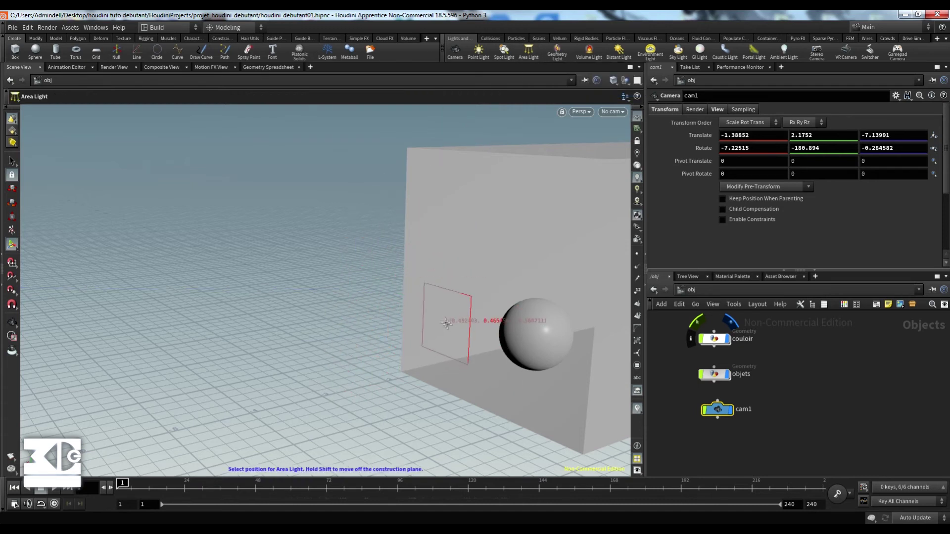
pyautogui.click(271, 347)
pyautogui.moveTo(313, 345); pyautogui.dragTo(358, 336)
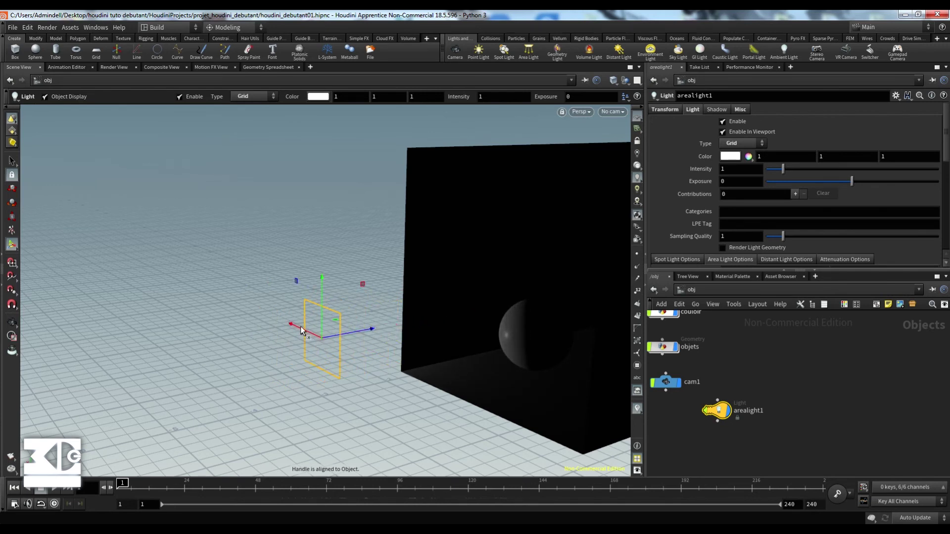
pyautogui.moveTo(300, 328); pyautogui.dragTo(374, 368)
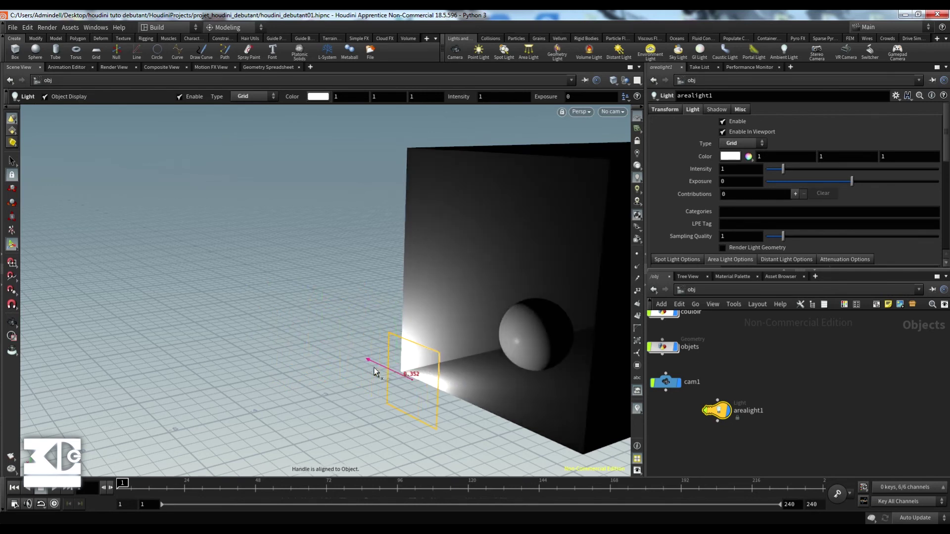
pyautogui.moveTo(414, 307); pyautogui.dragTo(415, 179)
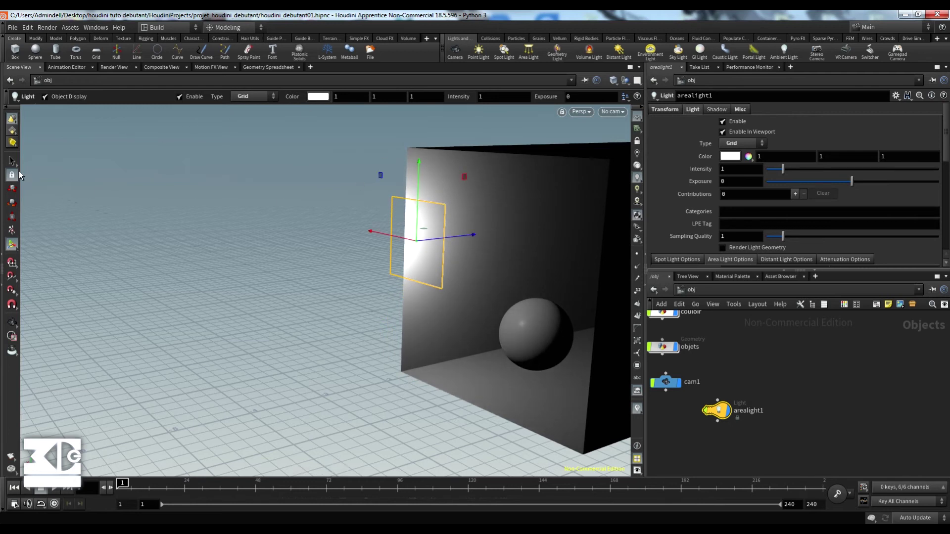
pyautogui.moveTo(395, 236); pyautogui.dragTo(455, 249)
pyautogui.click(45, 97)
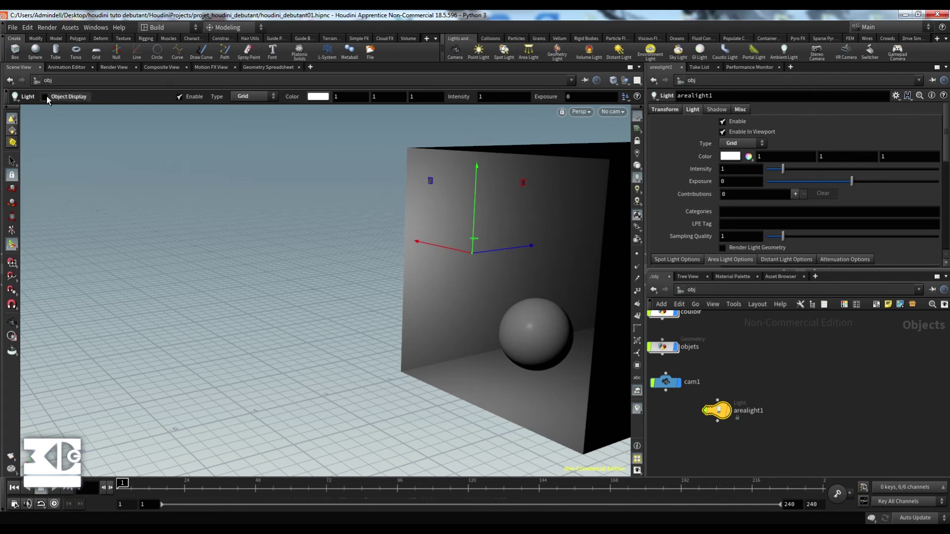
pyautogui.click(45, 97)
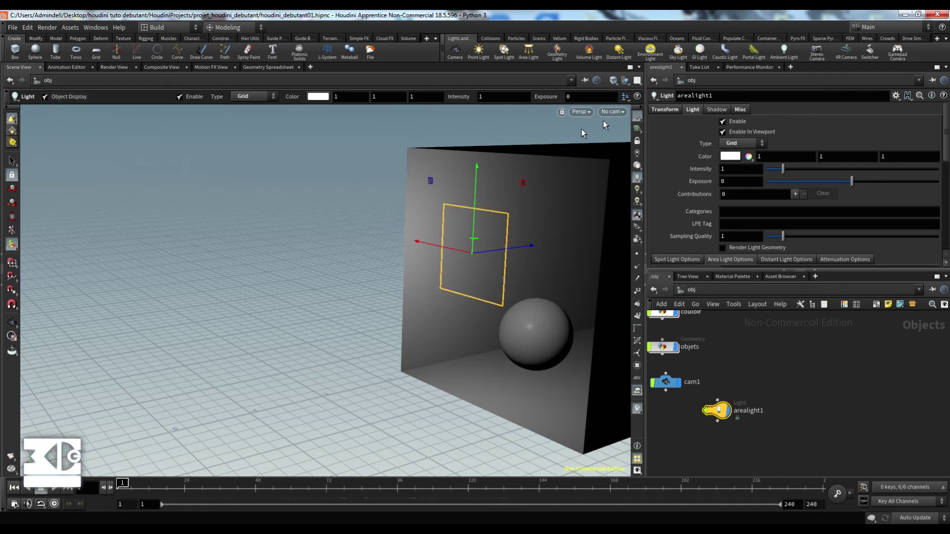
# - Turn off the diffuse and specular lighting components in the viewport
pyautogui.rightClick(636, 179)
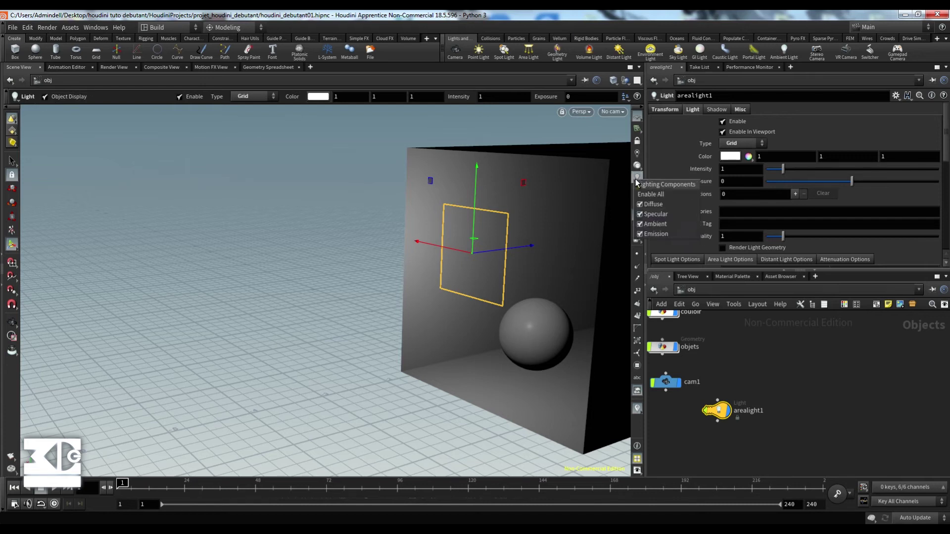
pyautogui.click(643, 204)
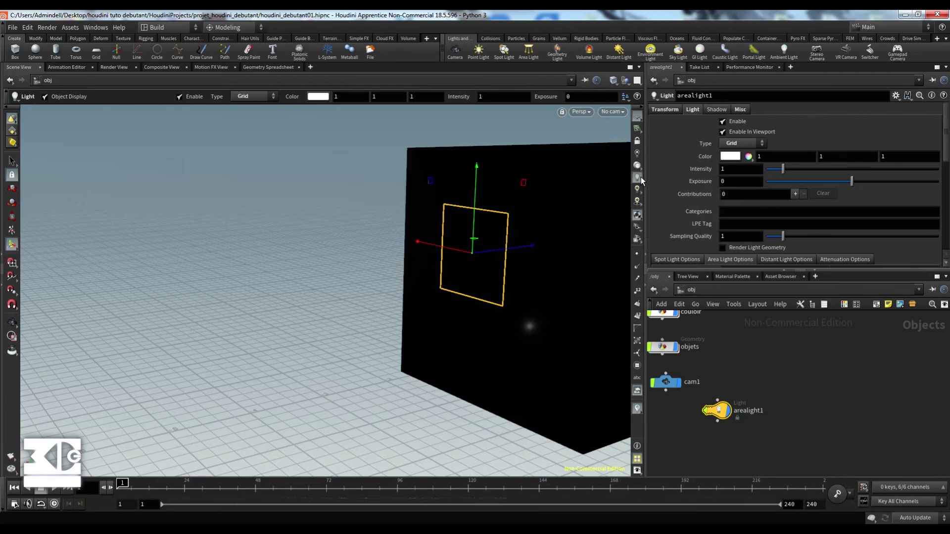
pyautogui.rightClick(638, 176)
pyautogui.click(643, 211)
pyautogui.rightClick(635, 168)
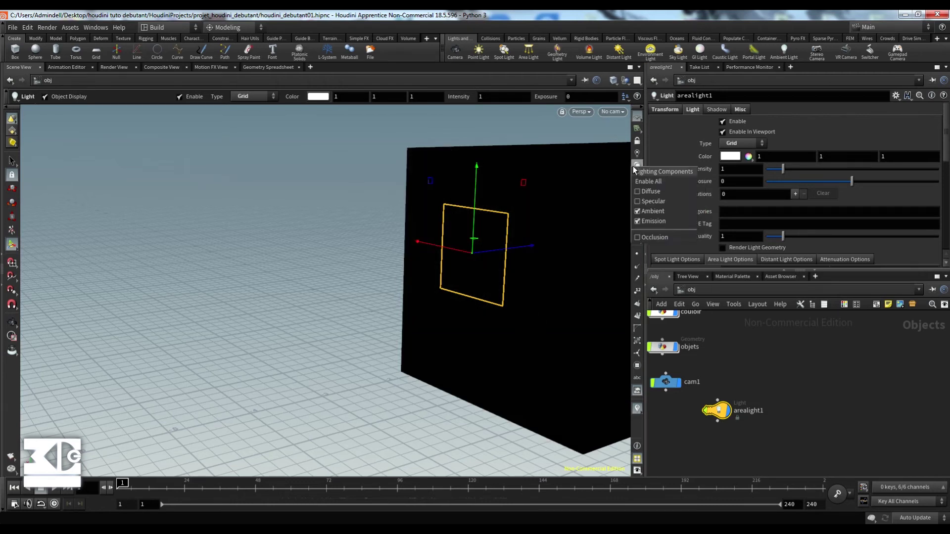
# - Re-enable all lighting components for the viewport's normal lighting mode
pyautogui.click(637, 211)
pyautogui.rightClick(633, 169)
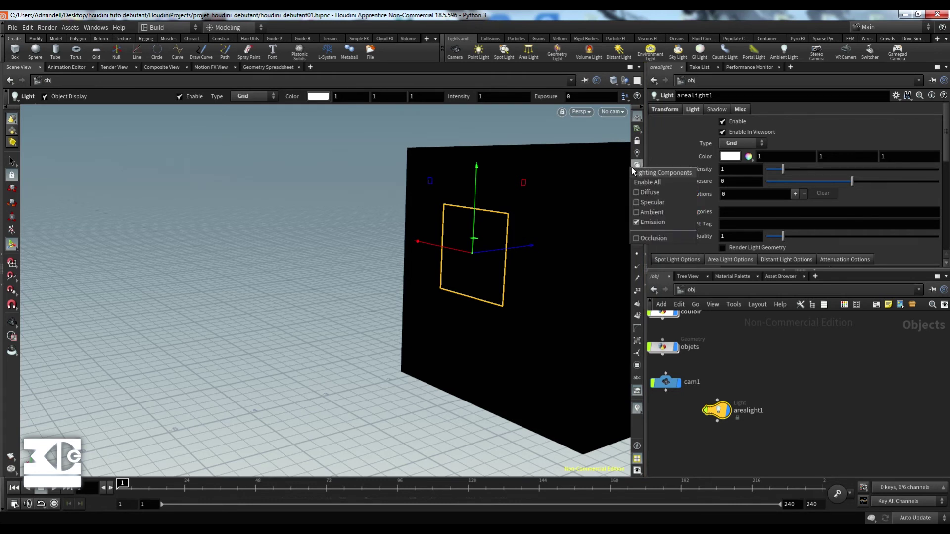
pyautogui.click(658, 160)
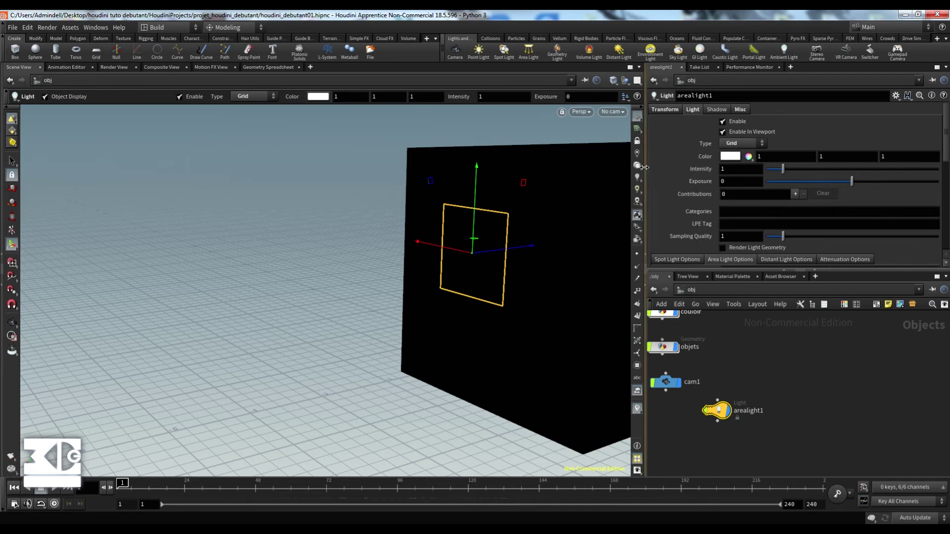
pyautogui.rightClick(639, 180)
pyautogui.click(648, 194)
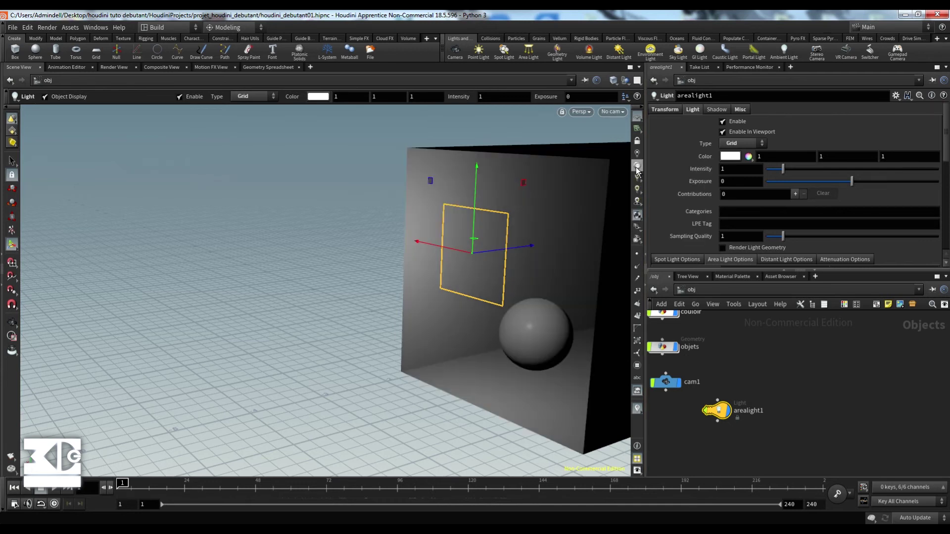
# - Compare the viewport with lighting disabled, headlight only and normal lighting, finishing on normal lighting
pyautogui.rightClick(637, 167)
pyautogui.click(656, 150)
pyautogui.click(635, 153)
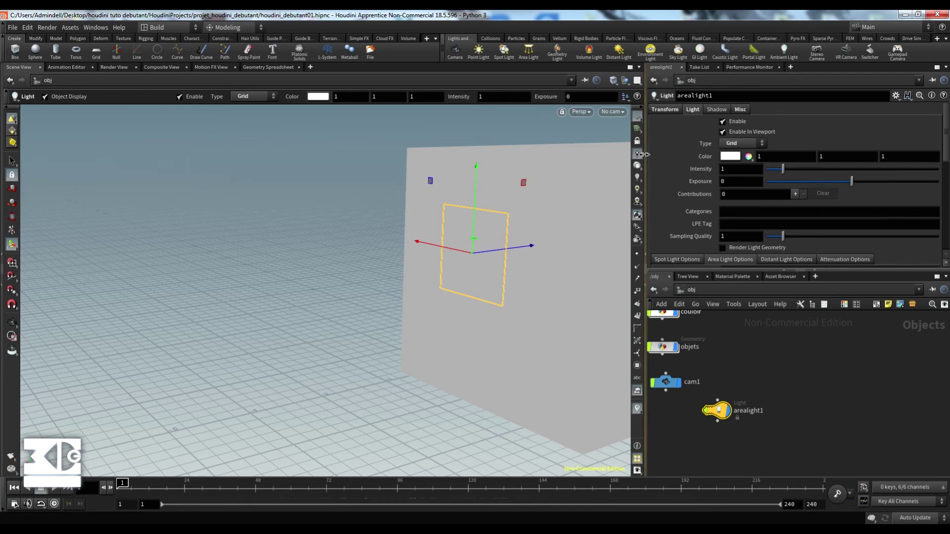
pyautogui.click(639, 167)
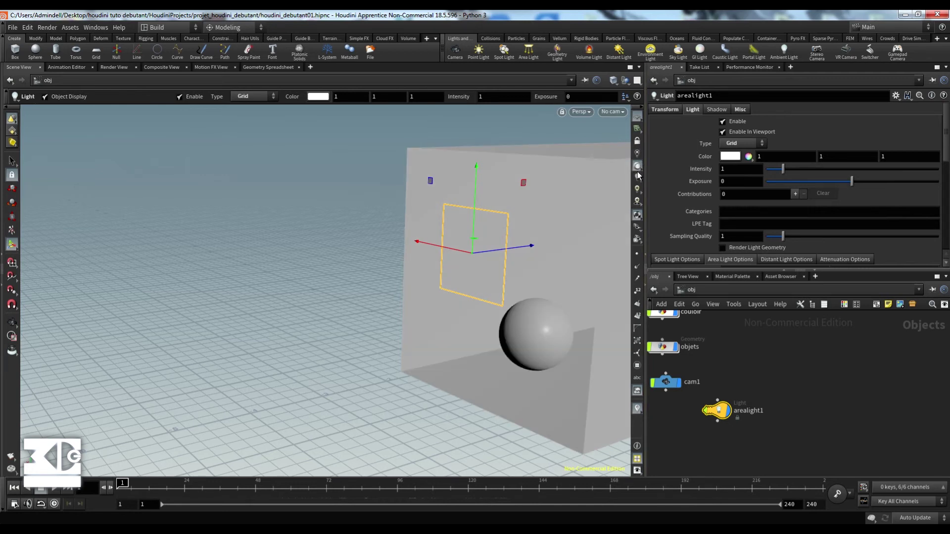
pyautogui.rightClick(638, 169)
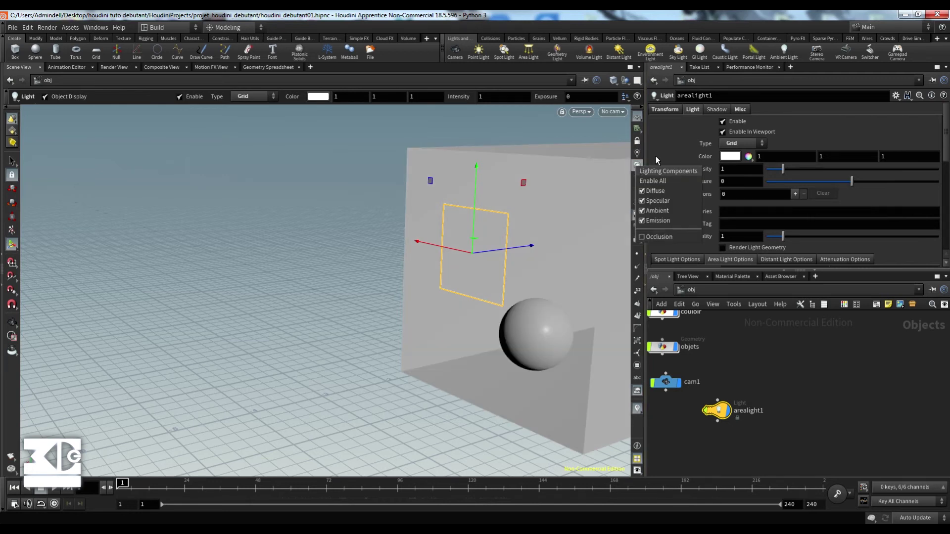
pyautogui.click(655, 156)
pyautogui.rightClick(636, 179)
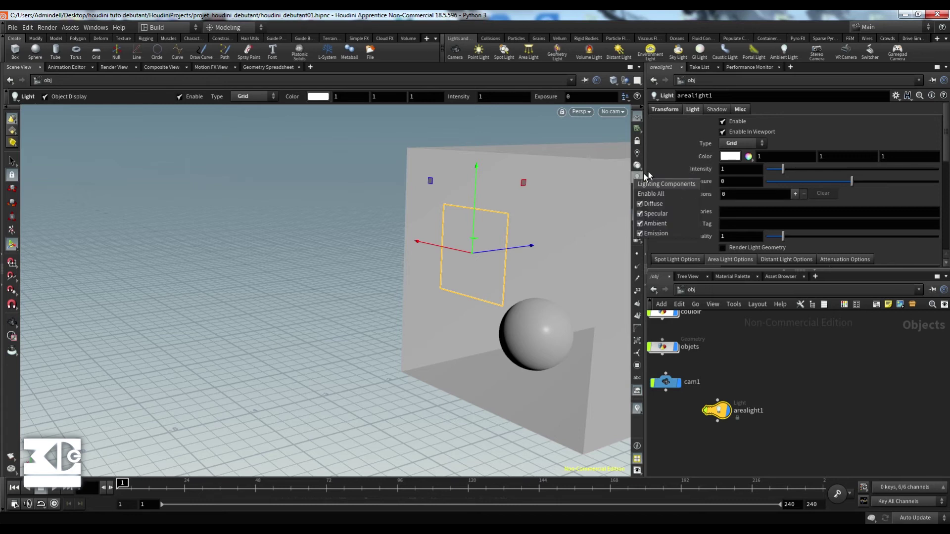
pyautogui.click(660, 169)
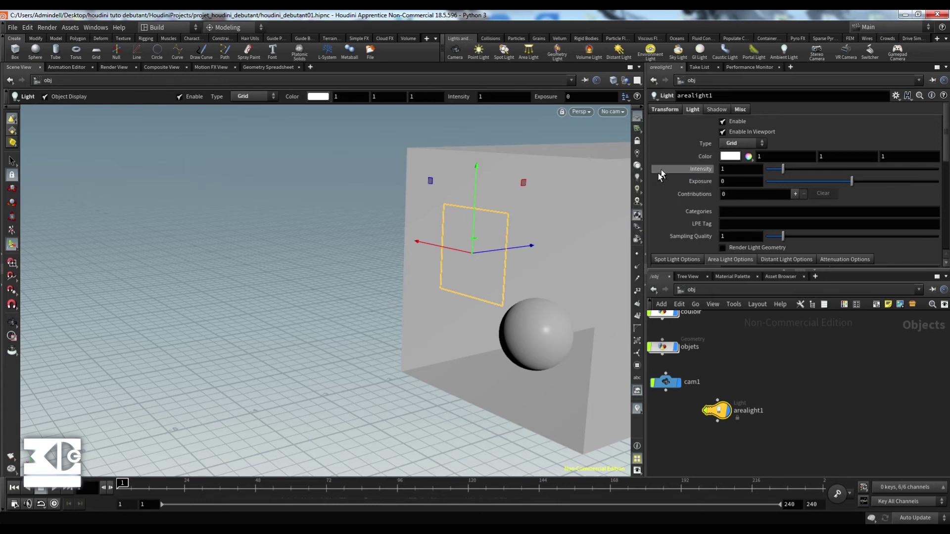
pyautogui.click(637, 156)
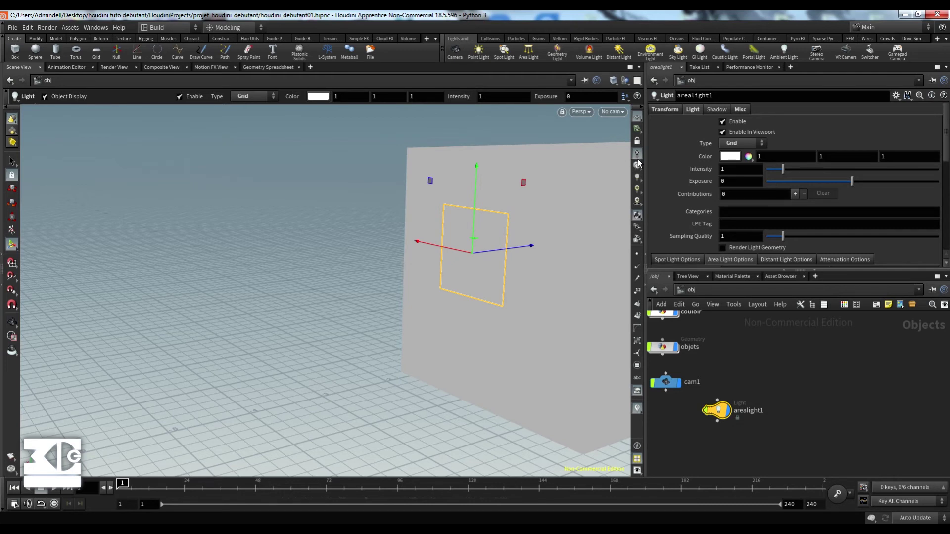
pyautogui.click(639, 167)
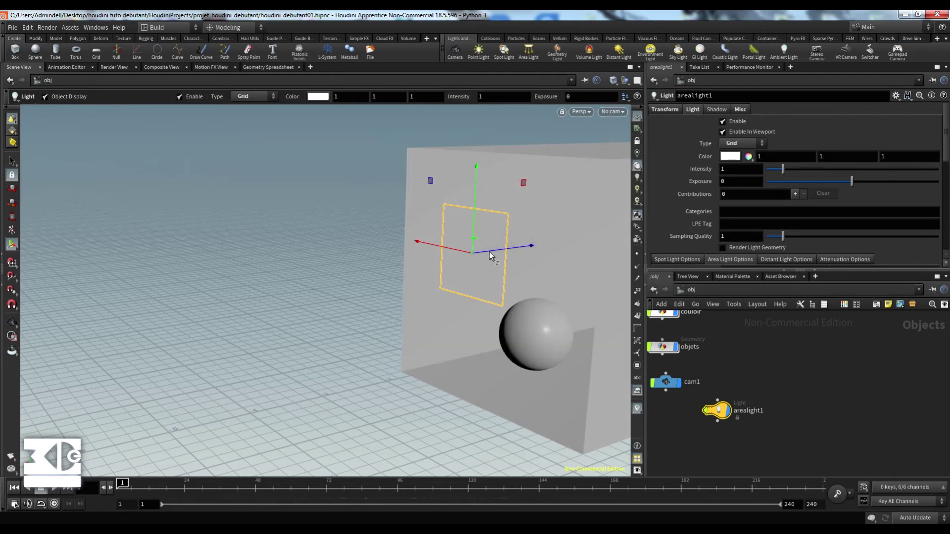
pyautogui.click(639, 182)
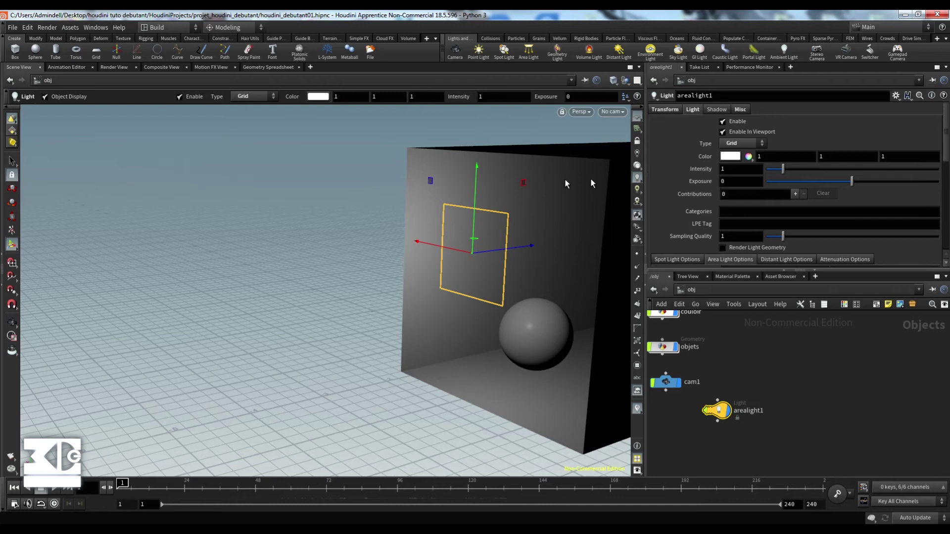
# - Move the area light along its depth axis into the corridor, behind the sphere
pyautogui.keyDown('alt'); pyautogui.moveTo(416, 265); pyautogui.dragTo(472, 271); pyautogui.keyUp('alt')
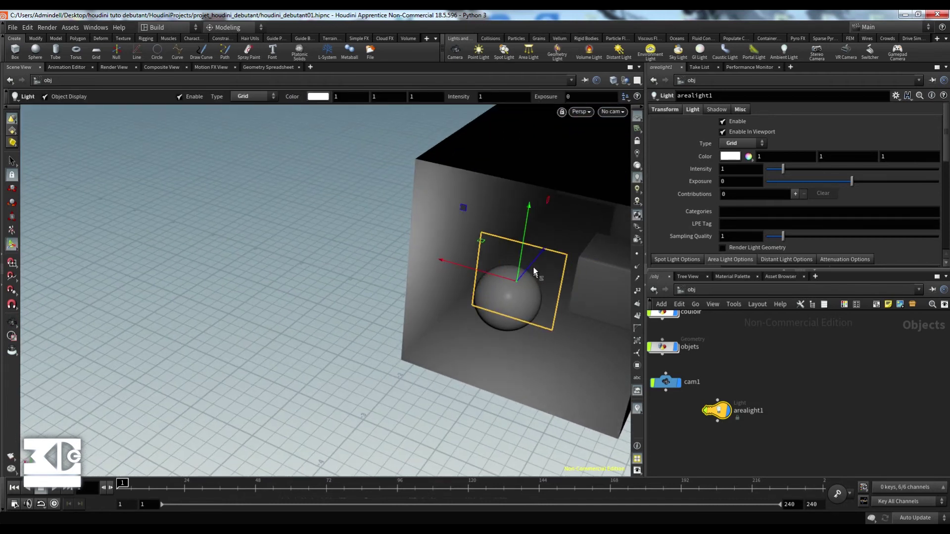
pyautogui.moveTo(541, 250); pyautogui.dragTo(606, 192)
pyautogui.keyDown('alt'); pyautogui.moveTo(563, 306); pyautogui.dragTo(545, 278); pyautogui.keyUp('alt')
pyautogui.keyDown('alt'); pyautogui.moveTo(520, 261); pyautogui.dragTo(463, 329, button='middle'); pyautogui.keyUp('alt')
pyautogui.keyDown('alt'); pyautogui.moveTo(505, 262); pyautogui.dragTo(513, 228, button='right'); pyautogui.keyUp('alt')
pyautogui.keyDown('alt'); pyautogui.moveTo(513, 227); pyautogui.dragTo(558, 239); pyautogui.keyUp('alt')
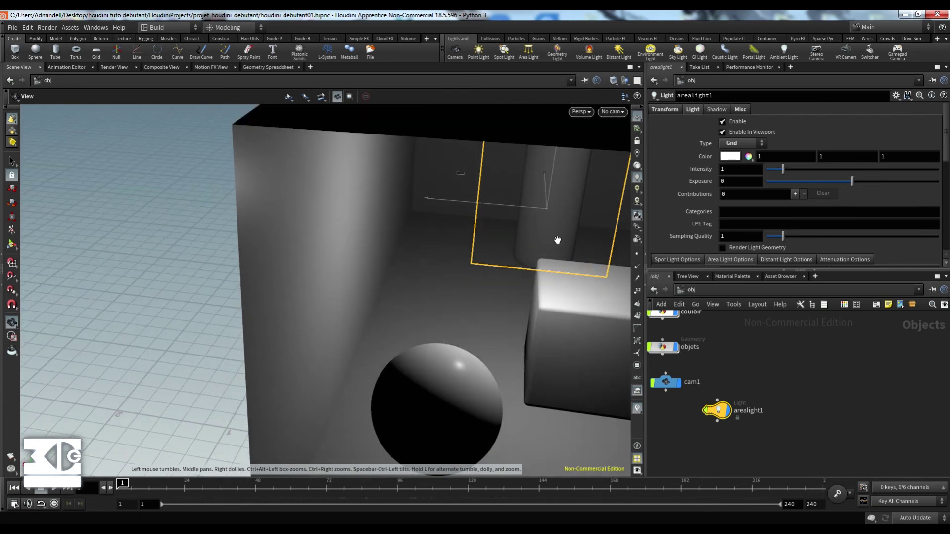
pyautogui.press('e')
pyautogui.keyDown('alt'); pyautogui.moveTo(465, 276); pyautogui.dragTo(410, 313, button='middle'); pyautogui.keyUp('alt')
pyautogui.keyDown('alt'); pyautogui.moveTo(427, 352); pyautogui.dragTo(431, 311); pyautogui.keyUp('alt')
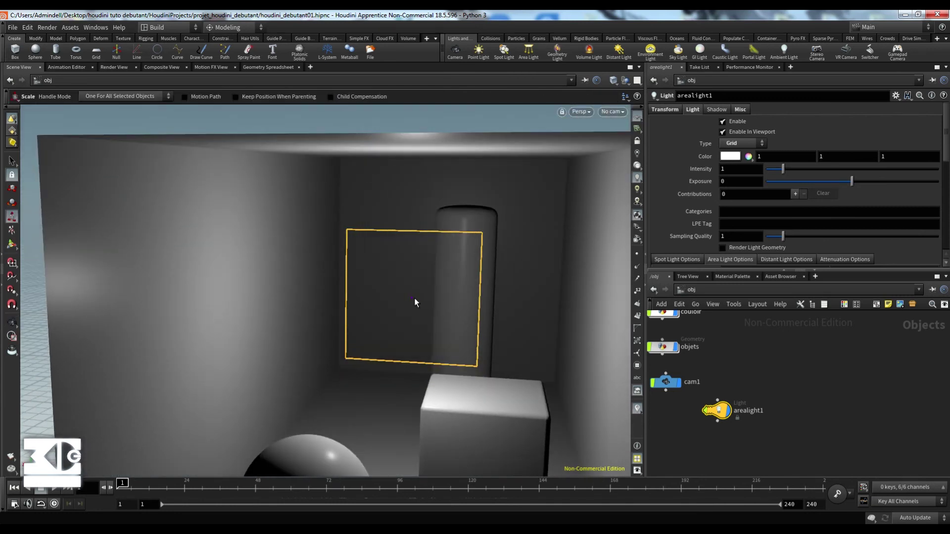
# - Place the arealight1 node below cam1 in the network and shift the light sideways to about X -1.62
pyautogui.press('t')
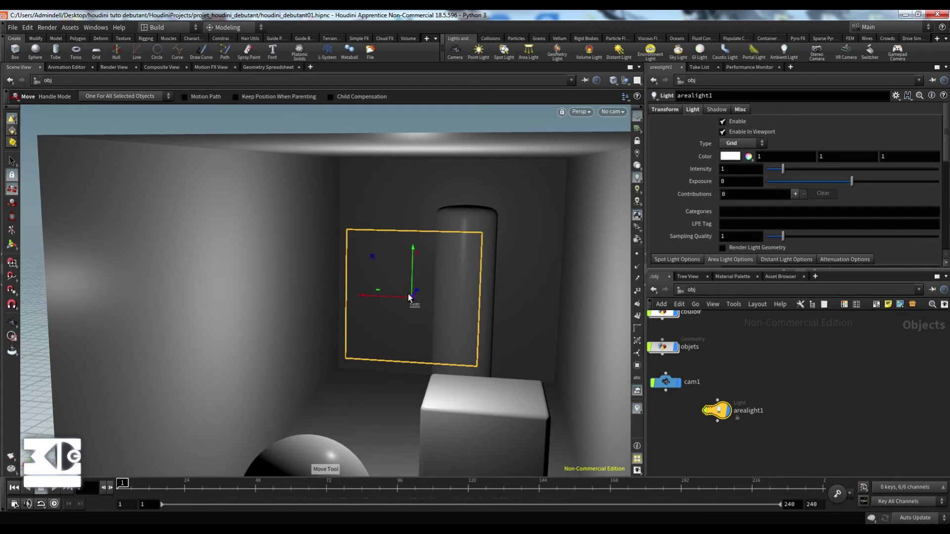
pyautogui.moveTo(705, 408); pyautogui.dragTo(657, 428)
pyautogui.moveTo(385, 300); pyautogui.dragTo(468, 332)
# - Rotate the area light freehand to about 6.8, -9.2 and -0.8 degrees on X, Y and Z
pyautogui.press('r')
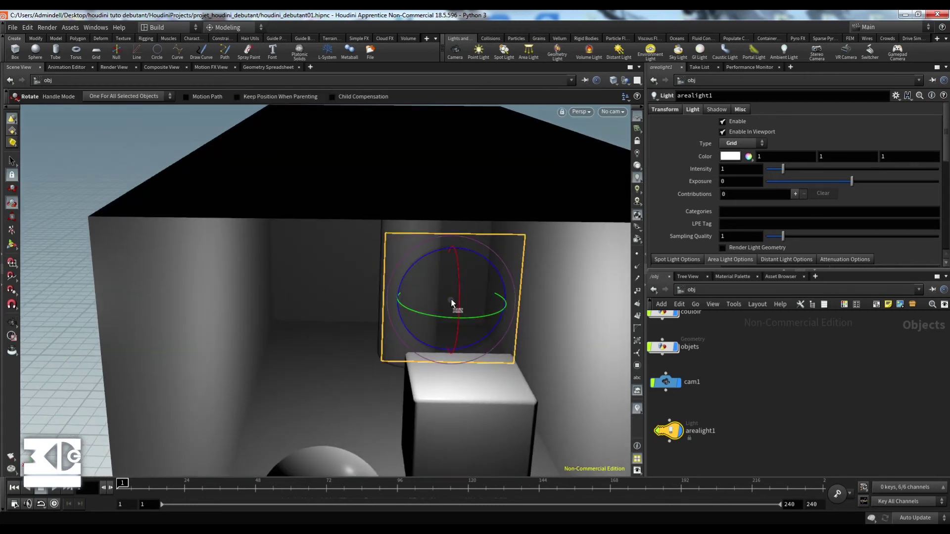
pyautogui.moveTo(461, 298); pyautogui.dragTo(457, 273)
pyautogui.keyDown('alt'); pyautogui.moveTo(480, 330); pyautogui.dragTo(464, 349); pyautogui.keyUp('alt')
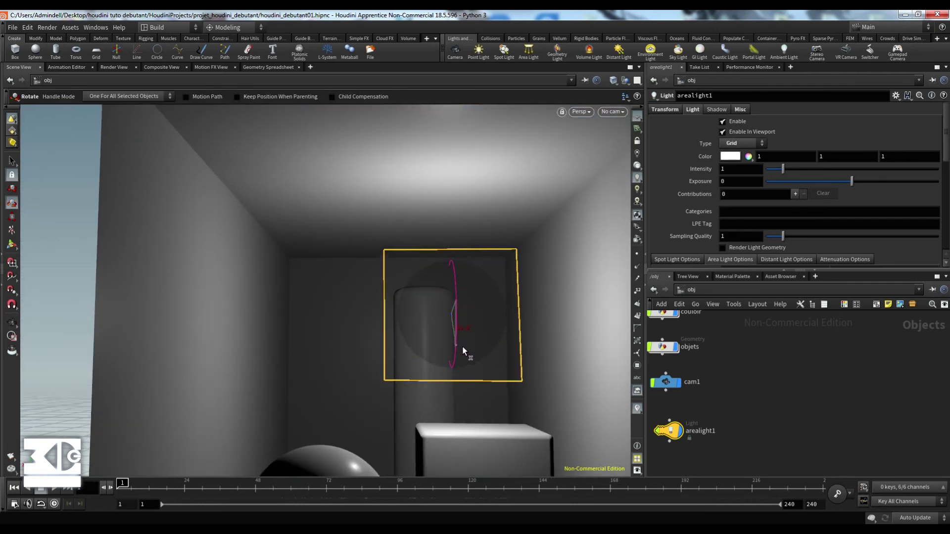
pyautogui.moveTo(451, 306); pyautogui.dragTo(432, 303)
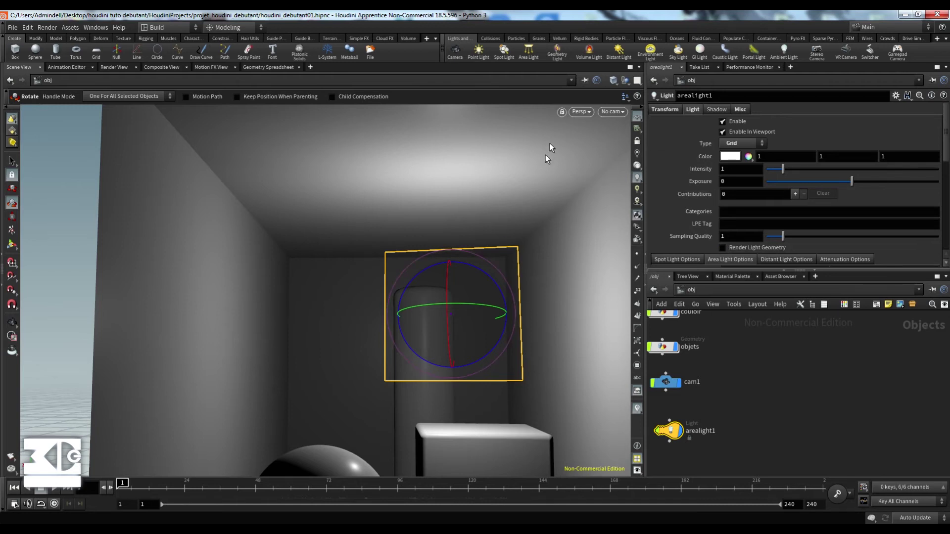
pyautogui.keyDown('alt'); pyautogui.moveTo(320, 365); pyautogui.dragTo(291, 303, button='middle'); pyautogui.keyUp('alt')
pyautogui.keyDown('alt'); pyautogui.moveTo(290, 303); pyautogui.dragTo(277, 340, button='right'); pyautogui.keyUp('alt')
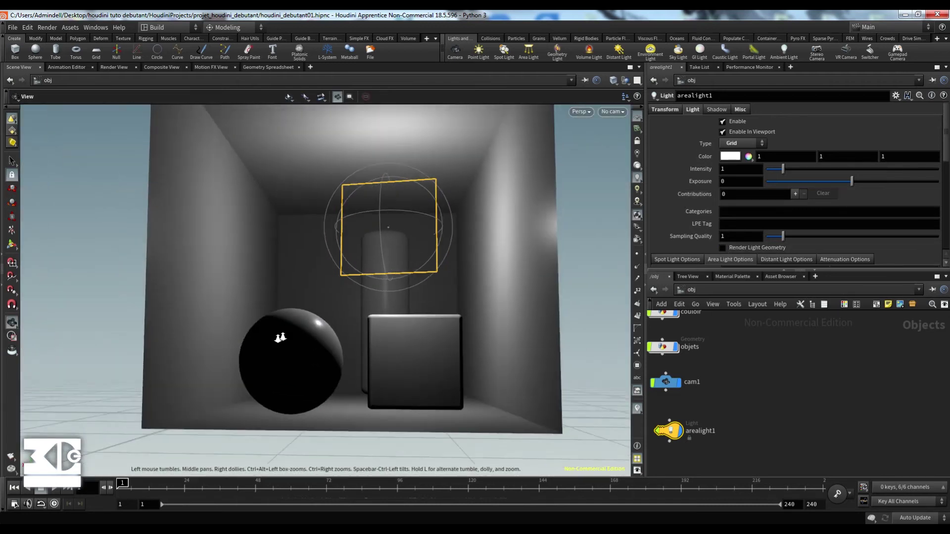
pyautogui.moveTo(278, 339)
pyautogui.keyDown('alt'); pyautogui.mouseDown()
pyautogui.moveTo(298, 316)
pyautogui.moveTo(292, 332)
pyautogui.mouseUp(); pyautogui.keyUp('alt')
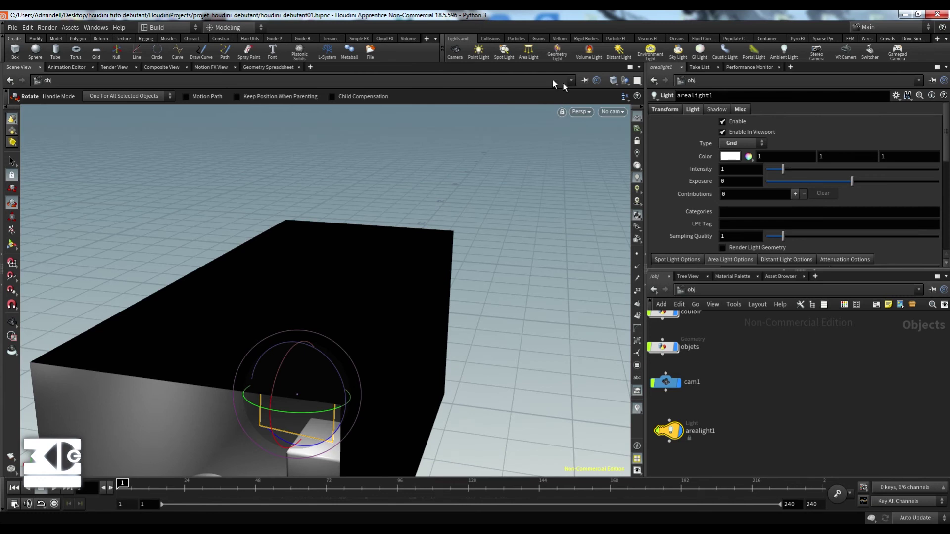
pyautogui.keyDown('alt'); pyautogui.moveTo(371, 324); pyautogui.dragTo(410, 235, button='middle'); pyautogui.keyUp('alt')
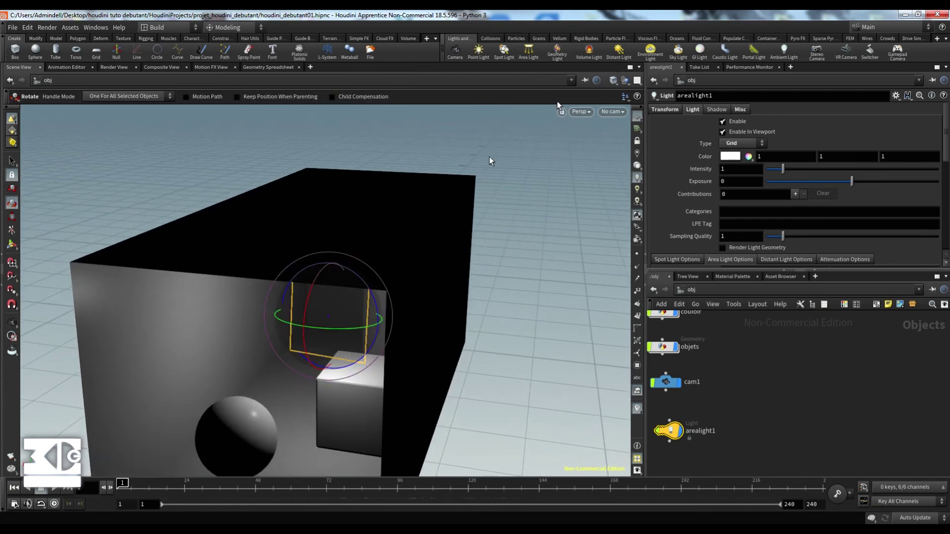
pyautogui.keyDown('alt'); pyautogui.moveTo(328, 389); pyautogui.dragTo(357, 366); pyautogui.keyUp('alt')
pyautogui.keyDown('alt'); pyautogui.moveTo(257, 332); pyautogui.dragTo(276, 340); pyautogui.keyUp('alt')
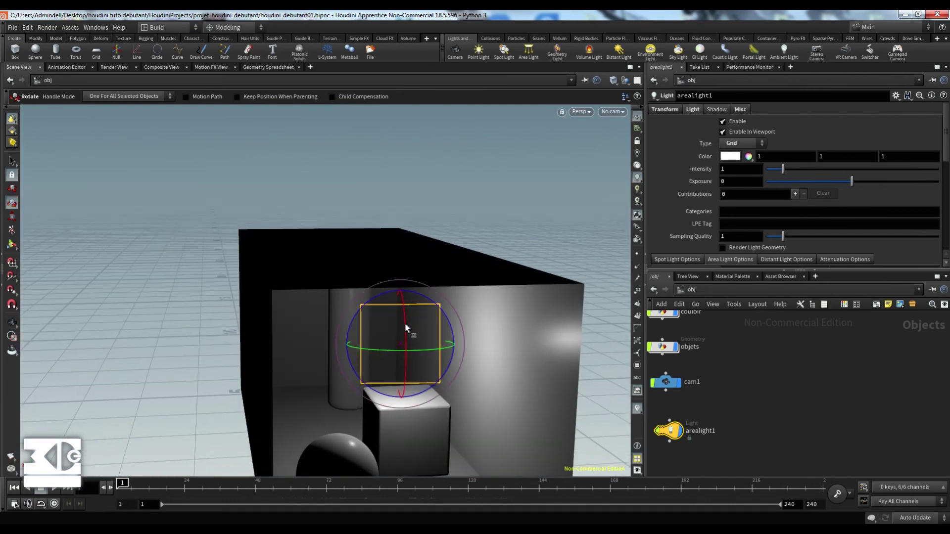
# - Set the area light's rotation to 0 on all three axes
pyautogui.click(679, 109)
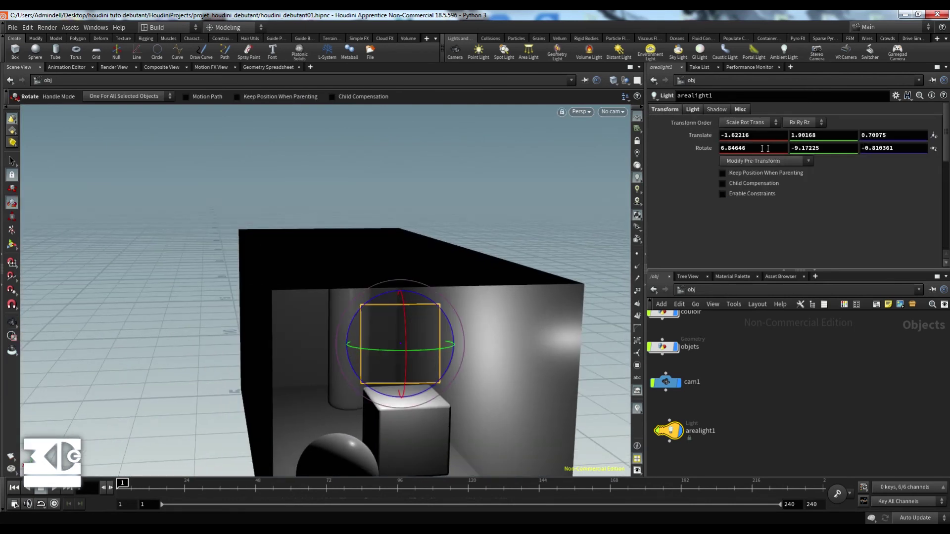
pyautogui.click(759, 148)
pyautogui.write('0')
pyautogui.press('Tab')
pyautogui.write('0')
pyautogui.press('Tab')
pyautogui.write('01')
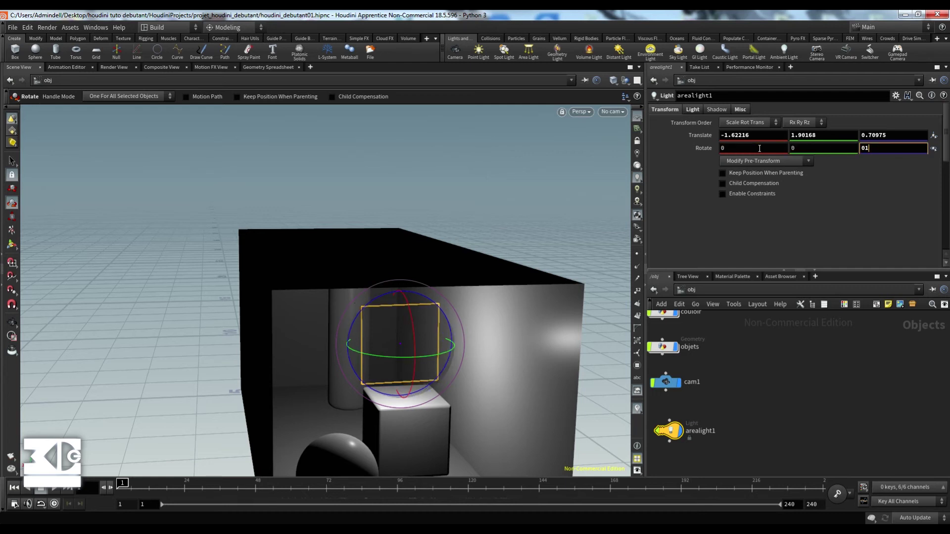
pyautogui.press('BackSpace')
pyautogui.press('Return')
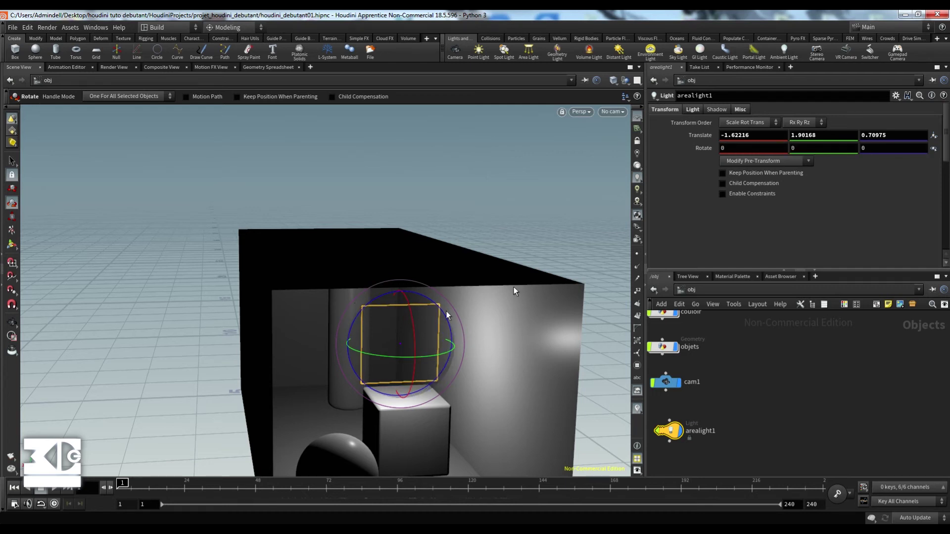
# - Move the area light to about X -0.64, Y 1.90, Z 2.99 near the corridor's opening
pyautogui.press('t')
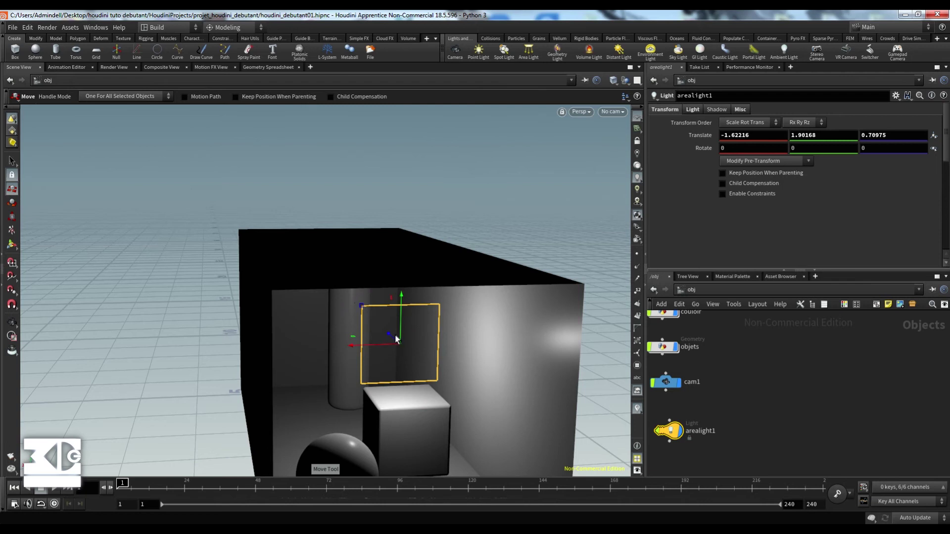
pyautogui.moveTo(391, 335); pyautogui.dragTo(241, 310)
pyautogui.press('Escape')
pyautogui.keyDown('alt'); pyautogui.moveTo(348, 371); pyautogui.dragTo(323, 352); pyautogui.keyUp('alt')
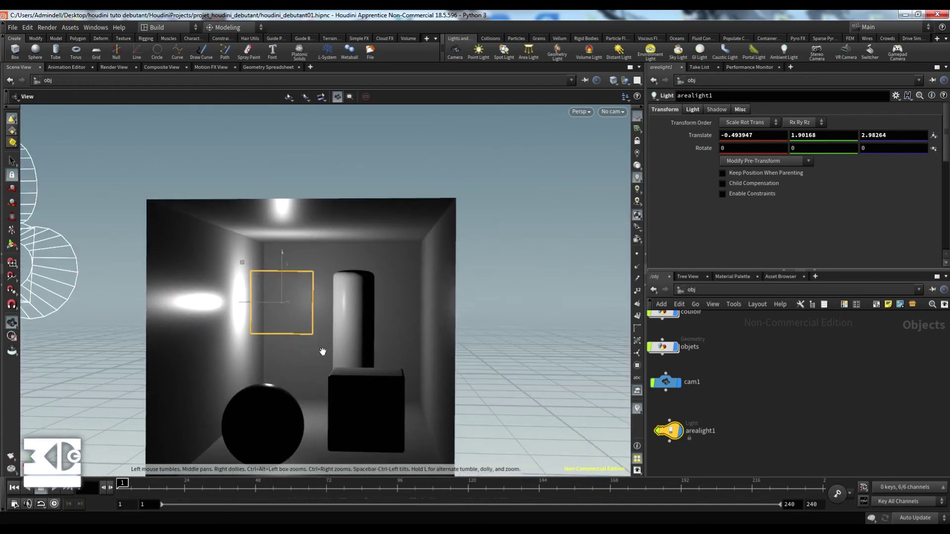
pyautogui.moveTo(285, 301); pyautogui.dragTo(299, 301)
pyautogui.keyDown('alt'); pyautogui.moveTo(298, 304); pyautogui.dragTo(293, 335); pyautogui.keyUp('alt')
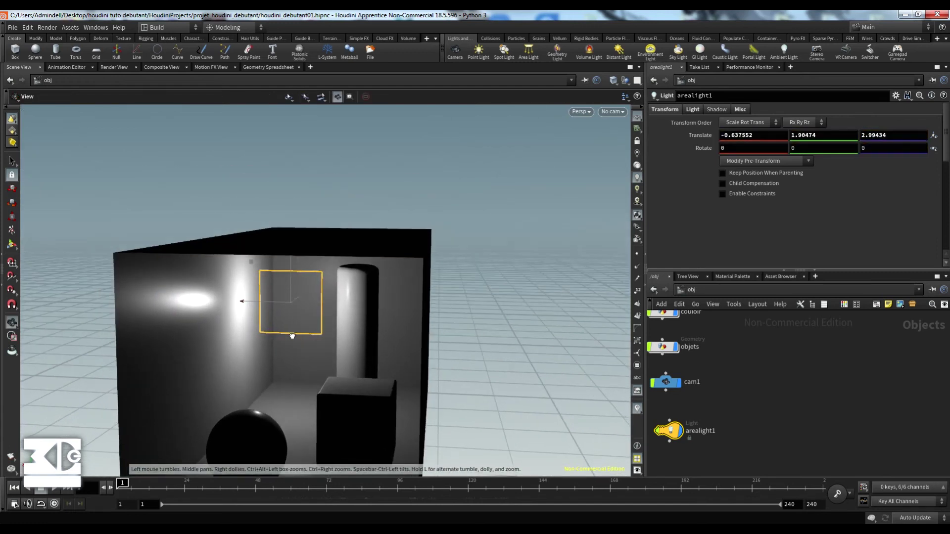
# - Set the area light's intensity to 1.06 and exposure to -0.23, and nudge the light slightly sideways
pyautogui.click(693, 109)
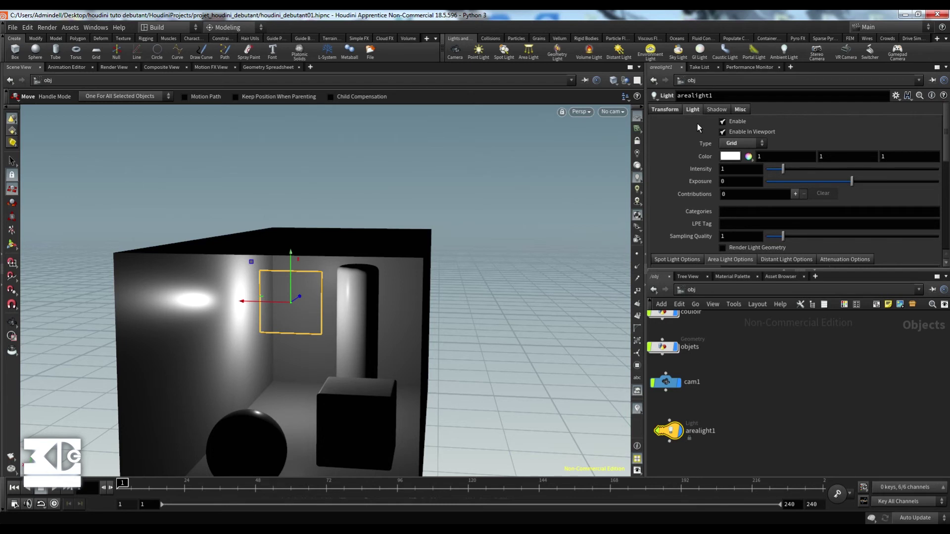
pyautogui.moveTo(783, 169)
pyautogui.mouseDown()
pyautogui.moveTo(802, 168)
pyautogui.moveTo(784, 170)
pyautogui.mouseUp()
pyautogui.moveTo(280, 303)
pyautogui.mouseDown()
pyautogui.moveTo(377, 301)
pyautogui.moveTo(268, 300)
pyautogui.mouseUp()
pyautogui.moveTo(852, 181)
pyautogui.mouseDown()
pyautogui.moveTo(861, 179)
pyautogui.moveTo(850, 181)
pyautogui.mouseUp()
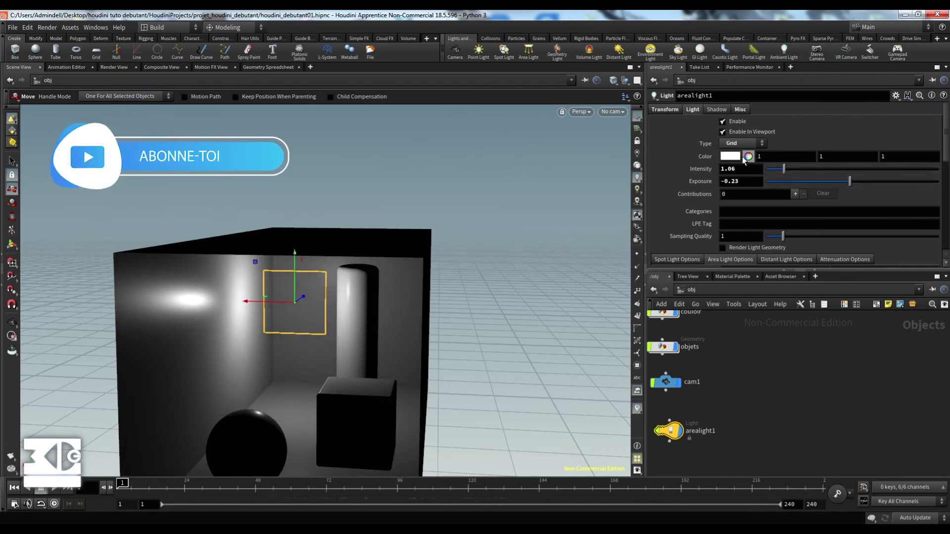
# - Give the area light a warm tint with hue 30, saturation 0.401 and value 1.113, and toggle the light off and on to compare
pyautogui.click(730, 157)
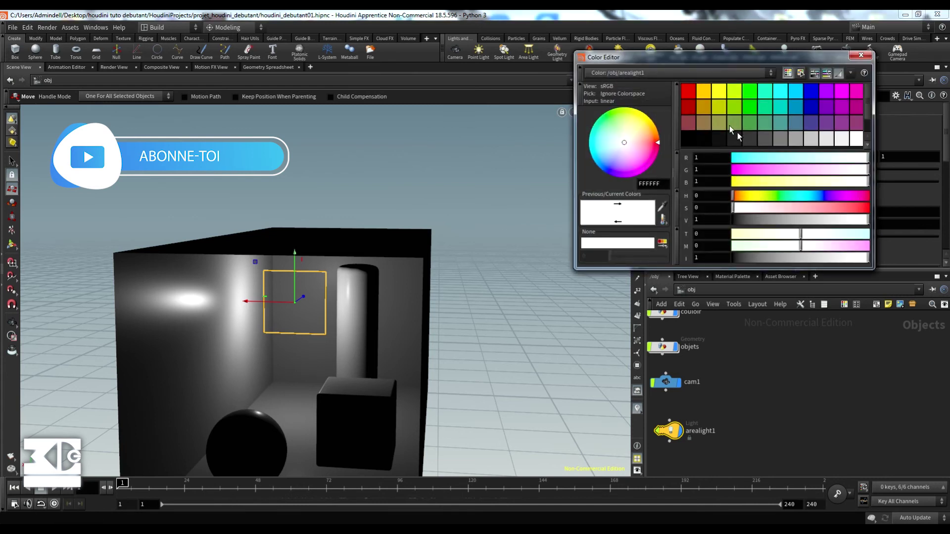
pyautogui.moveTo(793, 231); pyautogui.dragTo(782, 233)
pyautogui.moveTo(792, 208)
pyautogui.mouseDown()
pyautogui.moveTo(815, 207)
pyautogui.moveTo(788, 207)
pyautogui.mouseUp()
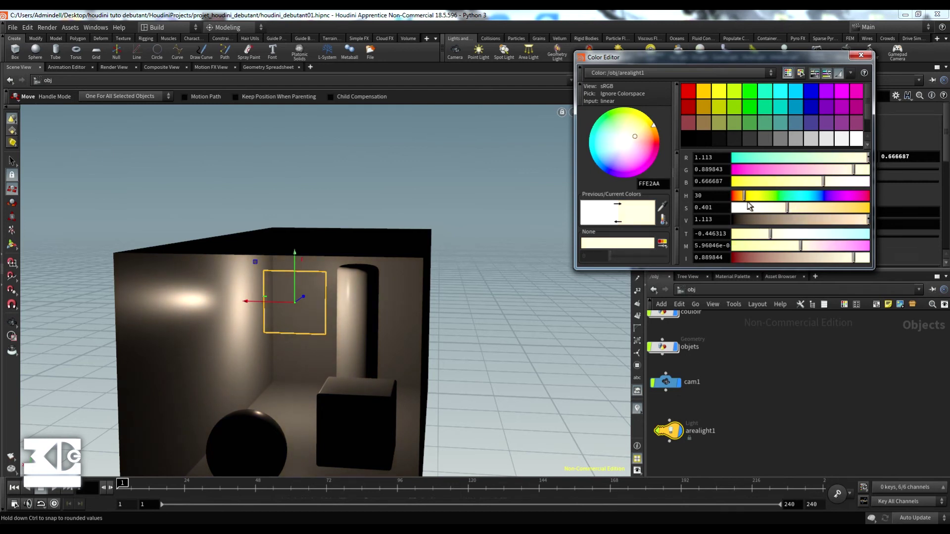
pyautogui.click(903, 329)
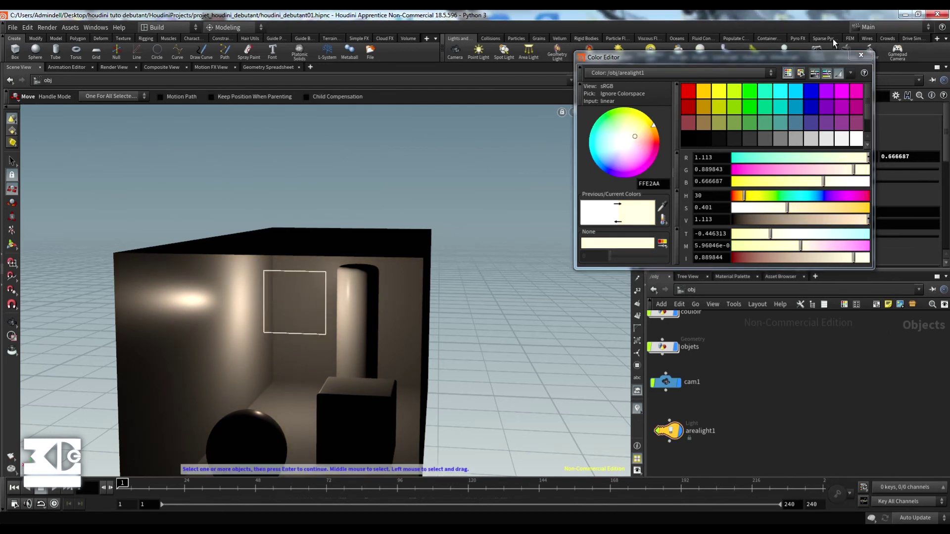
pyautogui.click(862, 54)
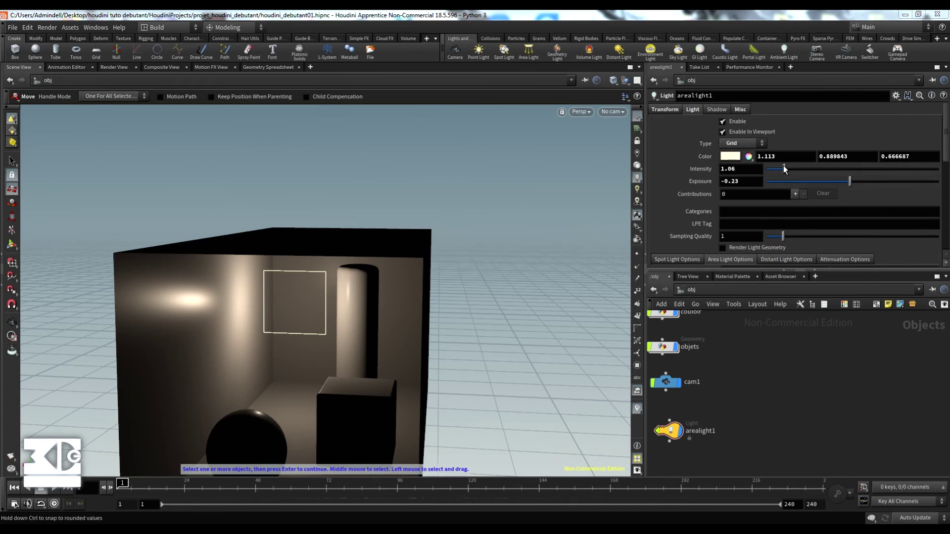
pyautogui.click(722, 122)
pyautogui.click(722, 121)
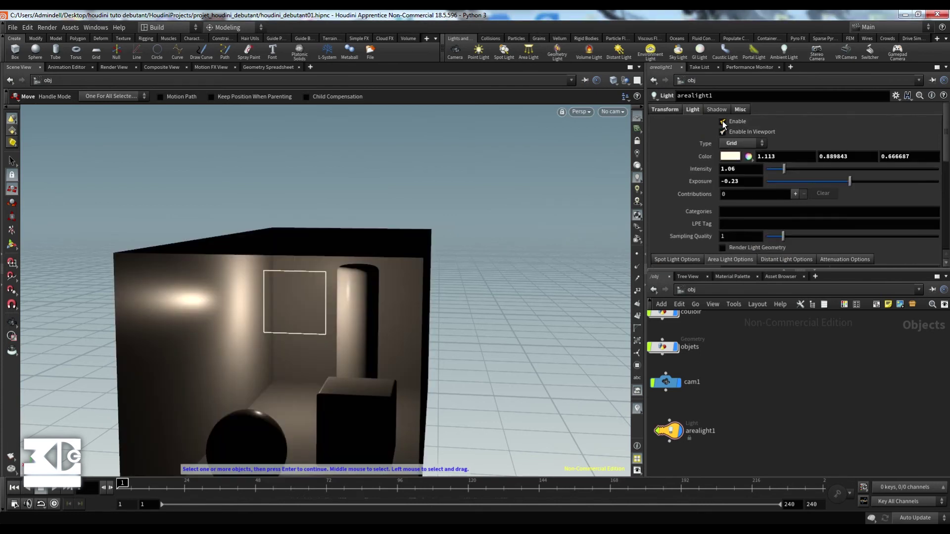
# - Toggle the area light's viewport display off and on, and try the Point and Tube light types
pyautogui.click(721, 132)
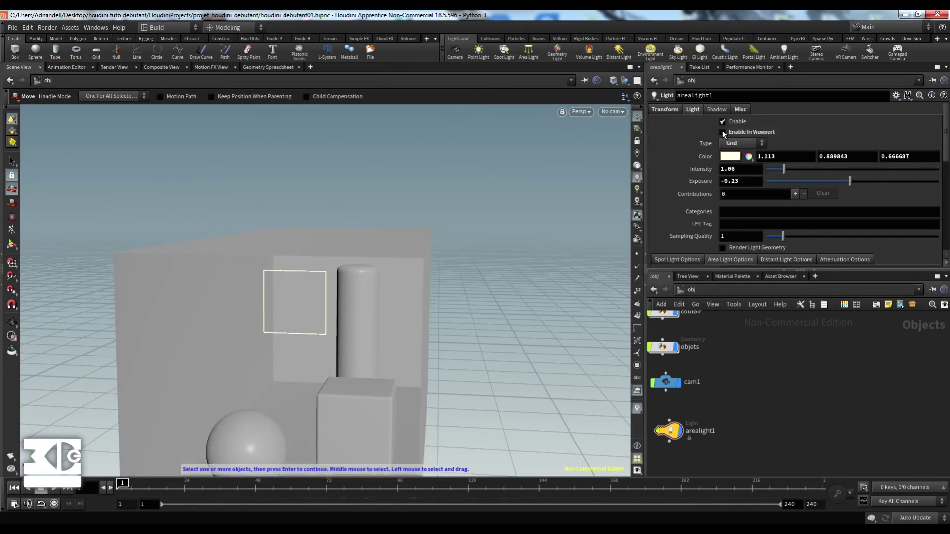
pyautogui.click(722, 131)
pyautogui.click(733, 143)
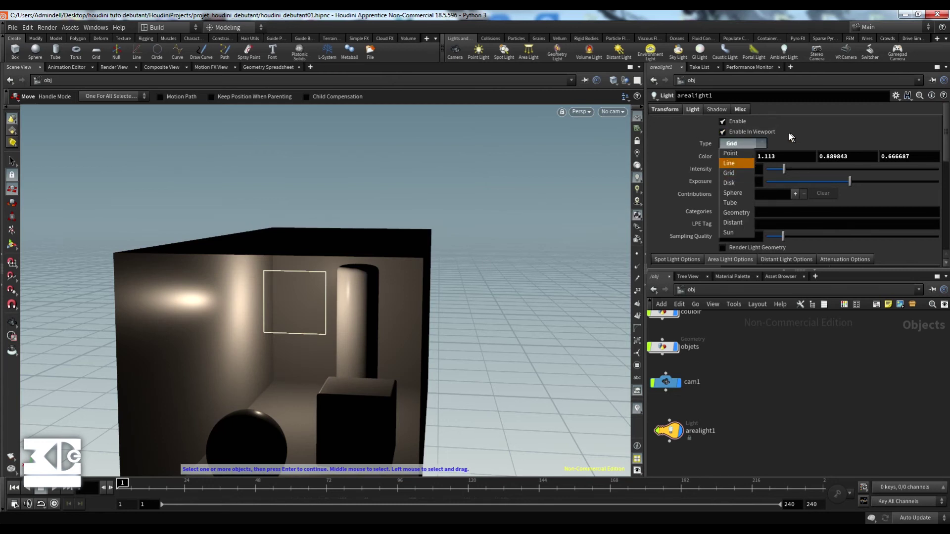
pyautogui.click(735, 154)
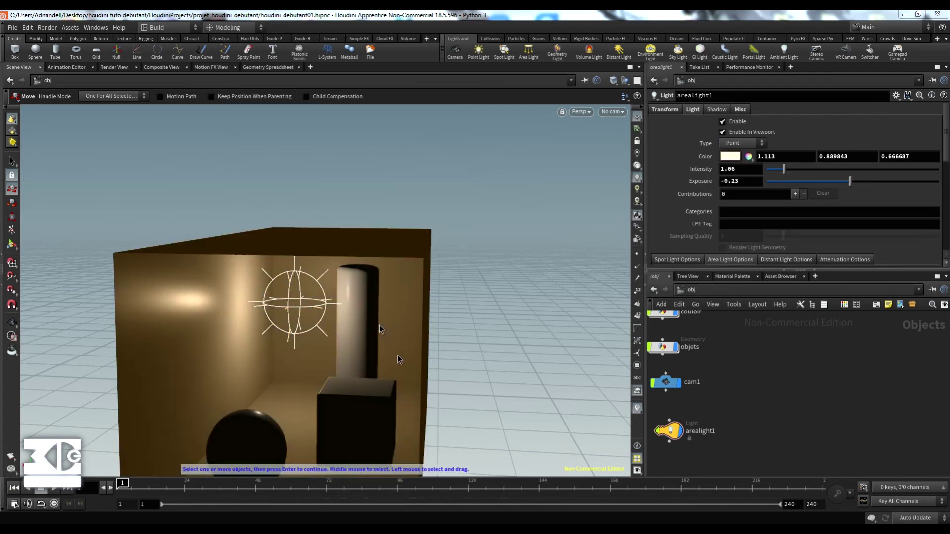
pyautogui.click(749, 143)
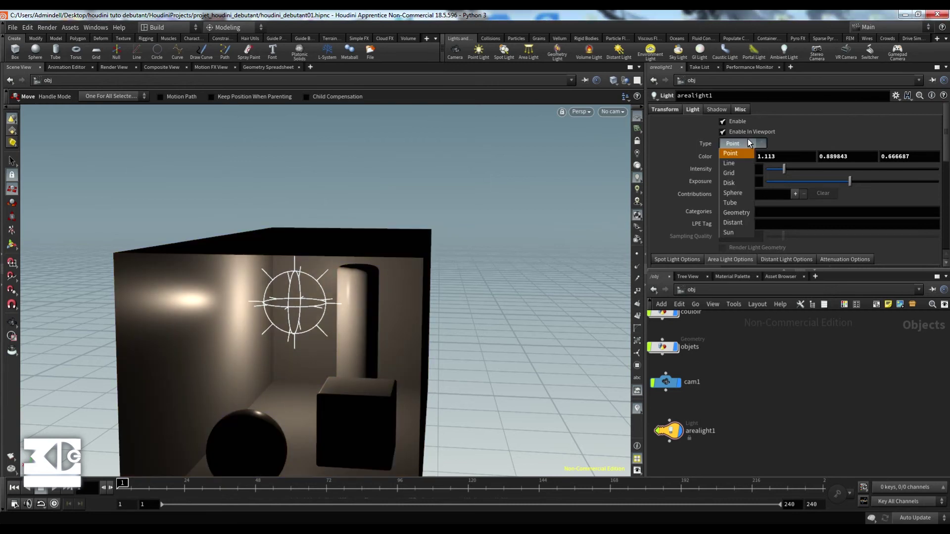
pyautogui.click(734, 202)
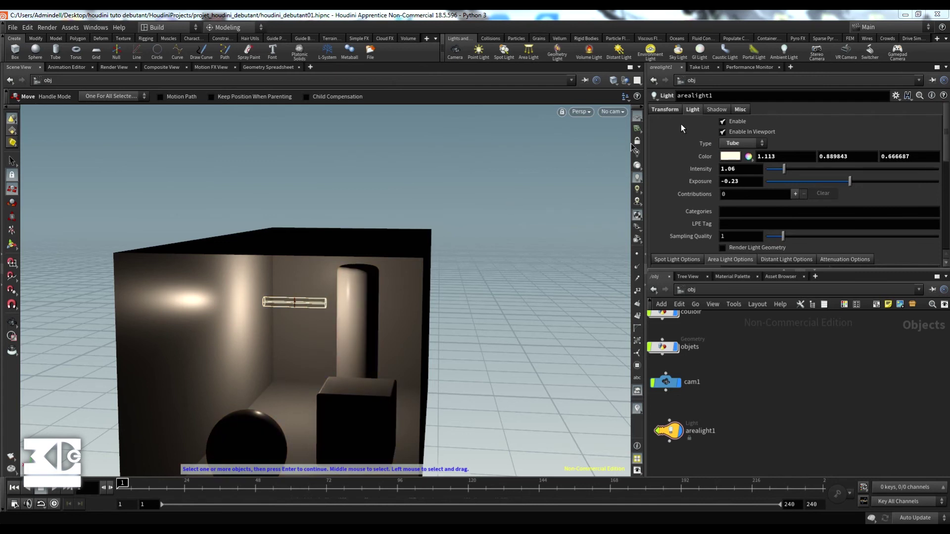
# - Try the Disk and Geometry light types, and return the area light to the Grid type
pyautogui.click(727, 143)
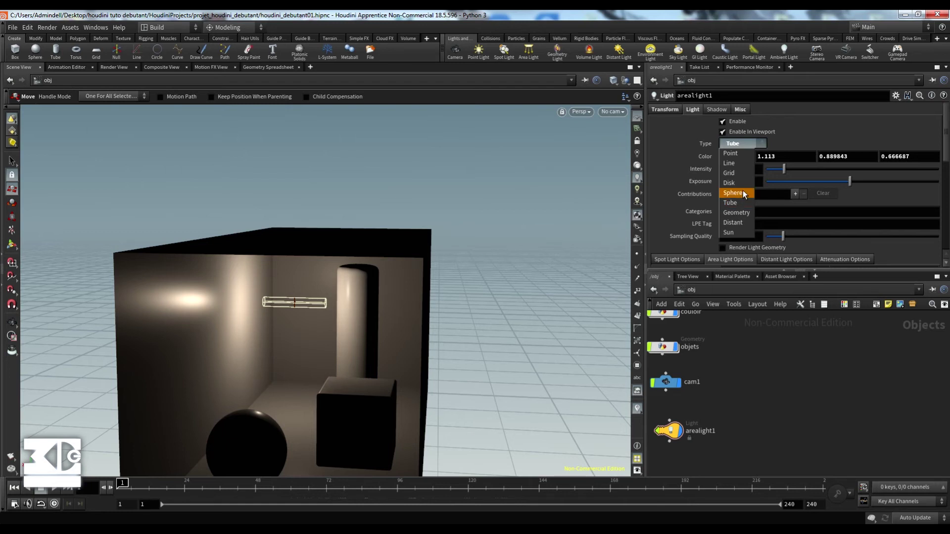
pyautogui.click(730, 183)
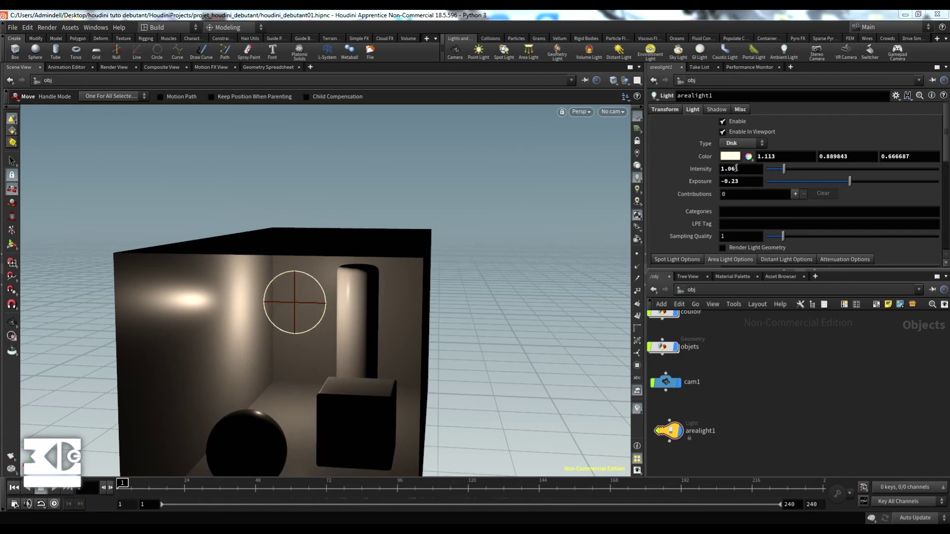
pyautogui.click(738, 144)
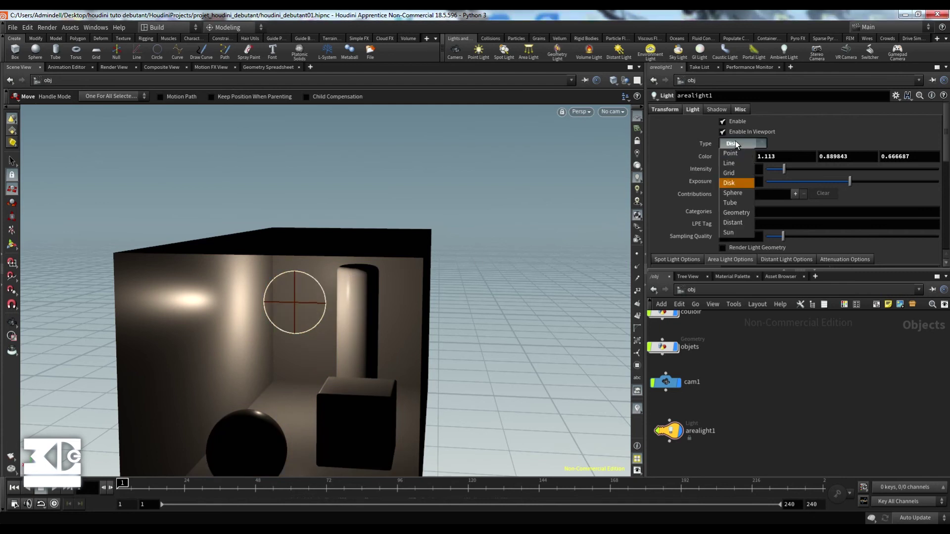
pyautogui.click(729, 213)
pyautogui.click(738, 148)
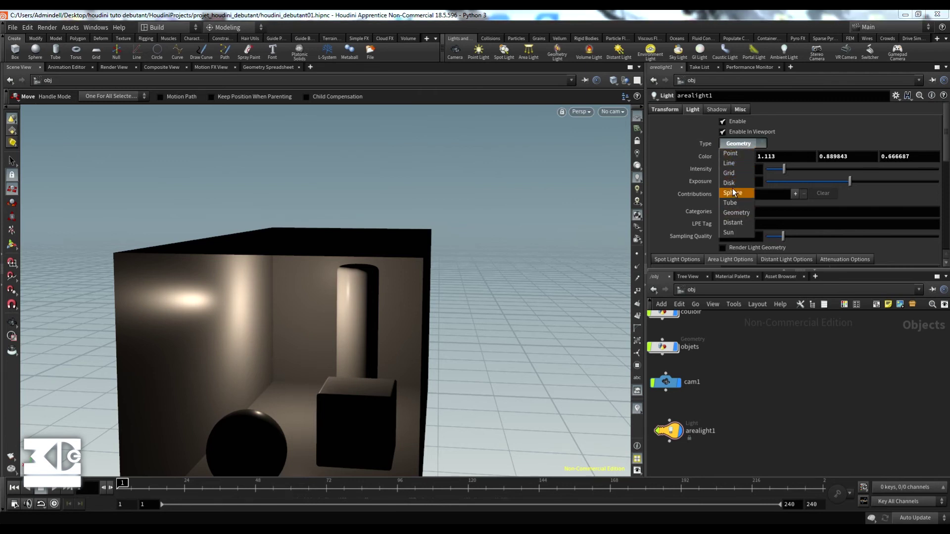
pyautogui.click(729, 173)
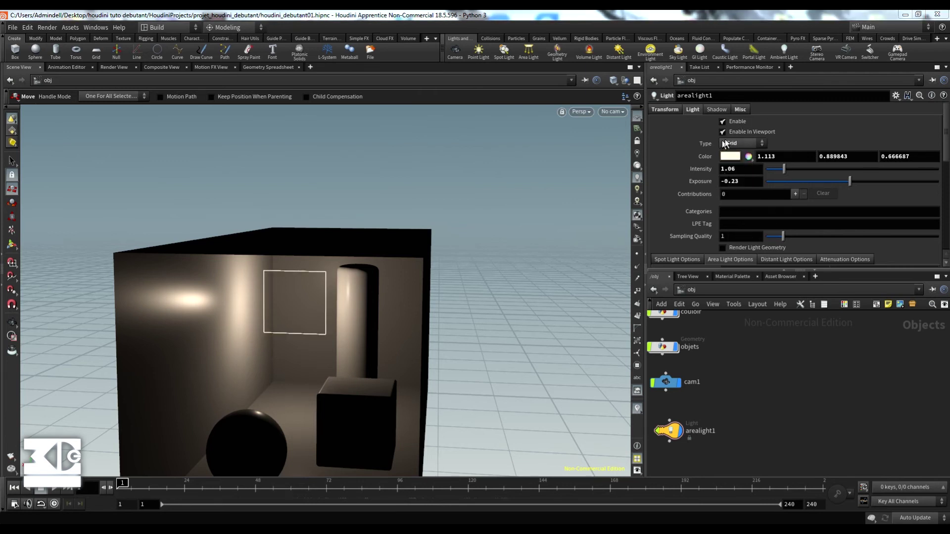
# - Try an area size of 2 for the light's first dimension, and restore it to 1
pyautogui.scroll(-5, 711, 217)
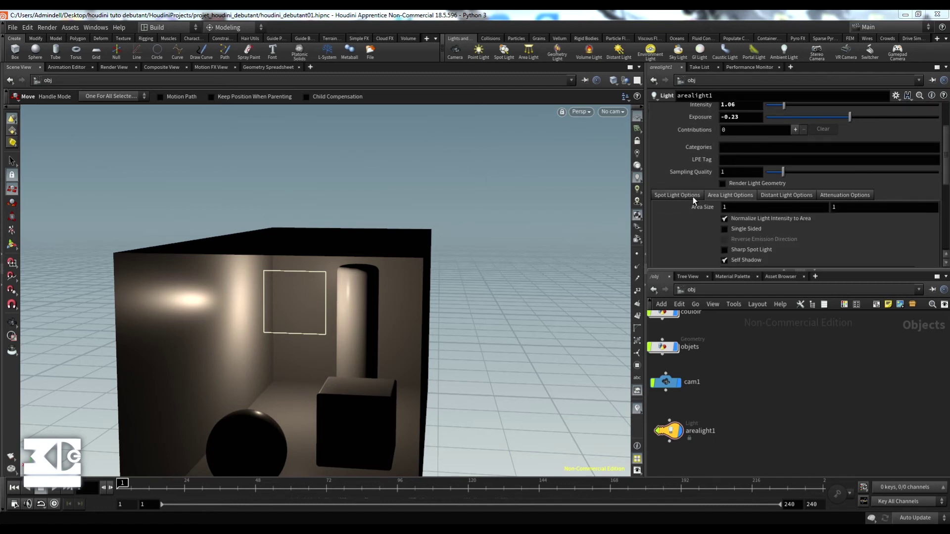
pyautogui.scroll(-2, 692, 196)
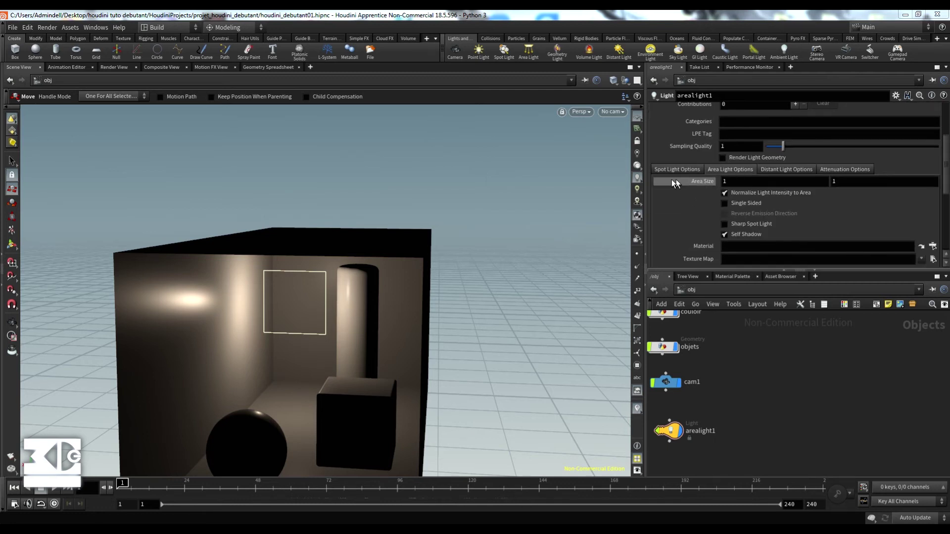
pyautogui.moveTo(729, 182); pyautogui.dragTo(663, 185)
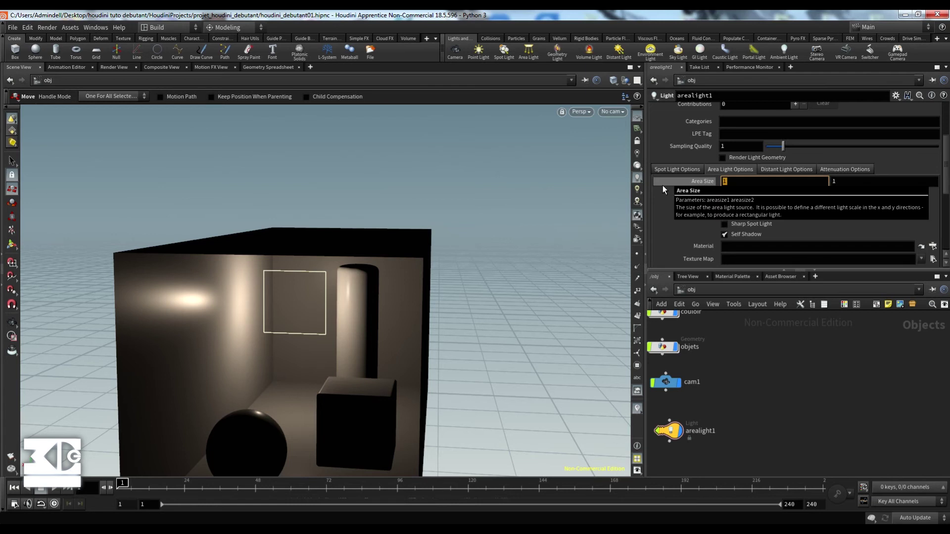
pyautogui.write('2')
pyautogui.press('Return')
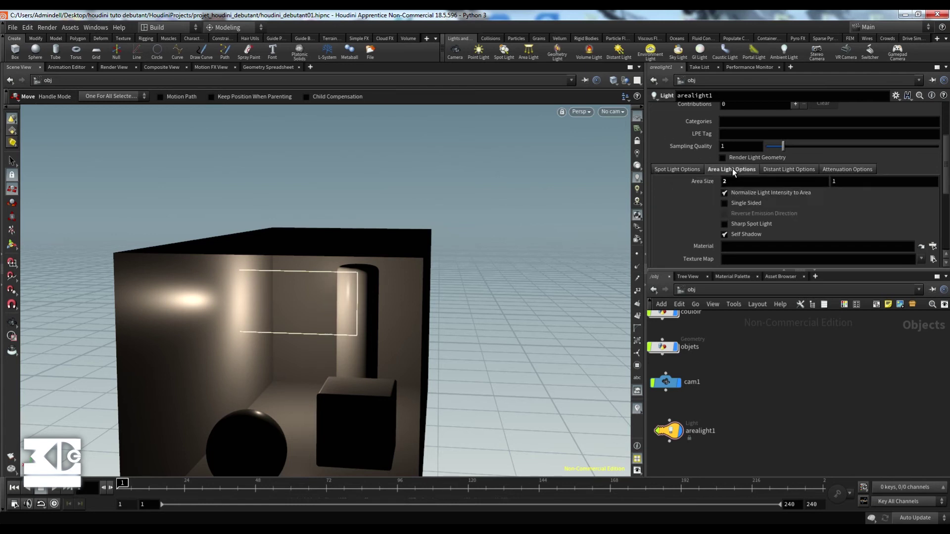
pyautogui.moveTo(729, 182); pyautogui.dragTo(698, 182)
pyautogui.write('1')
pyautogui.press('Return')
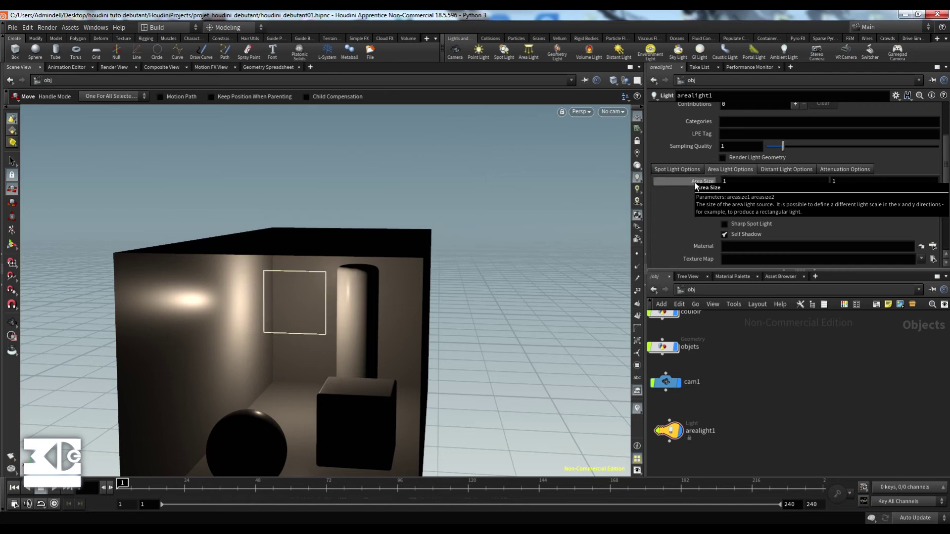
# - Enable the area light's spot light option and rotate it to about -0.7, -171.1, -98.1 so it faces into the corridor
pyautogui.click(686, 173)
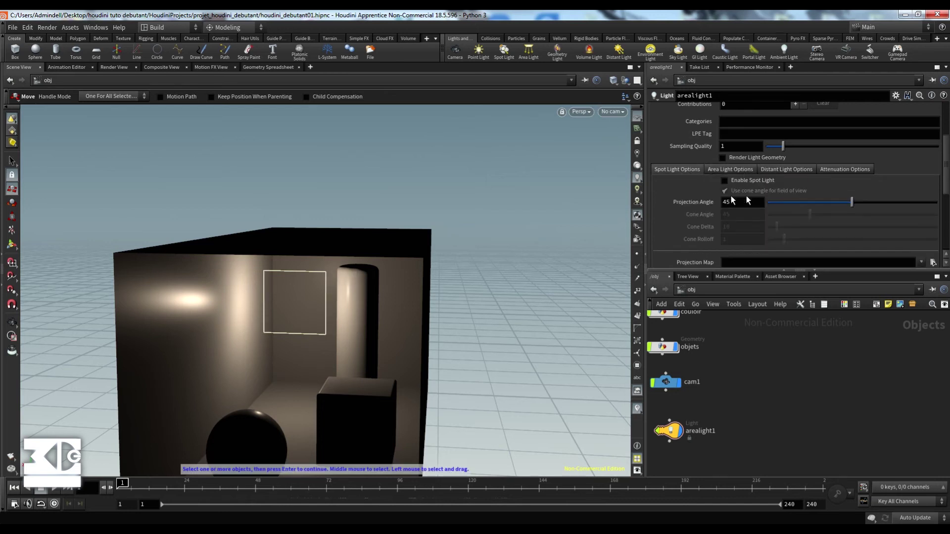
pyautogui.click(728, 182)
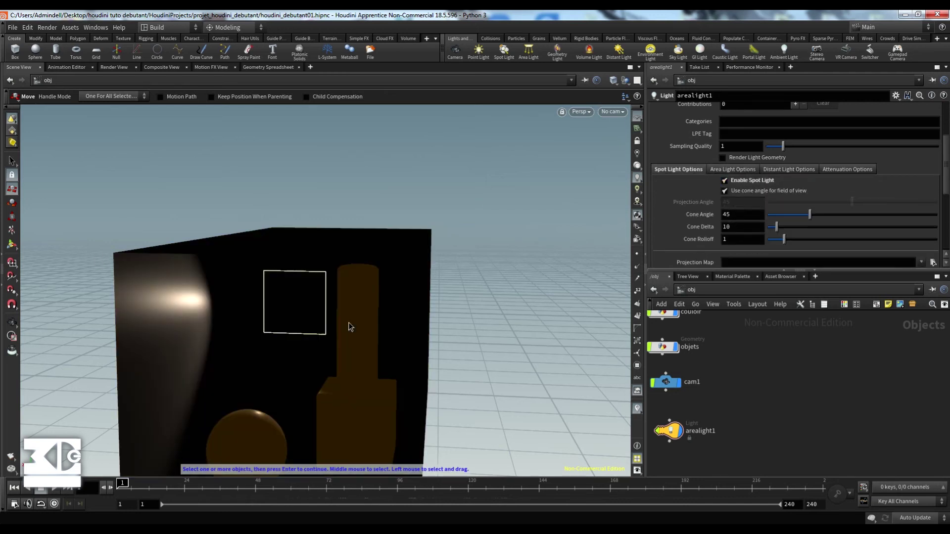
pyautogui.click(325, 307)
pyautogui.moveTo(271, 300)
pyautogui.mouseDown()
pyautogui.moveTo(303, 303)
pyautogui.moveTo(257, 301)
pyautogui.moveTo(263, 310)
pyautogui.moveTo(230, 313)
pyautogui.moveTo(283, 316)
pyautogui.moveTo(260, 311)
pyautogui.moveTo(270, 307)
pyautogui.mouseUp()
pyautogui.press('r')
pyautogui.moveTo(326, 278); pyautogui.dragTo(273, 362)
pyautogui.moveTo(275, 308); pyautogui.dragTo(279, 318)
pyautogui.press('w')
pyautogui.press('w')
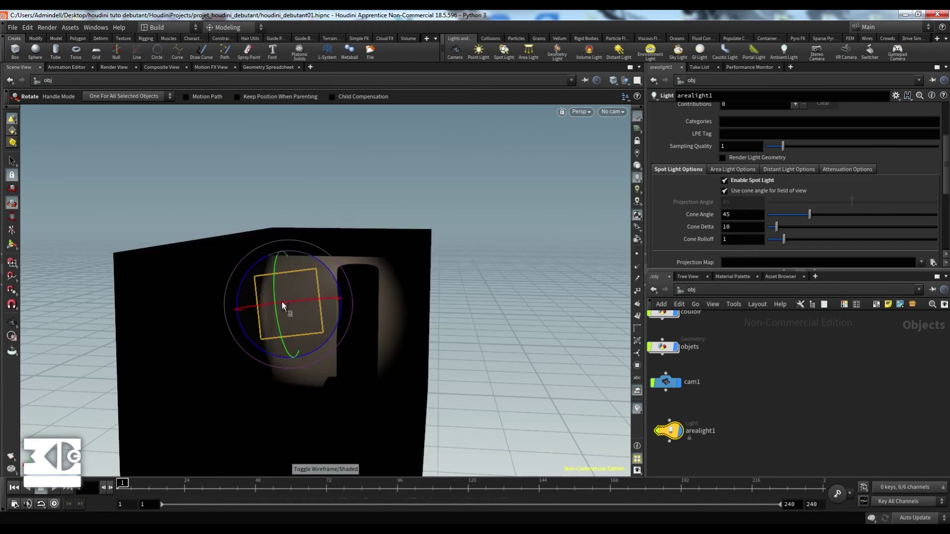
# - Move the area light back to the corridor's opening, to about X -1.10, Y 1.82, Z -2.46
pyautogui.press('t')
pyautogui.keyDown('alt'); pyautogui.moveTo(320, 299); pyautogui.dragTo(282, 307); pyautogui.keyUp('alt')
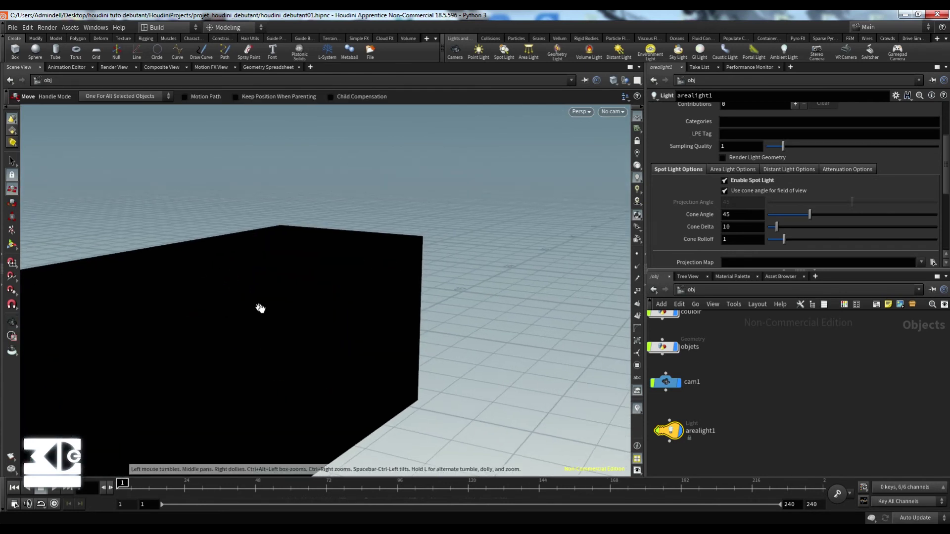
pyautogui.keyDown('alt'); pyautogui.moveTo(368, 253); pyautogui.dragTo(301, 296); pyautogui.keyUp('alt')
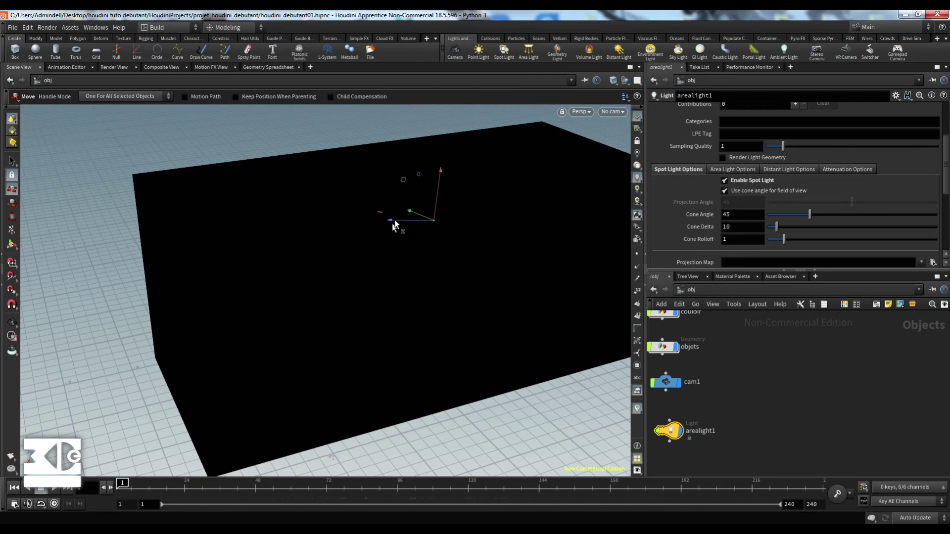
pyautogui.moveTo(394, 222); pyautogui.dragTo(322, 306)
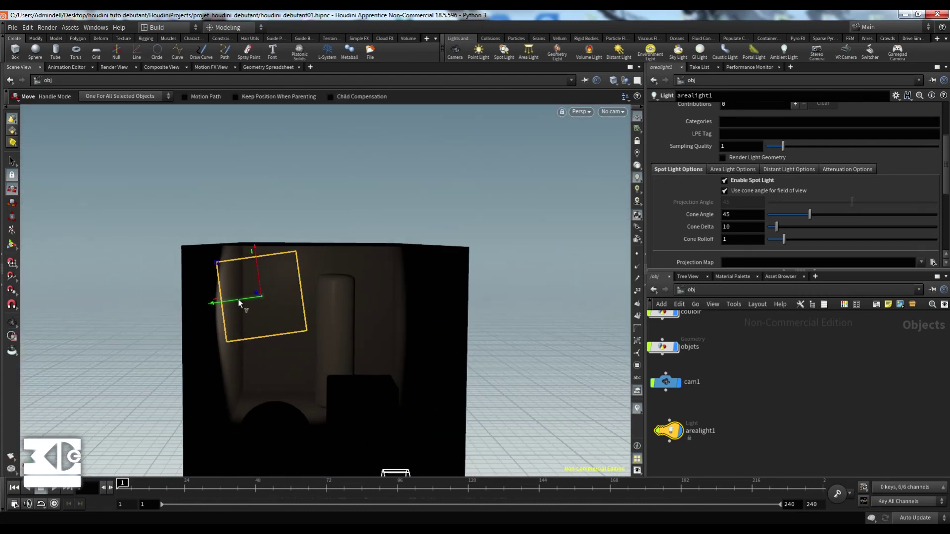
pyautogui.moveTo(239, 299); pyautogui.dragTo(281, 368)
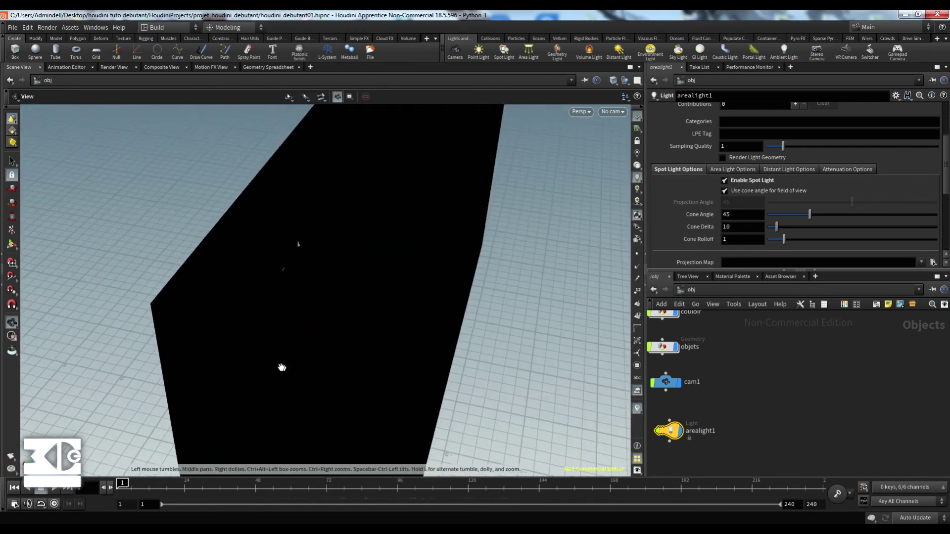
pyautogui.moveTo(292, 304); pyautogui.dragTo(228, 430)
pyautogui.keyDown('alt'); pyautogui.moveTo(277, 387); pyautogui.dragTo(361, 138, button='middle'); pyautogui.keyUp('alt')
pyautogui.keyDown('alt'); pyautogui.moveTo(331, 215); pyautogui.dragTo(315, 342, button='middle'); pyautogui.keyUp('alt')
pyautogui.moveTo(281, 261); pyautogui.dragTo(283, 357)
pyautogui.keyDown('alt'); pyautogui.moveTo(348, 294); pyautogui.dragTo(365, 241); pyautogui.keyUp('alt')
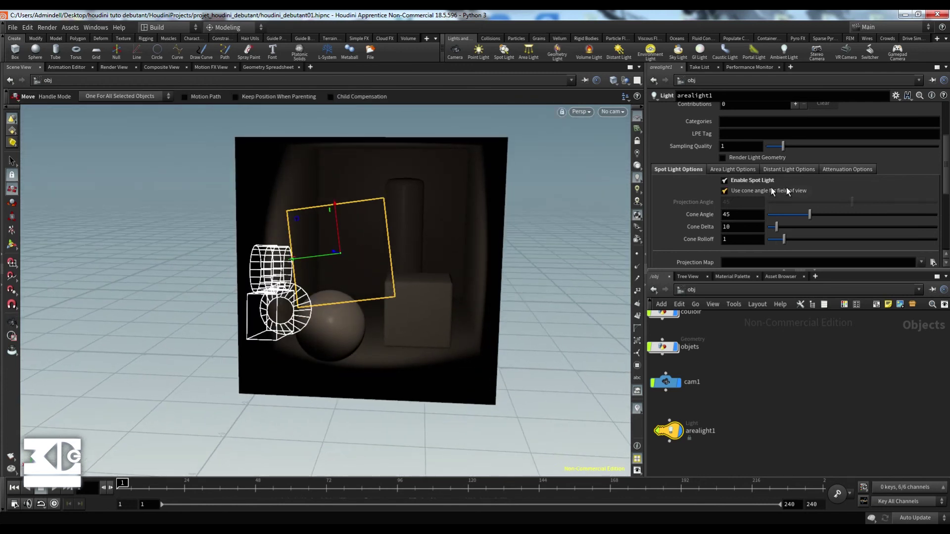
# - Raise the area light's exposure to 2.47 and its intensity to 1.95
pyautogui.click(744, 169)
pyautogui.scroll(2, 742, 174)
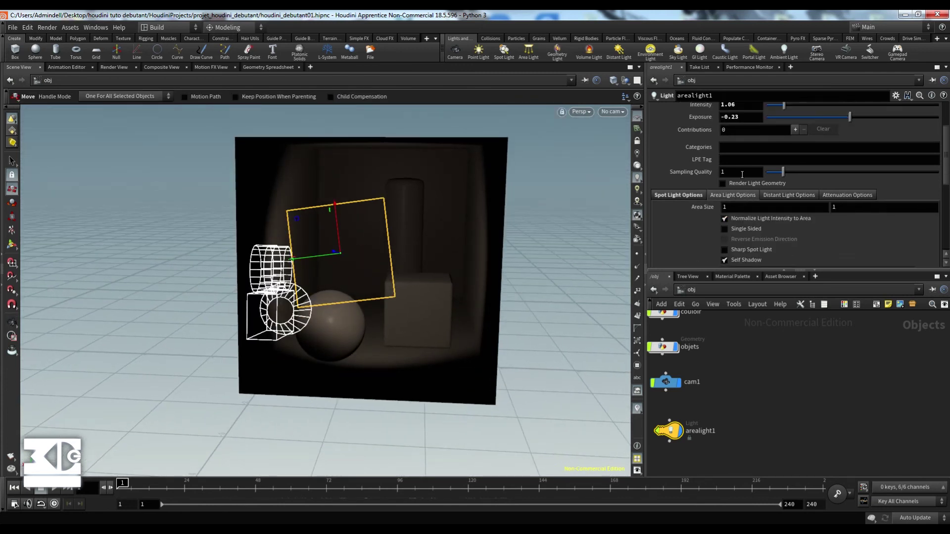
pyautogui.scroll(2, 742, 175)
pyautogui.moveTo(851, 168); pyautogui.dragTo(873, 168)
pyautogui.moveTo(783, 156); pyautogui.dragTo(799, 157)
pyautogui.press('space')
pyautogui.moveTo(424, 302); pyautogui.dragTo(411, 307, button='middle')
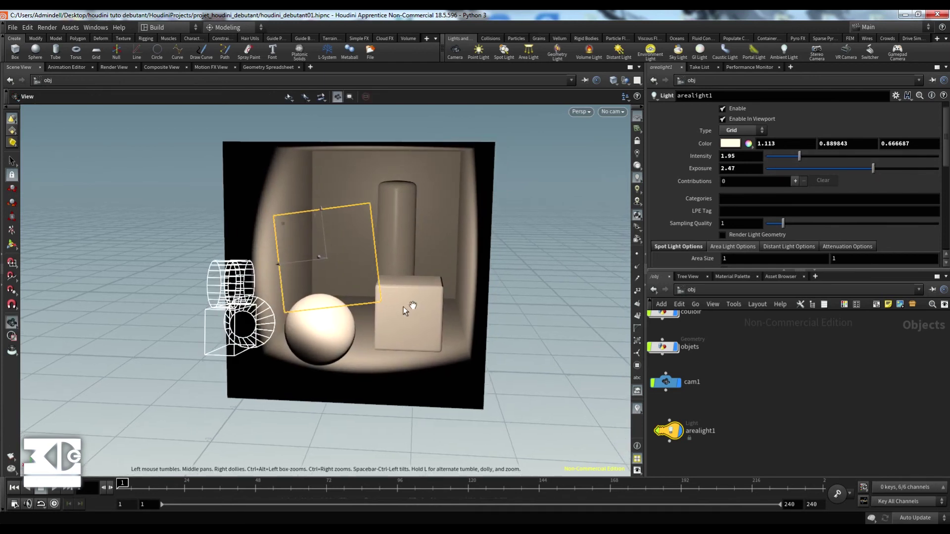
# - Examine the area light's distant light and attenuation options, including the attenuation types and ramp multiplier settings
pyautogui.click(674, 246)
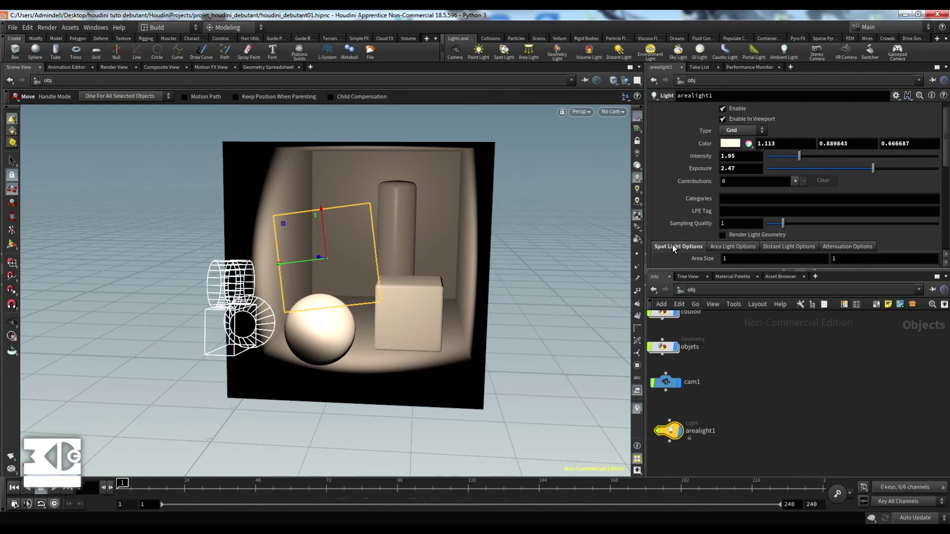
pyautogui.scroll(-3, 693, 221)
pyautogui.click(797, 183)
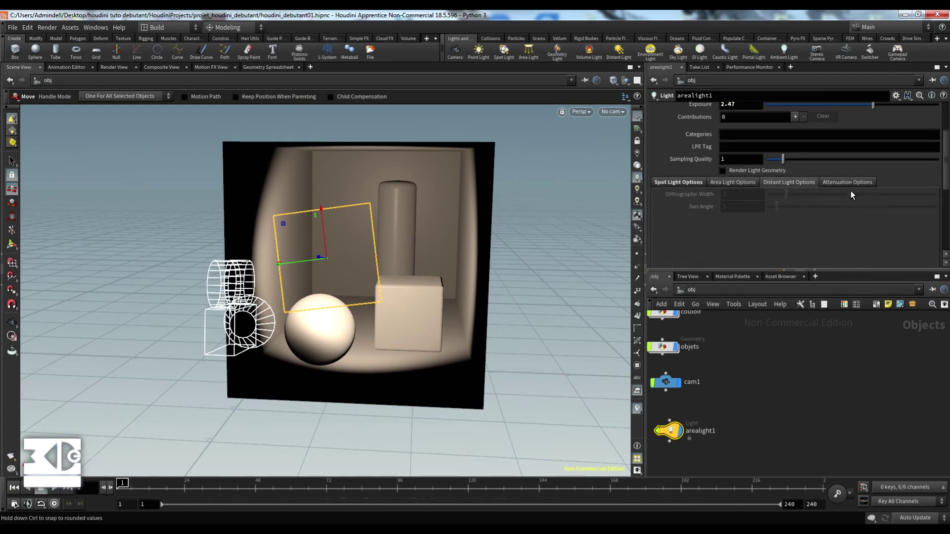
pyautogui.click(837, 183)
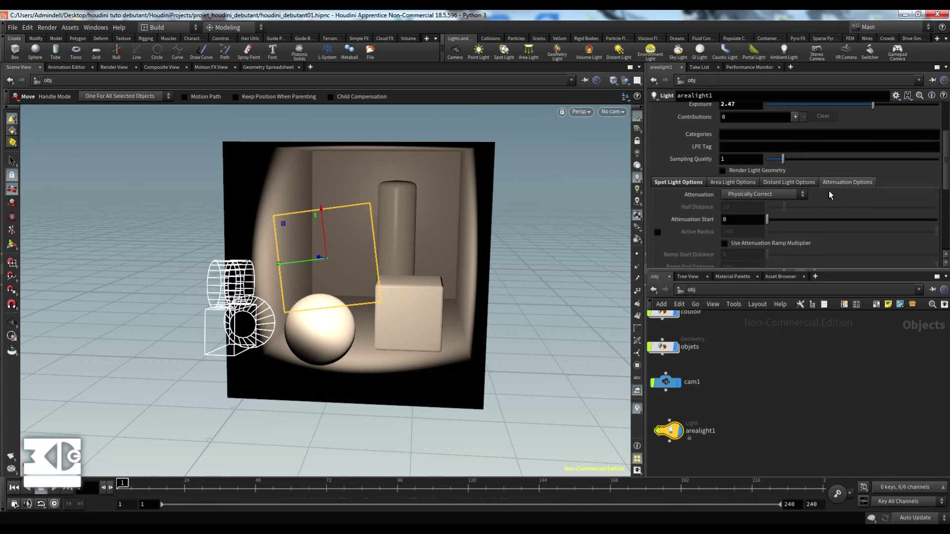
pyautogui.click(782, 194)
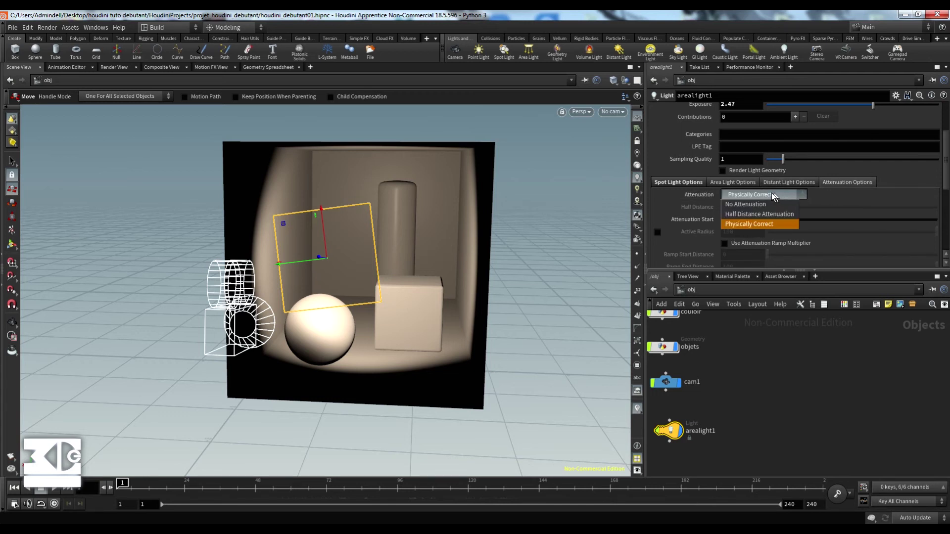
pyautogui.click(773, 195)
pyautogui.scroll(-3, 739, 205)
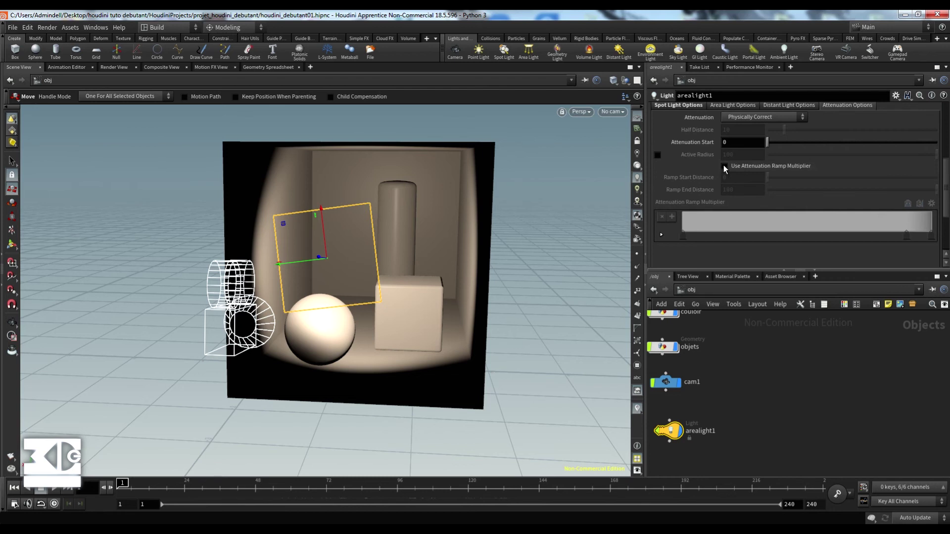
pyautogui.scroll(3, 733, 181)
pyautogui.scroll(3, 729, 183)
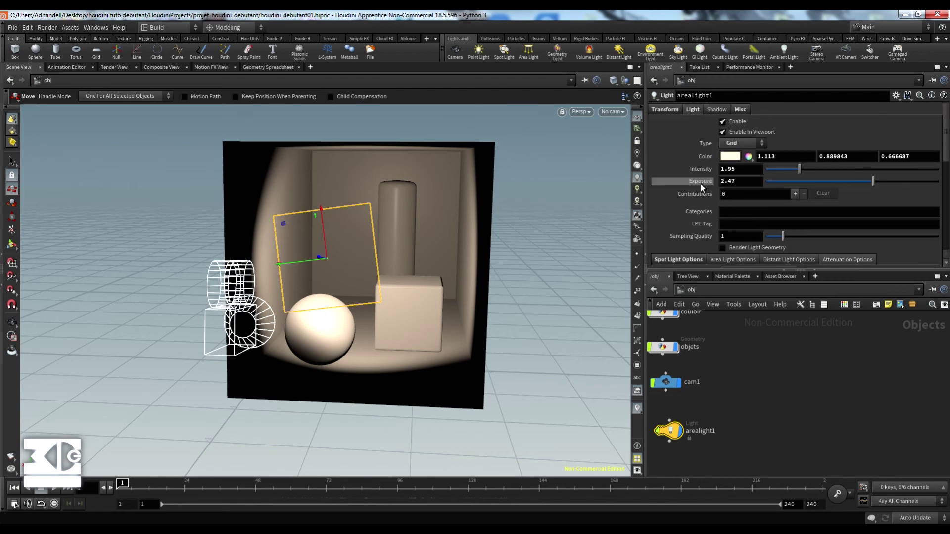
# - Review the area light's shadow type choices and transform values, and return to its main light parameters
pyautogui.click(715, 108)
pyautogui.click(758, 122)
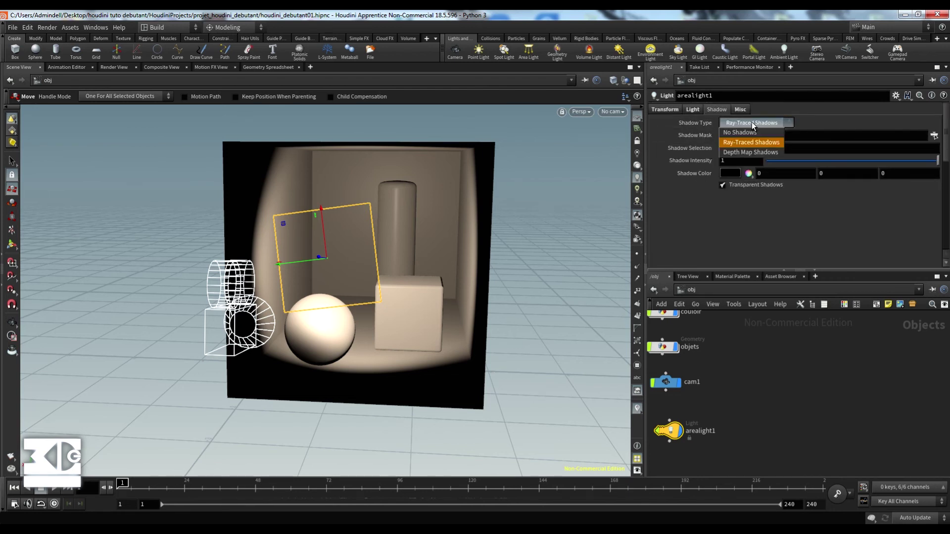
pyautogui.click(758, 118)
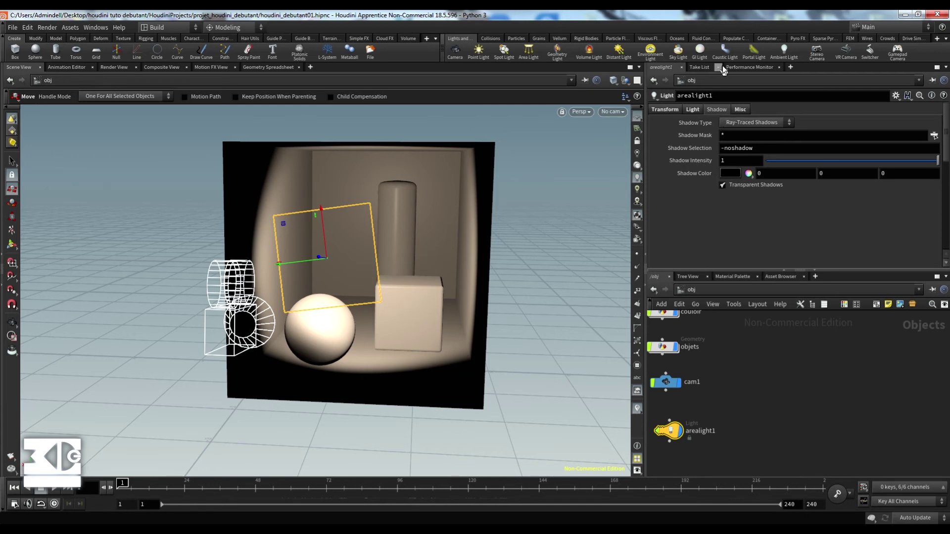
pyautogui.click(691, 109)
pyautogui.click(725, 109)
pyautogui.click(678, 109)
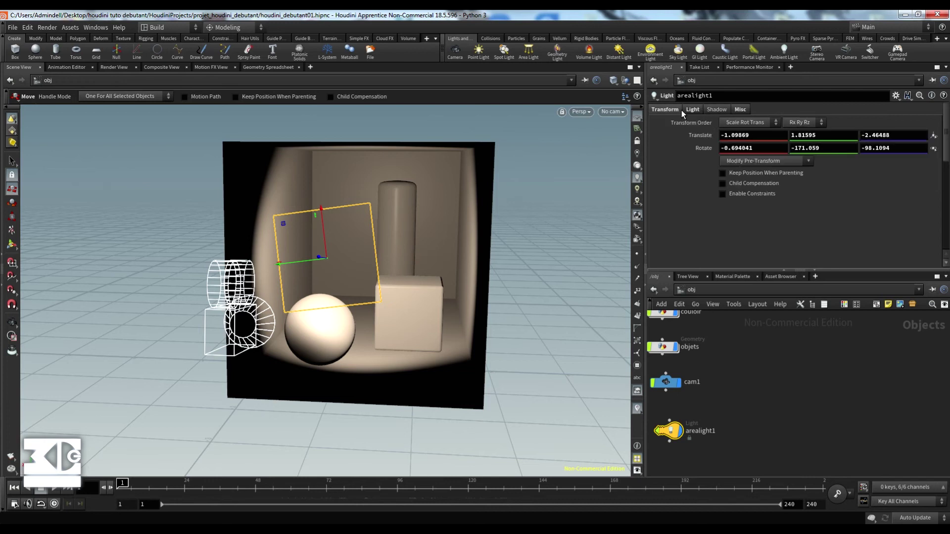
pyautogui.click(696, 110)
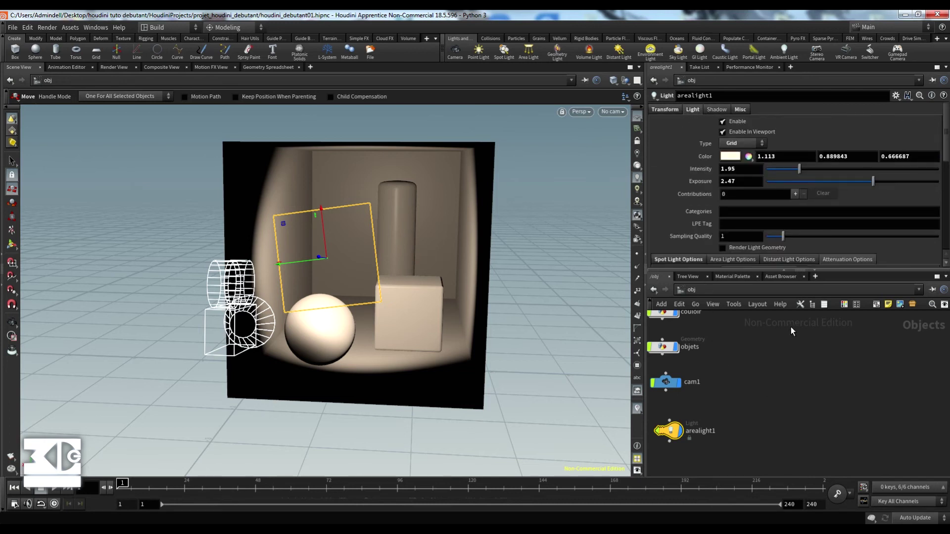
# - Switch the network editor from the object network to the out network
pyautogui.press('h')
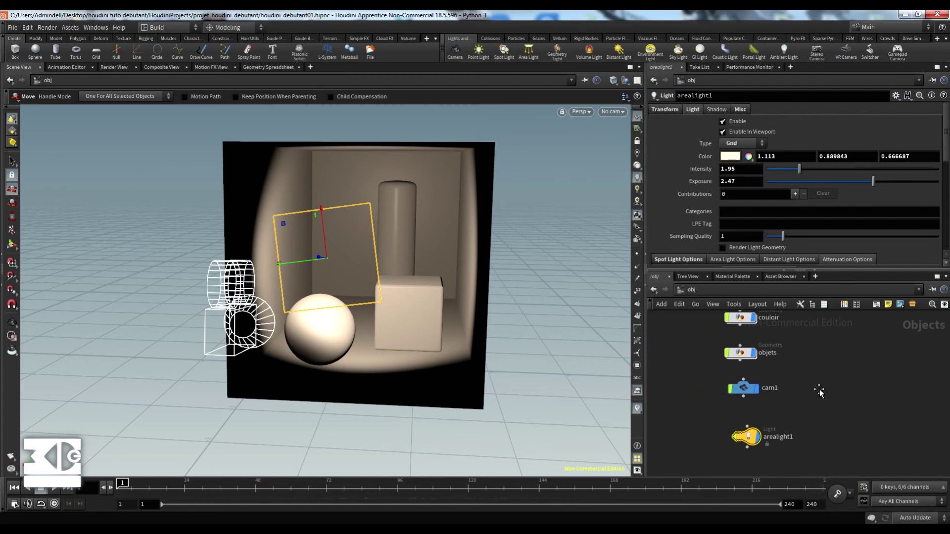
pyautogui.moveTo(805, 397); pyautogui.dragTo(793, 385, button='middle')
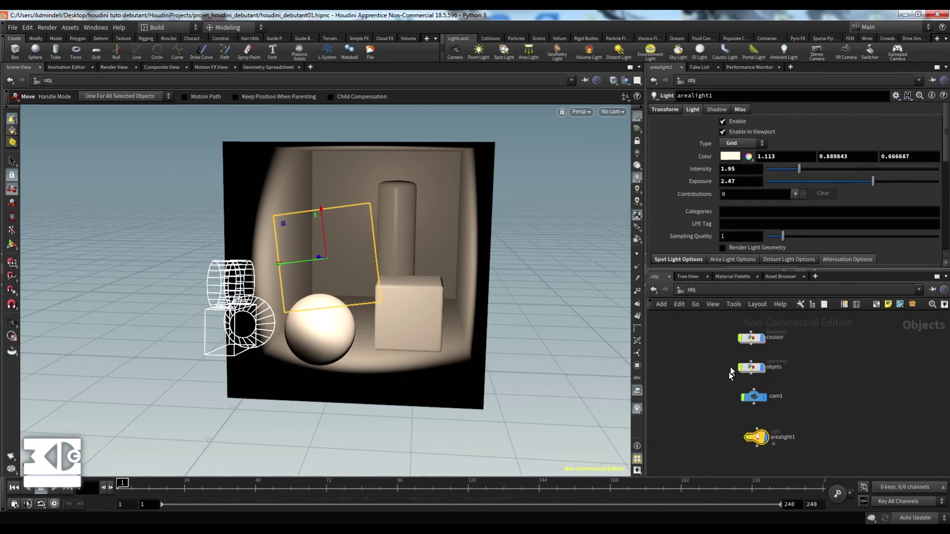
pyautogui.click(750, 367)
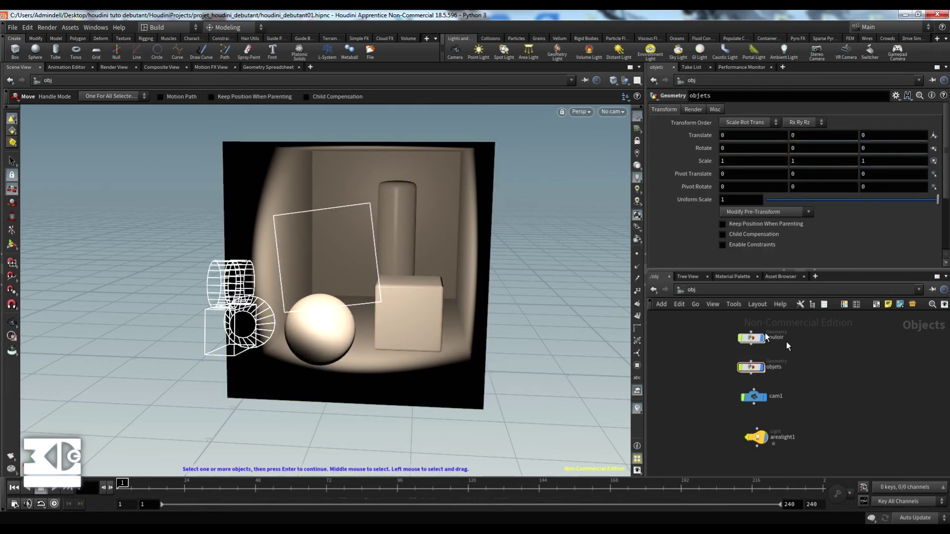
pyautogui.click(696, 292)
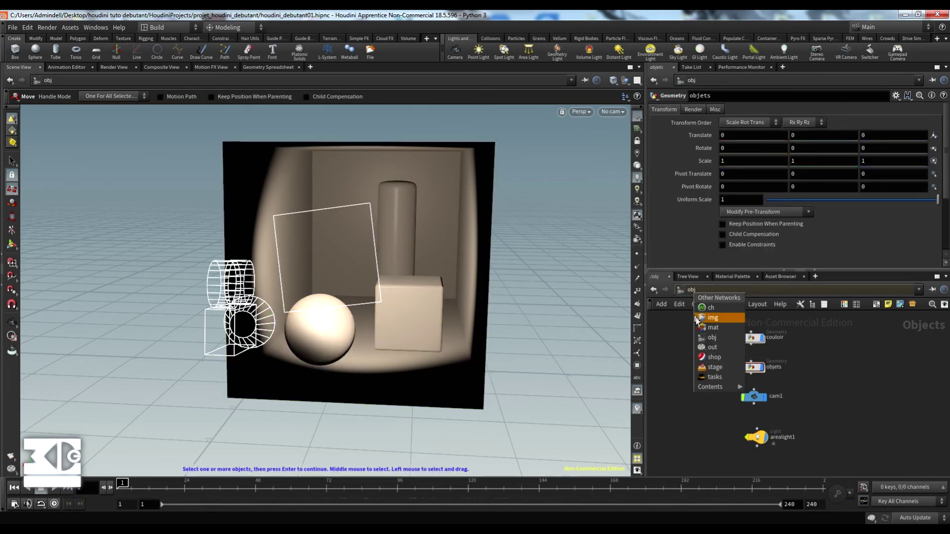
pyautogui.click(718, 348)
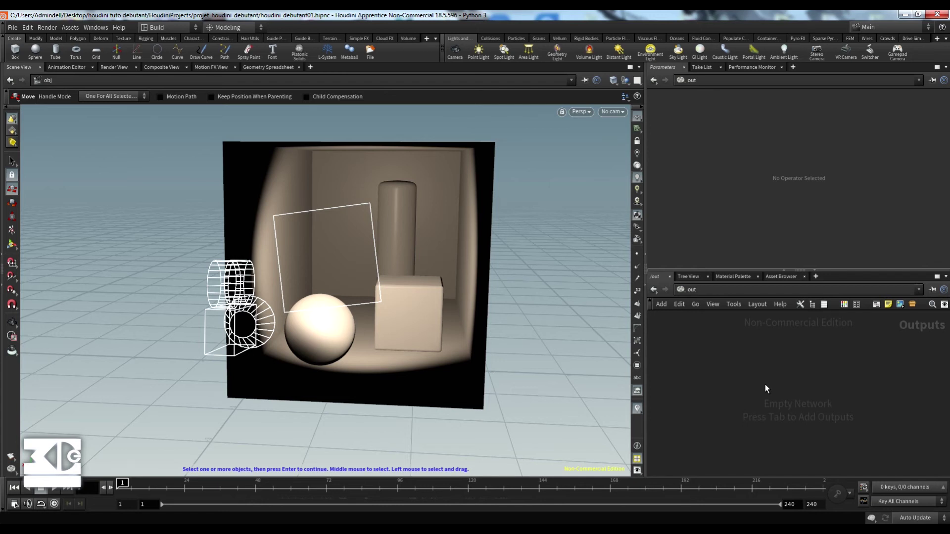
# - Add a Mantra render node to the empty output network and reposition it
pyautogui.press('Tab')
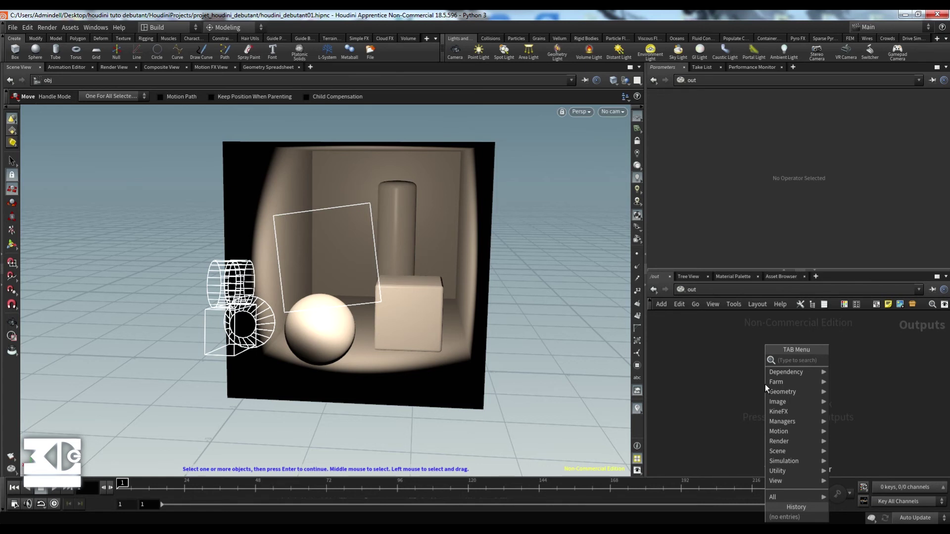
pyautogui.write('man')
pyautogui.press('Return')
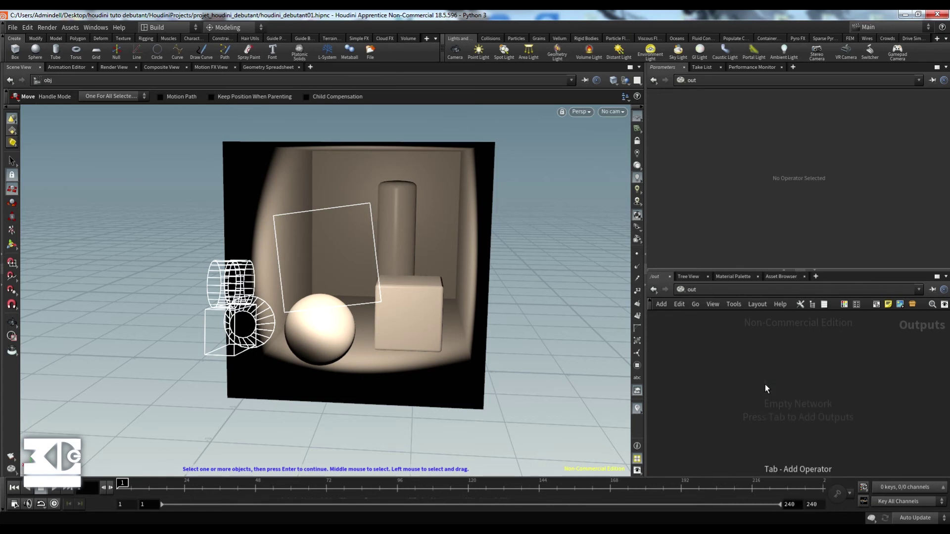
pyautogui.click(765, 384)
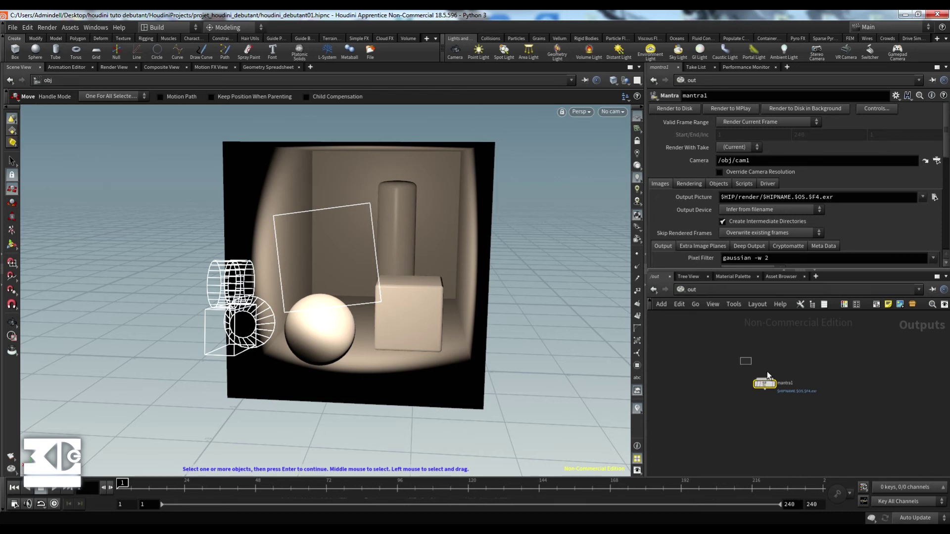
pyautogui.moveTo(767, 372)
pyautogui.mouseDown()
pyautogui.moveTo(806, 396)
pyautogui.moveTo(764, 358)
pyautogui.mouseUp()
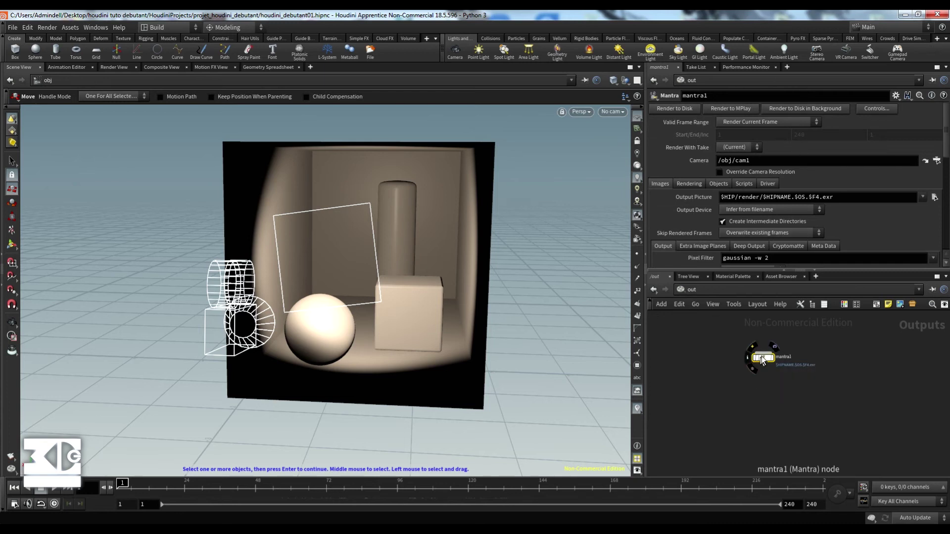
pyautogui.moveTo(761, 357); pyautogui.dragTo(765, 366)
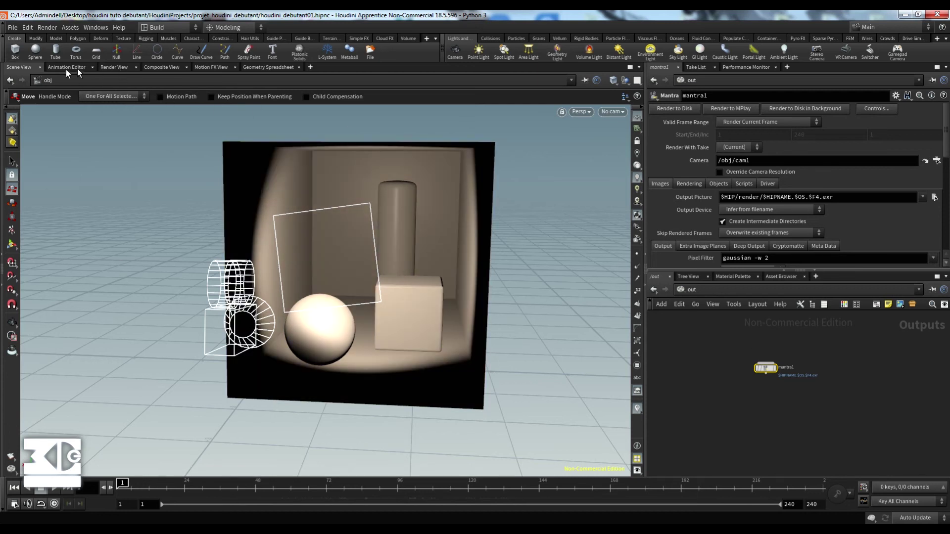
# - Open the Render View, dismiss the console window and save the scene file
pyautogui.click(113, 67)
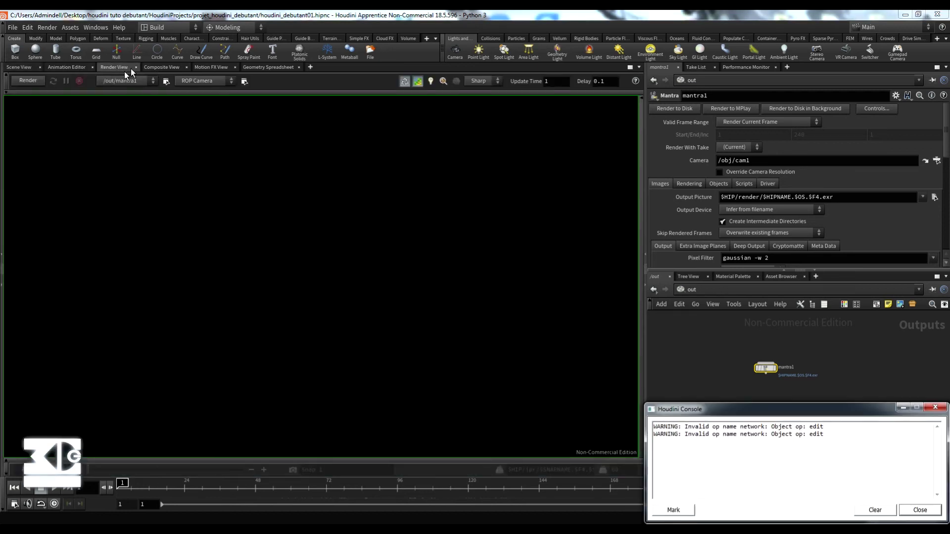
pyautogui.click(935, 408)
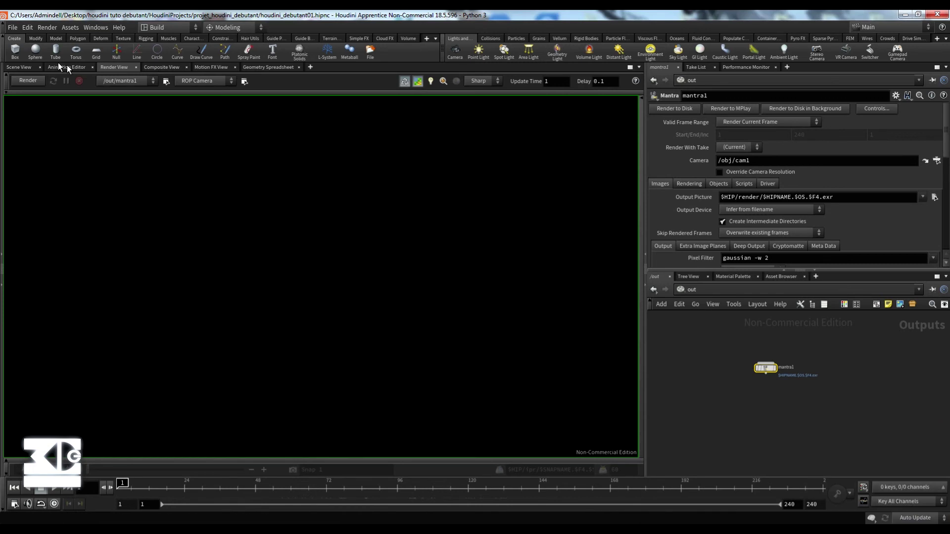
pyautogui.click(12, 28)
pyautogui.click(22, 73)
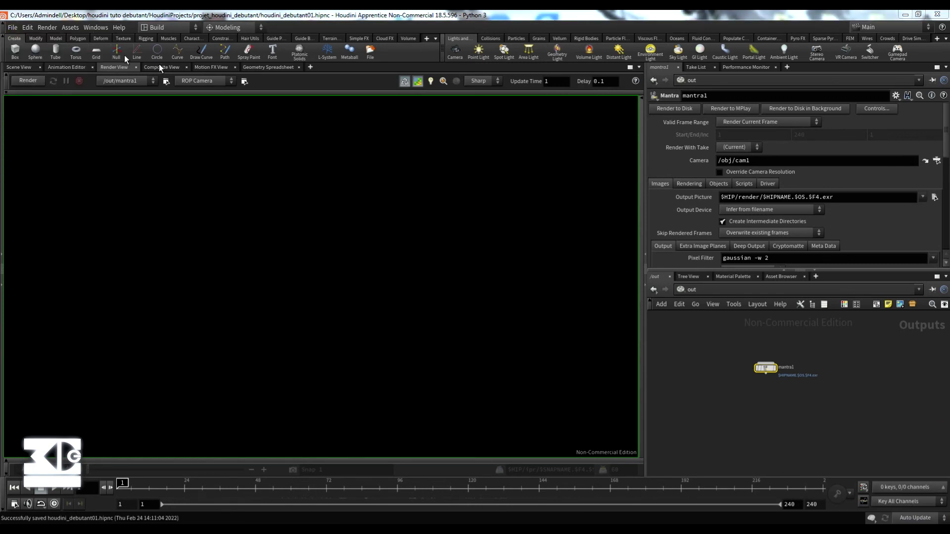
# - Look through the Scene, Animation Editor, Render, Composite, Motion FX and Geometry Spreadsheet views, ending in the Scene View
pyautogui.click(49, 68)
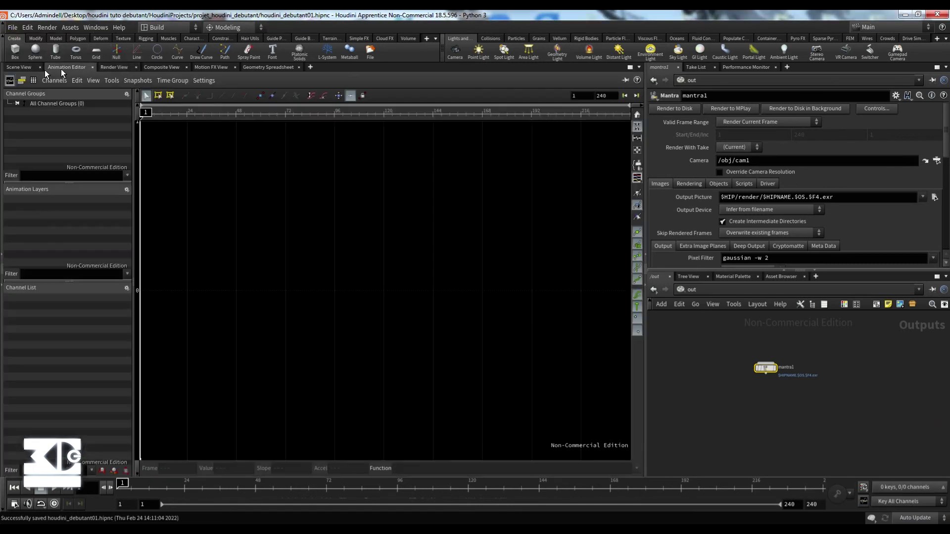
pyautogui.click(14, 69)
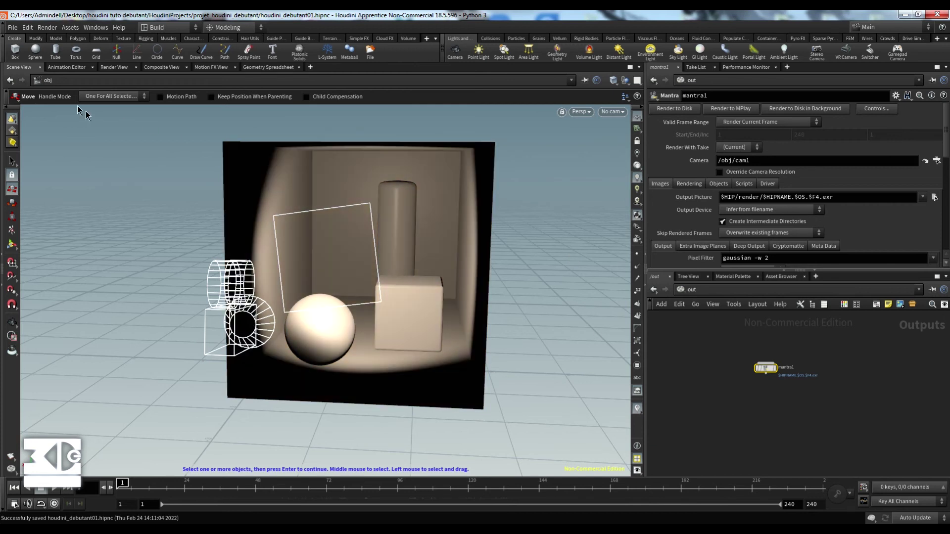
pyautogui.click(59, 68)
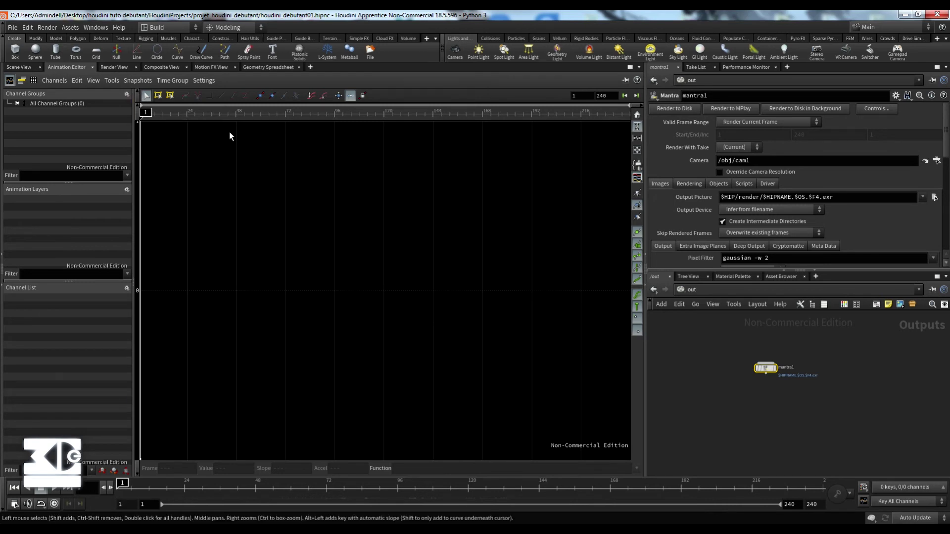
pyautogui.click(127, 65)
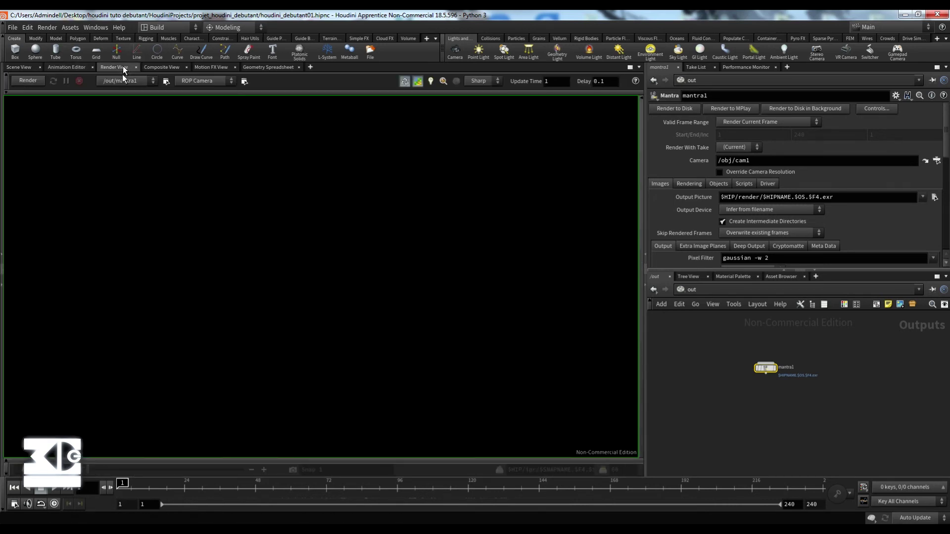
pyautogui.click(156, 68)
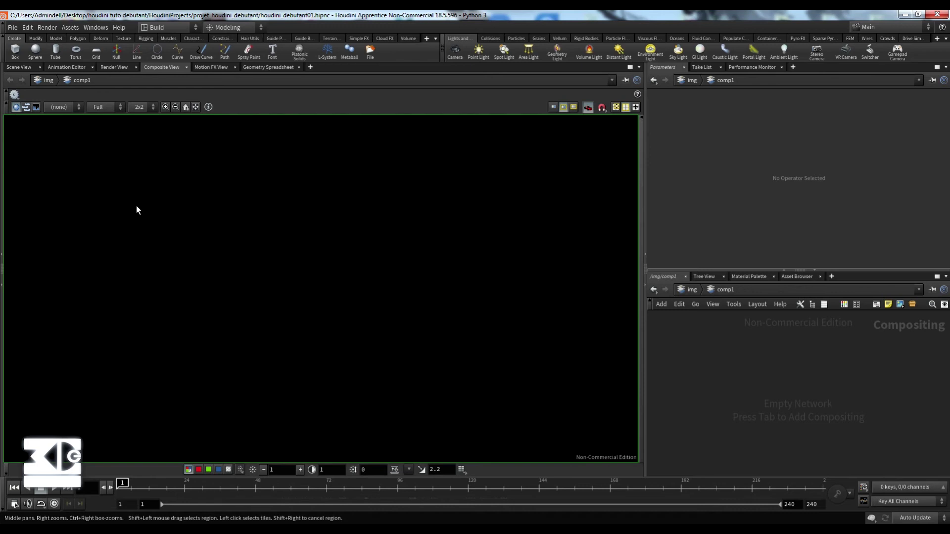
pyautogui.click(207, 66)
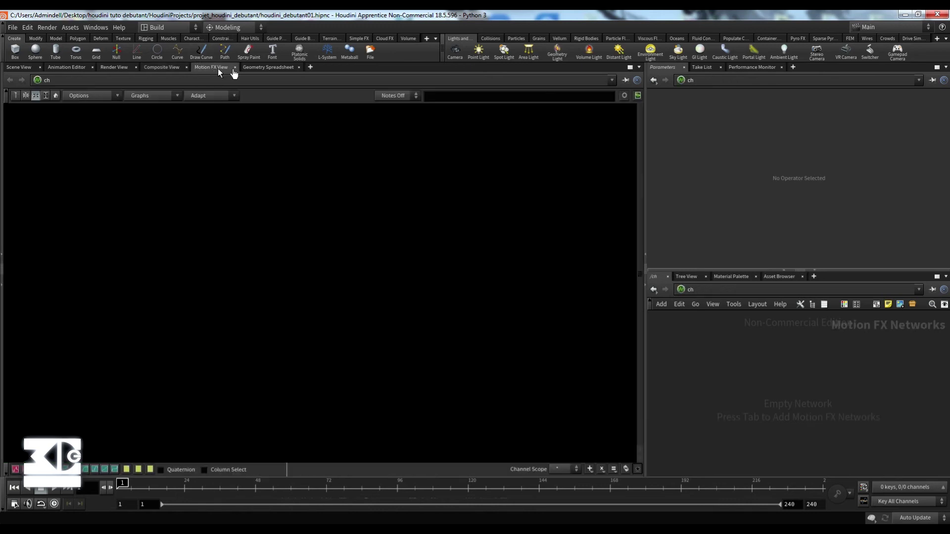
pyautogui.click(260, 67)
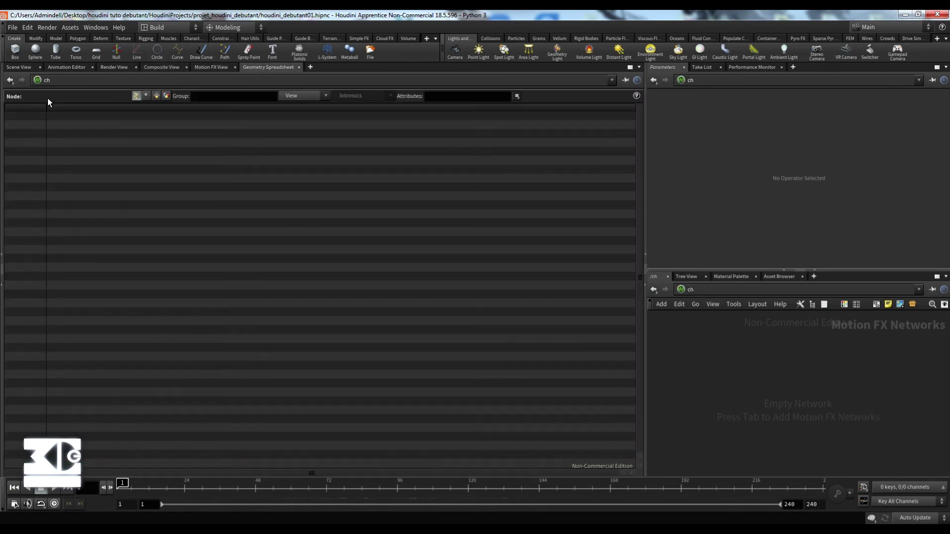
pyautogui.click(14, 66)
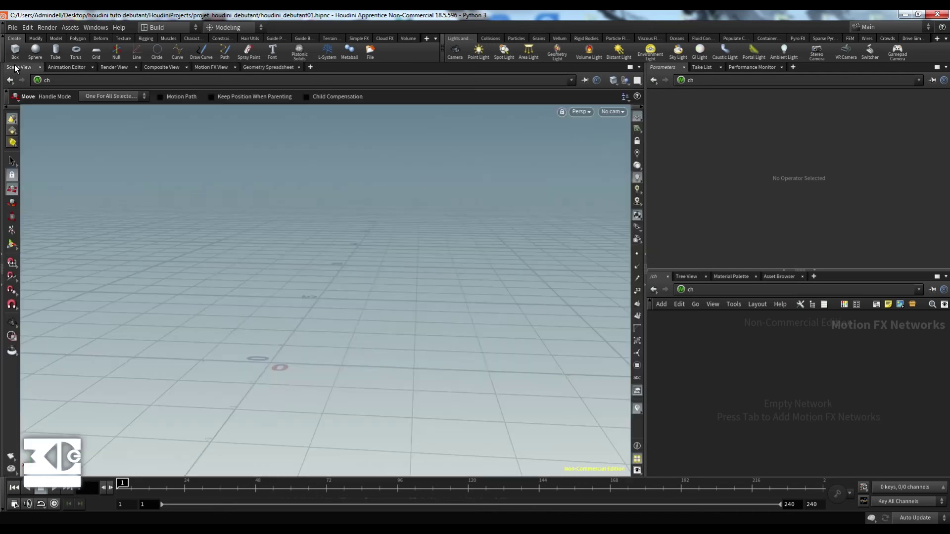
# - Return to the Render View and bring the network editor back to the out network
pyautogui.click(116, 68)
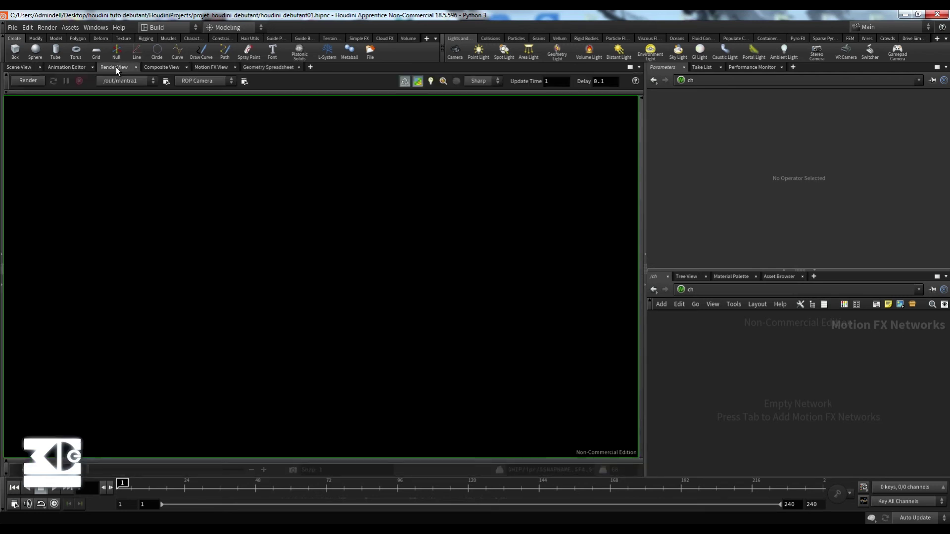
pyautogui.click(734, 284)
pyautogui.click(755, 343)
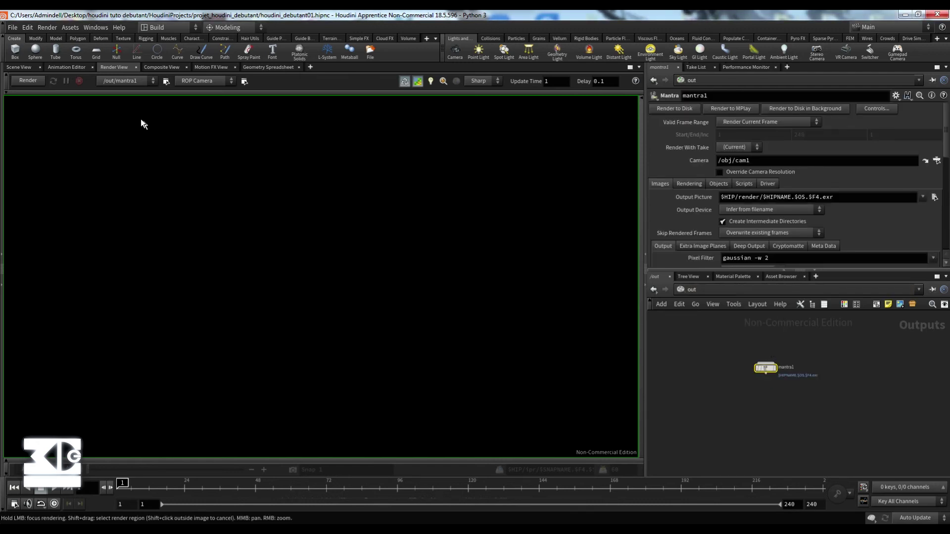
# - Choose /obj/cam1 as the render camera and start rendering with mantra1
pyautogui.click(202, 81)
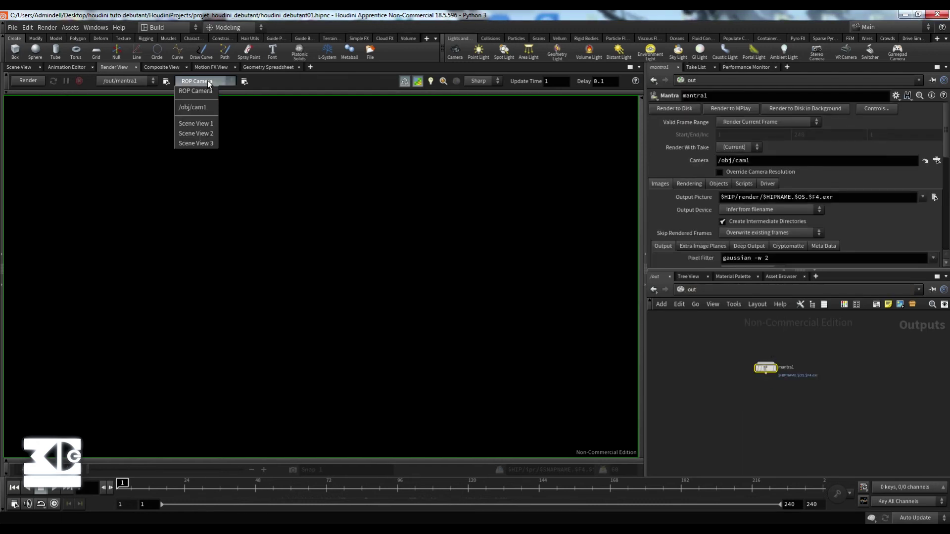
pyautogui.click(194, 107)
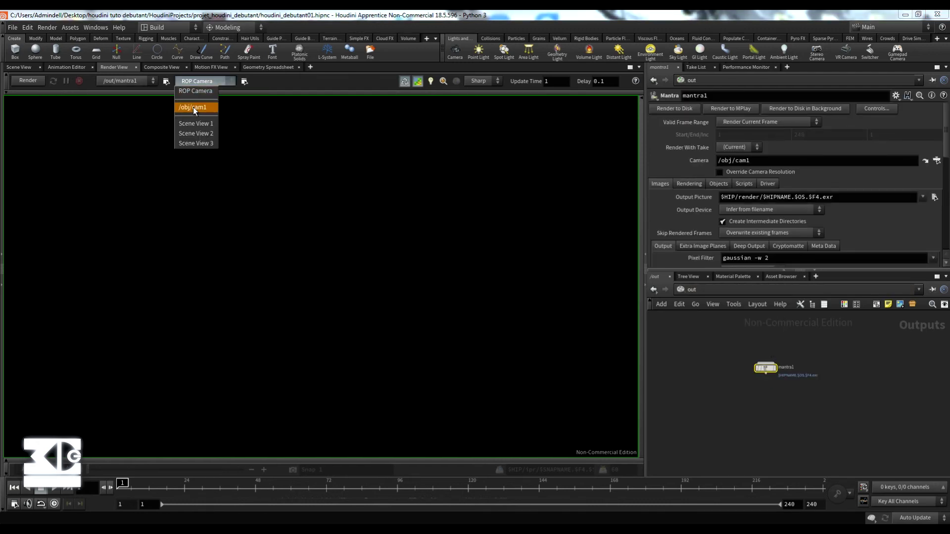
pyautogui.click(129, 84)
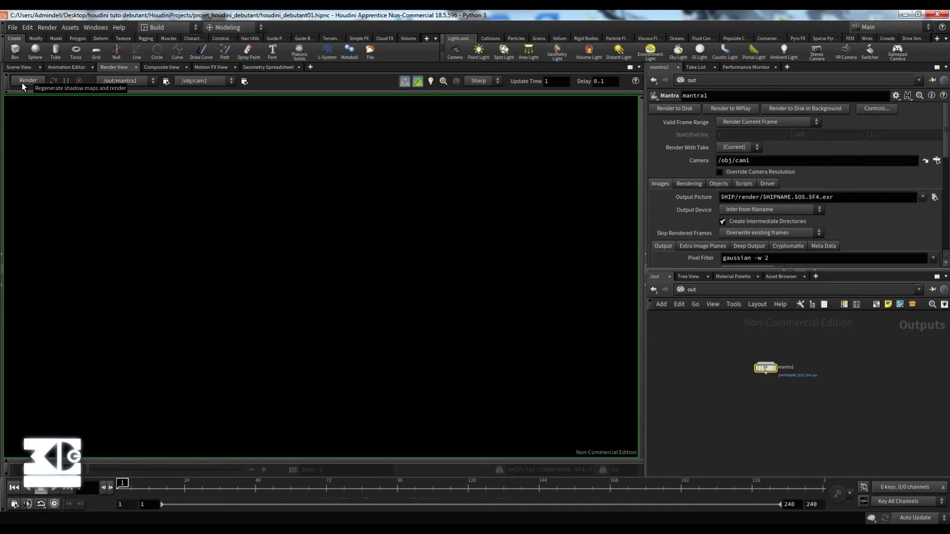
pyautogui.click(22, 82)
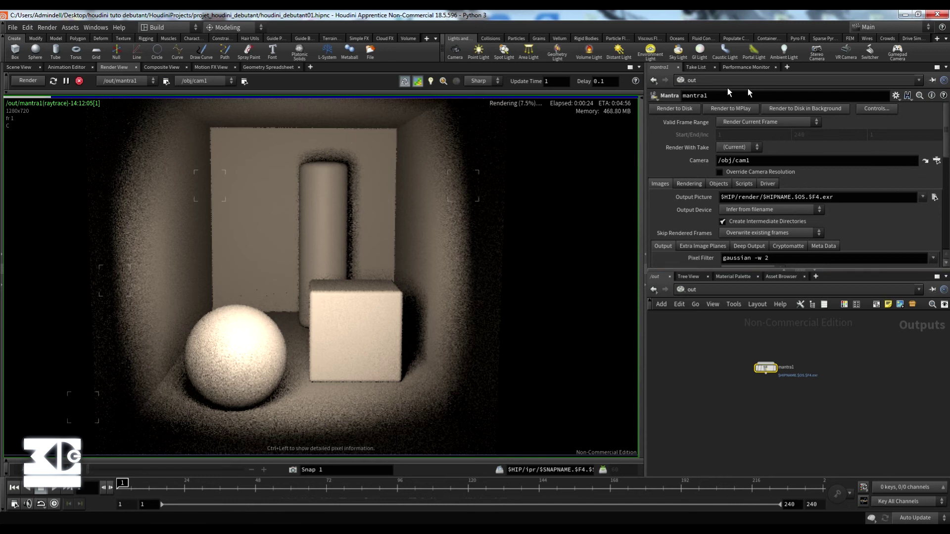
# - Review the Mantra node's valid frame range choices and set it to Render Frame Range
pyautogui.click(761, 125)
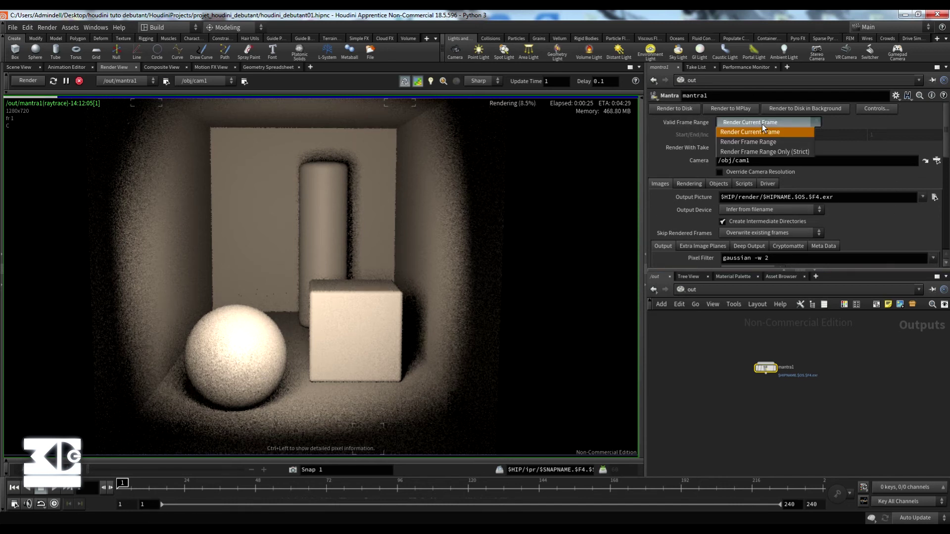
pyautogui.click(765, 123)
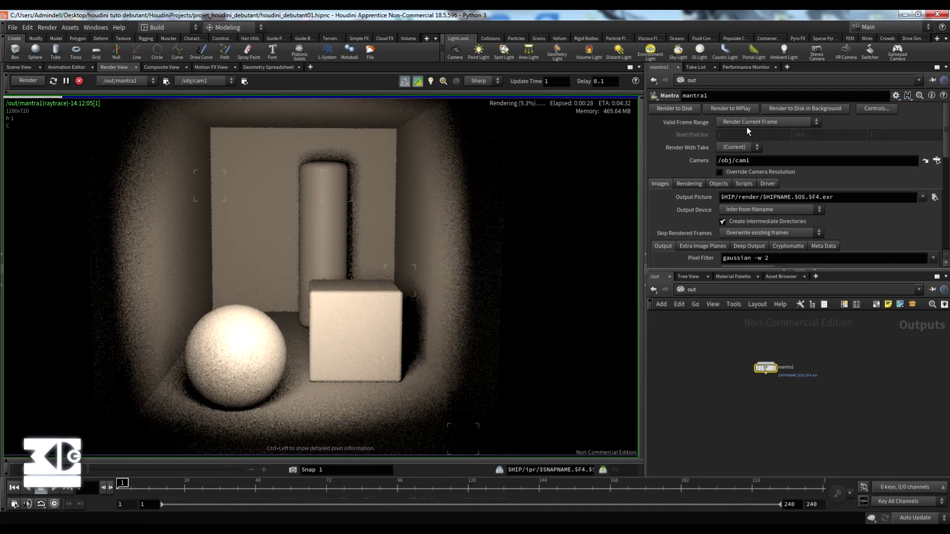
pyautogui.click(752, 125)
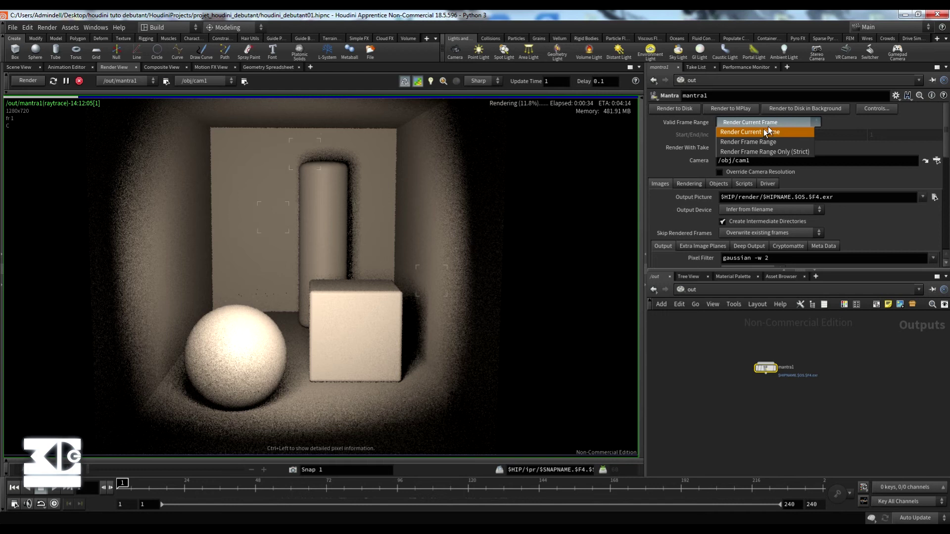
pyautogui.click(842, 124)
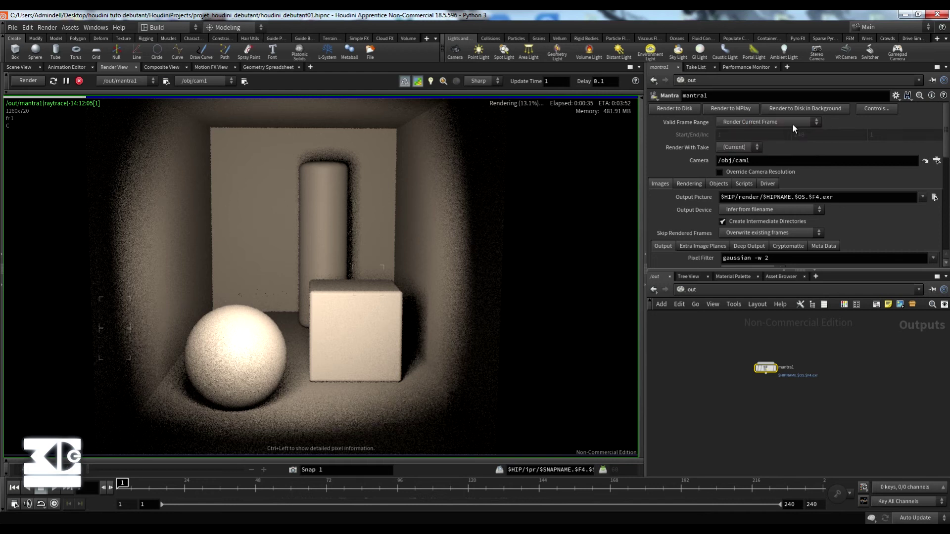
pyautogui.click(792, 124)
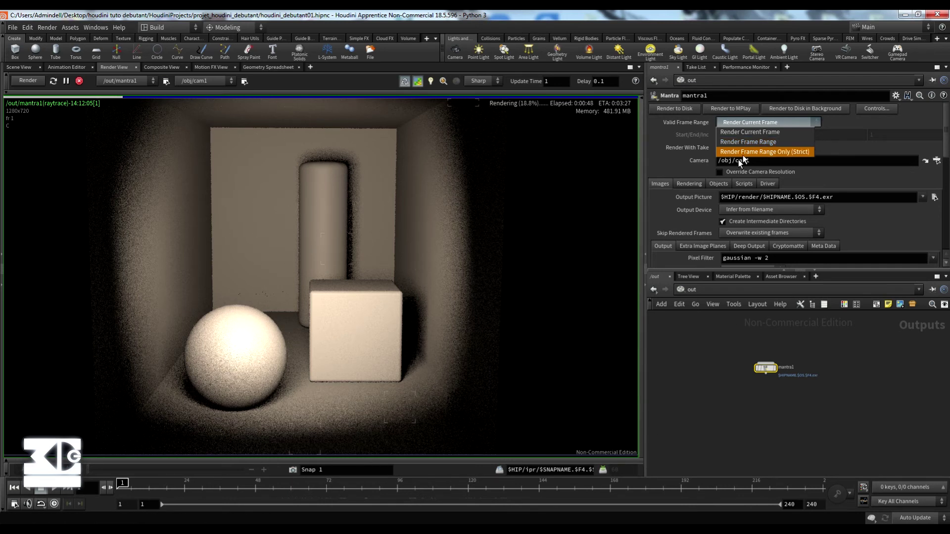
pyautogui.click(748, 142)
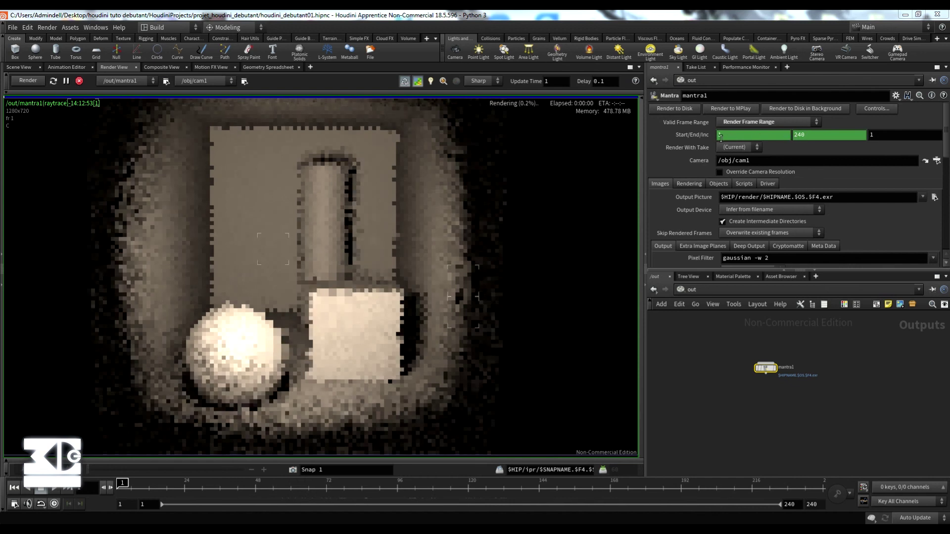
pyautogui.click(755, 124)
pyautogui.click(756, 124)
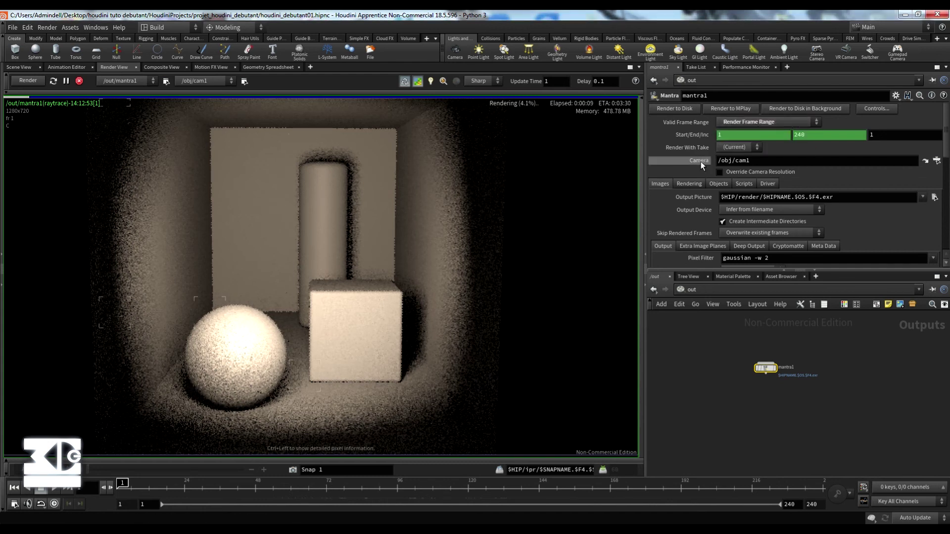
pyautogui.moveTo(760, 158); pyautogui.dragTo(692, 165)
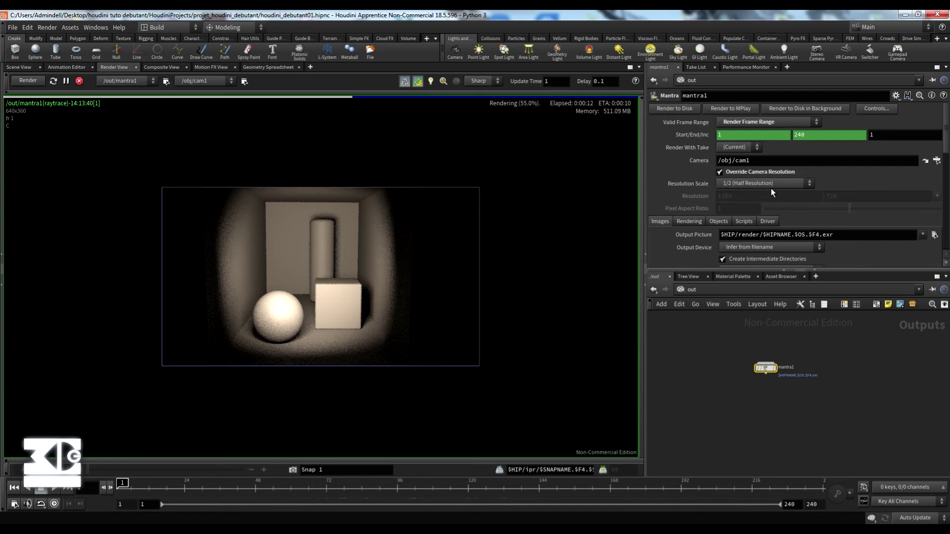
# - Review the Mantra node's resolution scale choices and turn off Override Camera Resolution
pyautogui.scroll(-3, 696, 198)
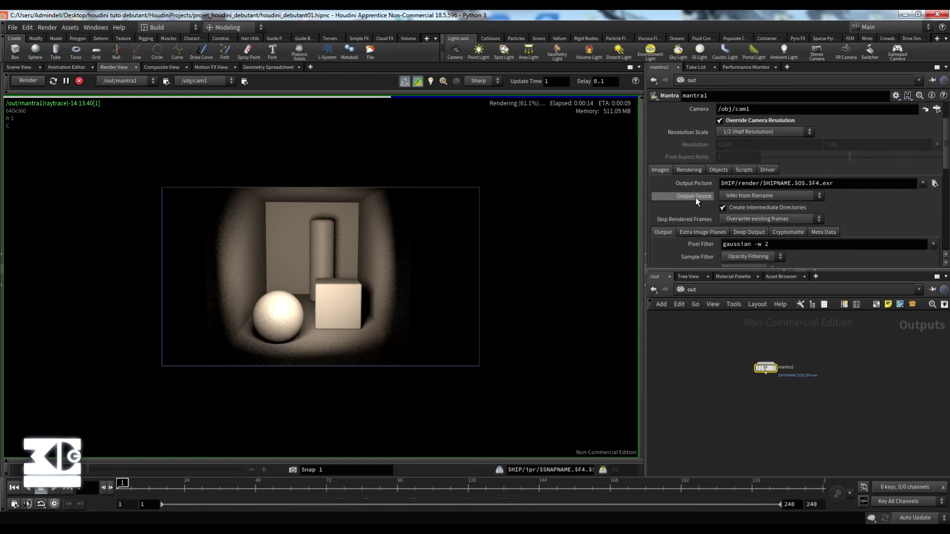
pyautogui.scroll(3, 699, 206)
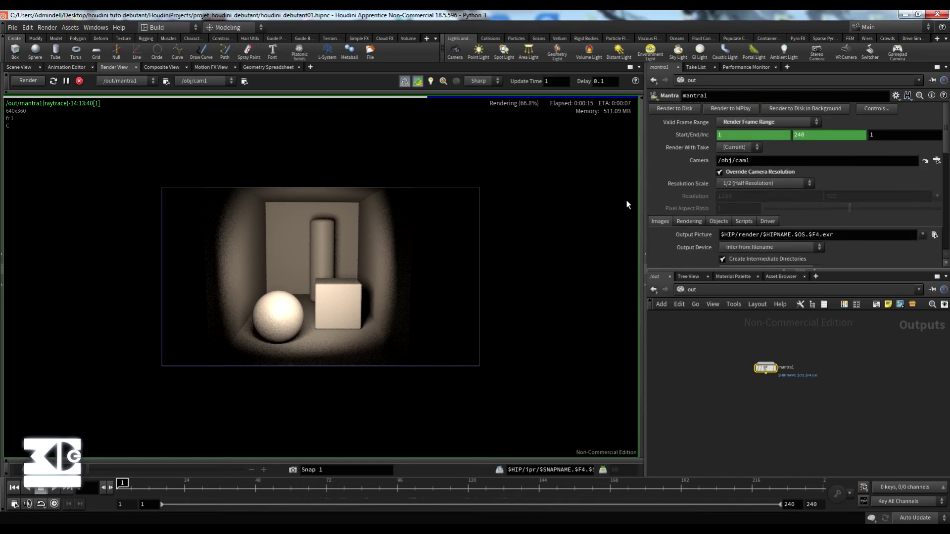
pyautogui.click(760, 183)
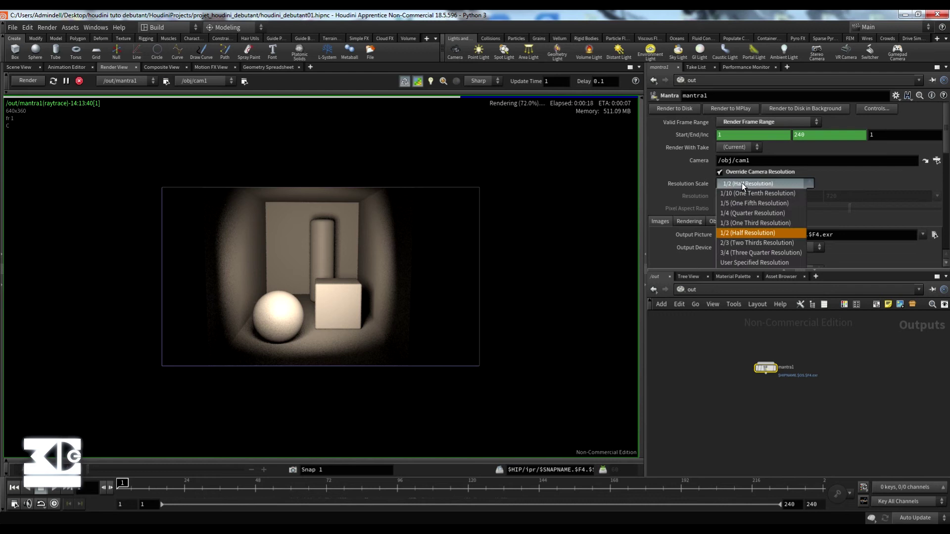
pyautogui.click(741, 183)
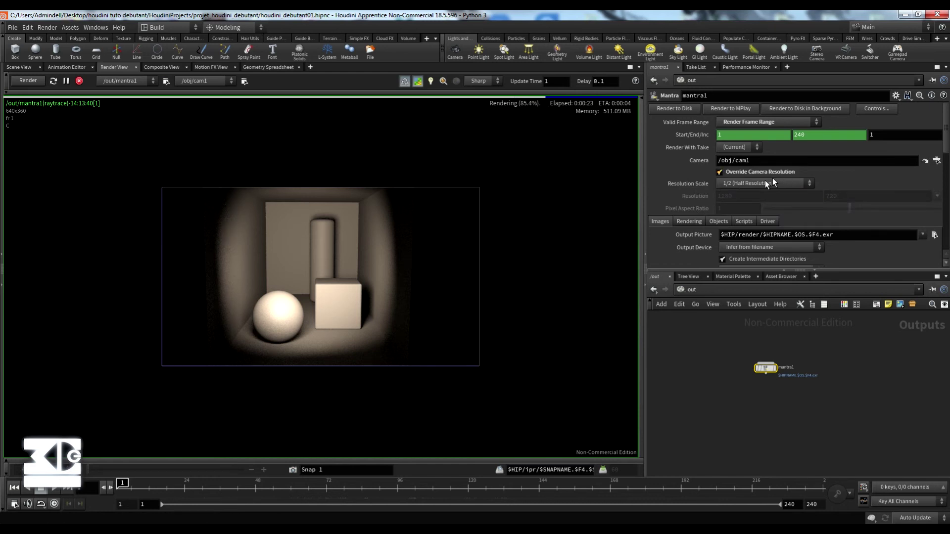
pyautogui.click(720, 172)
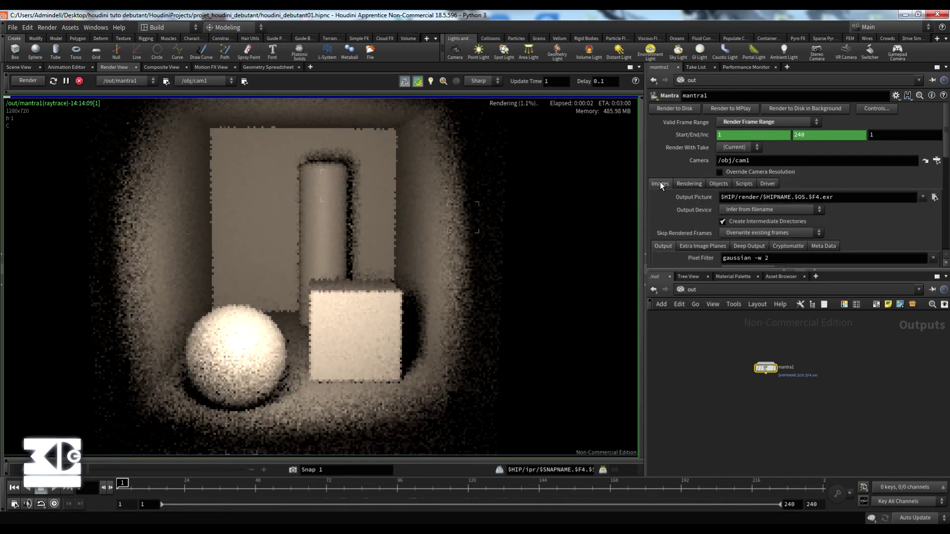
# - Examine the parts of the Output Picture path: the $HIP variable, render folder, file name variables and exr extension
pyautogui.scroll(-2, 660, 182)
pyautogui.moveTo(724, 172)
pyautogui.mouseDown()
pyautogui.moveTo(860, 172)
pyautogui.moveTo(710, 174)
pyautogui.mouseUp()
pyautogui.click(853, 172)
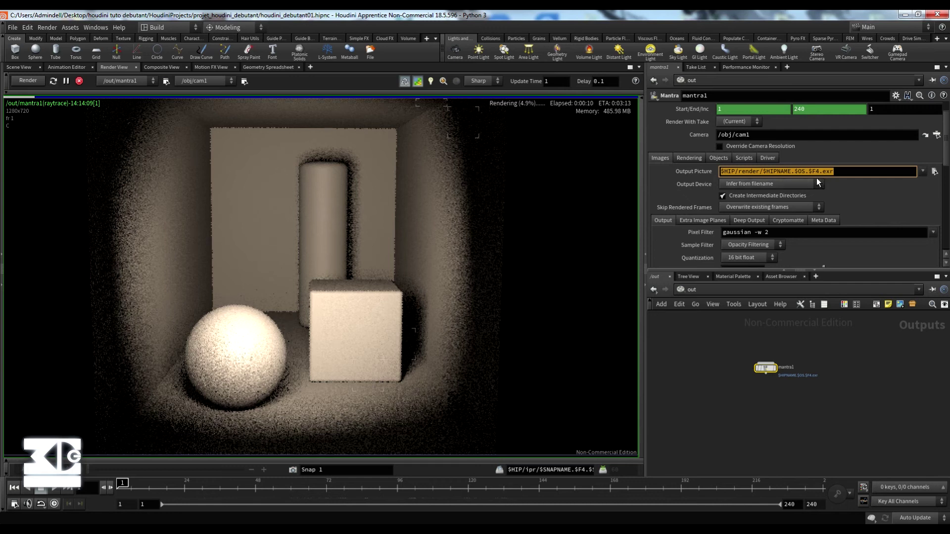
pyautogui.click(778, 170)
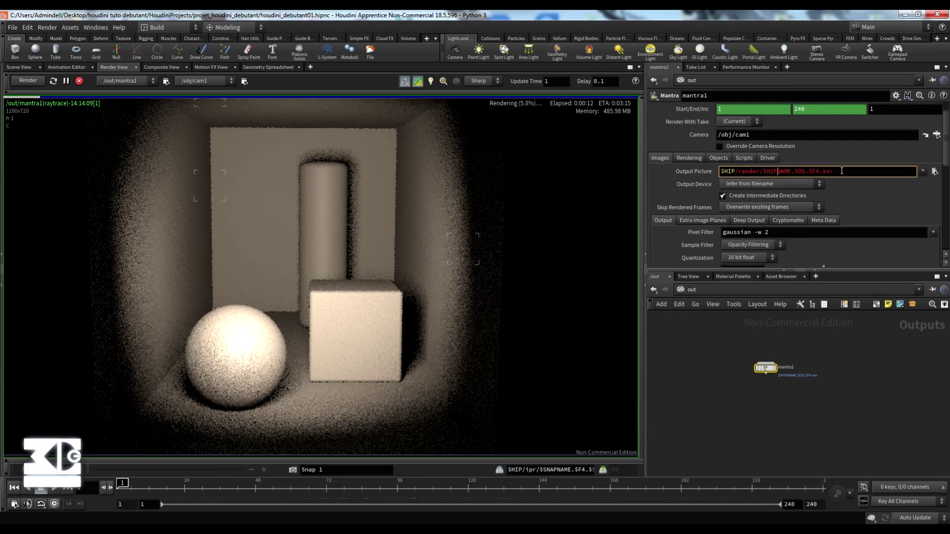
pyautogui.moveTo(841, 170); pyautogui.dragTo(739, 171)
pyautogui.click(735, 172)
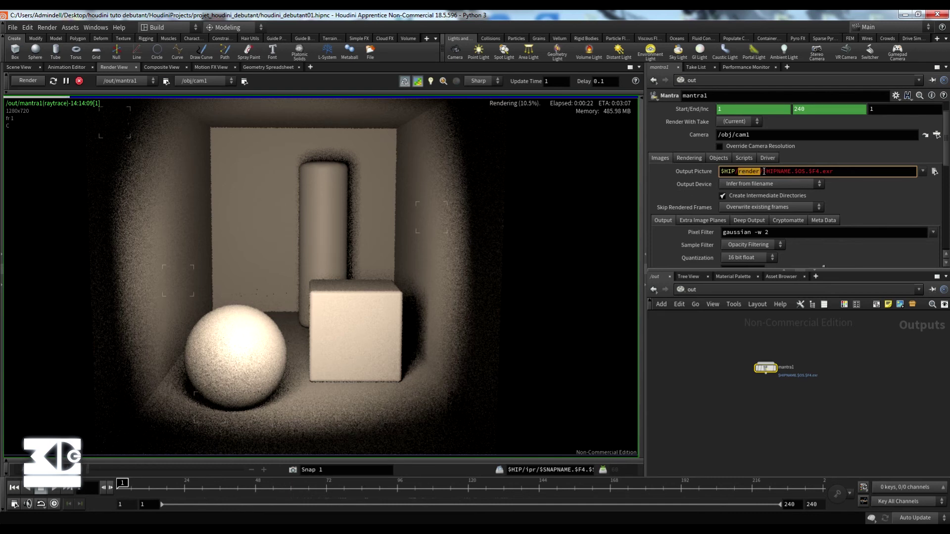
pyautogui.moveTo(764, 171); pyautogui.dragTo(843, 173)
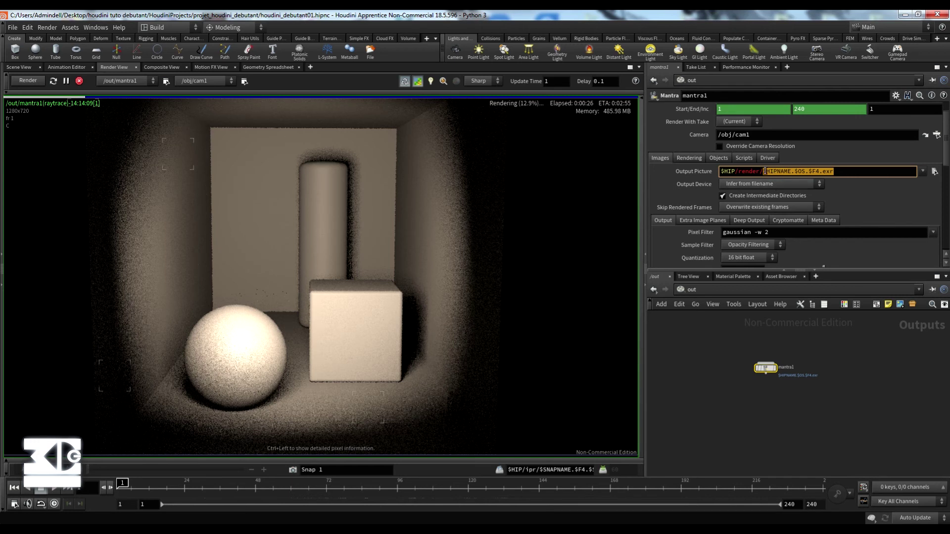
pyautogui.click(766, 172)
pyautogui.moveTo(798, 171); pyautogui.dragTo(855, 174)
pyautogui.click(845, 175)
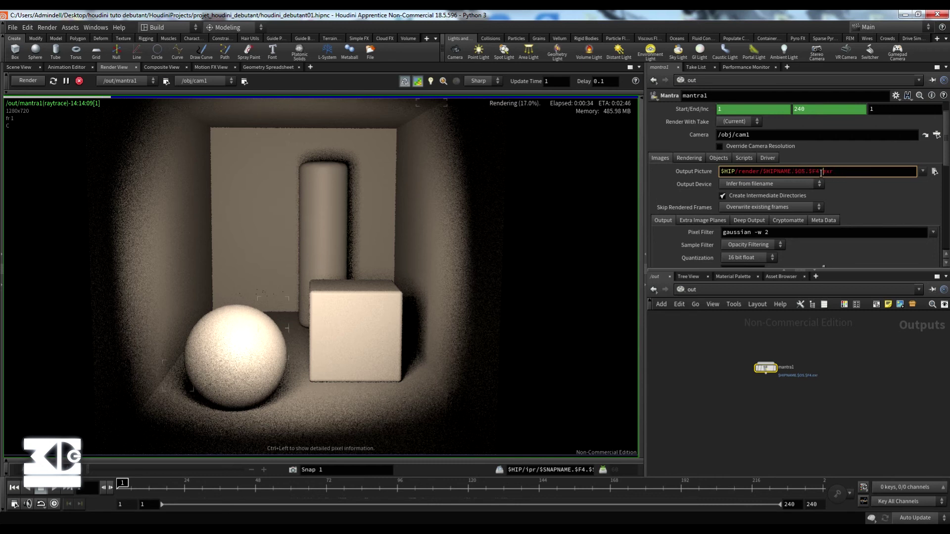
pyautogui.doubleClick(826, 172)
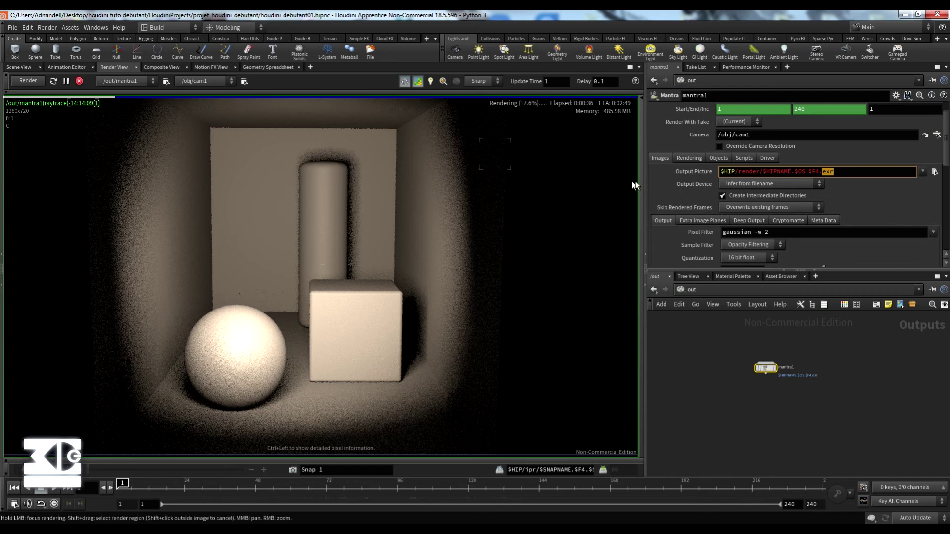
# - Look through the Mantra node's image output options and its Extra Image Planes settings, ending on the output options
pyautogui.scroll(-3, 683, 186)
pyautogui.scroll(-2, 674, 183)
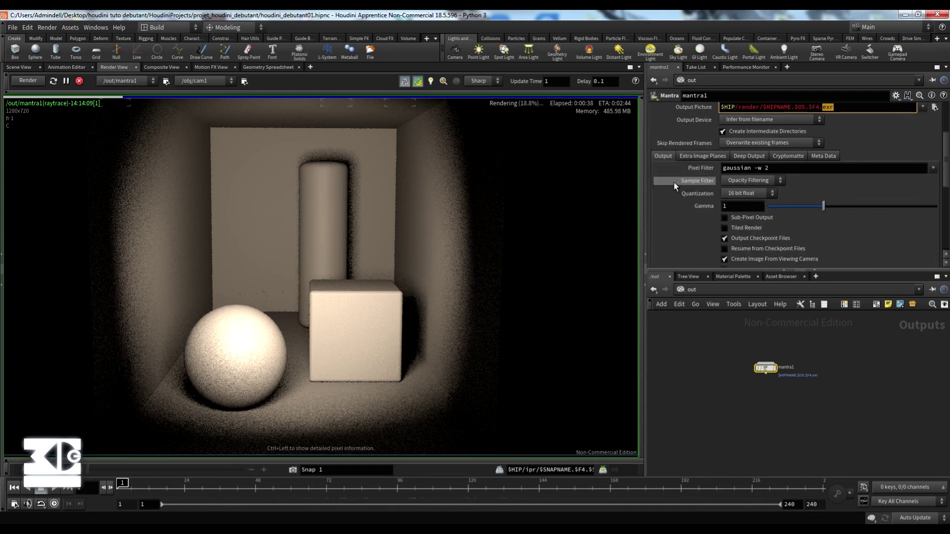
pyautogui.scroll(-1, 671, 159)
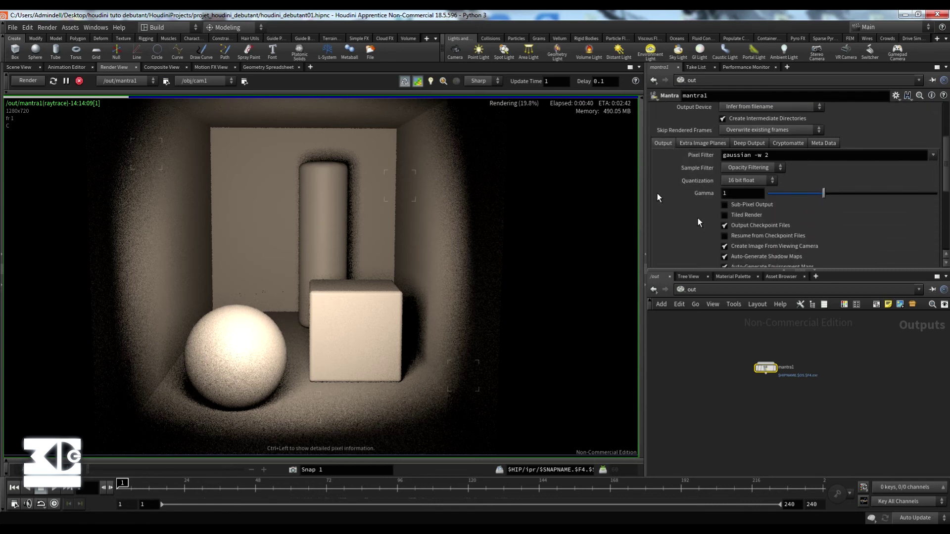
pyautogui.scroll(-5, 730, 242)
pyautogui.scroll(10, 711, 198)
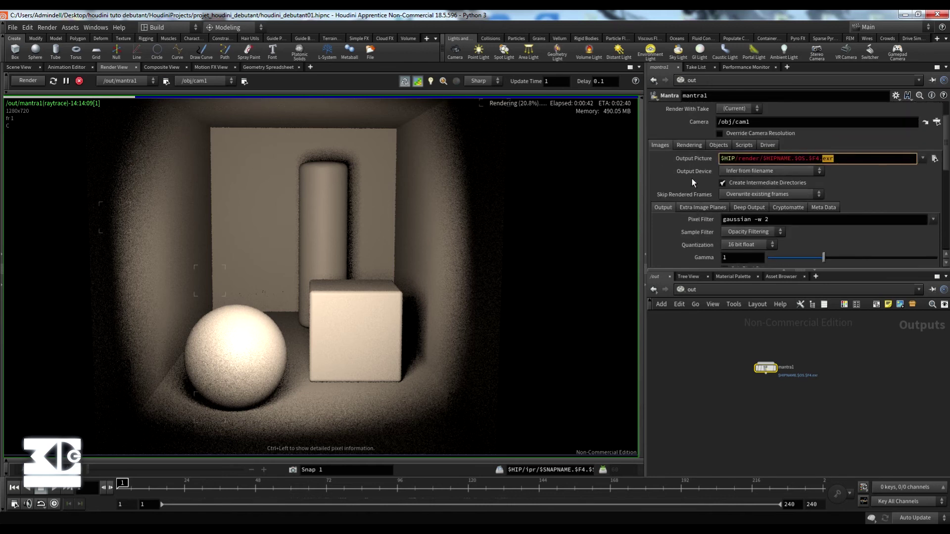
pyautogui.click(702, 208)
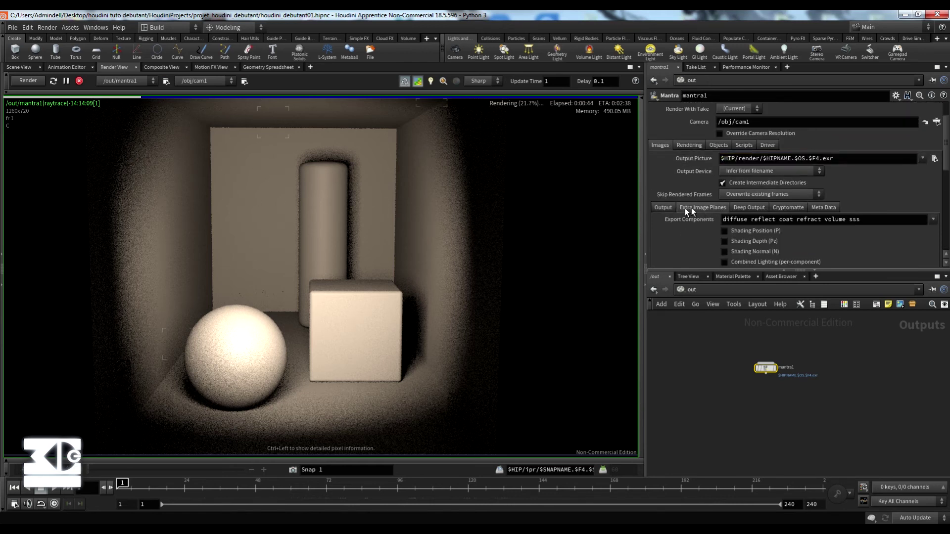
pyautogui.scroll(-3, 683, 204)
pyautogui.scroll(1, 683, 204)
pyautogui.click(662, 182)
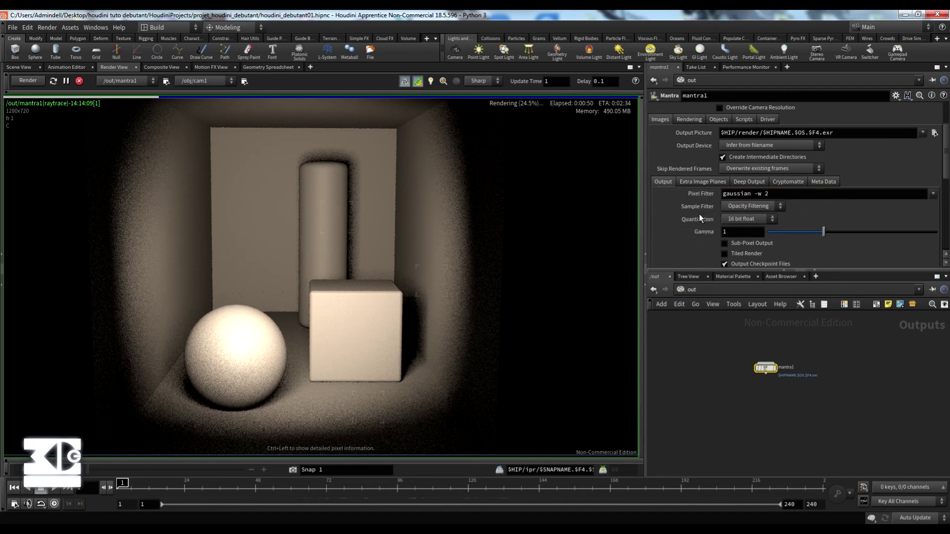
# - Examine the checkpoint and auto-generate map options, as well as the Export Components list of the extra image planes
pyautogui.scroll(-2, 699, 214)
pyautogui.scroll(-5, 725, 201)
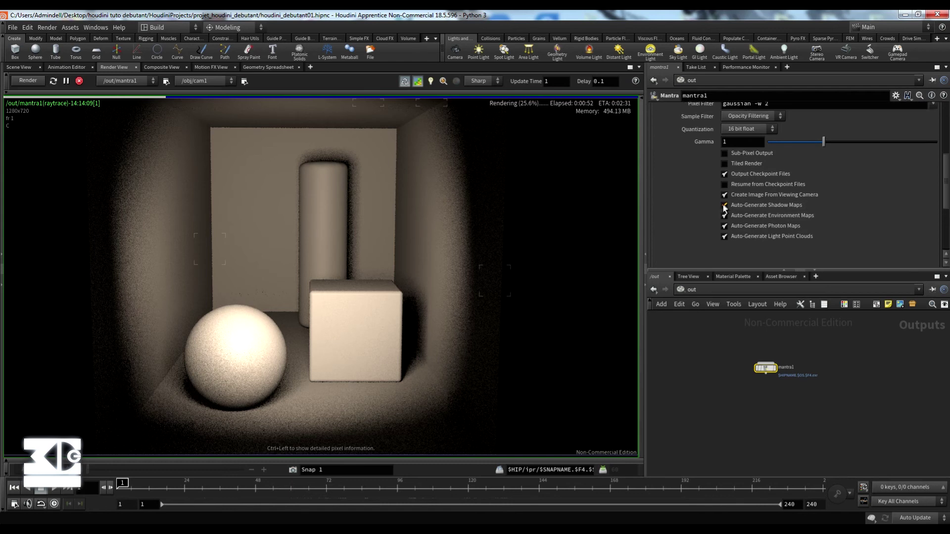
pyautogui.scroll(5, 724, 205)
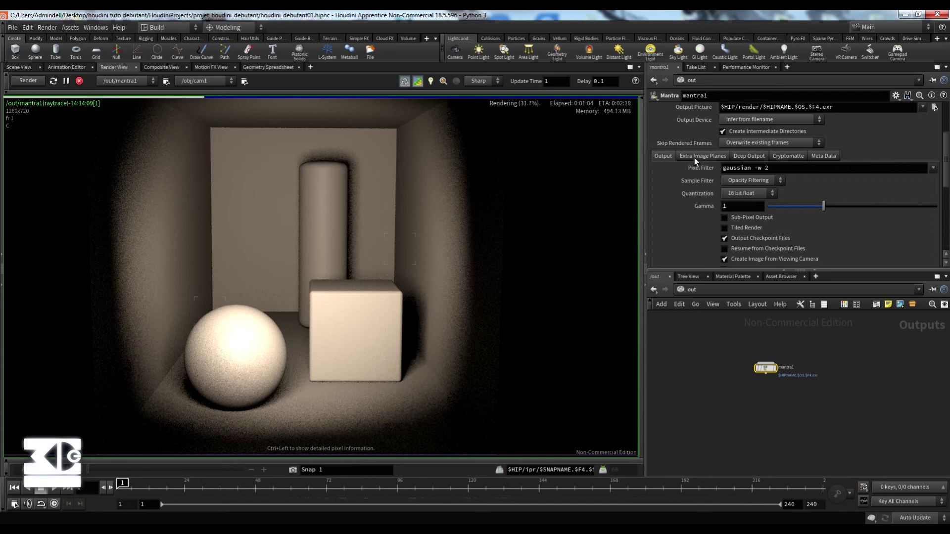
pyautogui.click(727, 208)
pyautogui.click(694, 155)
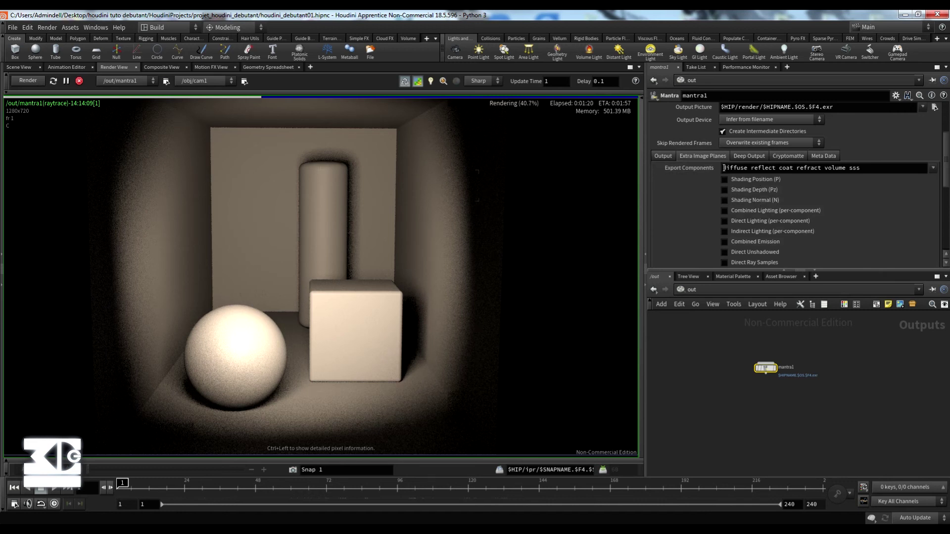
pyautogui.moveTo(724, 168); pyautogui.dragTo(852, 181)
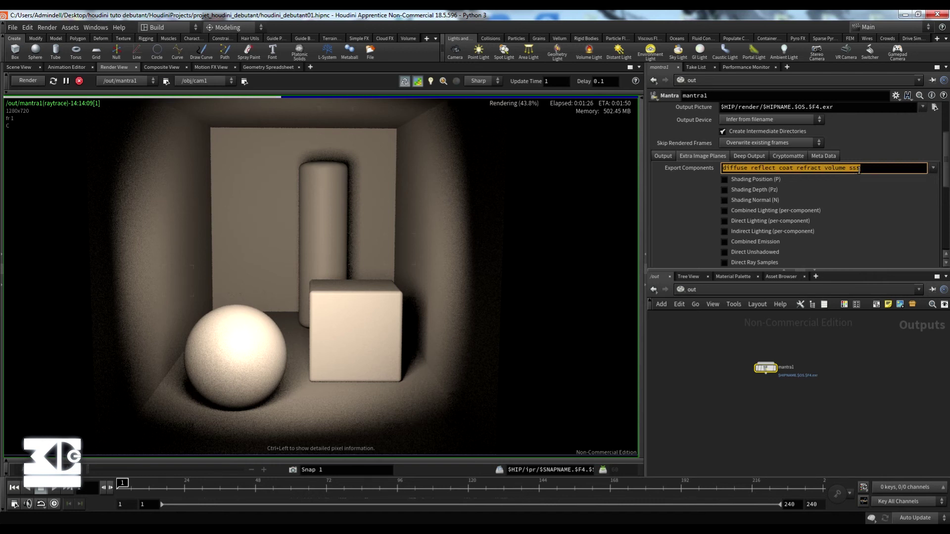
pyautogui.scroll(1, 859, 170)
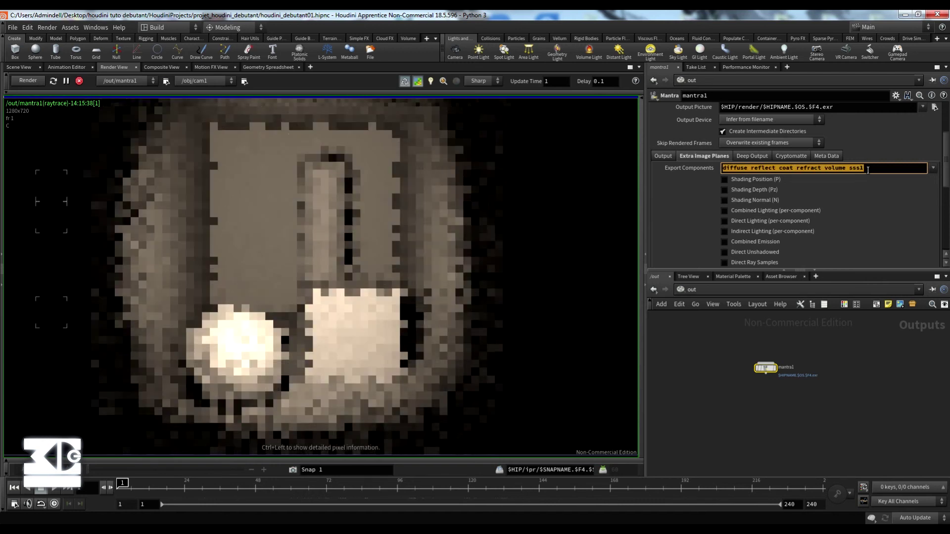
pyautogui.click(864, 168)
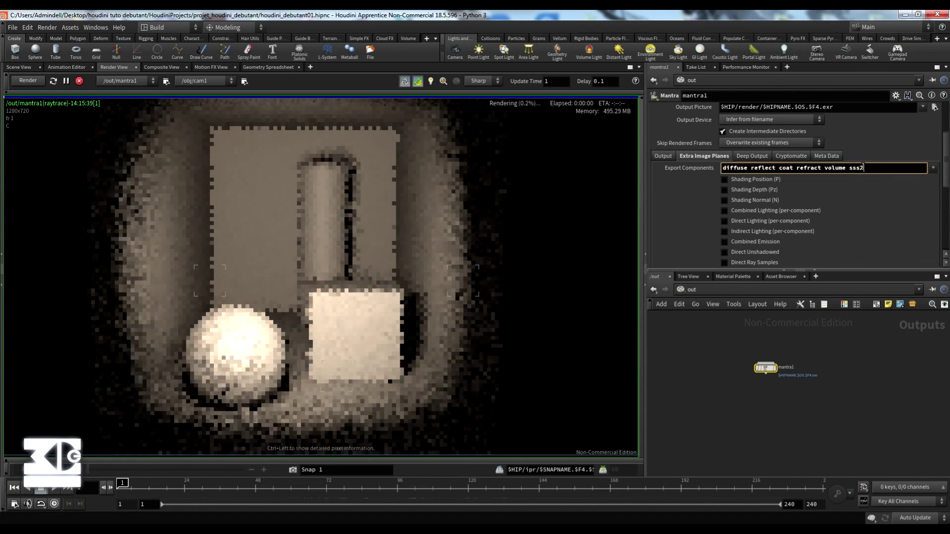
pyautogui.press('BackSpace')
pyautogui.click(892, 213)
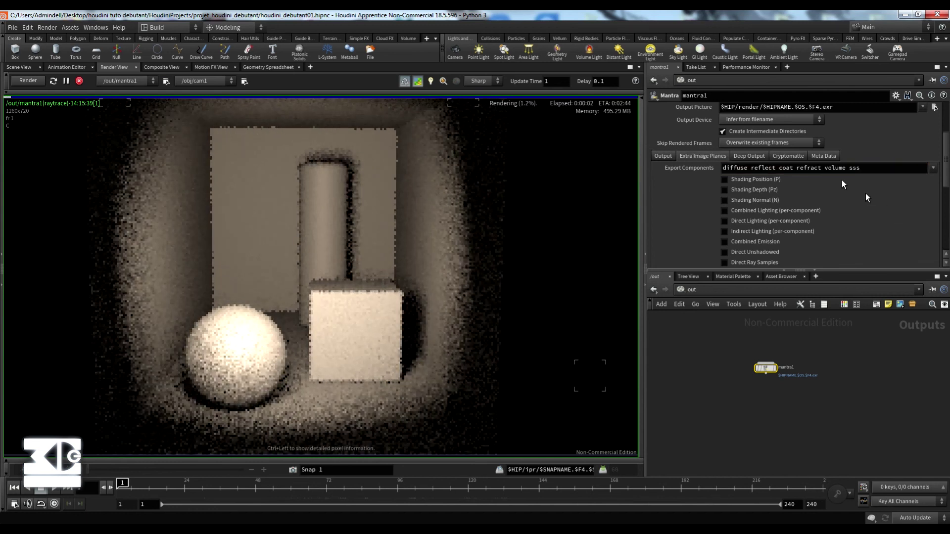
# - Look through the shading, lighting, ray sample and surface passes offered as extra image planes
pyautogui.scroll(-1, 815, 171)
pyautogui.scroll(-5, 815, 168)
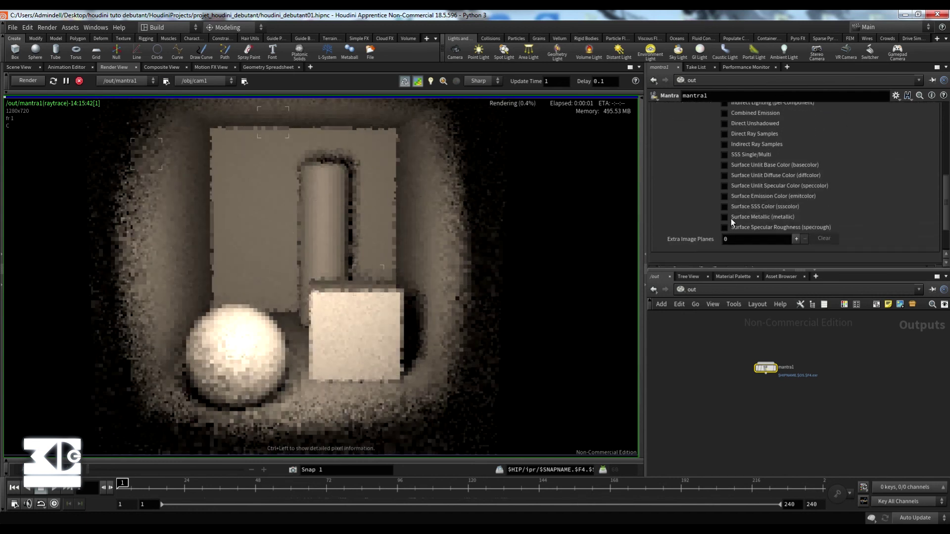
pyautogui.scroll(7, 715, 175)
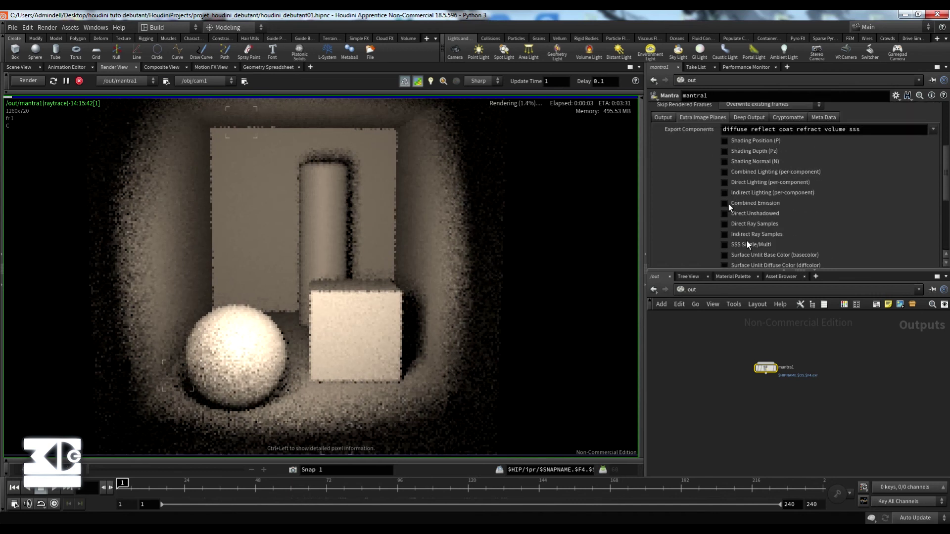
pyautogui.scroll(-4, 720, 178)
pyautogui.scroll(-4, 721, 178)
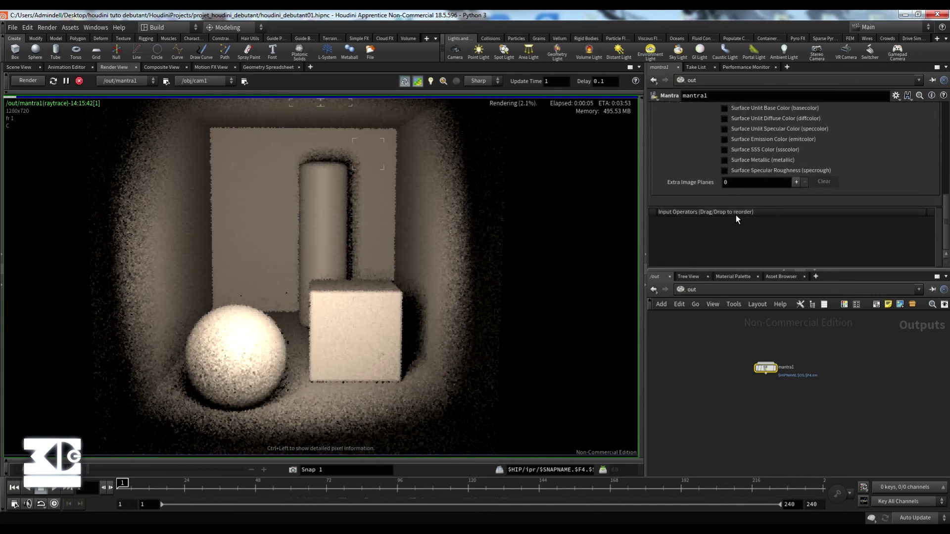
pyautogui.scroll(1, 721, 176)
pyautogui.scroll(8, 721, 176)
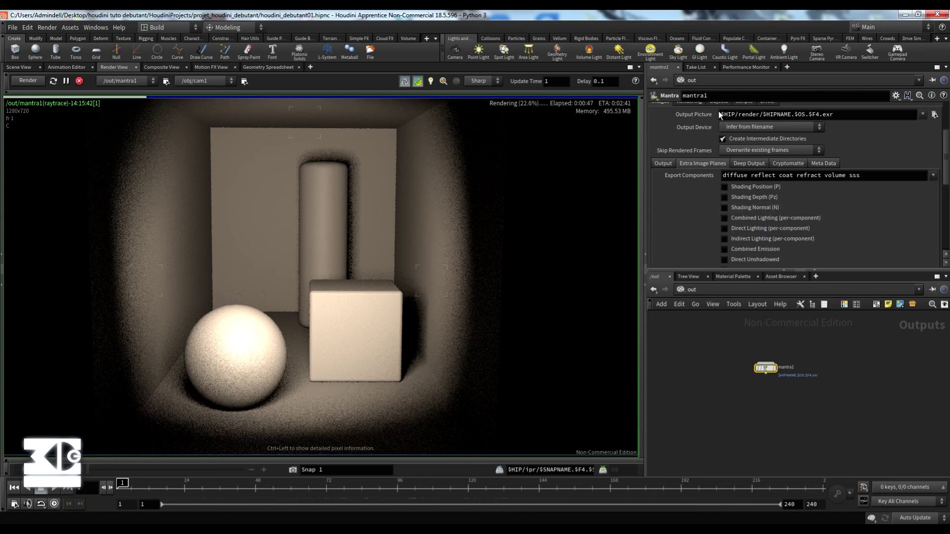
pyautogui.scroll(1, 739, 188)
# - Examine the Deep Output and Cryptomatte settings and return to the list of extra image planes
pyautogui.click(749, 177)
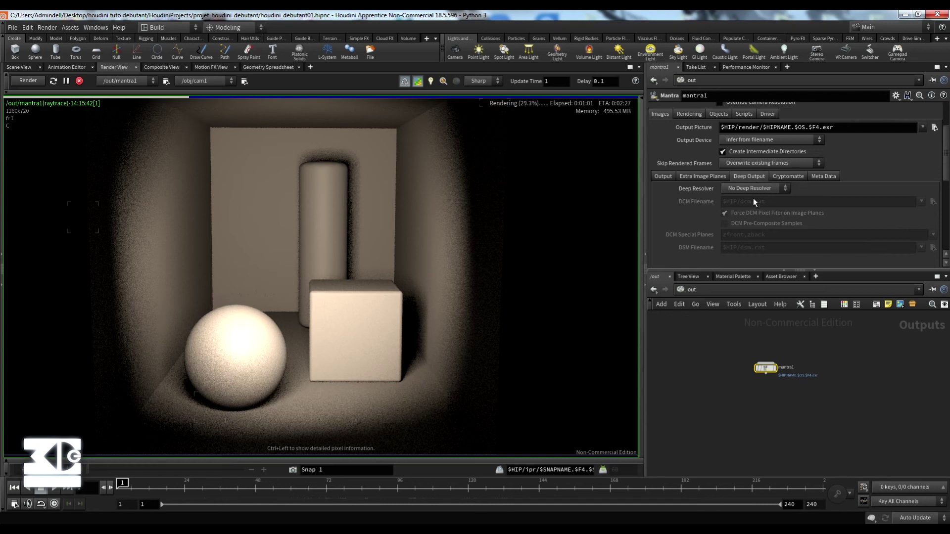
pyautogui.scroll(-2, 743, 202)
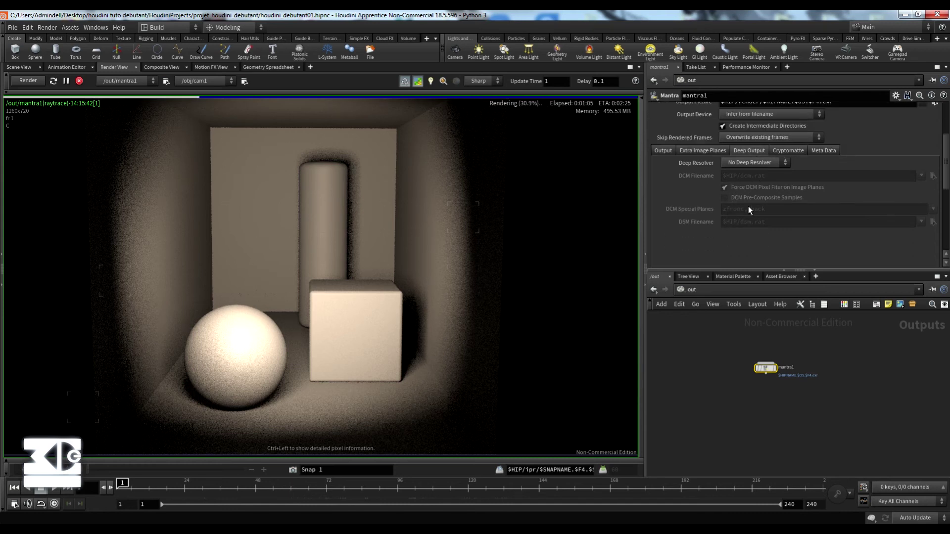
pyautogui.scroll(3, 750, 204)
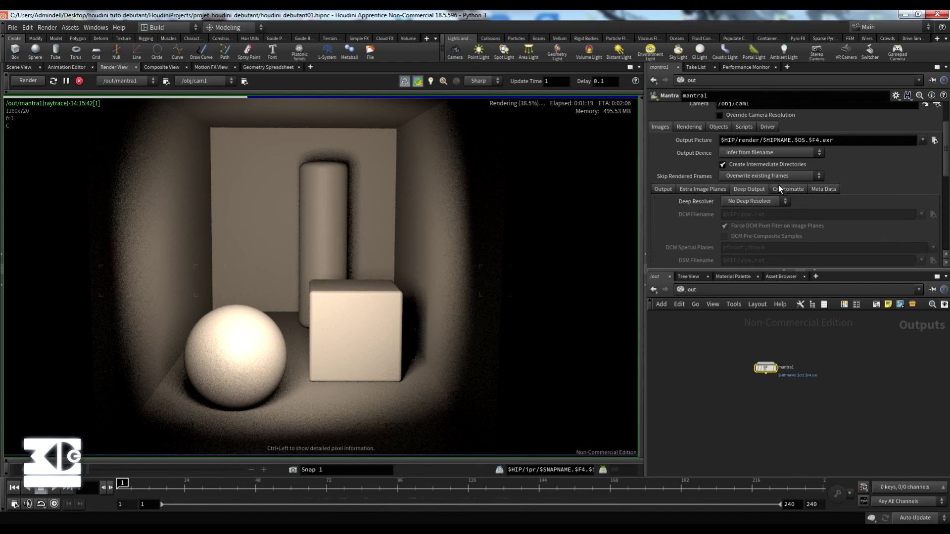
pyautogui.click(779, 188)
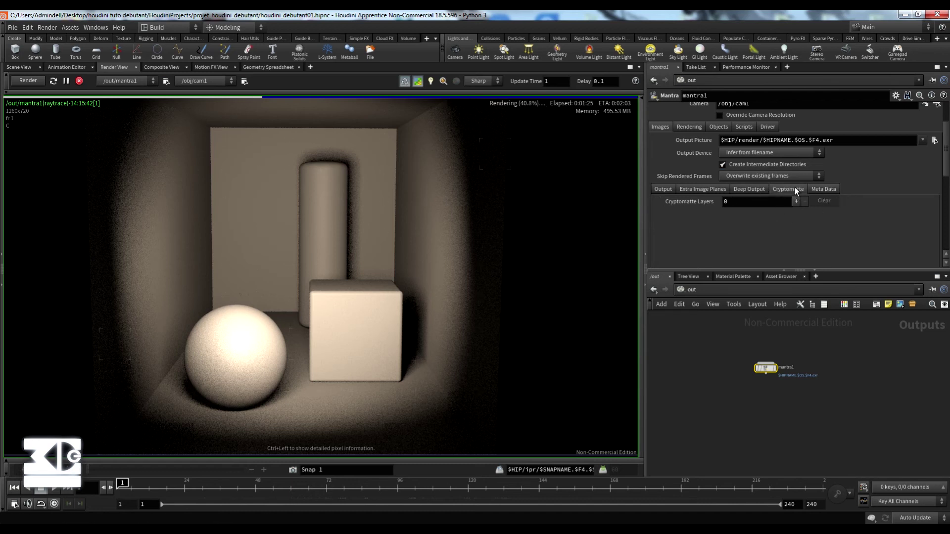
pyautogui.click(724, 190)
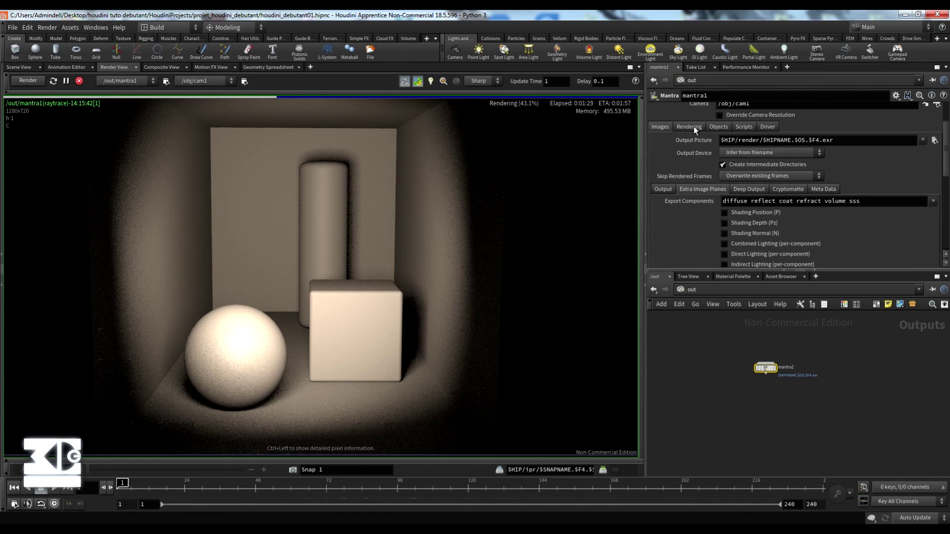
pyautogui.scroll(-4, 691, 173)
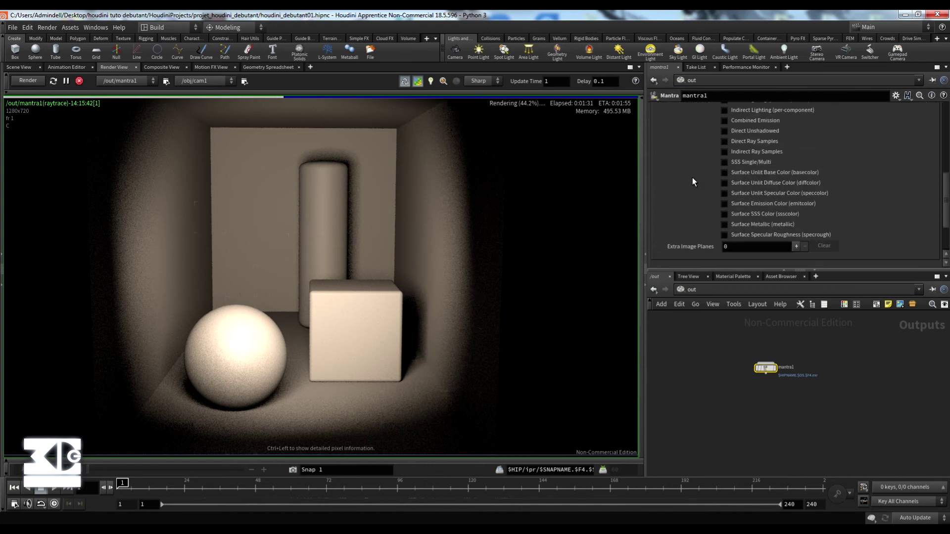
pyautogui.scroll(4, 693, 177)
# - Set the Mantra node's rendering engine to Physically Based Rendering
pyautogui.click(691, 126)
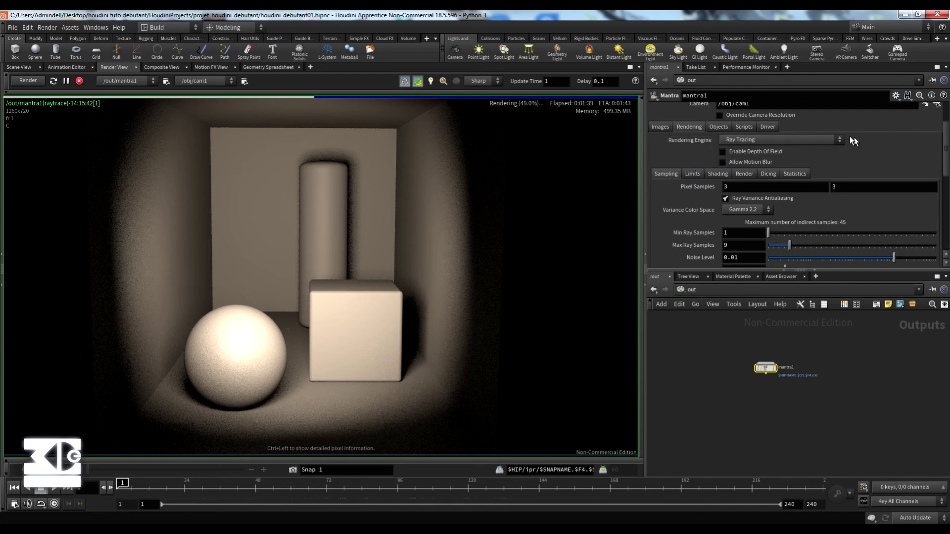
pyautogui.click(825, 141)
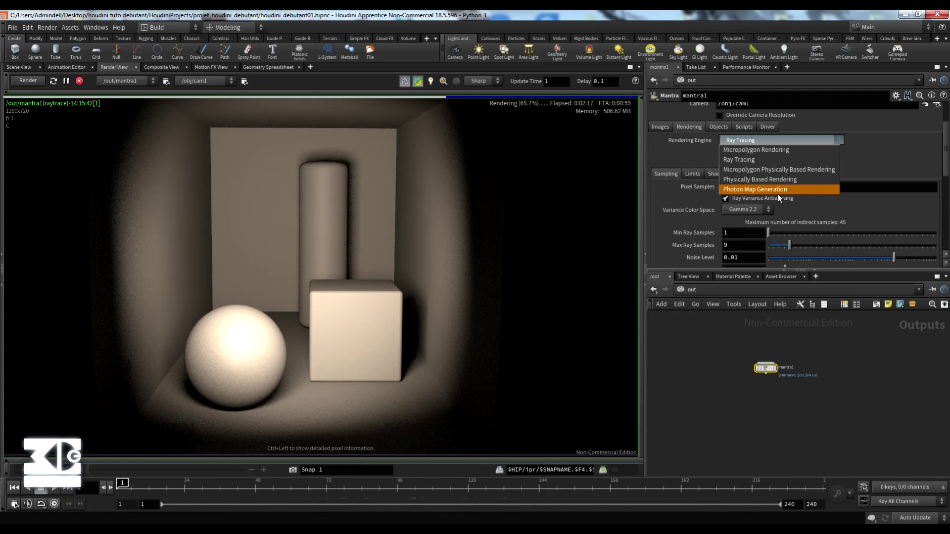
pyautogui.click(785, 181)
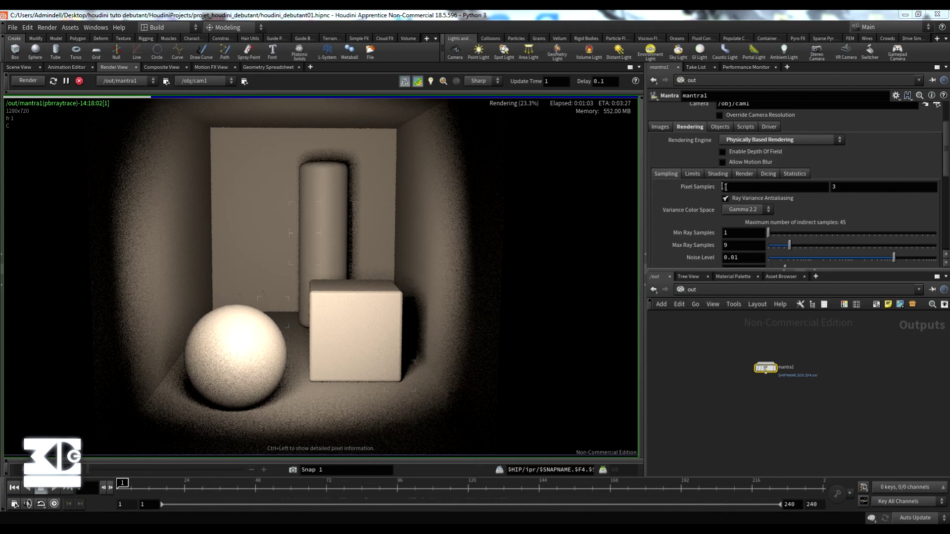
# - Enter 3 as the first Pixel Samples value and inspect the noise in the corridor render
pyautogui.write('3')
pyautogui.press('Tab')
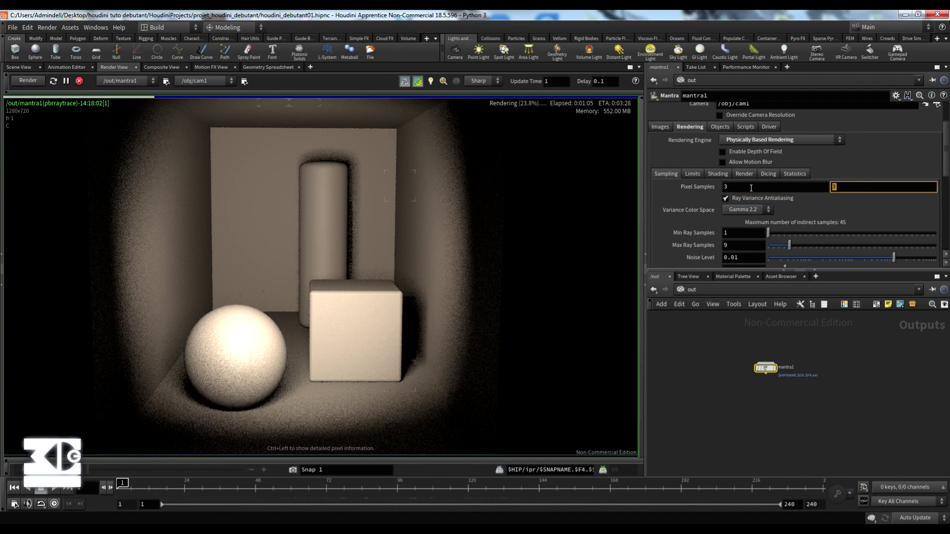
pyautogui.moveTo(751, 188); pyautogui.dragTo(723, 188)
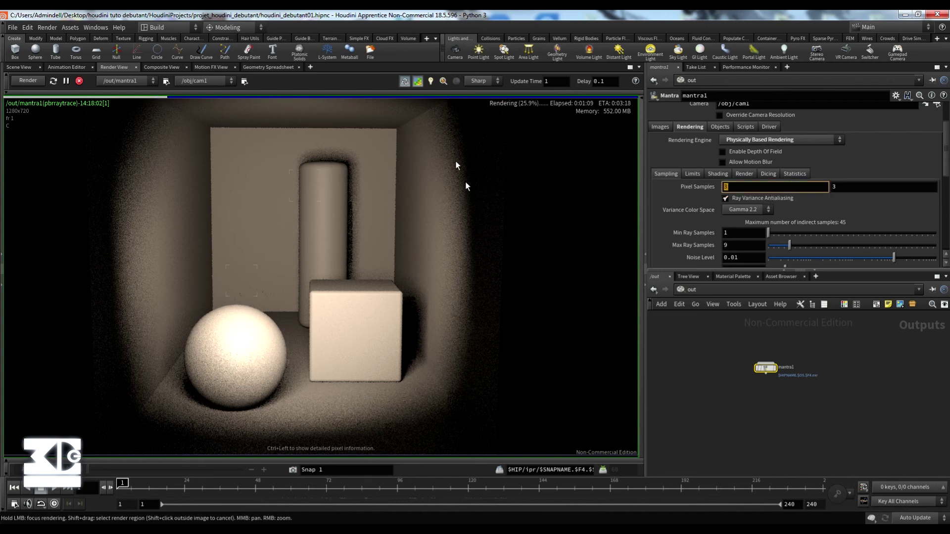
pyautogui.click(447, 139)
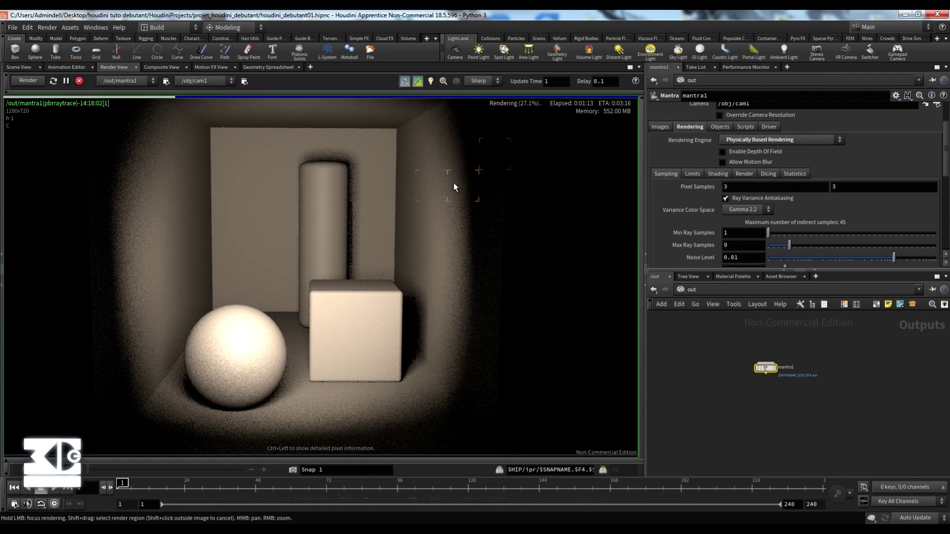
pyautogui.click(743, 189)
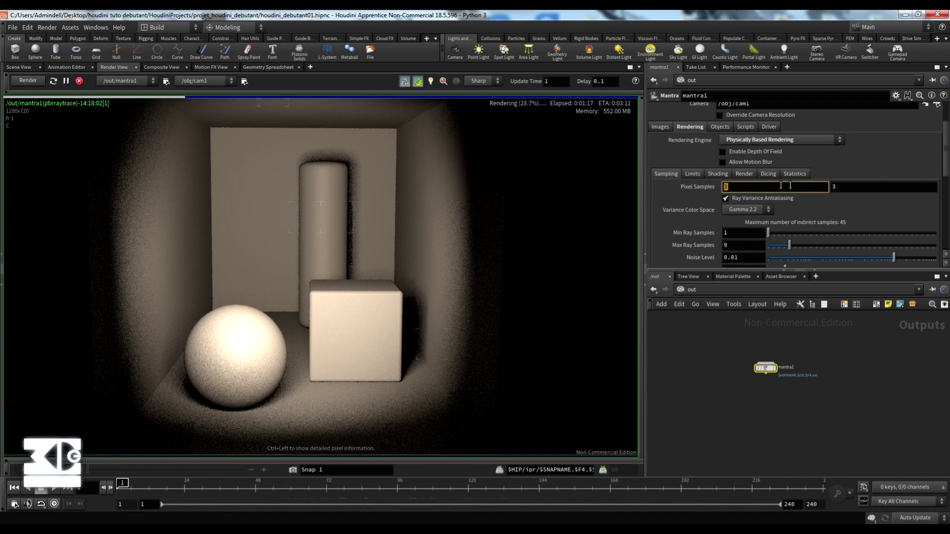
pyautogui.click(667, 174)
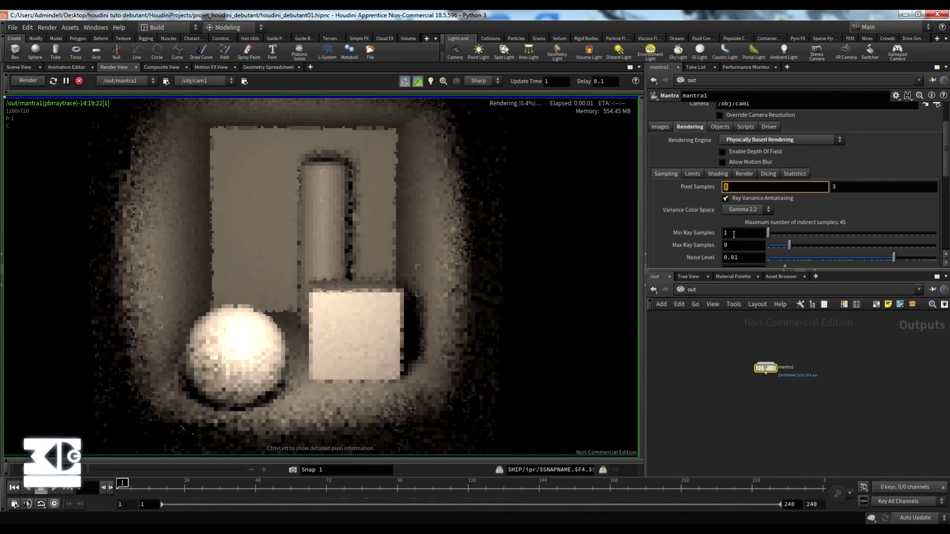
# - Look through the sampling settings, from the min and max ray samples and noise level to the individual quality and volume values
pyautogui.scroll(-3, 708, 228)
pyautogui.scroll(-1, 709, 231)
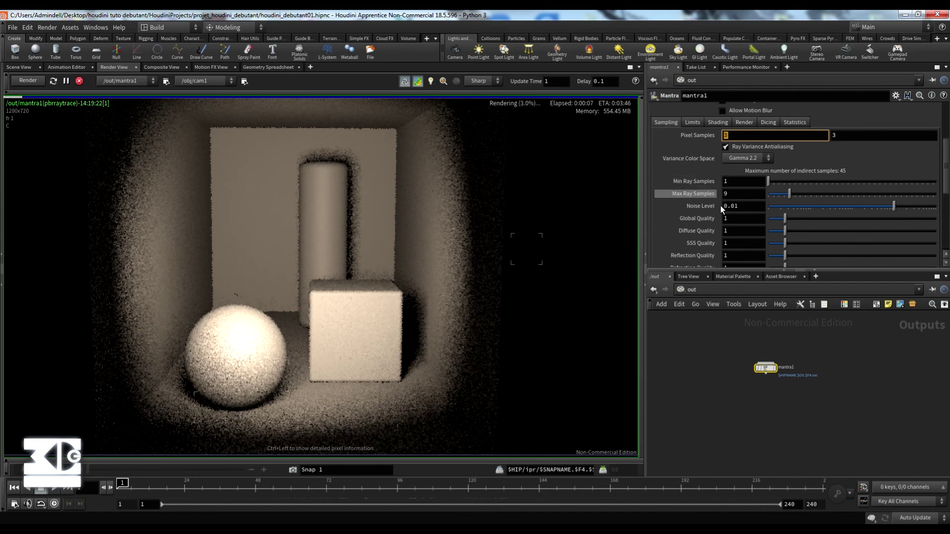
pyautogui.scroll(-5, 710, 192)
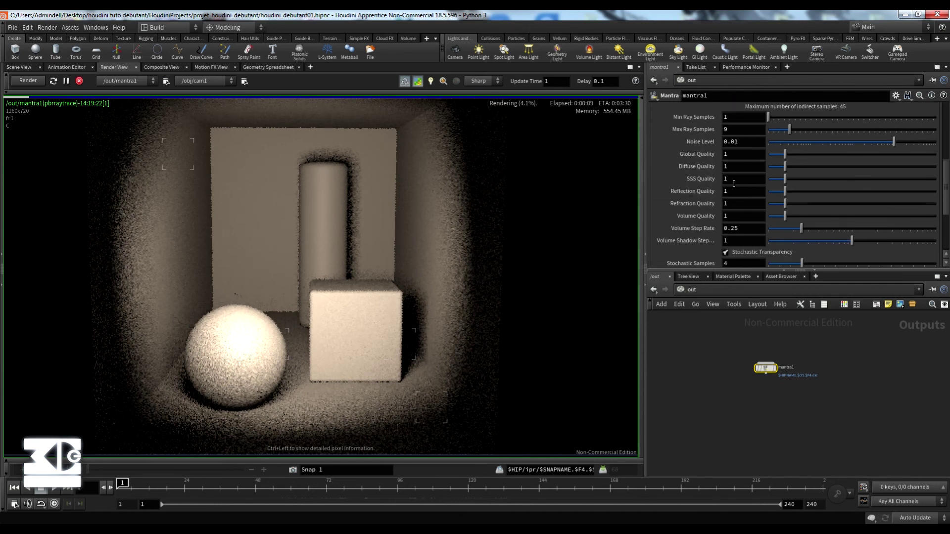
pyautogui.scroll(-2, 733, 183)
pyautogui.scroll(5, 738, 186)
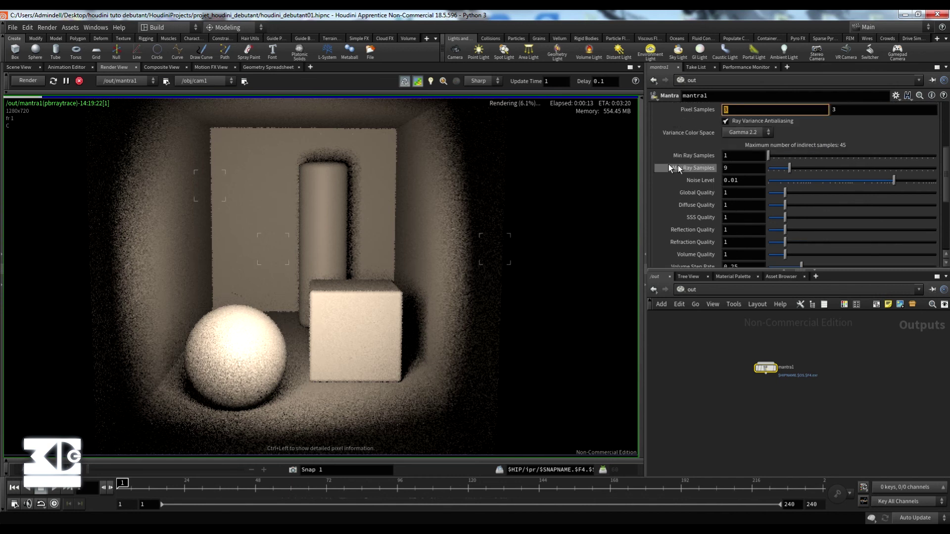
pyautogui.scroll(3, 711, 173)
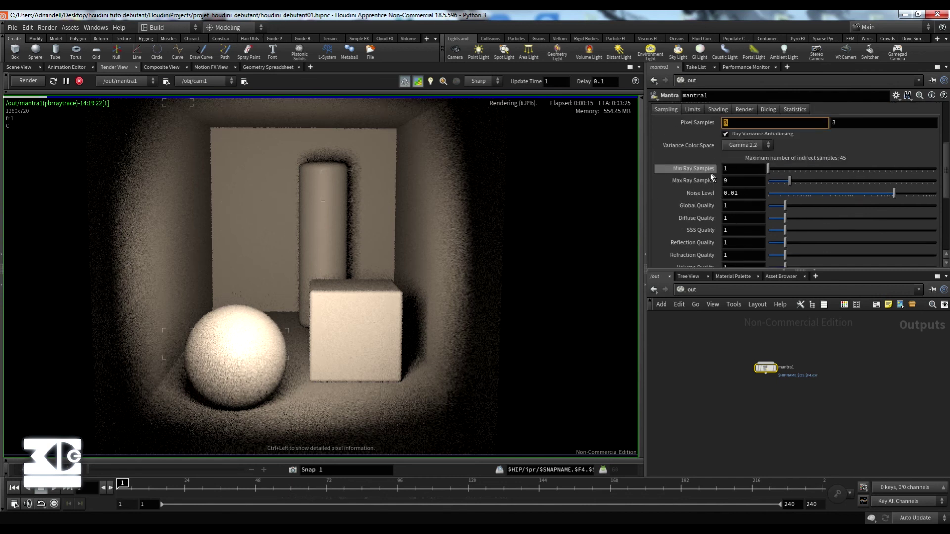
pyautogui.scroll(-4, 699, 206)
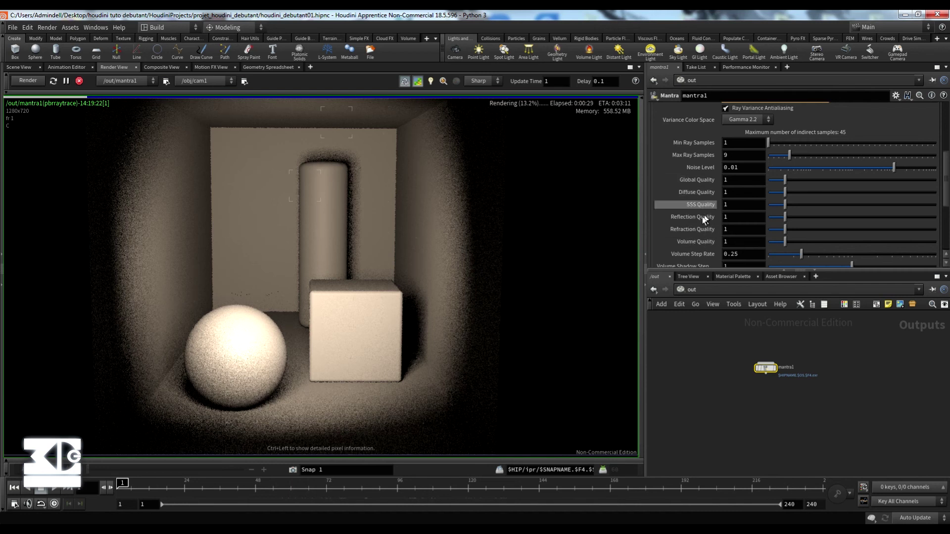
pyautogui.scroll(3, 708, 206)
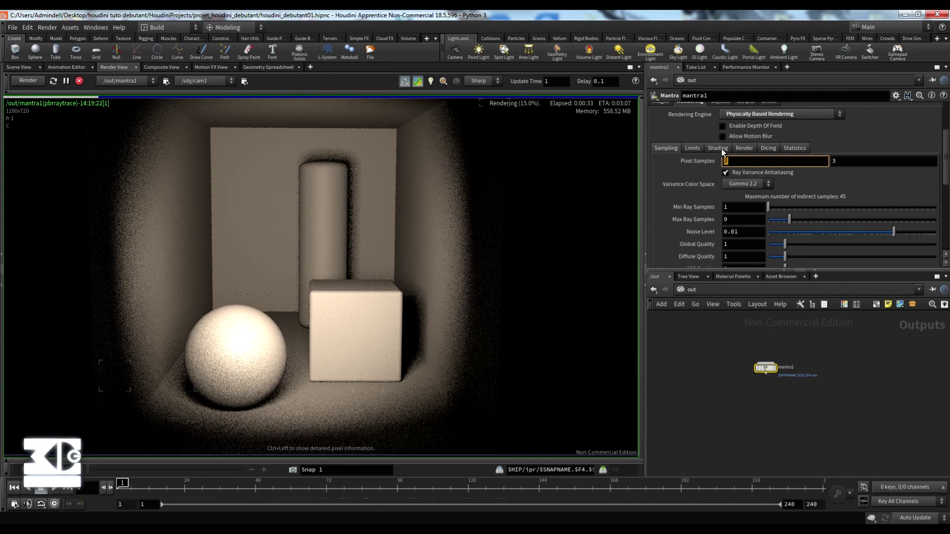
# - Examine the Limits, Shading, Render, Dicing and Statistics settings of the rendering options, ending on the remaining sampling parameters
pyautogui.click(694, 148)
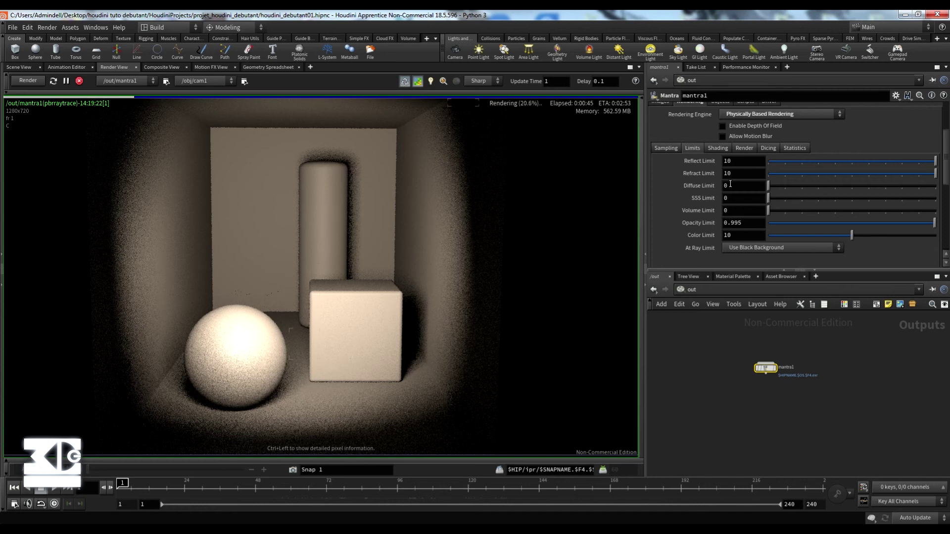
pyautogui.click(721, 148)
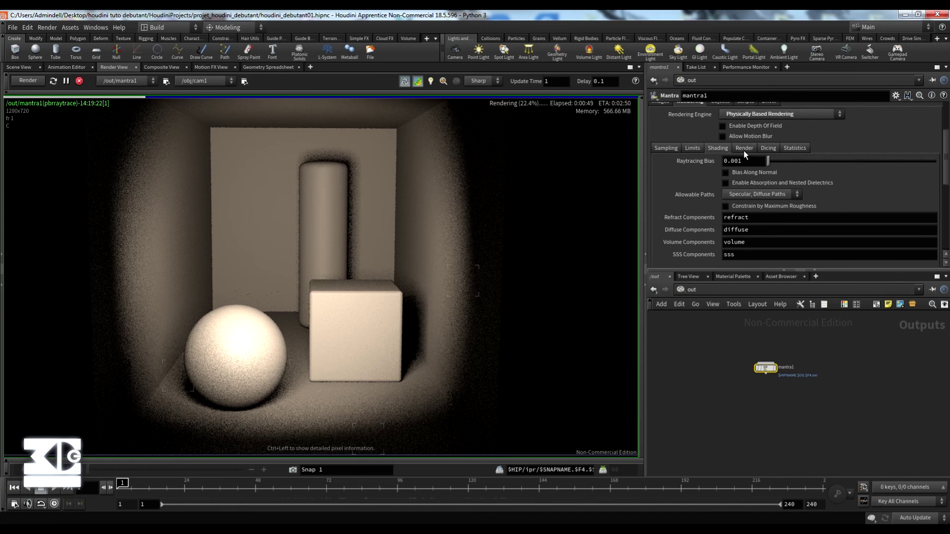
pyautogui.click(745, 150)
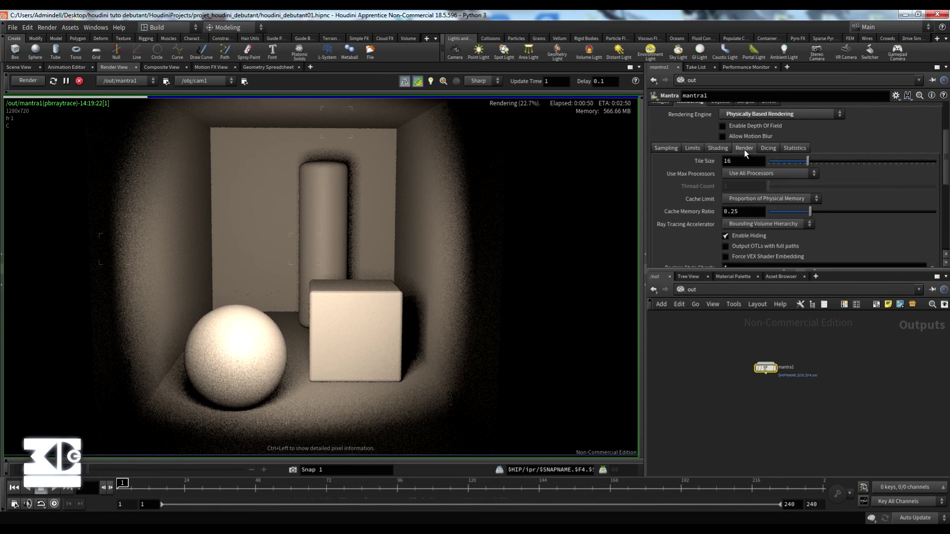
pyautogui.click(777, 147)
pyautogui.click(801, 147)
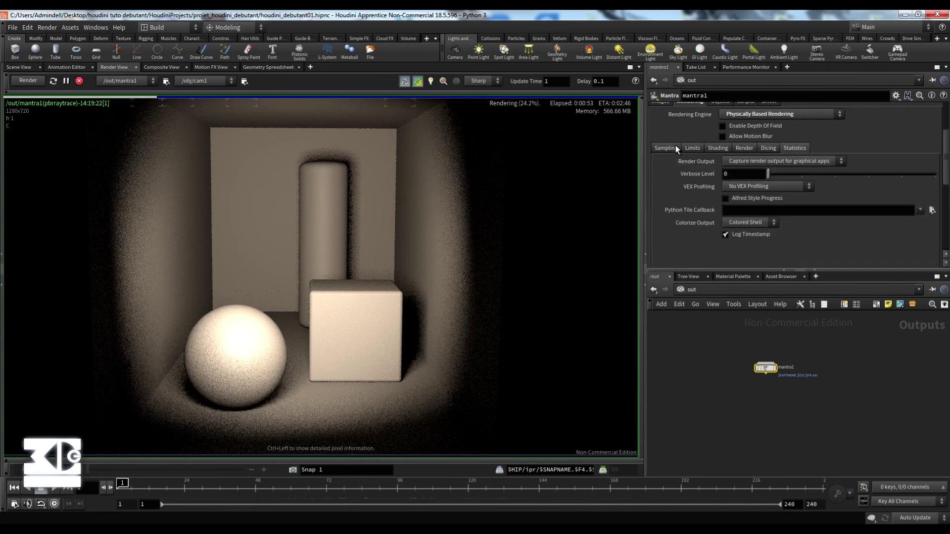
pyautogui.click(674, 148)
pyautogui.scroll(-2, 679, 212)
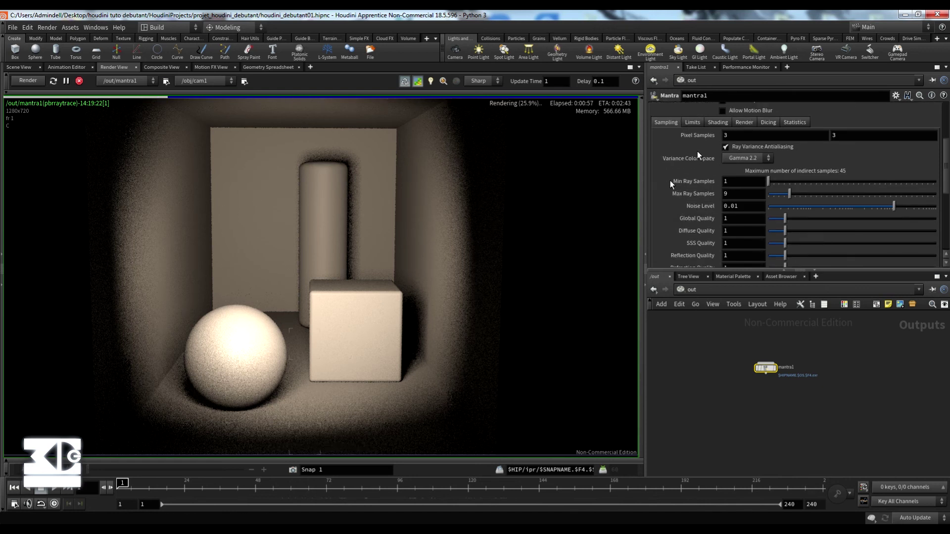
pyautogui.scroll(-5, 700, 195)
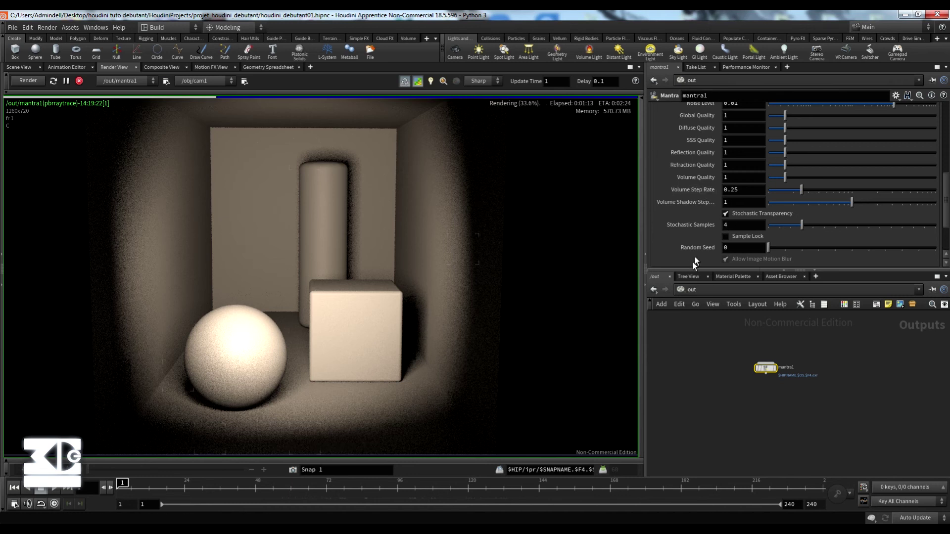
# - Stop the running render and set the Mantra node's Valid Frame Range to Render Current Frame
pyautogui.click(79, 81)
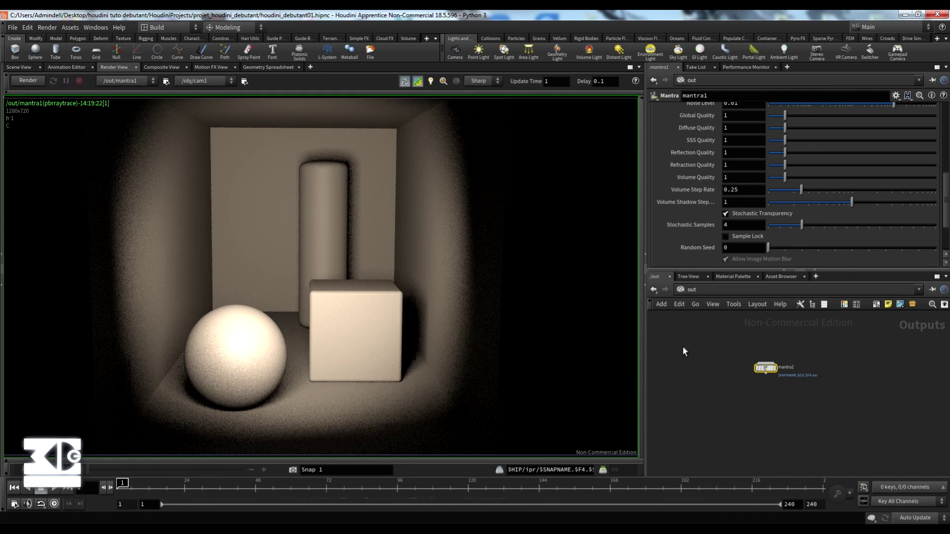
pyautogui.moveTo(687, 350); pyautogui.dragTo(700, 365, button='middle')
pyautogui.scroll(6, 711, 178)
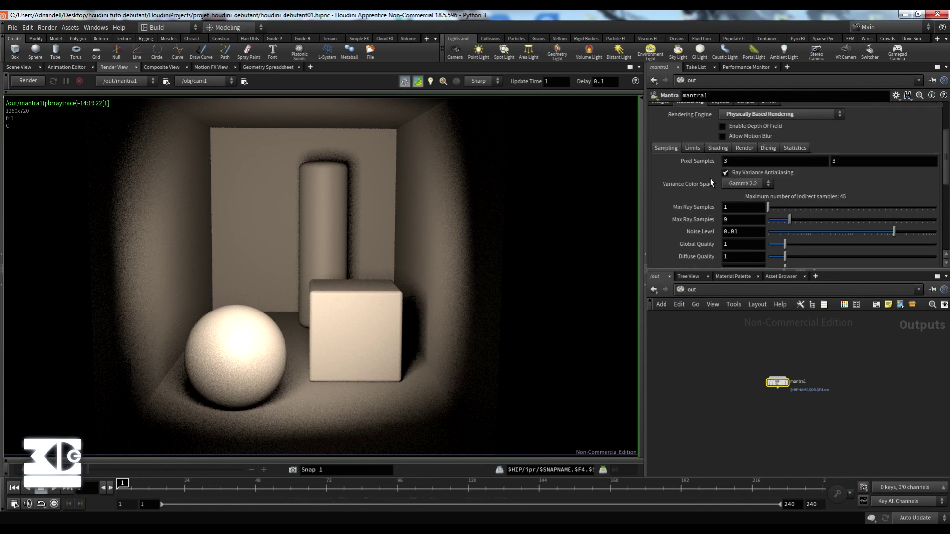
pyautogui.scroll(1, 708, 179)
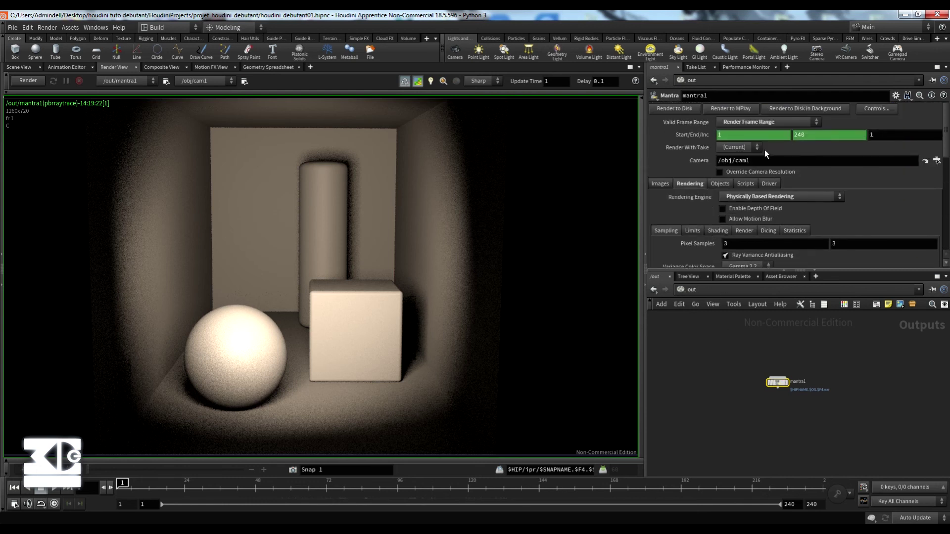
pyautogui.click(758, 123)
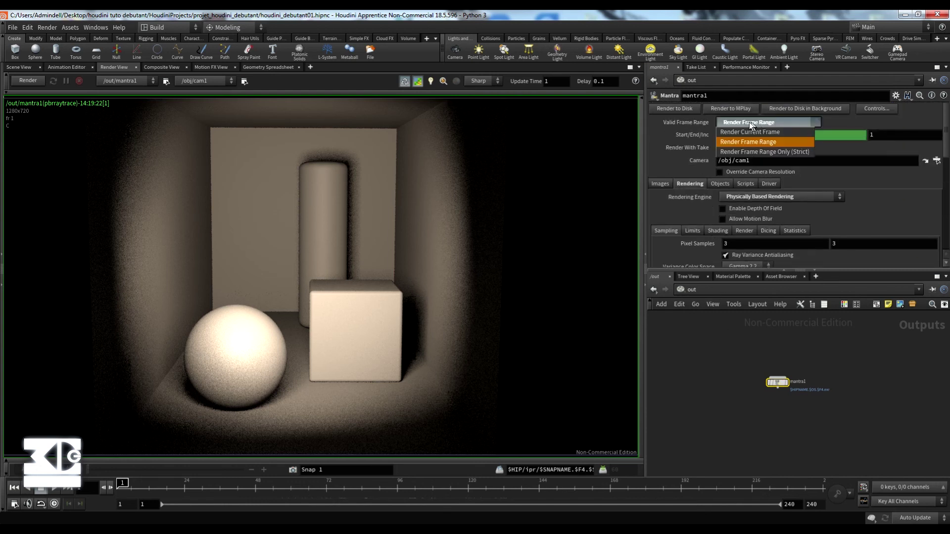
pyautogui.click(728, 130)
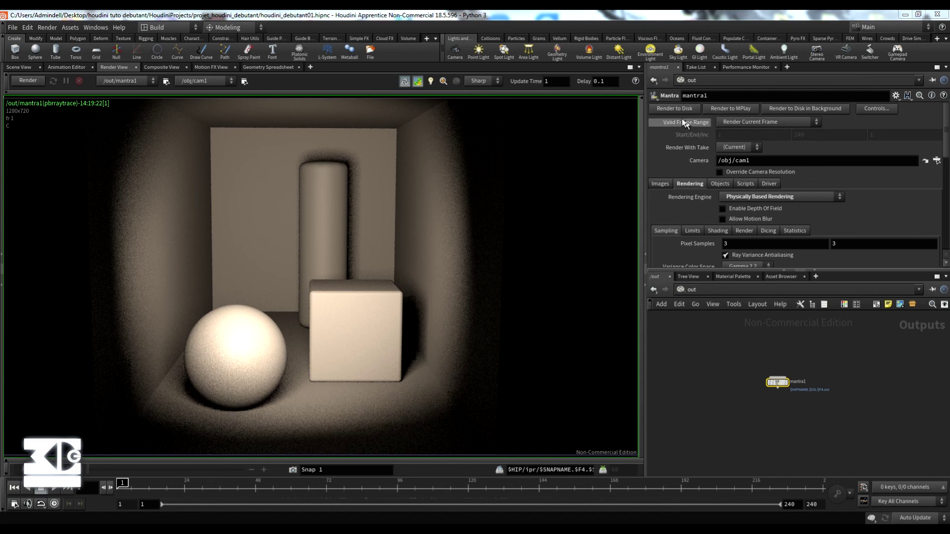
# - Review the Output Picture path in the Mantra node's image settings
pyautogui.click(662, 184)
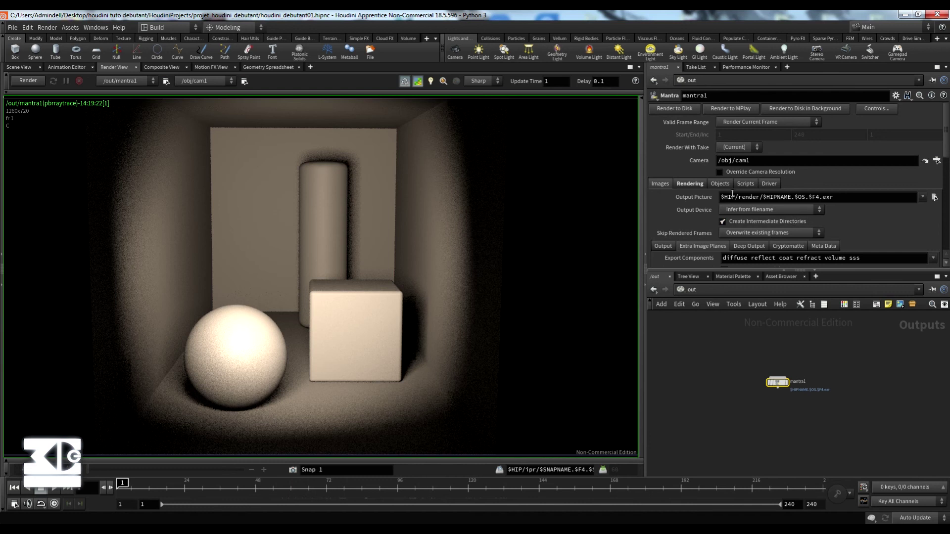
pyautogui.moveTo(741, 198); pyautogui.dragTo(774, 198)
pyautogui.click(781, 197)
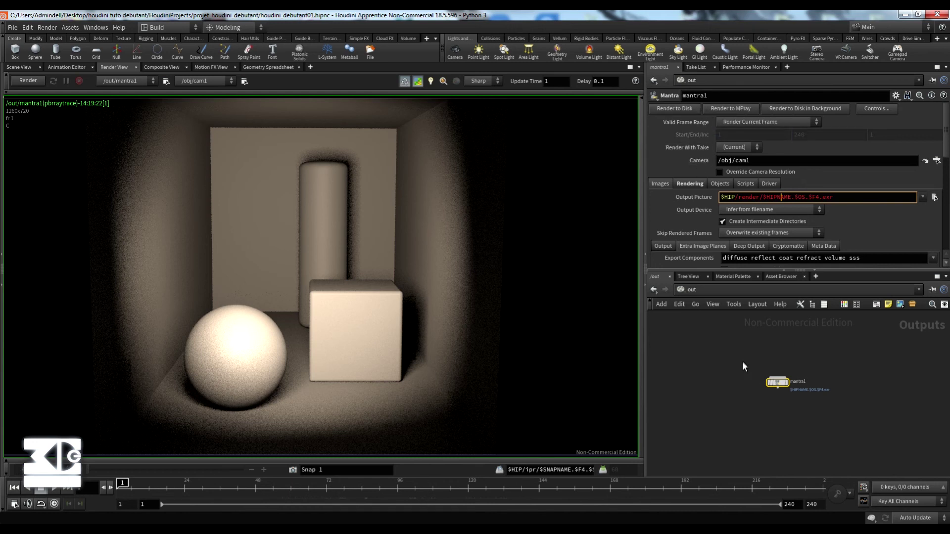
pyautogui.moveTo(744, 363); pyautogui.dragTo(751, 375, button='middle')
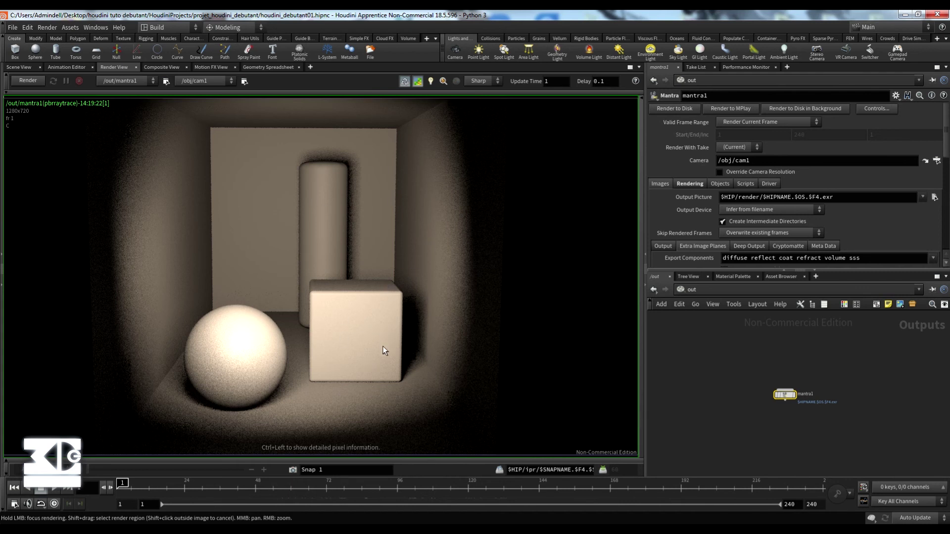
# - Switch the network editor from the out context to the mat network
pyautogui.click(702, 289)
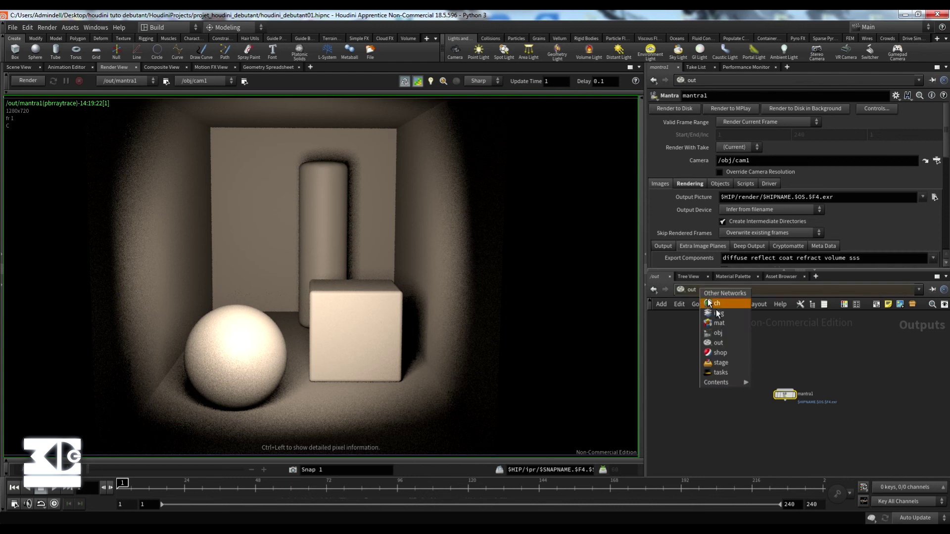
pyautogui.click(729, 325)
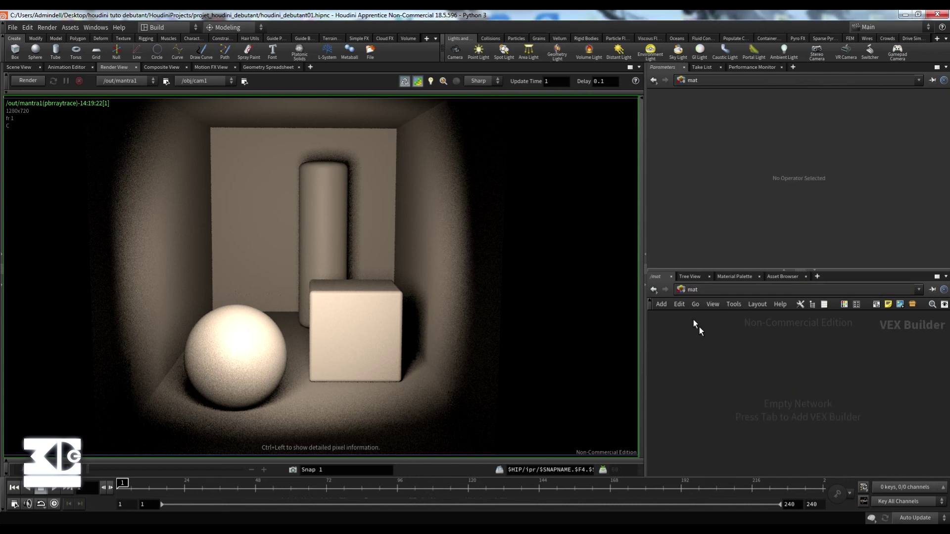
pyautogui.click(703, 290)
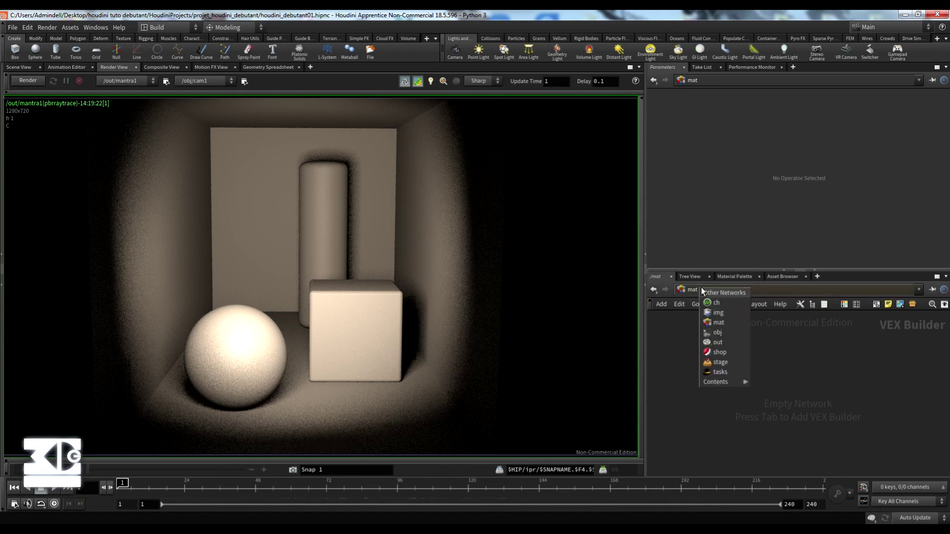
pyautogui.click(738, 279)
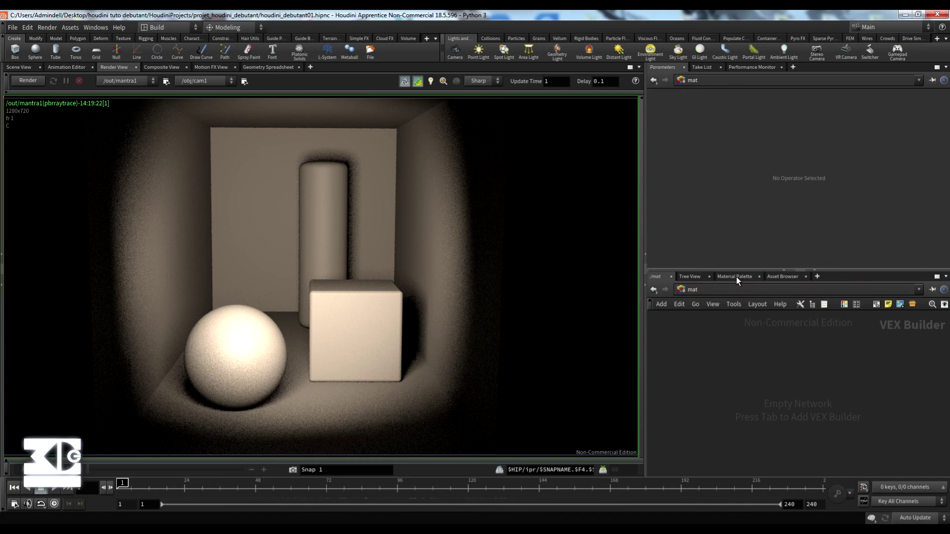
# - Open the Material Palette, widen its gallery list and browse the available materials back to the Principled Shader
pyautogui.click(736, 278)
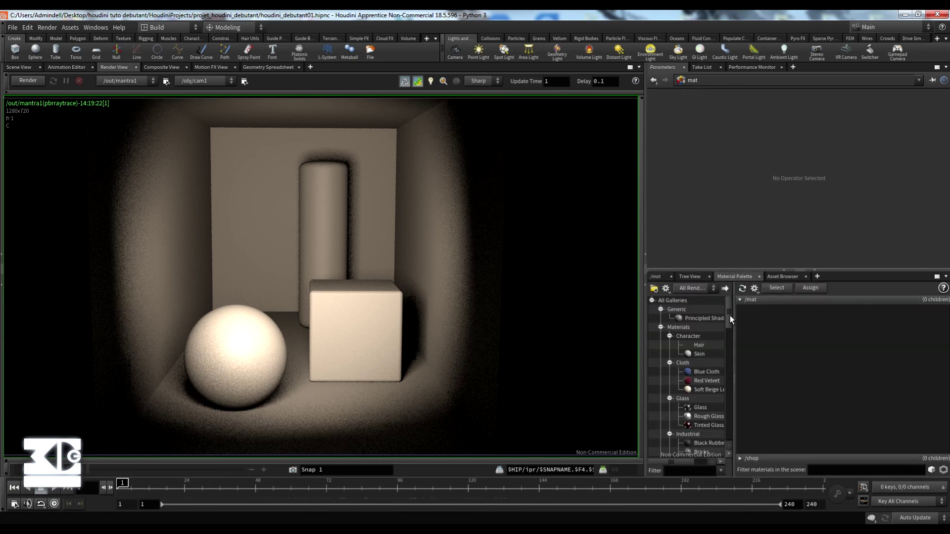
pyautogui.moveTo(730, 316)
pyautogui.mouseDown()
pyautogui.moveTo(731, 332)
pyautogui.moveTo(730, 316)
pyautogui.mouseUp()
pyautogui.moveTo(729, 316); pyautogui.dragTo(738, 333)
pyautogui.moveTo(734, 334); pyautogui.dragTo(776, 334)
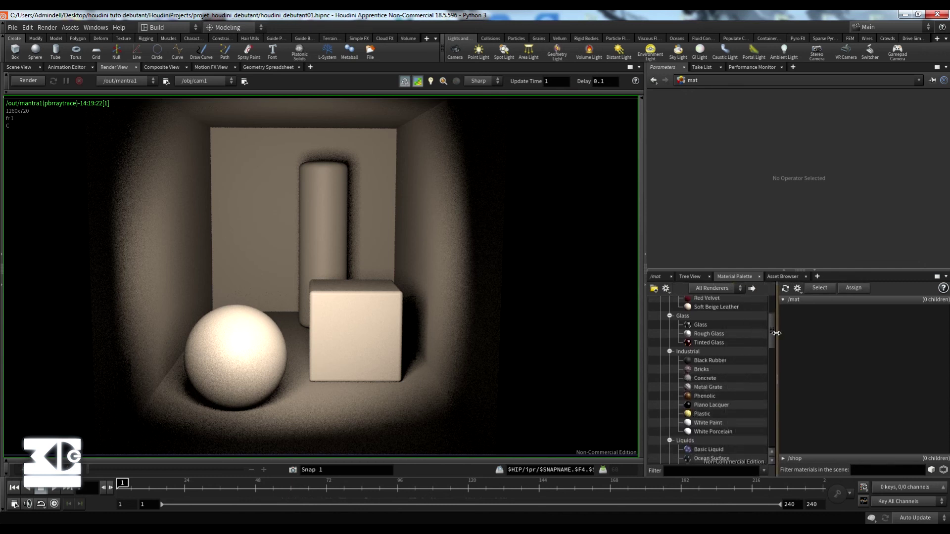
pyautogui.scroll(3, 766, 309)
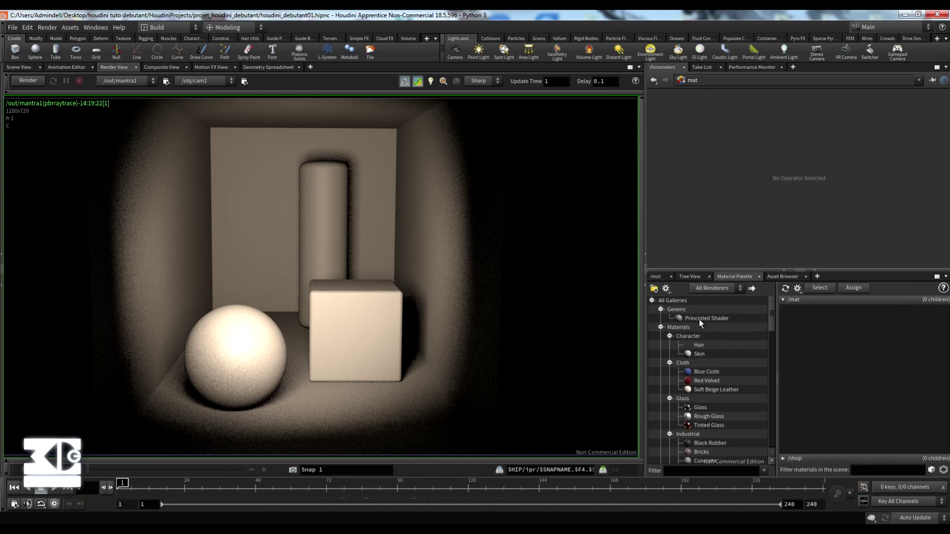
# - Create a Principled Shader material in the mat network and display its Surface parameters
pyautogui.moveTo(771, 323); pyautogui.dragTo(815, 332)
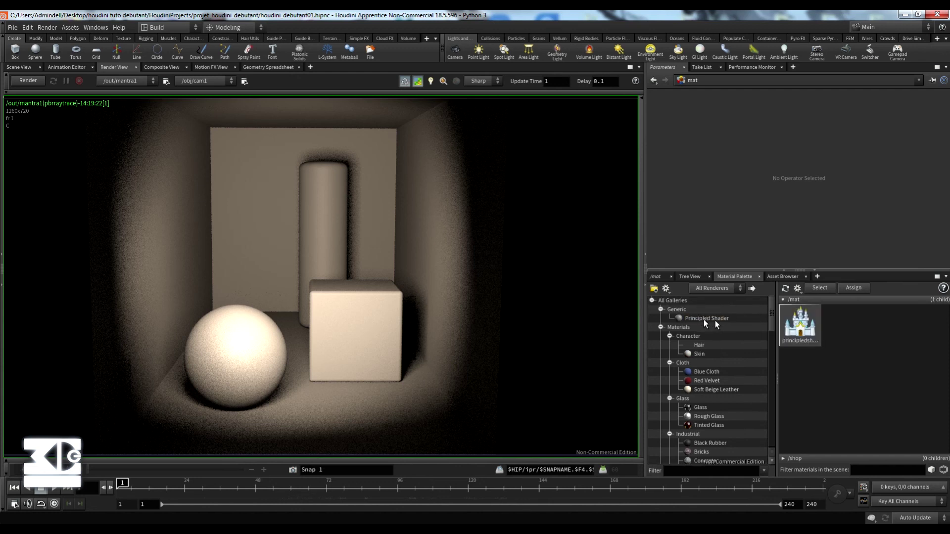
pyautogui.click(799, 333)
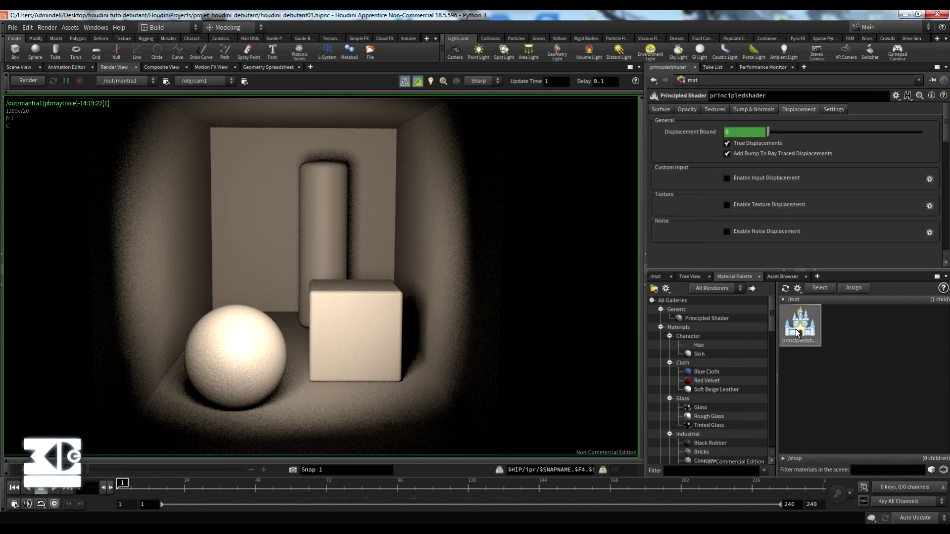
pyautogui.scroll(-1, 723, 203)
pyautogui.scroll(2, 723, 203)
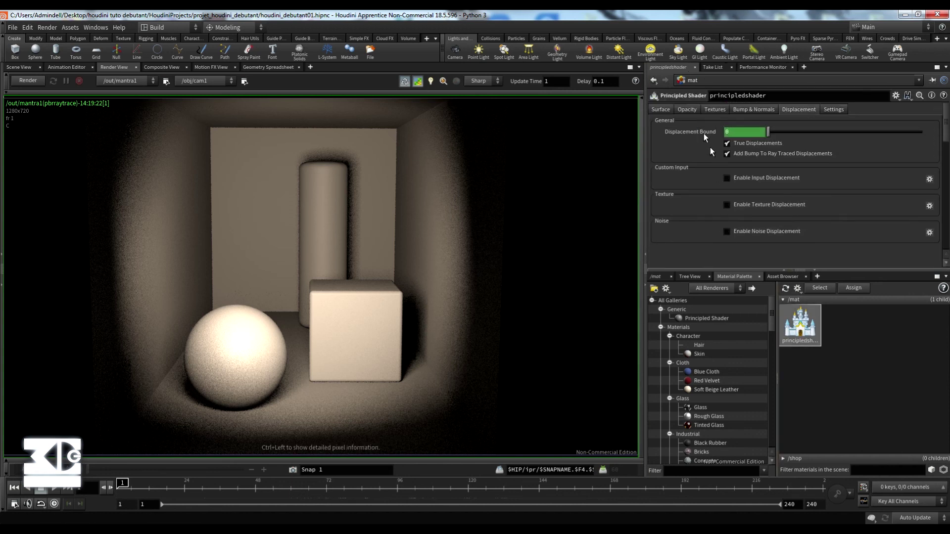
pyautogui.click(686, 109)
pyautogui.click(662, 109)
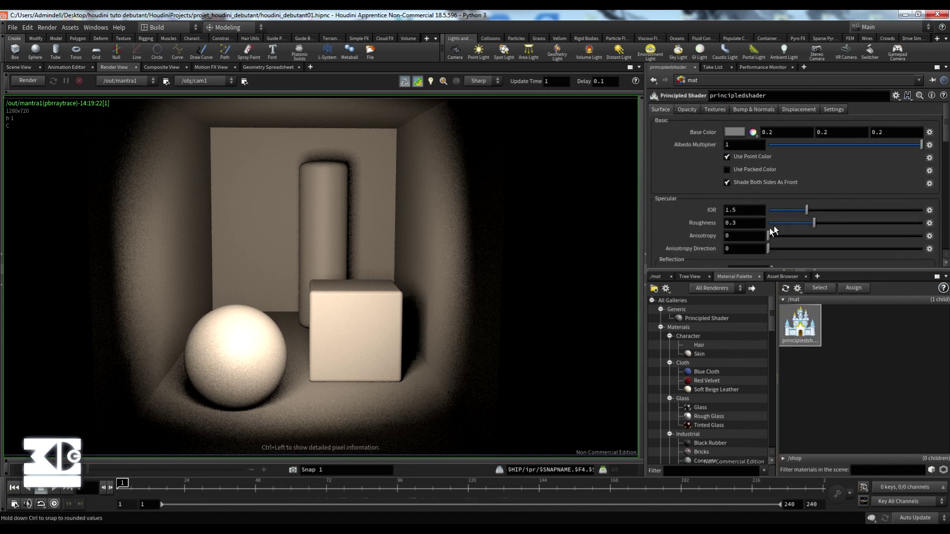
# - Move the principledshader node higher in the mat network and open its name for editing
pyautogui.click(657, 276)
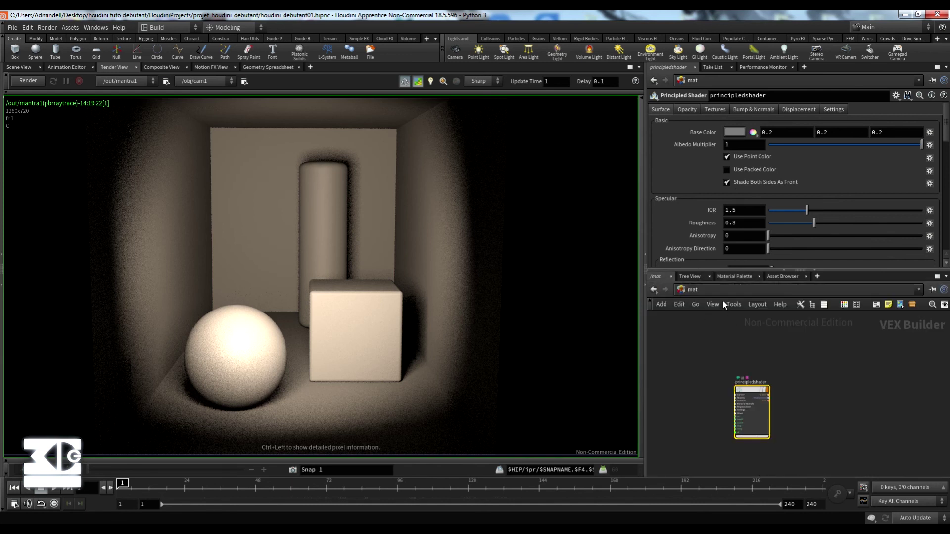
pyautogui.click(702, 289)
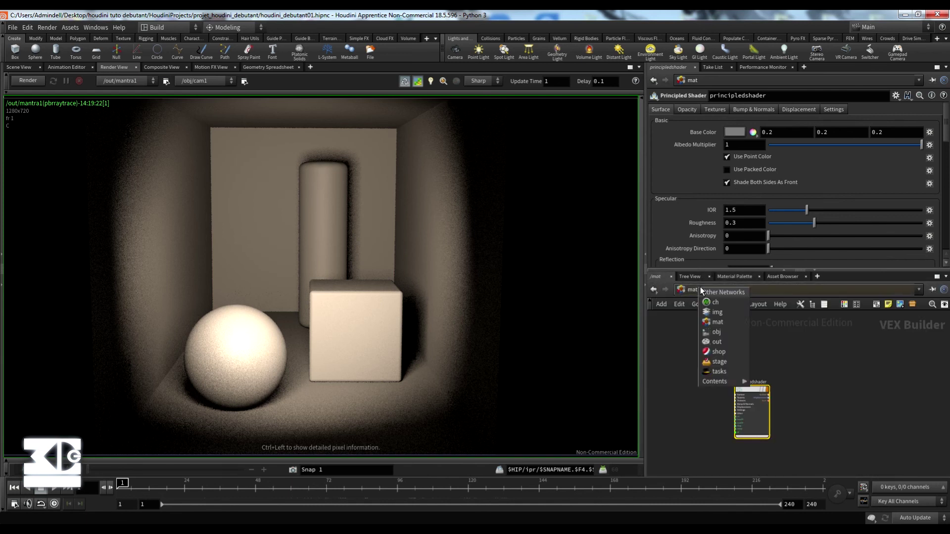
pyautogui.click(809, 372)
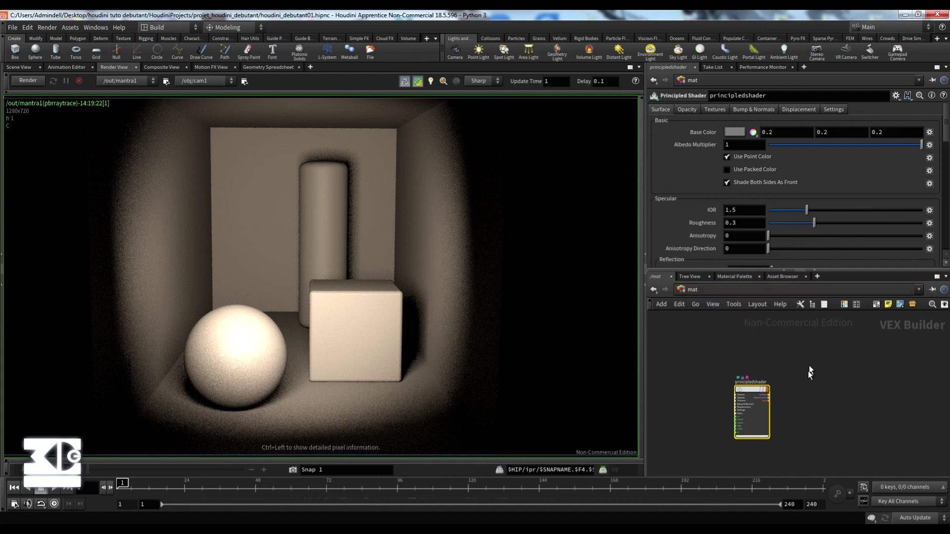
pyautogui.moveTo(793, 371); pyautogui.dragTo(737, 418)
pyautogui.moveTo(748, 389); pyautogui.dragTo(759, 350)
pyautogui.click(825, 361)
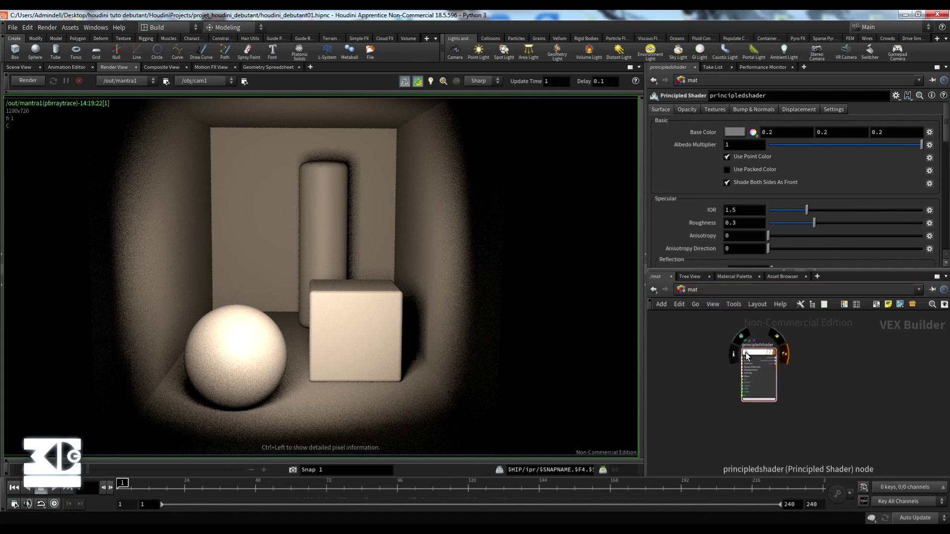
pyautogui.click(767, 345)
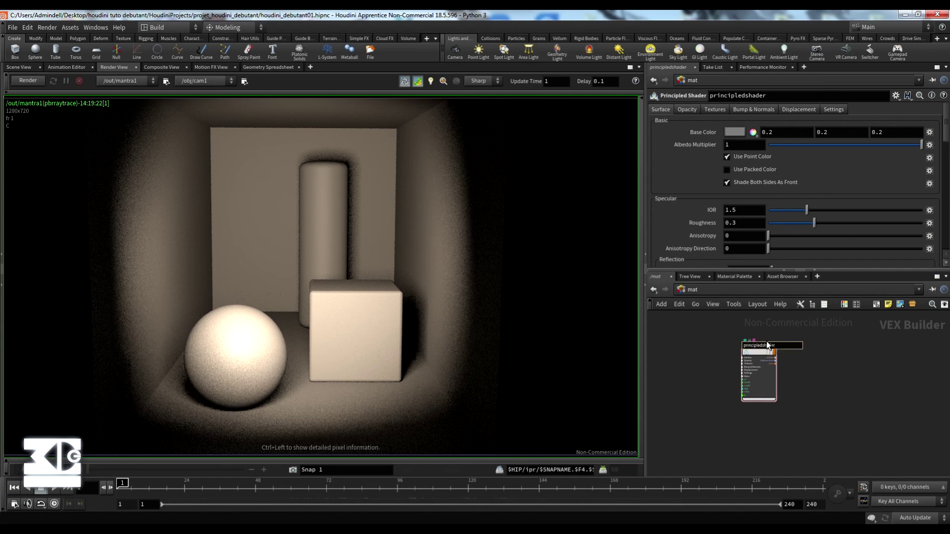
pyautogui.moveTo(785, 346); pyautogui.dragTo(739, 346)
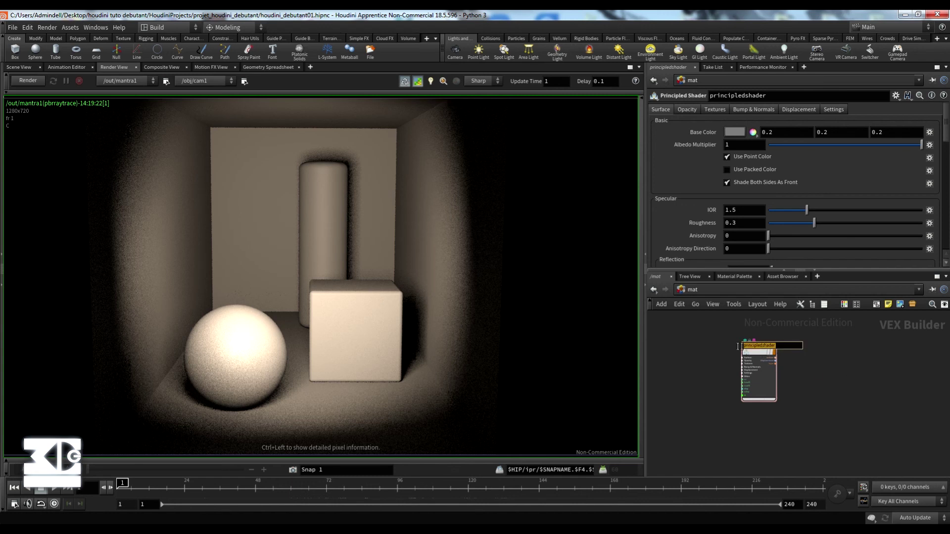
# - Switch to the obj network, inspect the nodes inside the couloir geometry and return to object level
pyautogui.click(682, 290)
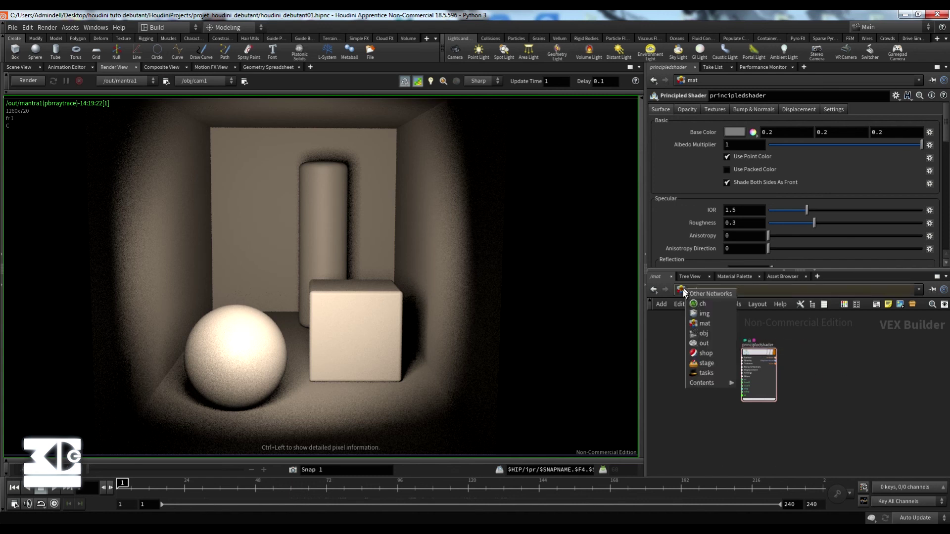
pyautogui.click(710, 335)
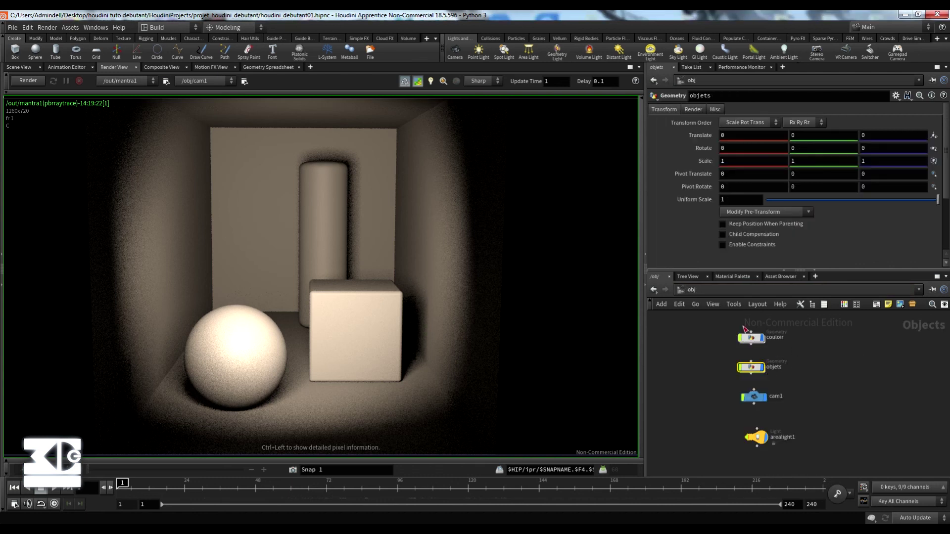
pyautogui.doubleClick(751, 338)
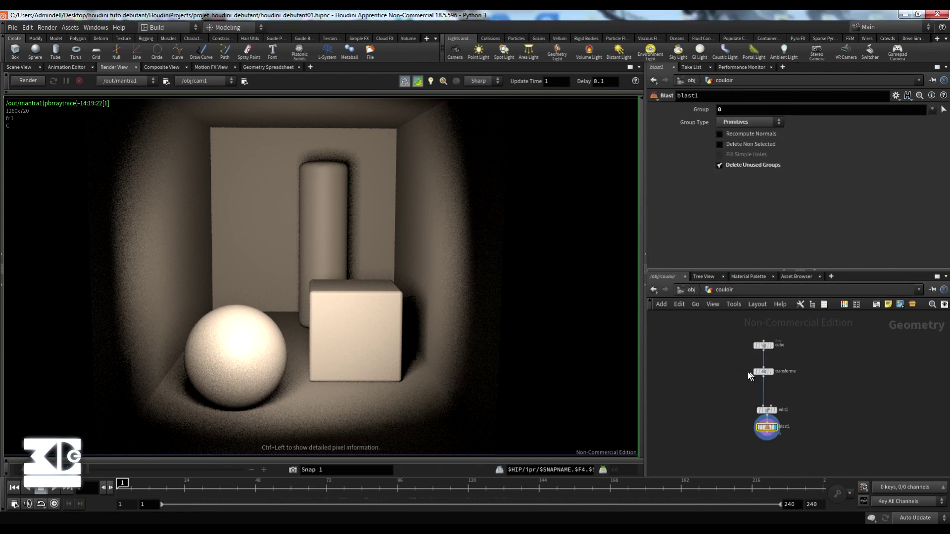
pyautogui.scroll(2, 726, 396)
pyautogui.moveTo(726, 395); pyautogui.dragTo(700, 365, button='middle')
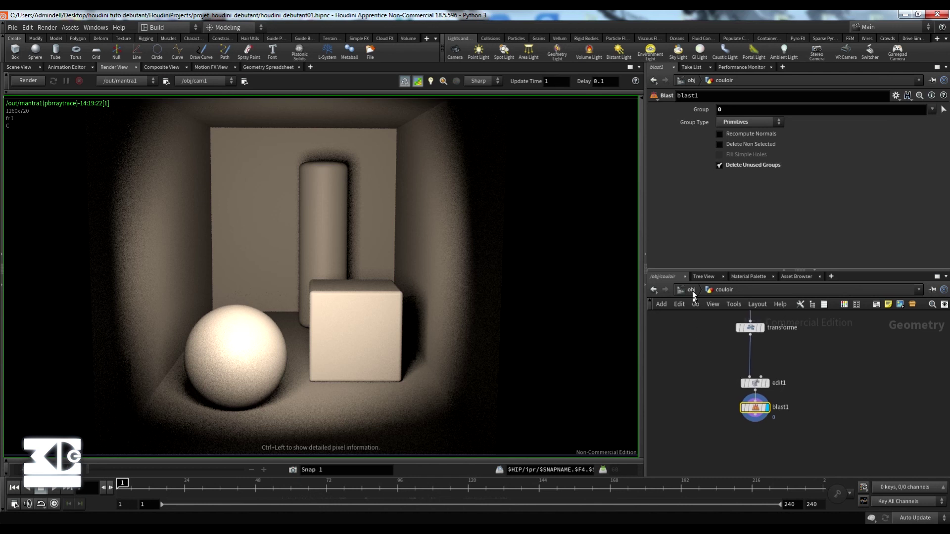
pyautogui.click(692, 289)
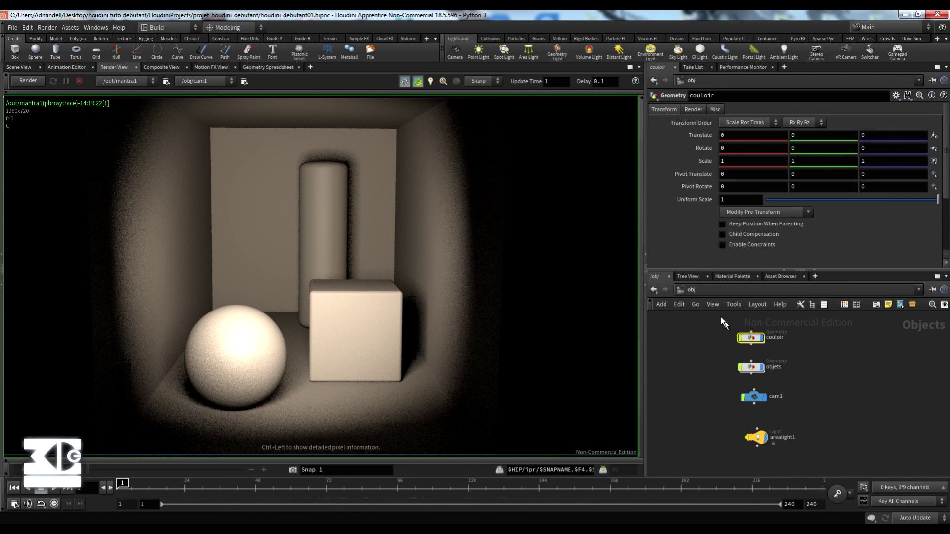
# - Assign /mat/principledshader as the couloir geometry's render material and start a render through cam1
pyautogui.click(689, 112)
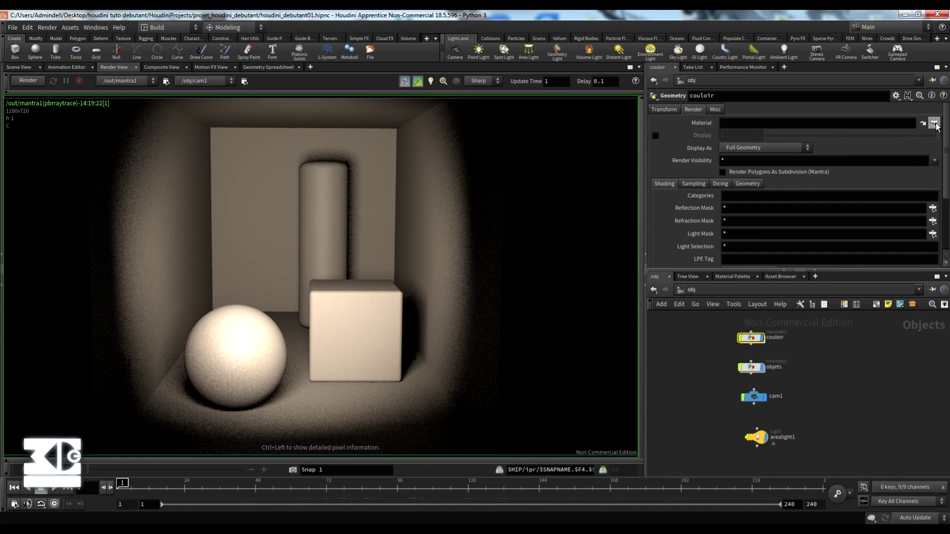
pyautogui.click(934, 123)
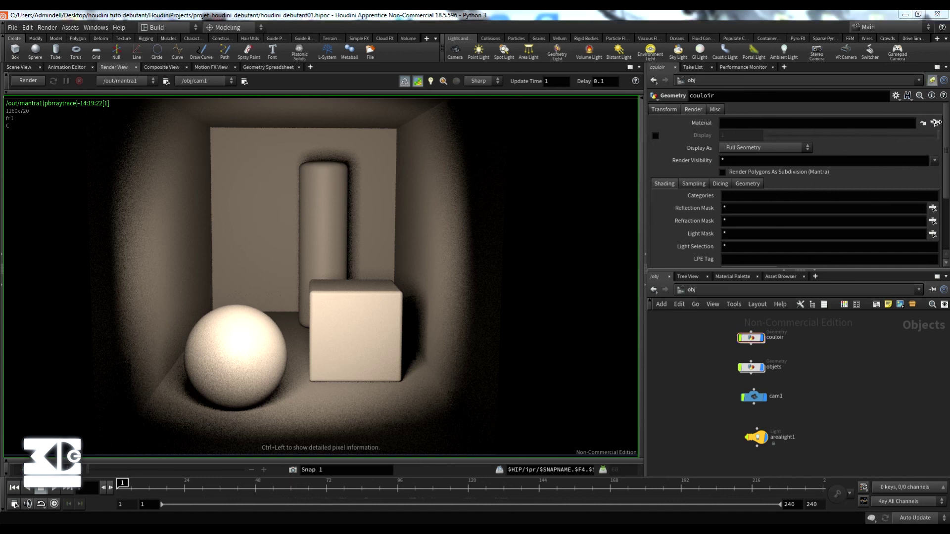
pyautogui.click(830, 63)
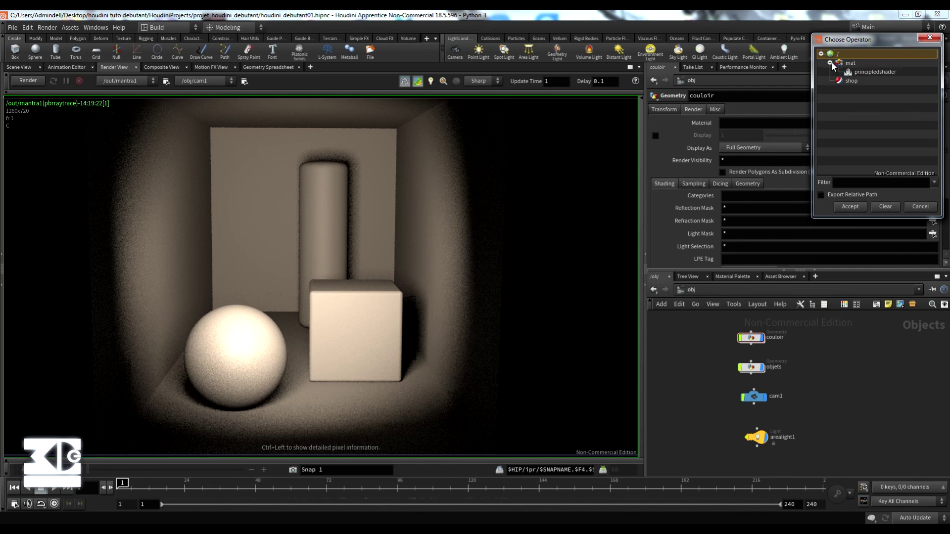
pyautogui.click(871, 72)
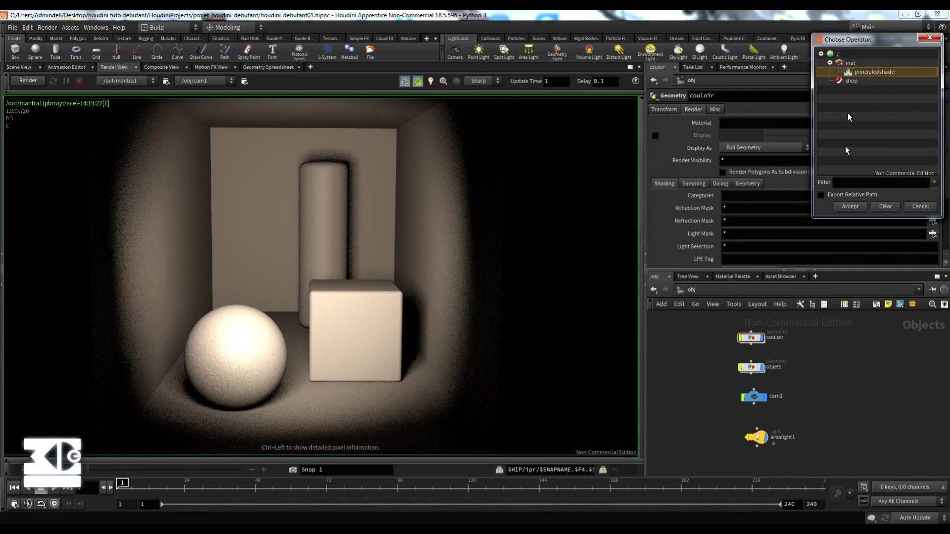
pyautogui.click(856, 207)
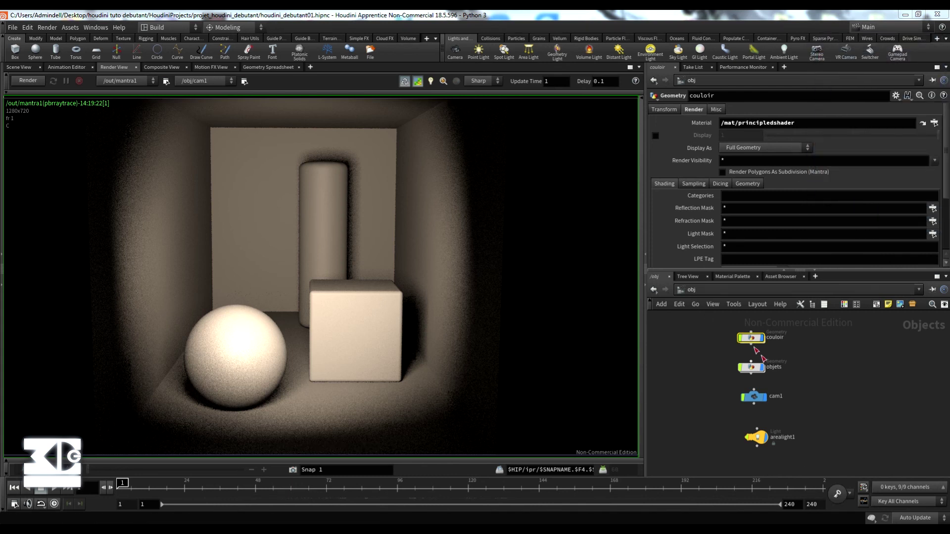
pyautogui.click(37, 82)
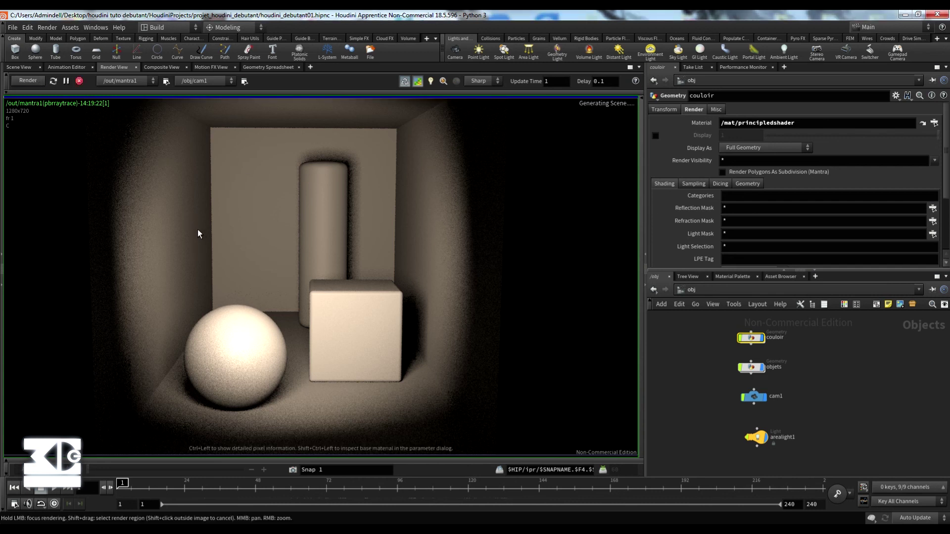
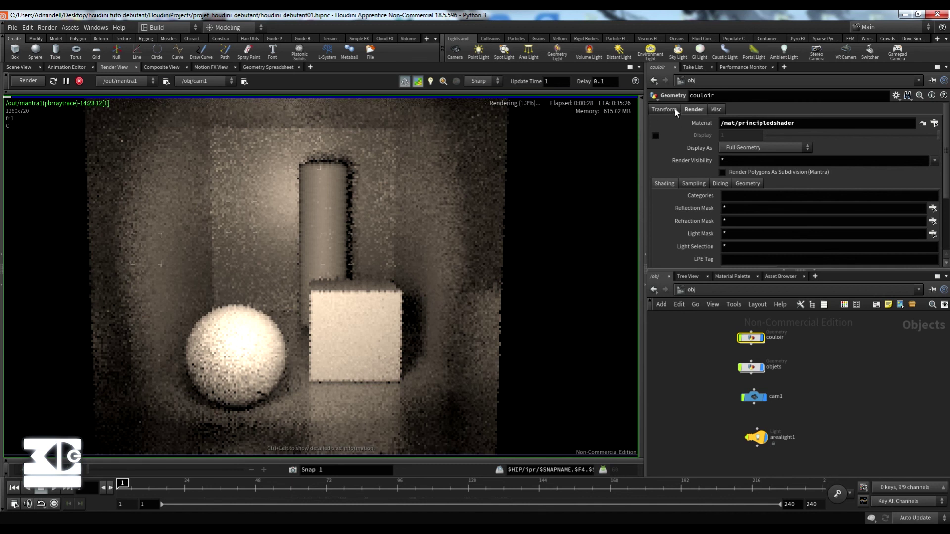
# - Set arealight1's intensity to 2.27 and reduce its color saturation to 0.153 for a whiter light
pyautogui.click(761, 439)
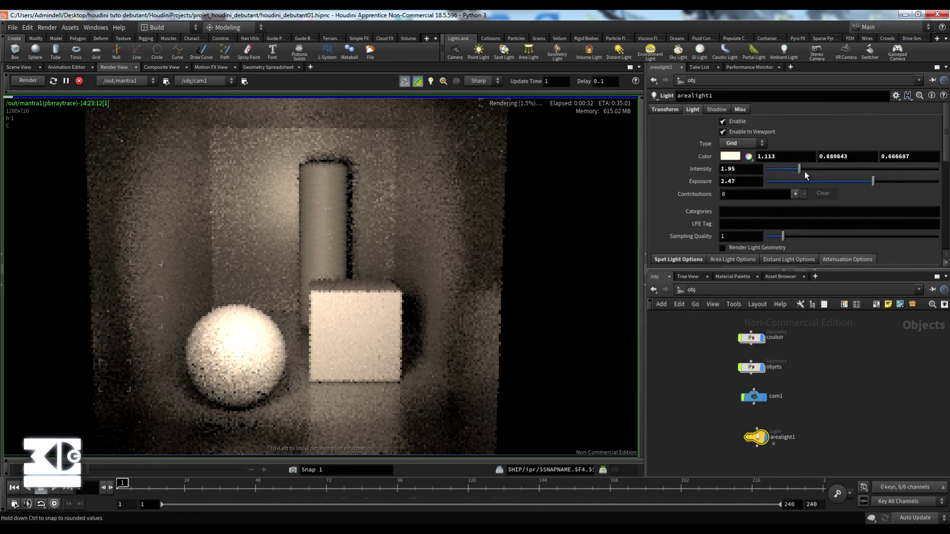
pyautogui.moveTo(799, 169); pyautogui.dragTo(805, 169)
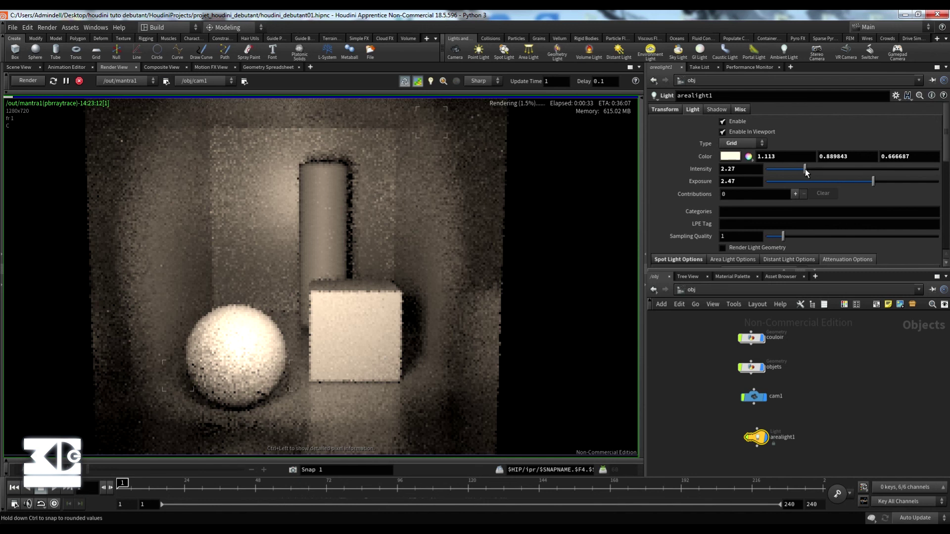
pyautogui.click(729, 158)
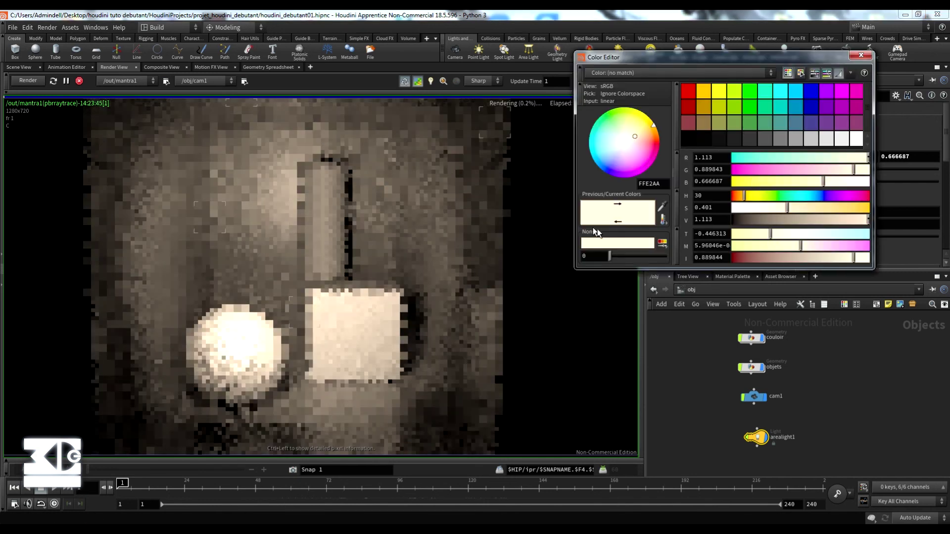
pyautogui.moveTo(784, 207); pyautogui.dragTo(753, 207)
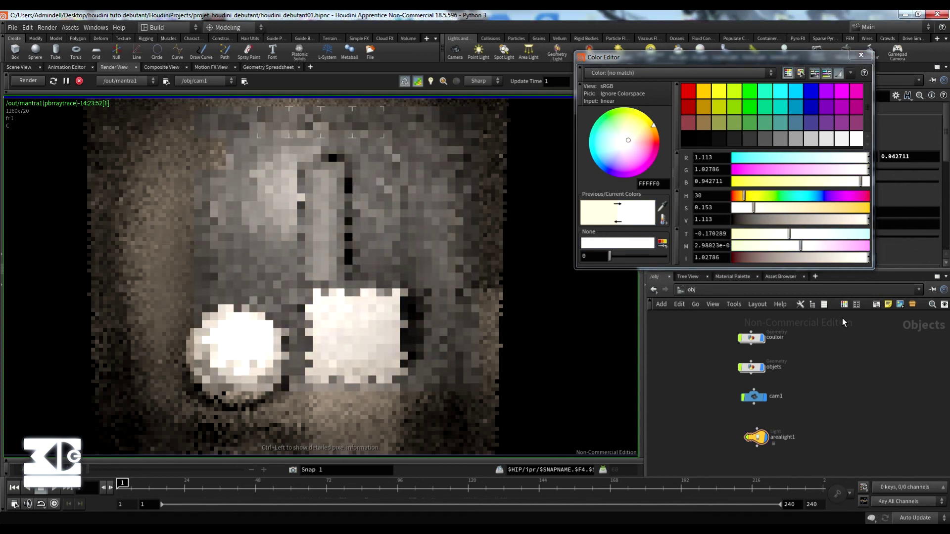
pyautogui.click(861, 54)
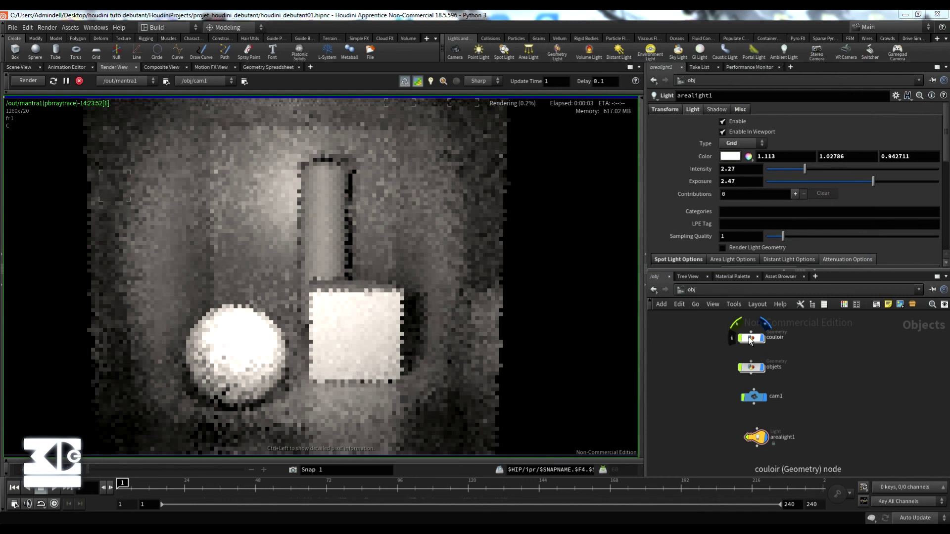
# - Set the principledshader material's base color to light cyan (0.266, 1, 1) and return to the mat network
pyautogui.click(708, 287)
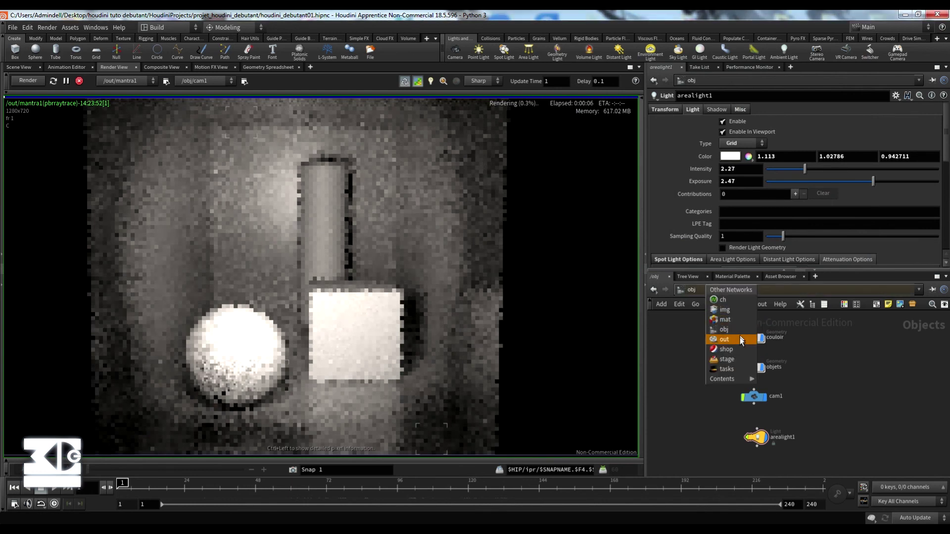
pyautogui.click(733, 277)
pyautogui.click(733, 275)
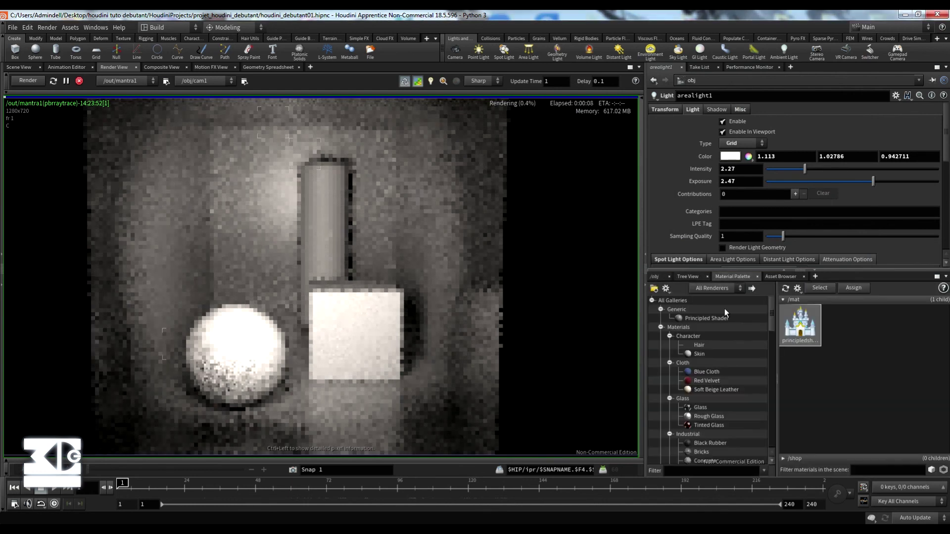
pyautogui.click(801, 322)
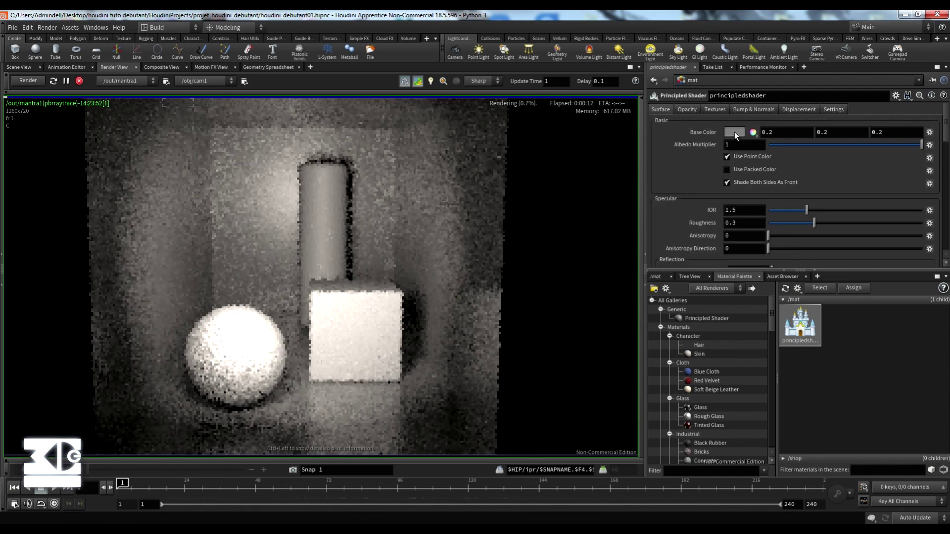
pyautogui.click(734, 132)
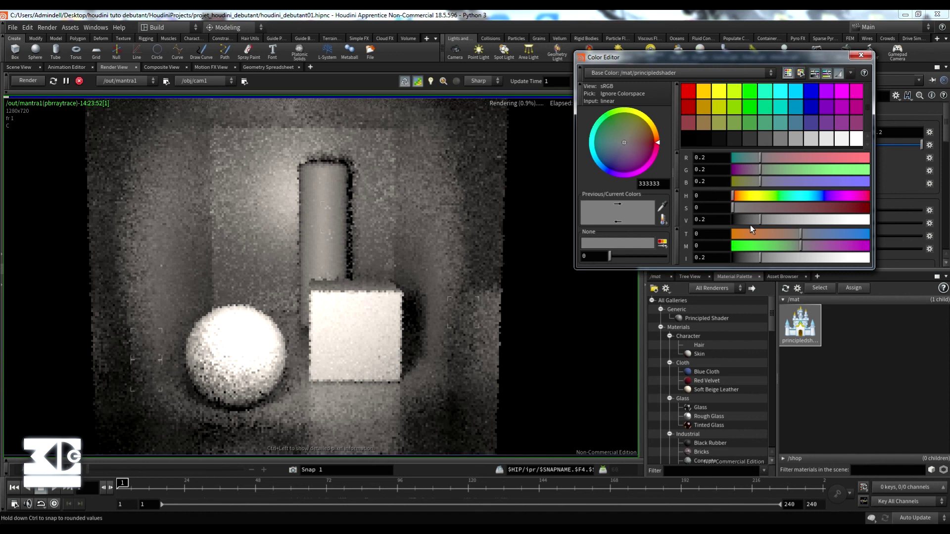
pyautogui.click(782, 93)
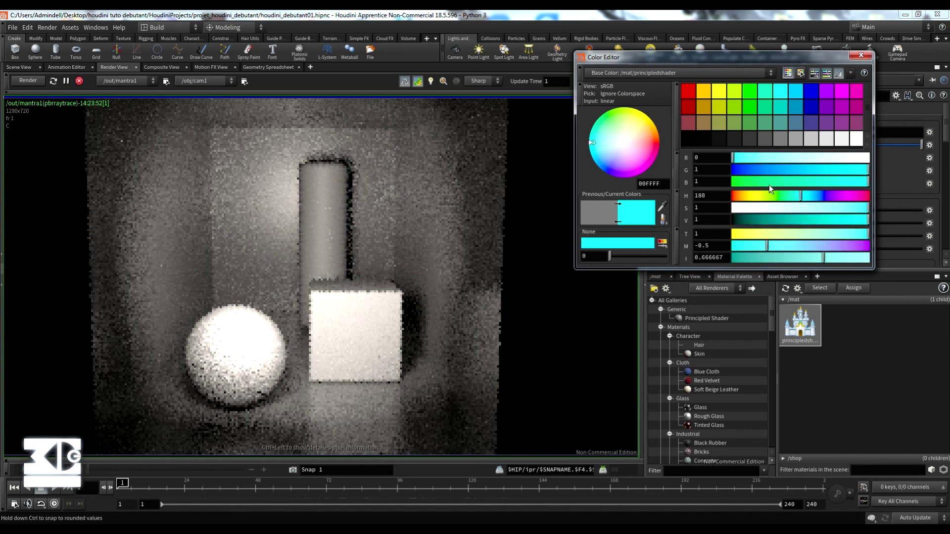
pyautogui.click(791, 208)
pyautogui.moveTo(791, 207); pyautogui.dragTo(833, 207)
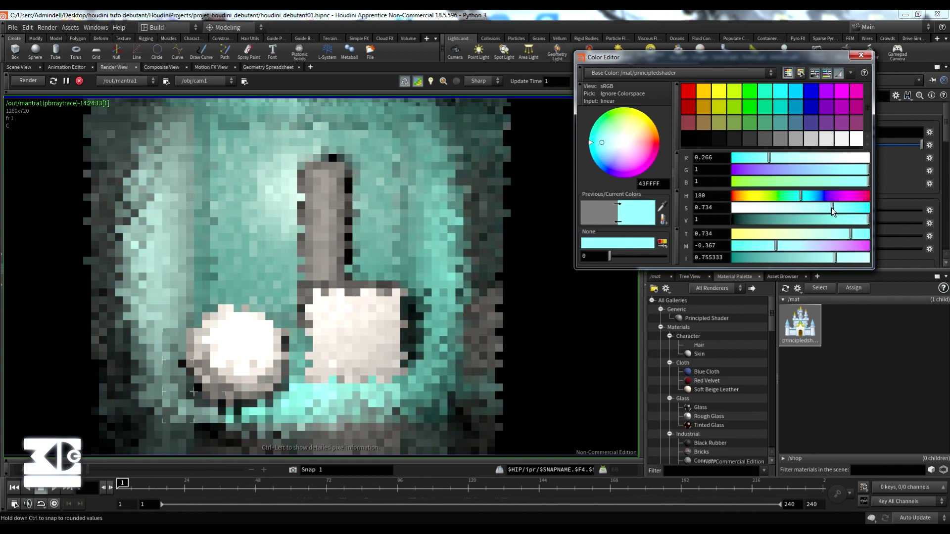
pyautogui.click(862, 55)
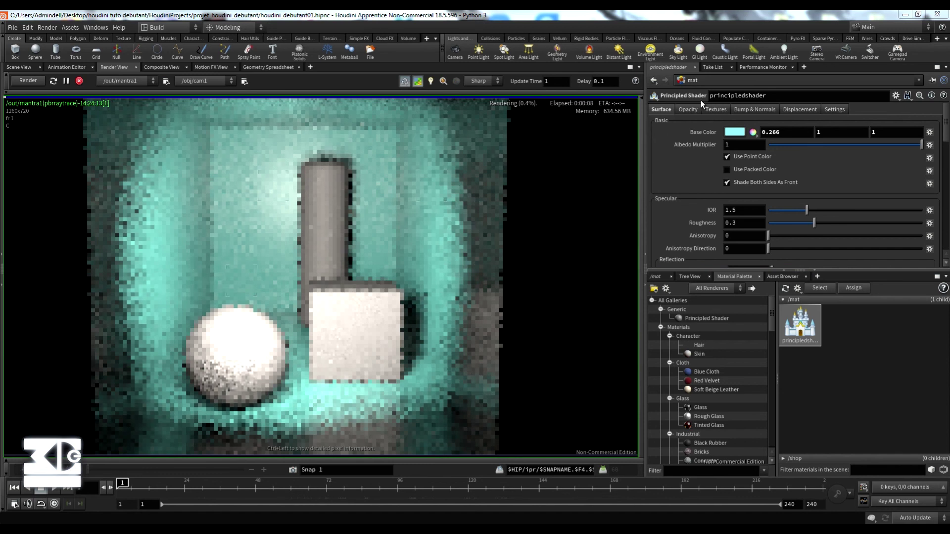
pyautogui.click(664, 279)
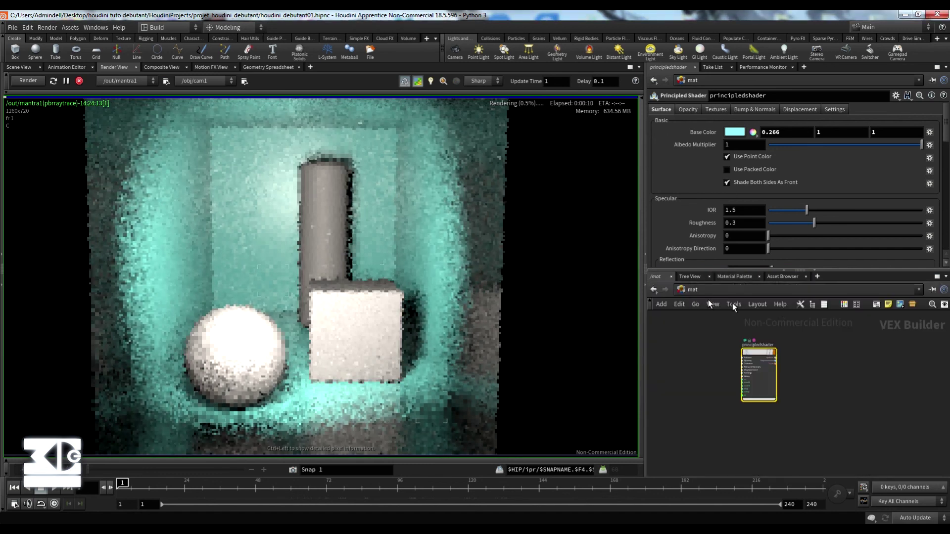
# - Switch to the out network and override mantra1's camera resolution at 1/2 (Half Resolution), framing the restarted render
pyautogui.click(749, 289)
pyautogui.click(768, 344)
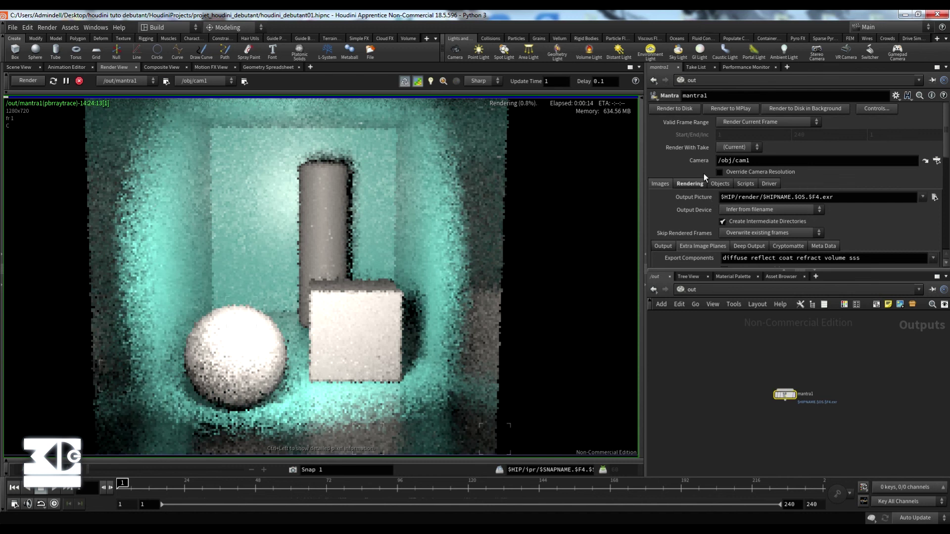
pyautogui.click(691, 181)
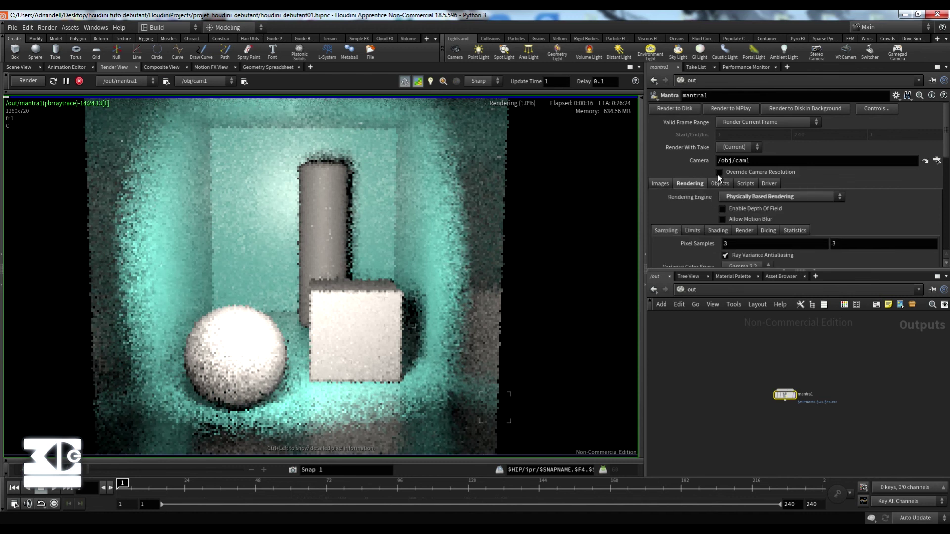
pyautogui.click(720, 172)
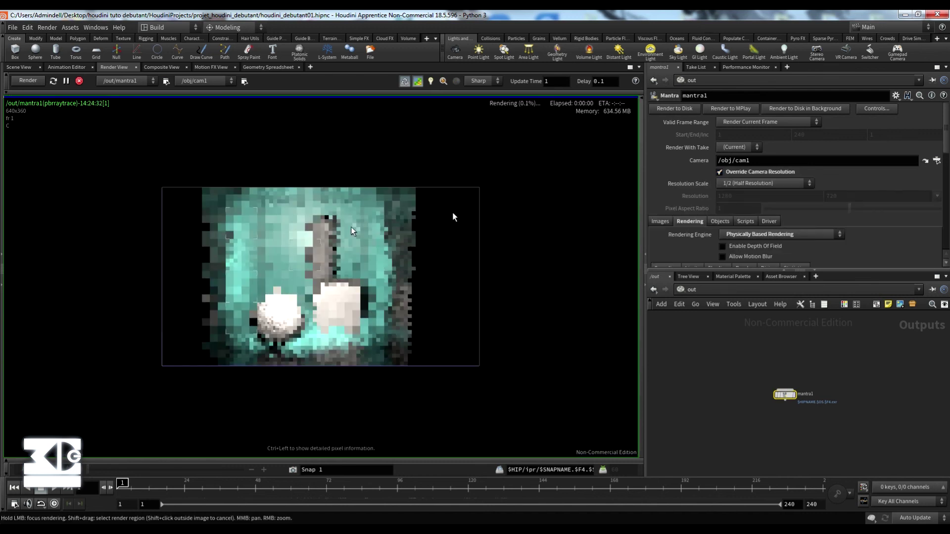
pyautogui.scroll(3, 272, 249)
pyautogui.moveTo(395, 261); pyautogui.dragTo(339, 244, button='middle')
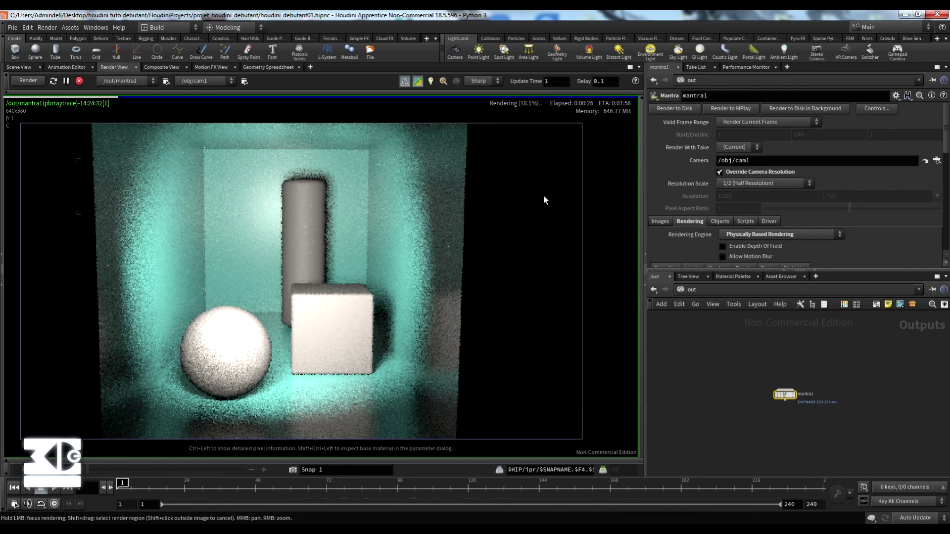
# - Open the objets geometry in the obj network and place an unconnected Material node beside merge1
pyautogui.click(698, 289)
pyautogui.click(705, 333)
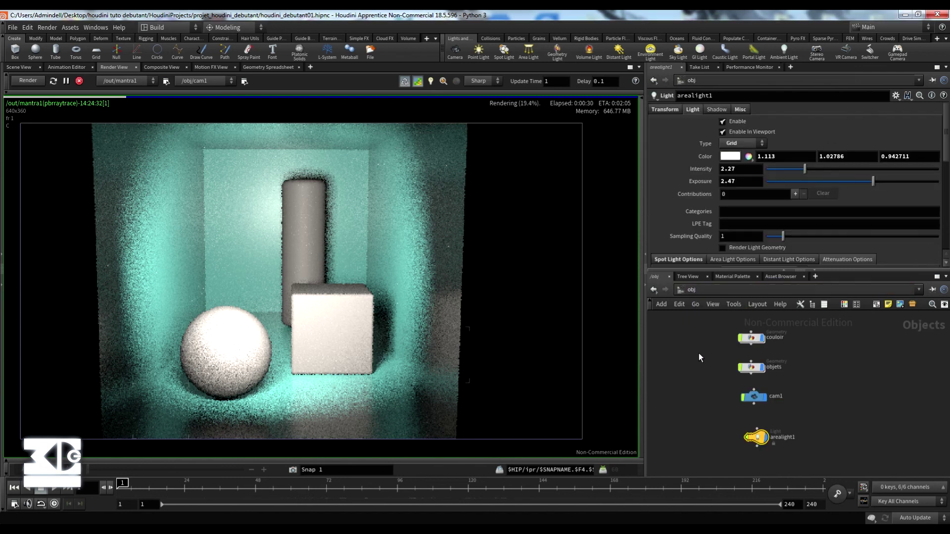
pyautogui.moveTo(699, 354); pyautogui.dragTo(782, 383)
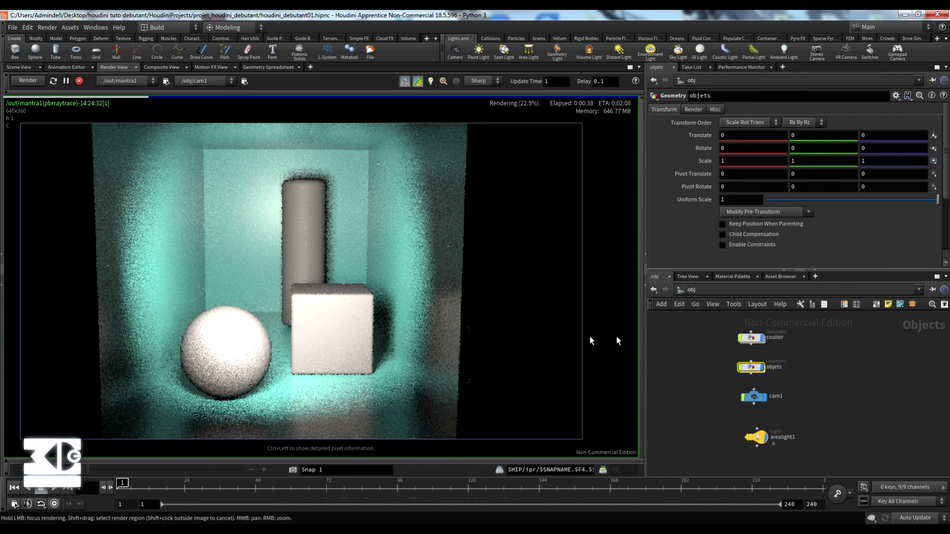
pyautogui.doubleClick(750, 367)
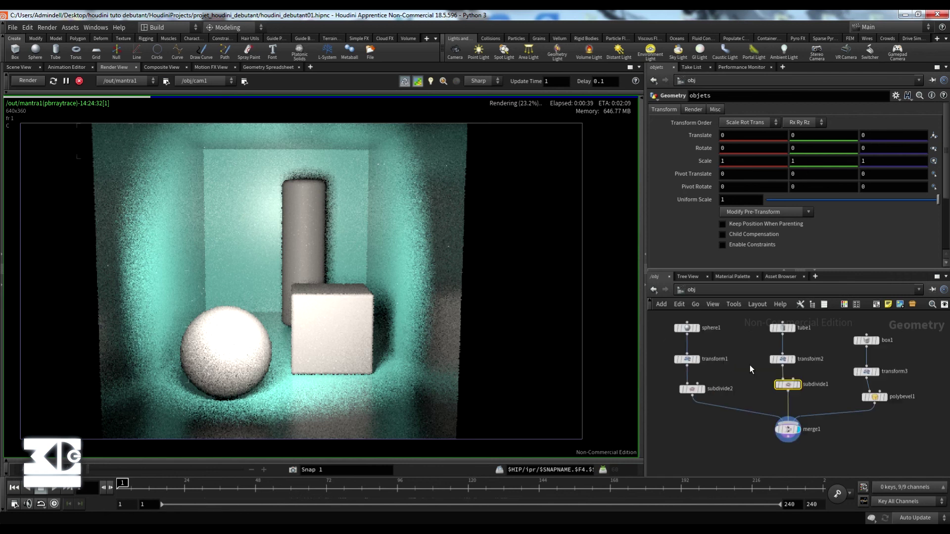
pyautogui.click(732, 444)
pyautogui.press('Tab')
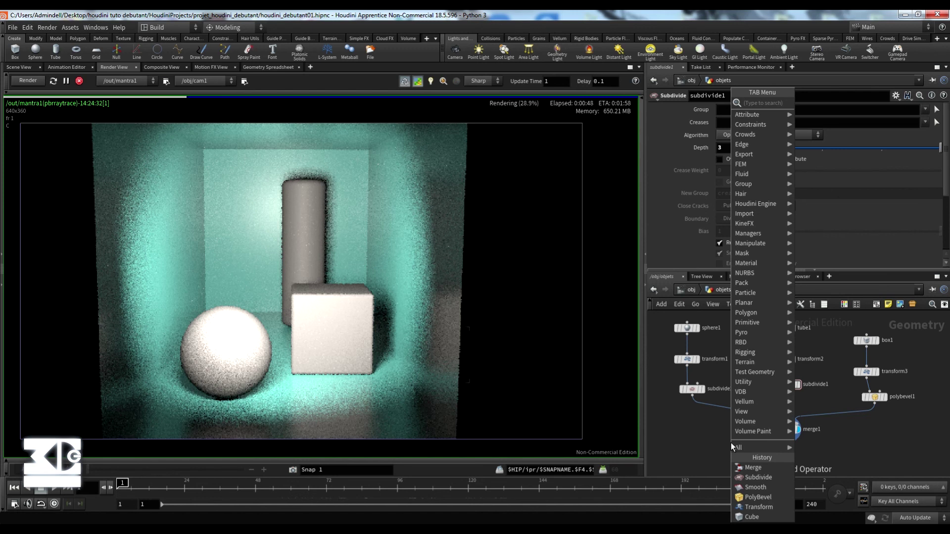
pyautogui.write('ma')
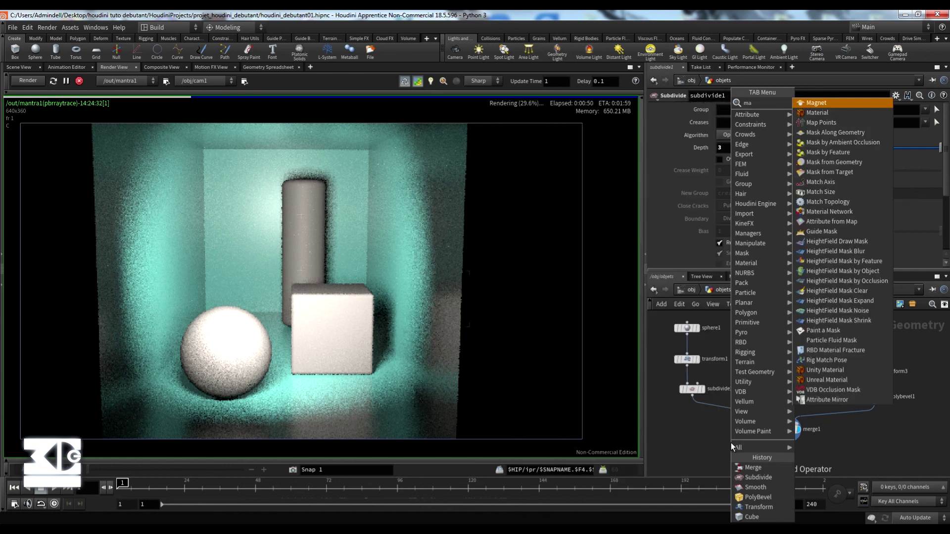
pyautogui.write('te')
pyautogui.press('Return')
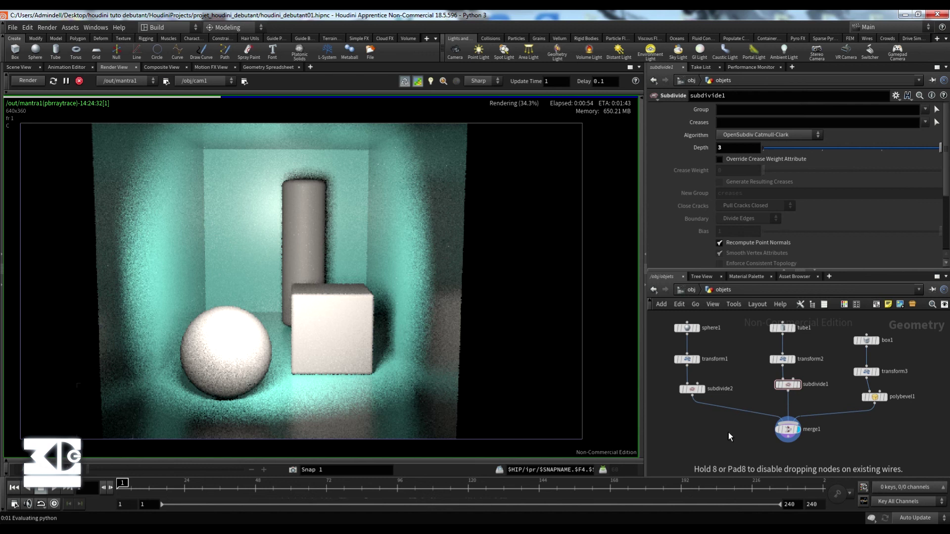
pyautogui.click(729, 434)
# - Try out a Material Network node at object level and delete it
pyautogui.click(692, 289)
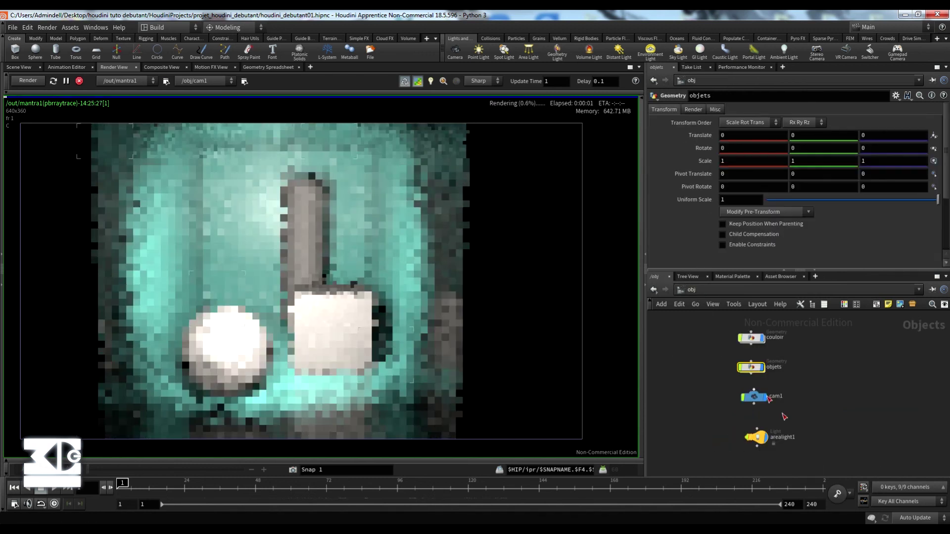
pyautogui.press('Tab')
pyautogui.write('ma')
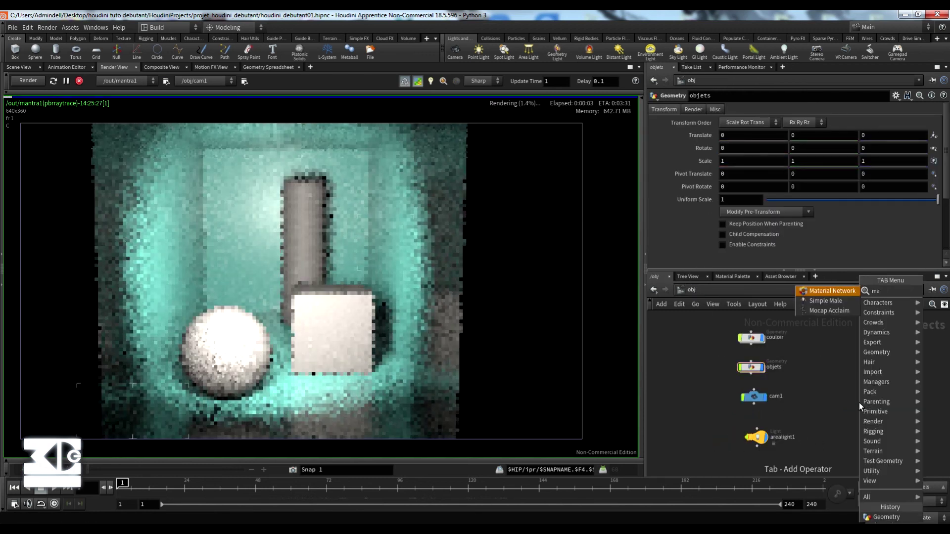
pyautogui.press('Return')
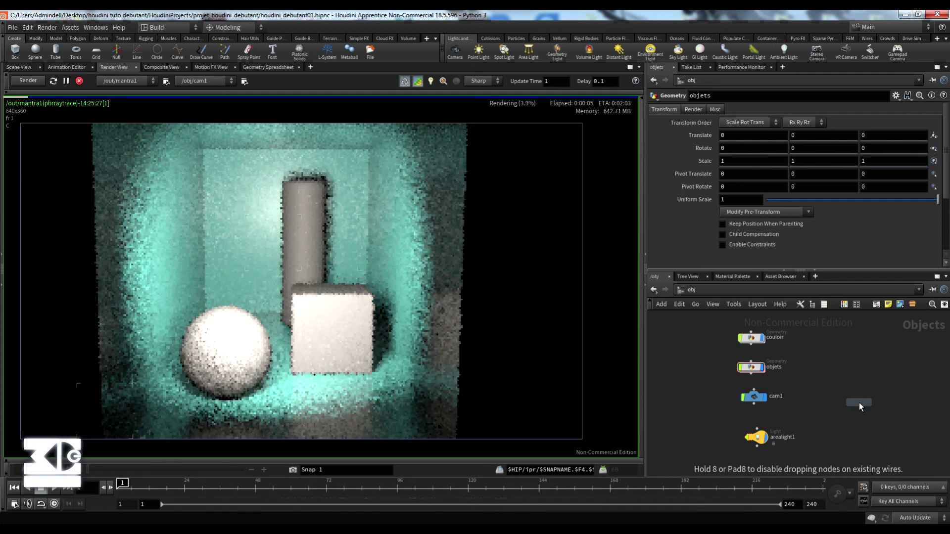
pyautogui.click(859, 403)
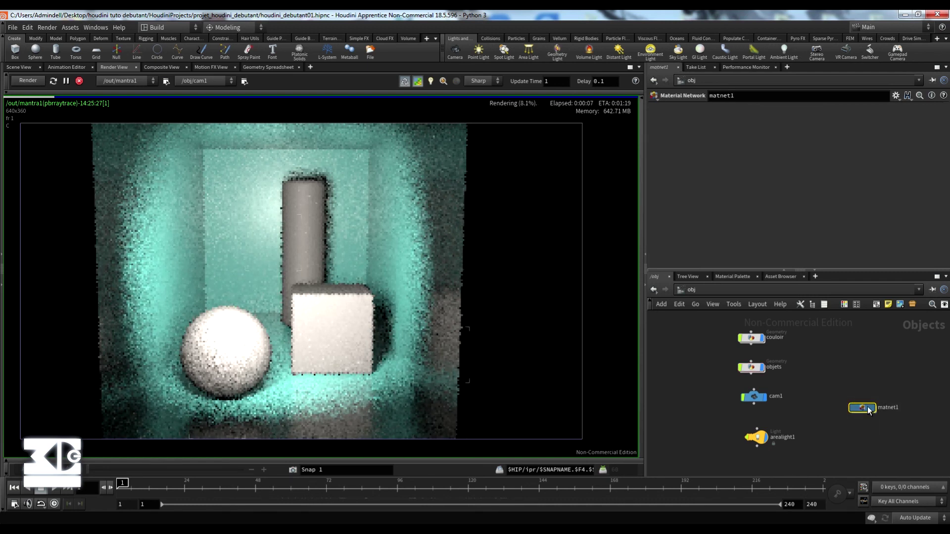
pyautogui.moveTo(868, 407)
pyautogui.mouseDown()
pyautogui.moveTo(852, 377)
pyautogui.moveTo(863, 400)
pyautogui.moveTo(884, 395)
pyautogui.mouseUp()
pyautogui.moveTo(896, 343); pyautogui.dragTo(820, 392)
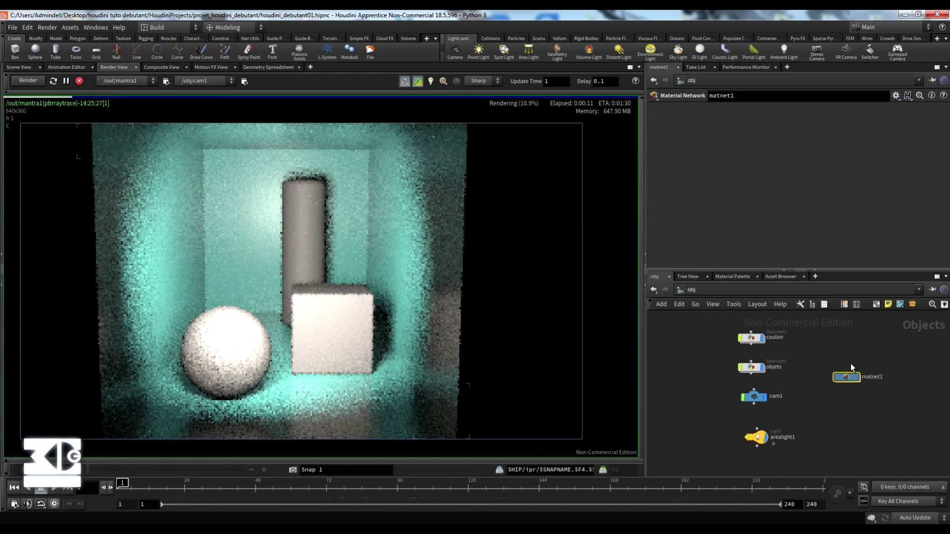
pyautogui.press('Delete')
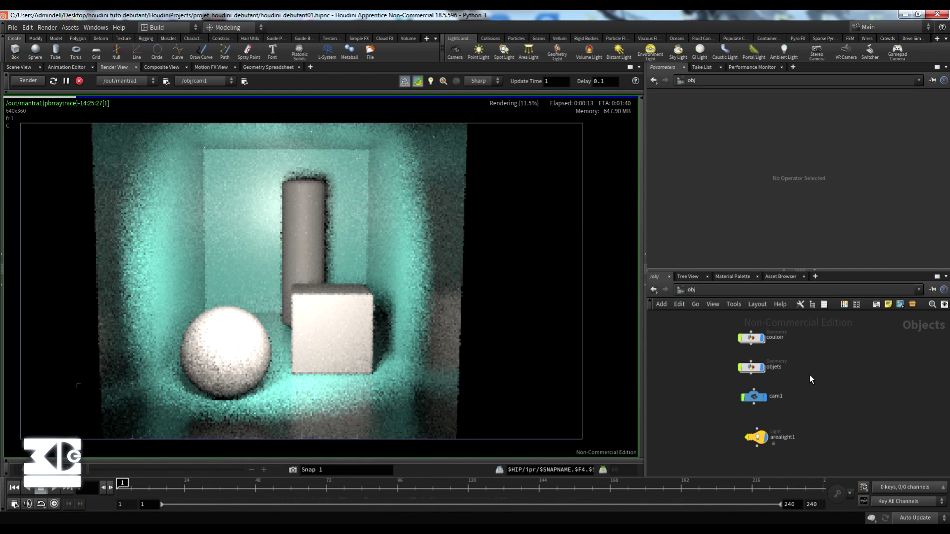
# - Reopen the objets geometry and insert material1 into the sphere branch between subdivide2 and merge1
pyautogui.doubleClick(751, 367)
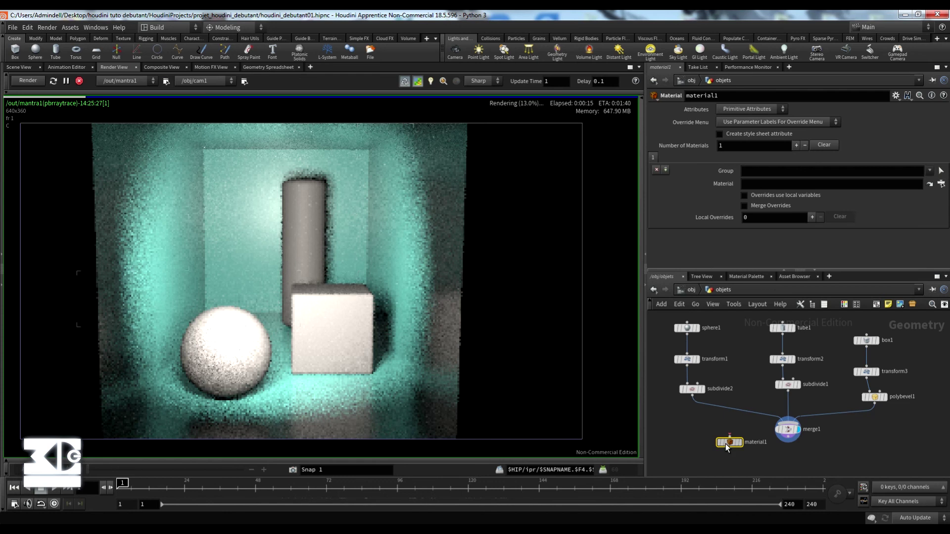
pyautogui.moveTo(726, 447); pyautogui.dragTo(709, 435)
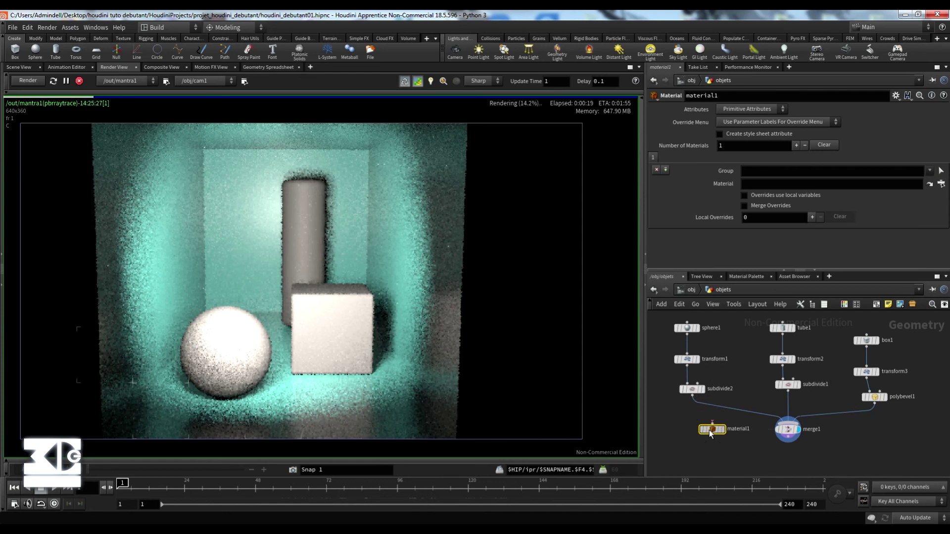
pyautogui.moveTo(709, 430); pyautogui.dragTo(759, 411)
# - Insert copies of the Material node between subdivide1 and merge1 and between polybevel1 and merge1
pyautogui.rightClick(723, 400)
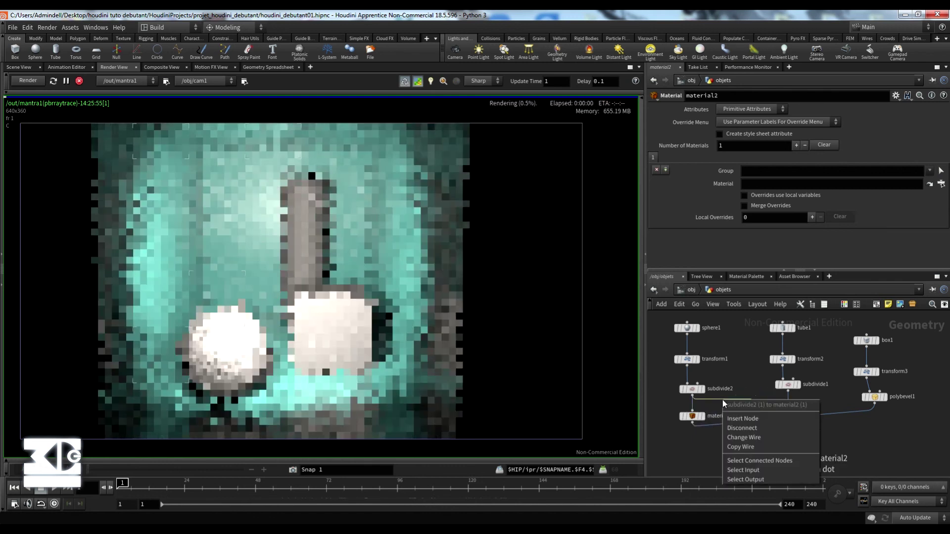
pyautogui.click(759, 381)
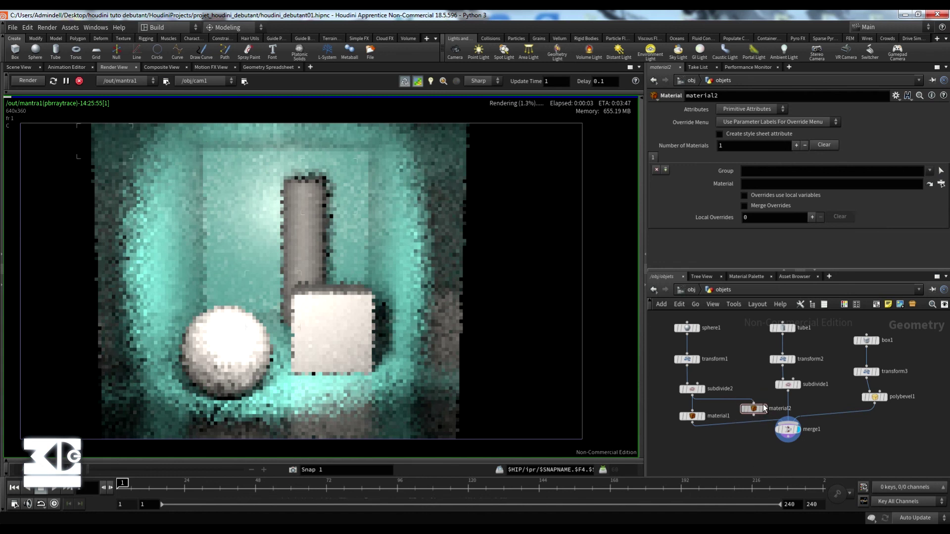
pyautogui.moveTo(756, 407); pyautogui.dragTo(792, 407)
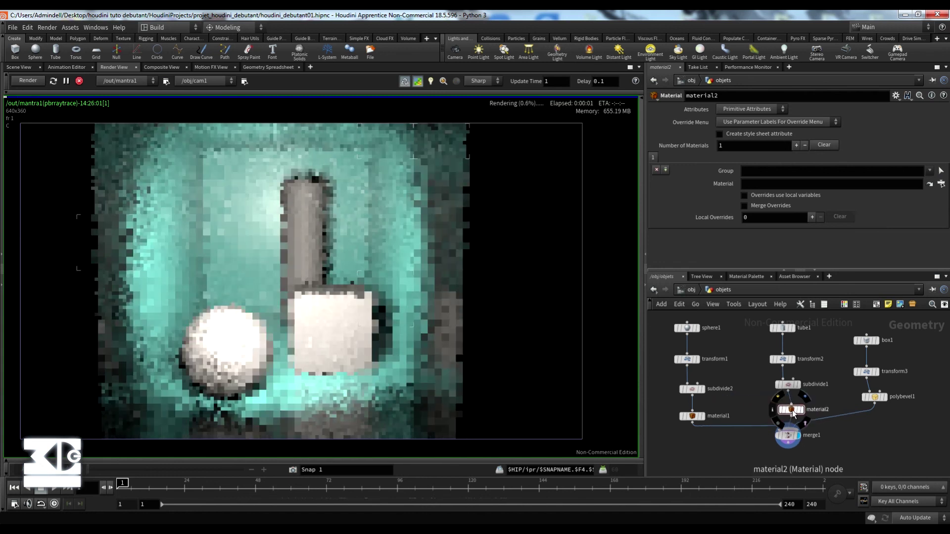
pyautogui.keyDown('alt'); pyautogui.moveTo(793, 410); pyautogui.dragTo(884, 421); pyautogui.keyUp('alt')
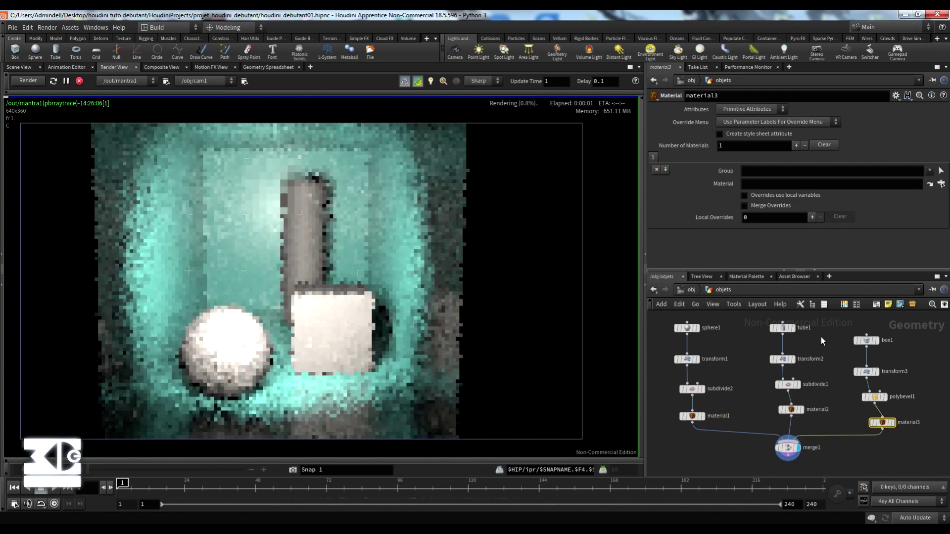
# - Tidy the network by moving box1, transform3 and polybevel1 slightly up, away from material3, and select all the branch nodes
pyautogui.moveTo(834, 323); pyautogui.dragTo(885, 391)
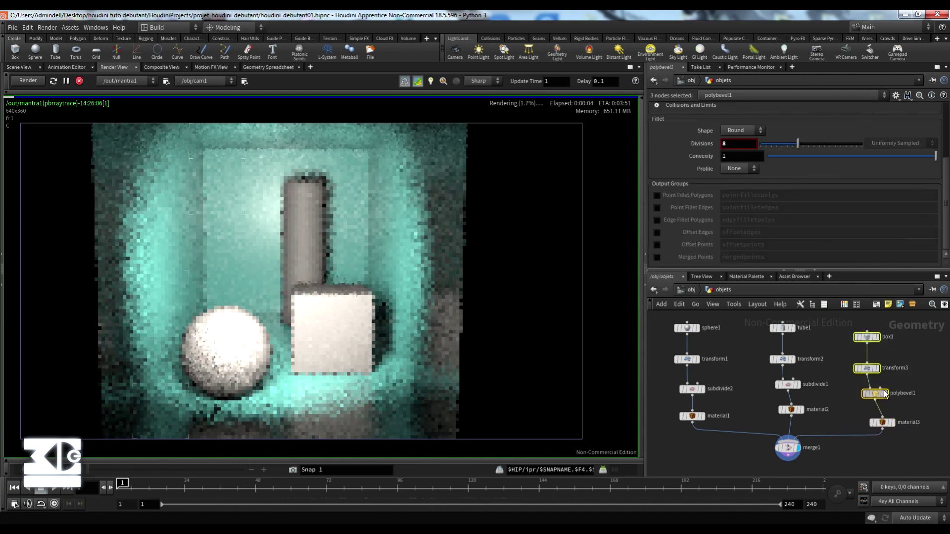
pyautogui.scroll(-3, 834, 355)
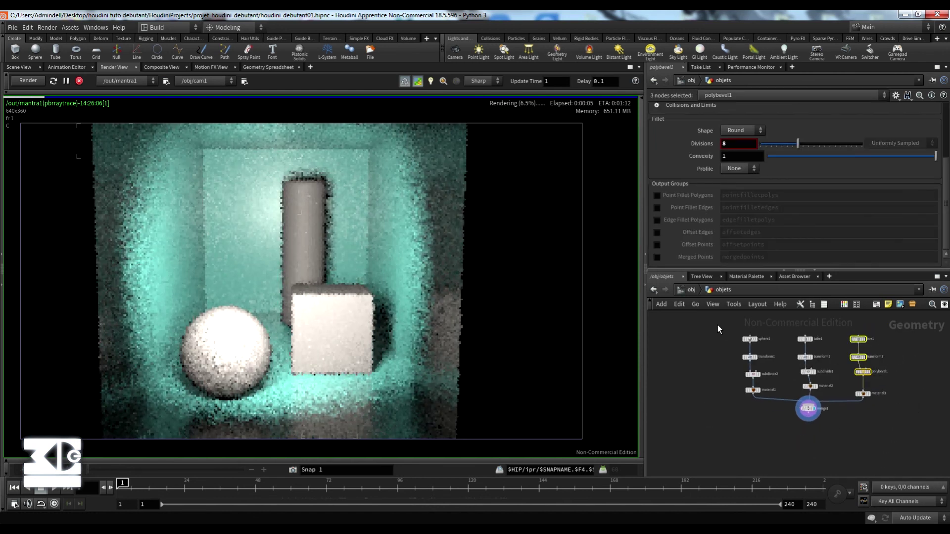
pyautogui.moveTo(718, 325); pyautogui.dragTo(902, 400)
pyautogui.scroll(3, 871, 416)
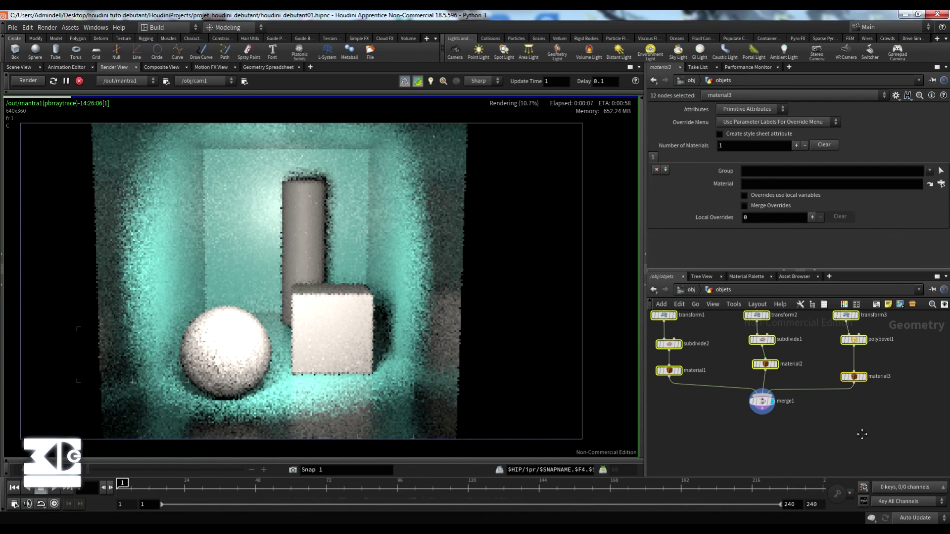
pyautogui.moveTo(863, 434)
pyautogui.mouseDown(button='middle')
pyautogui.moveTo(874, 460)
pyautogui.moveTo(863, 448)
pyautogui.mouseUp(button='middle')
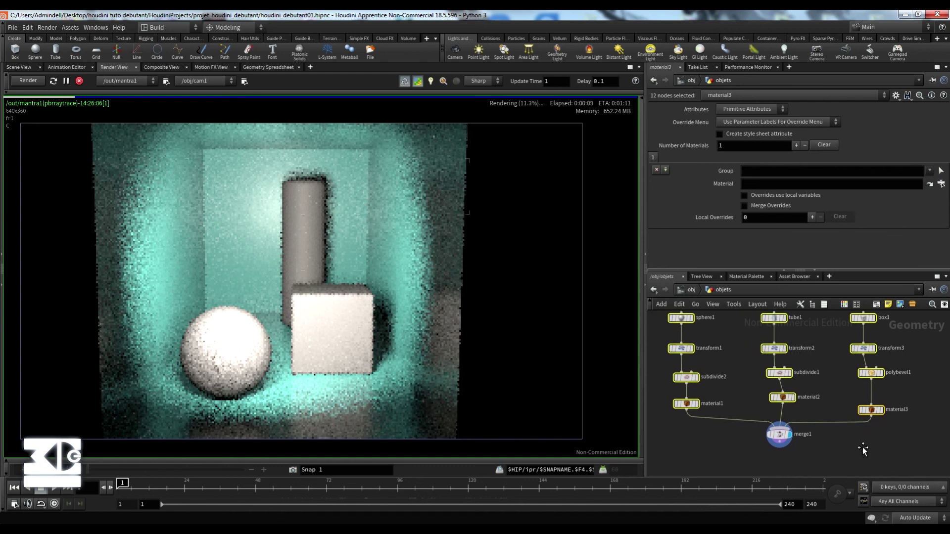
# - Select only the sphere branch's Material node and stop the running render
pyautogui.click(685, 424)
pyautogui.click(688, 407)
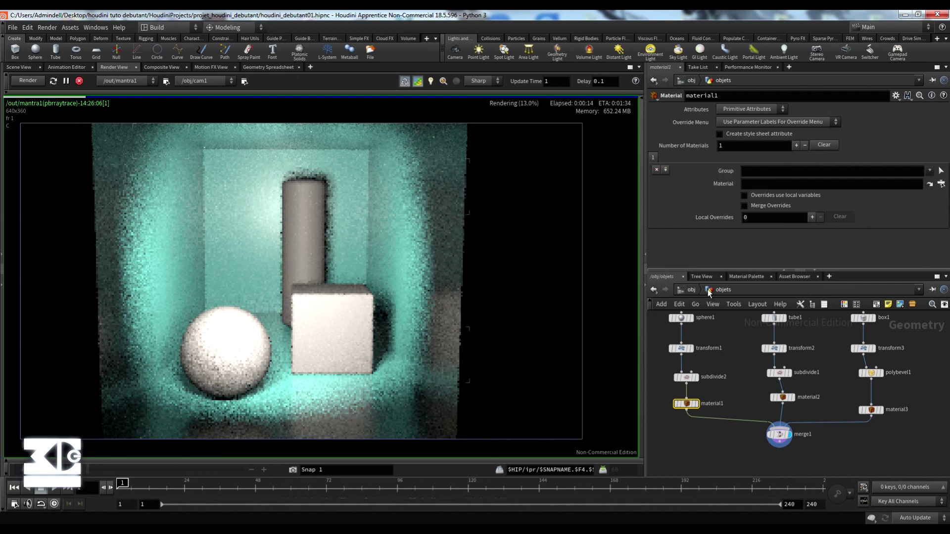
pyautogui.click(79, 81)
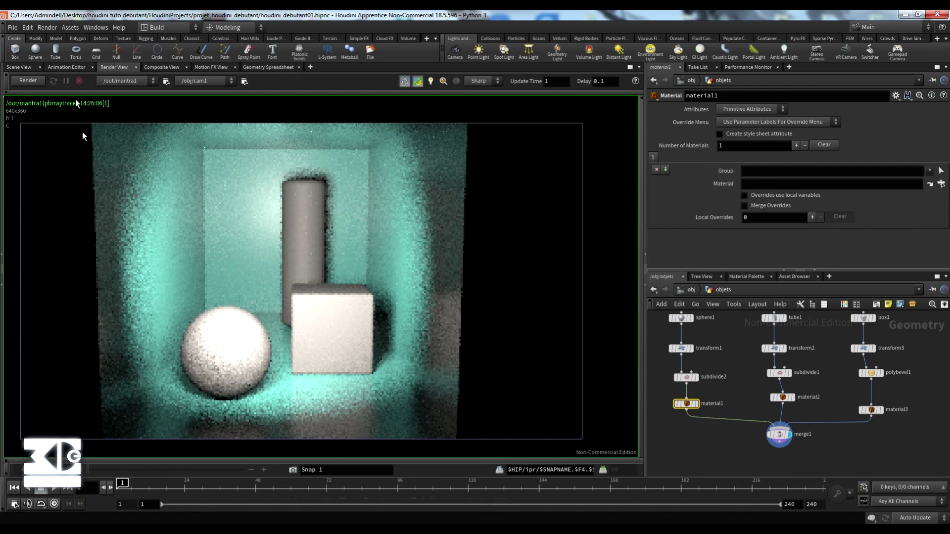
# - Add the Red Velvet cloth material from the Material Palette to the scene's /mat network
pyautogui.click(762, 289)
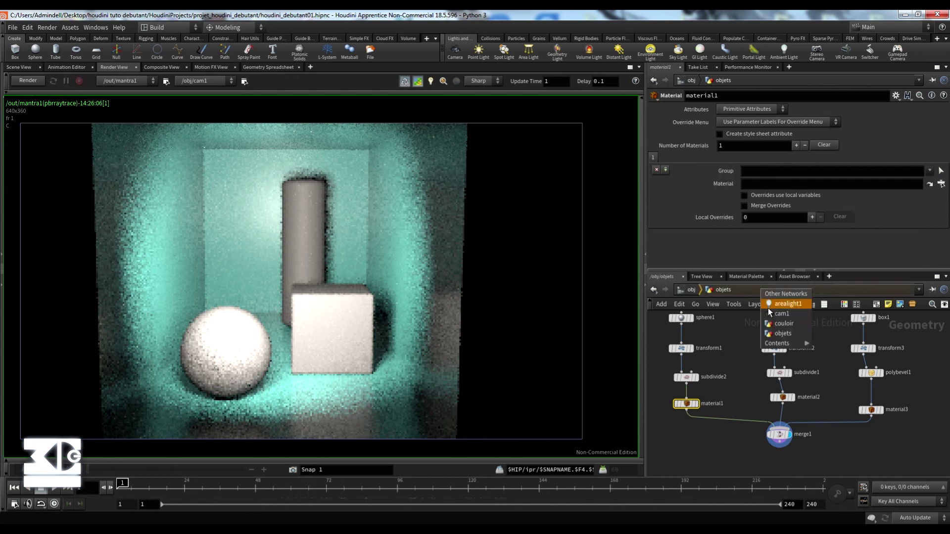
pyautogui.click(686, 288)
pyautogui.click(745, 277)
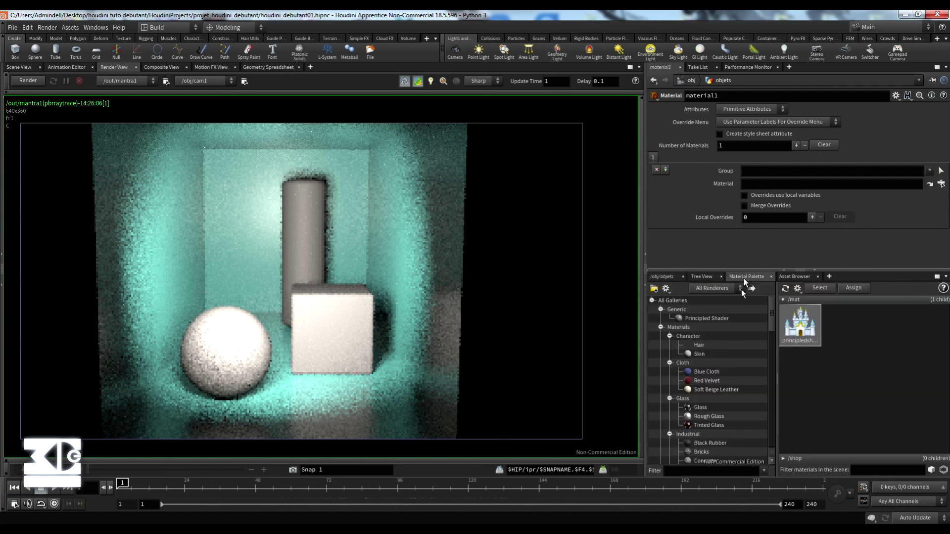
pyautogui.scroll(-1, 718, 379)
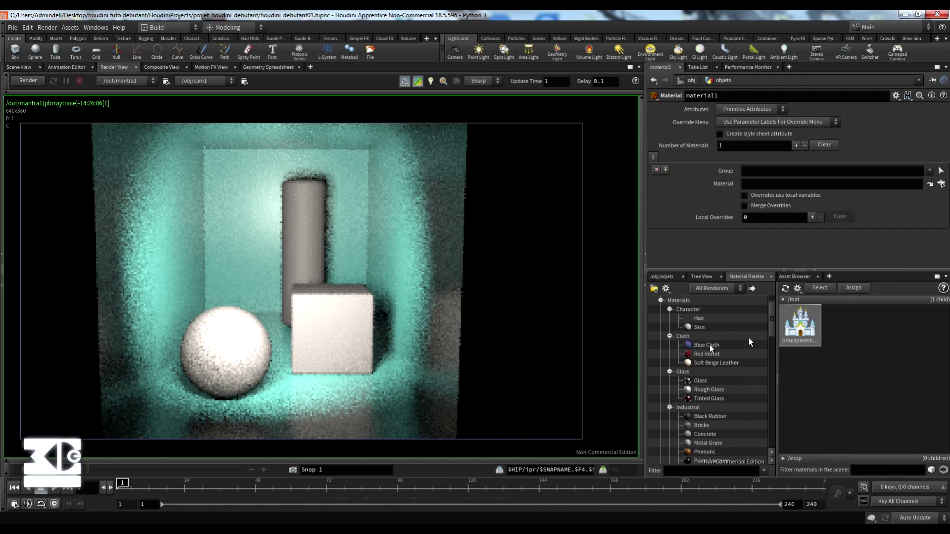
pyautogui.moveTo(705, 353); pyautogui.dragTo(869, 337)
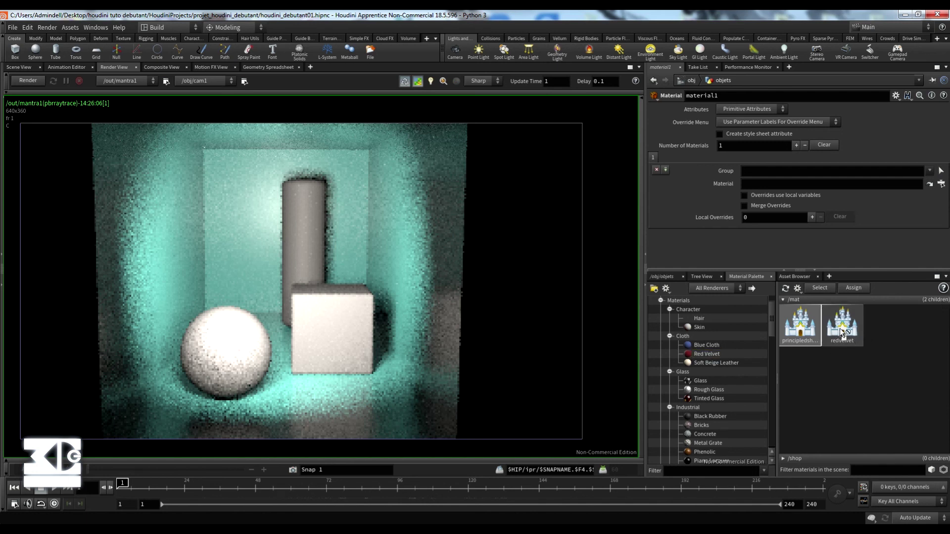
# - Examine the surface parameters of redvelvet and compare them with those of principledshader
pyautogui.click(839, 328)
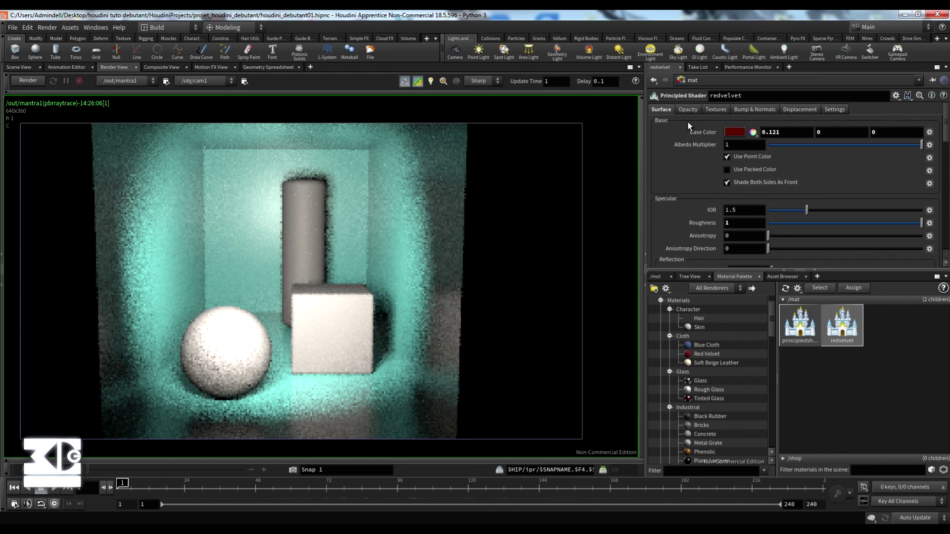
pyautogui.click(800, 325)
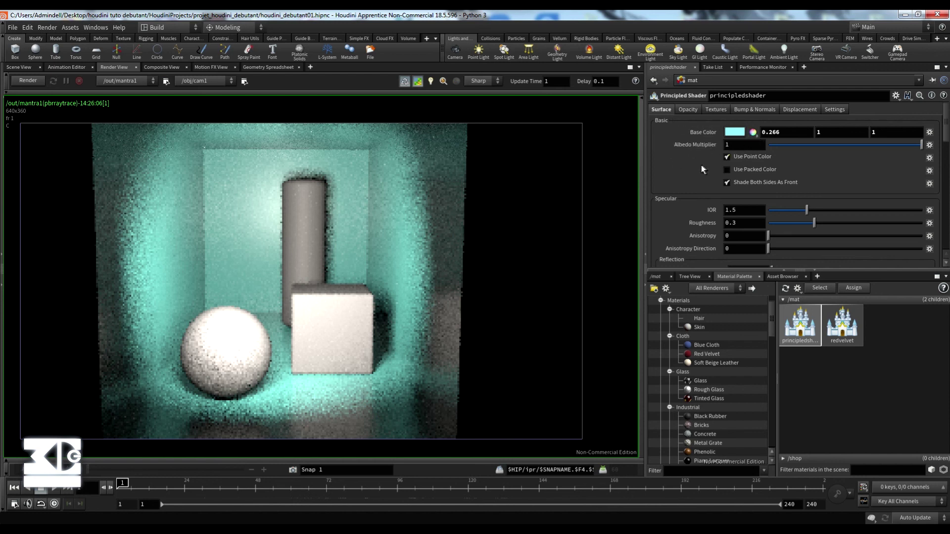
pyautogui.scroll(-3, 702, 165)
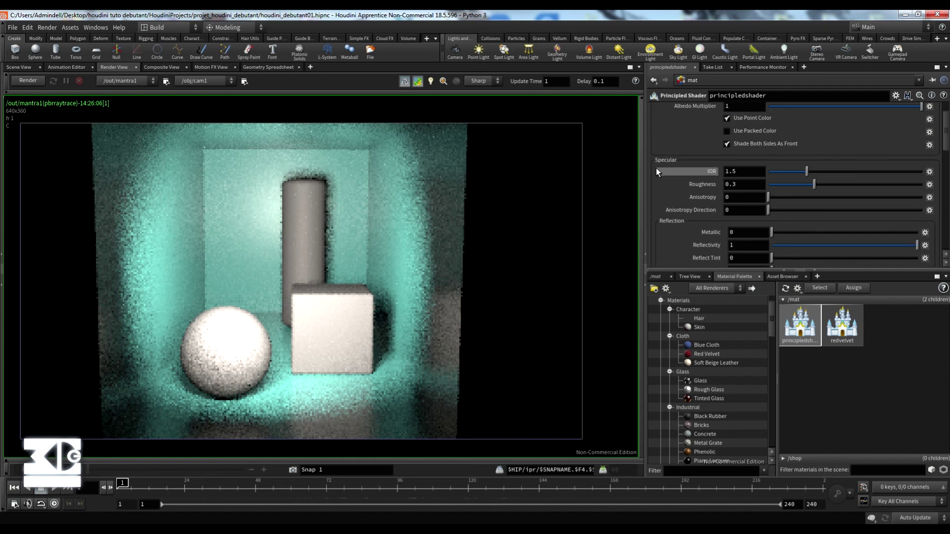
# - Look through principledshader's Surface, Textures, Bump & Normals and Displacement parameters, and bring up redvelvet's surface parameters again
pyautogui.scroll(-2, 686, 228)
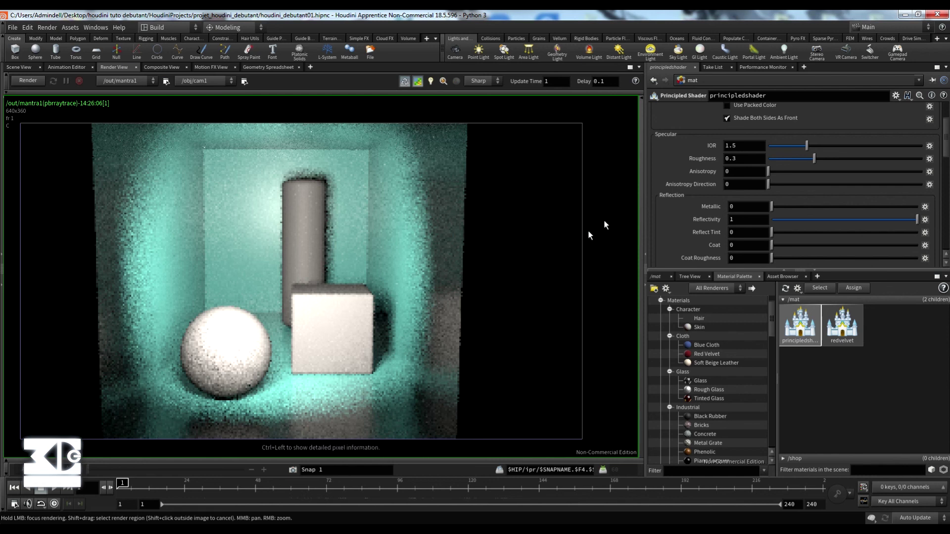
pyautogui.scroll(3, 702, 200)
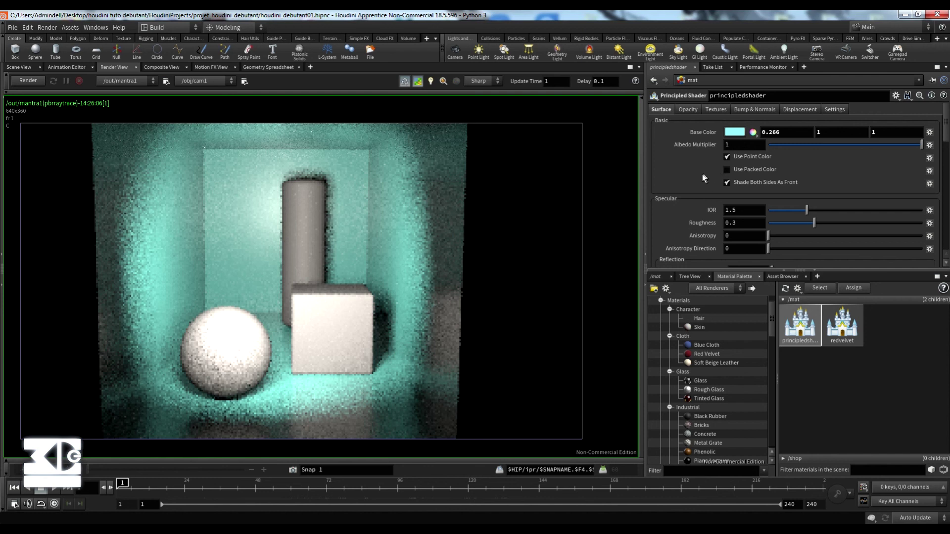
pyautogui.click(709, 110)
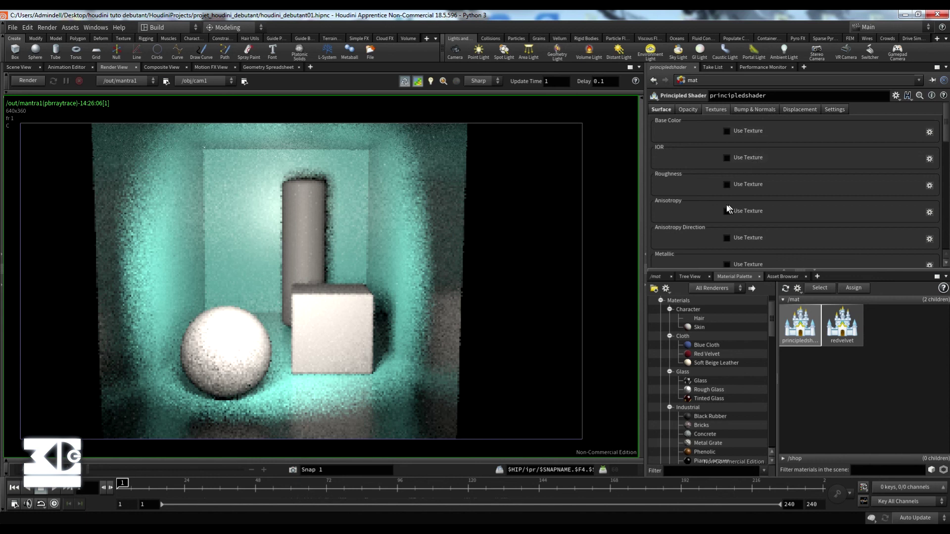
pyautogui.click(752, 111)
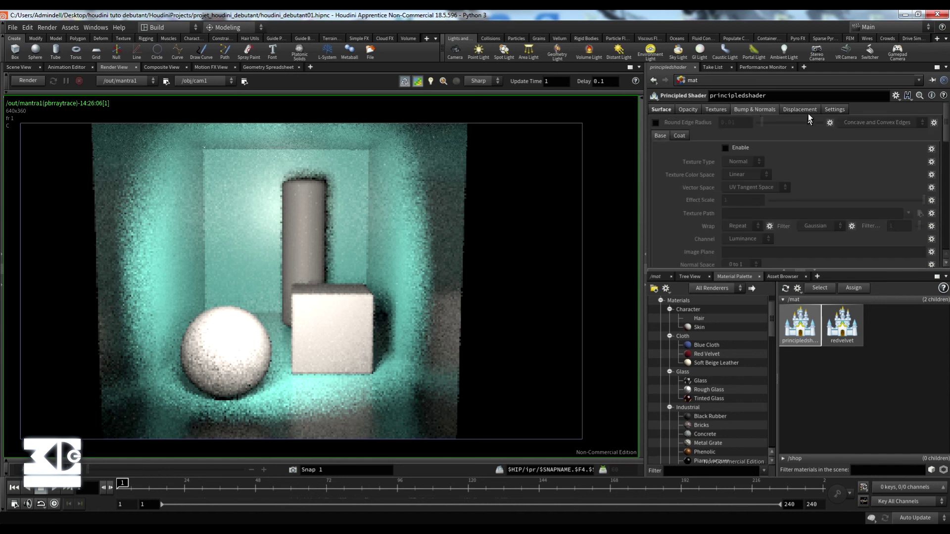
pyautogui.click(808, 110)
pyautogui.click(763, 108)
pyautogui.click(662, 109)
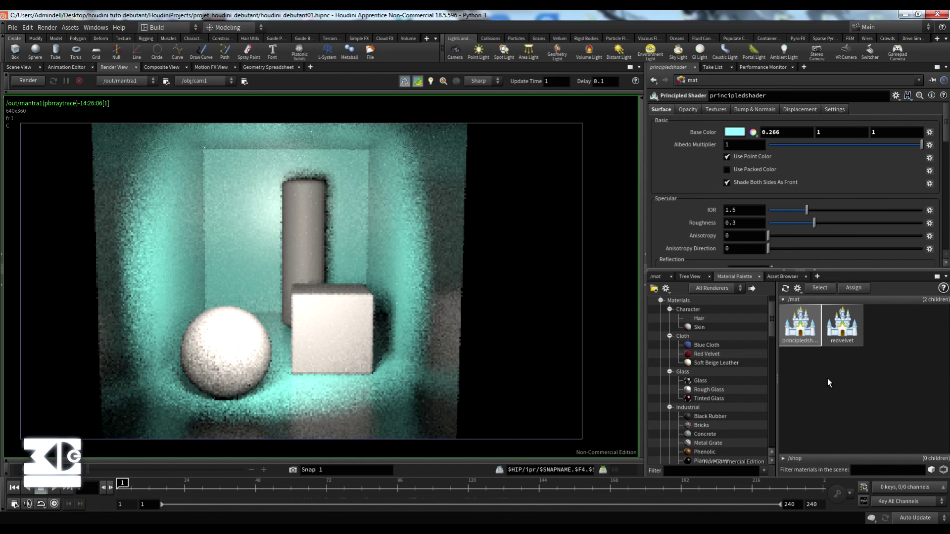
pyautogui.click(839, 329)
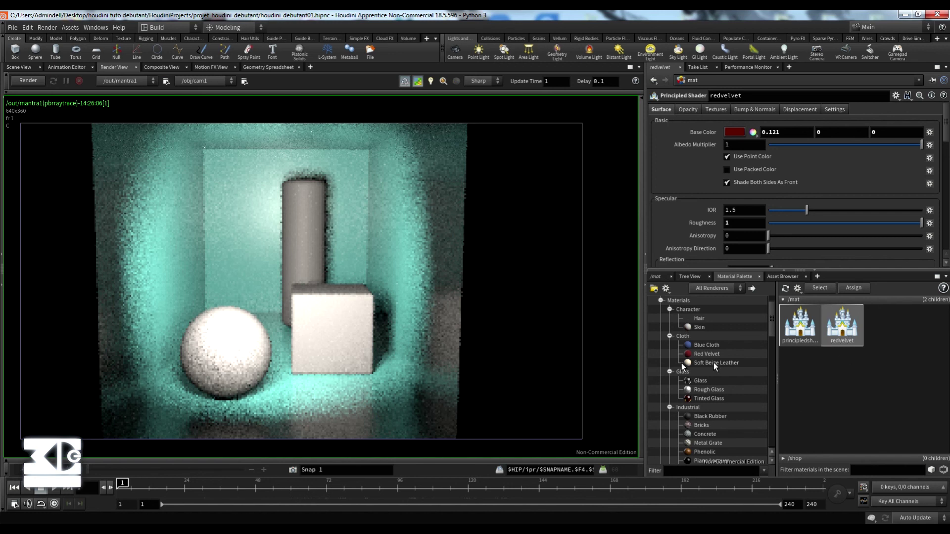
# - Add the industrial Plastic material from the Material Palette to the scene's /mat network
pyautogui.scroll(-2, 741, 371)
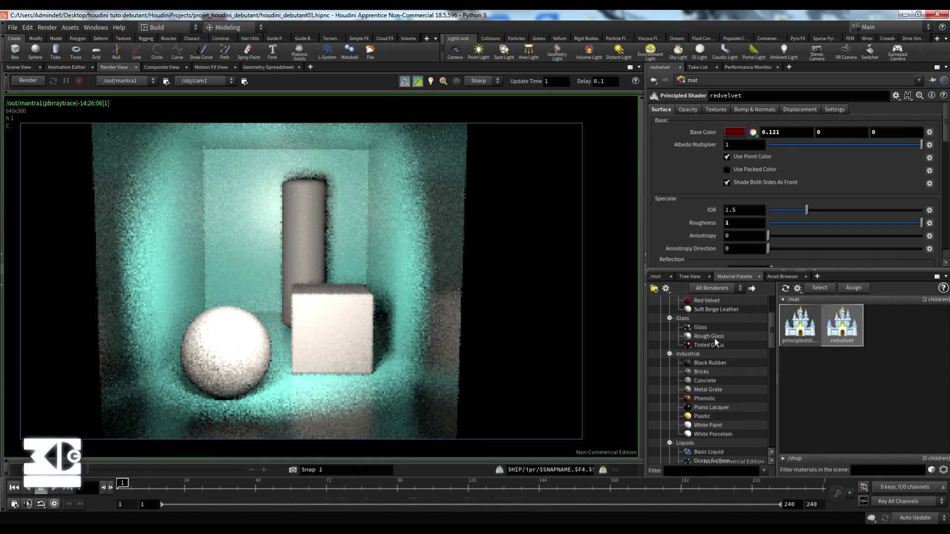
pyautogui.scroll(-1, 708, 377)
pyautogui.scroll(1, 709, 377)
pyautogui.moveTo(707, 416); pyautogui.dragTo(845, 402)
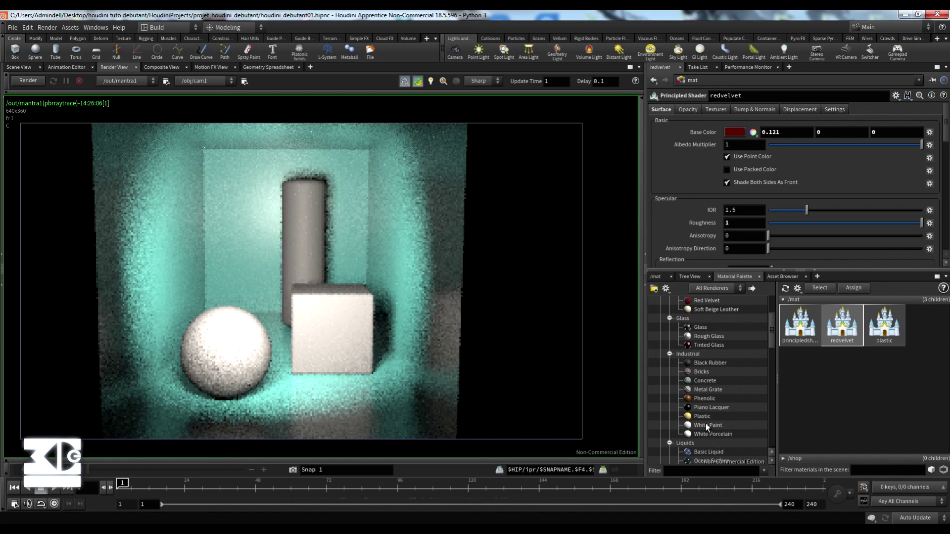
# - Browse the remaining material categories and add the metallic Gold material to the /mat network
pyautogui.scroll(-6, 712, 396)
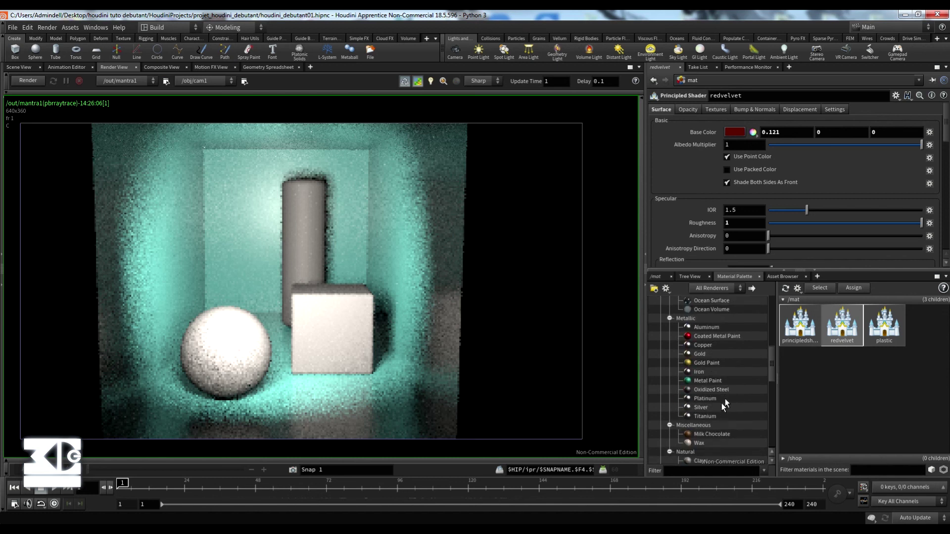
pyautogui.scroll(-3, 720, 398)
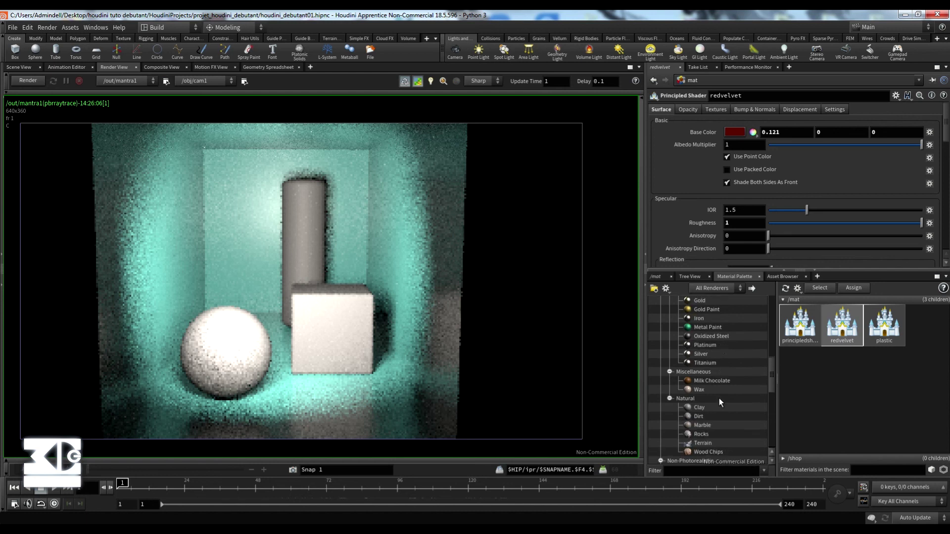
pyautogui.scroll(-3, 719, 399)
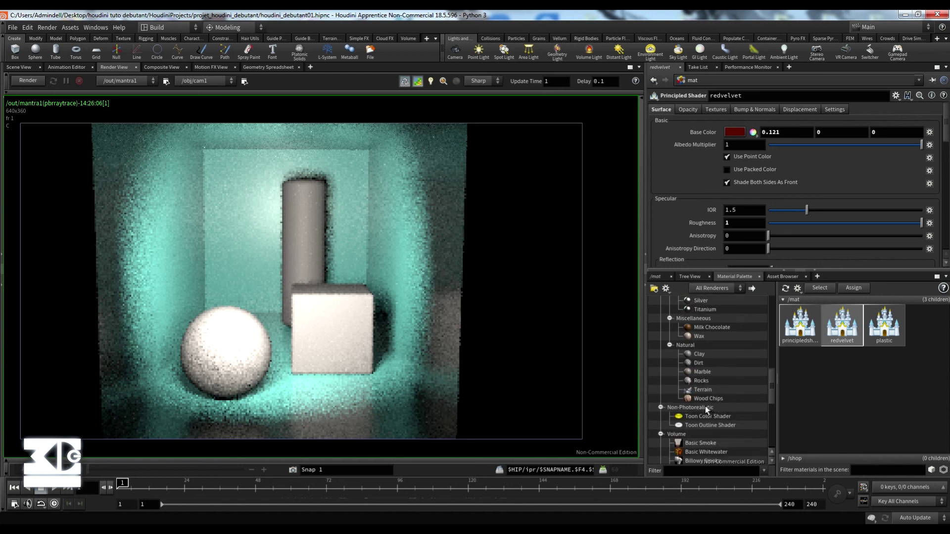
pyautogui.scroll(4, 727, 408)
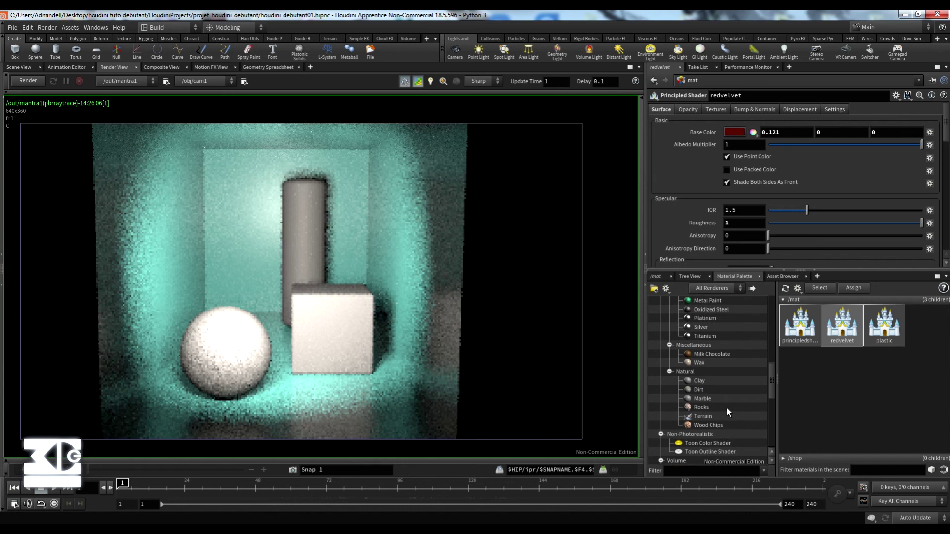
pyautogui.scroll(2, 724, 408)
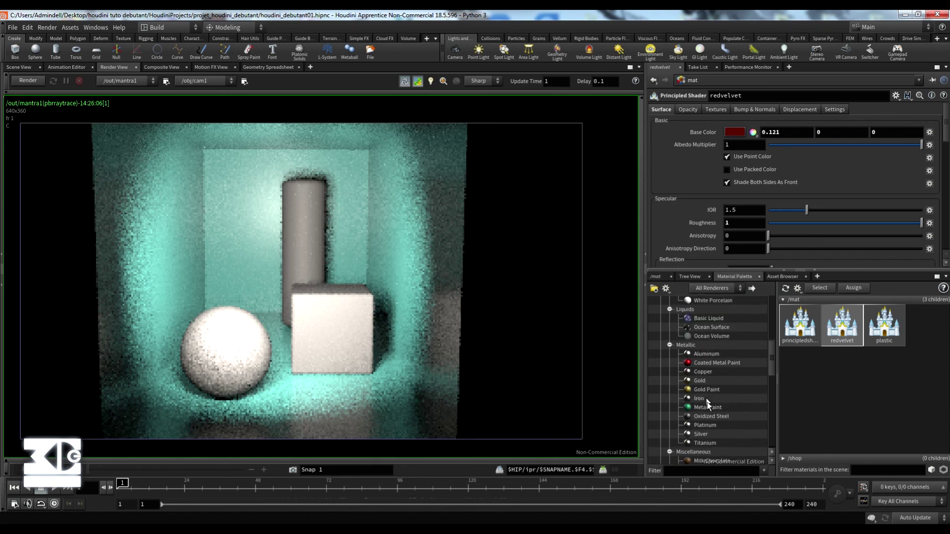
pyautogui.moveTo(701, 381); pyautogui.dragTo(841, 394)
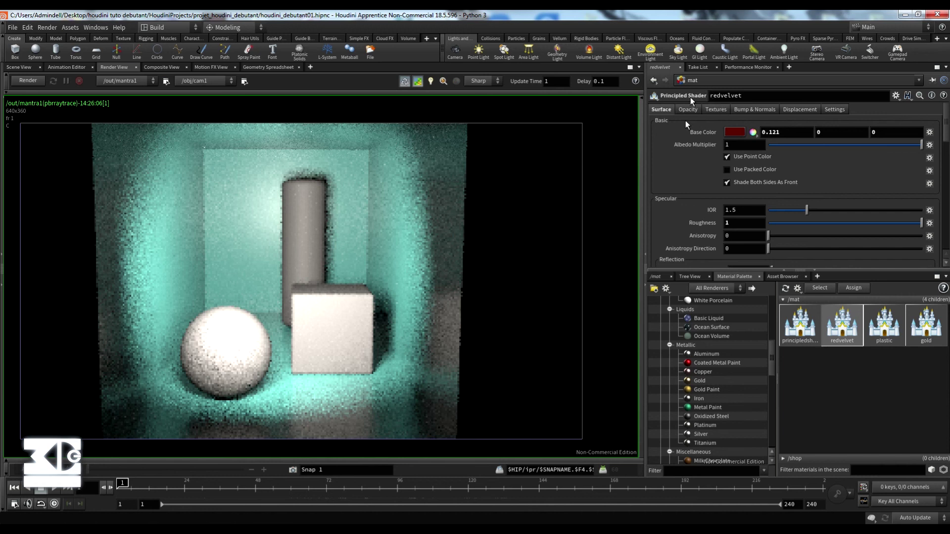
# - Go into the objets geometry network and assign /mat/redvelvet to the sphere branch's material1 node
pyautogui.click(886, 335)
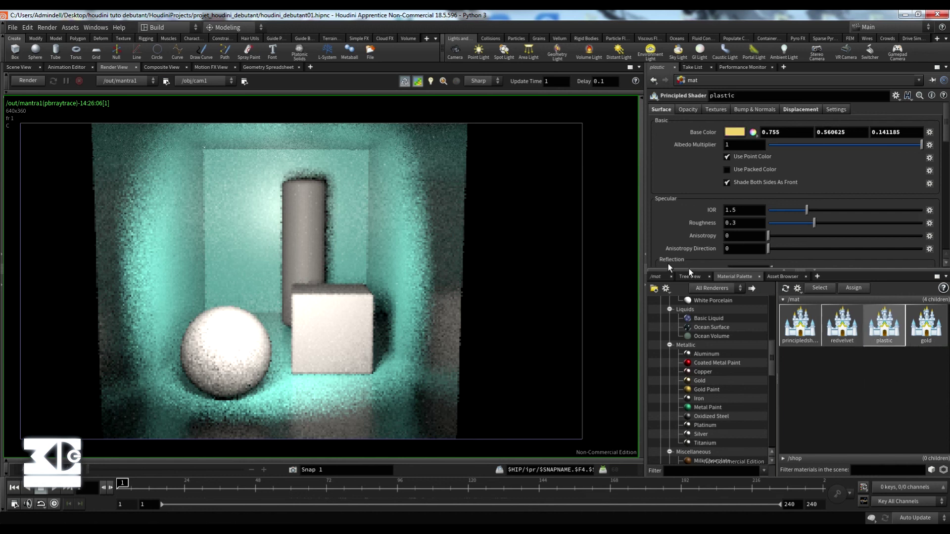
pyautogui.click(657, 277)
pyautogui.scroll(-3, 815, 347)
pyautogui.moveTo(818, 360); pyautogui.dragTo(840, 444, button='middle')
pyautogui.click(711, 295)
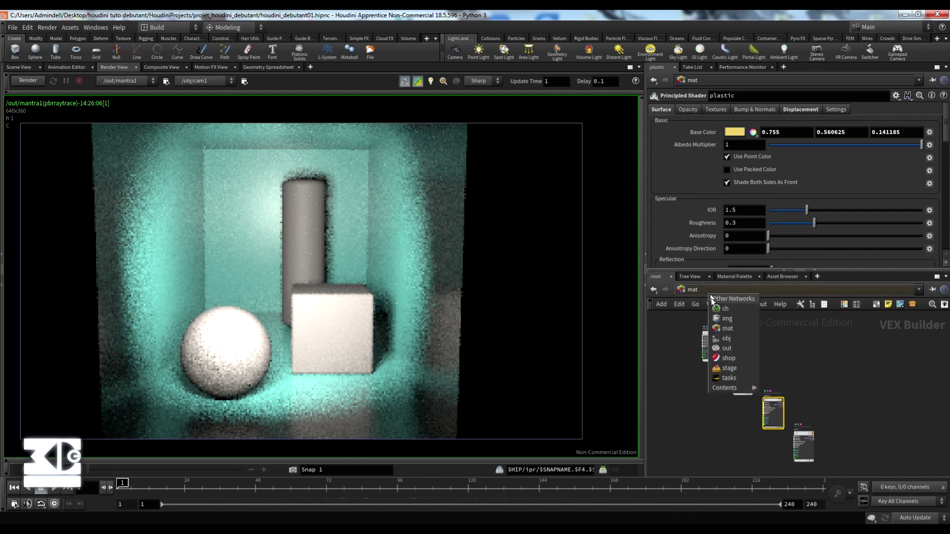
pyautogui.click(732, 341)
pyautogui.doubleClick(751, 367)
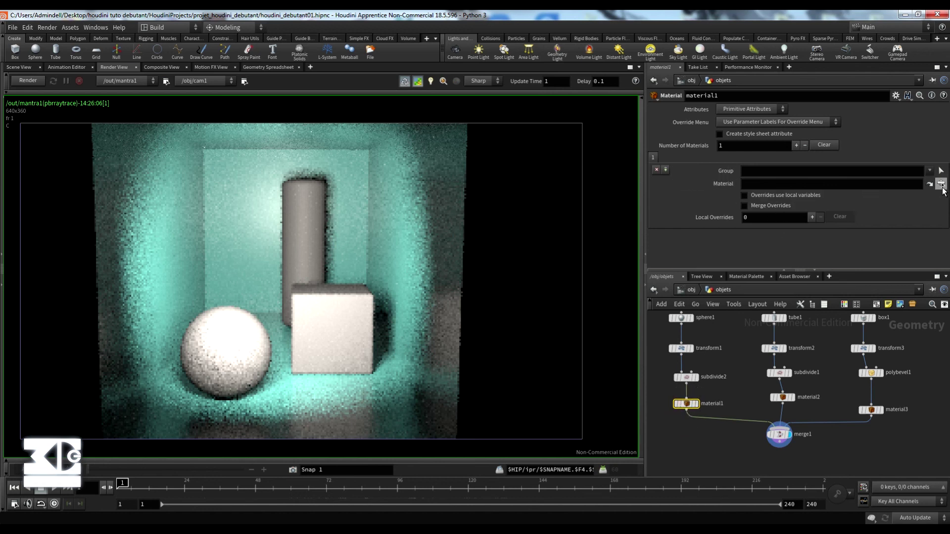
pyautogui.click(941, 185)
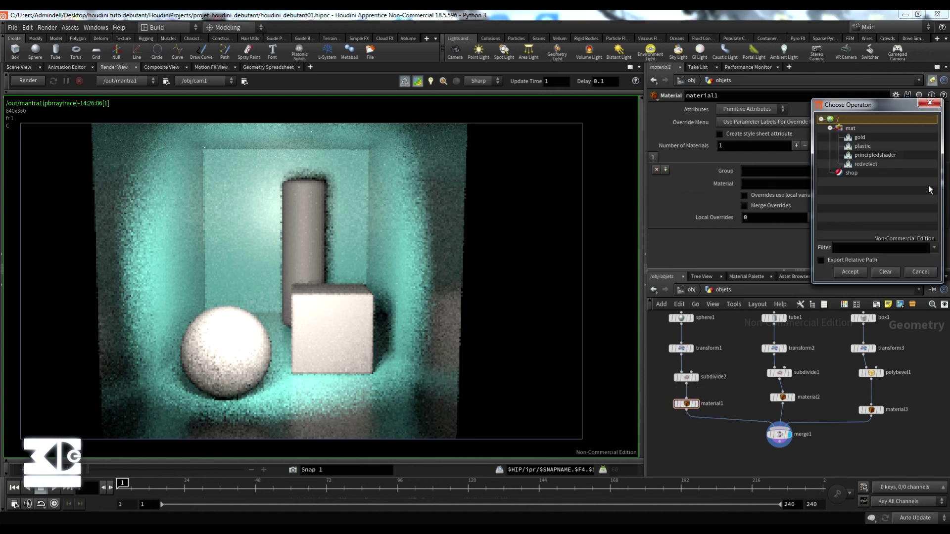
pyautogui.click(859, 165)
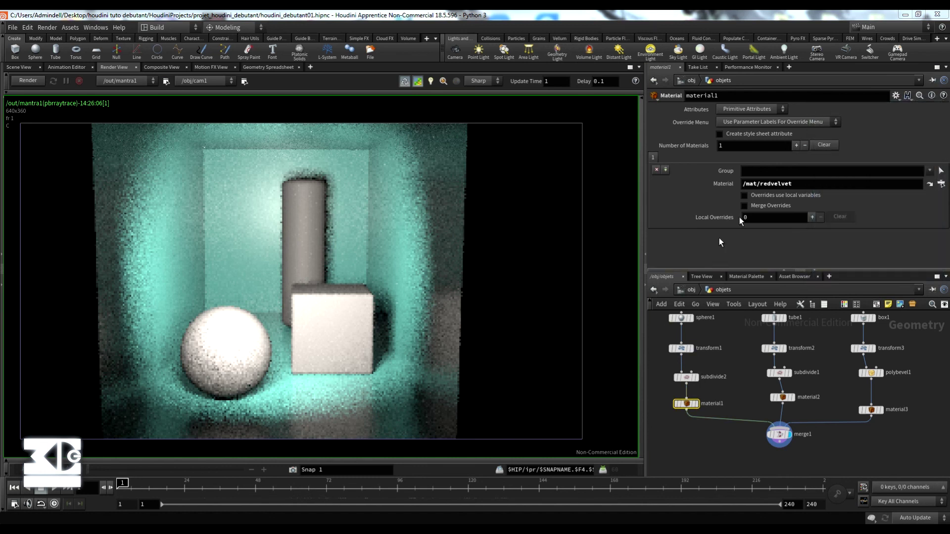
# - Assign /mat/plastic to the tube branch's material2 node
pyautogui.click(783, 396)
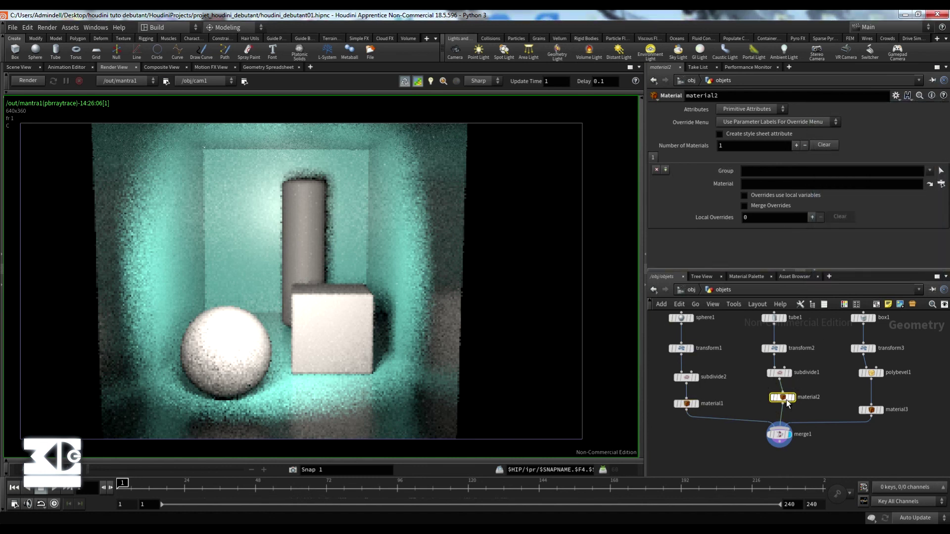
pyautogui.moveTo(823, 387); pyautogui.dragTo(828, 401, button='middle')
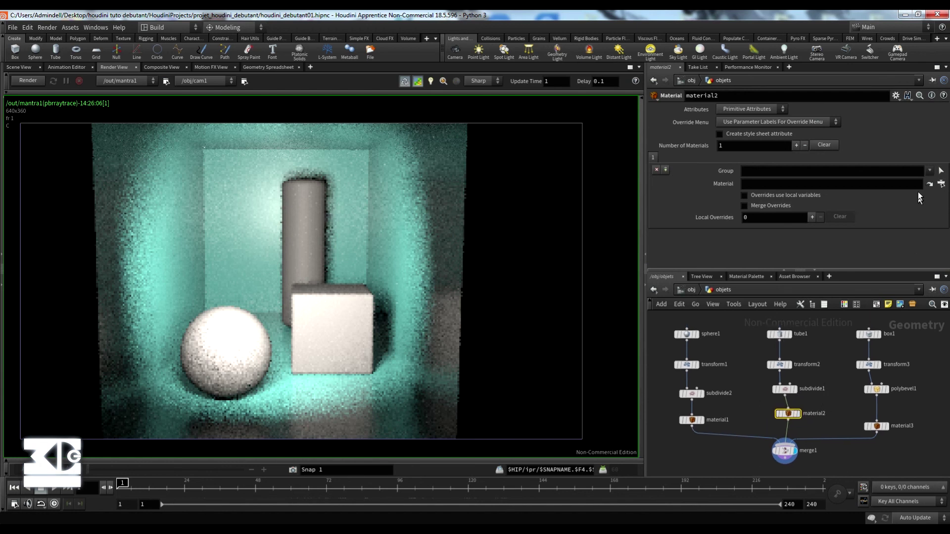
pyautogui.click(941, 184)
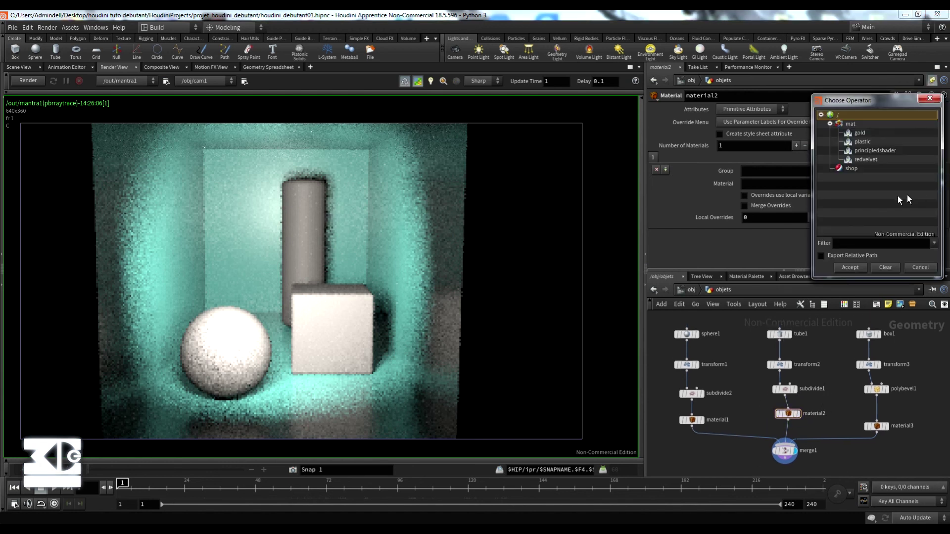
pyautogui.click(863, 142)
pyautogui.click(850, 267)
# - Assign /mat/gold to the box branch's material3 node
pyautogui.click(877, 426)
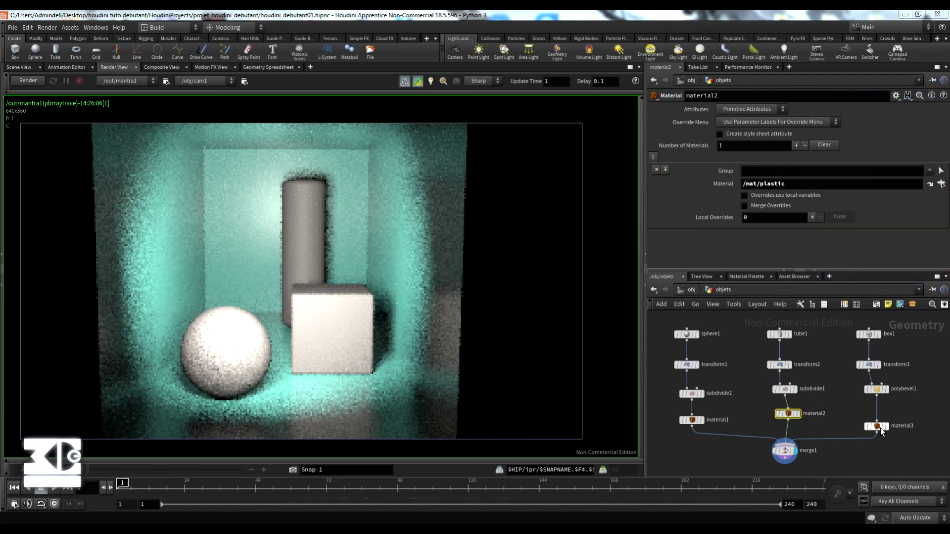
pyautogui.click(942, 183)
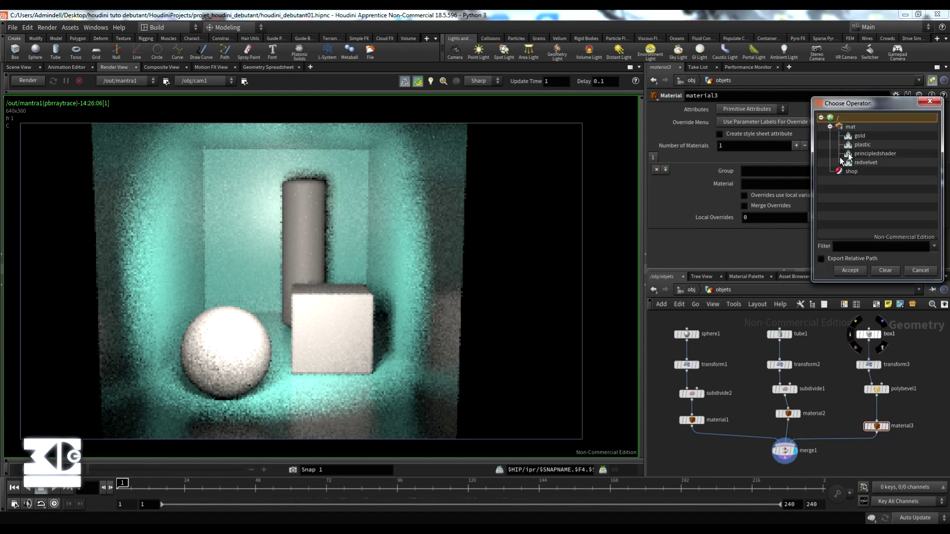
pyautogui.click(860, 135)
pyautogui.click(850, 271)
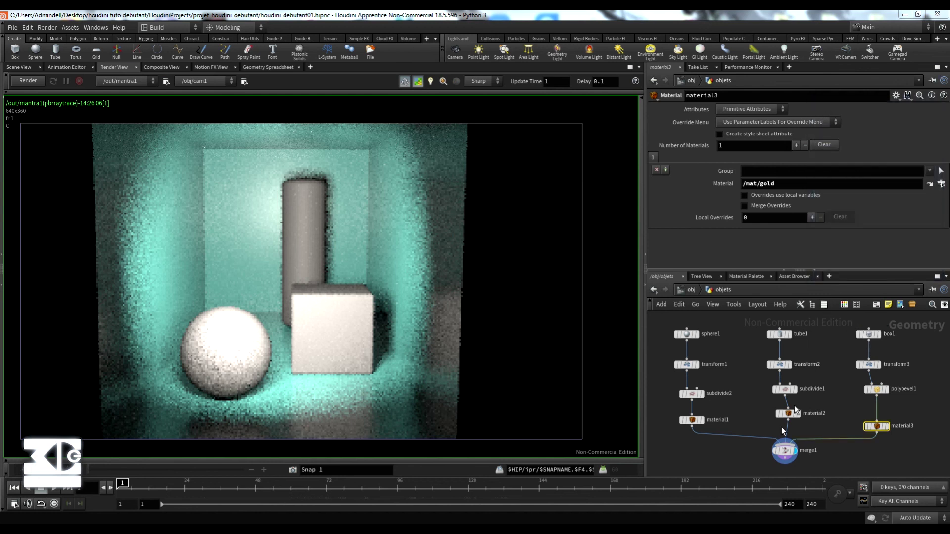
# - Render the scene through cam1 with mantra1 to check the newly assigned materials
pyautogui.click(43, 84)
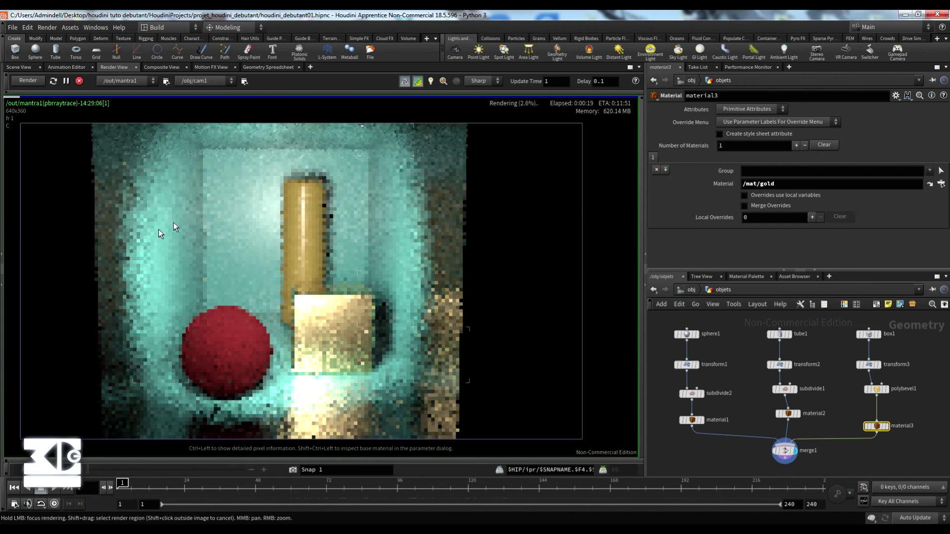
pyautogui.moveTo(235, 253); pyautogui.dragTo(248, 262, button='middle')
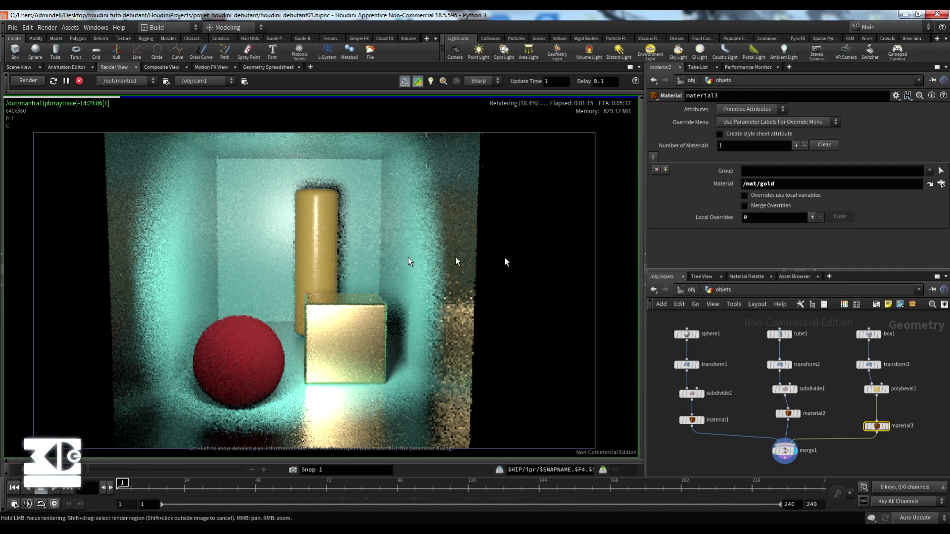
# - Return to the object level and review the scene's contents by selecting couloir and objets, followed by the camera and area light
pyautogui.click(693, 290)
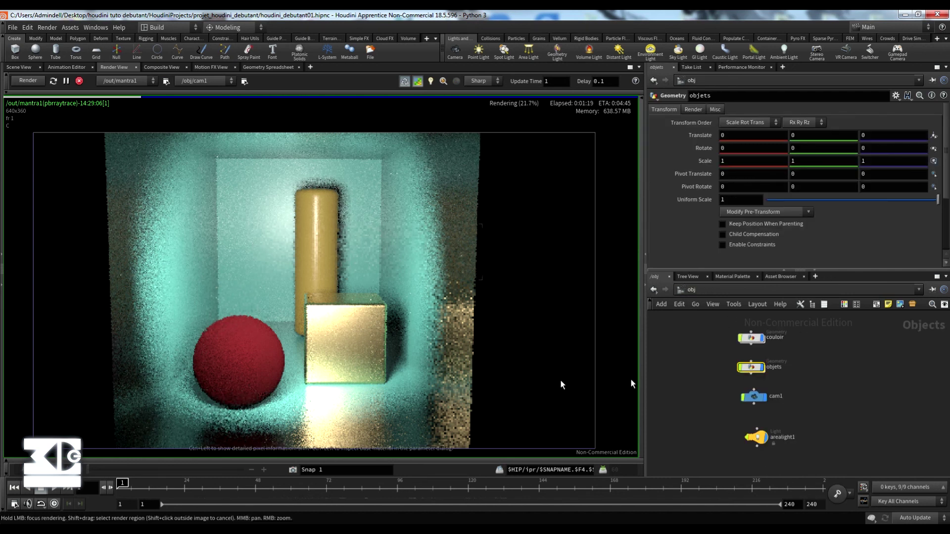
pyautogui.moveTo(685, 326); pyautogui.dragTo(758, 379)
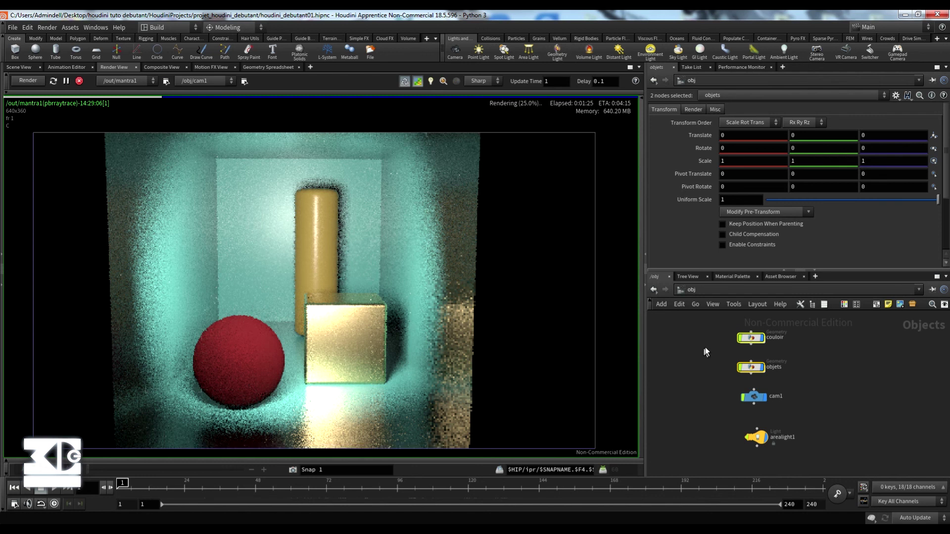
pyautogui.moveTo(721, 383); pyautogui.dragTo(728, 446)
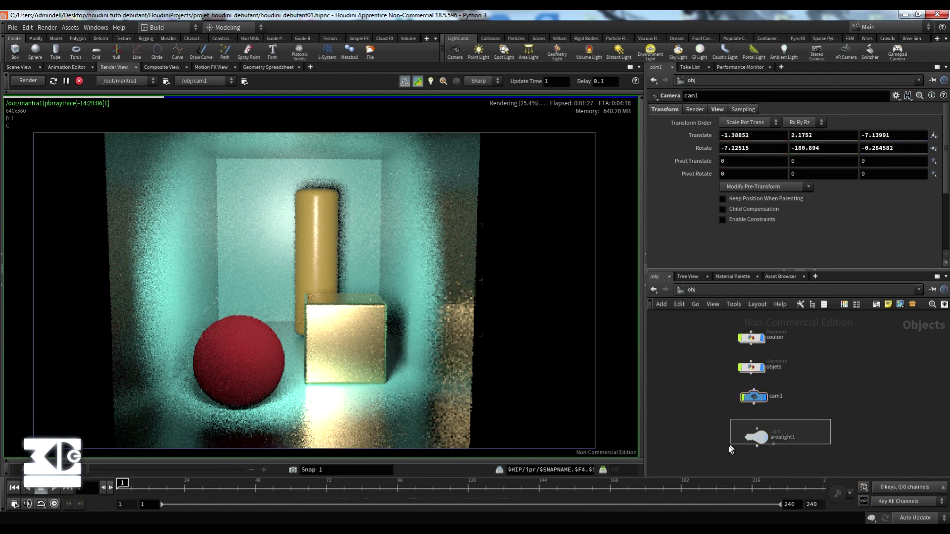